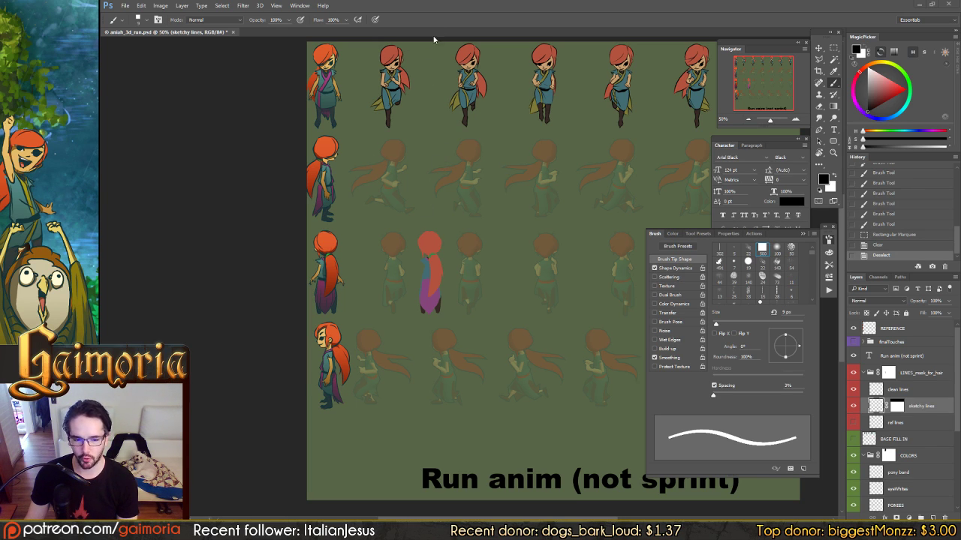
Look over the run animation sprite sheet and check the recent events in StreamLabels
left_click_drag(435, 124, 413, 139)
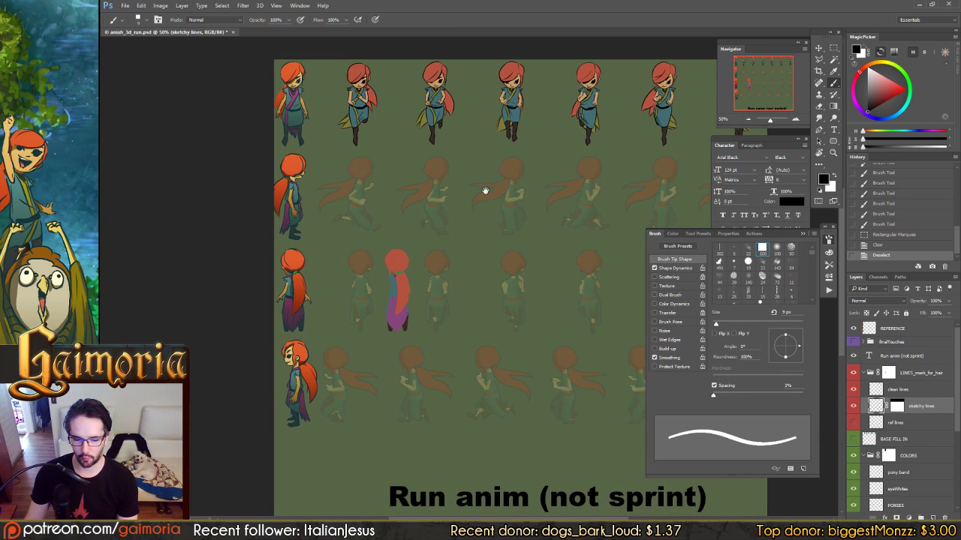
left_click_drag(486, 190, 519, 192)
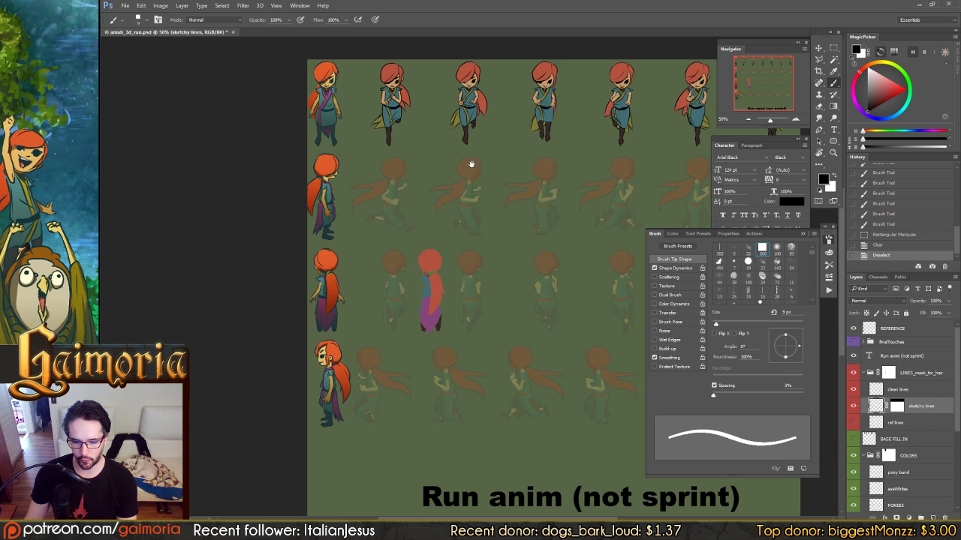
left_click_drag(472, 165, 369, 182)
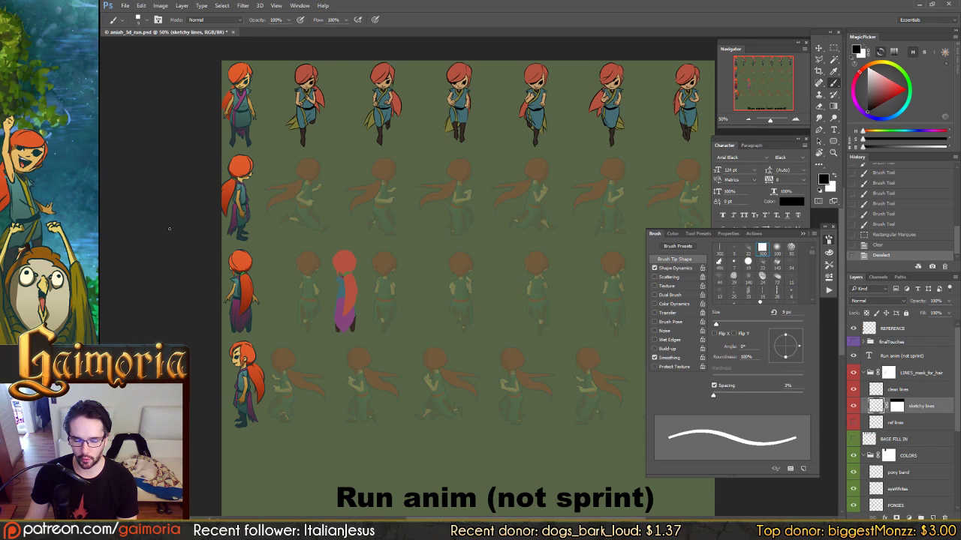
mouse_move(385, 236)
left_mouse_down()
mouse_move(413, 244)
mouse_move(393, 244)
left_mouse_up()
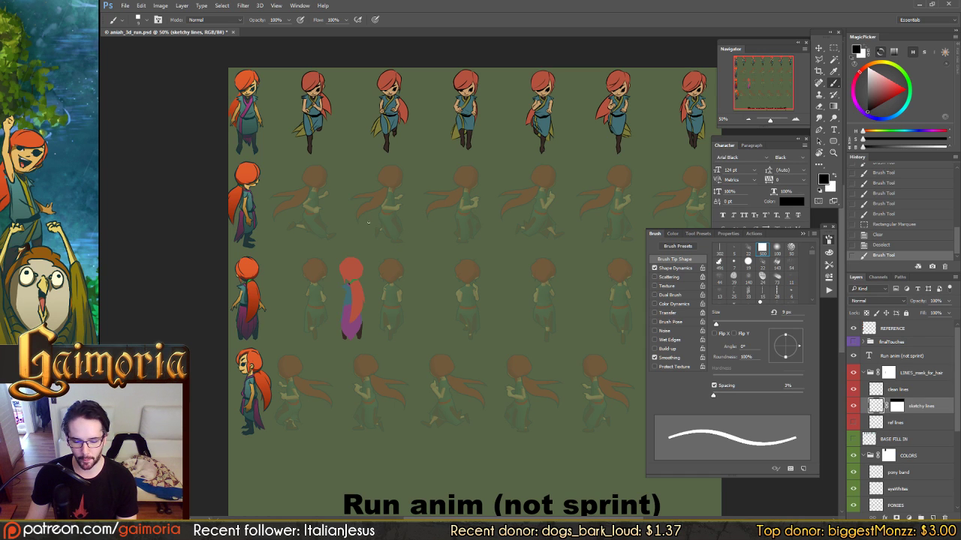
left_click_drag(356, 218, 385, 229)
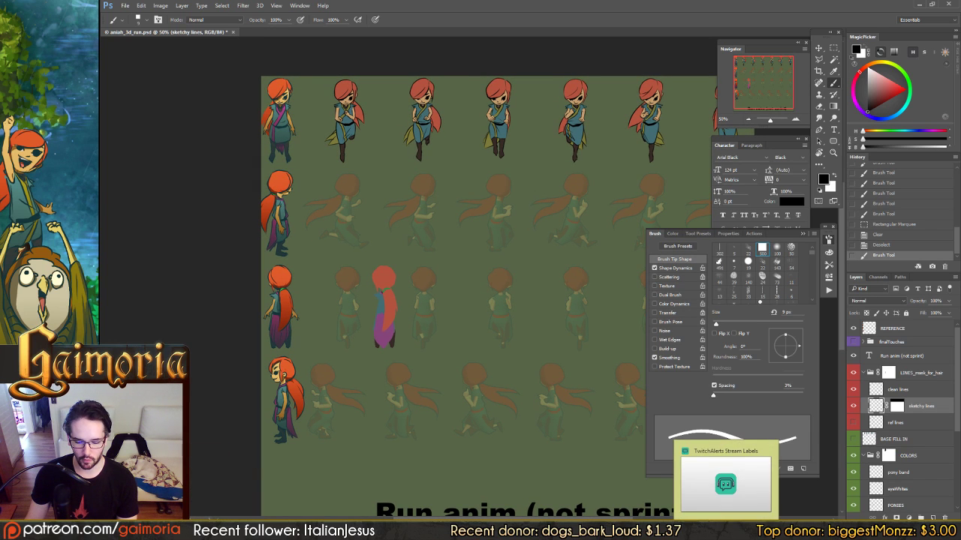
left_click(725, 480)
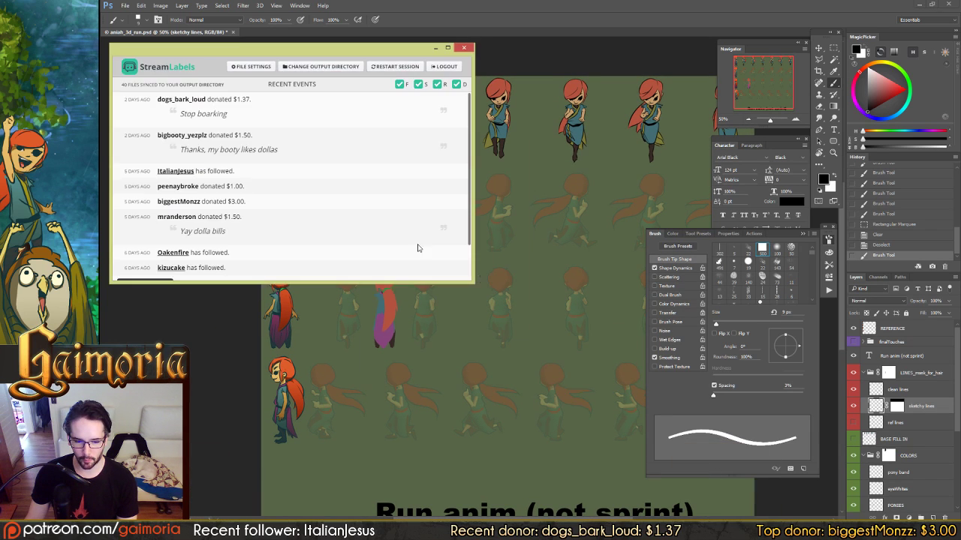
left_click(175, 323)
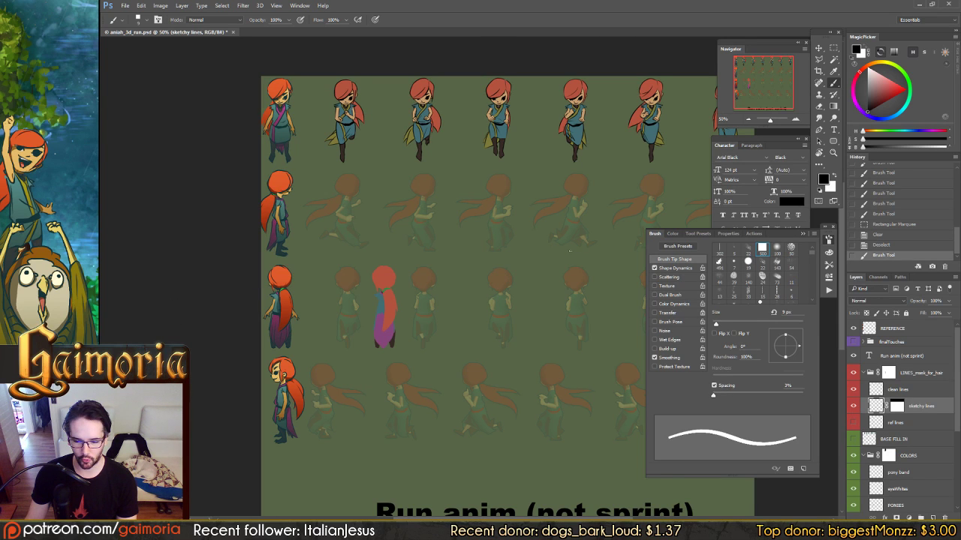
Examine the finished front-facing run frames against the reference figures and the faded placeholder rows beneath them
left_click_drag(503, 250, 538, 252)
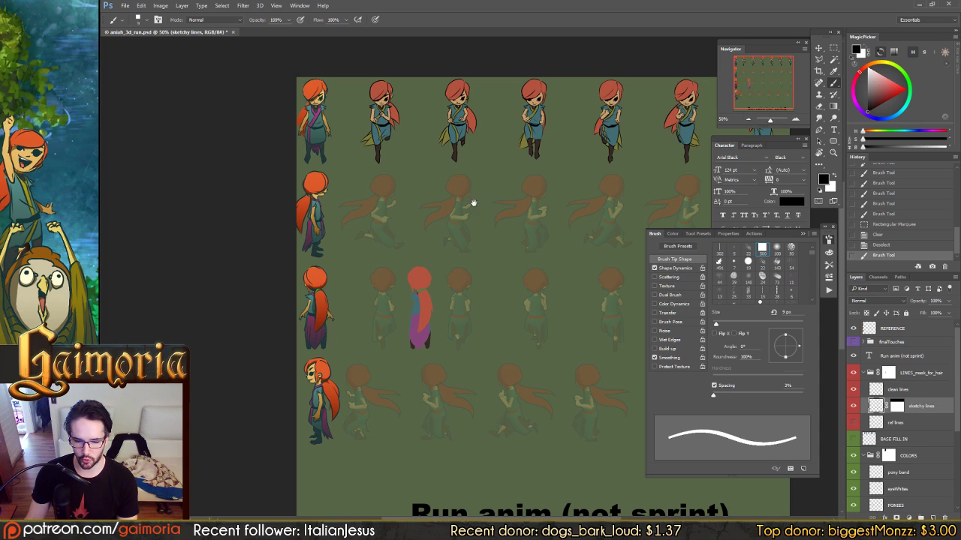
mouse_move(476, 203)
left_mouse_down()
mouse_move(420, 205)
mouse_move(461, 208)
left_mouse_up()
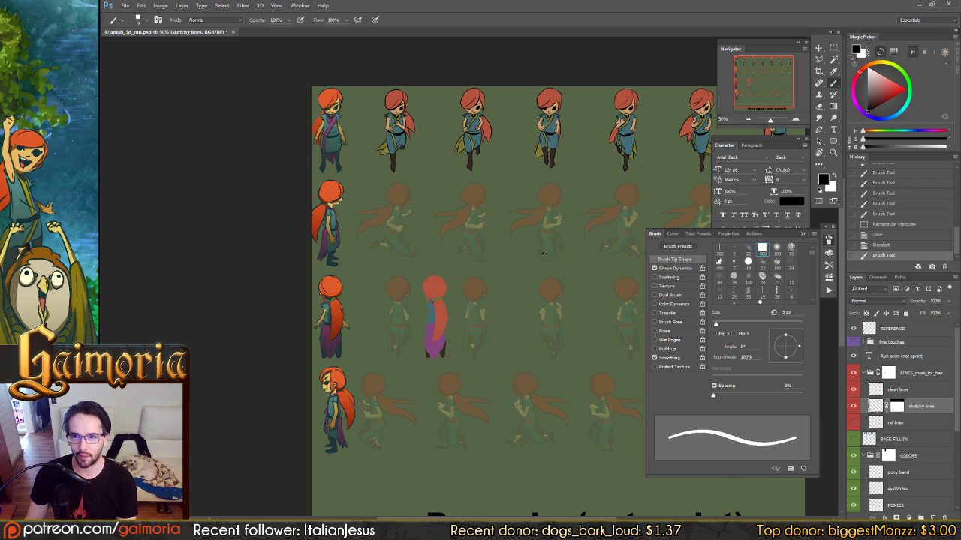
left_click_drag(515, 245, 504, 250)
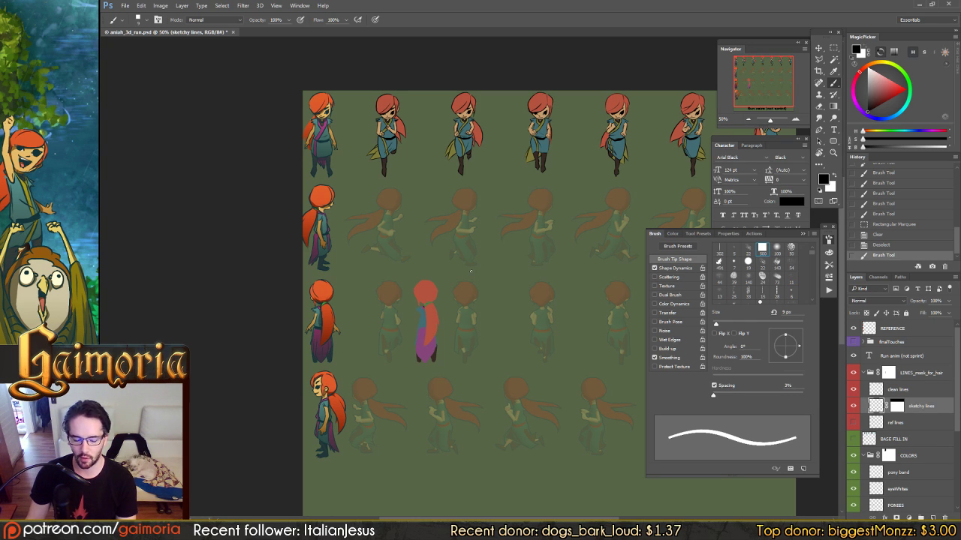
left_click_drag(470, 234, 446, 243)
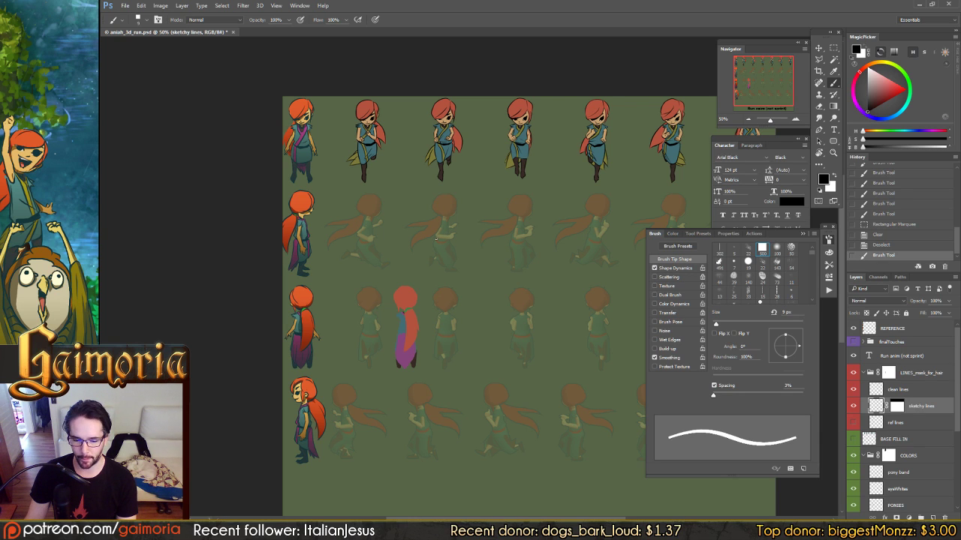
left_click_drag(429, 232, 472, 253)
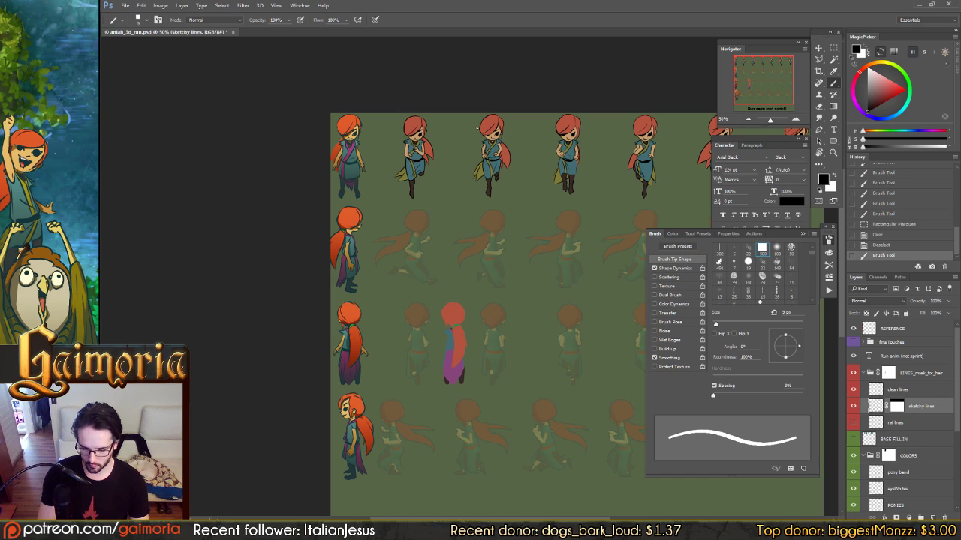
key("ctrl+plus")
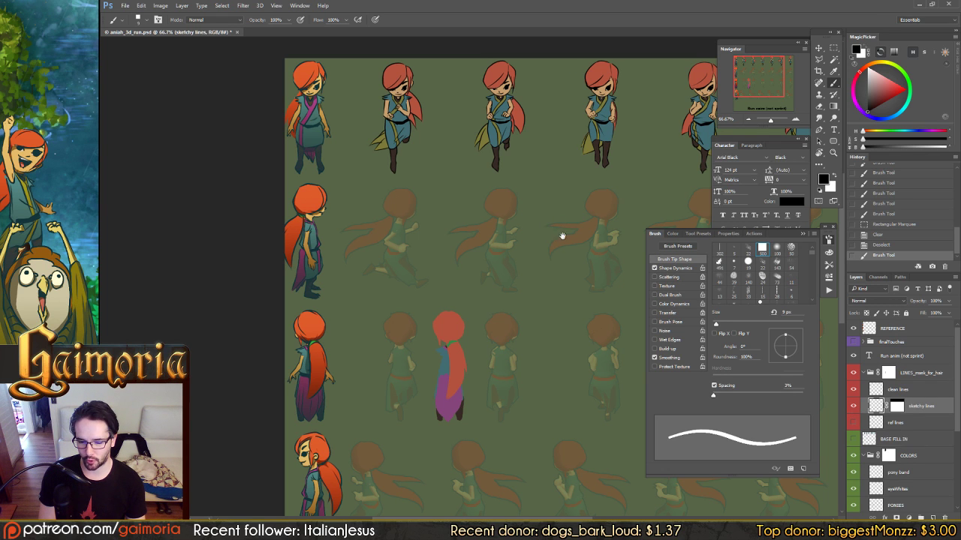
scroll(562, 236, "right", 8)
scroll(547, 238, "left", 5)
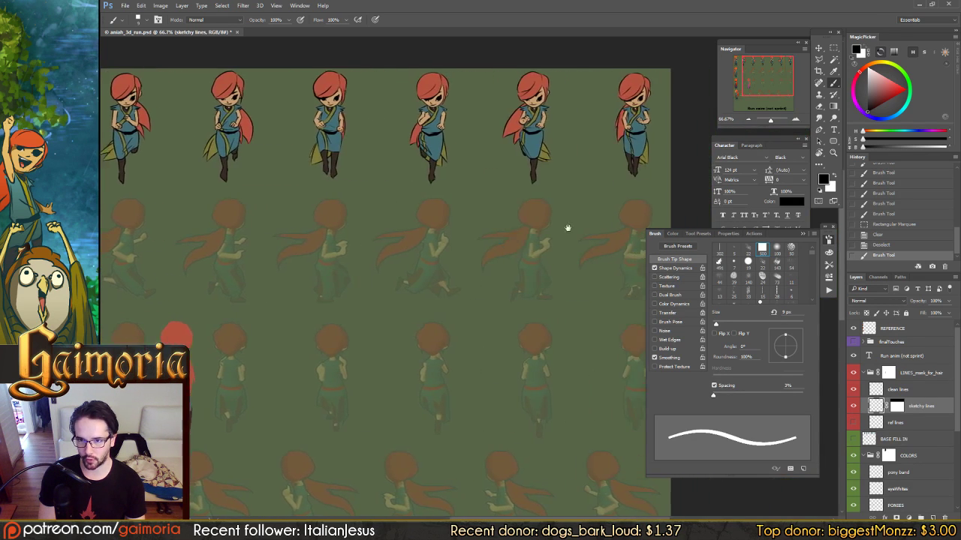
scroll(528, 248, "left", 3)
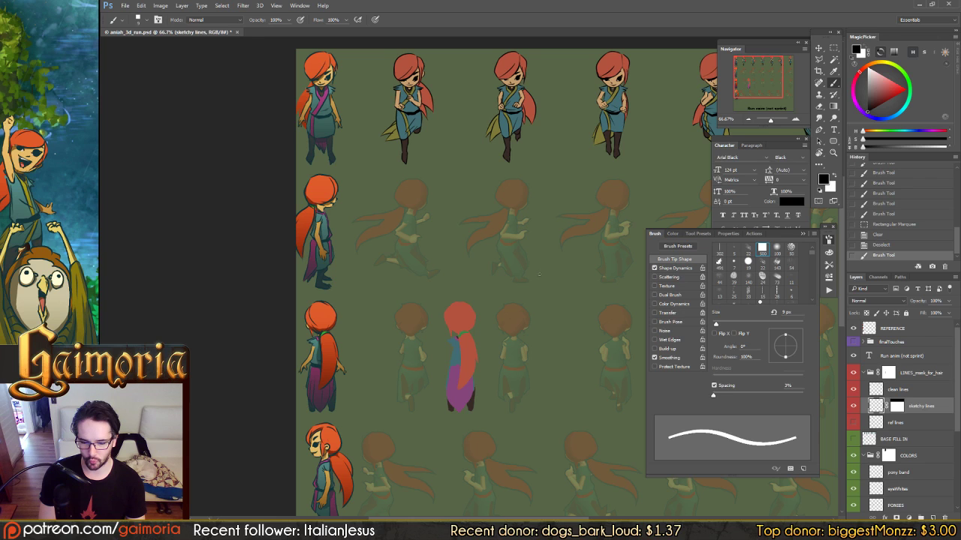
scroll(502, 198, "left", 3)
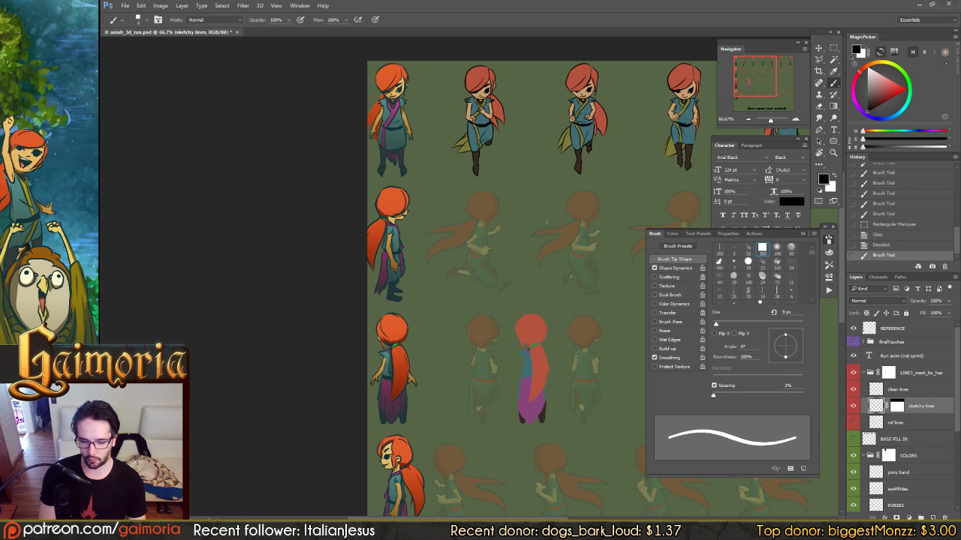
scroll(485, 222, "right", 6)
left_click_drag(543, 230, 532, 235)
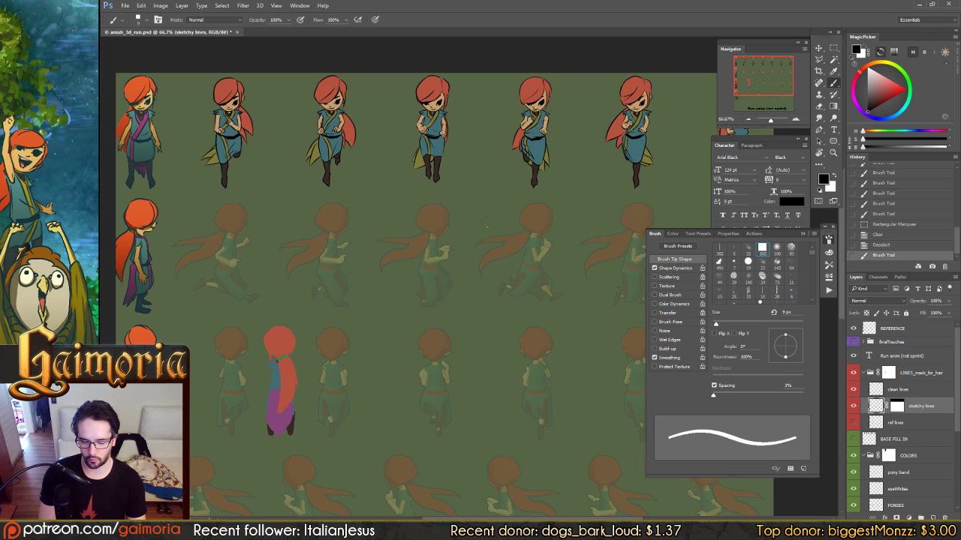
scroll(463, 221, "left", 3)
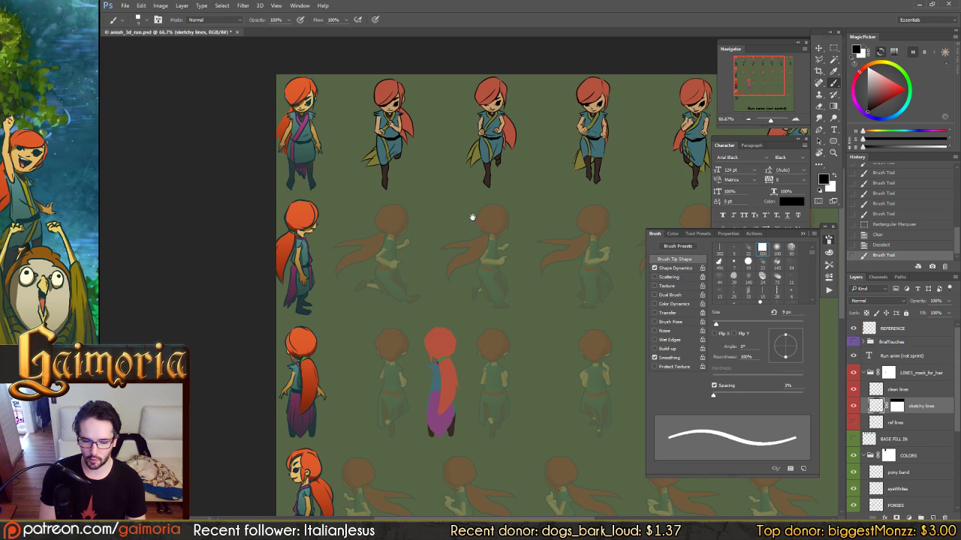
scroll(473, 217, "left", 4)
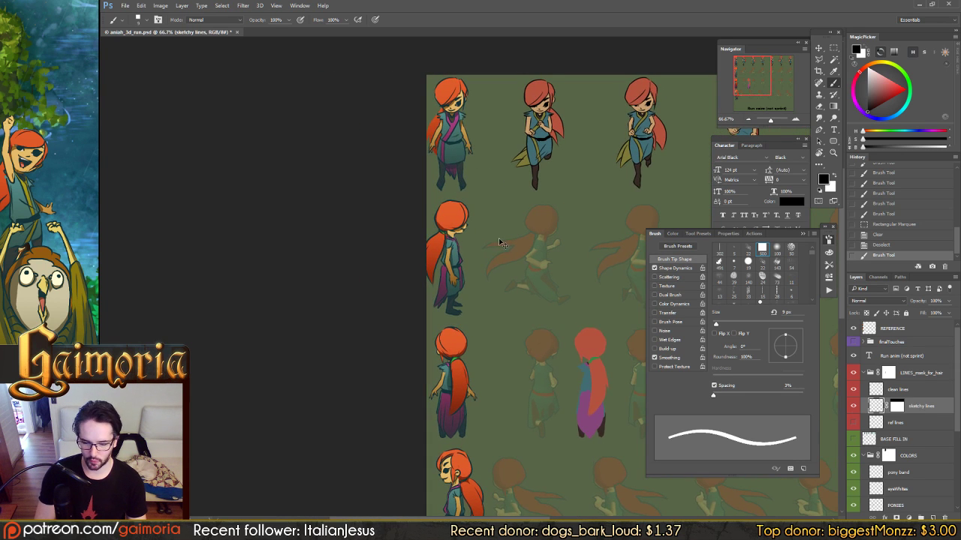
scroll(499, 238, "down", 1)
scroll(500, 243, "up", 1)
scroll(504, 234, "right", 2)
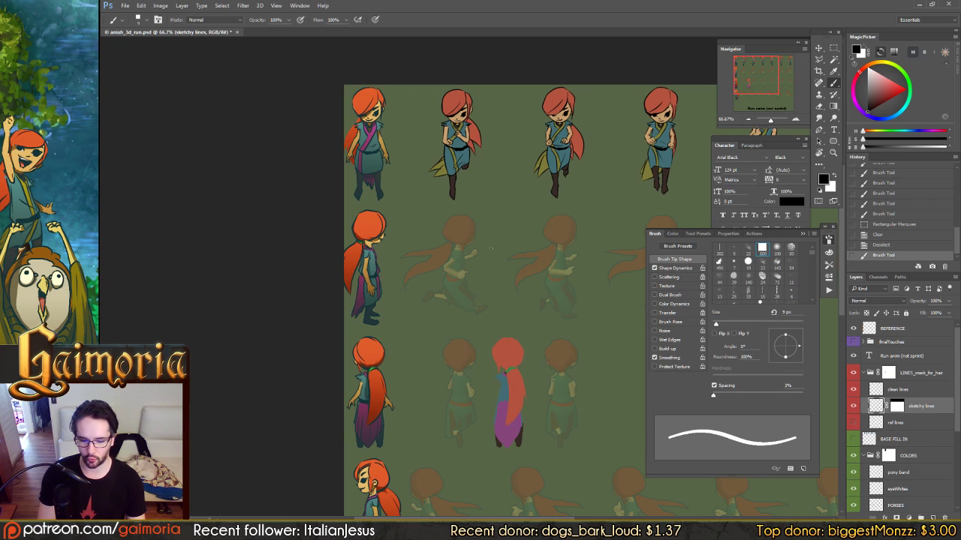
Reduce the brush size to 7 px
key("bracketleft")
key("bracketleft")
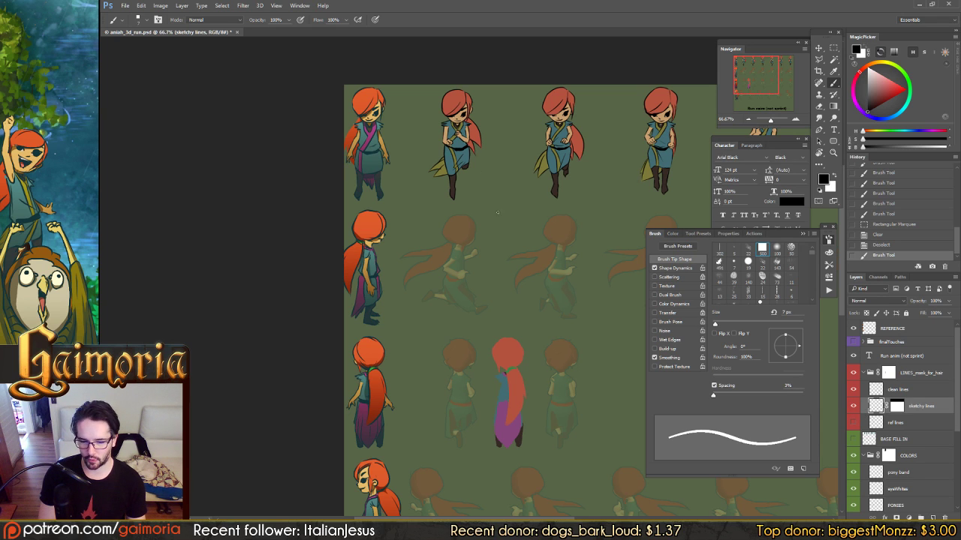
mouse_move(518, 240)
left_mouse_down()
mouse_move(491, 244)
mouse_move(553, 253)
mouse_move(517, 251)
mouse_move(535, 220)
mouse_move(480, 225)
mouse_move(518, 223)
left_mouse_up()
left_click_drag(525, 218, 493, 225)
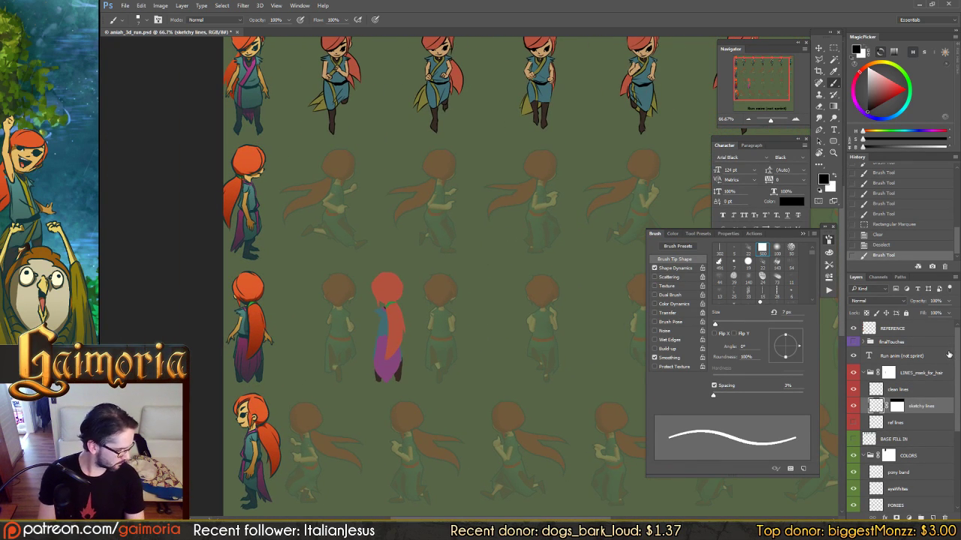
Make the 3D placeholders layer group fully opaque
left_click_drag(956, 347, 956, 421)
left_click(911, 491)
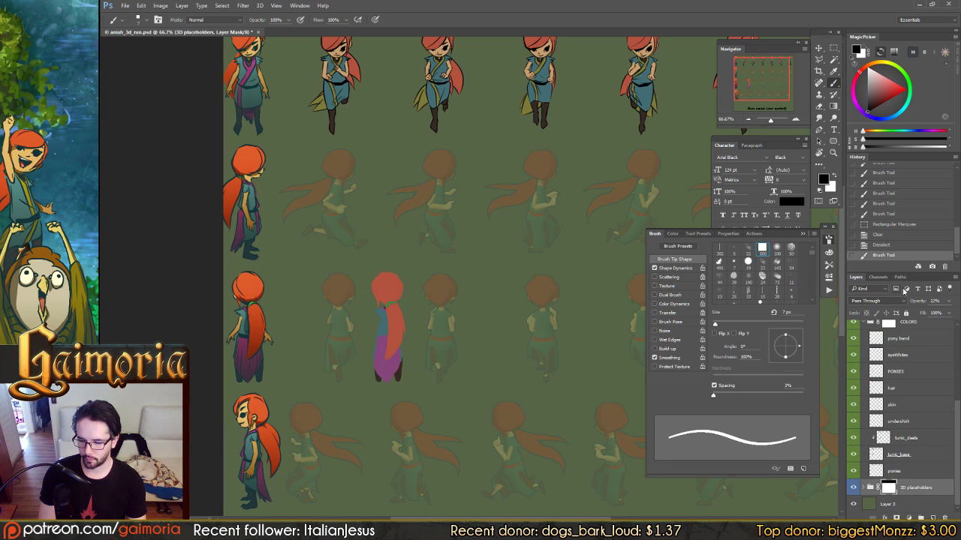
left_click_drag(917, 302, 914, 314)
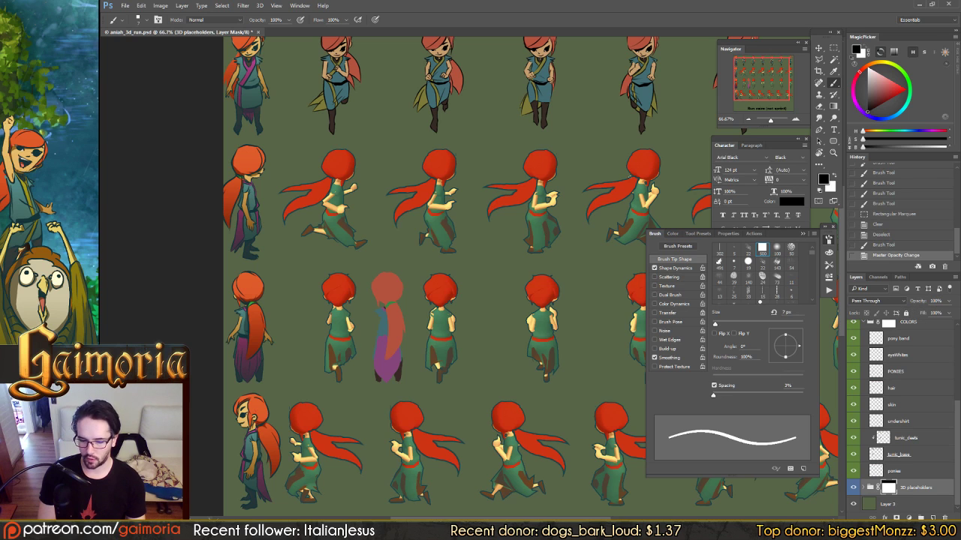
scroll(562, 197, "right", 3)
scroll(497, 225, "up", 1)
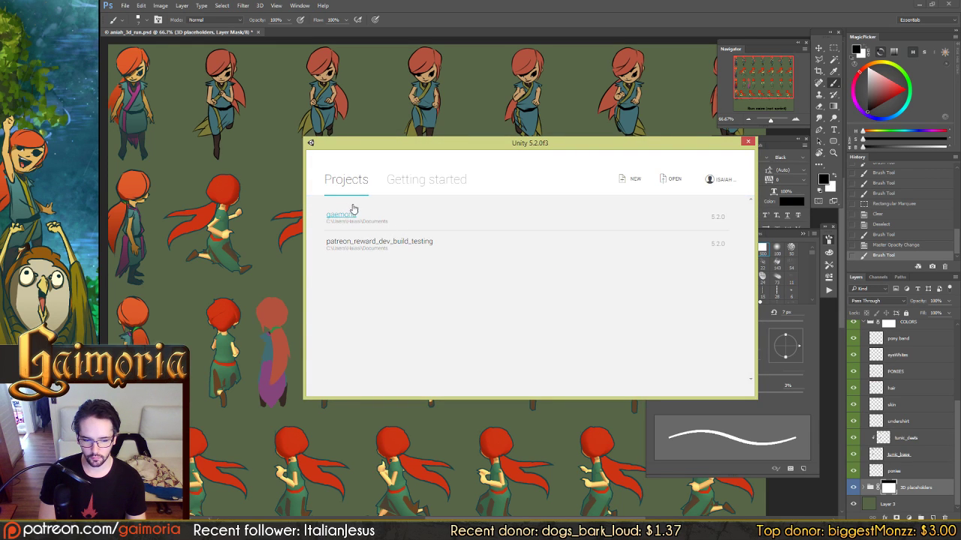
Open the gaemoria project in Unity and switch to its editor
left_click(342, 216)
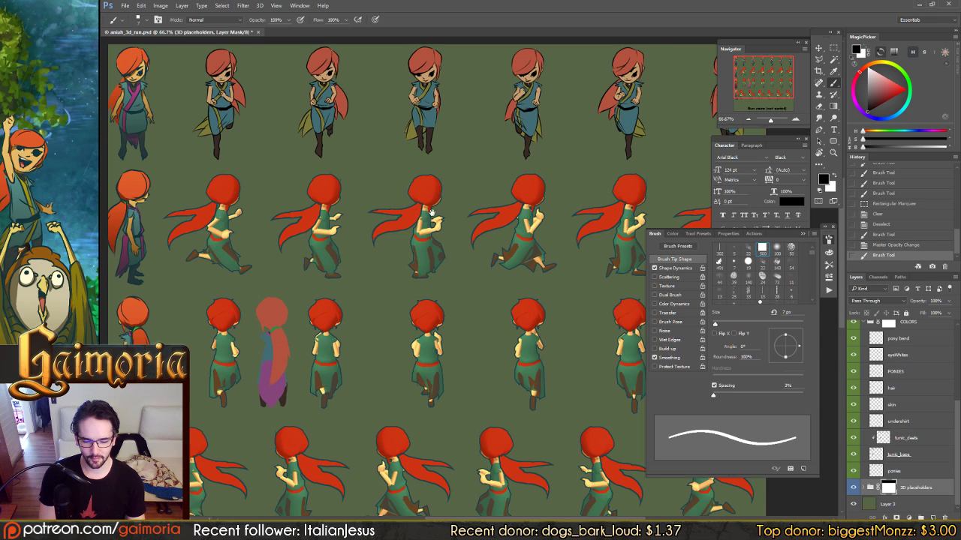
left_click_drag(433, 212, 472, 216)
key("alt+Tab")
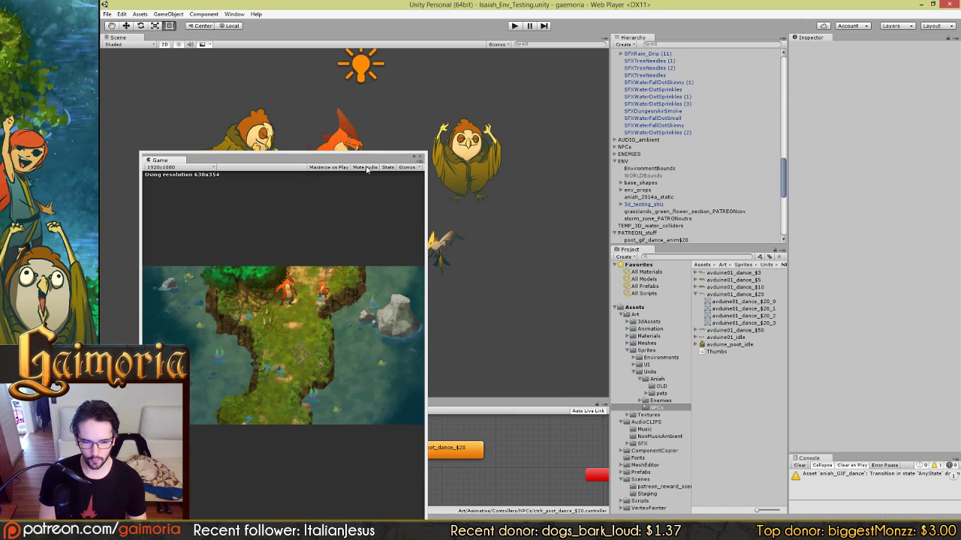
Play the scene and enlarge the Game view to fill the screen
left_click(516, 26)
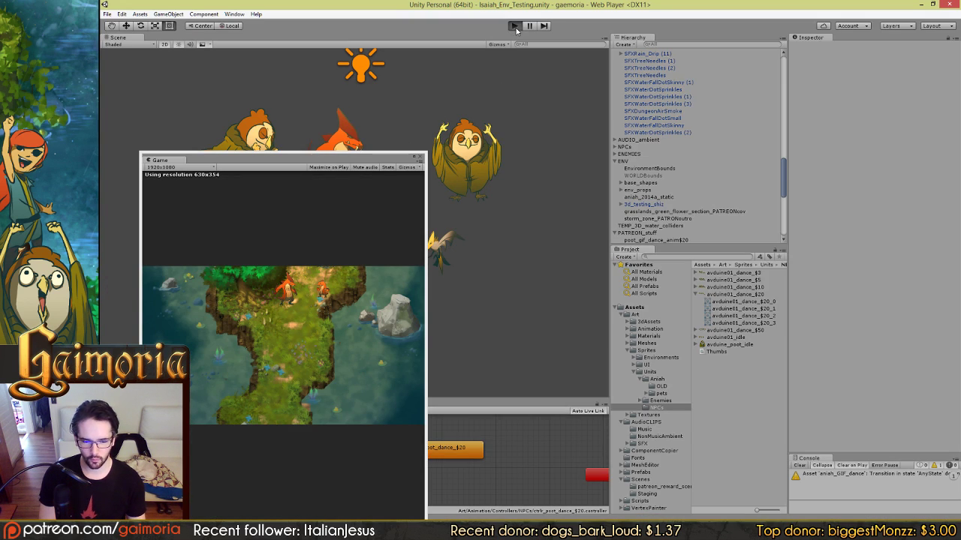
left_click(419, 158)
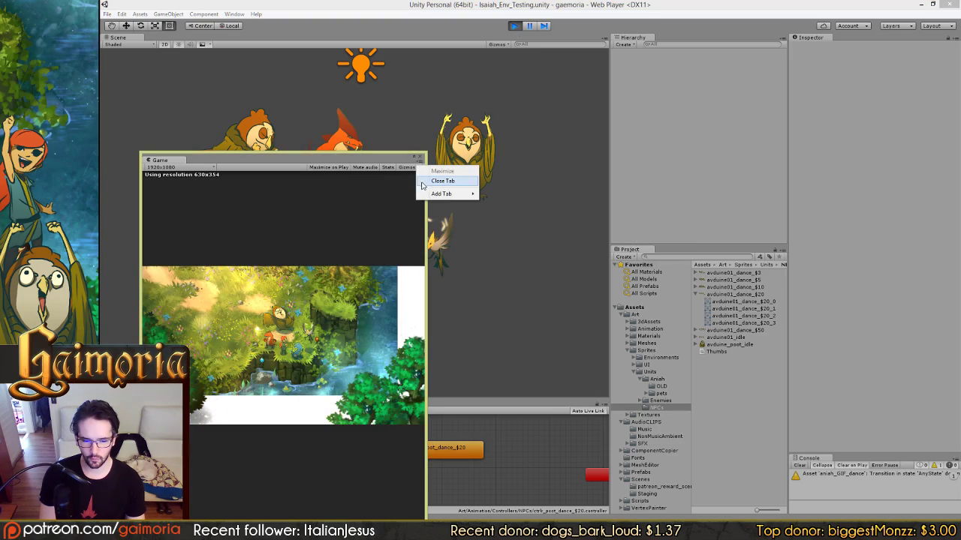
double_click(415, 159)
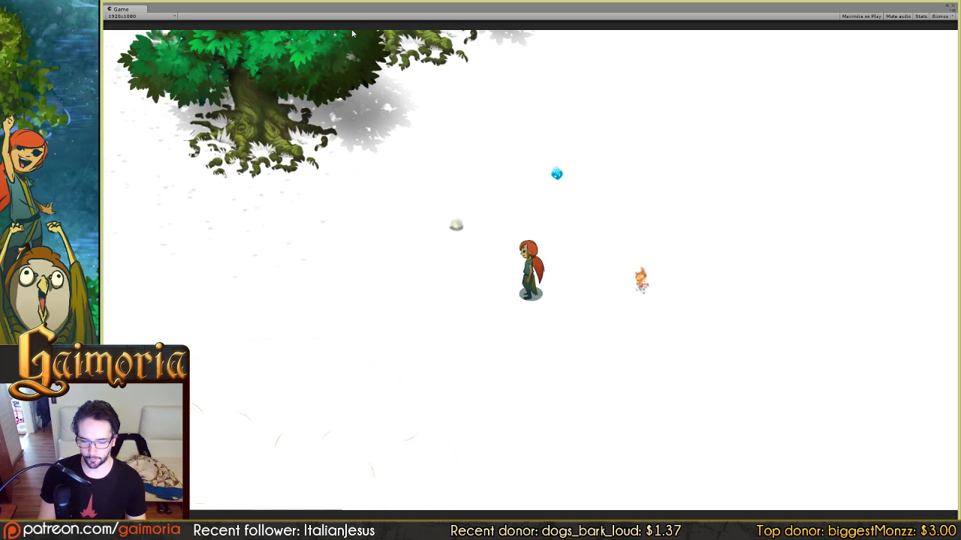
Run the character left, up and down in the game to preview the run animation from different directions
key("Left")
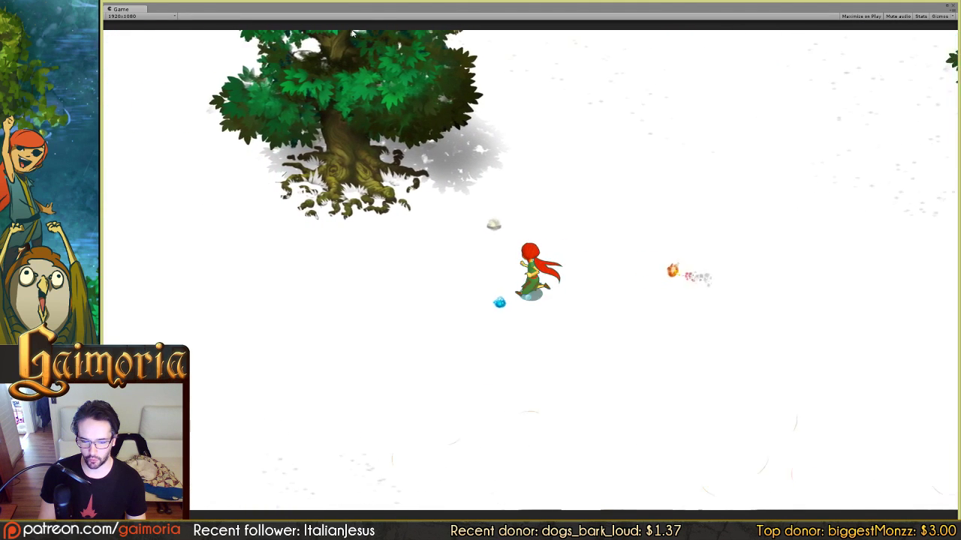
key("Up")
key("Down")
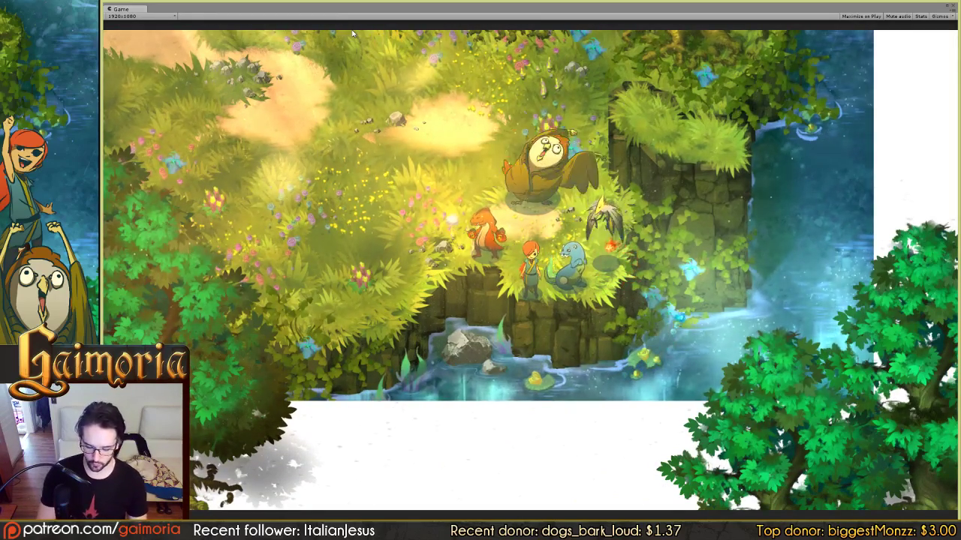
Leave the enlarged game preview, reposition the Game window and switch back to the sprite sheet in Photoshop
left_click(947, 8)
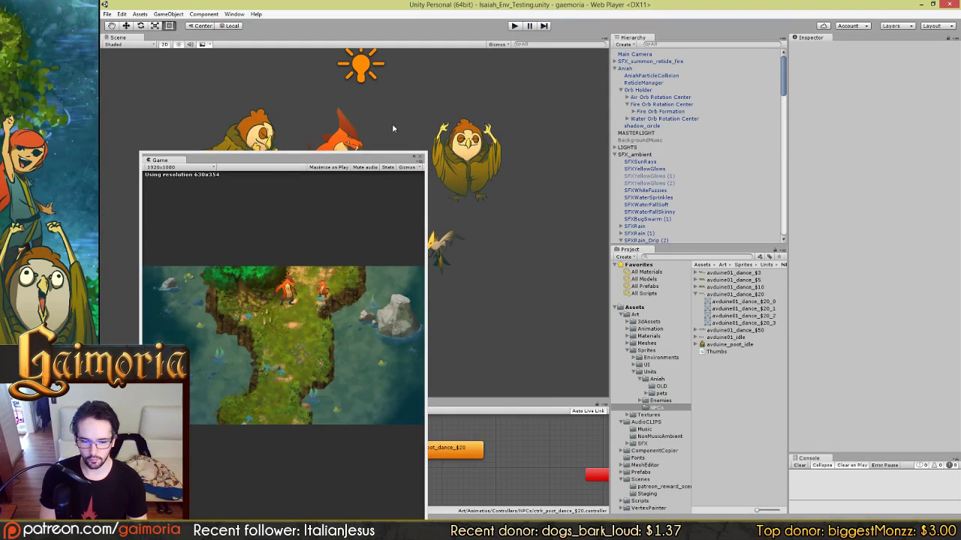
left_click_drag(374, 160, 412, 106)
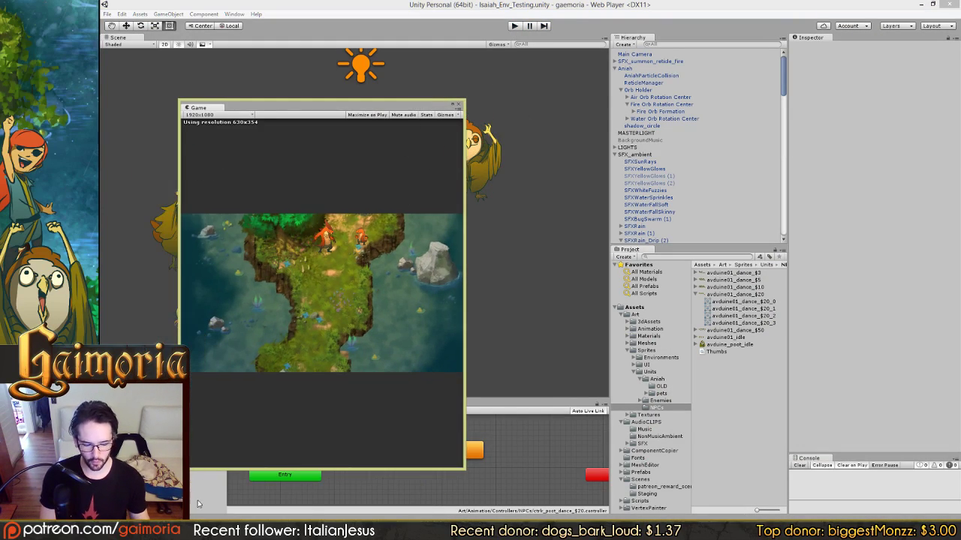
left_click(192, 527)
key("alt+Tab")
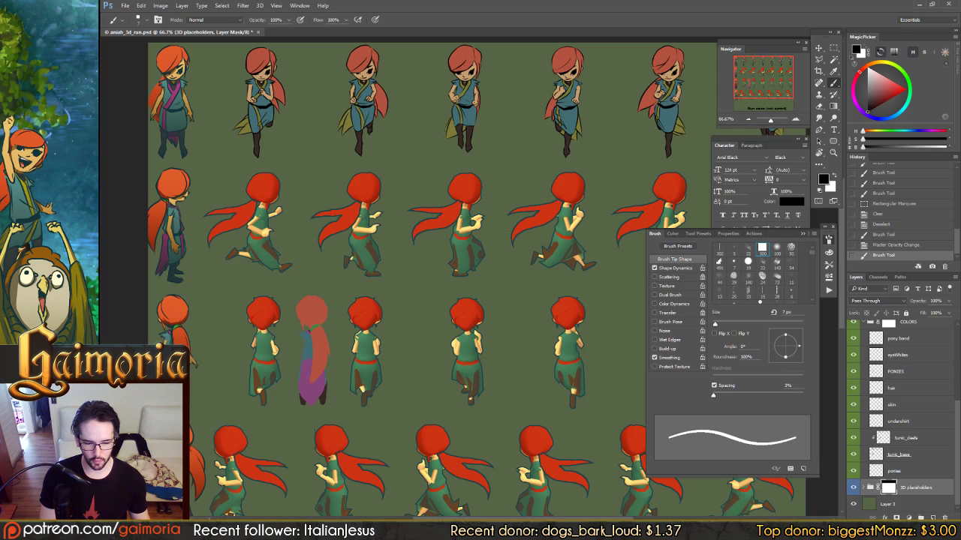
Lower the opacity of the 3D placeholders group to 21%
left_click_drag(409, 265, 457, 259)
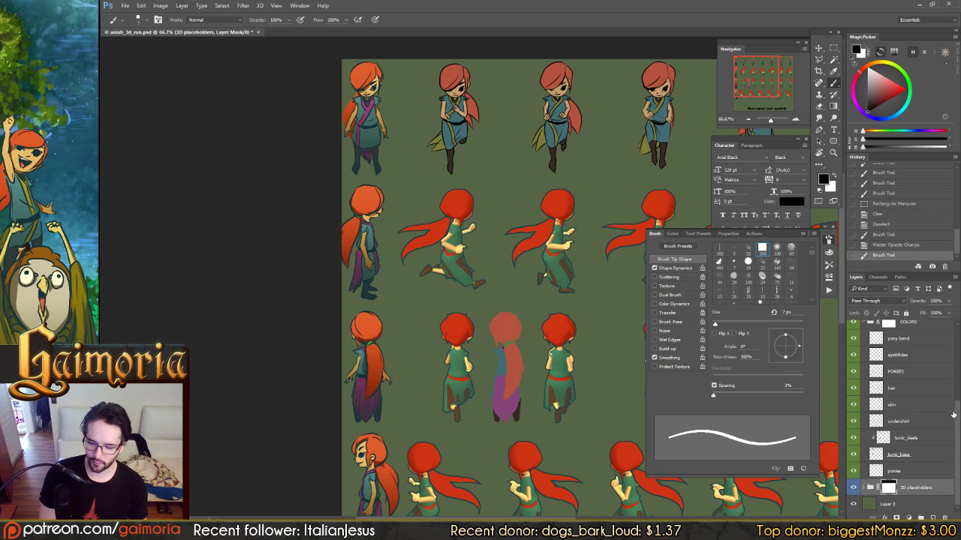
scroll(901, 397, "up", 5)
left_click(872, 384)
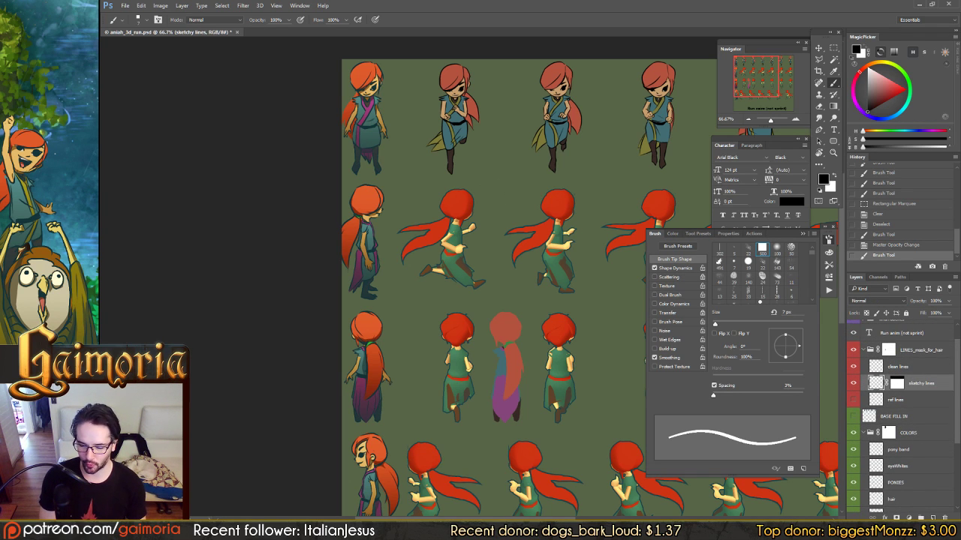
scroll(941, 361, "down", 5)
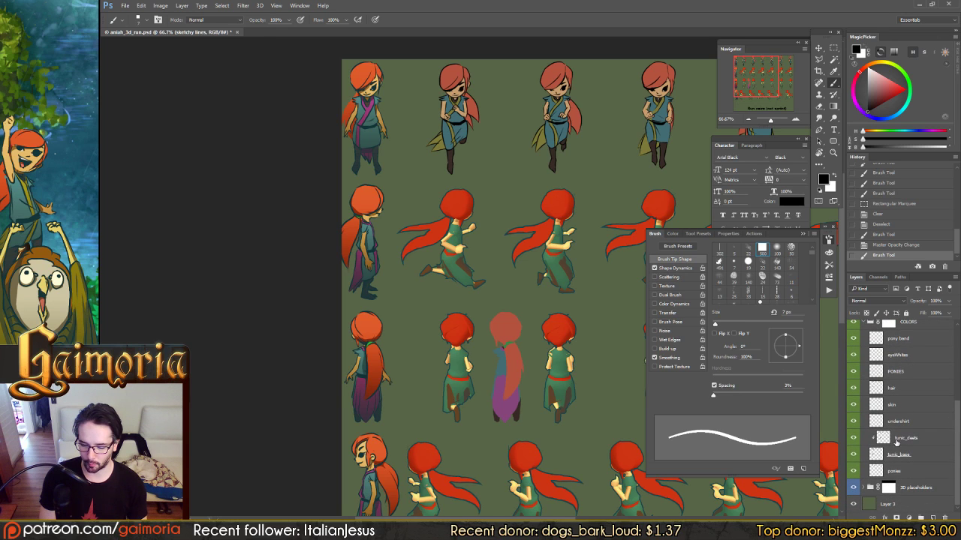
left_click(915, 488)
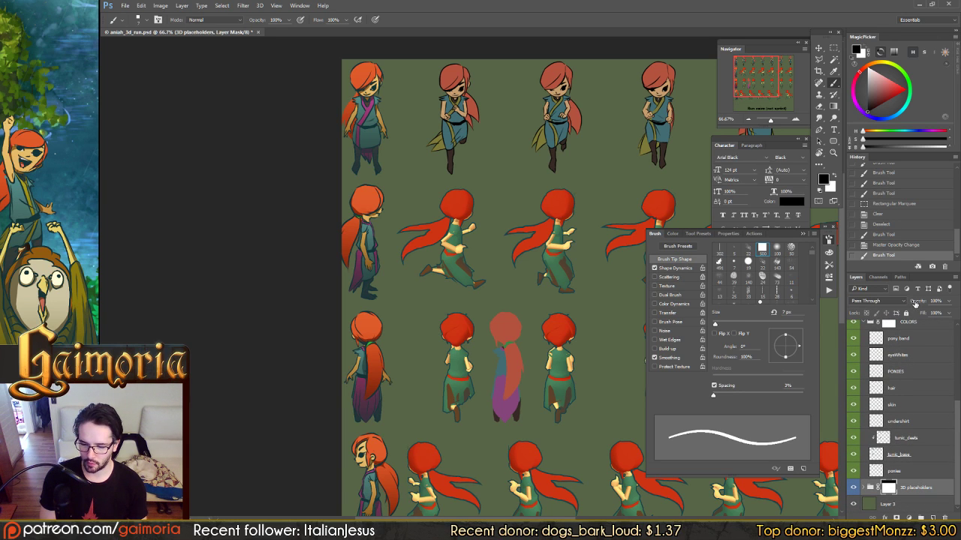
left_click_drag(915, 301, 890, 303)
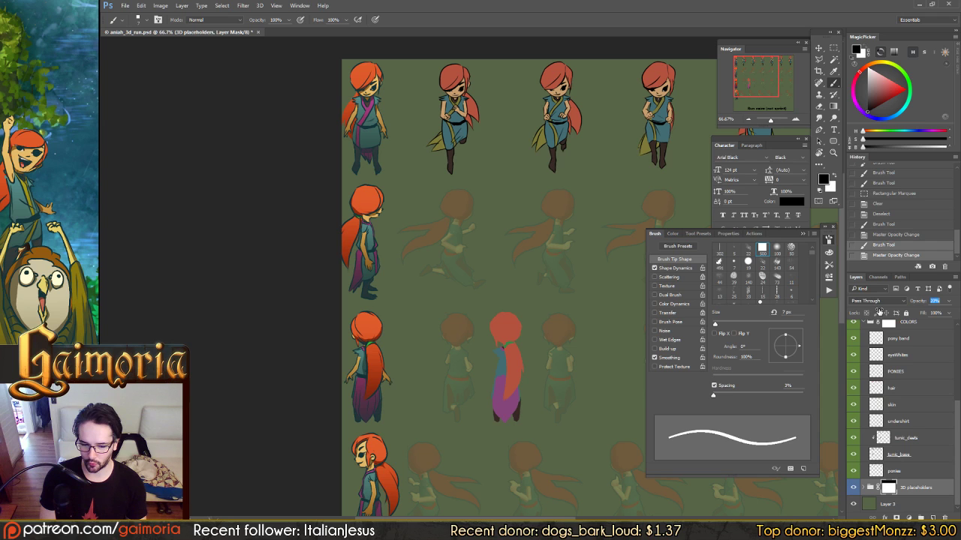
left_click(303, 273)
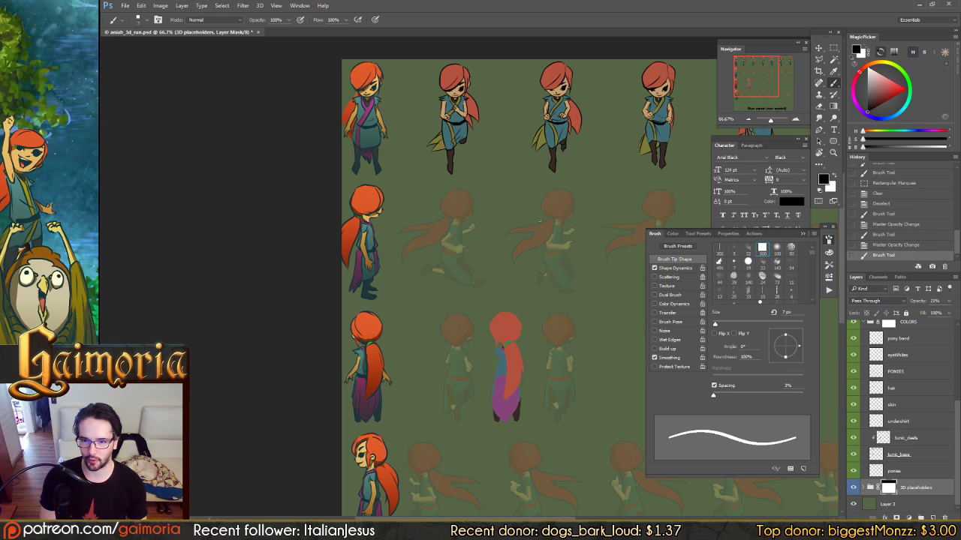
left_click_drag(534, 195, 553, 202)
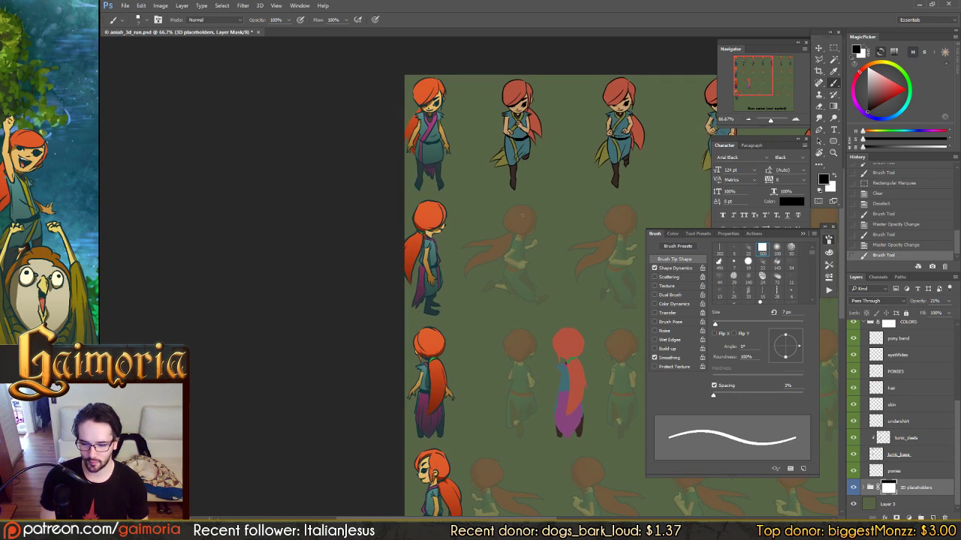
left_click(526, 223)
key("ctrl+z")
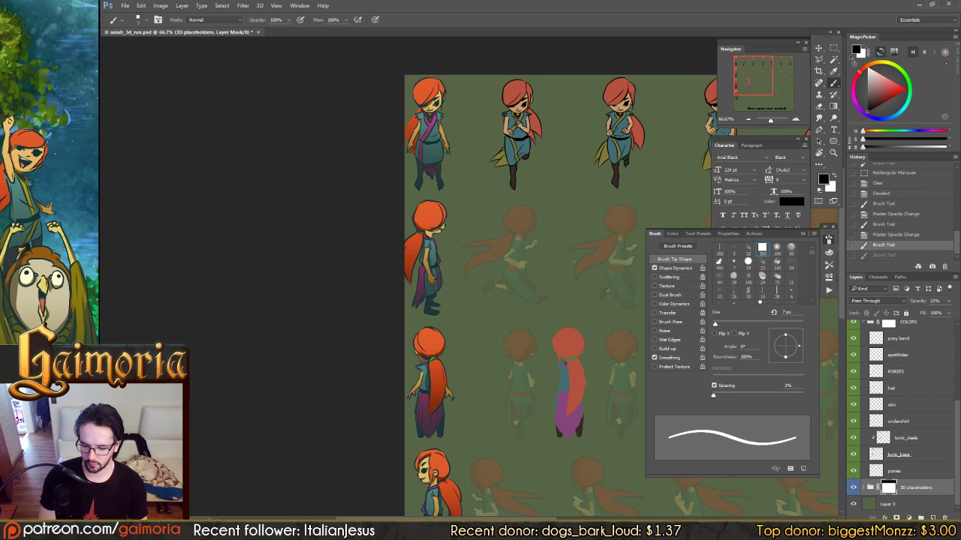
Make the sketchy lines layer active, undo the test scribble and choose the 7 px hard round brush
left_click_drag(959, 411, 955, 364)
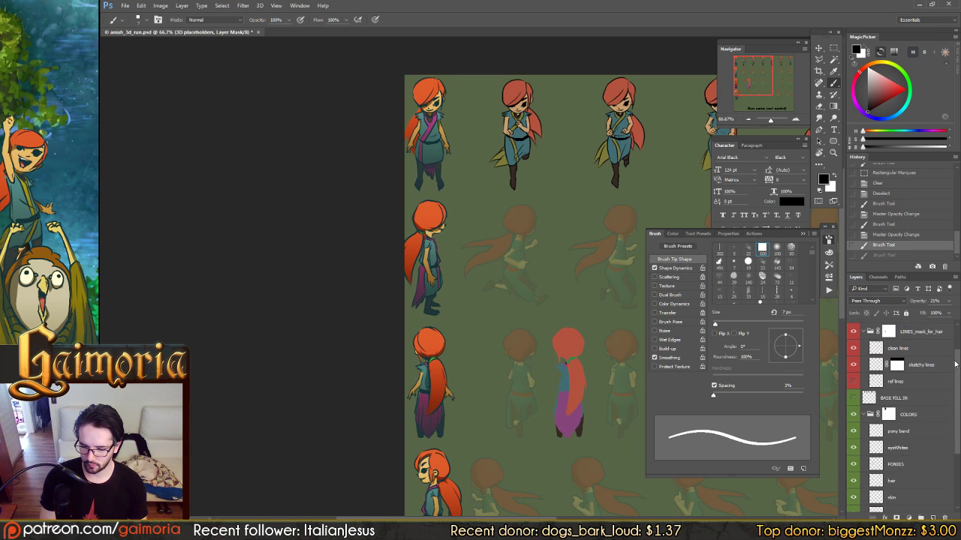
left_click(874, 364)
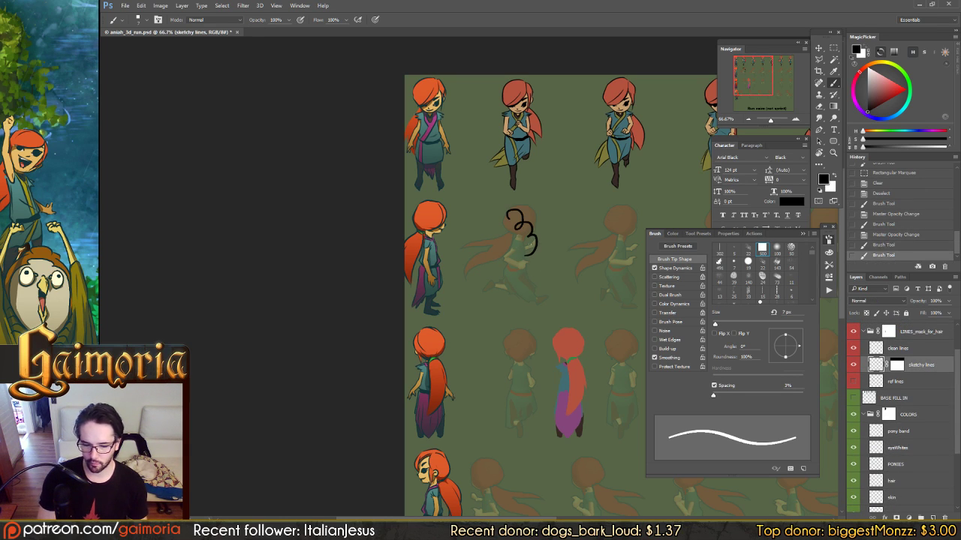
key("ctrl+z")
right_click(556, 235)
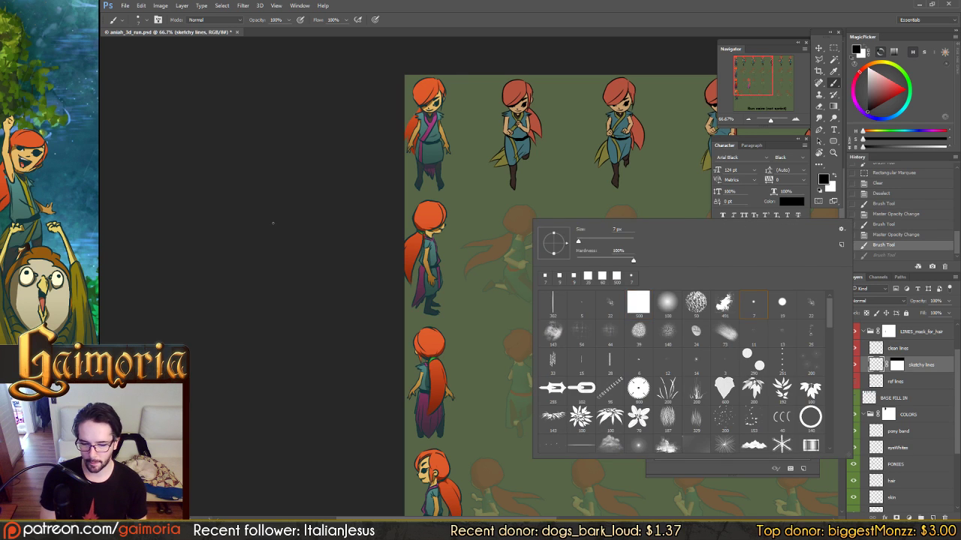
left_click(273, 223)
Try sketching a rough head outline over the first side-view run placeholder, and undo it
left_click(509, 218)
key("ctrl+z")
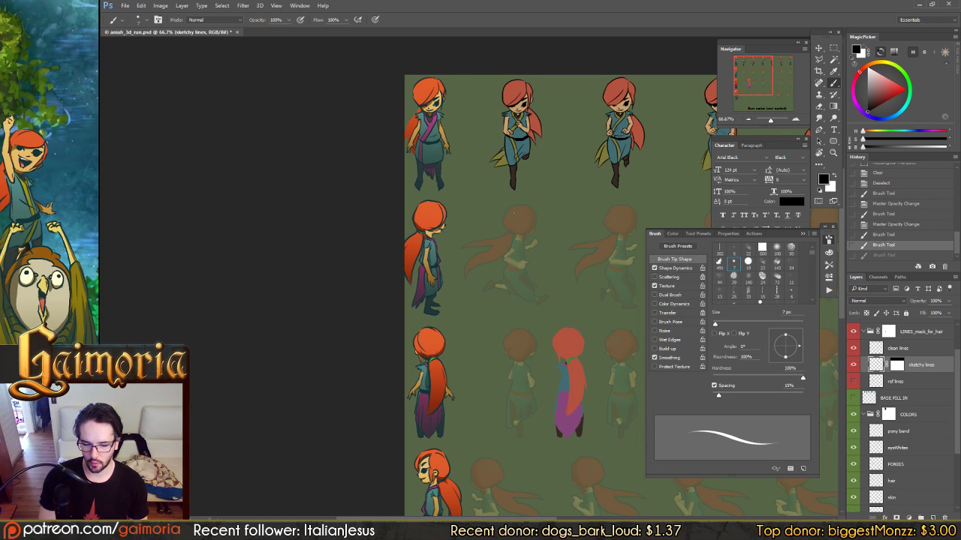
left_click_drag(510, 210, 512, 208)
key("ctrl+plus")
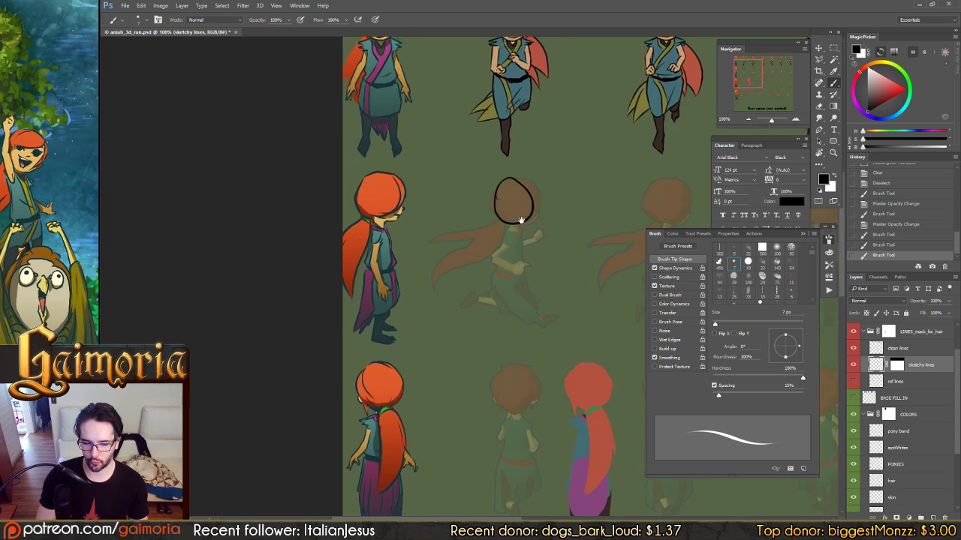
key("ctrl+z")
Examine the side-view placeholder poses along the second row against the finished front-view run frames above
scroll(556, 208, "up", 3)
scroll(555, 208, "right", 5)
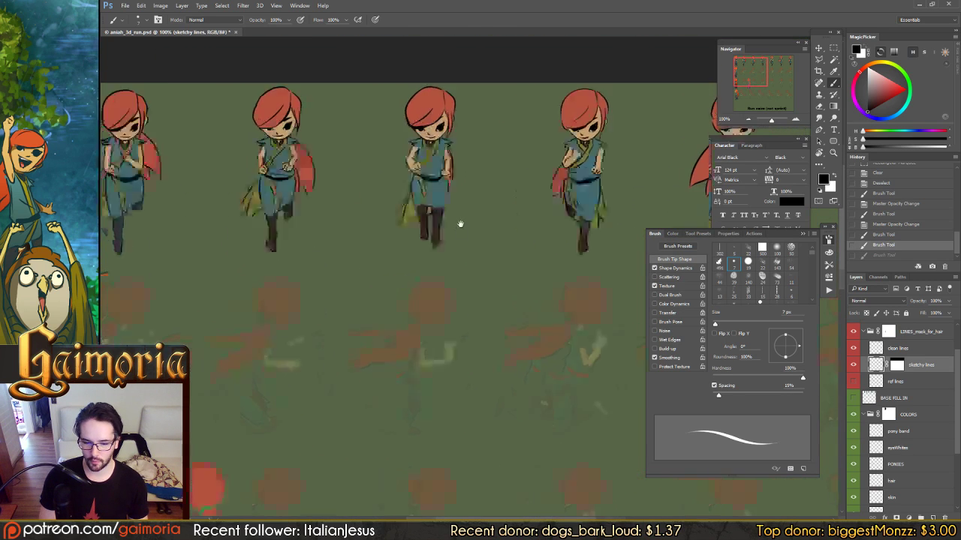
scroll(544, 224, "right", 3)
scroll(532, 229, "down", 5)
scroll(579, 210, "left", 5)
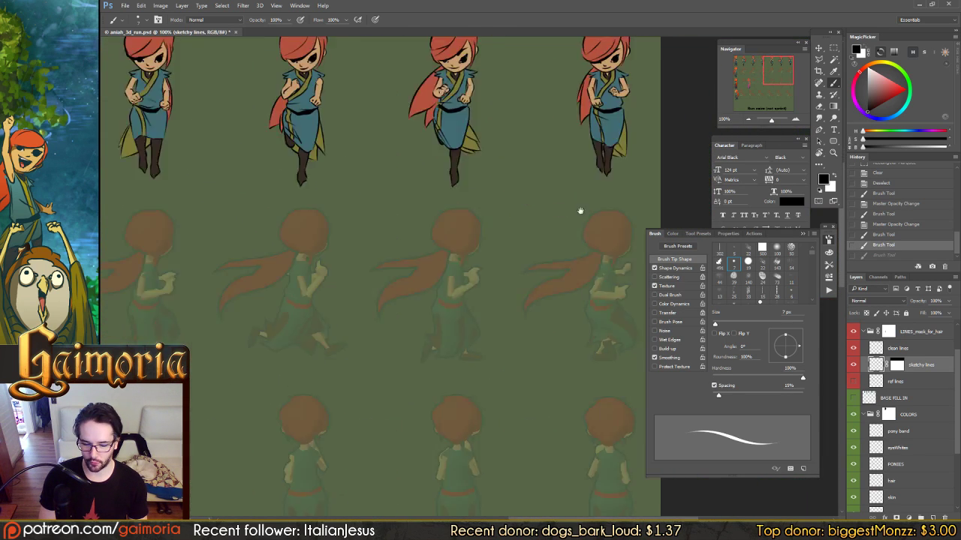
scroll(500, 224, "left", 10)
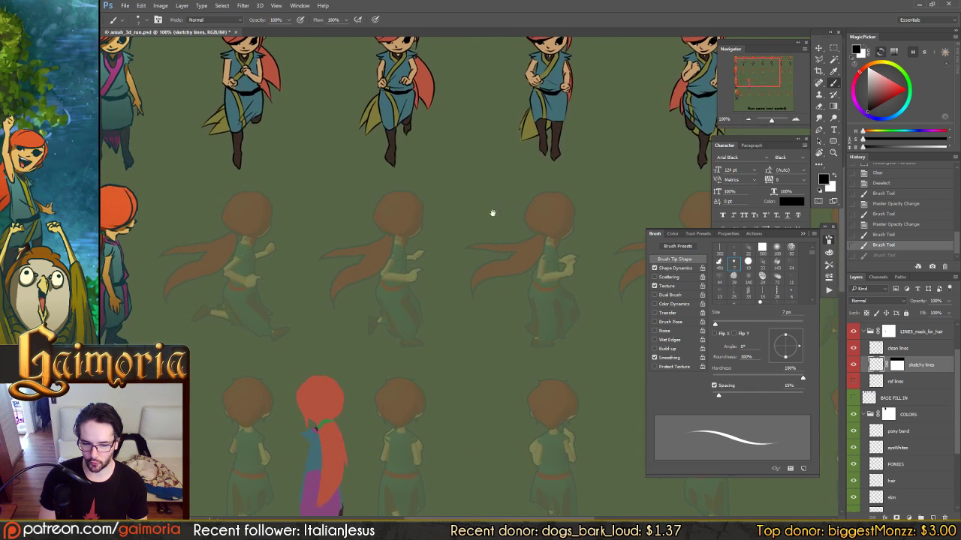
scroll(537, 219, "up", 2)
scroll(537, 219, "left", 5)
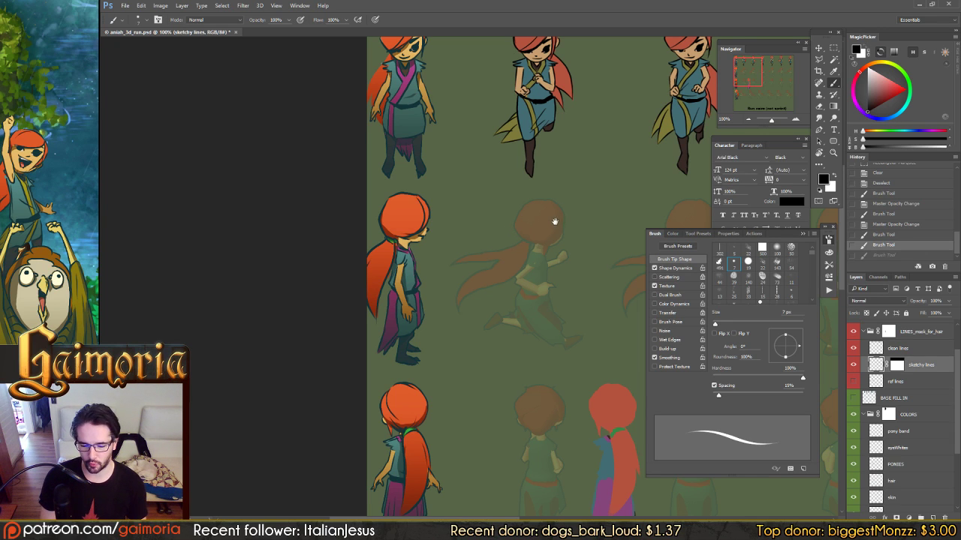
scroll(561, 233, "right", 5)
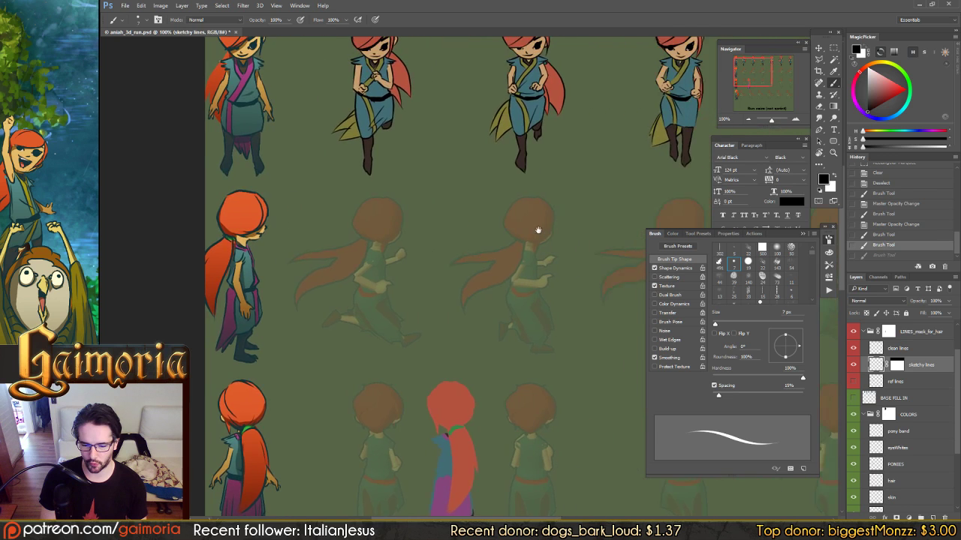
scroll(602, 218, "left", 3)
left_click_drag(540, 213, 558, 233)
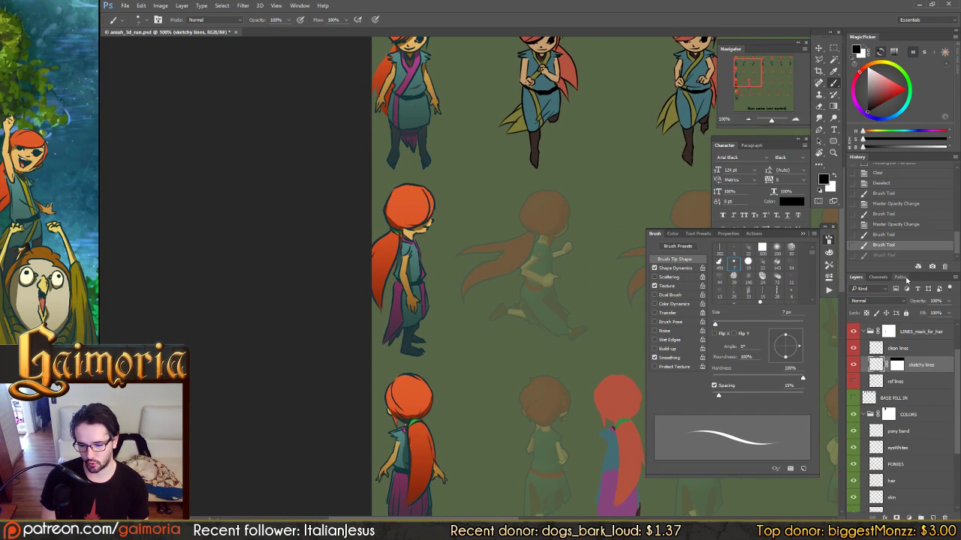
Collapse the brush settings, close the character settings and undo the test strokes on the canvas
left_click(829, 239)
left_click(805, 141)
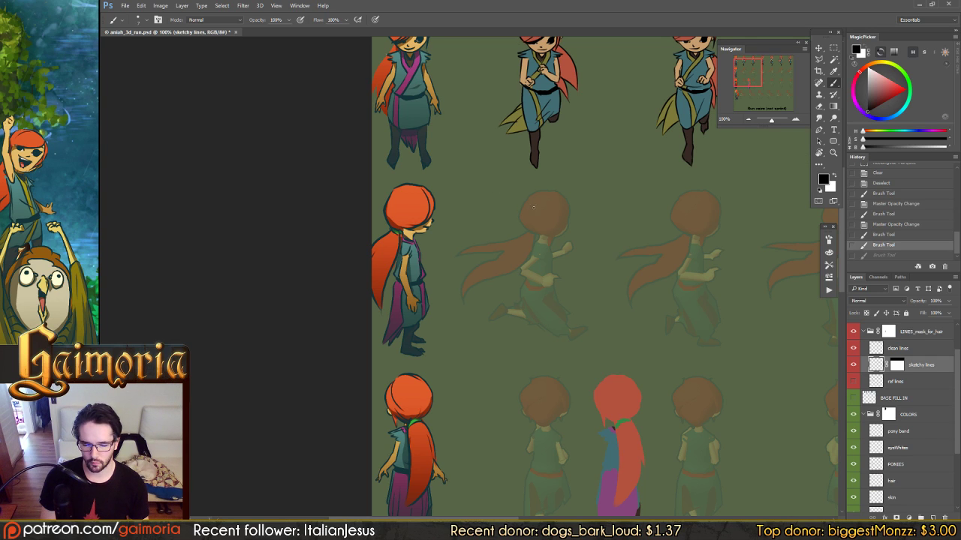
key("ctrl+z")
key("ctrl+z")
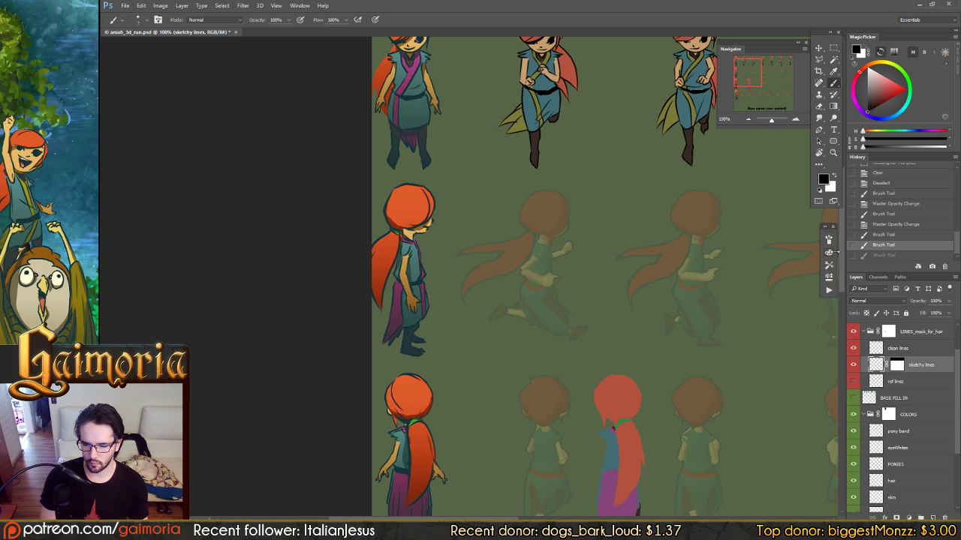
Set the brush's Shape Dynamics minimum diameter to 49% and collapse the brush settings
left_click(829, 239)
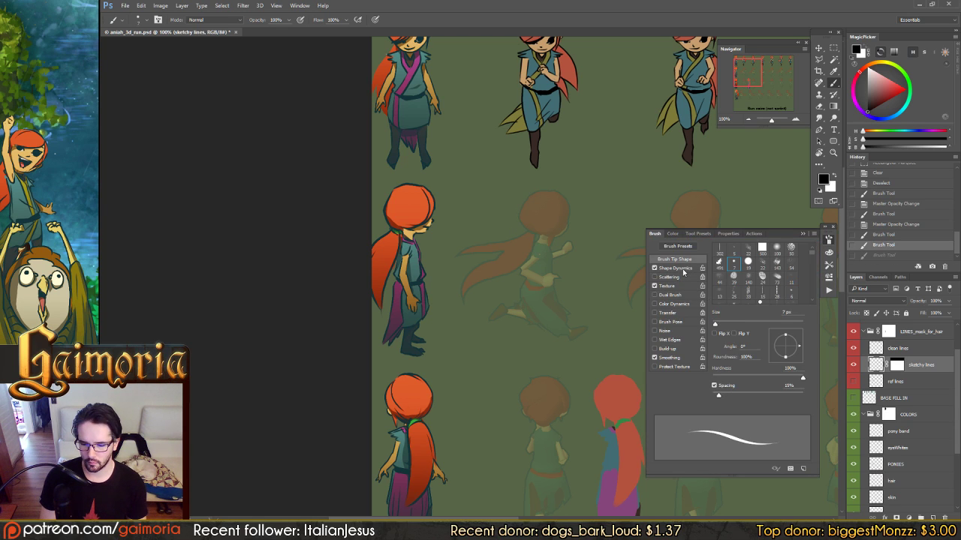
left_click(681, 269)
left_click(747, 283)
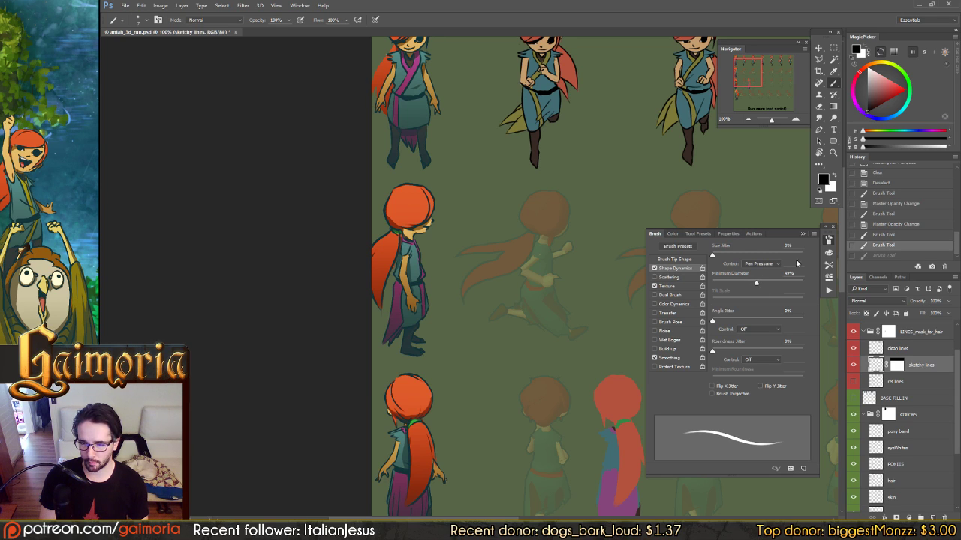
left_click(828, 242)
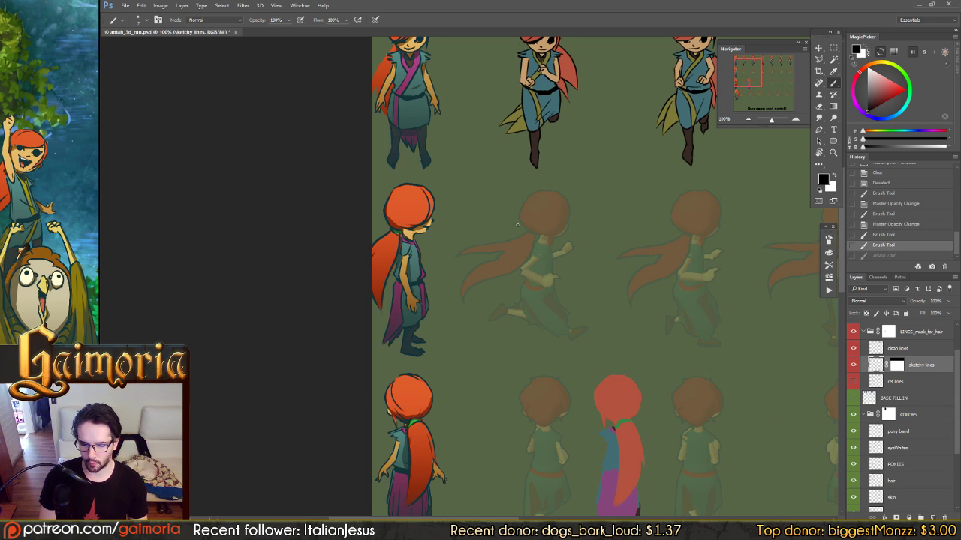
Test the adjusted brush with a stroke over the first side-view placeholder's head, and undo it
mouse_move(551, 197)
left_mouse_down()
mouse_move(534, 197)
mouse_move(516, 217)
mouse_move(530, 194)
mouse_move(549, 225)
left_mouse_up()
key("ctrl+z")
key("ctrl+z")
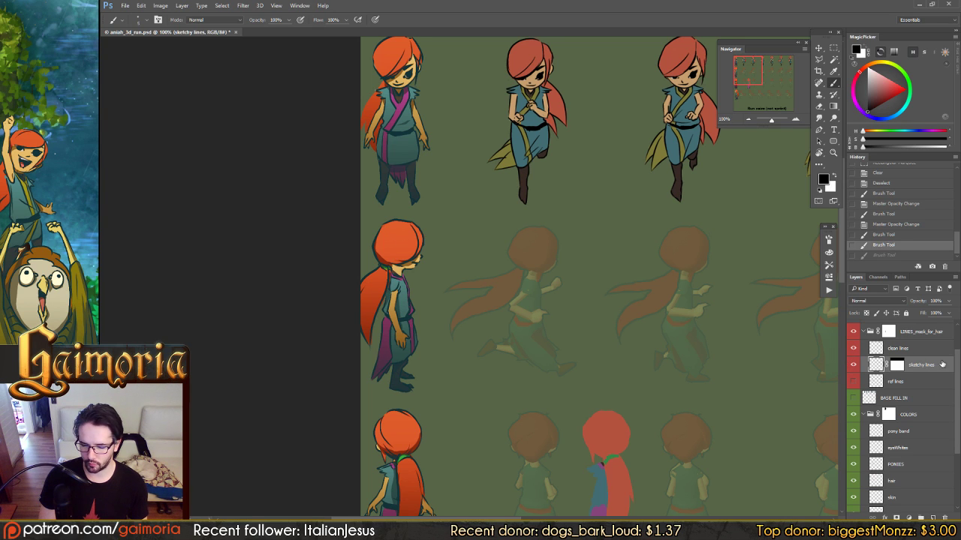
On the REFERENCE layer, duplicate the standing side-view figure onto the first side-view run placeholder and clear the selection
scroll(947, 372, "up", 3)
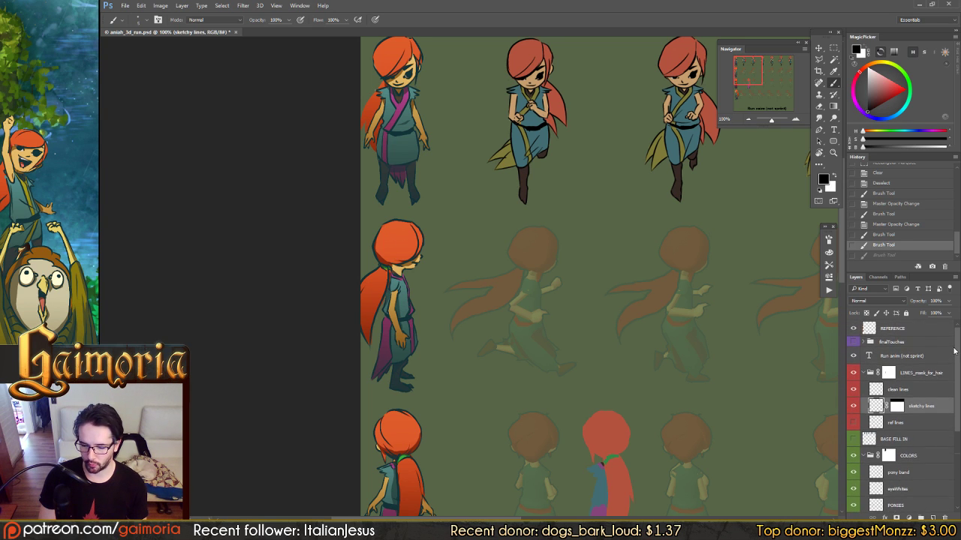
scroll(954, 361, "down", 3)
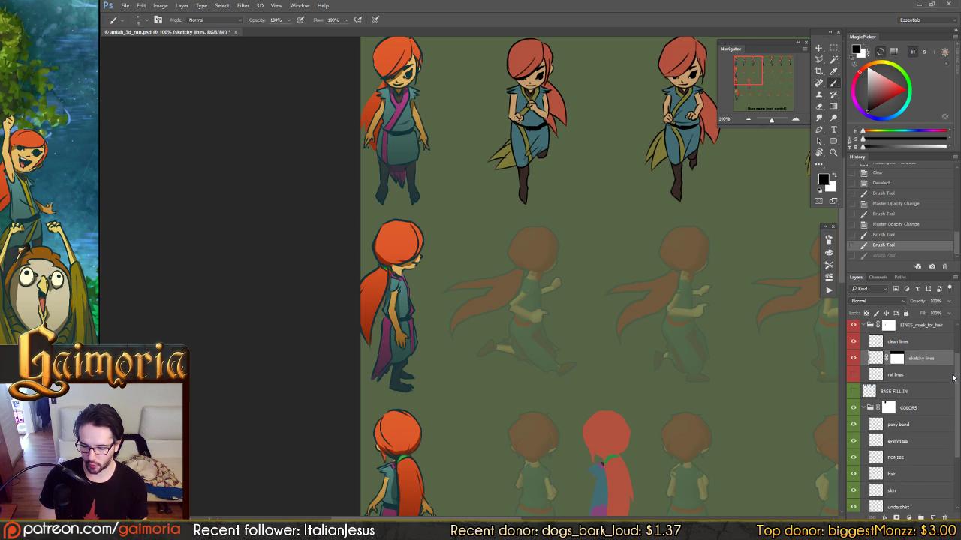
scroll(952, 376, "up", 3)
scroll(950, 372, "down", 3)
scroll(950, 368, "up", 3)
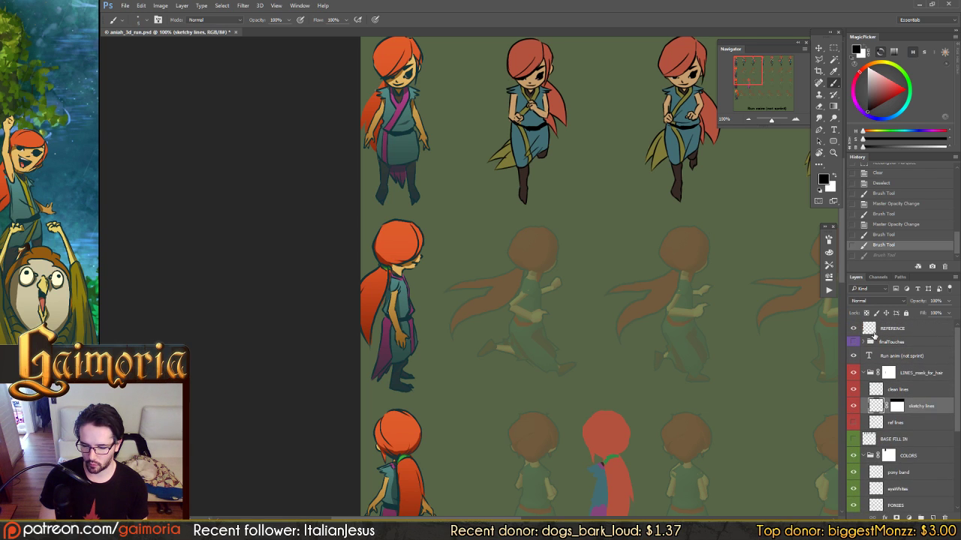
left_click(873, 332)
key("m")
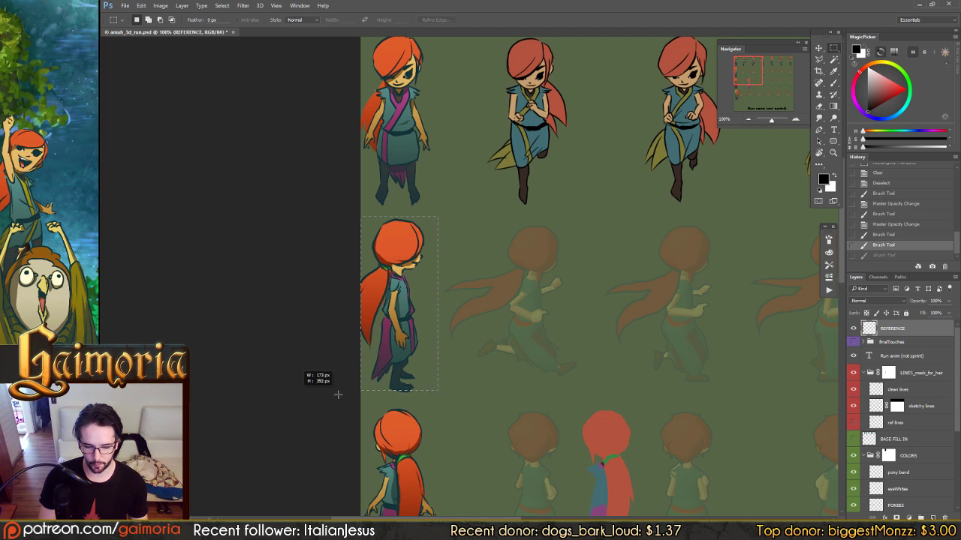
left_click_drag(337, 394, 438, 217)
key("v")
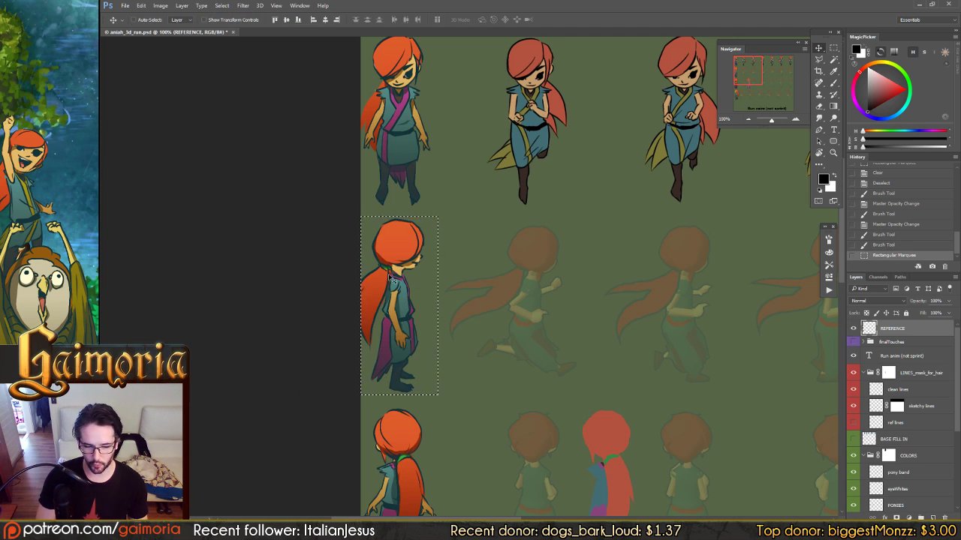
left_click_drag(390, 287, 556, 320)
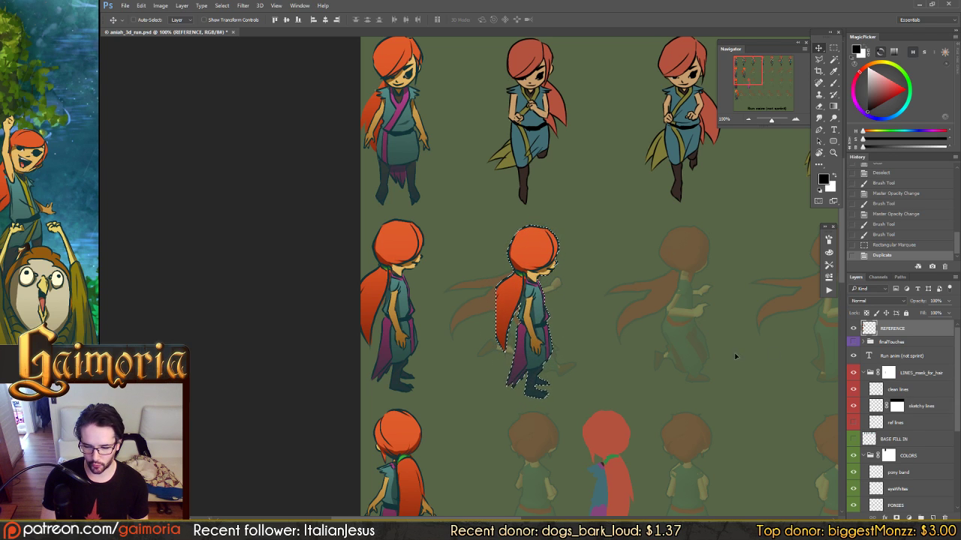
key("ctrl+d")
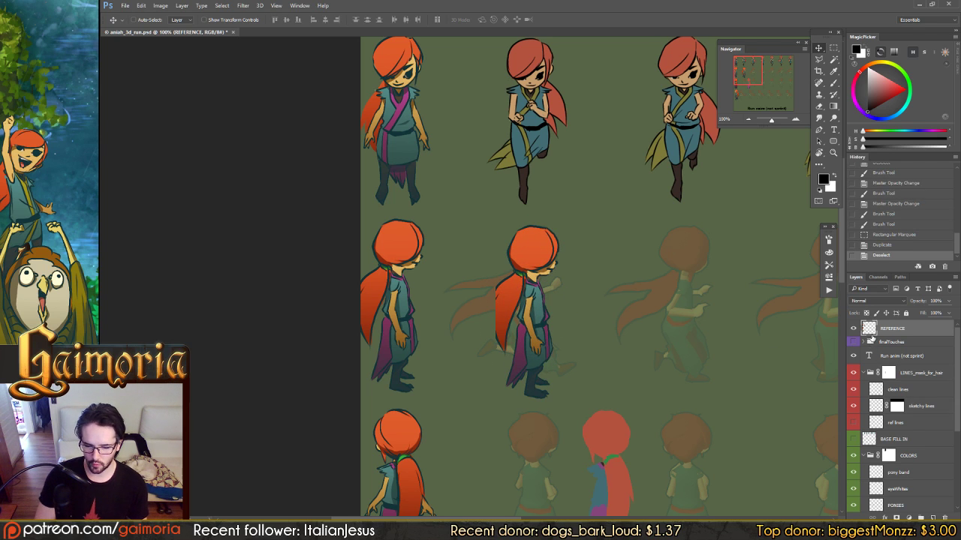
Cut the duplicated side-view figure, paste it in place on its own layer and move that layer directly below sketchy lines
key("l")
mouse_move(583, 256)
left_mouse_down()
mouse_move(456, 330)
mouse_move(548, 417)
mouse_move(585, 312)
mouse_move(582, 259)
left_mouse_up()
key("ctrl+x")
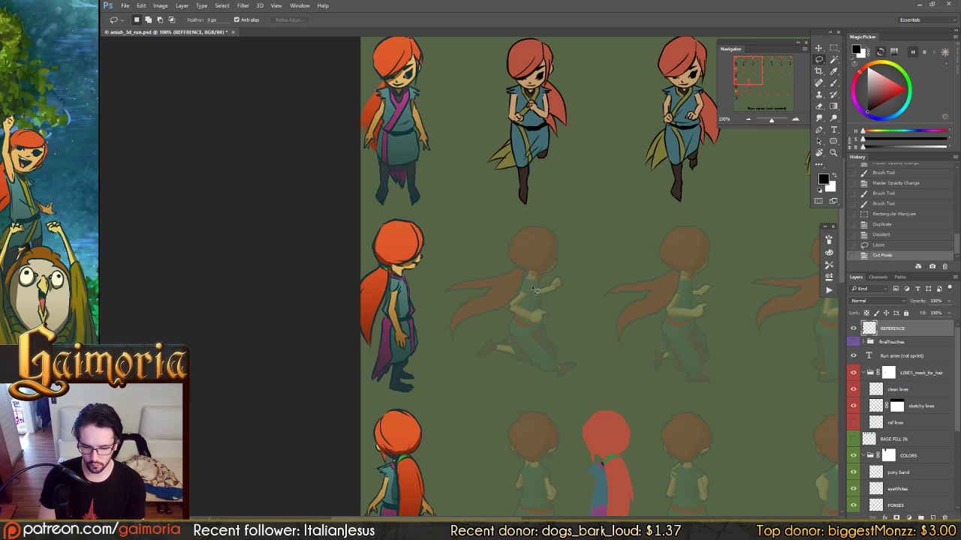
key("ctrl+shift+v")
key("v")
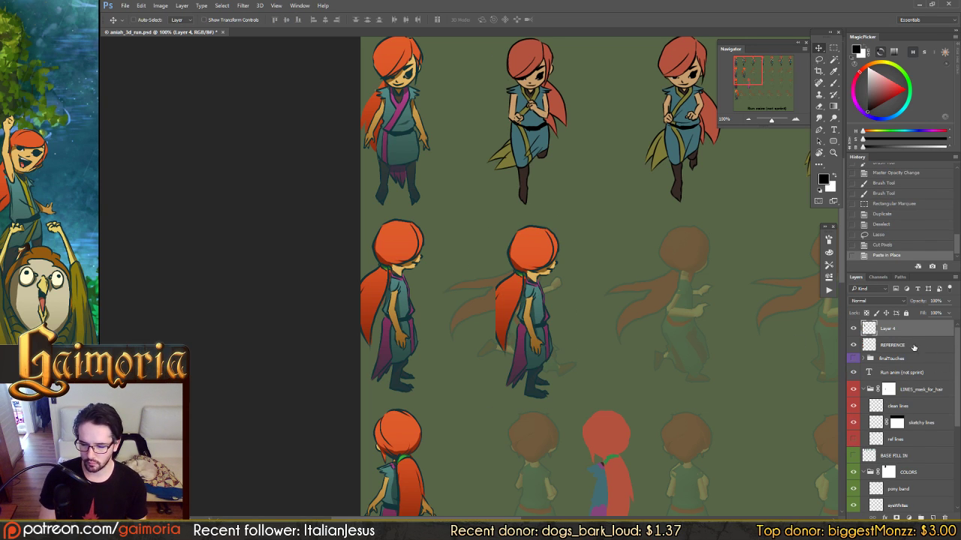
left_click_drag(890, 328, 898, 431)
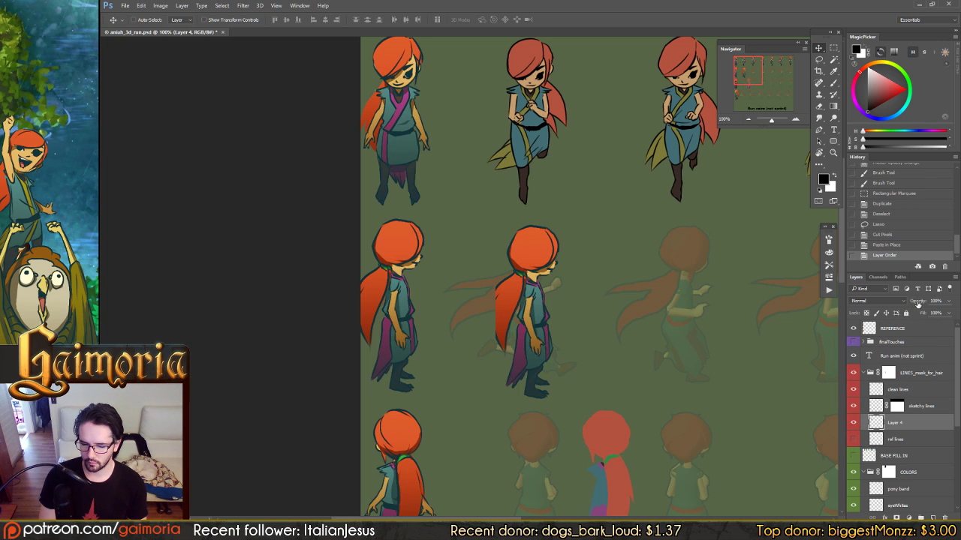
Set the copied figure layer's opacity to 20% and check it with the 3D placeholders group hidden and shown
left_click_drag(917, 303, 885, 305)
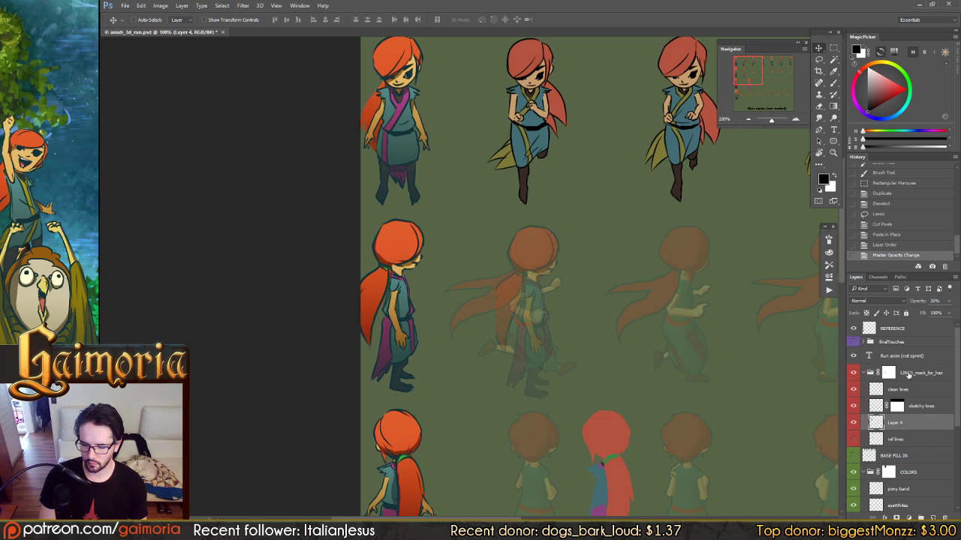
scroll(942, 428, "down", 3)
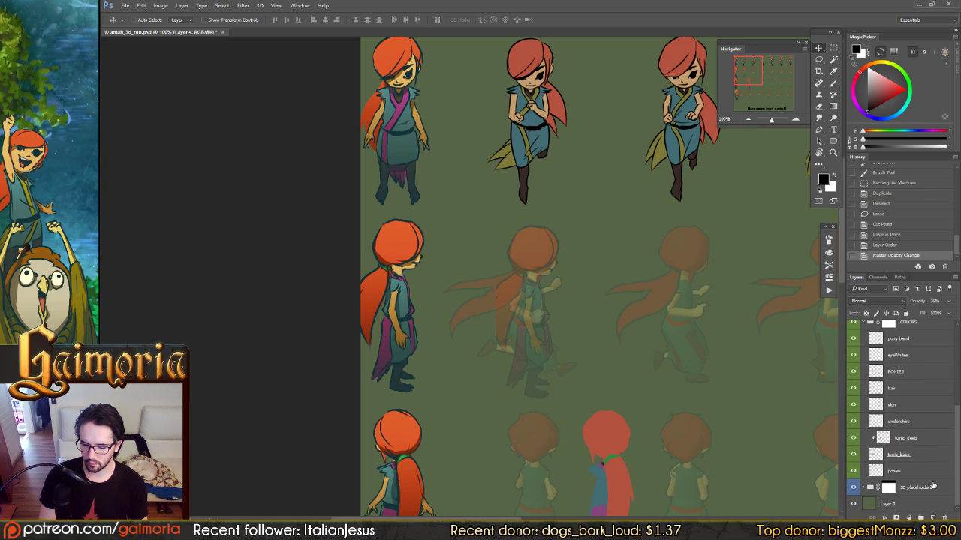
left_click(890, 488)
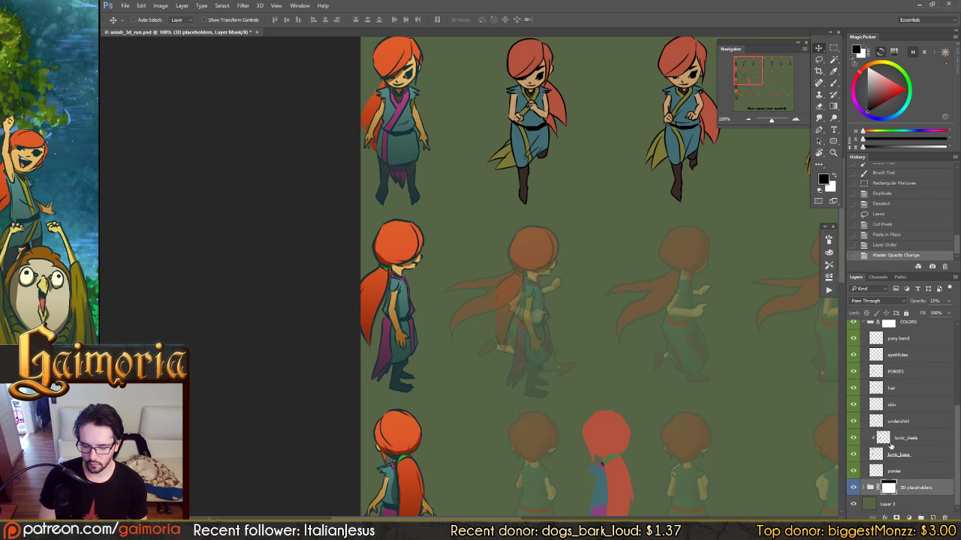
left_click(853, 489)
left_click(852, 489)
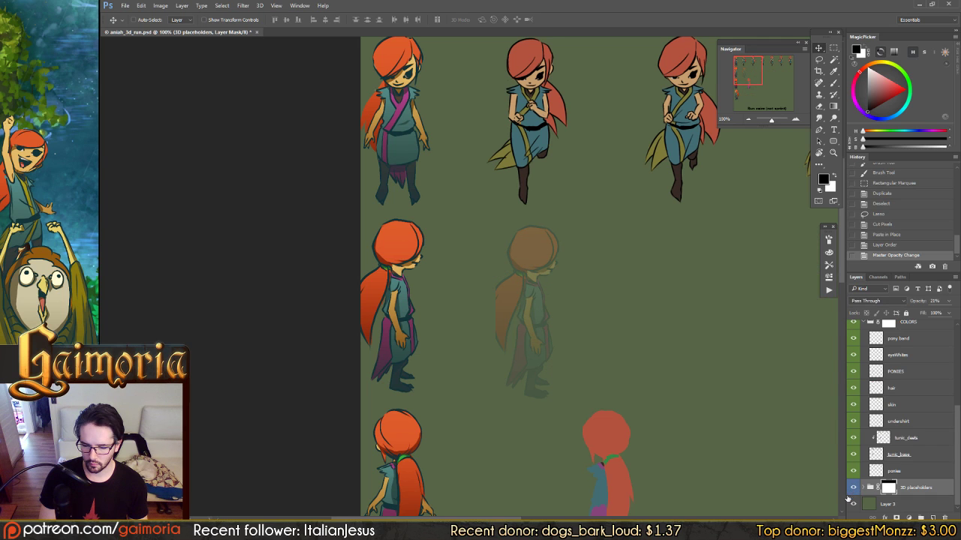
scroll(945, 427, "up", 3)
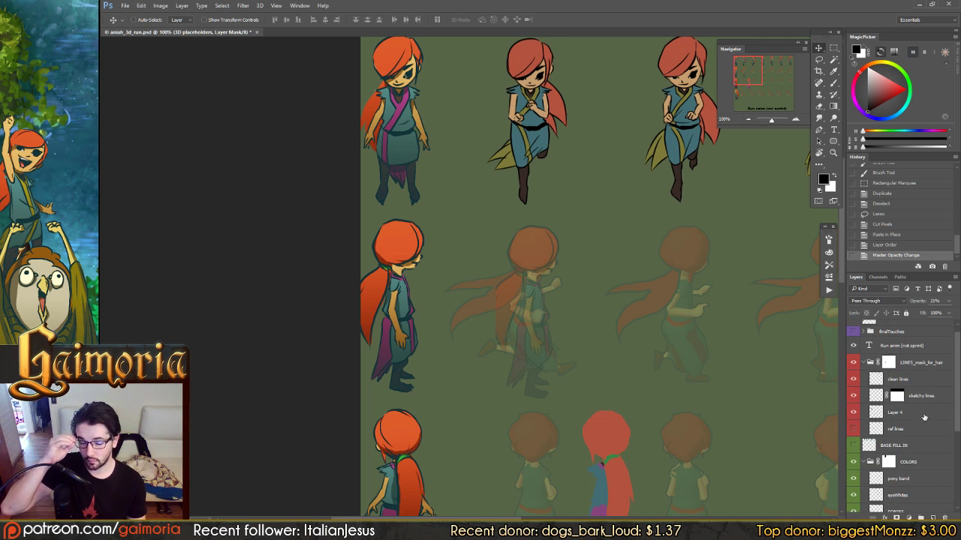
Position the faded figure on Layer 4 over the first side-view placeholder, and hide the 3D placeholders group
left_click(885, 382)
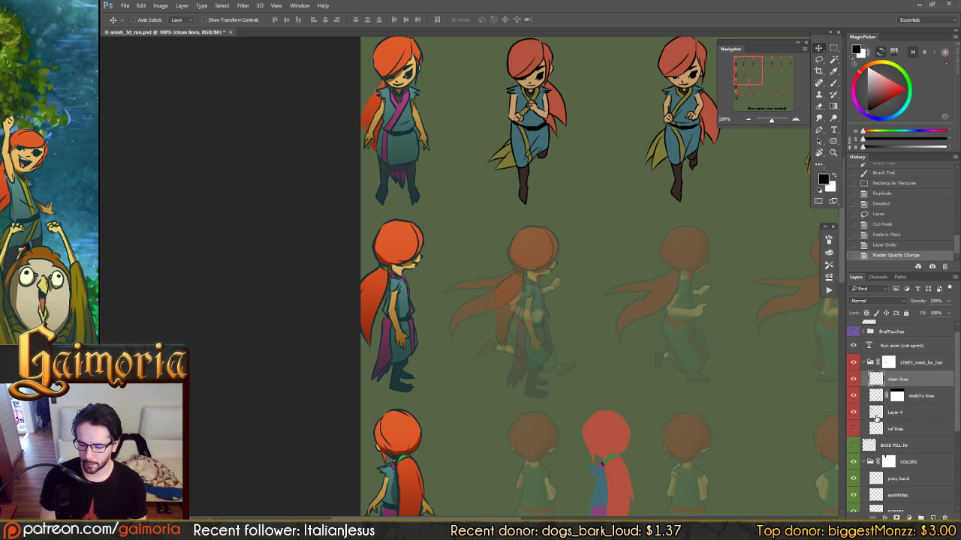
left_click(876, 415)
left_click(853, 413)
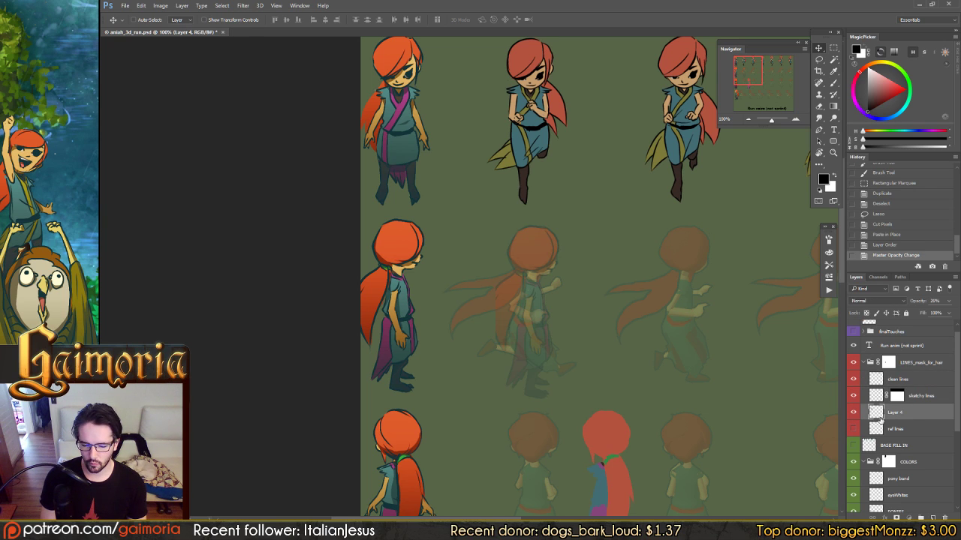
key("b")
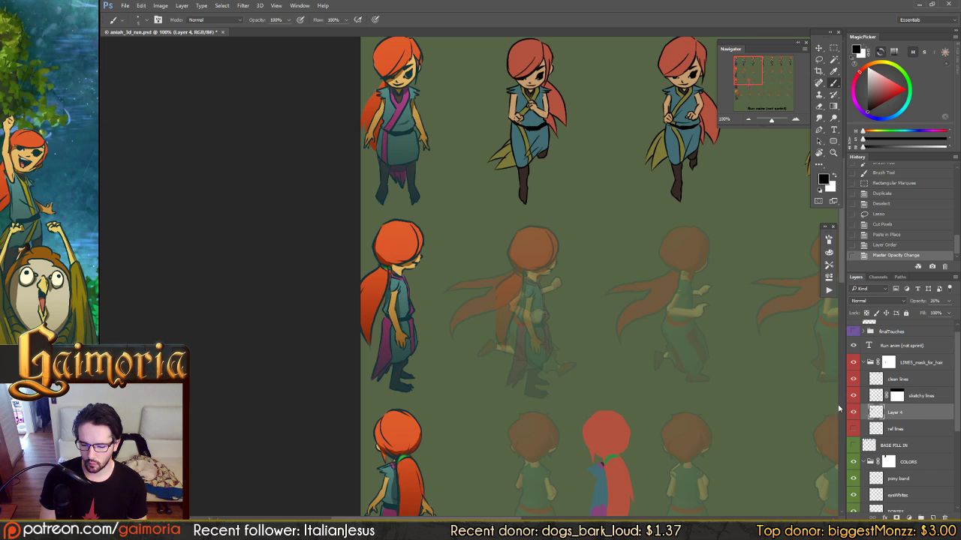
key("v")
mouse_move(481, 260)
left_mouse_down()
mouse_move(476, 251)
mouse_move(446, 272)
mouse_move(489, 292)
left_mouse_up()
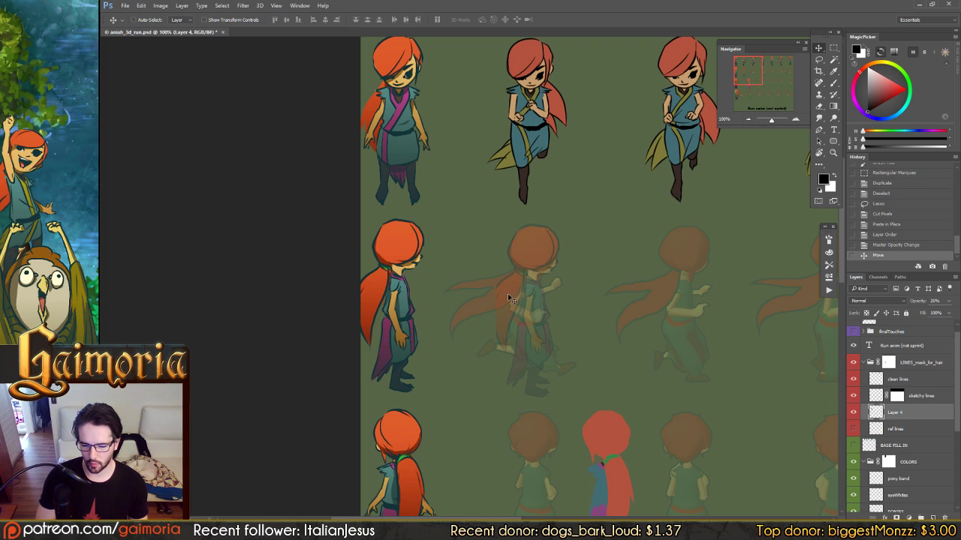
left_click_drag(529, 264, 531, 270)
key("b")
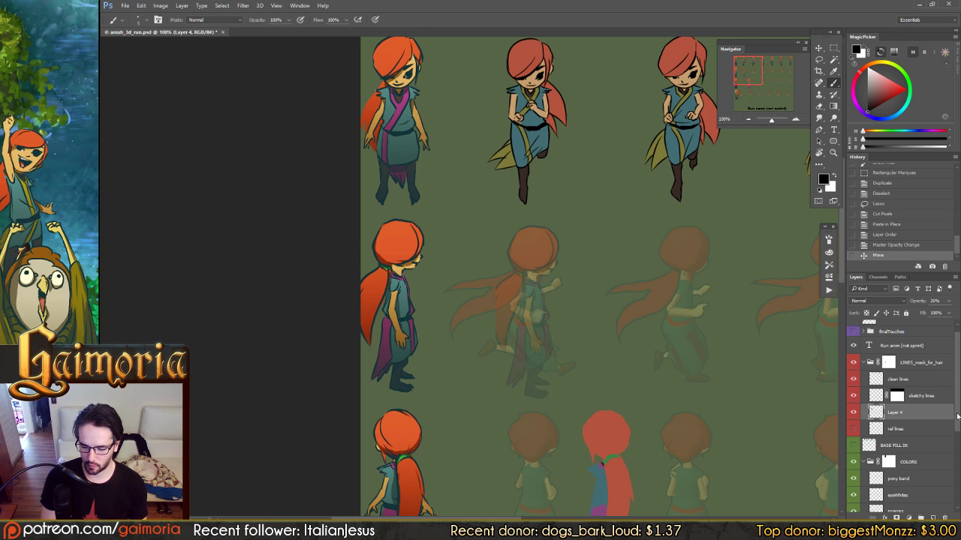
scroll(865, 495, "down", 5)
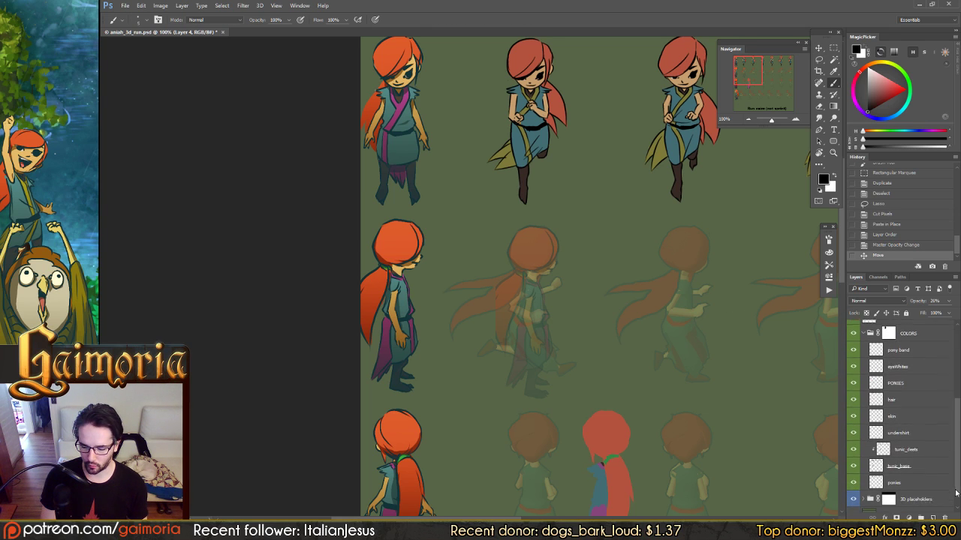
left_click_drag(957, 450, 955, 426)
Switch to Unity, play the game in an enlarged Game view to examine the character's movement, and stop it
key("alt+Tab")
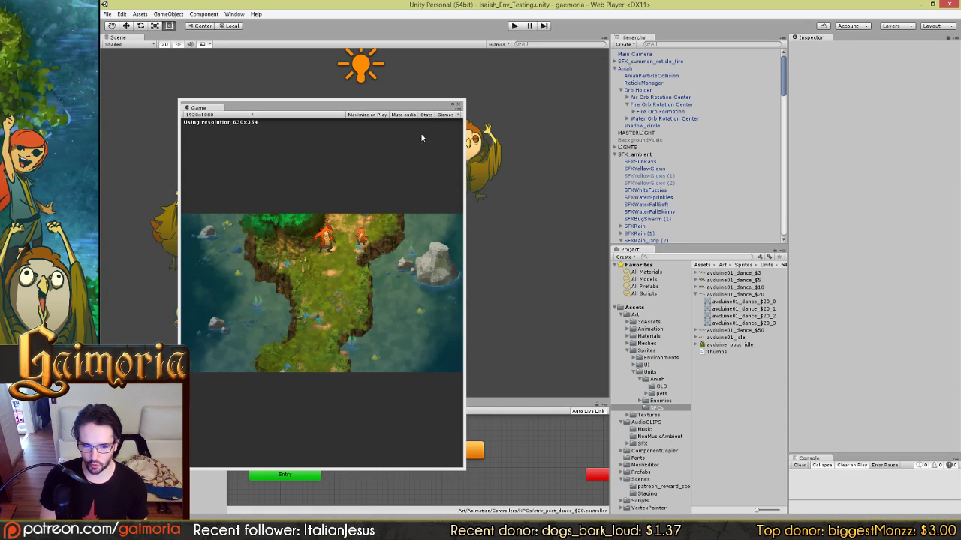
left_click(454, 105)
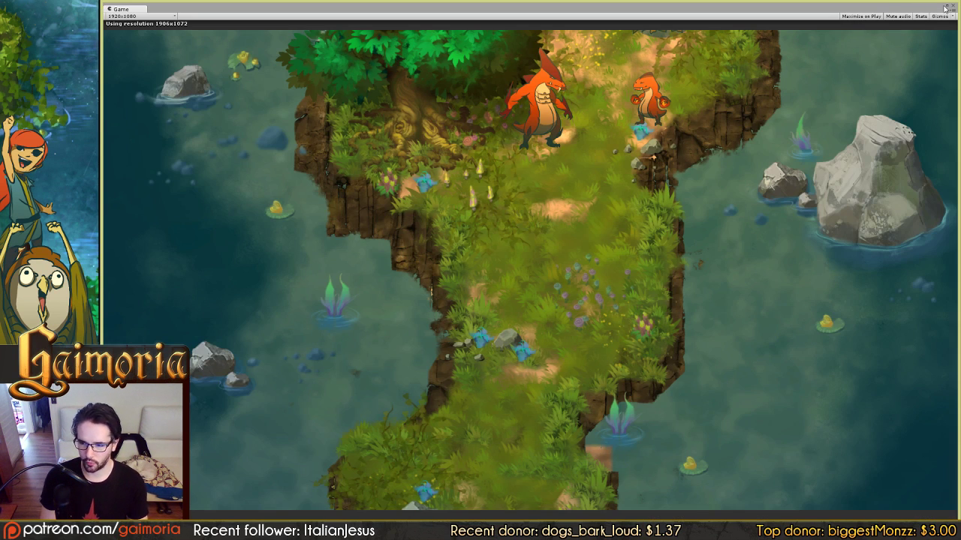
left_click(949, 9)
left_click(515, 26)
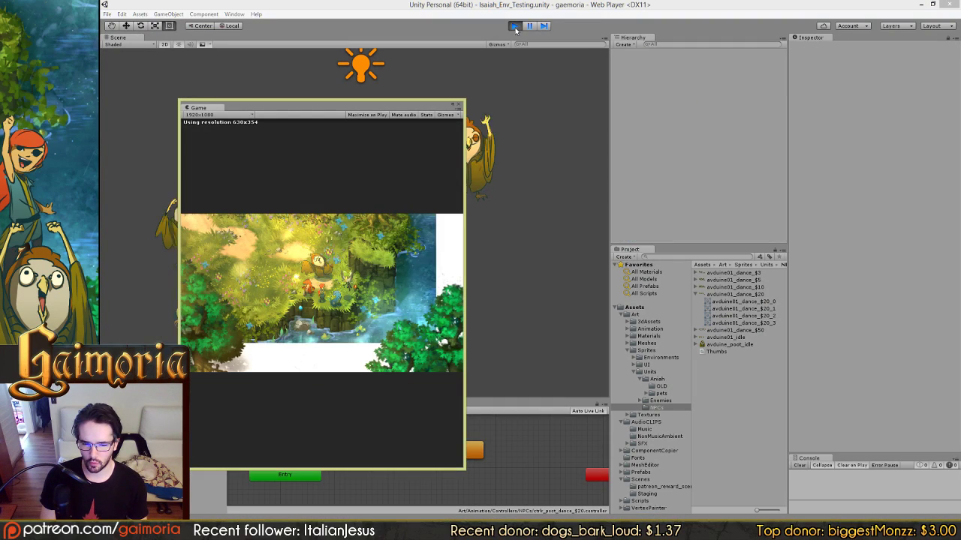
left_click(453, 108)
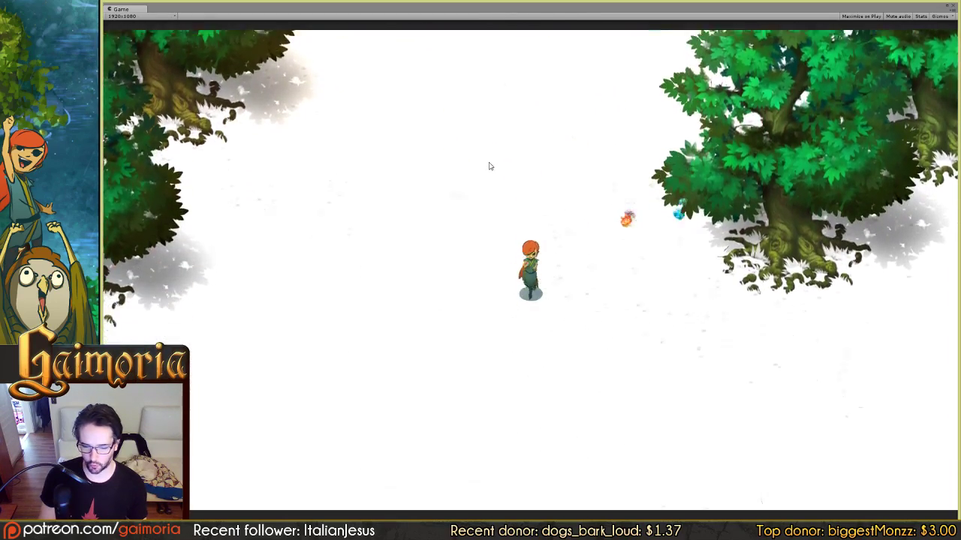
left_click(947, 6)
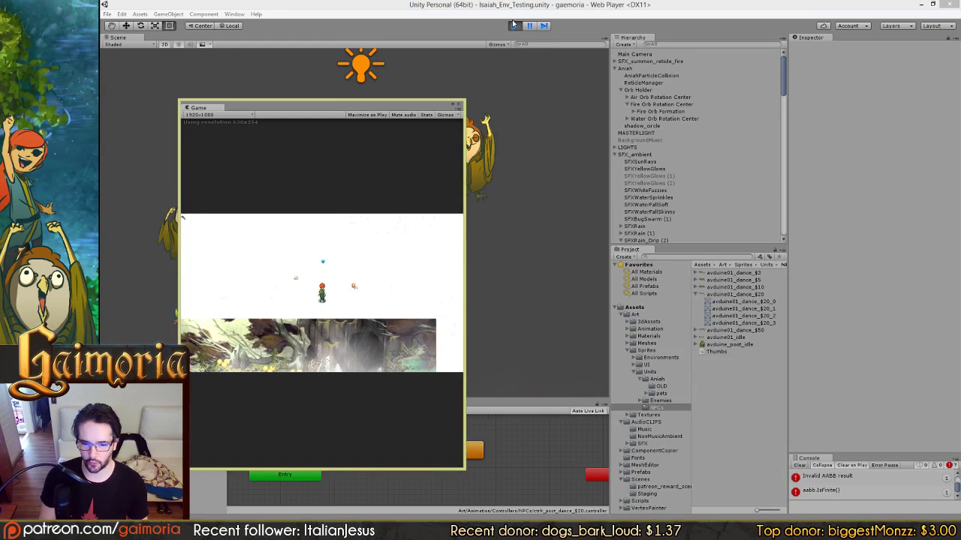
key("ctrl+p")
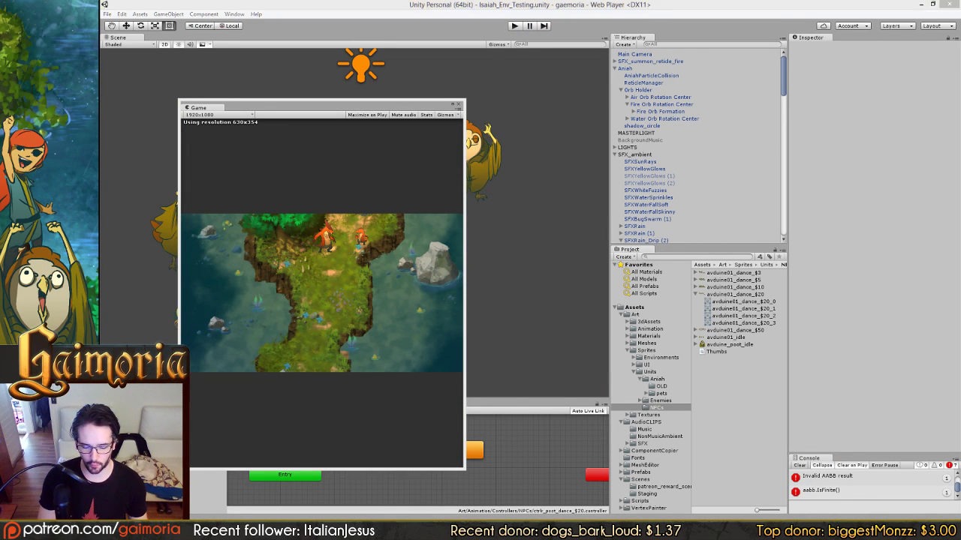
Switch back to Photoshop and make sketchy lines the active layer
key("alt+Tab")
key("alt+Tab")
key("alt+Tab")
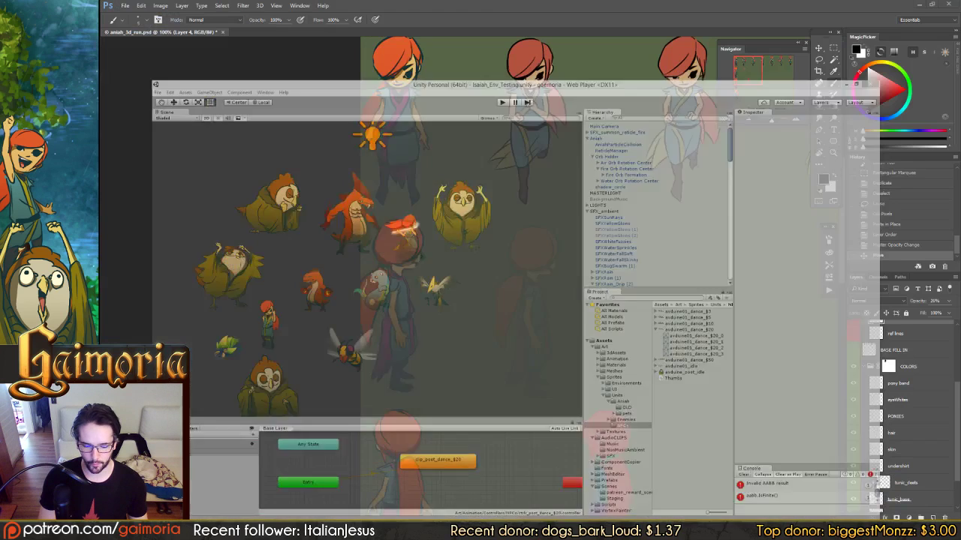
left_click(274, 211)
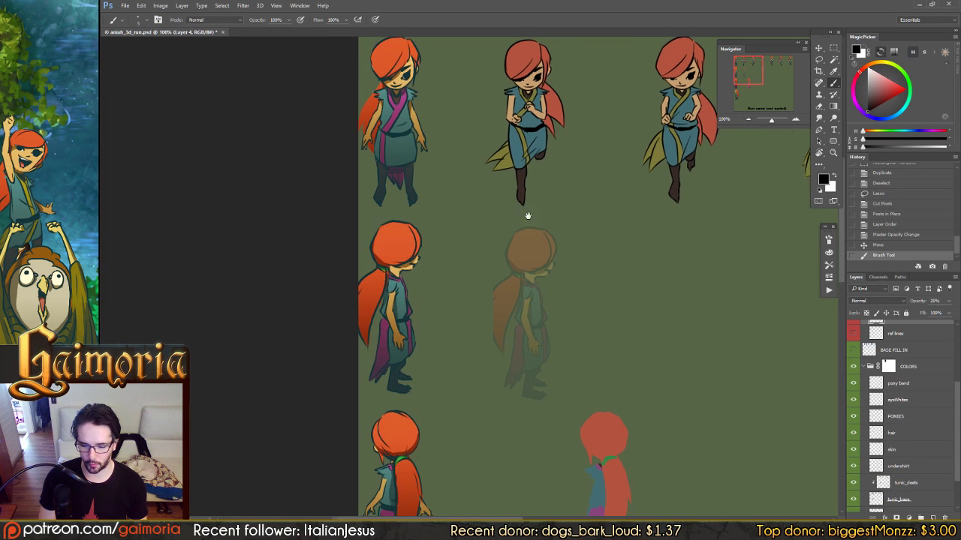
scroll(526, 218, "right", 2)
scroll(942, 372, "up", 3)
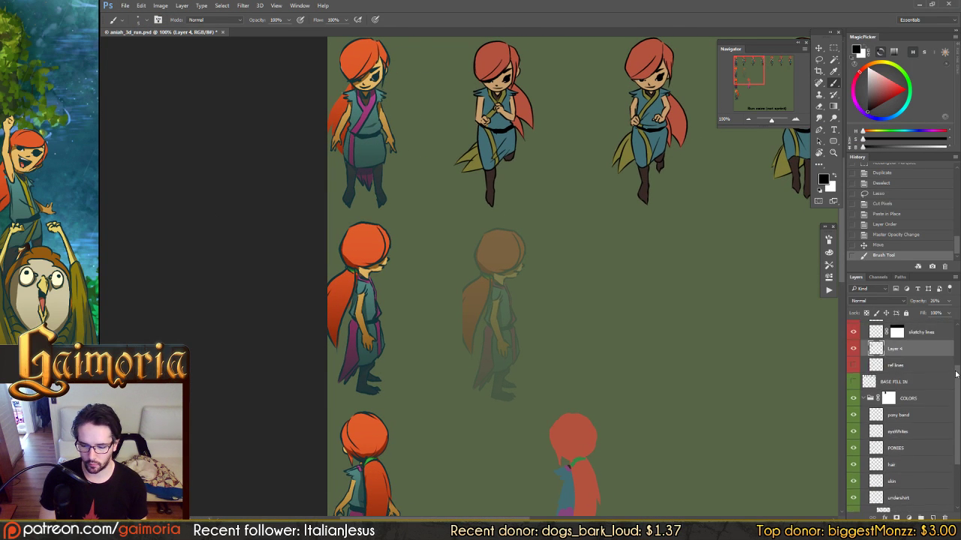
left_click(884, 341)
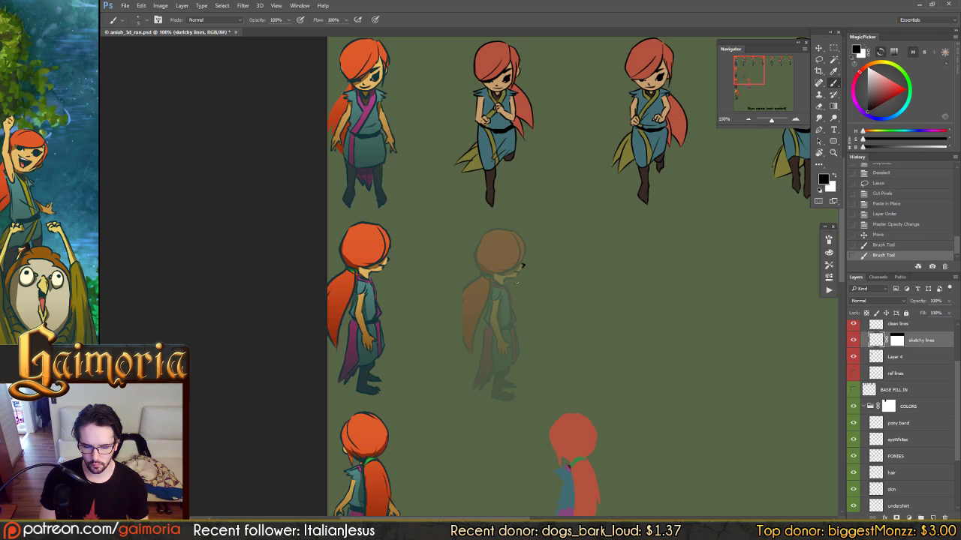
Sketch the face and jaw profile over the faded side-view figure with short brush strokes, and erase the excess at the jaw
left_click(522, 266)
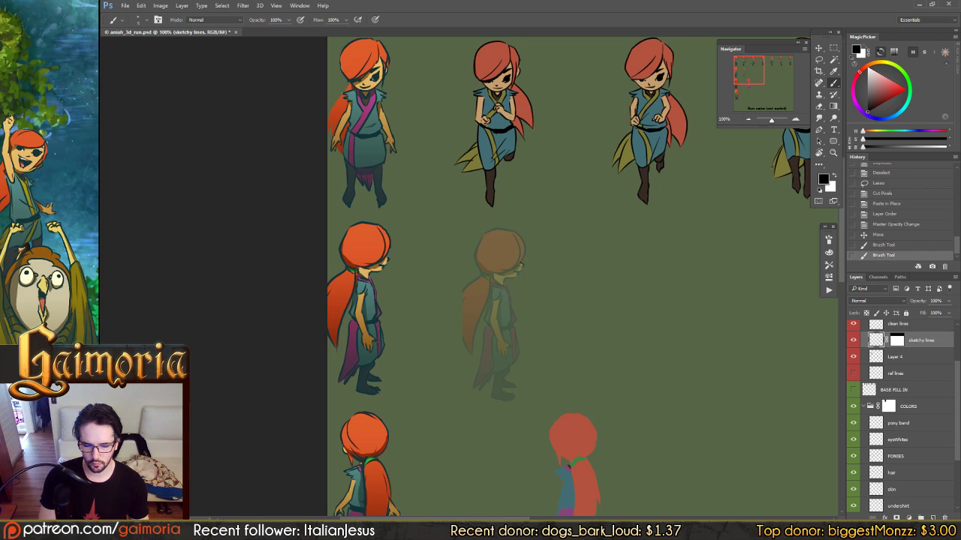
left_click(518, 272)
left_click(518, 275)
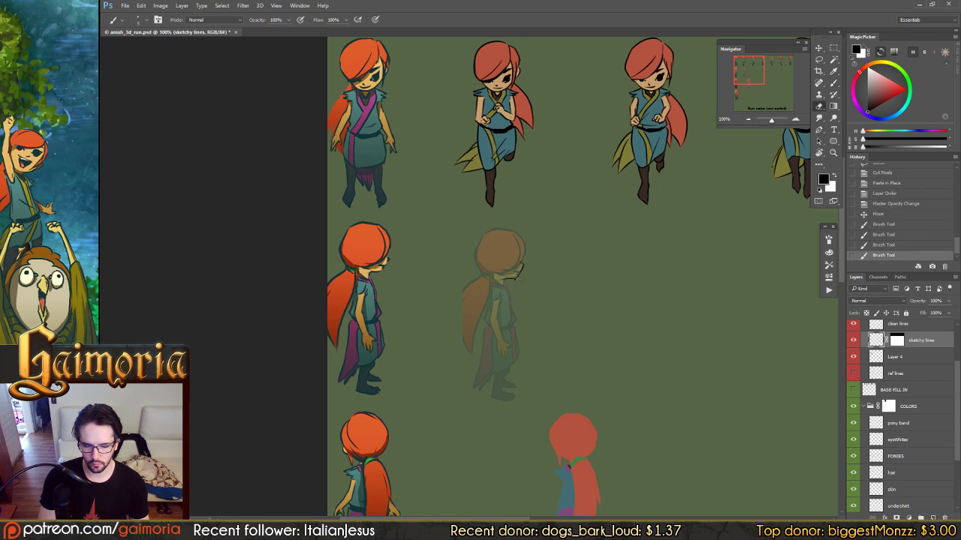
key("e")
left_click(507, 279)
key("b")
Sketch the rounded head and hair outline over the faded side-view figure, redrawing the strokes that do not fit
left_click(505, 241)
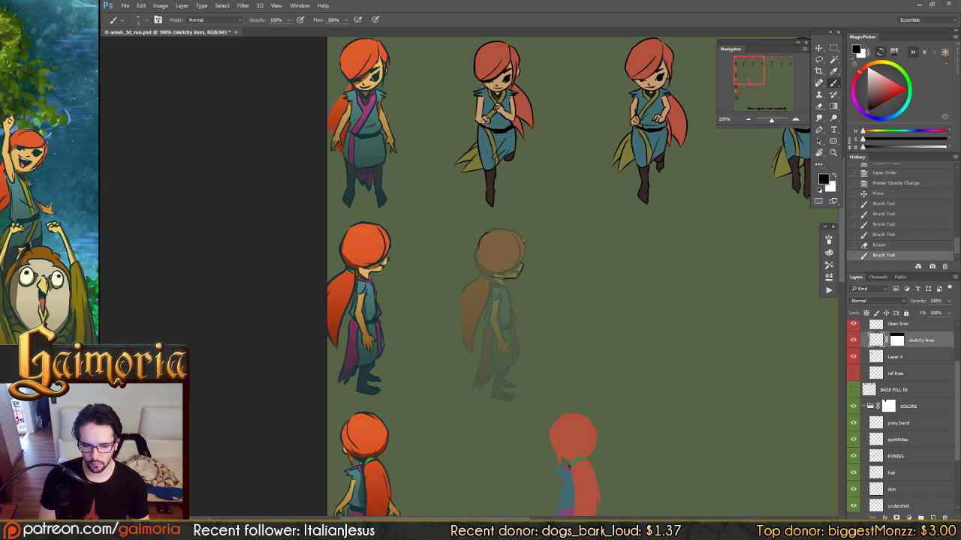
mouse_move(482, 253)
left_mouse_down()
mouse_move(525, 260)
mouse_move(498, 232)
left_mouse_up()
key("ctrl+z")
key("ctrl+z")
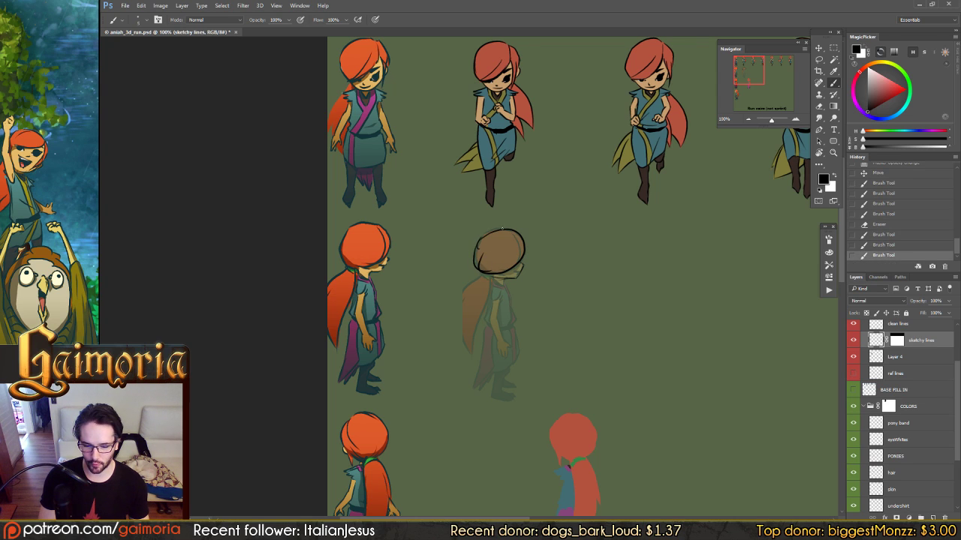
left_click_drag(502, 228, 523, 242)
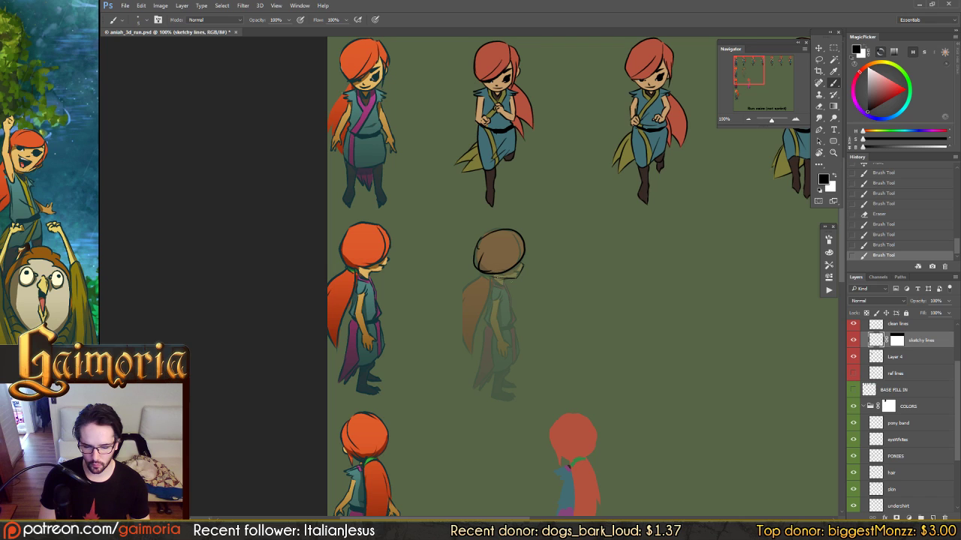
left_click_drag(495, 277, 518, 272)
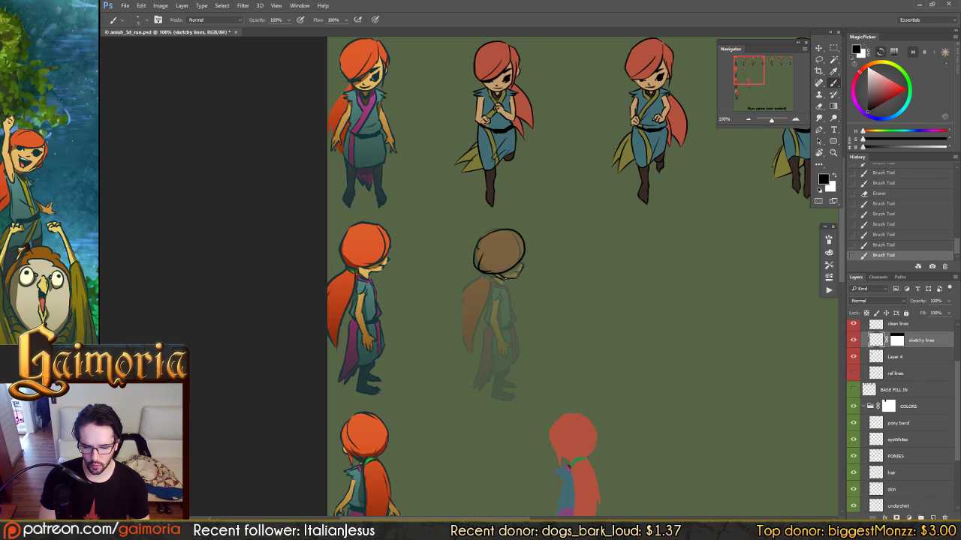
Refine the back and lower edge of the sketched hair outline by erasing part of it and redrawing the line
left_click(484, 278)
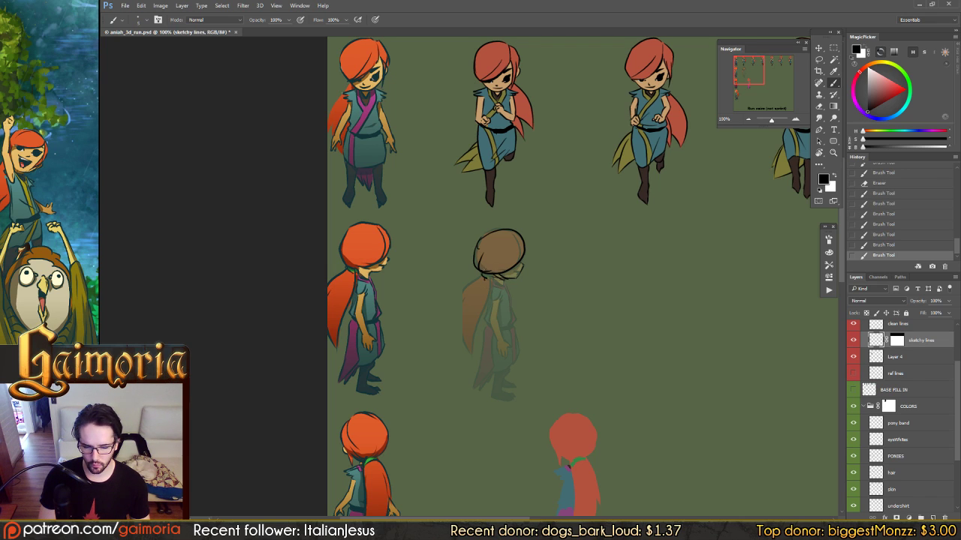
key("e")
left_click(480, 270)
key("b")
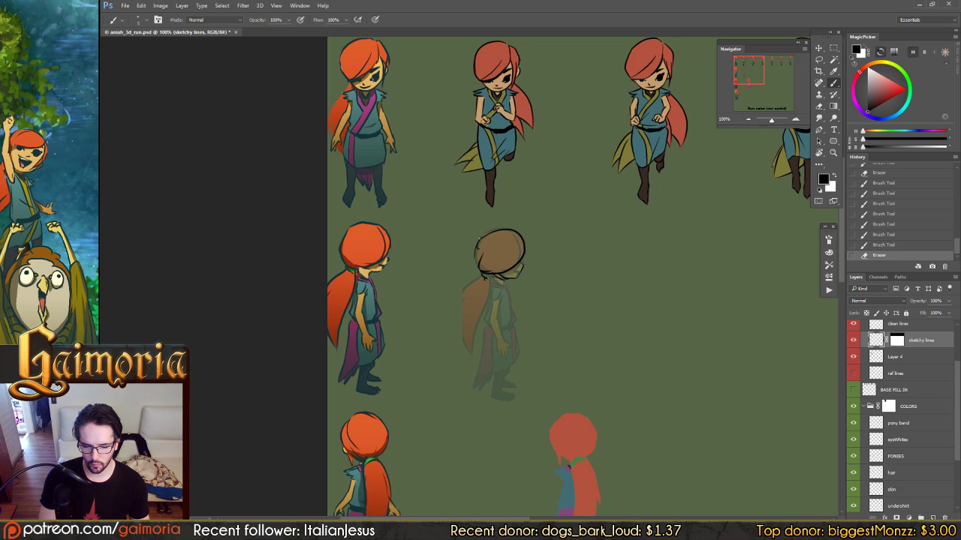
left_click(484, 271)
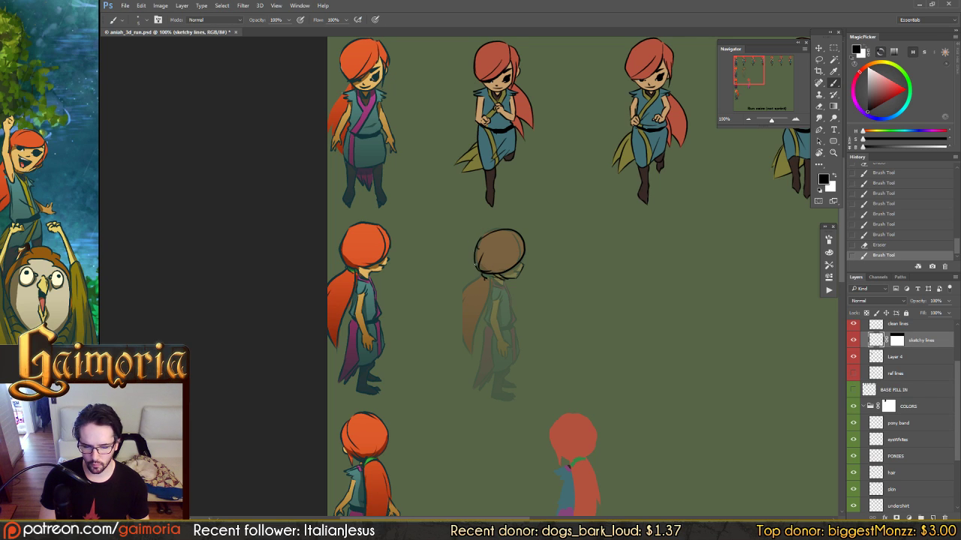
key("ctrl+z")
mouse_move(480, 236)
left_mouse_down()
mouse_move(477, 270)
mouse_move(495, 268)
left_mouse_up()
key("ctrl+z")
key("ctrl+z")
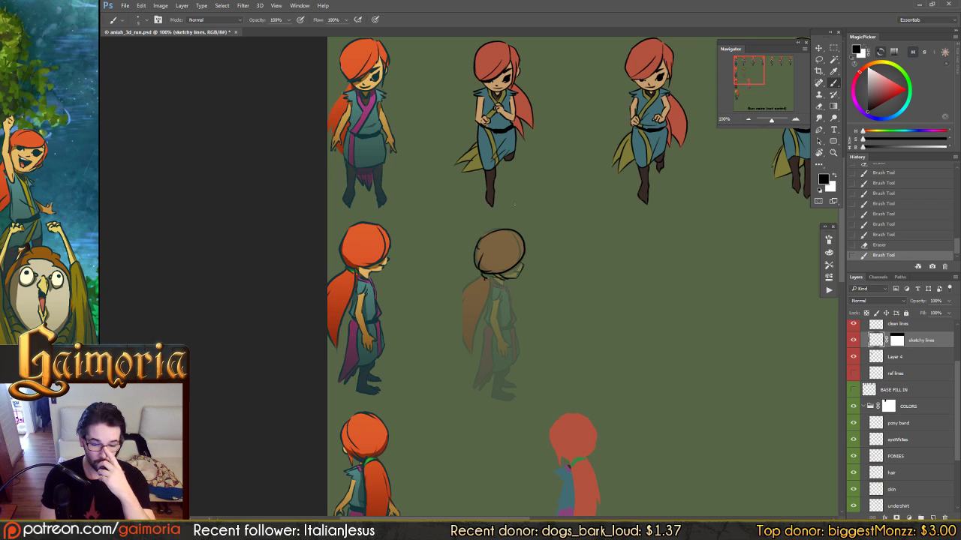
Sketch a short neck line below the head of the first side-view run frame
left_click_drag(521, 274, 533, 254)
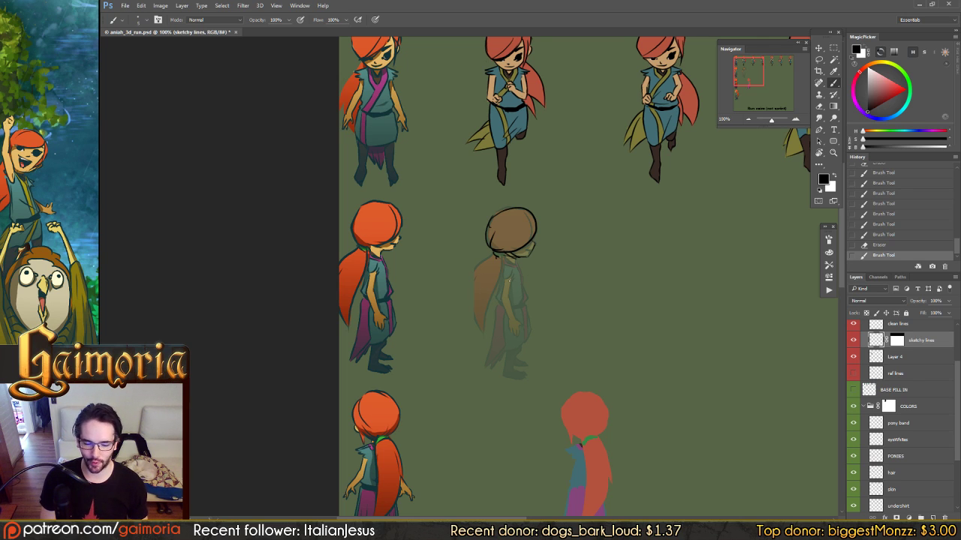
left_click_drag(524, 301, 521, 293)
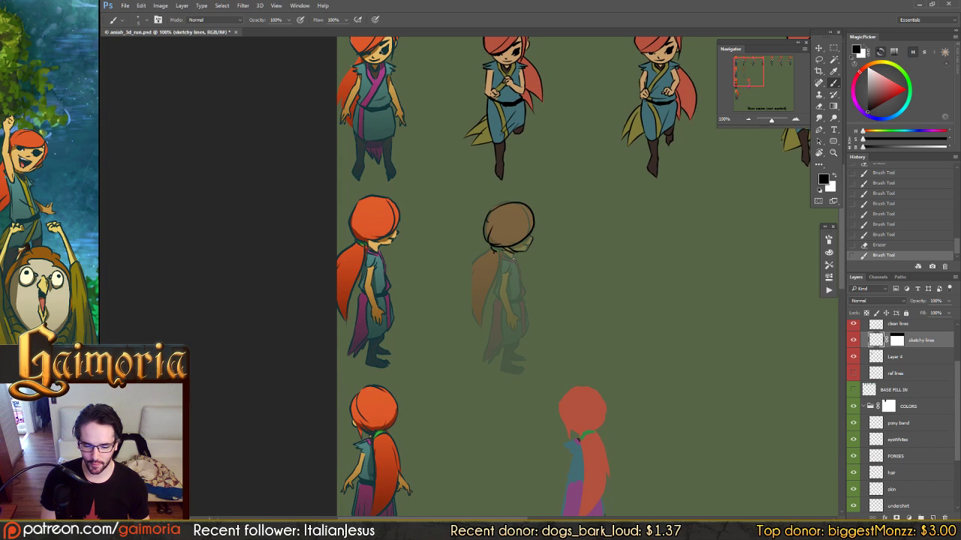
left_click_drag(513, 259, 518, 263)
key("ctrl+z")
key("ctrl+z")
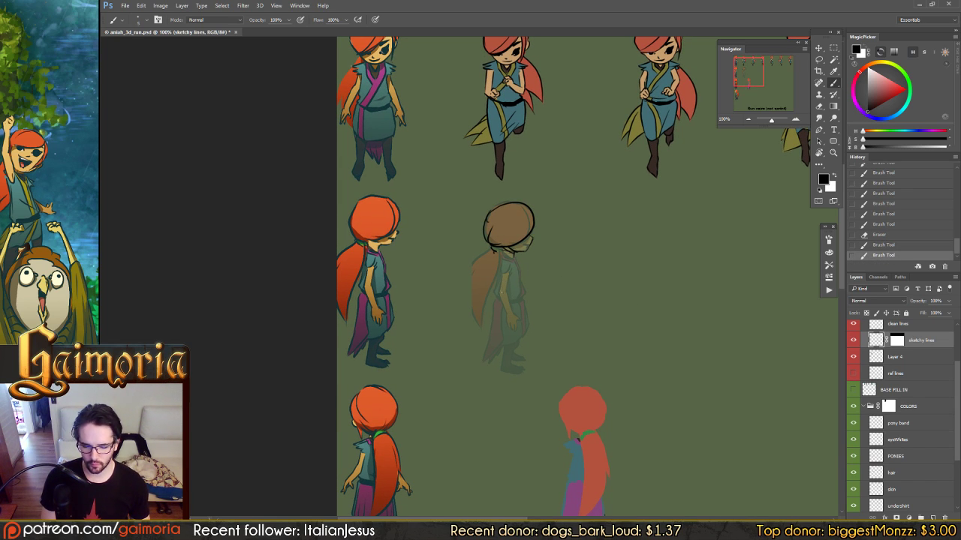
Rename Layer 4, the faded side-view reference, as idle_anim_ref
left_click(853, 363)
left_click(853, 357)
double_click(894, 358)
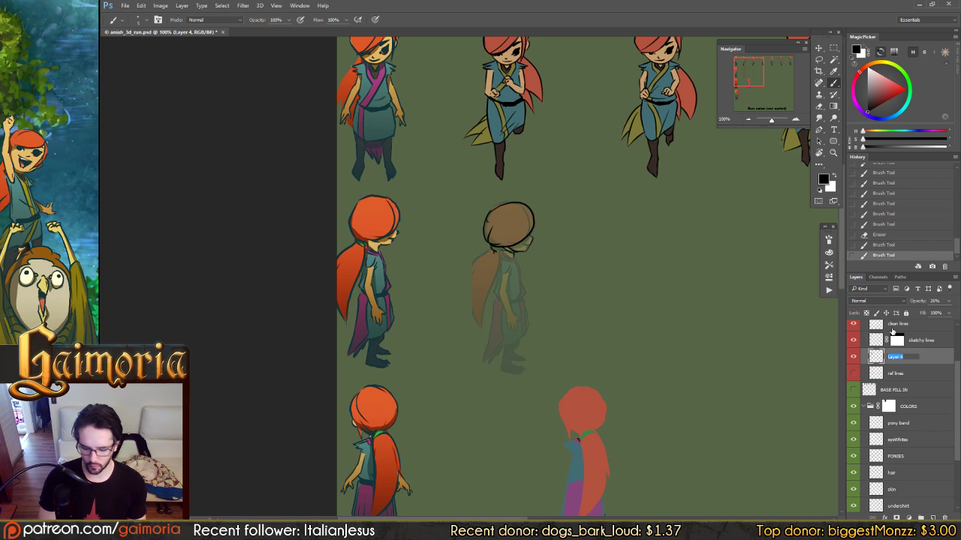
type("idle")
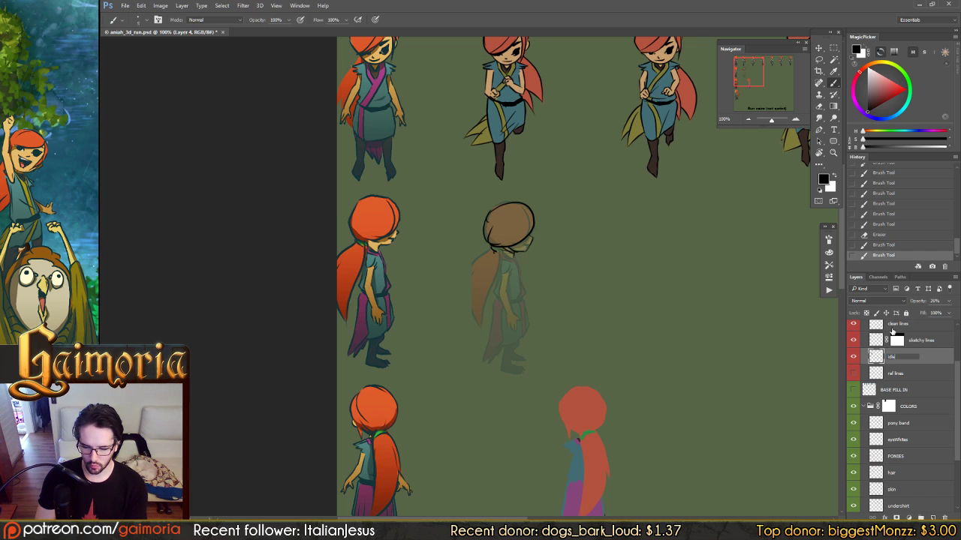
type("_anim_ref")
key("Return")
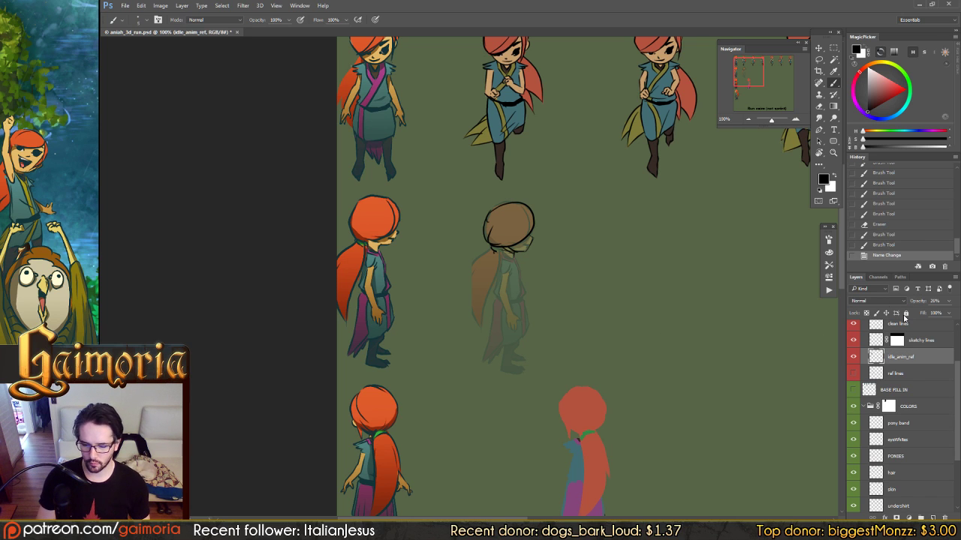
Hide the idle_anim_ref layer and show the 3D placeholders group as the drawing guide
left_click(852, 357)
left_click_drag(953, 375, 951, 419)
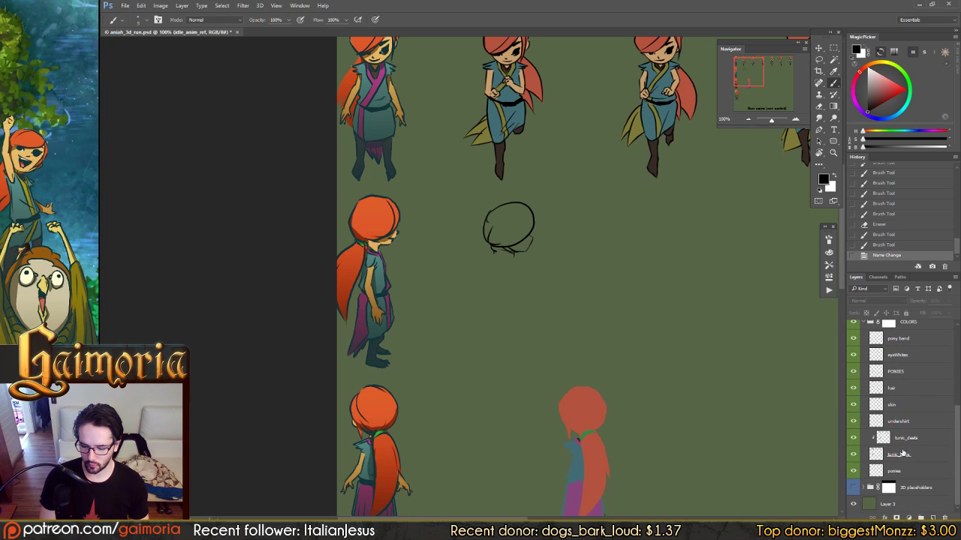
left_click(854, 488)
scroll(955, 424, "up", 3)
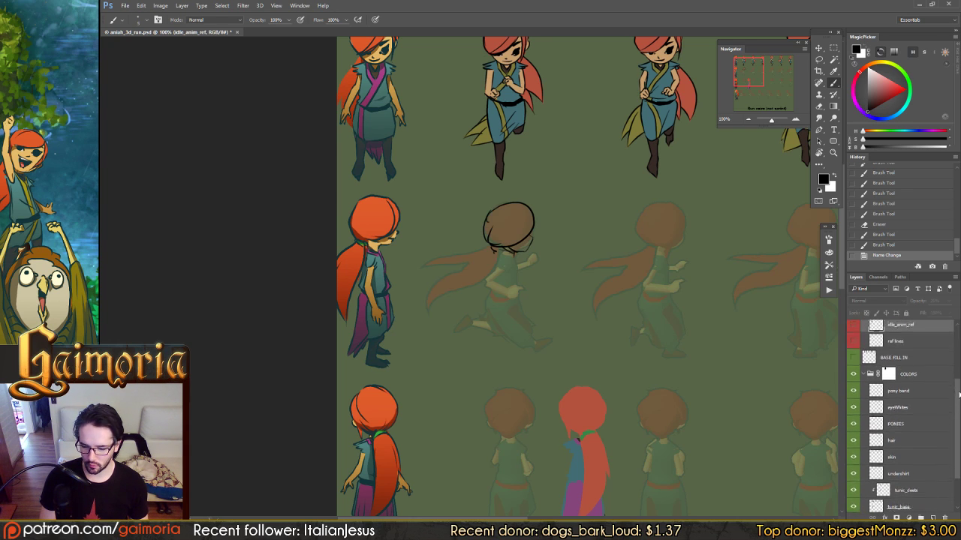
Make the sketchy lines layer the active layer for the Brush tool
left_click(498, 222)
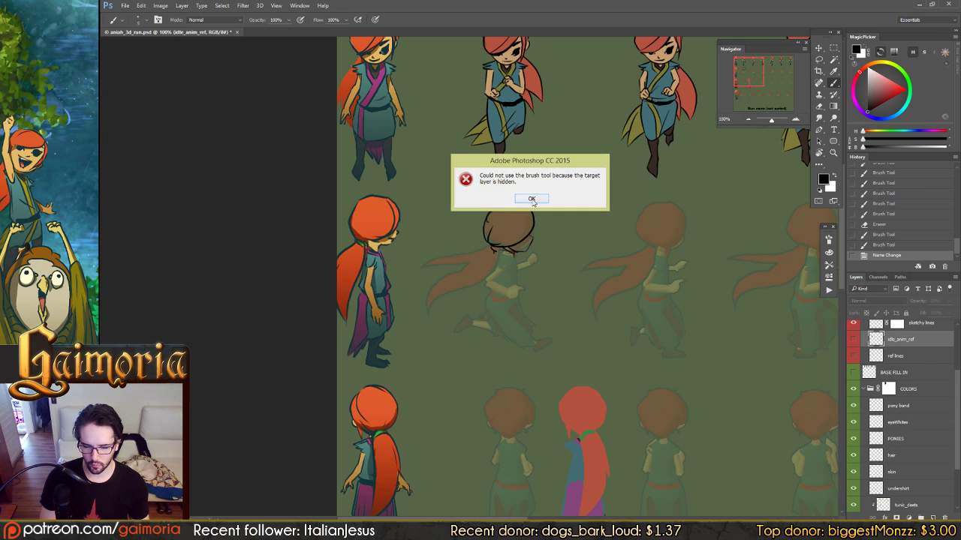
left_click(531, 199)
key("alt+]")
left_click(177, 309)
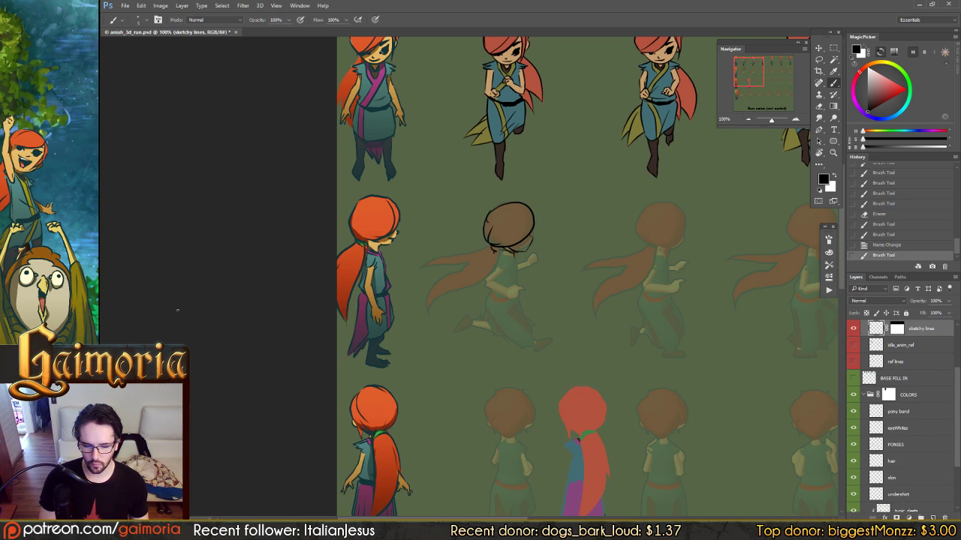
Sketch the back line and the bent near arm with its hand over the first side-view run placeholder, redrawing strokes that do not fit
mouse_move(485, 233)
left_mouse_down()
mouse_move(490, 277)
mouse_move(513, 297)
left_mouse_up()
key("ctrl+z")
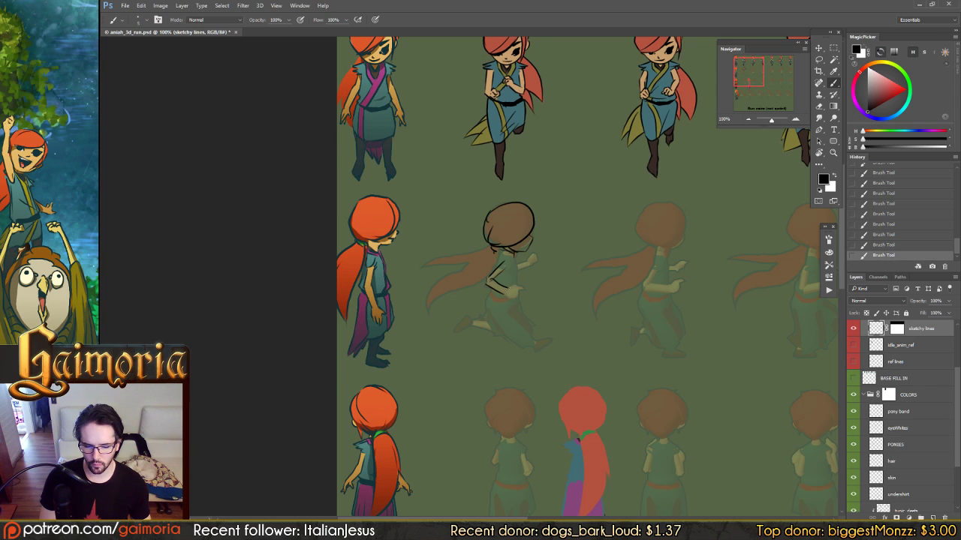
key("ctrl+z")
left_click_drag(512, 285, 519, 291)
key("ctrl+z")
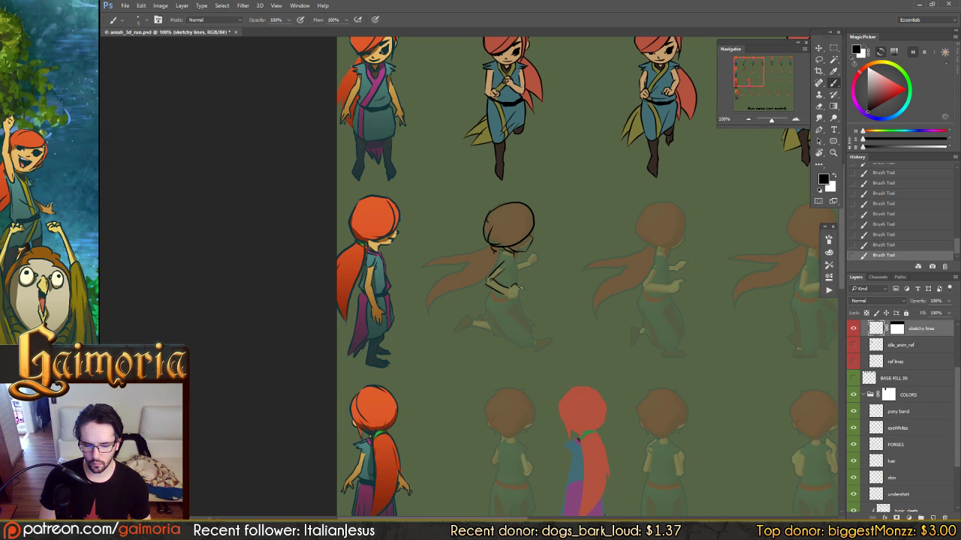
key("ctrl+z")
left_click_drag(518, 295, 510, 304)
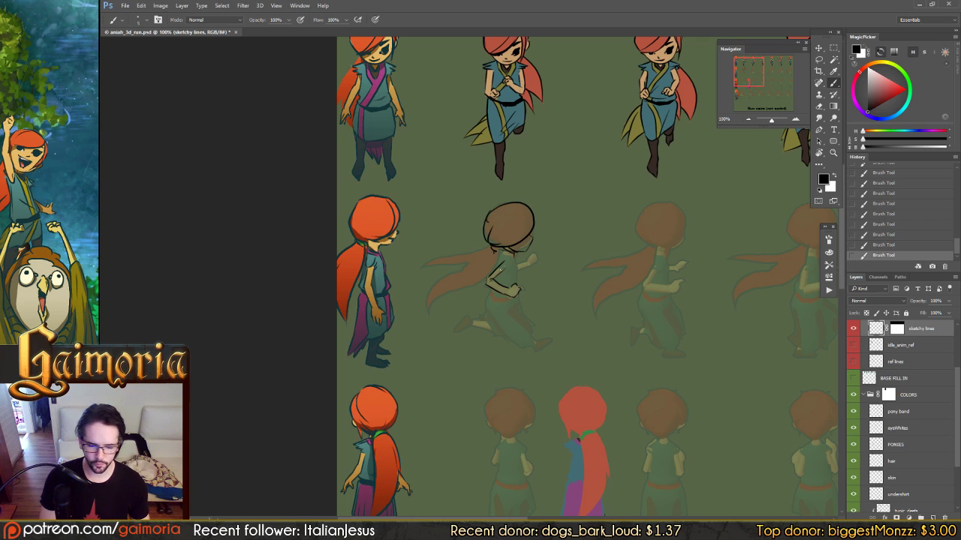
Clean up the near arm's elbow and forearm by erasing excess line and redrawing it
key("e")
key("b")
left_click_drag(501, 287, 504, 295)
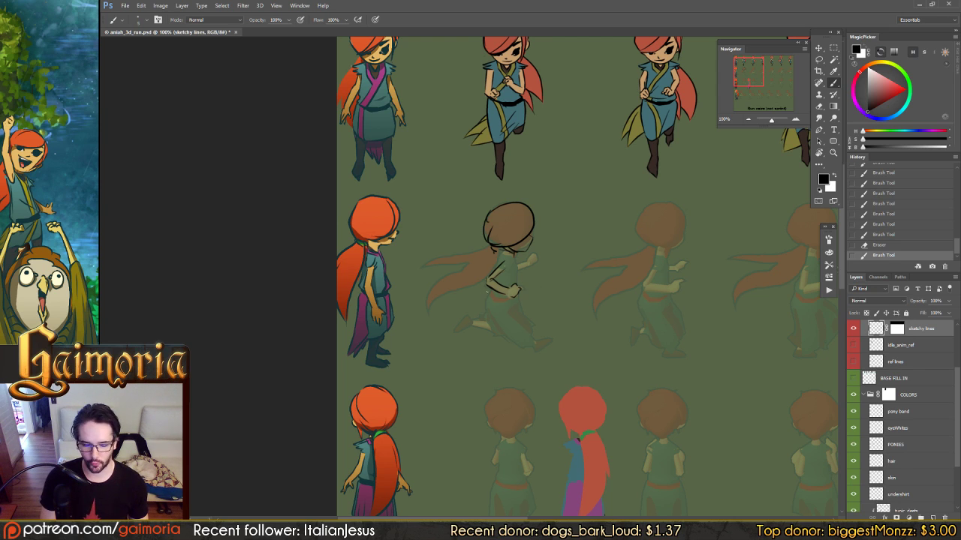
key("e")
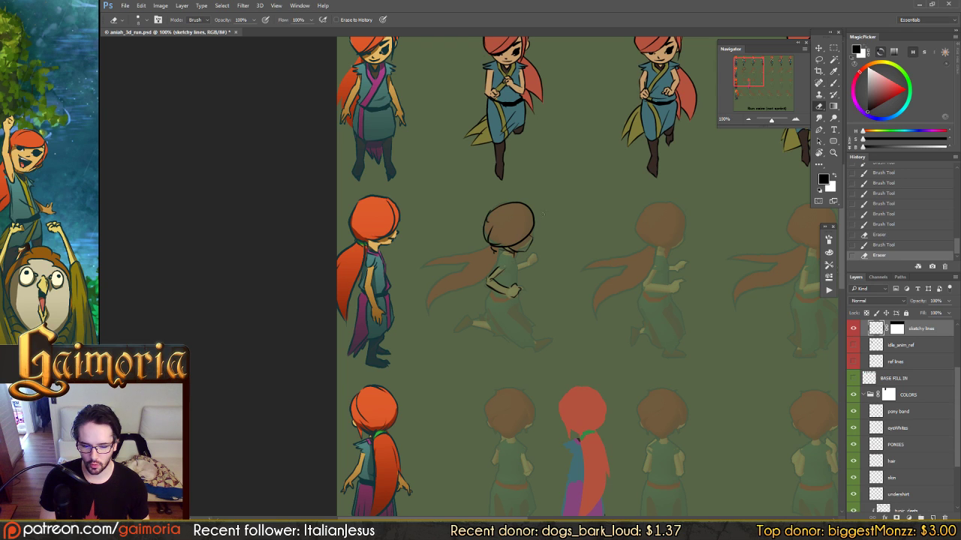
key("b")
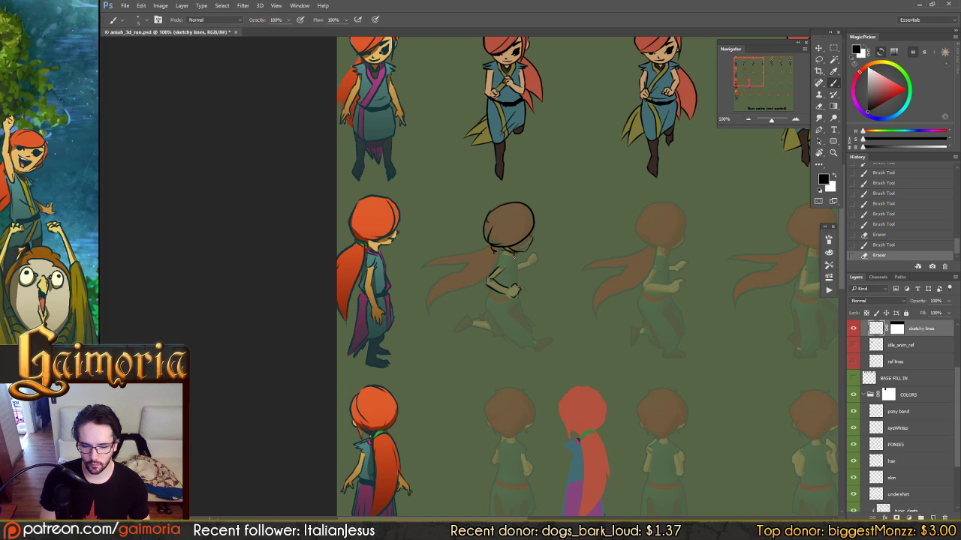
Sketch the chest line and the forward-reaching far arm with its fist on the first side-view run frame, and erase the excess
left_click_drag(505, 254, 516, 266)
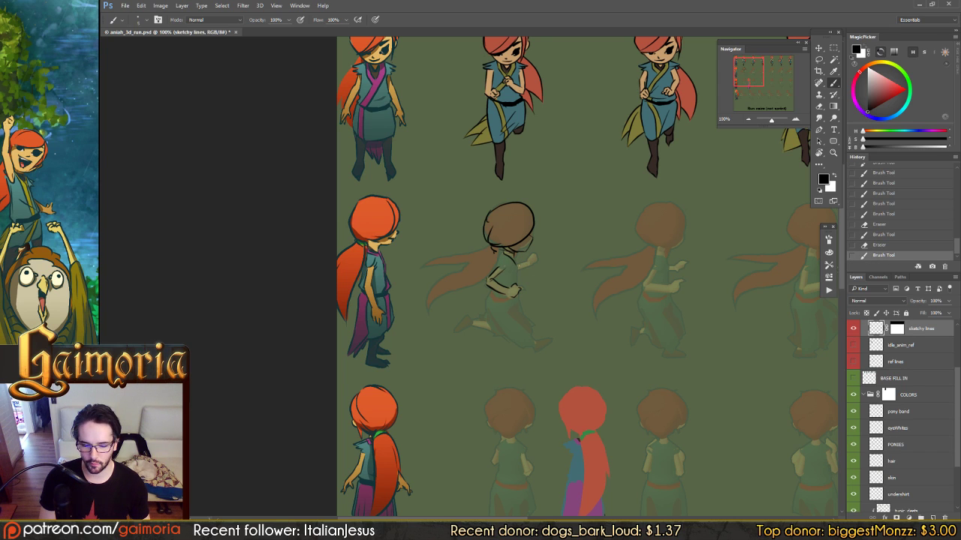
left_click_drag(512, 262, 534, 261)
key("ctrl+z")
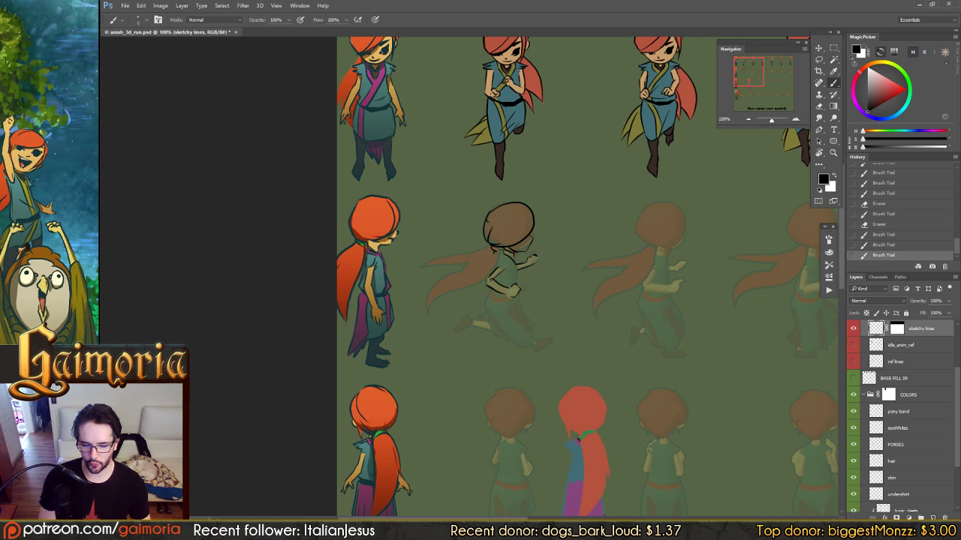
key("ctrl+z")
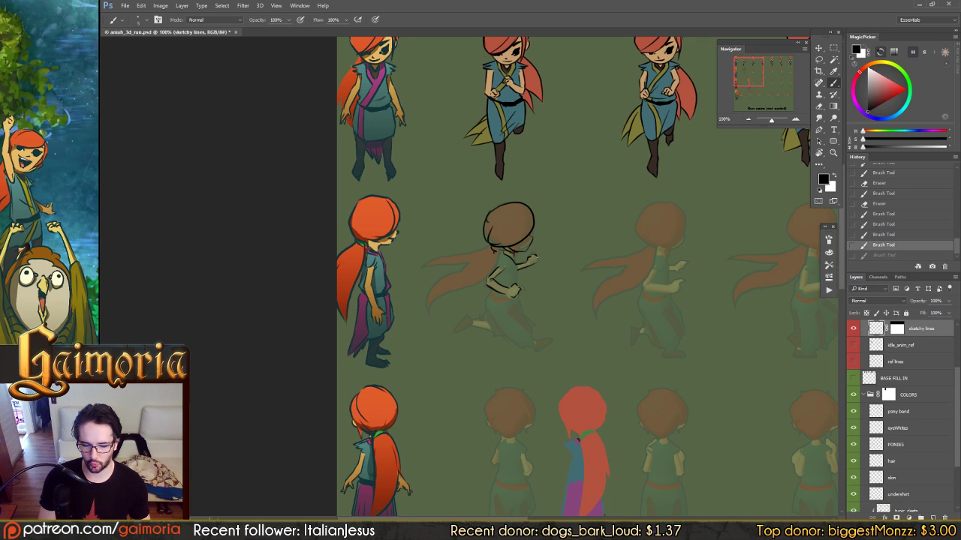
left_click_drag(533, 258, 541, 264)
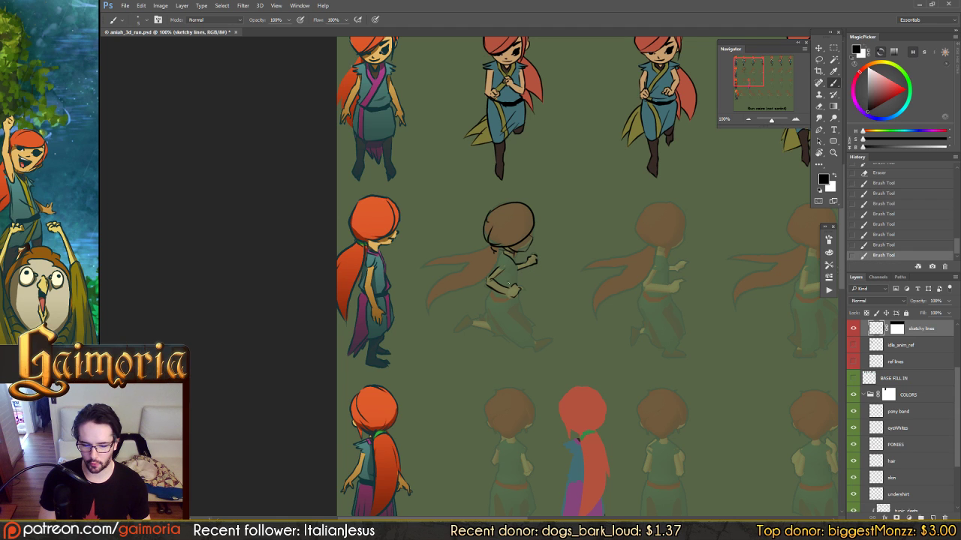
mouse_move(551, 268)
left_mouse_down()
mouse_move(560, 257)
mouse_move(514, 251)
left_mouse_up()
key("e")
key("b")
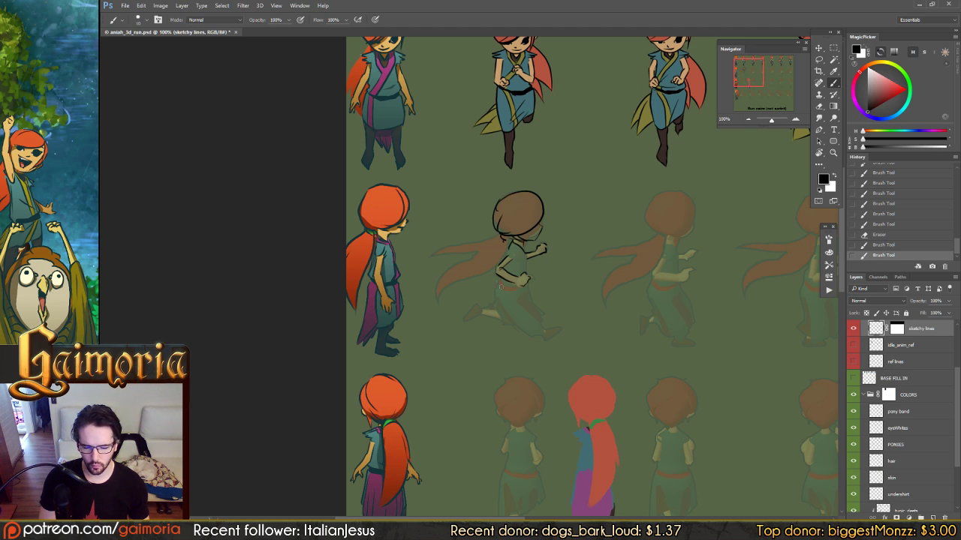
Sketch the belt at the waist with a thick black stroke and trim it with the Eraser
mouse_move(496, 284)
left_mouse_down()
mouse_move(525, 291)
mouse_move(518, 289)
left_mouse_up()
key("ctrl+z")
key("ctrl+z")
key("e")
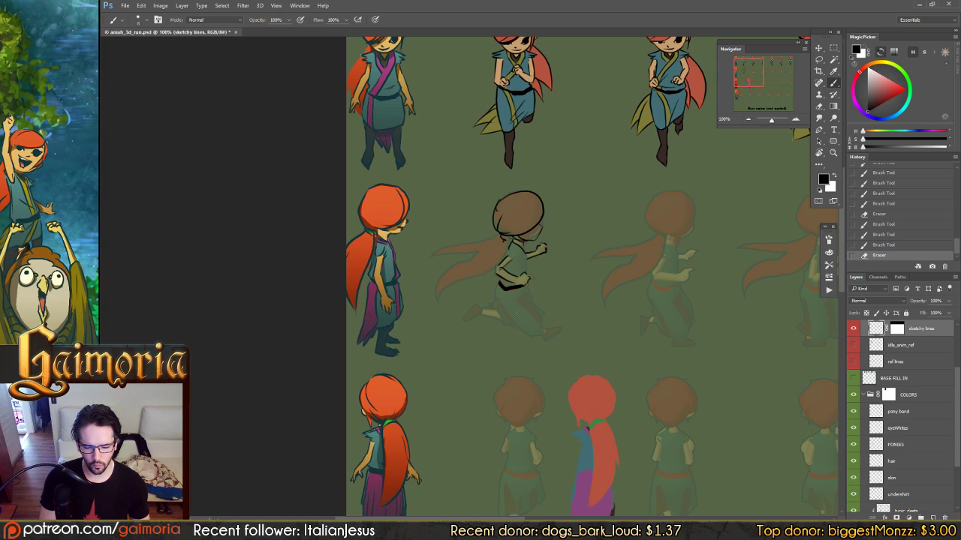
Sketch the upper edge of the forward leg from thigh to ankle, redrawing the stroke until it follows the placeholder
key("b")
left_click_drag(513, 303, 544, 336)
key("ctrl+z")
key("ctrl+z")
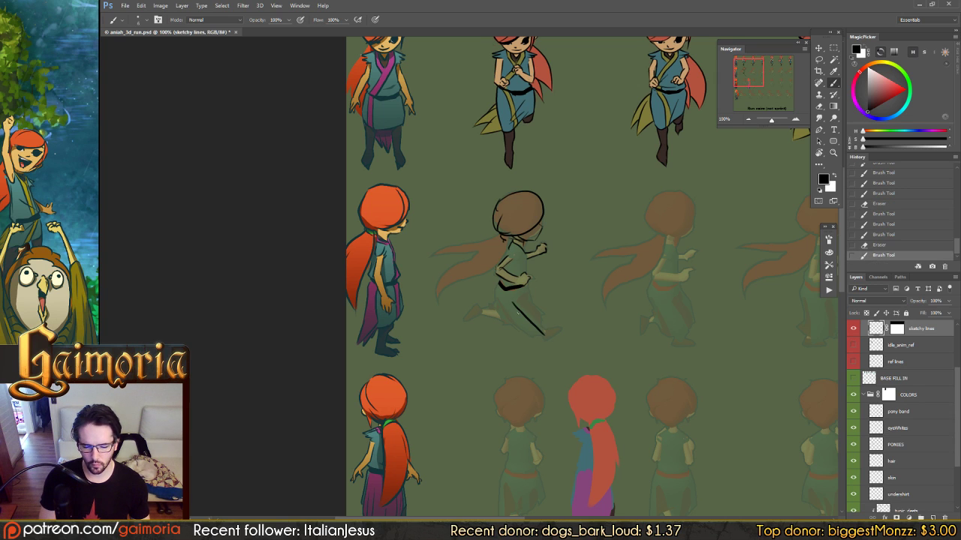
key("ctrl+z")
mouse_move(514, 303)
left_mouse_down()
mouse_move(541, 323)
mouse_move(537, 312)
mouse_move(546, 331)
left_mouse_up()
key("ctrl+z")
key("ctrl+z")
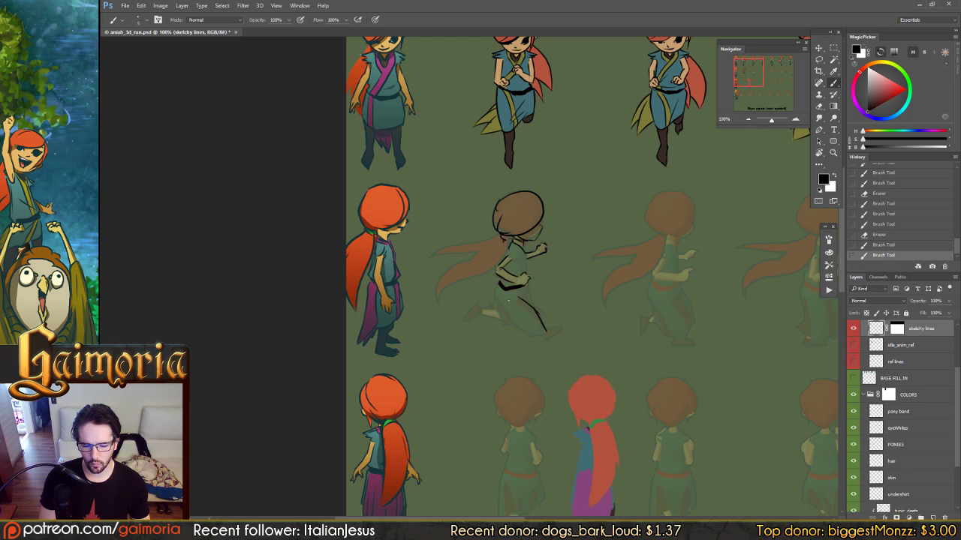
Add the second contour line of the forward leg down to the ankle, and erase and redraw the excess
mouse_move(509, 301)
left_mouse_down()
mouse_move(536, 315)
mouse_move(548, 340)
left_mouse_up()
key("ctrl+z")
key("e")
key("b")
key("ctrl+z")
key("e")
key("b")
key("ctrl+z")
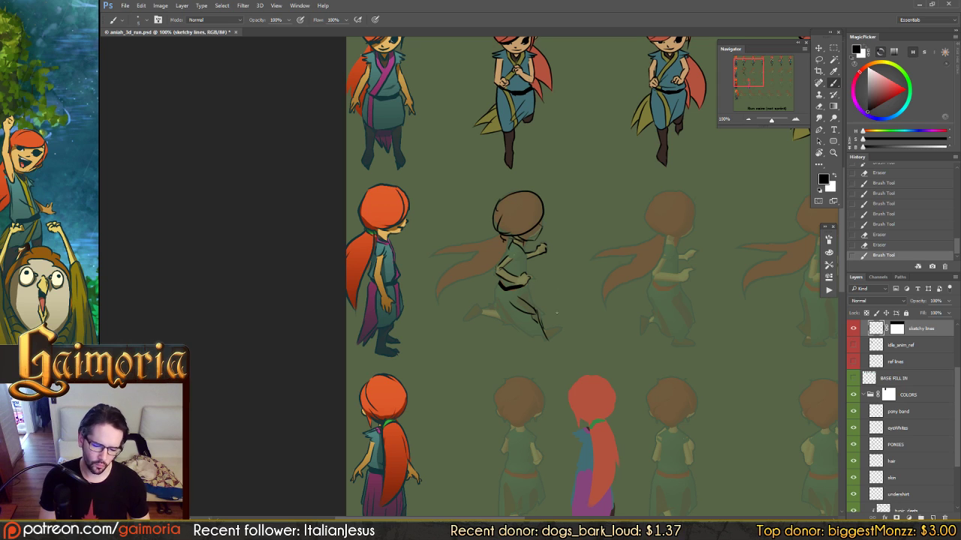
Sketch the forward foot at the end of the front leg, redrawing the strokes that do not fit
left_click_drag(542, 328, 565, 328)
key("ctrl+z")
key("ctrl+z")
key("ctrl+z")
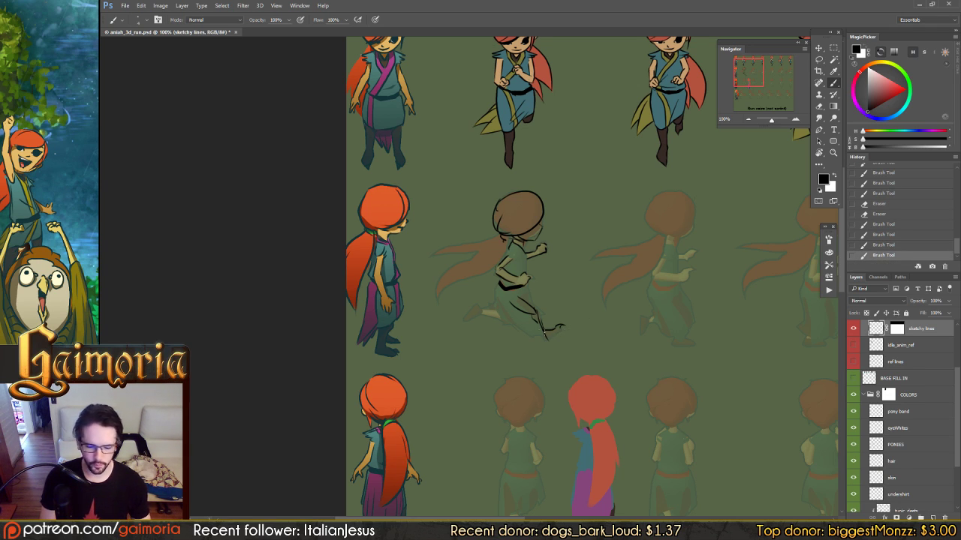
mouse_move(545, 337)
left_mouse_down()
mouse_move(586, 310)
mouse_move(606, 316)
left_mouse_up()
key("ctrl+z")
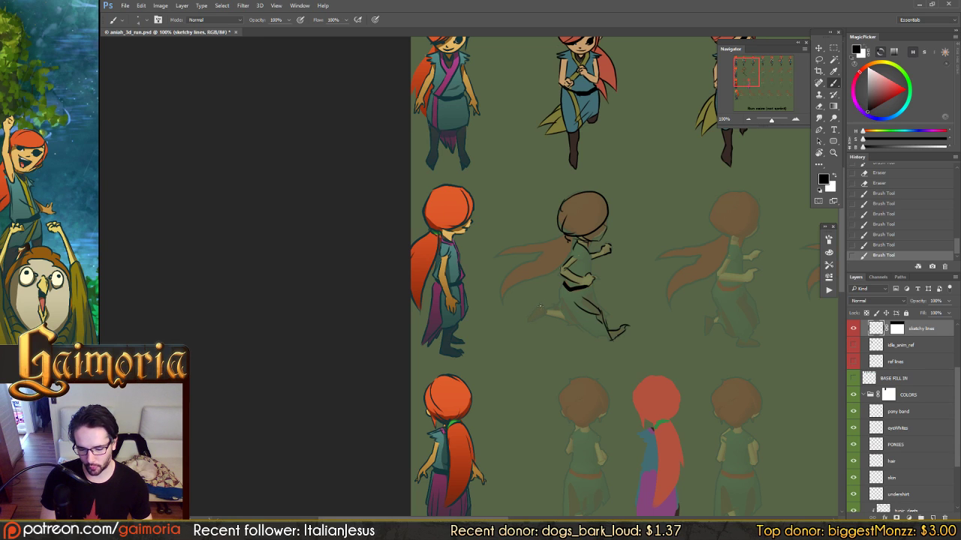
Sketch the trailing foot and heel behind the figure with short strokes, undoing and redrawing the ones that miss
left_click(538, 306)
key("ctrl+z")
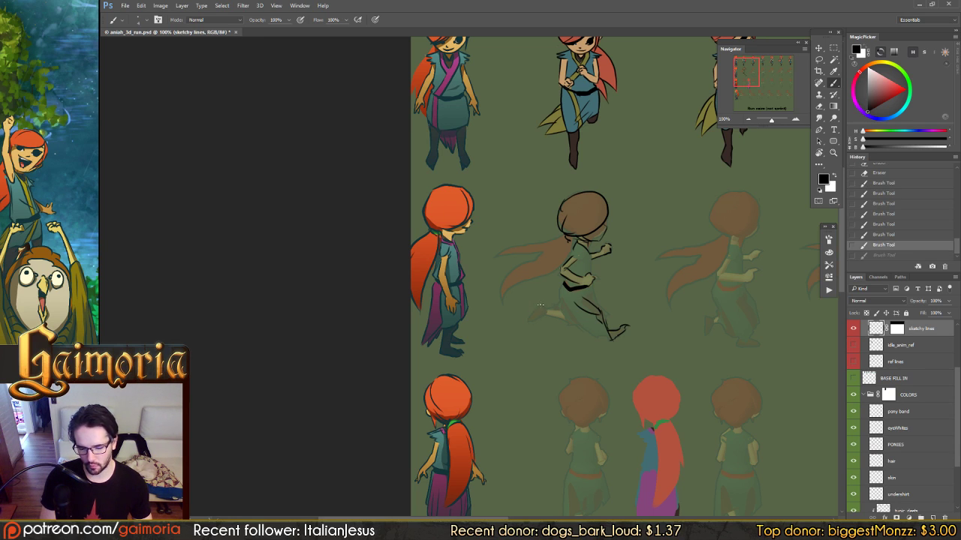
key("ctrl+z")
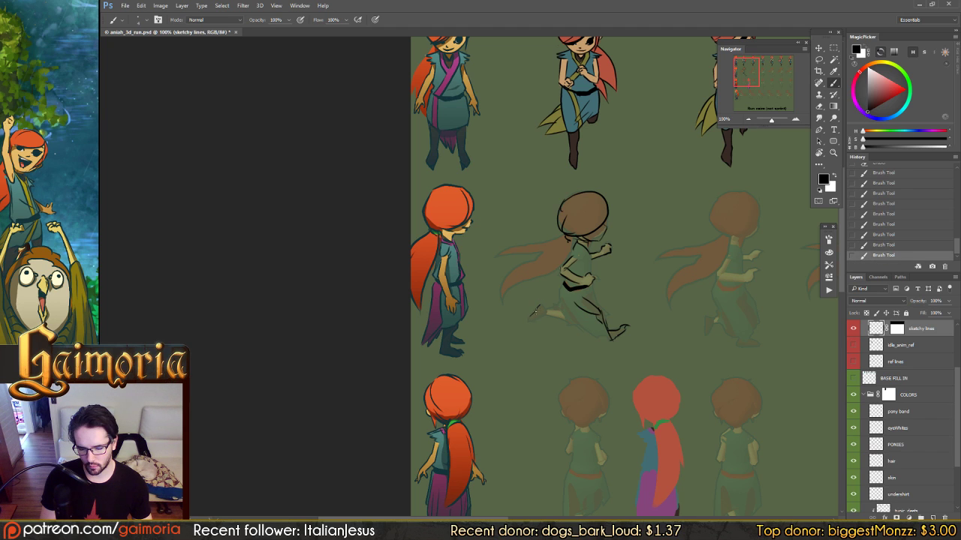
key("ctrl+z")
key("ctrl+z")
key("ctrl+z")
key("ctrl+z")
key("ctrl+z")
key("ctrl+z")
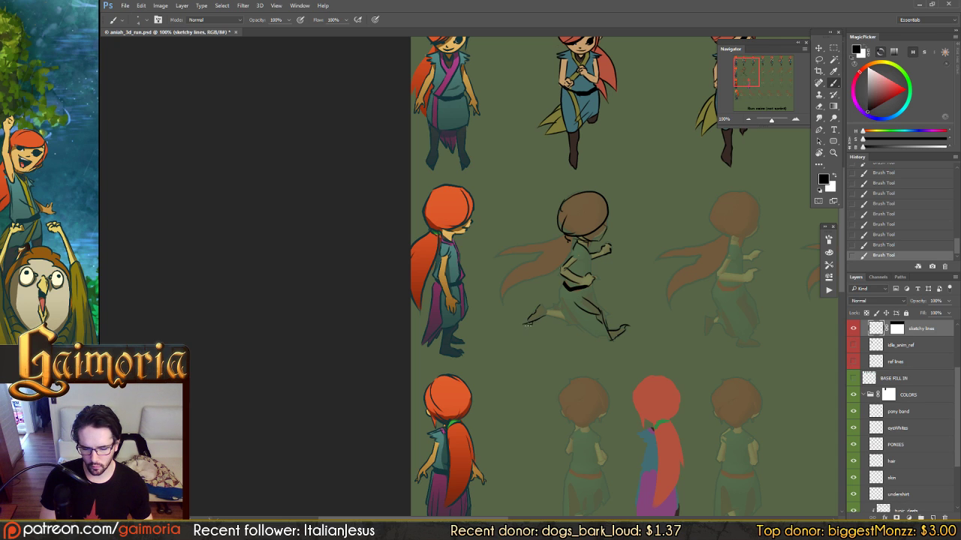
Sketch the trailing leg from the foot up to the thigh, and undo the extra stroke below the belt
key("e")
key("b")
left_click_drag(527, 323, 579, 311)
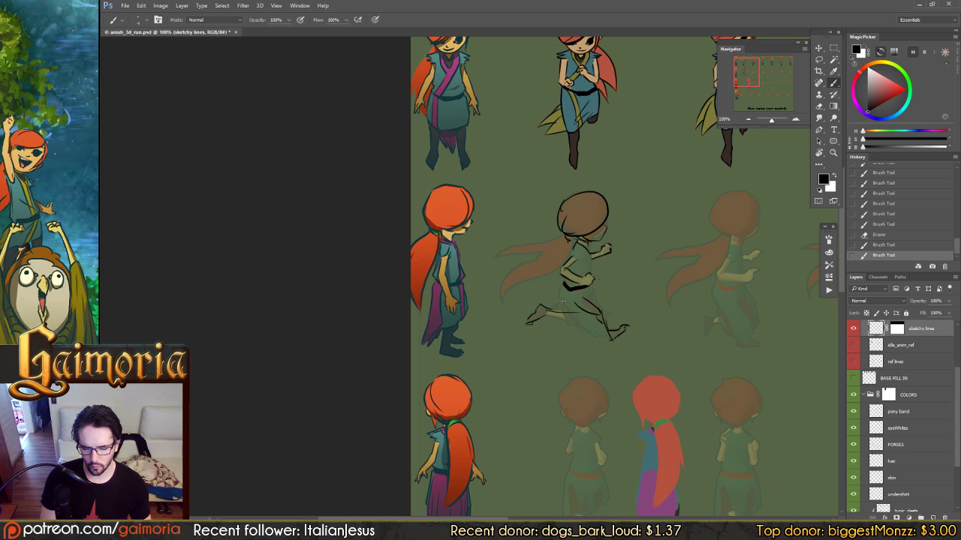
left_click_drag(562, 291, 590, 304)
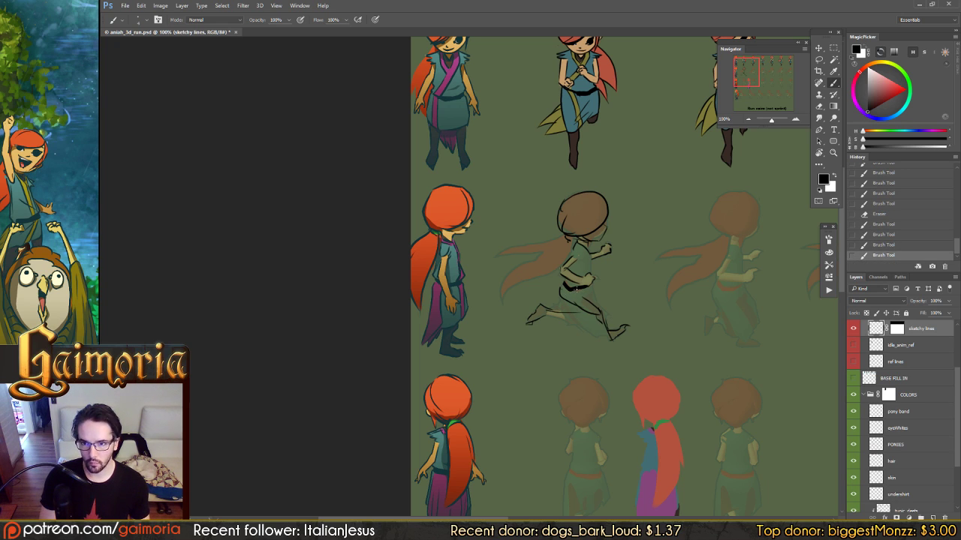
key("ctrl+z")
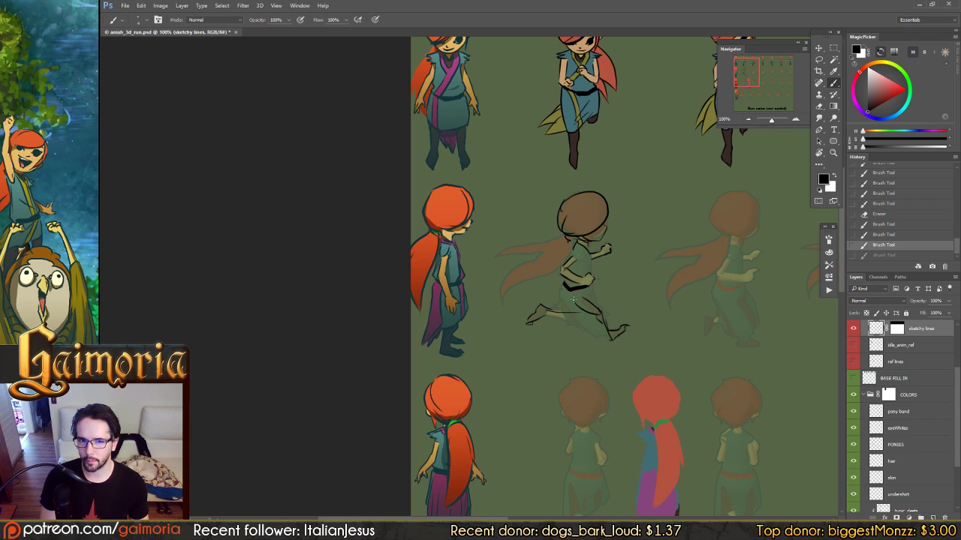
Try recolouring the tunic trim on the tunic_deets layer to orange with Hue/Saturation, using hue -28 and saturation +93
left_click_drag(634, 259, 531, 295)
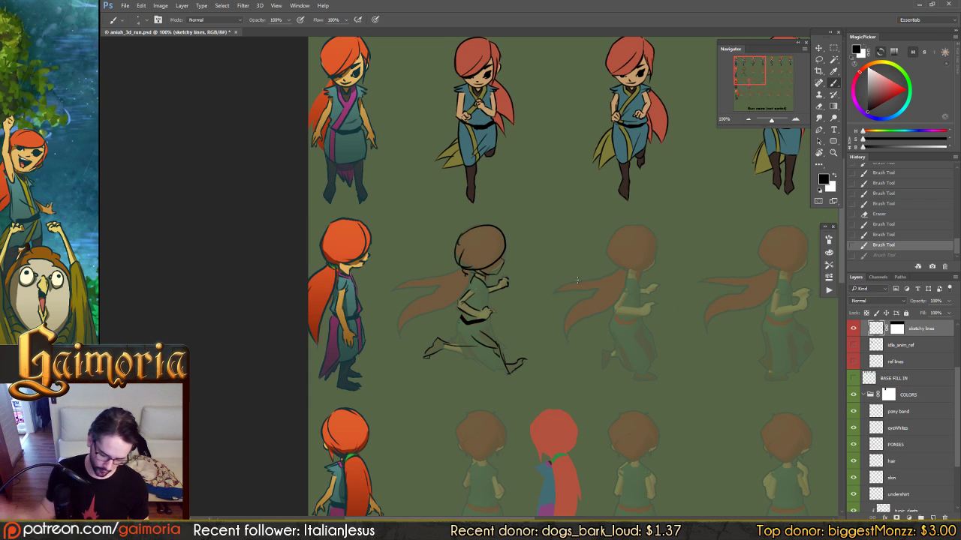
left_click_drag(699, 206, 508, 306)
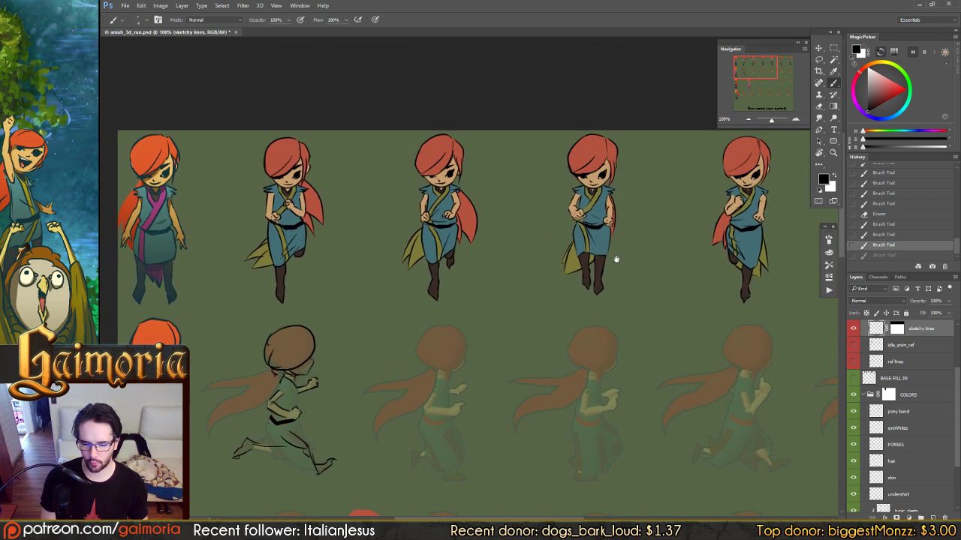
left_click_drag(744, 235, 486, 286)
left_click_drag(608, 275, 675, 290)
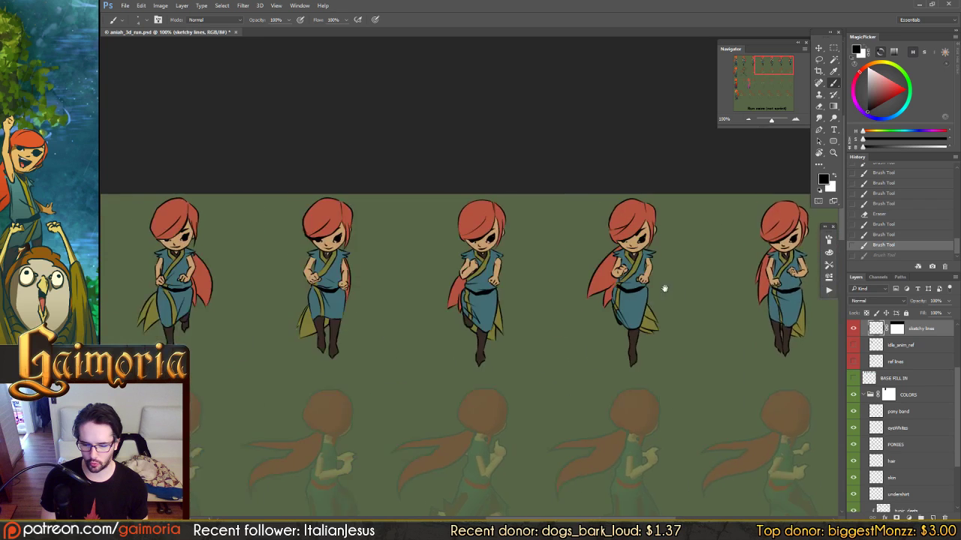
mouse_move(549, 296)
left_mouse_down()
mouse_move(629, 268)
mouse_move(566, 292)
left_mouse_up()
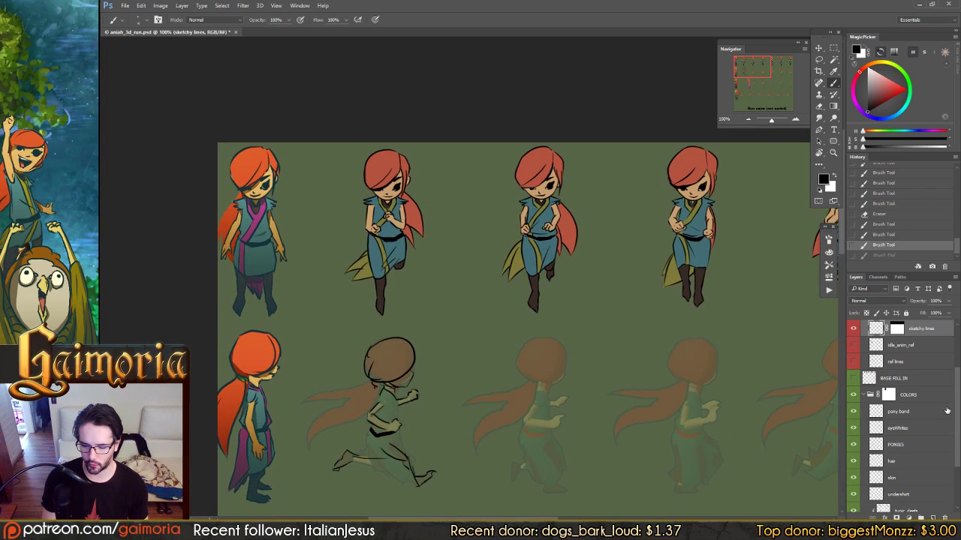
left_click_drag(955, 410, 958, 453)
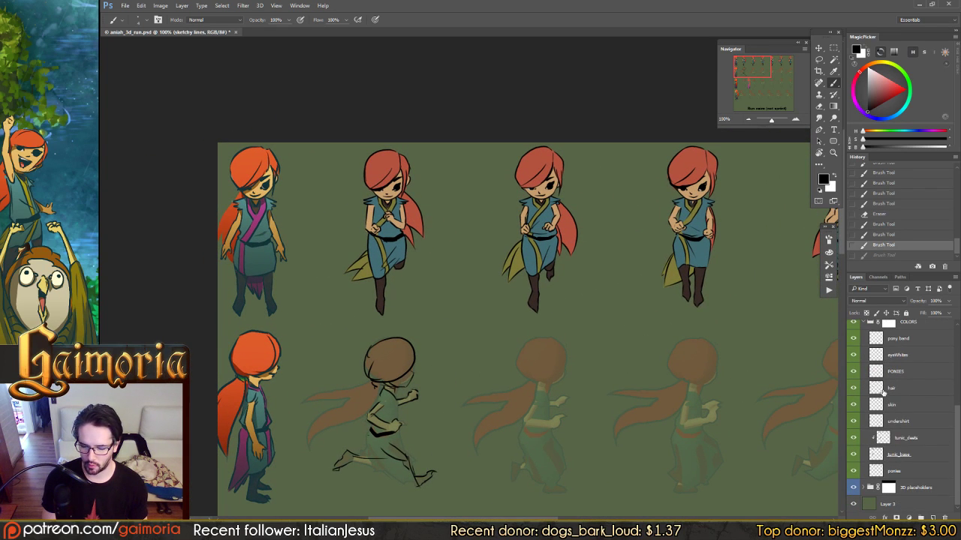
left_click(878, 455)
left_click(883, 439)
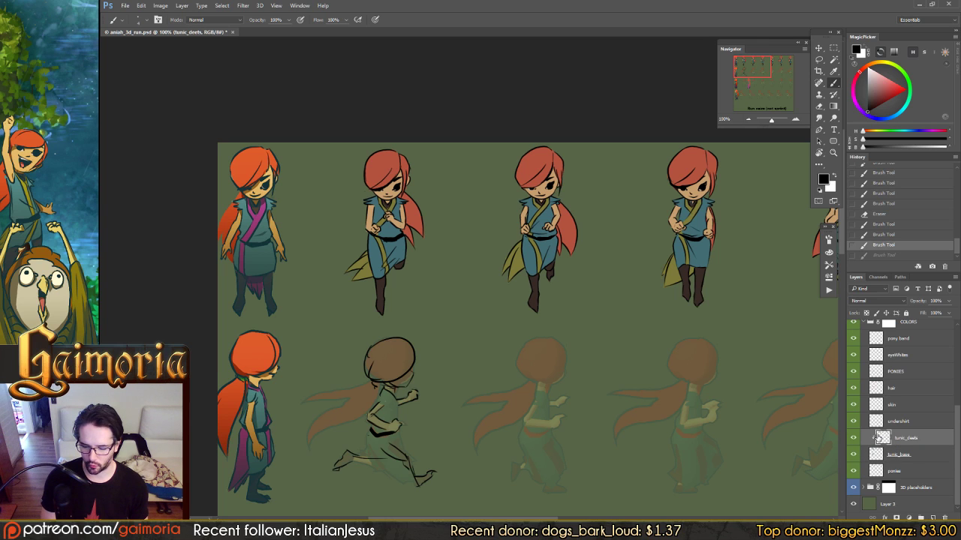
key("ctrl+u")
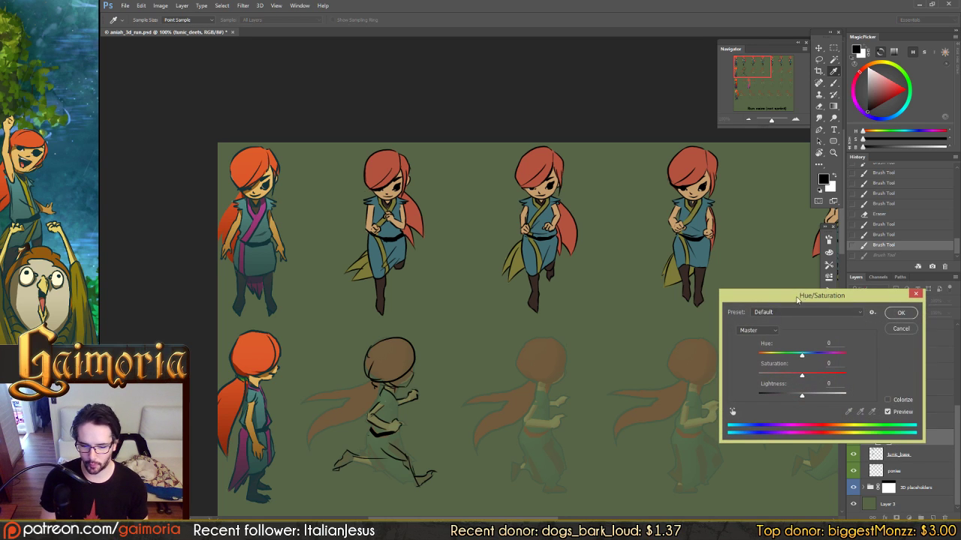
left_click_drag(800, 358, 842, 375)
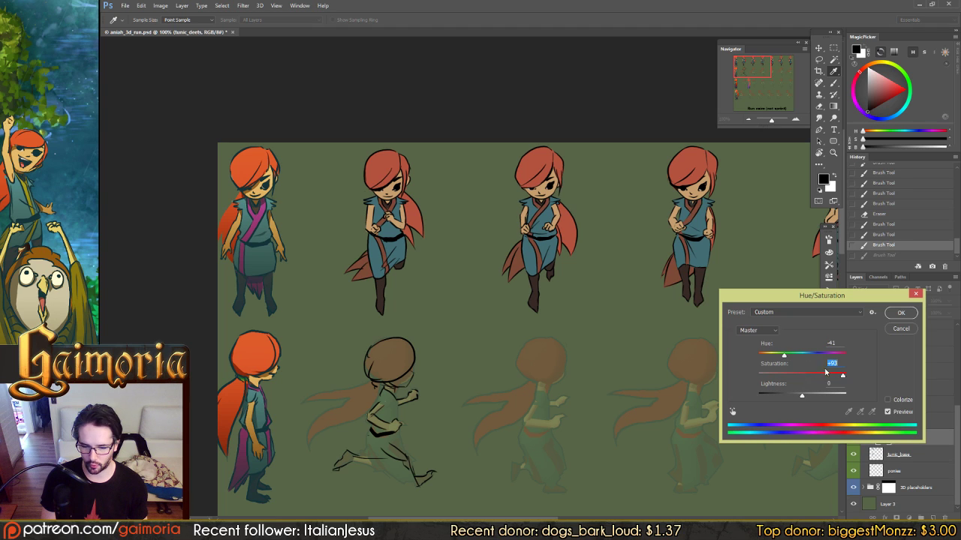
mouse_move(783, 357)
left_mouse_down()
mouse_move(814, 358)
mouse_move(767, 355)
mouse_move(802, 355)
mouse_move(789, 356)
left_mouse_up()
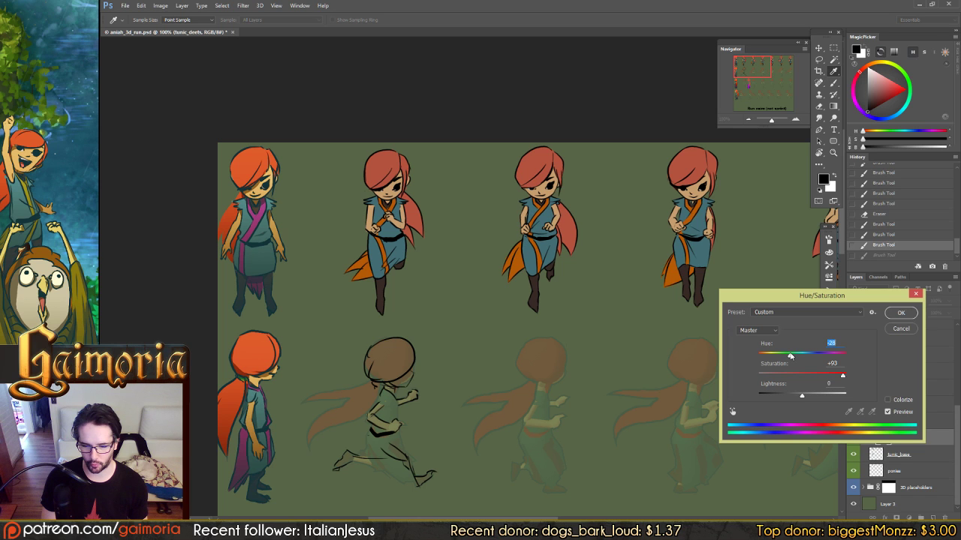
left_click(901, 329)
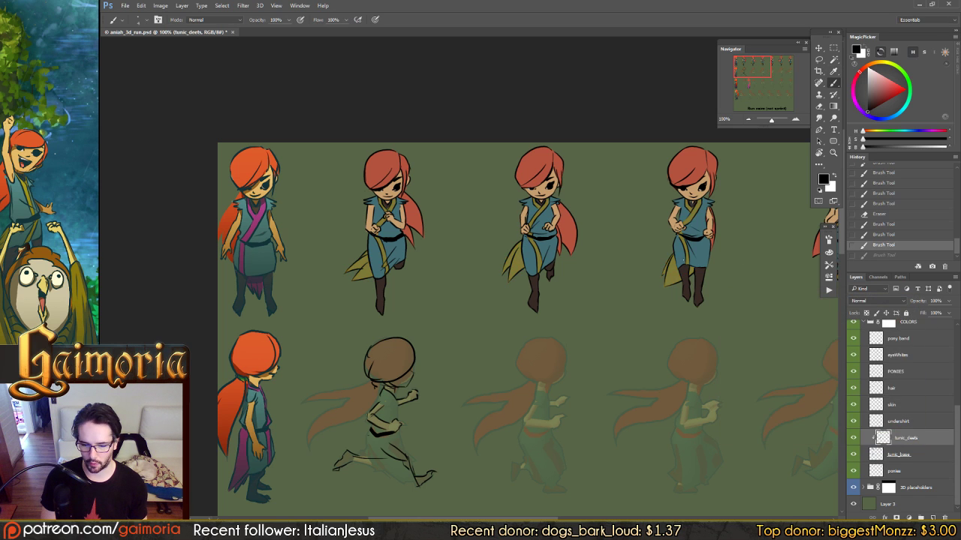
Try a few short detail strokes over the torso of the first side-view running figure
left_click_drag(483, 294, 570, 278)
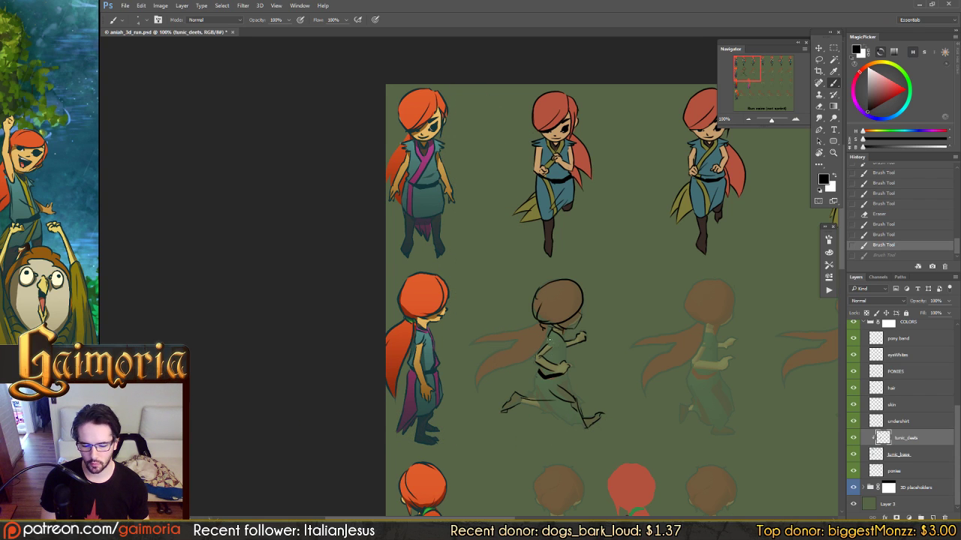
key("ctrl+z")
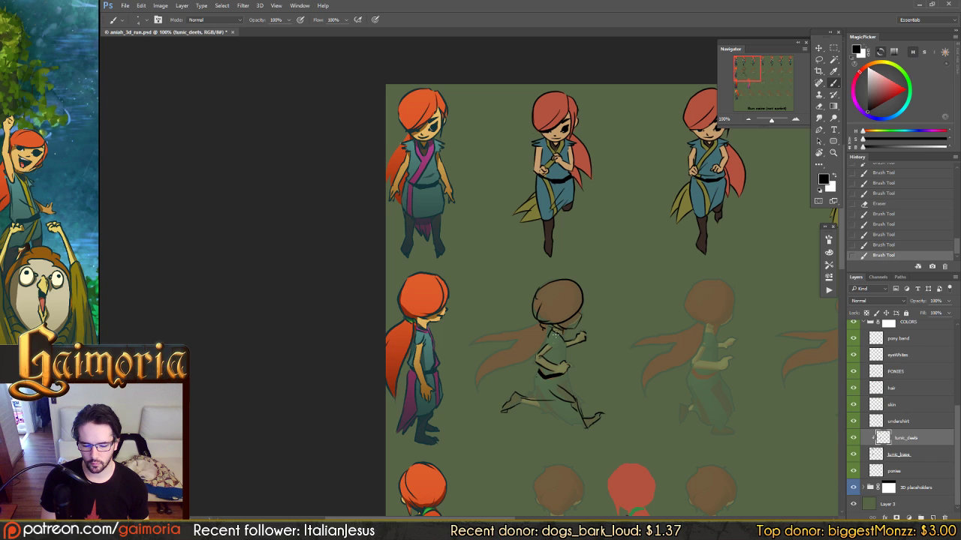
left_click_drag(548, 339, 547, 352)
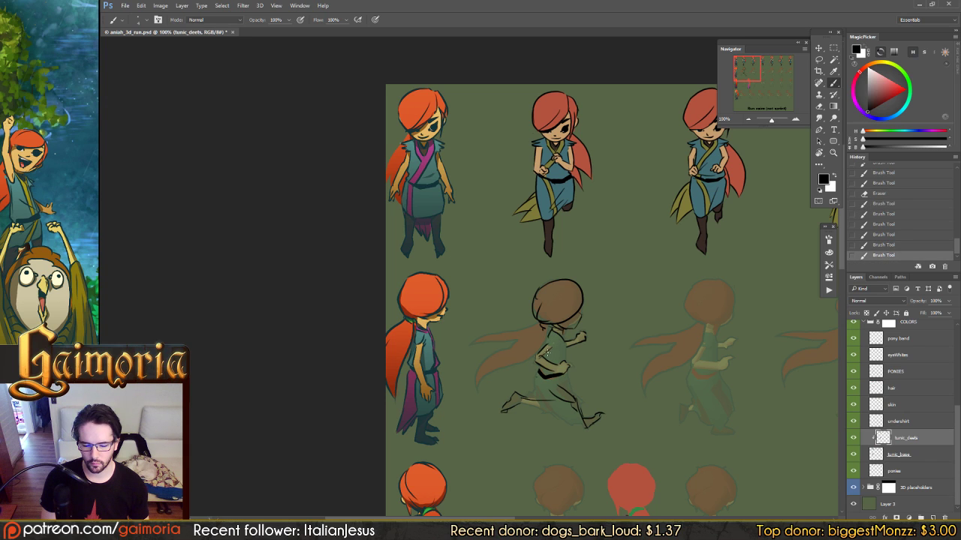
left_click(338, 230)
left_click(375, 258)
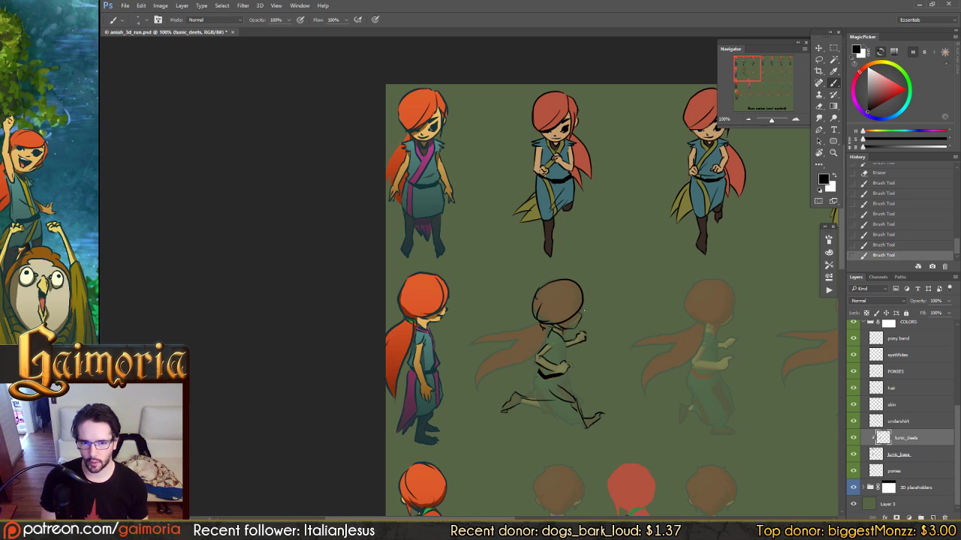
mouse_move(597, 305)
left_mouse_down()
mouse_move(564, 318)
mouse_move(625, 318)
mouse_move(582, 325)
left_mouse_up()
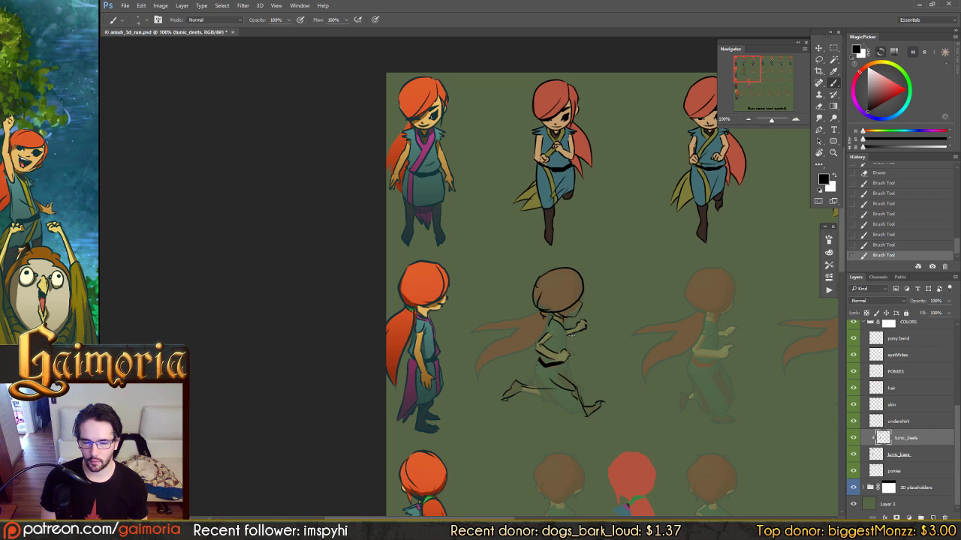
left_click_drag(572, 318, 566, 324)
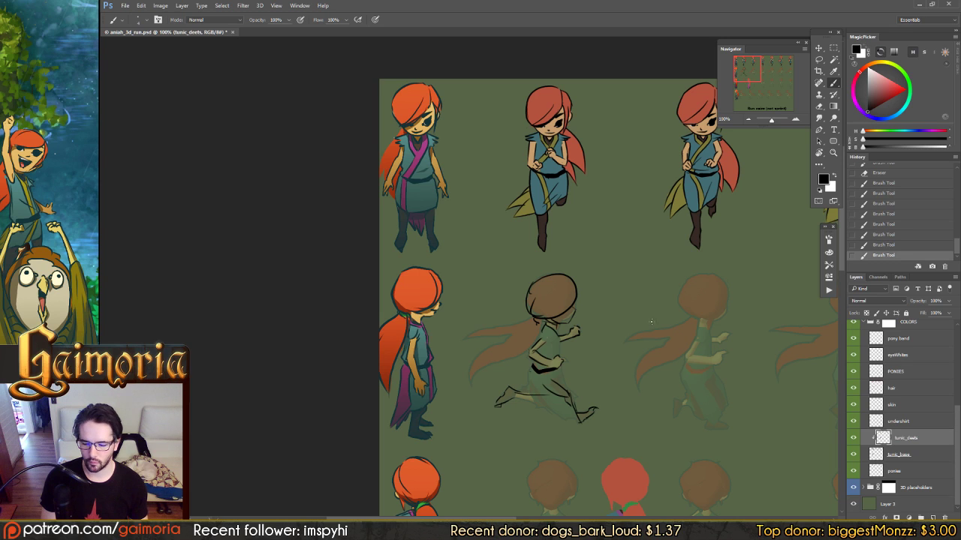
Step back through the history to remove the recent torso strokes and the trailing leg's thigh lines from the running figure
key("ctrl+alt+z")
key("ctrl+alt+z")
key("ctrl+alt+z")
key("ctrl+alt+z")
key("ctrl+alt+z")
key("ctrl+alt+z")
key("ctrl+alt+z")
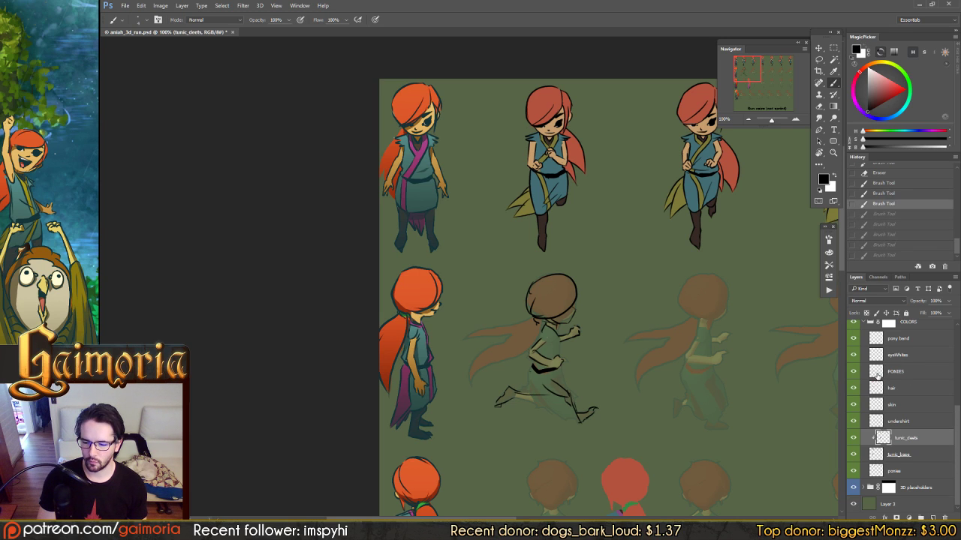
key("ctrl+alt+z")
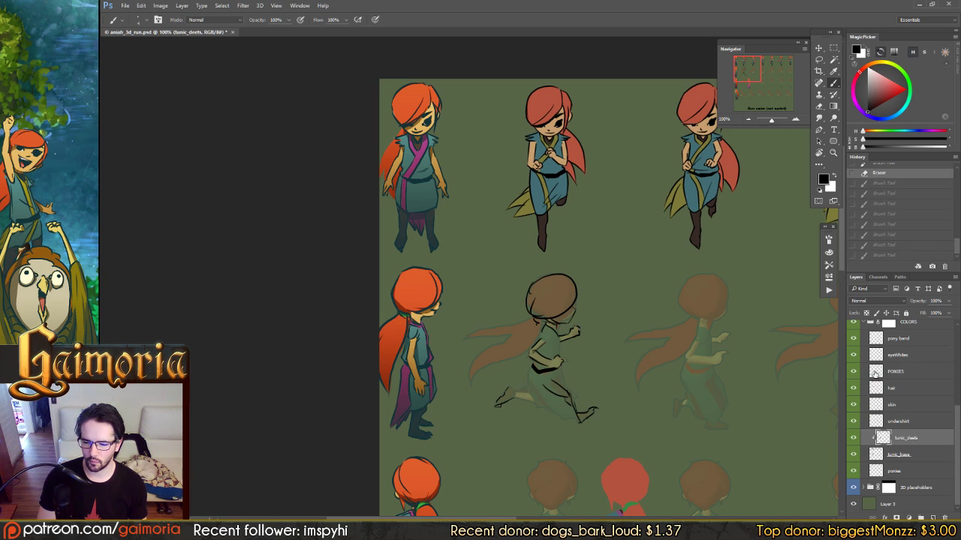
left_click_drag(700, 287, 668, 312)
key("ctrl+alt+z")
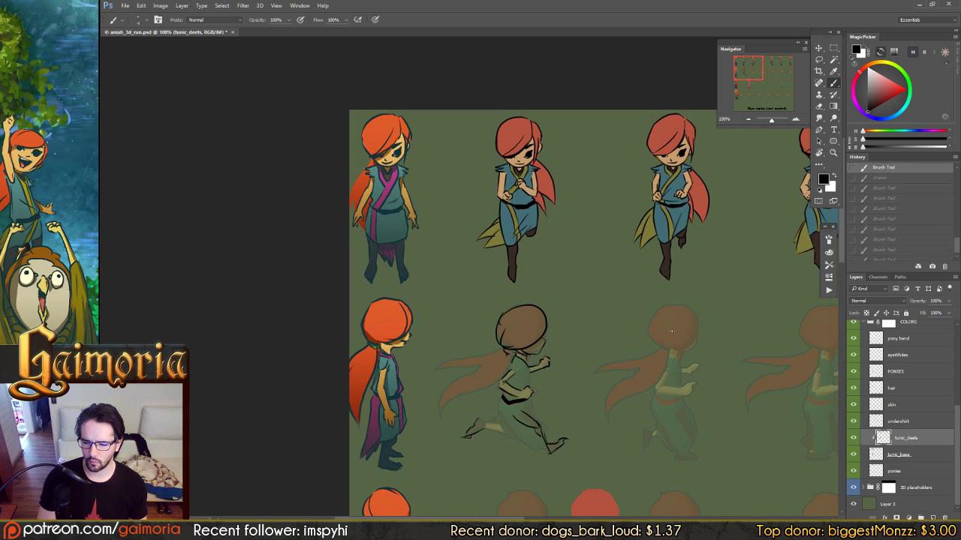
key("ctrl+alt+z")
key("ctrl+alt+z")
key("ctrl+alt+z")
key("ctrl+alt+z")
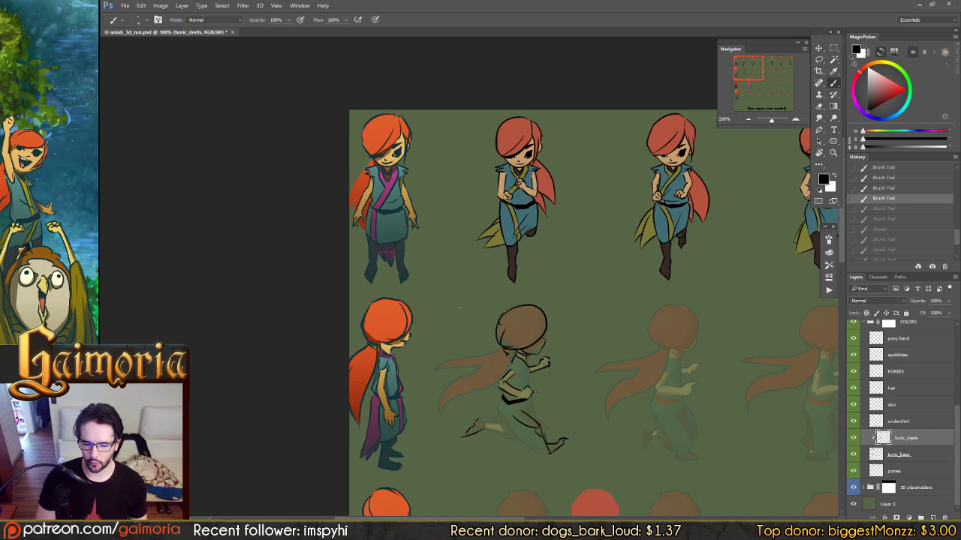
Select a rectangular area around the sketched running figure and try to cut it from the tunic_deets layer
key("m")
mouse_move(455, 297)
left_mouse_down()
mouse_move(560, 404)
mouse_move(598, 474)
left_mouse_up()
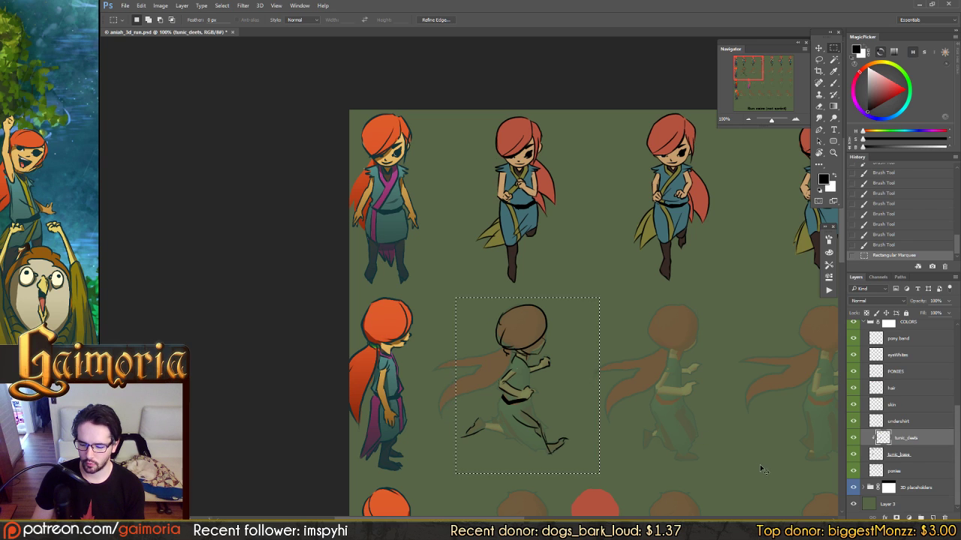
key("ctrl+x")
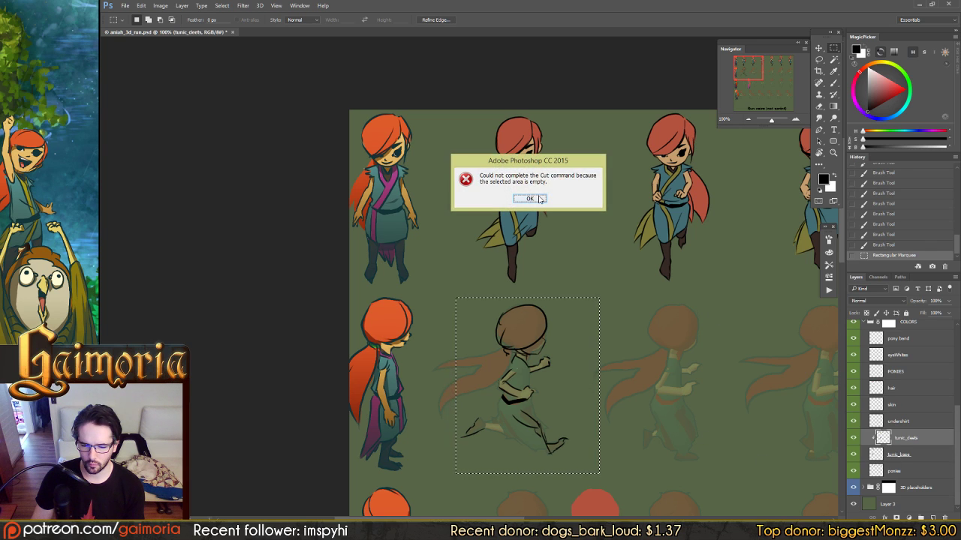
key("Return")
left_click(853, 438)
left_click(853, 441)
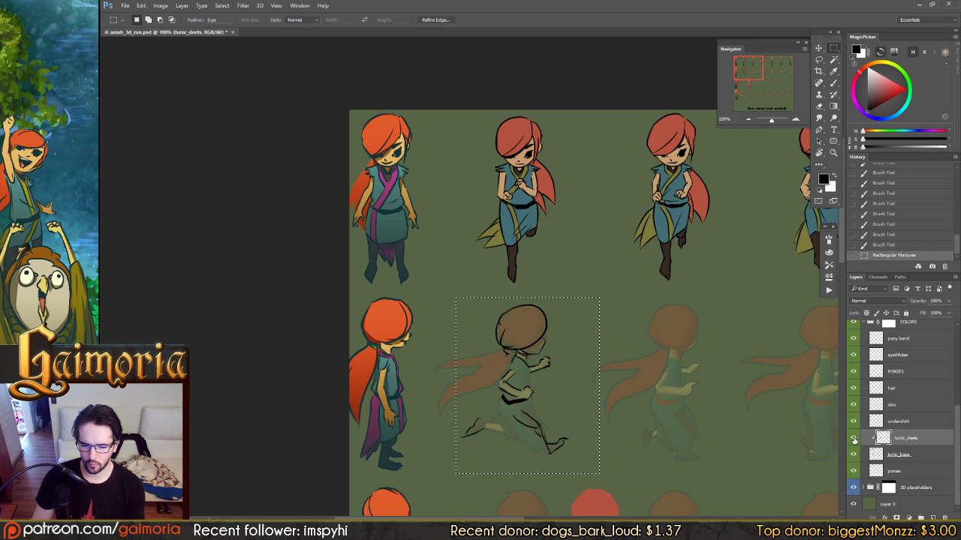
Make the sketchy lines layer active, test it by cutting the selected figure, undo the cut and deselect
scroll(882, 413, "up", 4)
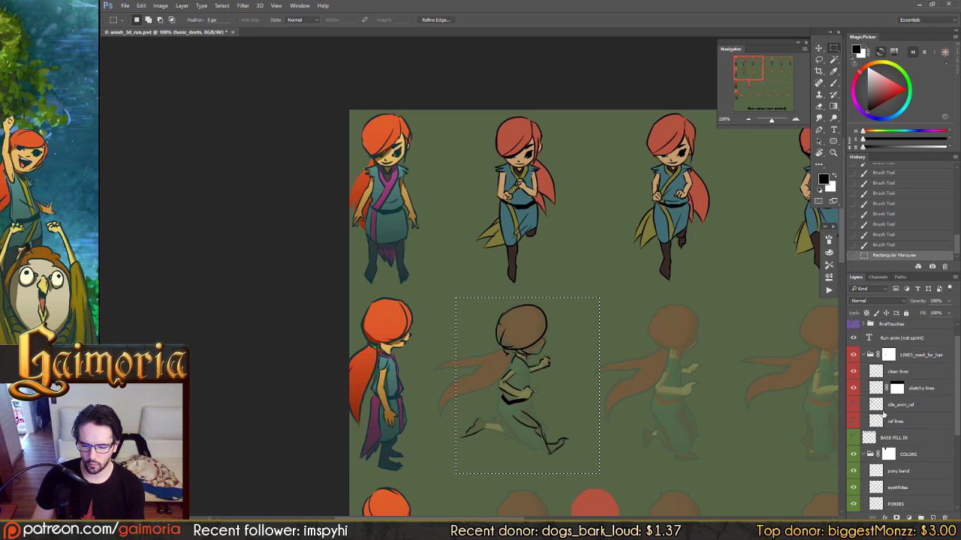
left_click(878, 388)
key("ctrl+x")
key("ctrl+z")
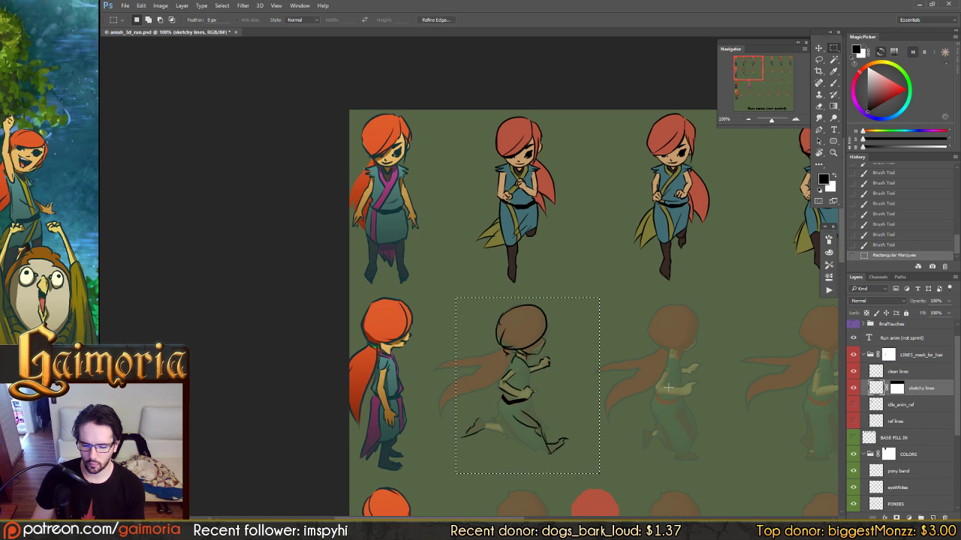
key("ctrl+d")
Brush in the tunic tails streaming back from the belt and the tunic edge below it, redrawing strokes that miss
key("b")
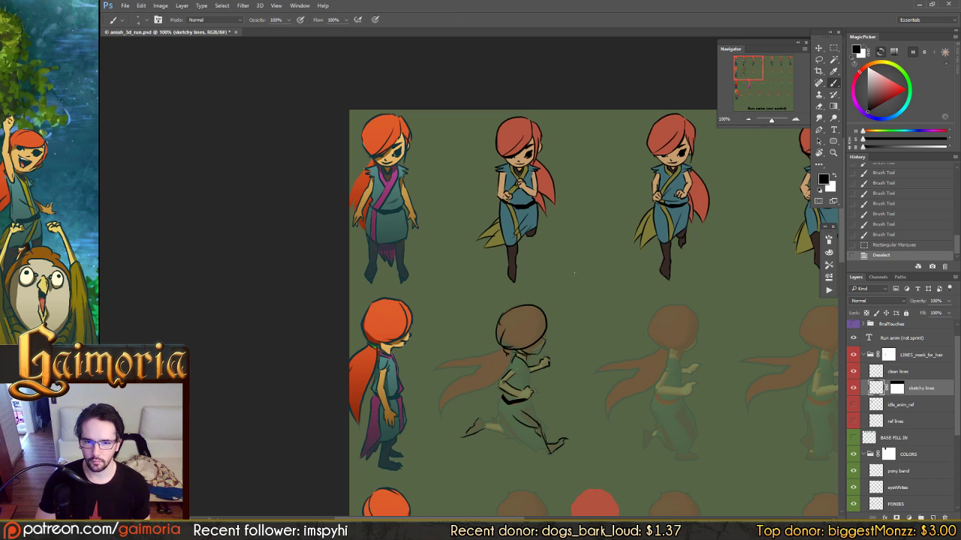
left_click(488, 309)
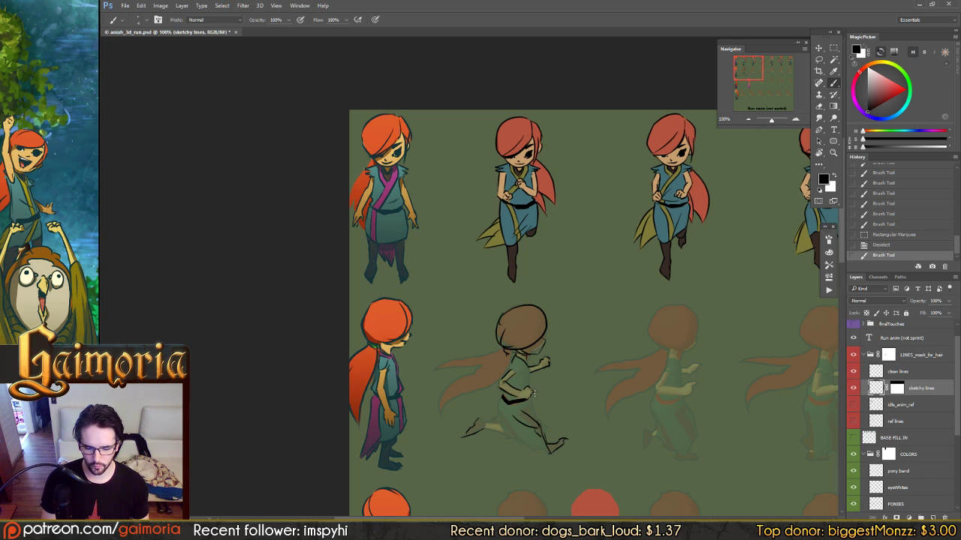
left_click_drag(498, 402, 507, 403)
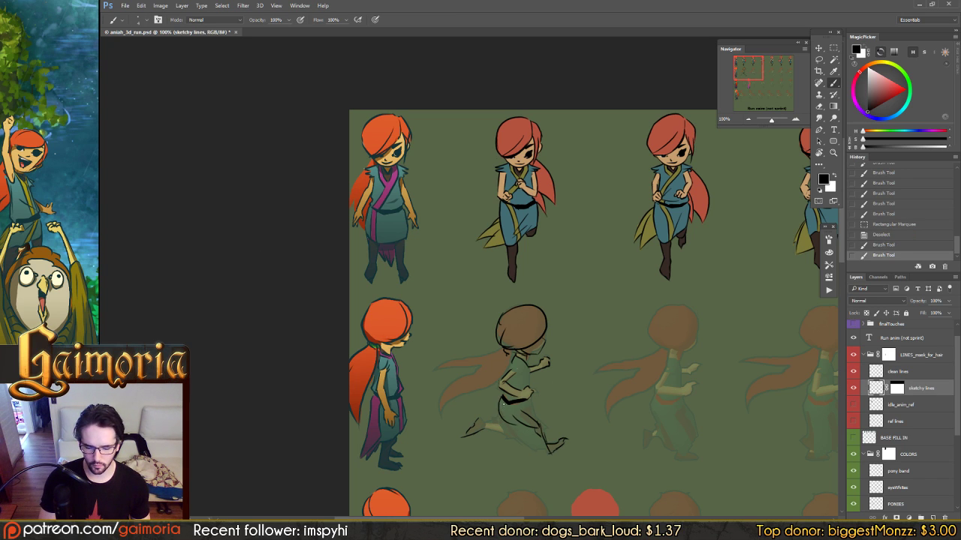
key("ctrl+z")
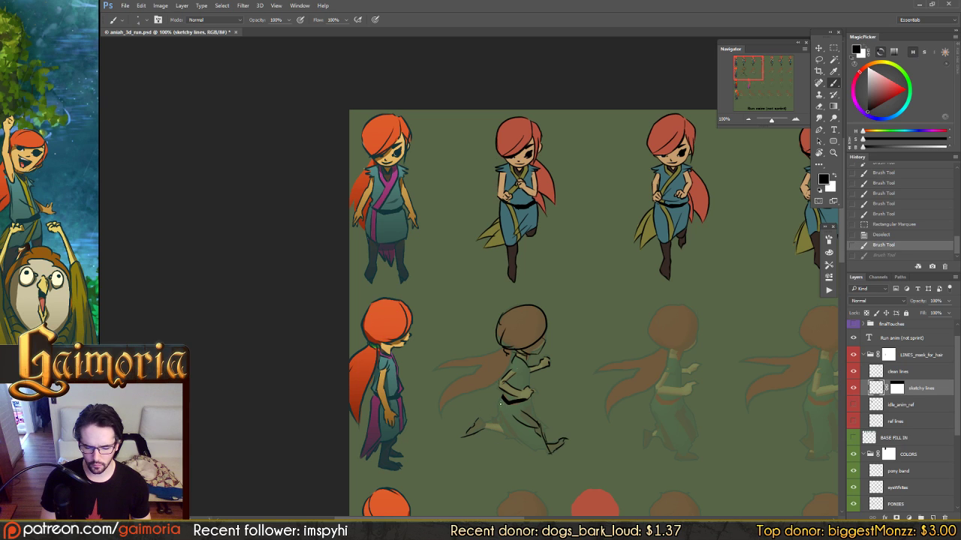
left_click_drag(498, 401, 514, 403)
mouse_move(471, 407)
left_mouse_down()
mouse_move(435, 407)
mouse_move(482, 416)
mouse_move(457, 420)
mouse_move(478, 406)
mouse_move(453, 424)
mouse_move(501, 397)
mouse_move(465, 407)
mouse_move(458, 425)
mouse_move(508, 395)
mouse_move(456, 418)
left_mouse_up()
key("ctrl+z")
key("ctrl+z")
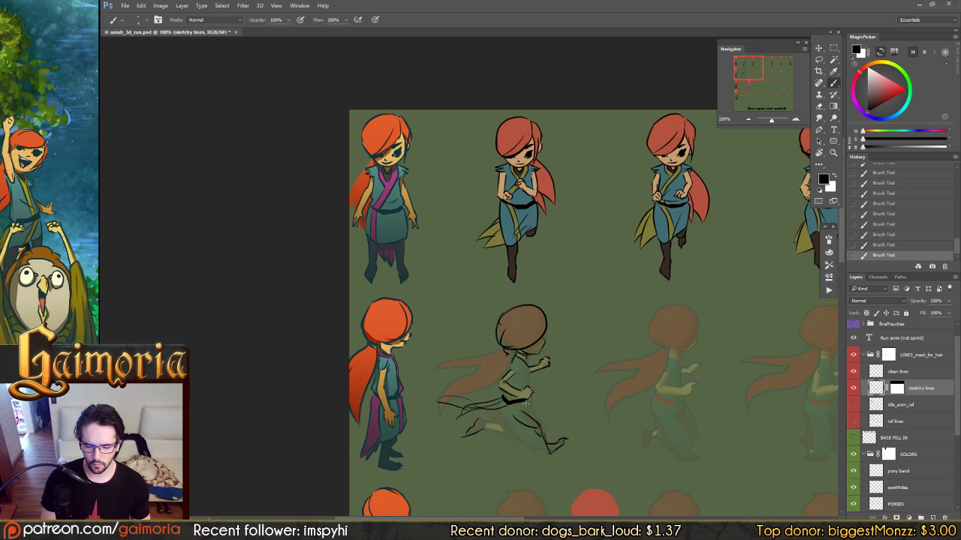
left_click_drag(526, 404, 534, 413)
key("ctrl+z")
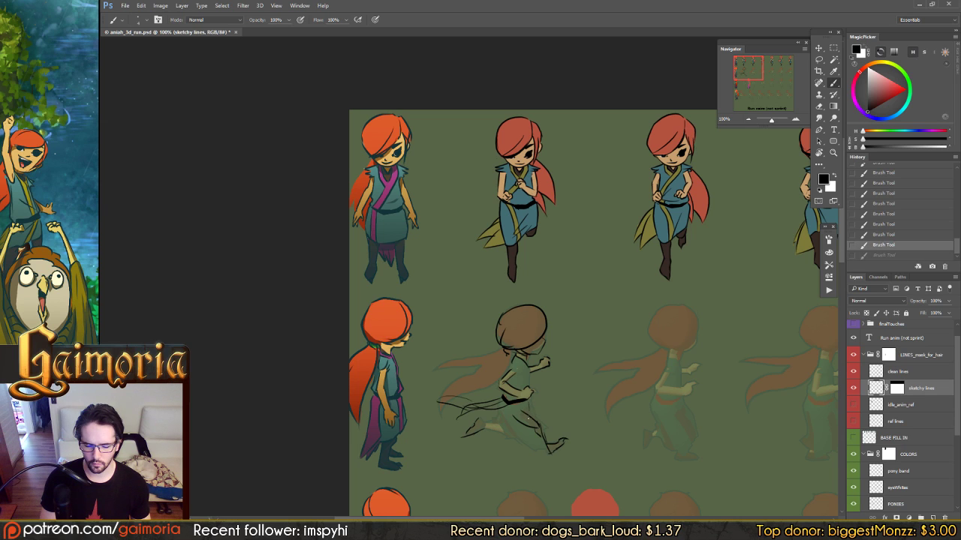
key("ctrl+shift+z")
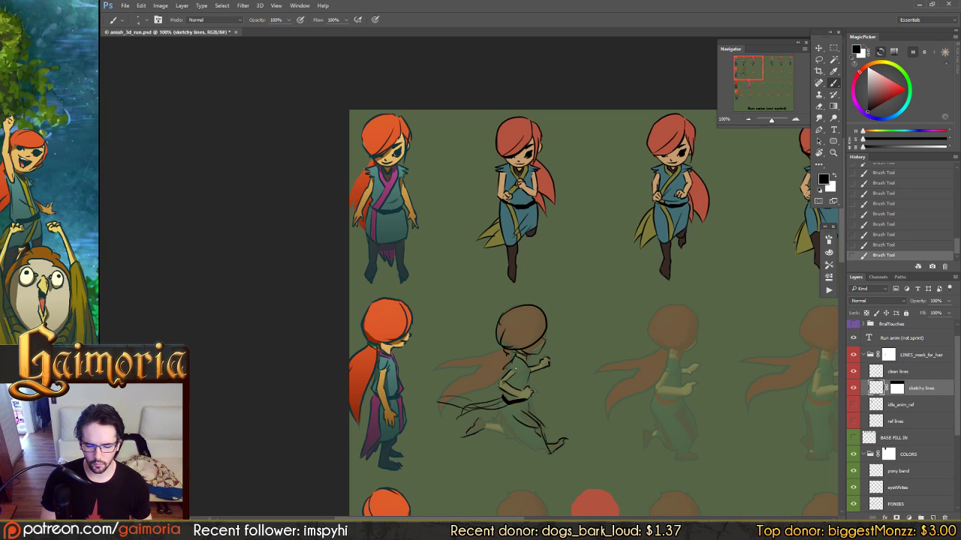
Brush the sleeve and upper torso lines on the sketched running figure, undoing and redrawing strokes that miss
left_click_drag(509, 363, 519, 368)
key("ctrl+z")
key("ctrl+z")
key("ctrl+z")
key("ctrl+z")
key("ctrl+z")
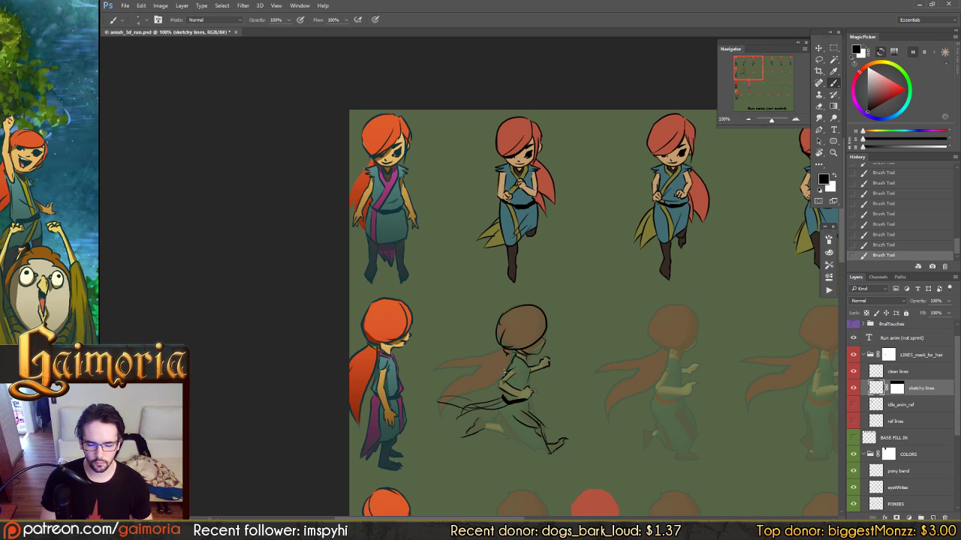
left_click_drag(516, 370, 521, 375)
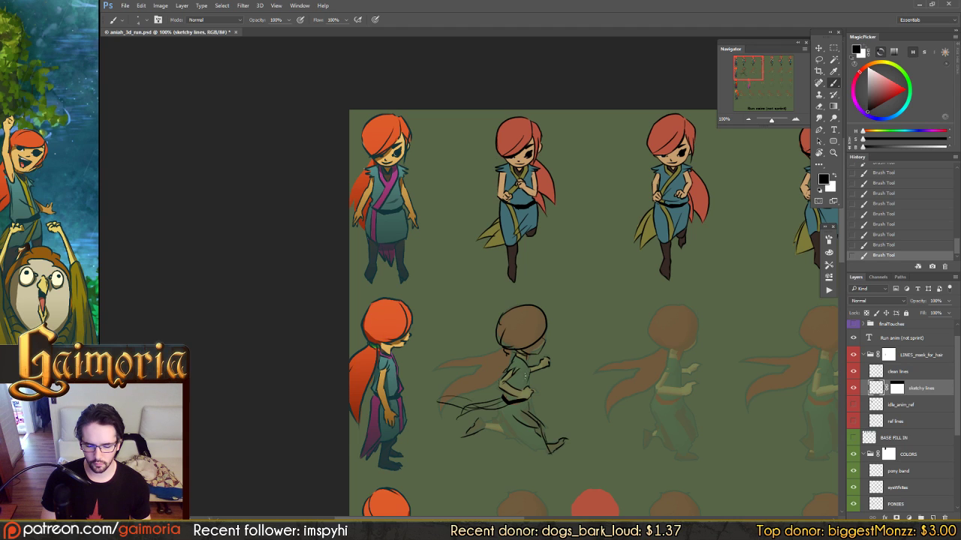
Erase the stray marks around the running figure's face and redraw the face and jaw lines below the hair
key("e")
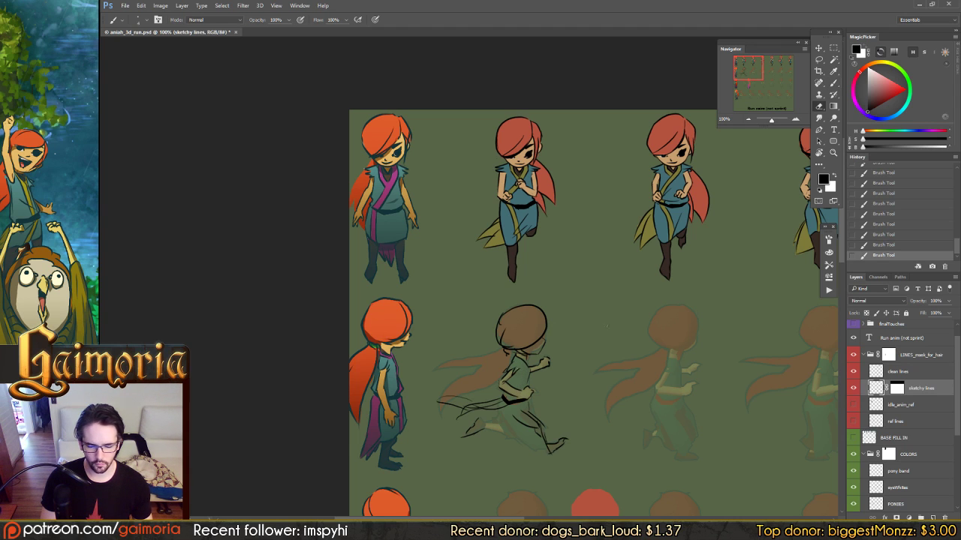
left_click_drag(539, 350, 544, 343)
mouse_move(549, 337)
left_mouse_down()
mouse_move(555, 332)
mouse_move(539, 348)
left_mouse_up()
key("b")
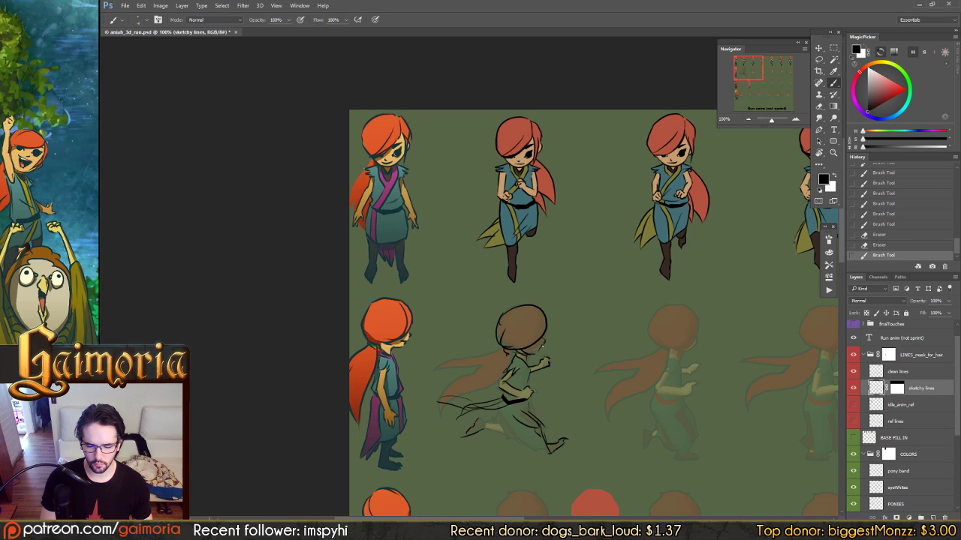
key("ctrl+z")
key("ctrl+z")
key("ctrl+z")
key("ctrl+z")
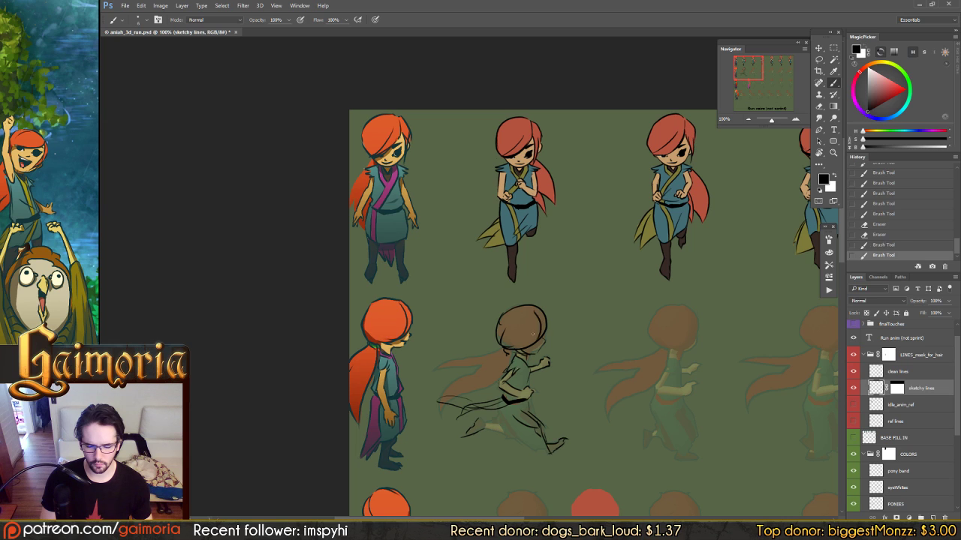
left_click_drag(530, 339, 519, 351)
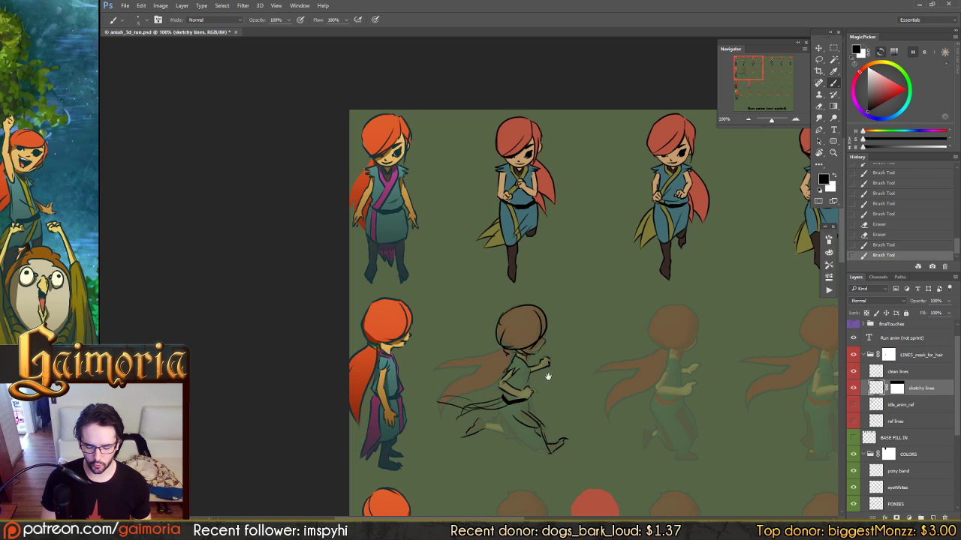
Clean up the tip of the running figure's trailing foot with the eraser and redraw the toe lines
left_click_drag(548, 376, 602, 335)
key("e")
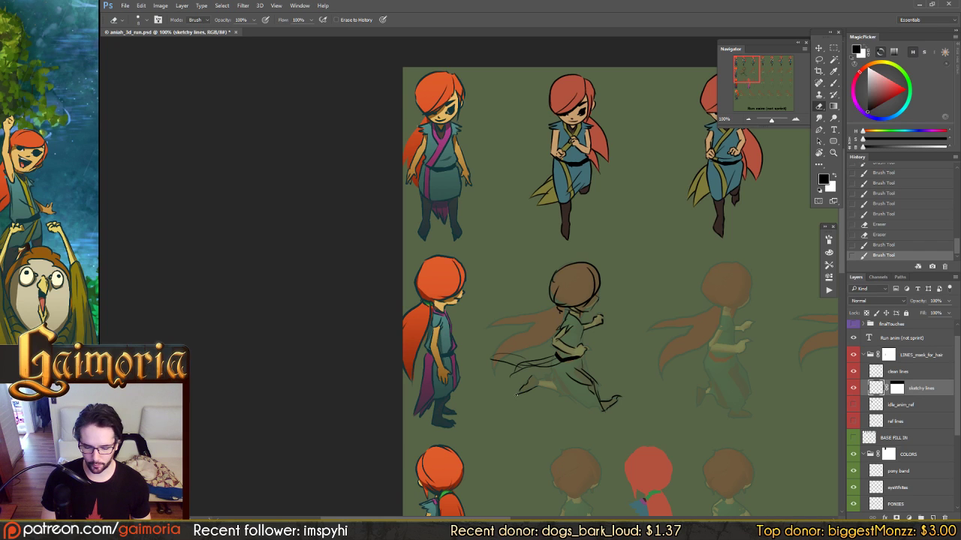
left_click_drag(517, 396, 518, 397)
left_click(517, 398)
key("b")
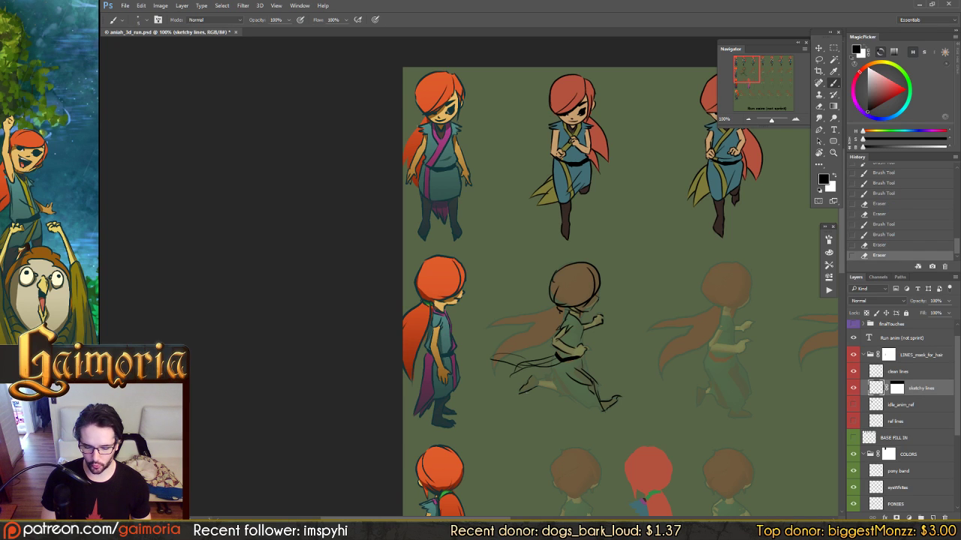
left_click_drag(526, 391, 518, 398)
key("ctrl+z")
key("ctrl+z")
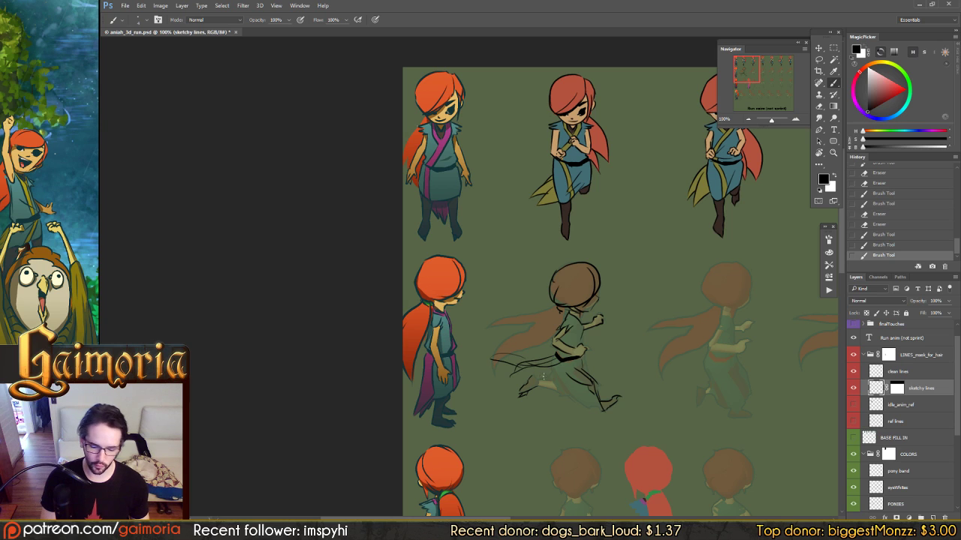
Brush the trailing leg's thigh lines beneath the tunic tails, undoing and redrawing strokes that miss
left_click_drag(533, 378, 561, 390)
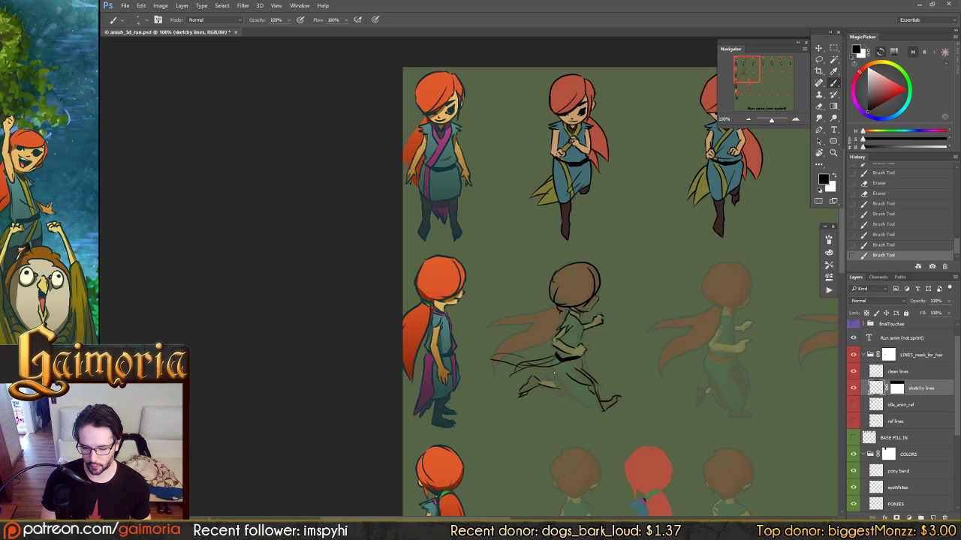
left_click_drag(535, 377, 565, 384)
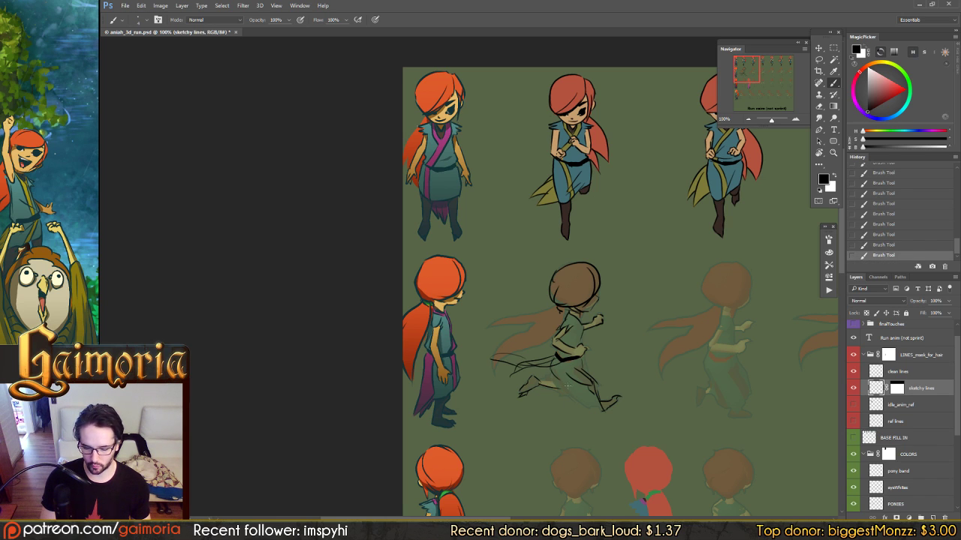
key("ctrl+z")
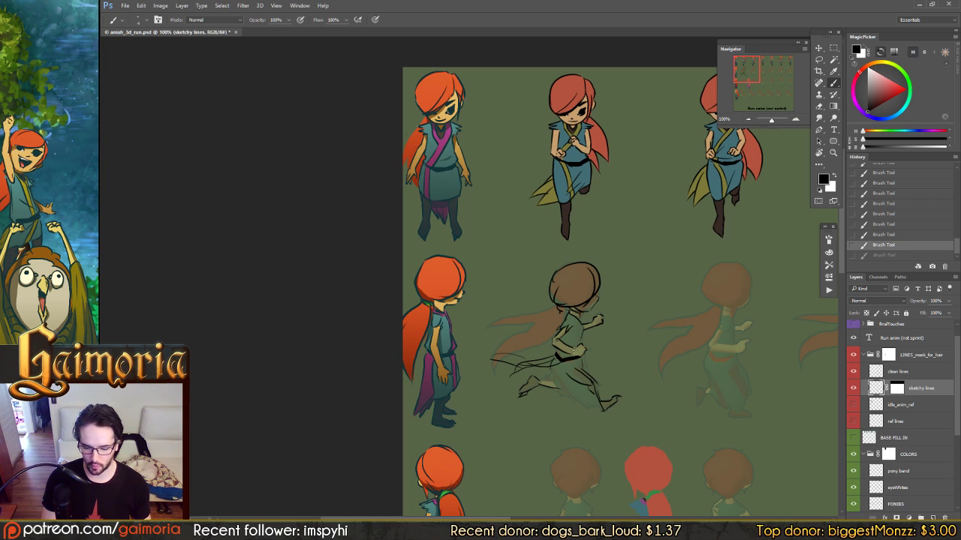
key("ctrl+z")
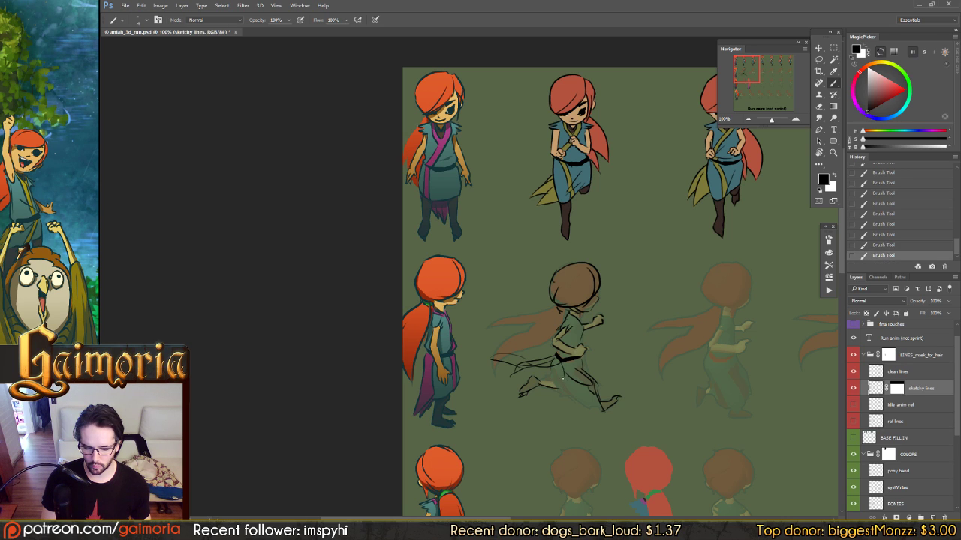
key("ctrl+z")
key("ctrl+z")
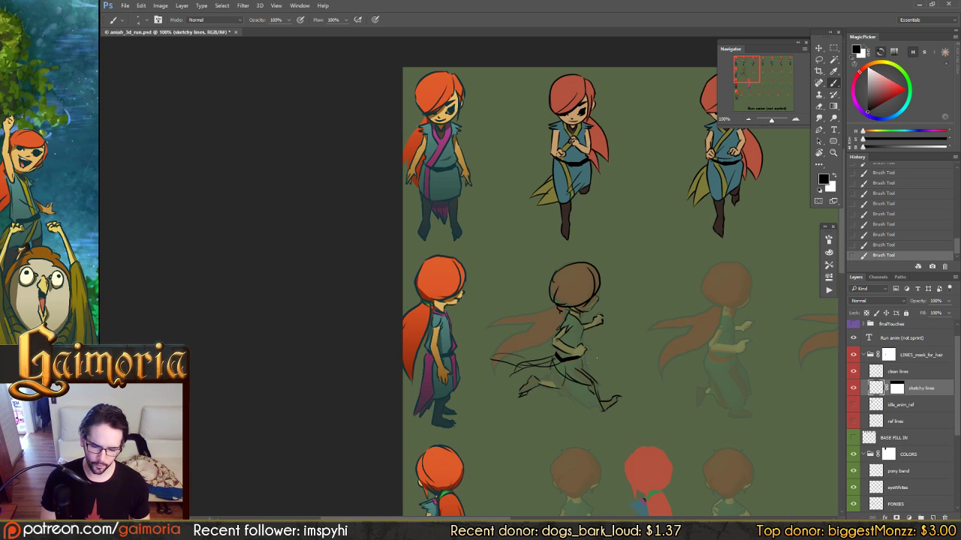
Look over the row of side-view run frames and save the sprite sheet
left_click_drag(636, 346, 607, 338)
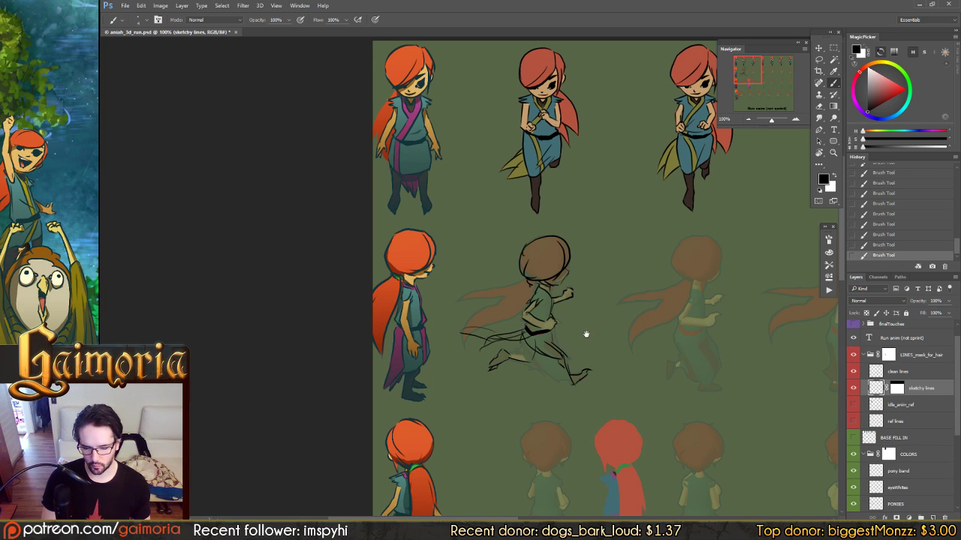
left_click_drag(589, 339, 613, 318)
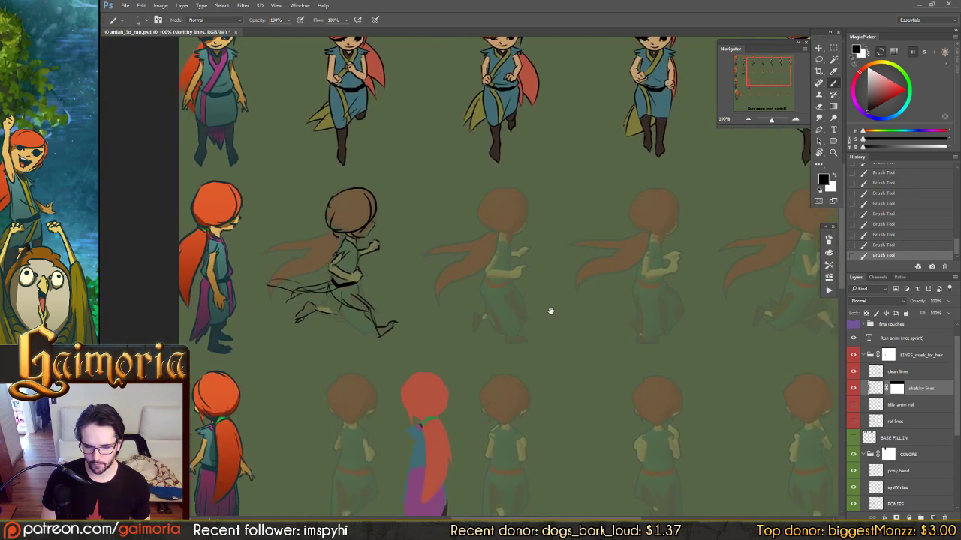
left_click_drag(547, 302, 631, 325)
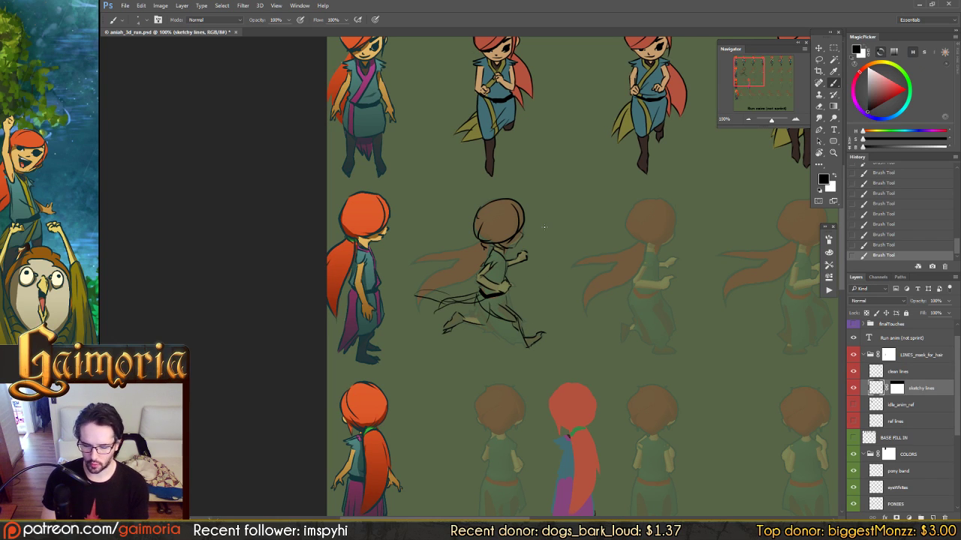
key("ctrl+s")
Lasso the sketched running figure, paste a copy in place and move it onto the second side-view placeholder
key("l")
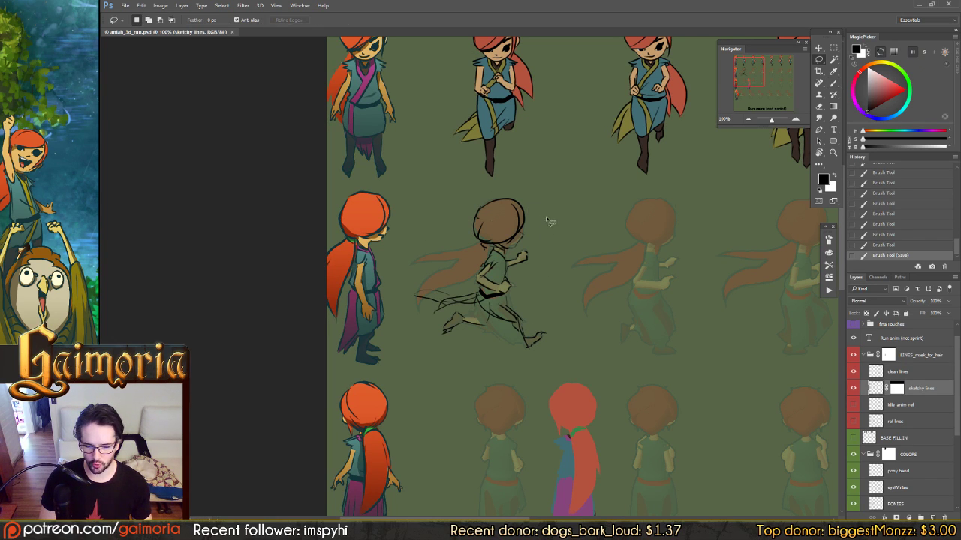
mouse_move(545, 216)
left_mouse_down()
mouse_move(418, 221)
mouse_move(403, 316)
mouse_move(518, 377)
mouse_move(560, 347)
mouse_move(545, 257)
left_mouse_up()
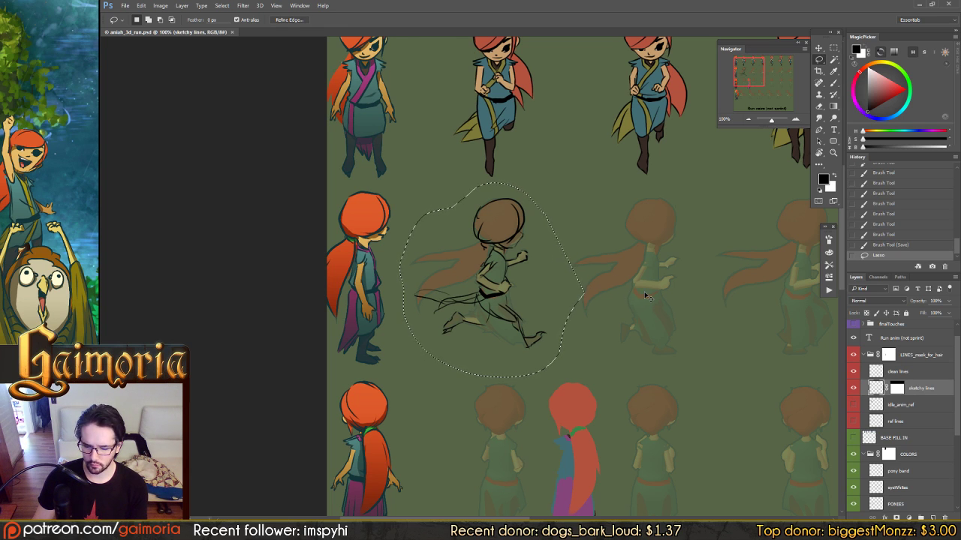
key("ctrl+c")
key("ctrl+shift+v")
key("v")
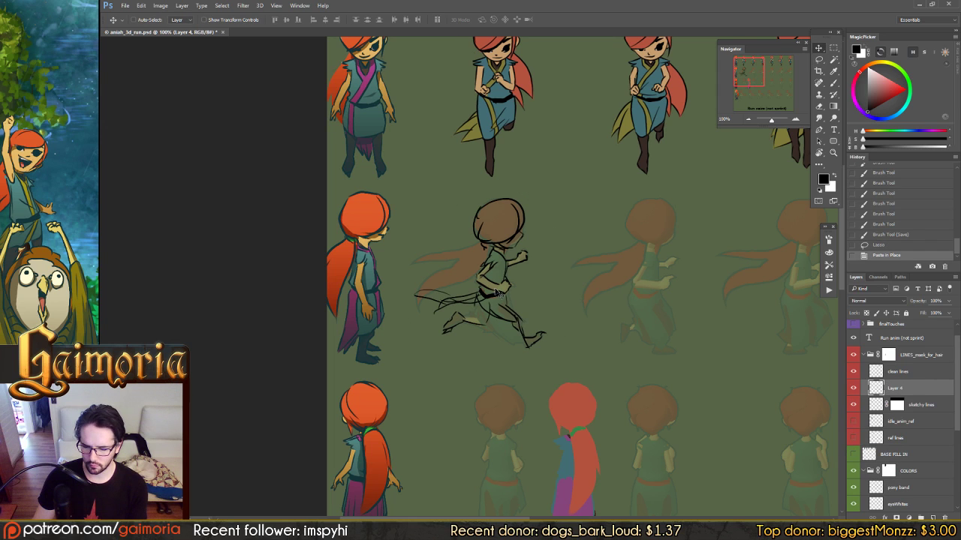
left_click_drag(498, 292, 650, 293)
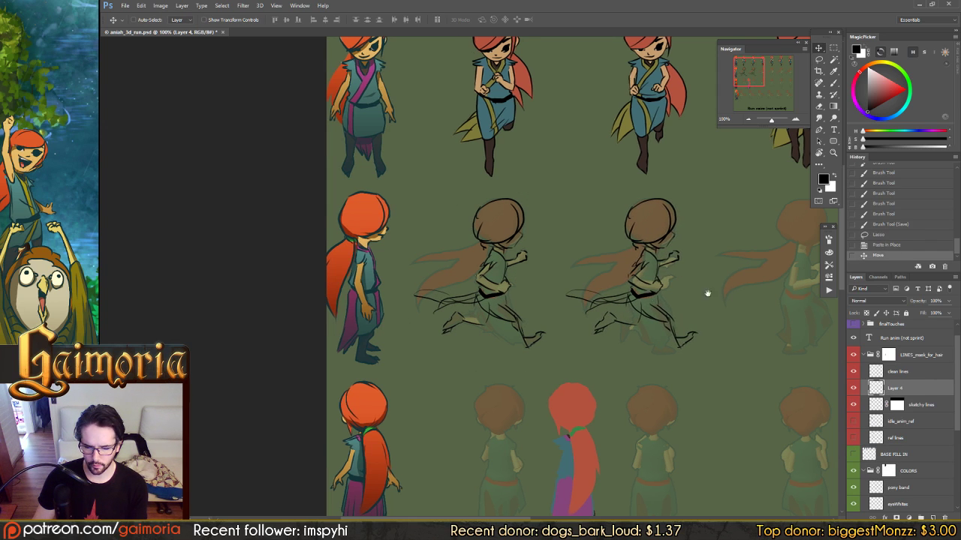
Merge the pasted figure's layer down into the sketchy lines layer, preserving the layer mask
left_click_drag(708, 294, 616, 293)
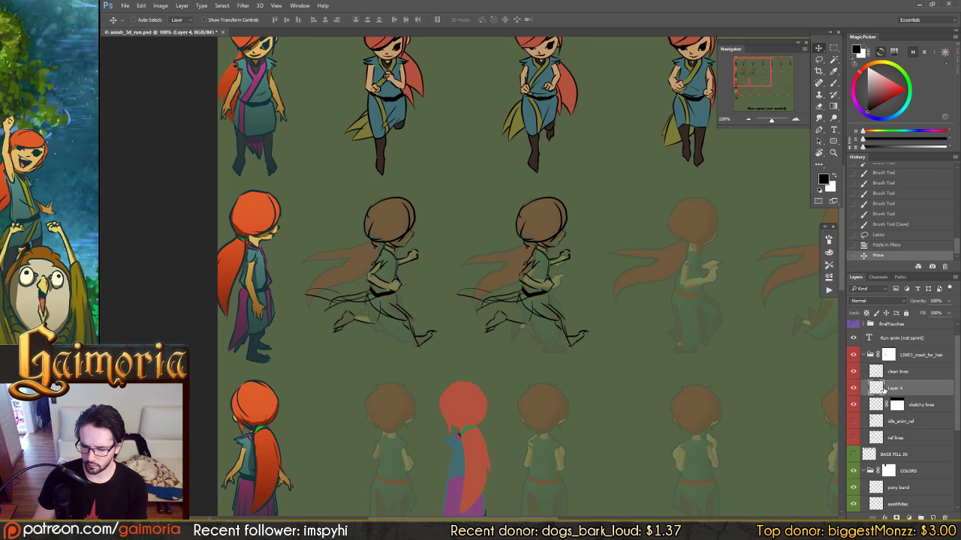
key("ctrl+e")
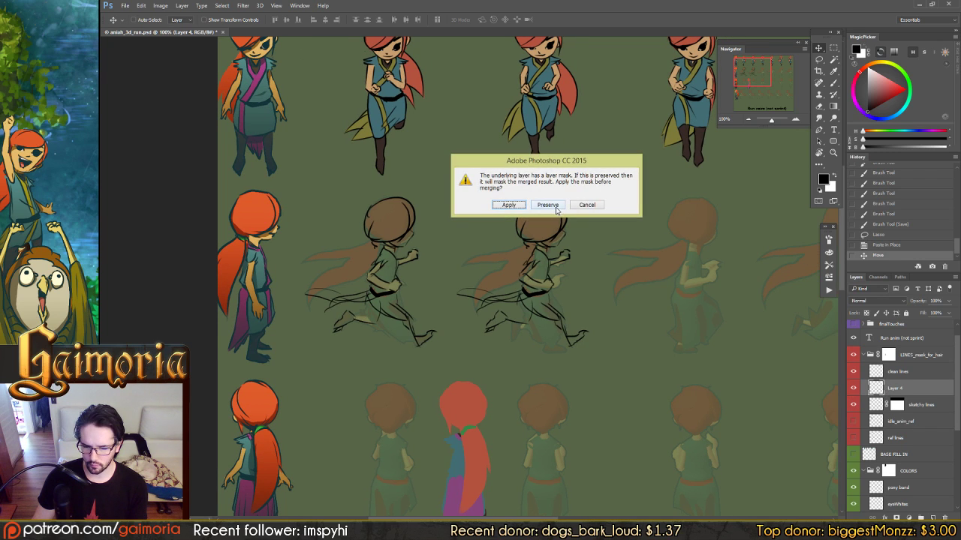
left_click(557, 204)
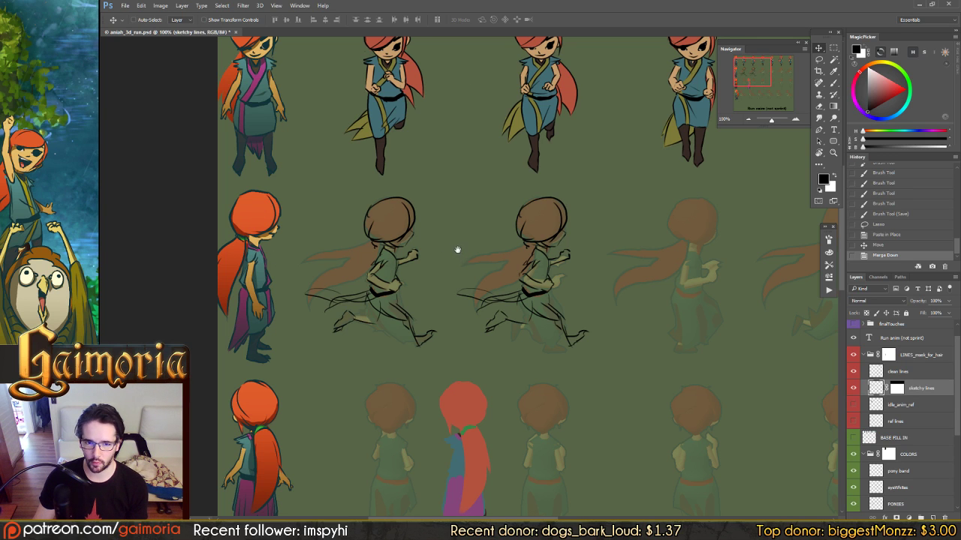
left_click_drag(456, 251, 444, 251)
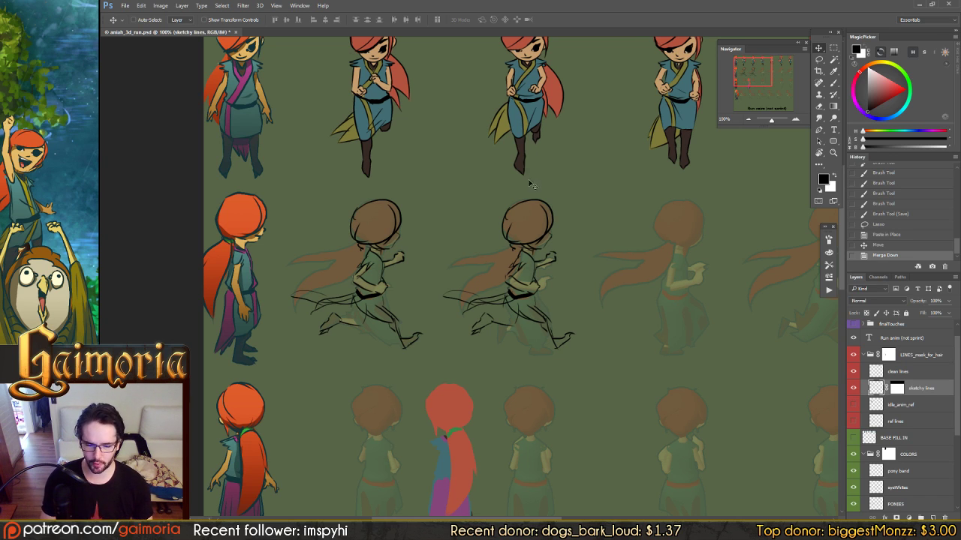
key("b")
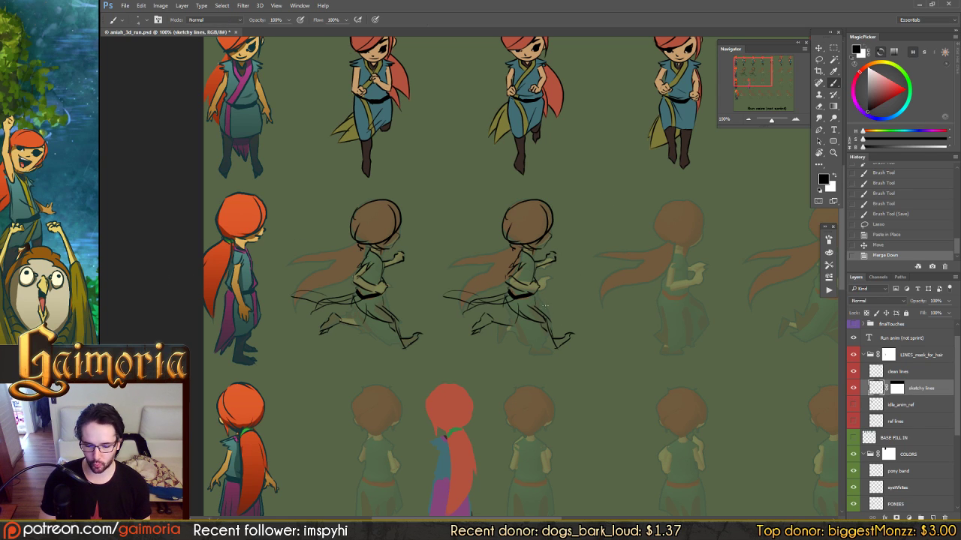
key("l")
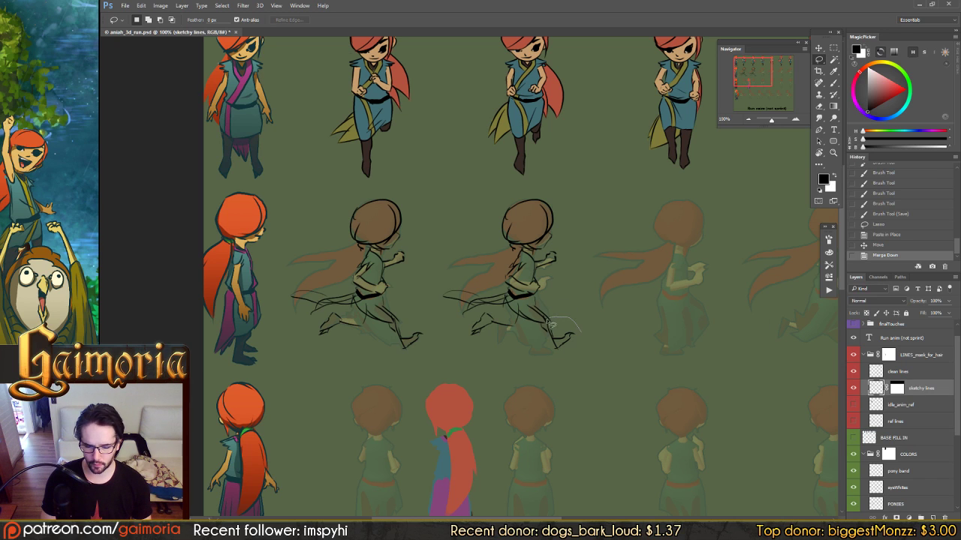
mouse_move(550, 324)
left_mouse_down()
mouse_move(526, 347)
mouse_move(555, 318)
mouse_move(551, 333)
mouse_move(536, 310)
left_mouse_up()
key("ctrl+t")
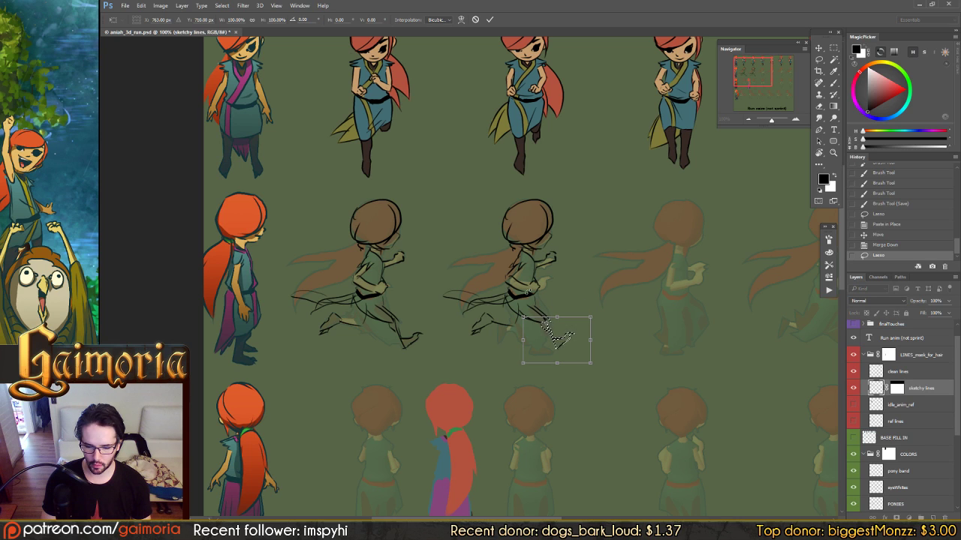
key("Return")
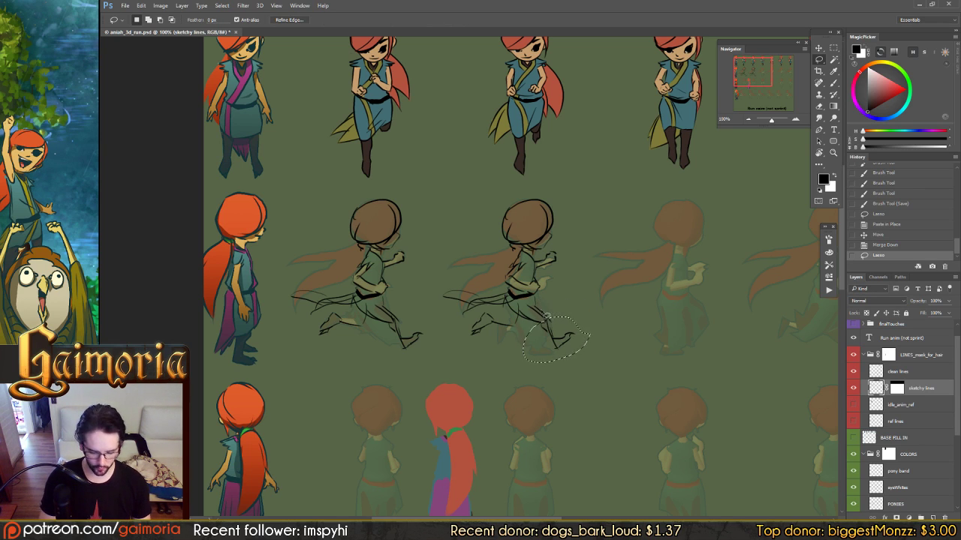
key("ctrl+d")
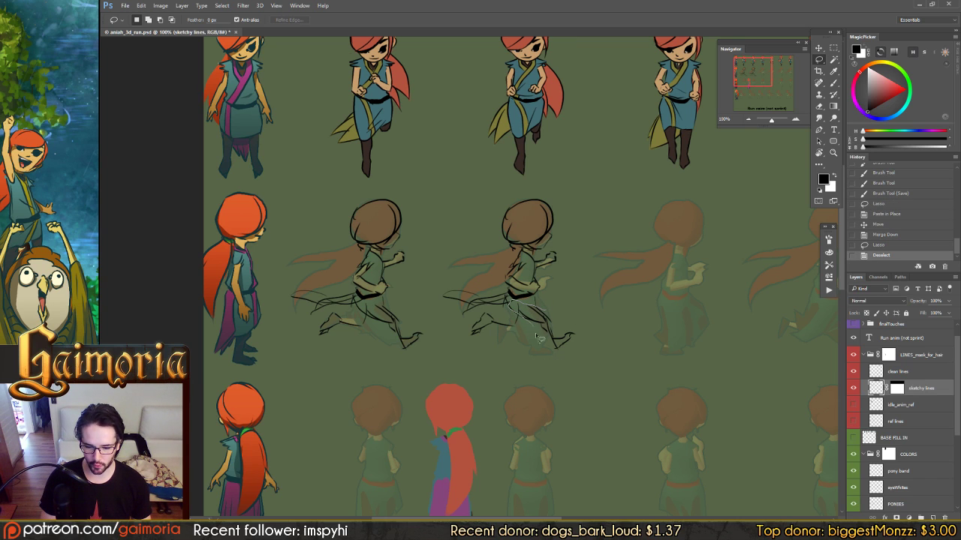
Lasso the copied figure's whole front leg and rotate it down around the hip towards the placeholder's leg with Free Transform
mouse_move(538, 338)
left_mouse_down()
mouse_move(571, 355)
mouse_move(583, 330)
left_mouse_up()
key("ctrl+t")
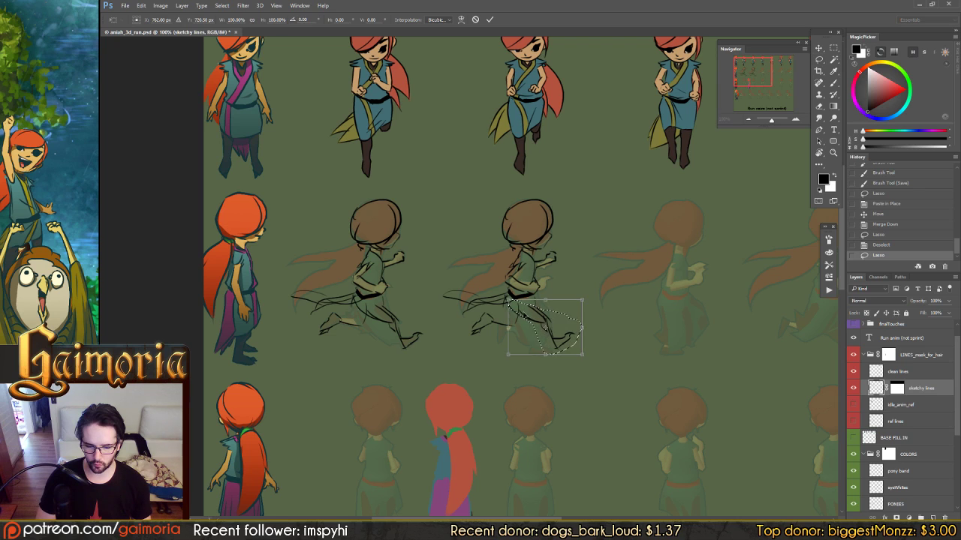
mouse_move(524, 314)
left_mouse_down()
mouse_move(533, 319)
mouse_move(522, 307)
mouse_move(547, 327)
mouse_move(520, 306)
left_mouse_up()
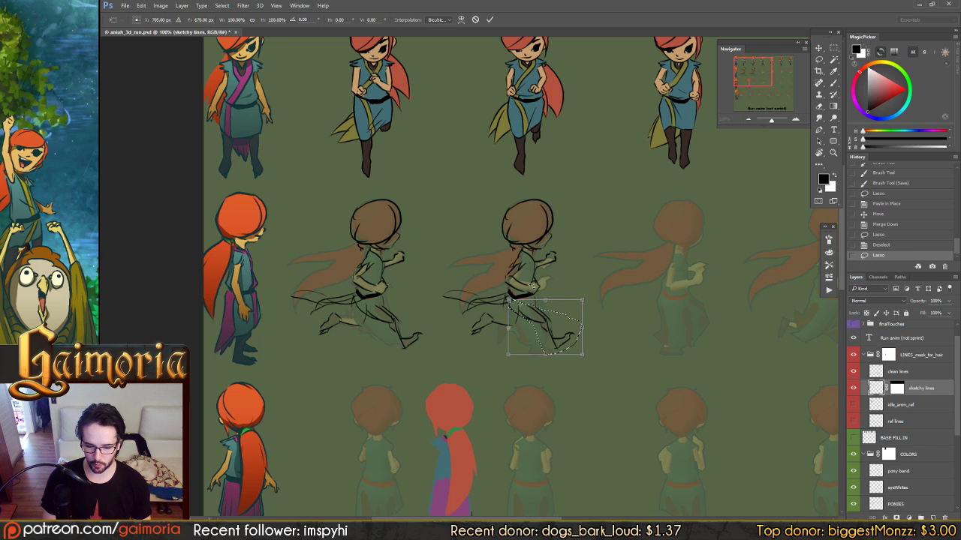
mouse_move(620, 248)
left_mouse_down()
mouse_move(640, 249)
mouse_move(645, 274)
mouse_move(631, 286)
left_mouse_up()
key("Return")
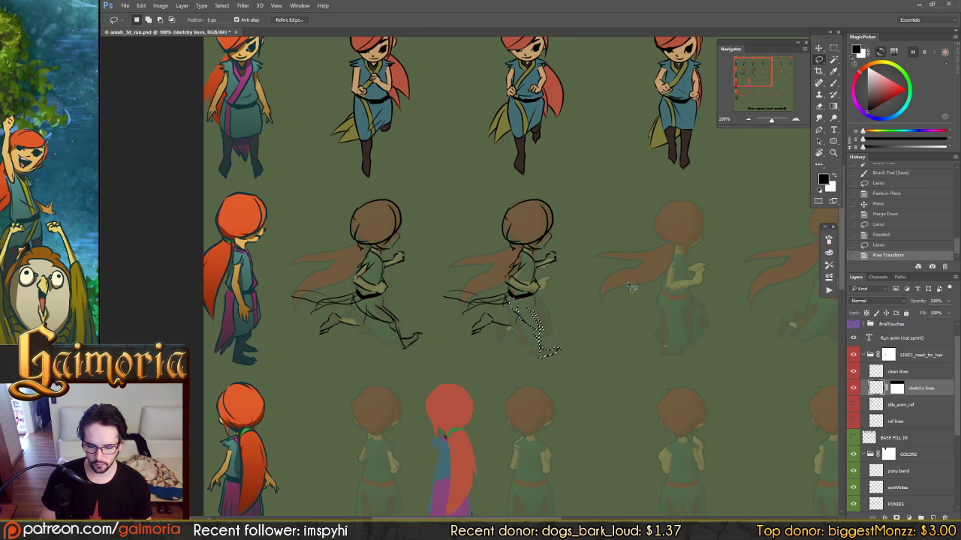
Lasso the copied figure's front lower leg and foot and rotate them about 22.6° clockwise so the foot lies flat
mouse_move(555, 323)
left_mouse_down()
mouse_move(543, 326)
mouse_move(533, 371)
mouse_move(569, 342)
mouse_move(546, 336)
left_mouse_up()
key("ctrl+t")
mouse_move(554, 295)
left_mouse_down()
mouse_move(561, 292)
mouse_move(566, 309)
left_mouse_up()
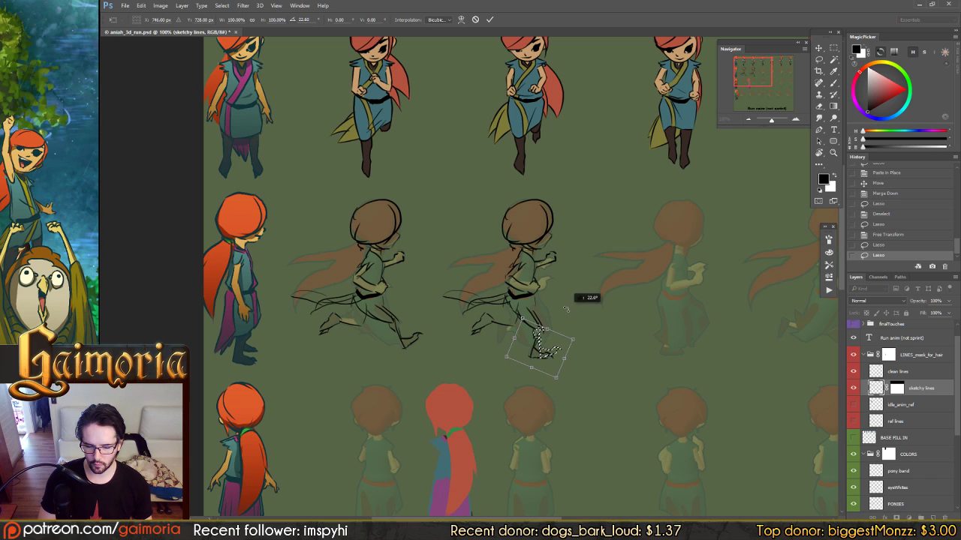
key("Return")
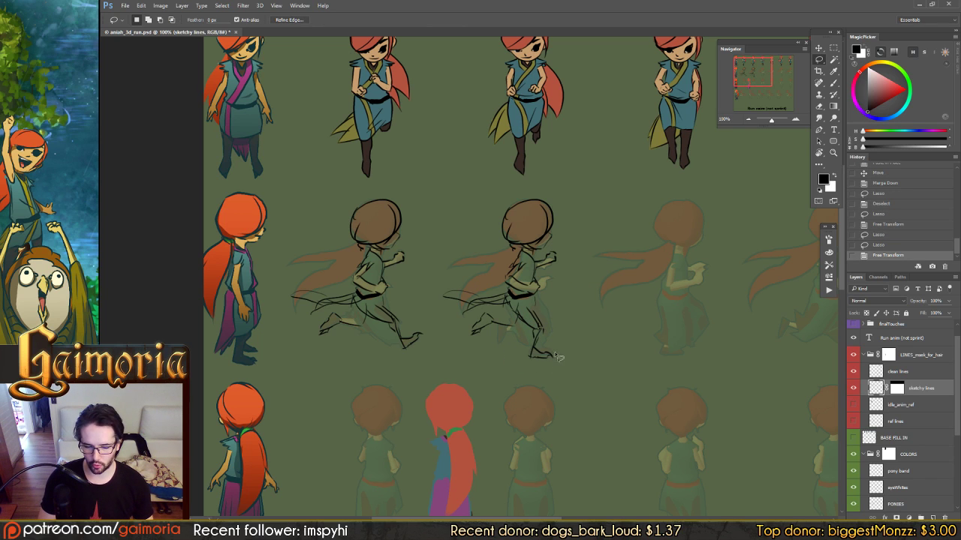
Lasso the second figure's front foot, nudge it up a few pixels to meet the shin, and deselect it
mouse_move(547, 352)
left_mouse_down()
mouse_move(519, 366)
mouse_move(555, 360)
mouse_move(542, 370)
left_mouse_up()
key("c")
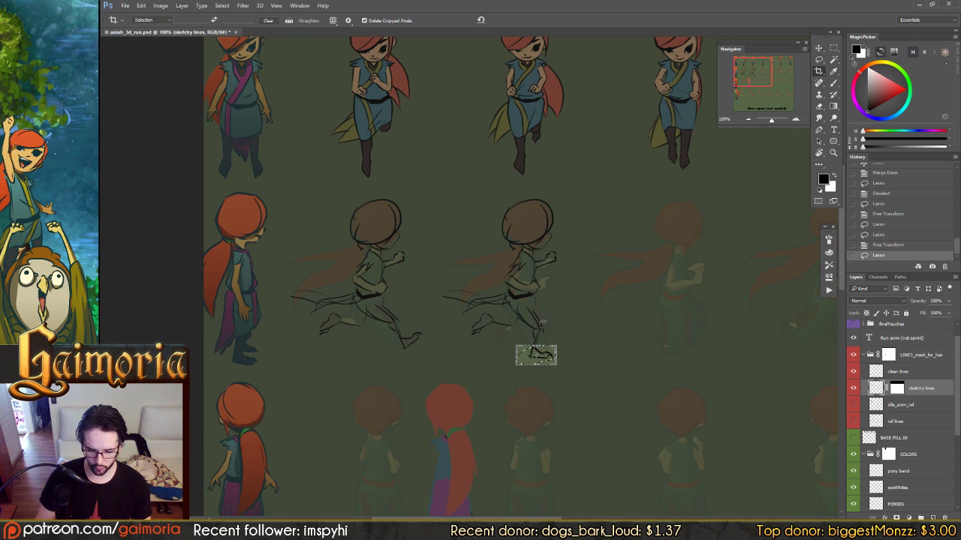
key("Escape")
key("v")
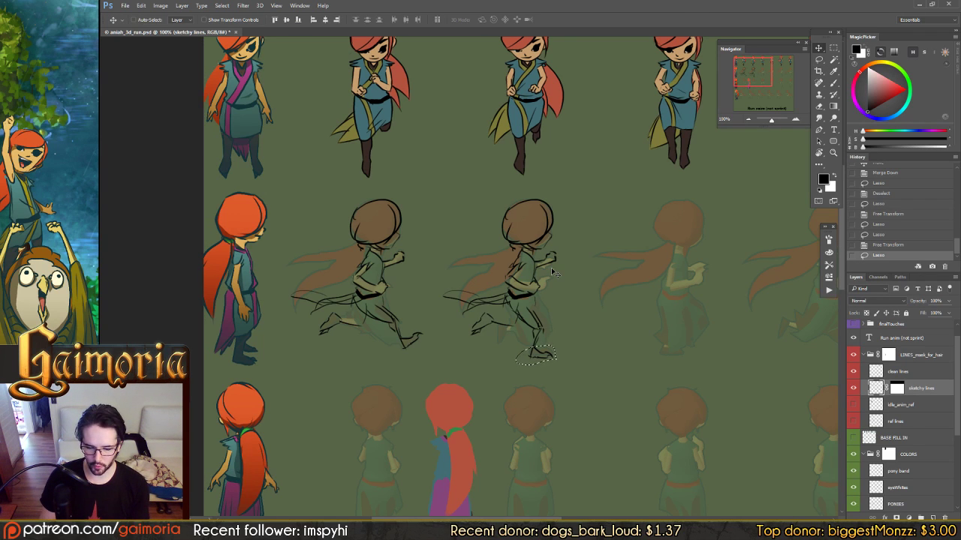
key("Up")
key("Up")
key("Up")
key("Up")
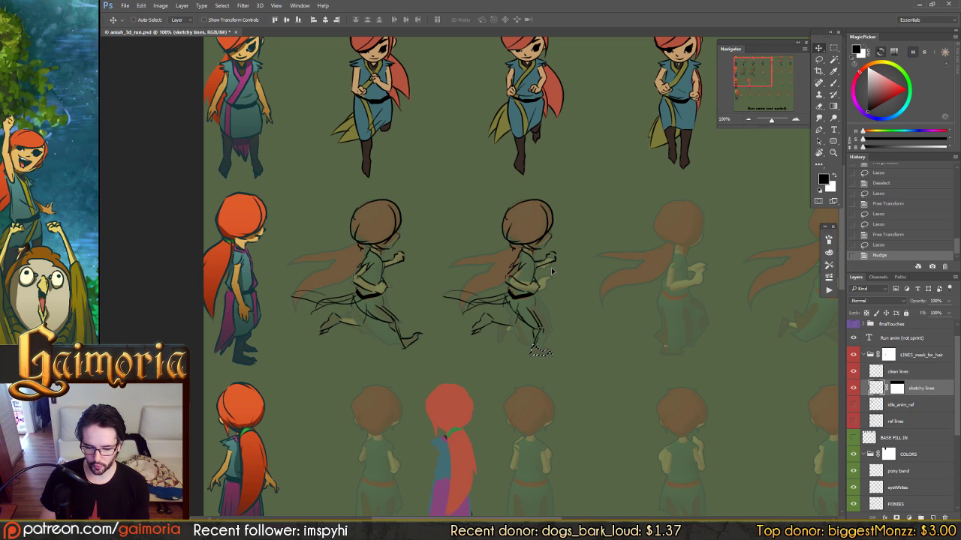
key("ctrl+d")
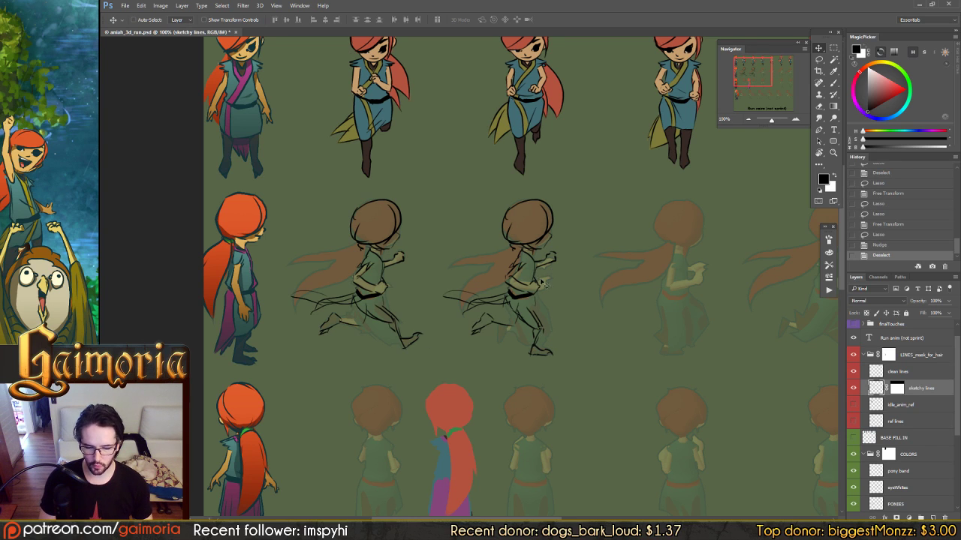
Lasso the second figure's trailing back leg and rotate it about 27.4° counter-clockwise around a pivot near the hip with Free Transform
key("l")
mouse_move(501, 317)
left_mouse_down()
mouse_move(460, 329)
mouse_move(483, 344)
mouse_move(517, 327)
left_mouse_up()
key("ctrl+t")
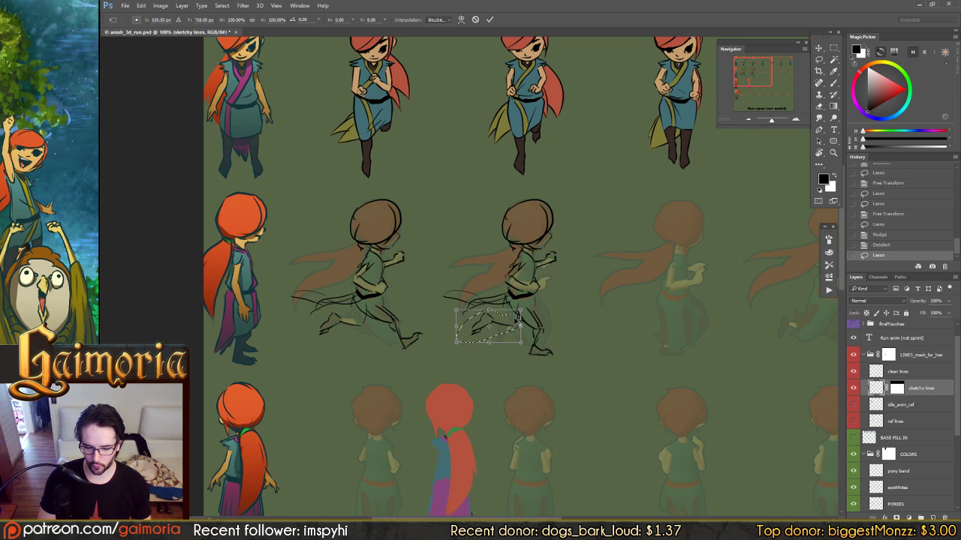
left_click_drag(530, 300, 525, 304)
mouse_move(488, 254)
left_mouse_down()
mouse_move(488, 310)
mouse_move(519, 315)
mouse_move(465, 306)
mouse_move(453, 275)
mouse_move(453, 217)
mouse_move(469, 272)
mouse_move(461, 266)
left_mouse_up()
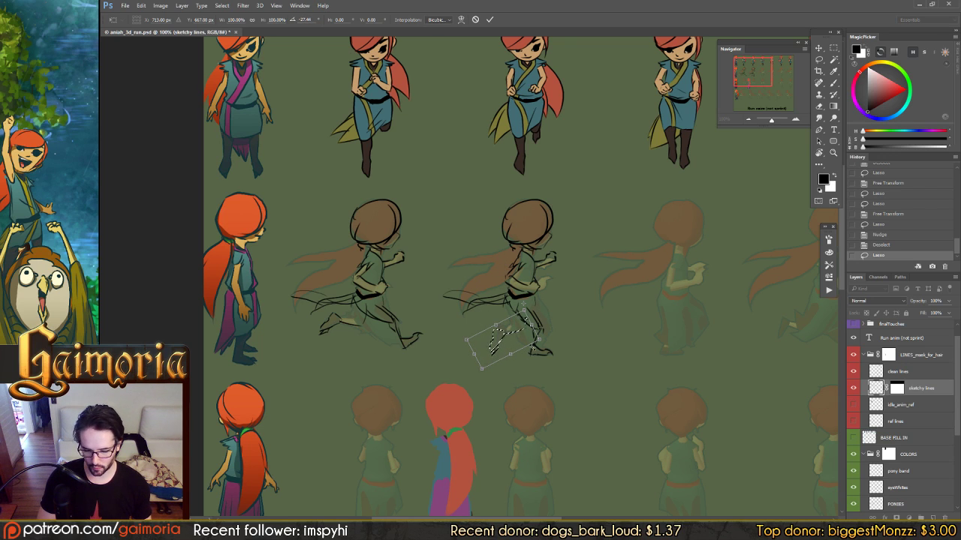
key("Return")
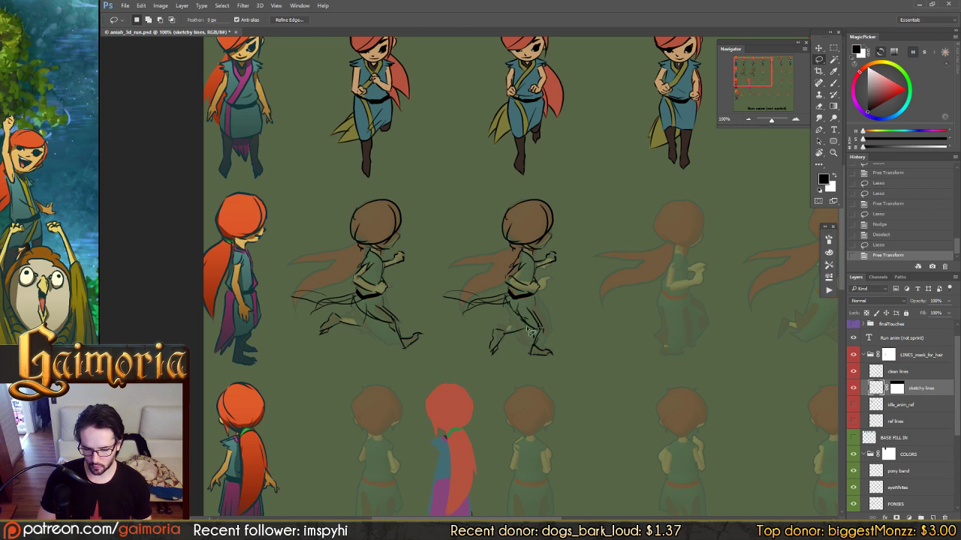
Lasso the second figure's back lower leg with its foot and rotate it slightly clockwise with Free Transform
mouse_move(490, 370)
left_mouse_down()
mouse_move(534, 323)
mouse_move(530, 330)
left_mouse_up()
key("ctrl+t")
left_click_drag(460, 284, 481, 287)
key("Return")
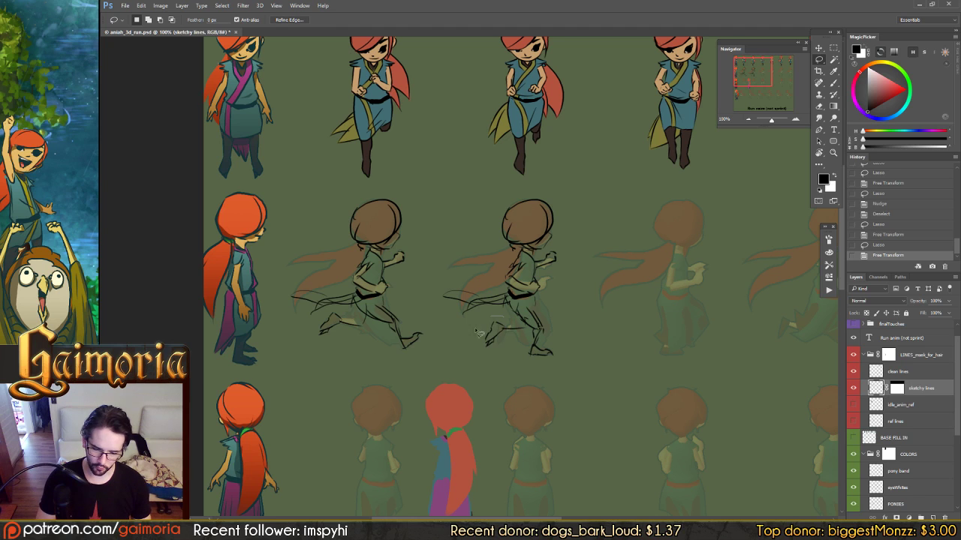
Lasso the second figure's back foot, rotate it about 17.4° counter-clockwise, shift it slightly towards the leg, and deselect it
left_click_drag(508, 331, 489, 343)
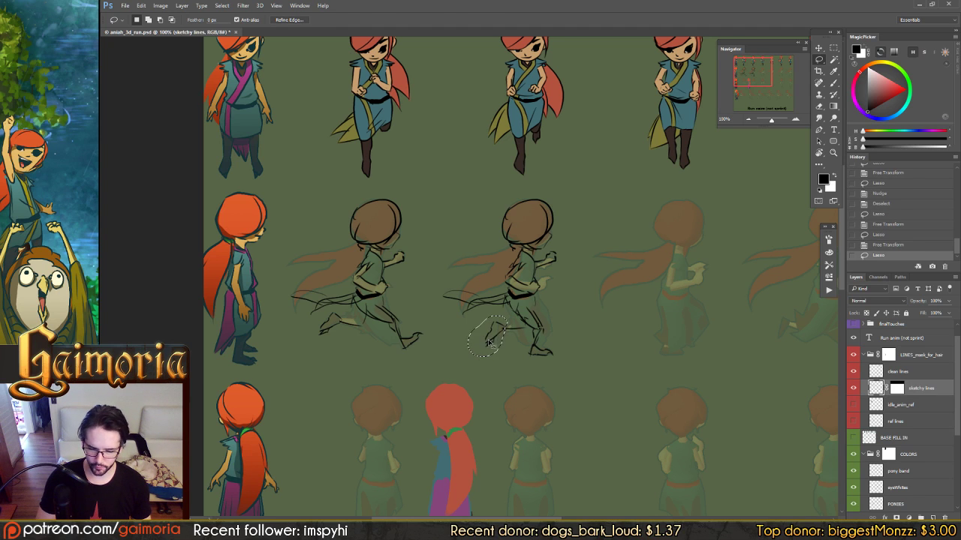
key("ctrl+t")
mouse_move(470, 293)
left_mouse_down()
mouse_move(465, 276)
mouse_move(470, 314)
mouse_move(467, 288)
mouse_move(468, 297)
mouse_move(458, 284)
mouse_move(458, 295)
left_mouse_up()
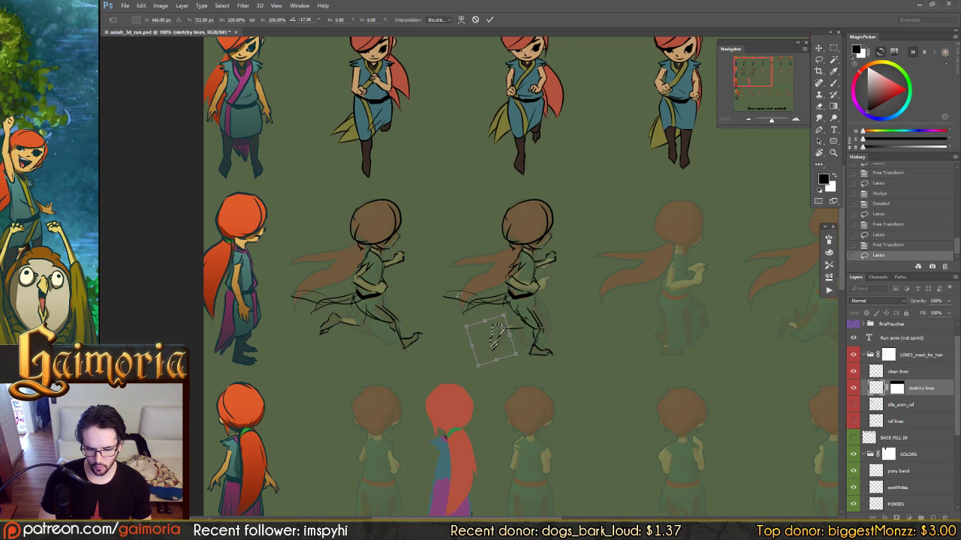
mouse_move(491, 333)
left_mouse_down()
mouse_move(511, 315)
mouse_move(495, 330)
left_mouse_up()
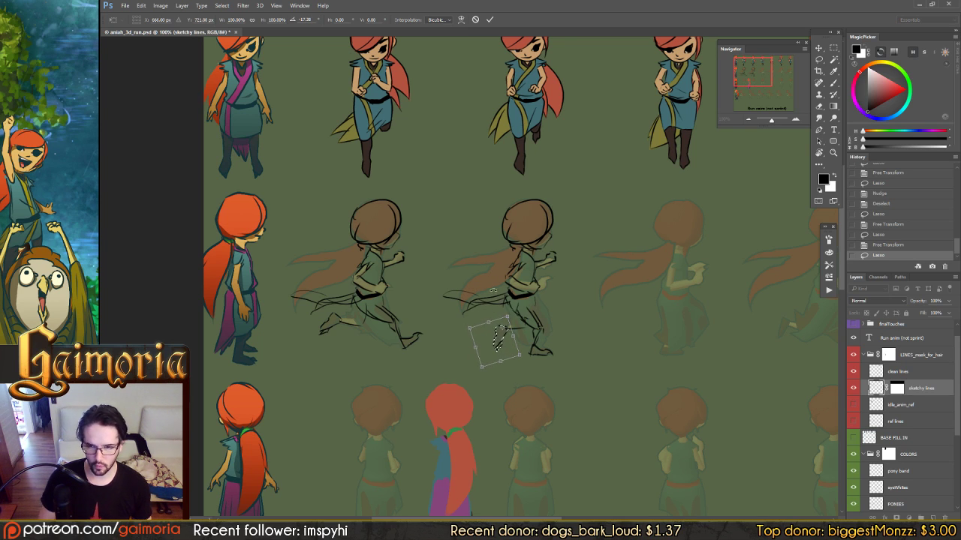
key("Return")
key("ctrl+d")
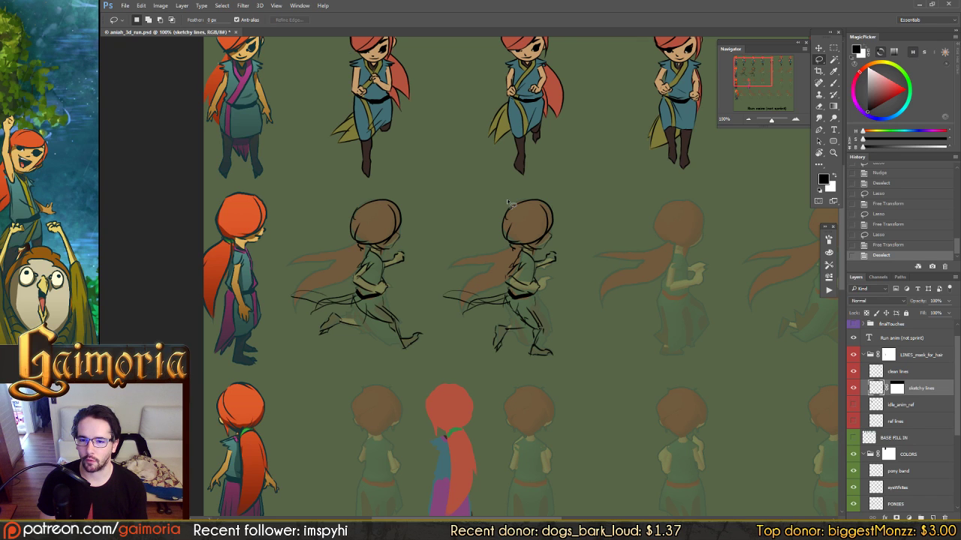
Add a small brush touch-up, then lasso the second figure's near arm and rotate it about 18° counter-clockwise with Free Transform
key("b")
left_click(173, 315)
left_click_drag(174, 315, 190, 304)
key("l")
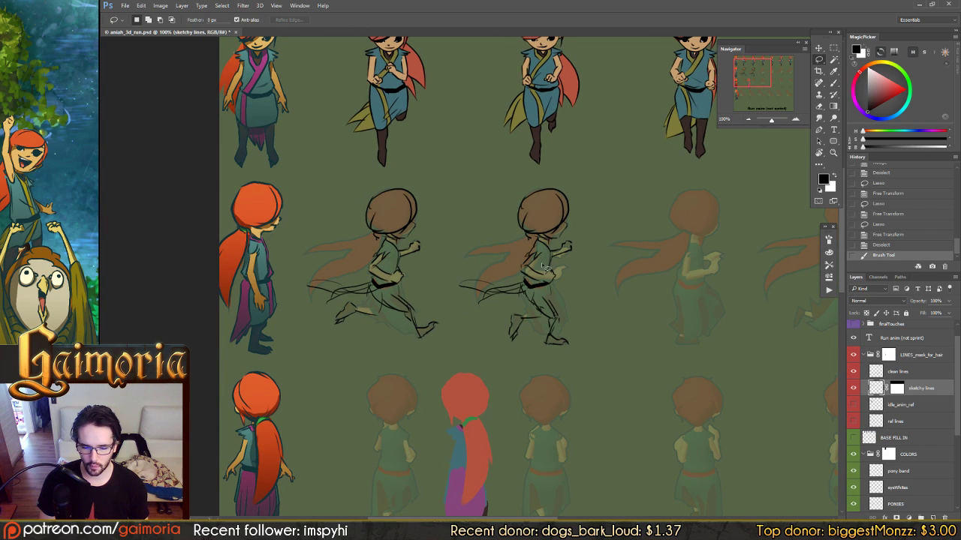
mouse_move(548, 259)
left_mouse_down()
mouse_move(514, 271)
mouse_move(555, 290)
mouse_move(565, 281)
mouse_move(546, 260)
left_mouse_up()
key("ctrl+t")
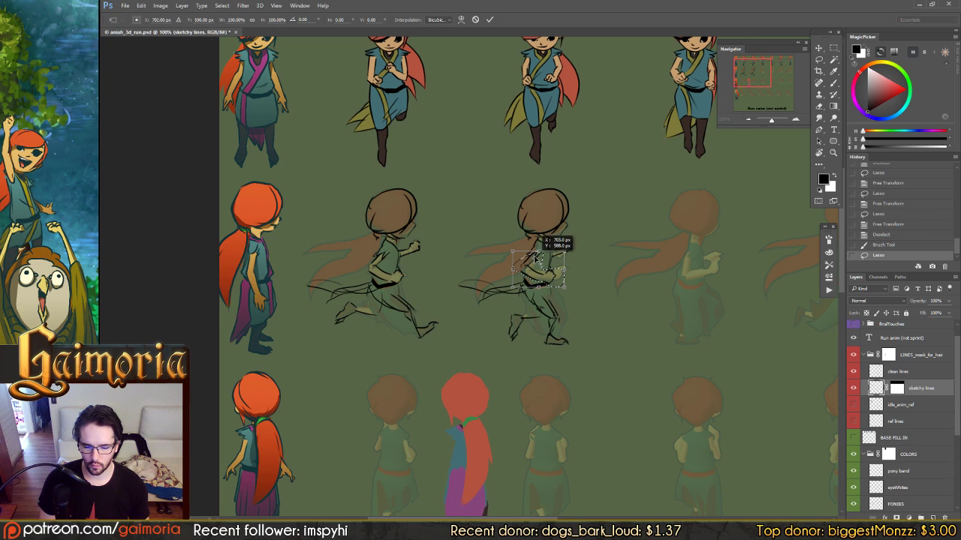
left_click_drag(499, 196, 505, 231)
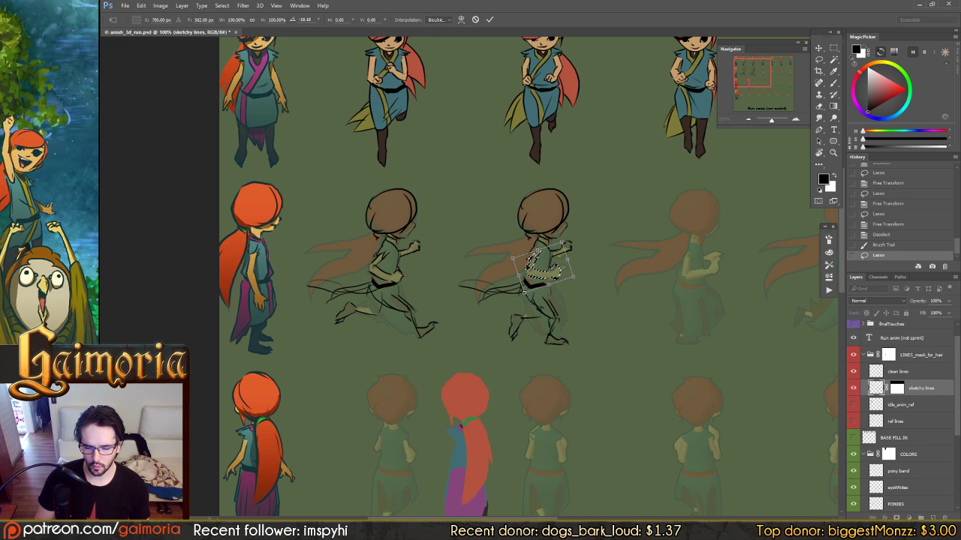
key("Return")
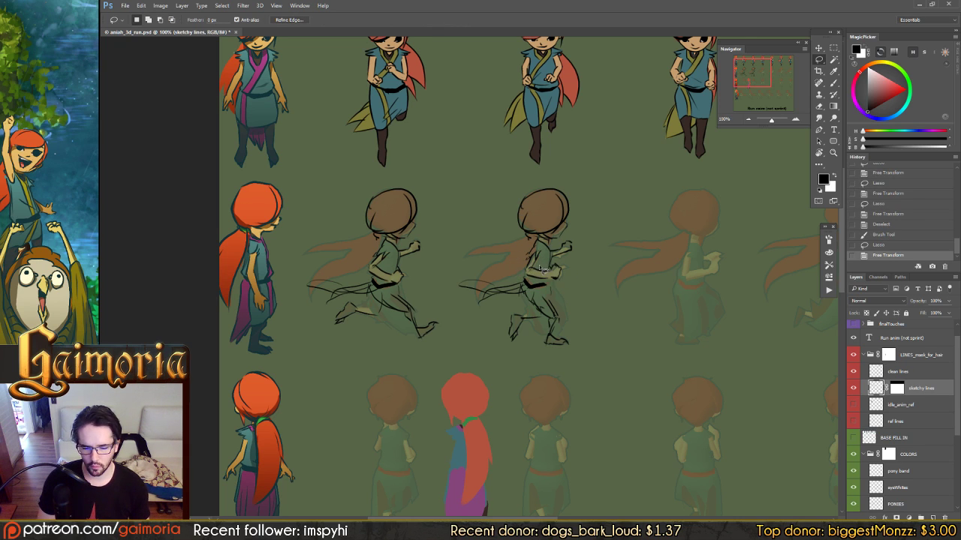
Lasso the second figure's near forearm and hand and rotate them slightly clockwise around the elbow with Free Transform
mouse_move(530, 271)
left_mouse_down()
mouse_move(529, 284)
mouse_move(556, 289)
mouse_move(567, 272)
mouse_move(531, 272)
left_mouse_up()
key("ctrl+t")
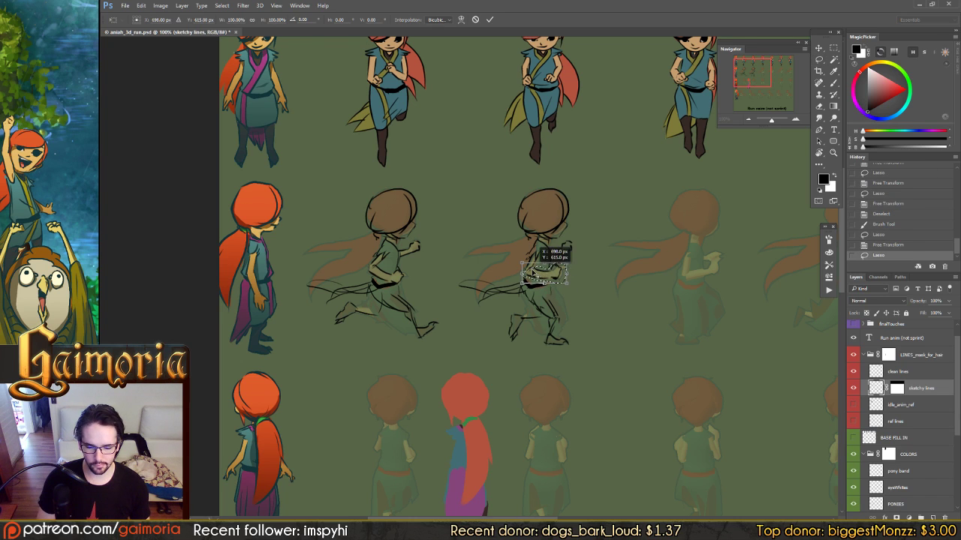
left_click_drag(503, 231, 505, 227)
key("Return")
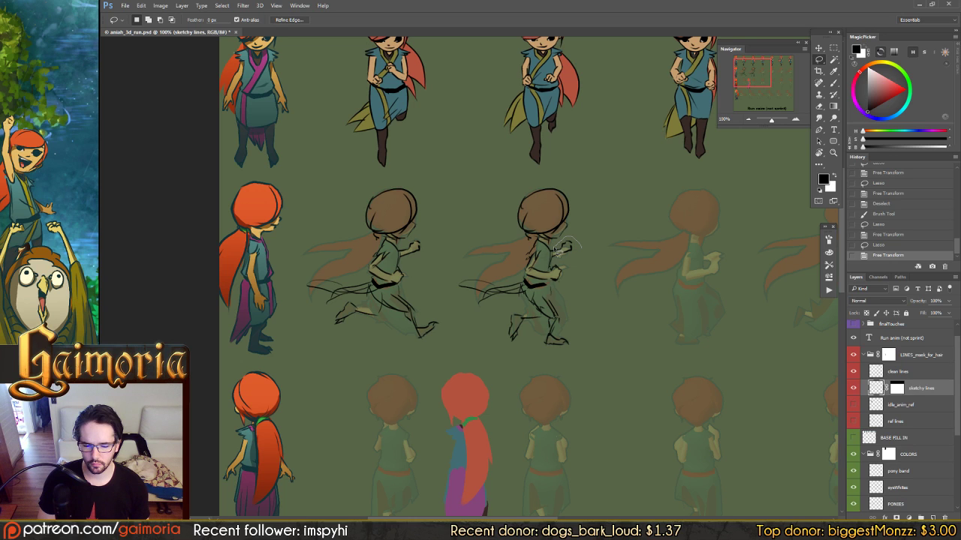
Lasso the second figure's far forearm and hand, move it closer to the chest, rotate it about 27° clockwise, and deselect it
mouse_move(556, 255)
left_mouse_down()
mouse_move(568, 263)
mouse_move(578, 230)
left_mouse_up()
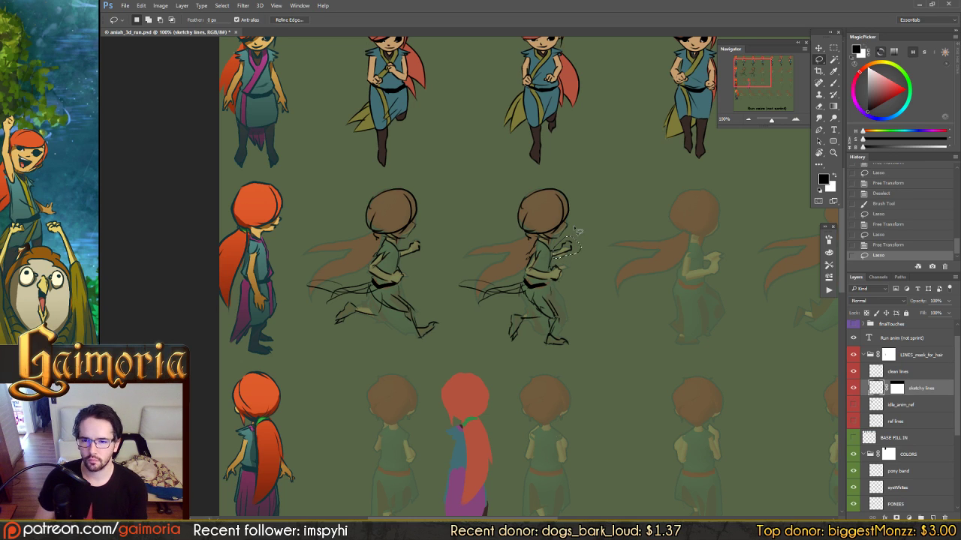
key("v")
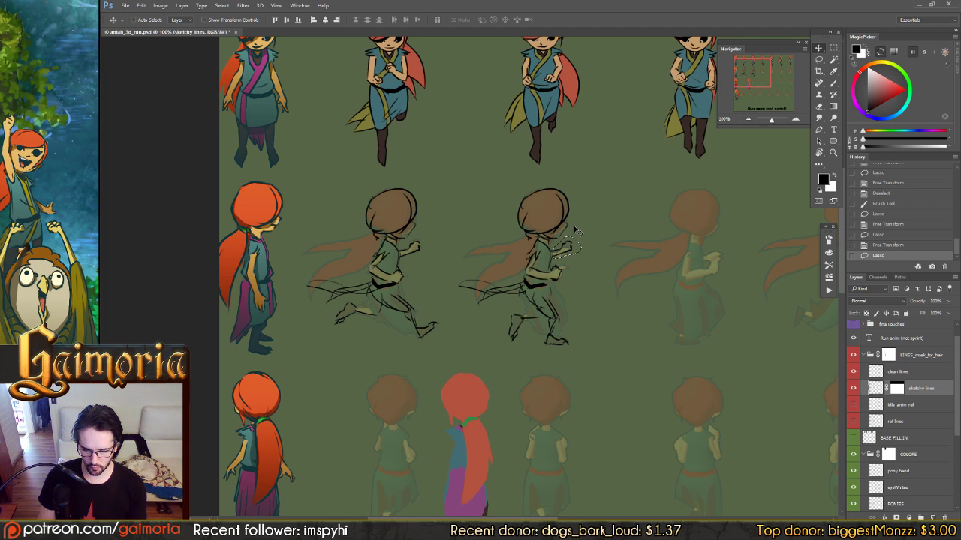
key("Left")
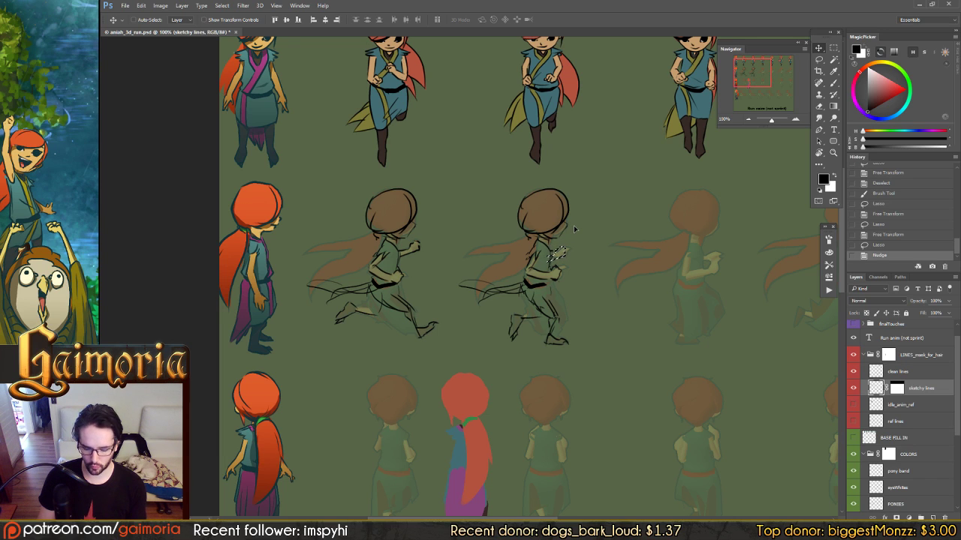
key("ctrl+t")
left_click_drag(595, 214, 643, 223)
key("Up")
key("Up")
key("Up")
key("Up")
key("Up")
key("Left")
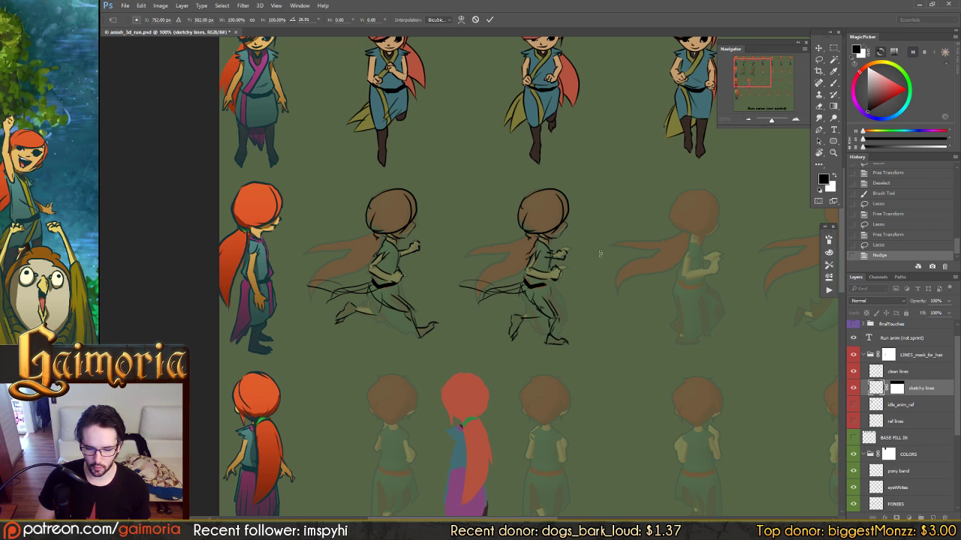
key("Down")
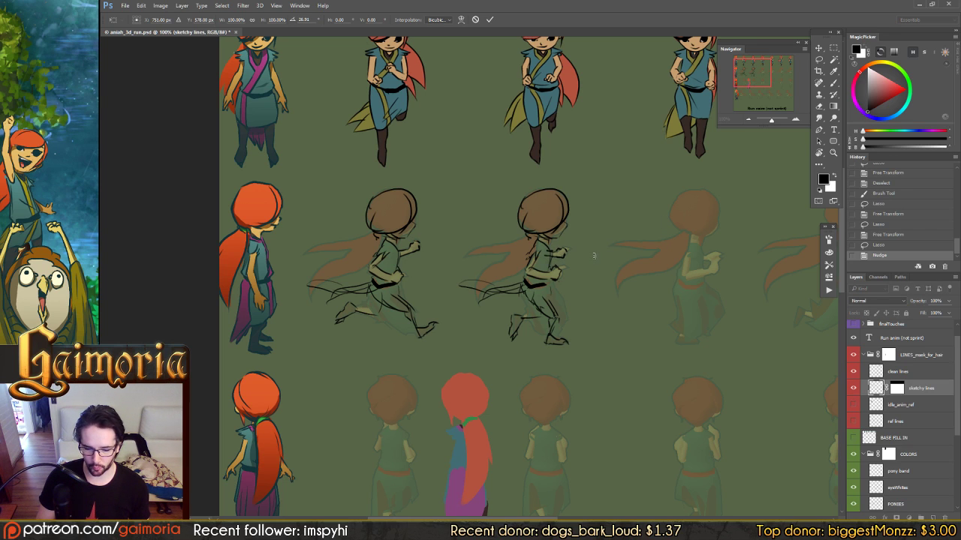
key("Return")
key("ctrl+d")
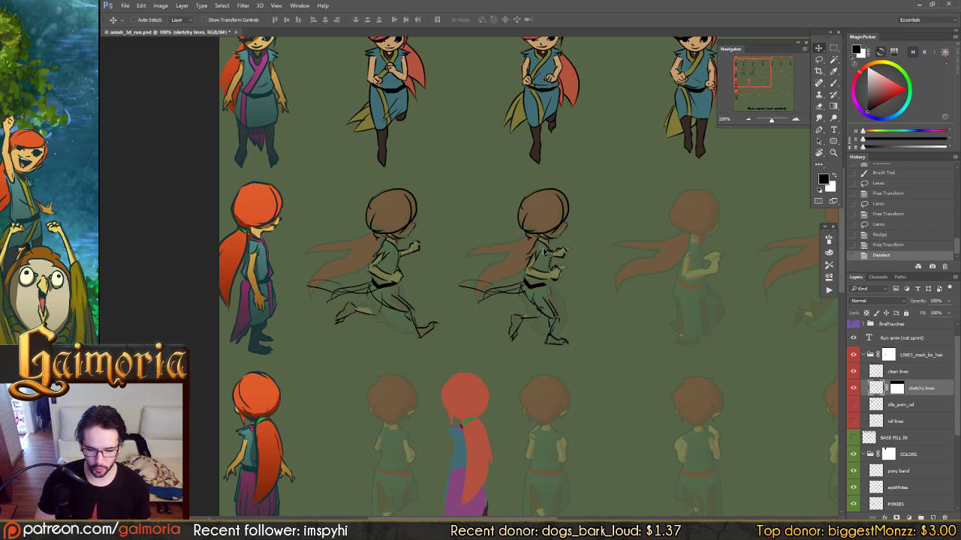
Erase the stray line by the second figure's far arm and the flowing cloth lines trailing behind its waist
key("e")
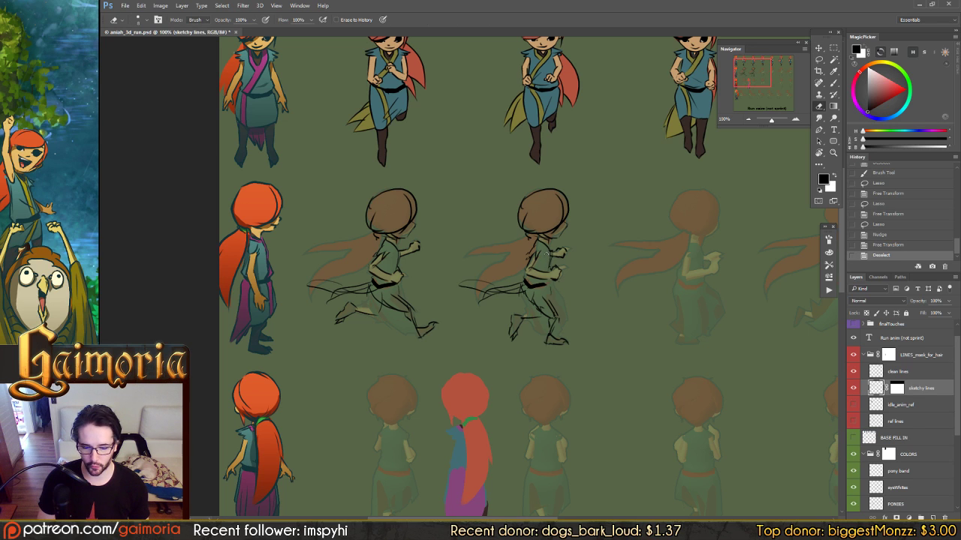
left_click(546, 256)
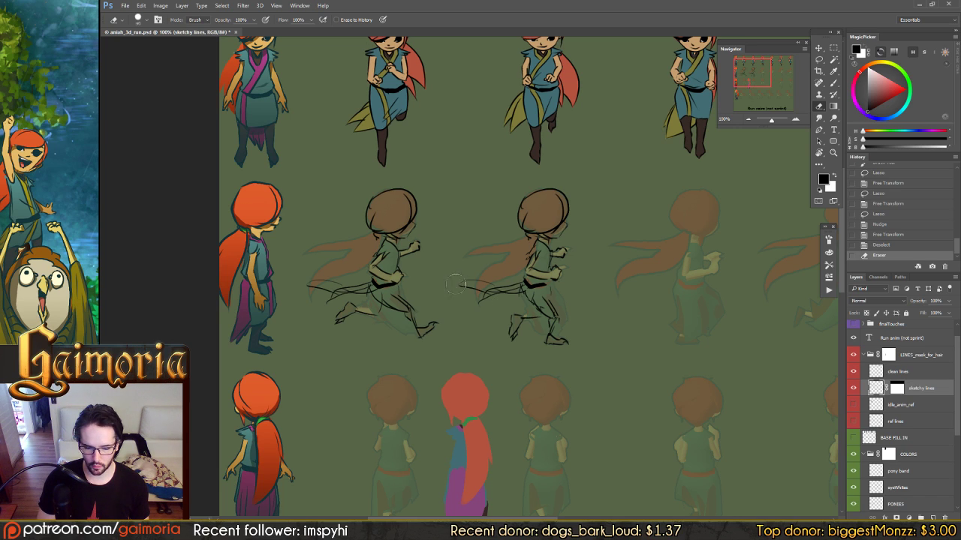
mouse_move(484, 284)
left_mouse_down()
mouse_move(521, 288)
mouse_move(515, 263)
mouse_move(551, 316)
mouse_move(536, 306)
left_mouse_up()
Brush new cloth lines curving down and back from the second figure's waist, undoing and redrawing strokes until the drooping shape fits
key("b")
key("ctrl+z")
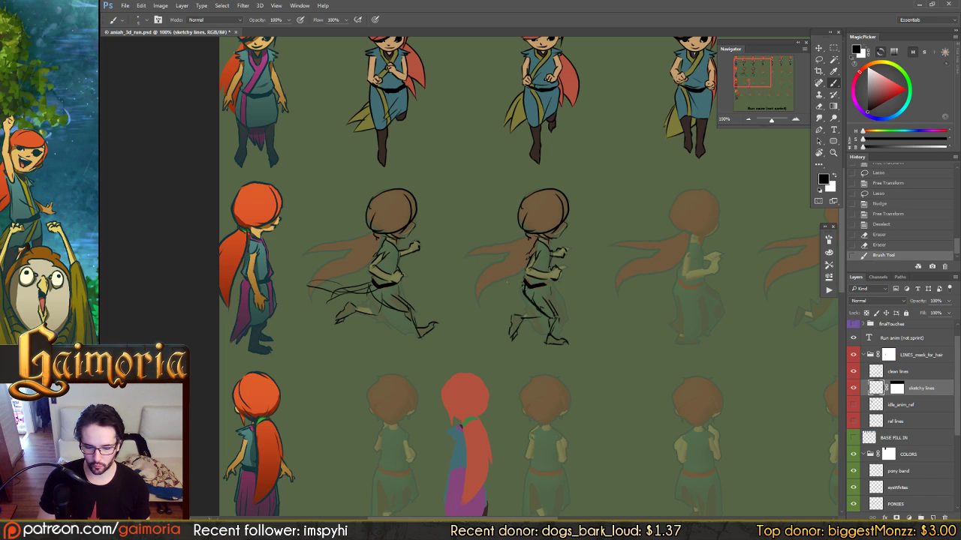
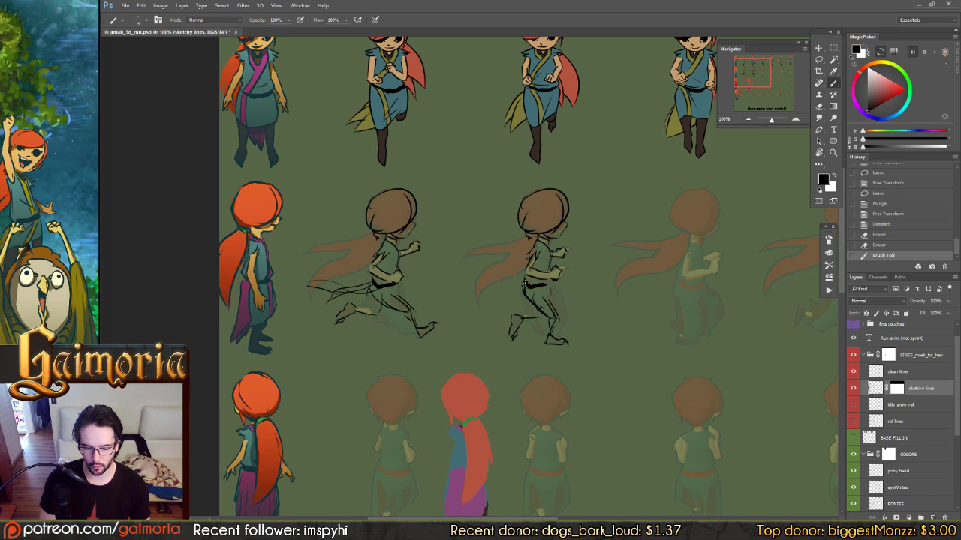
key("ctrl+z")
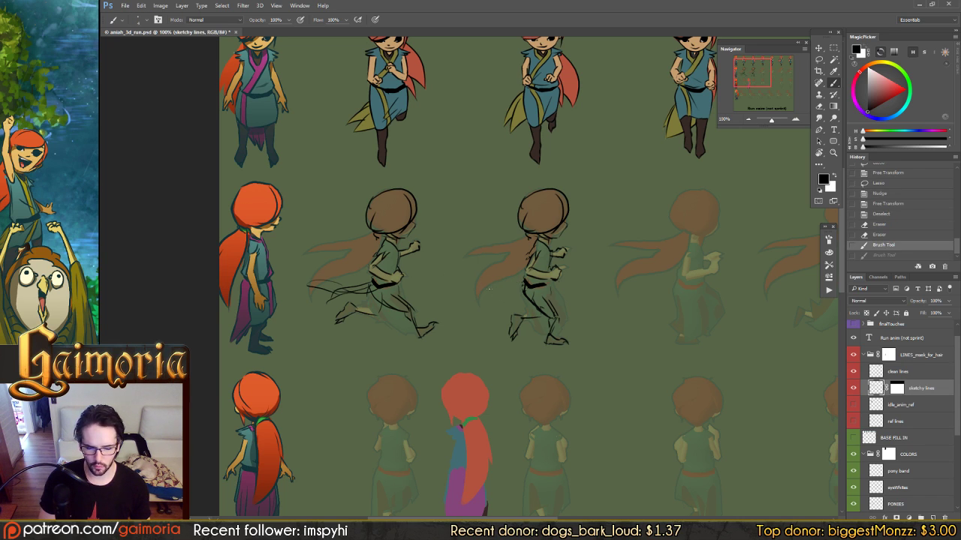
left_click_drag(484, 297, 523, 286)
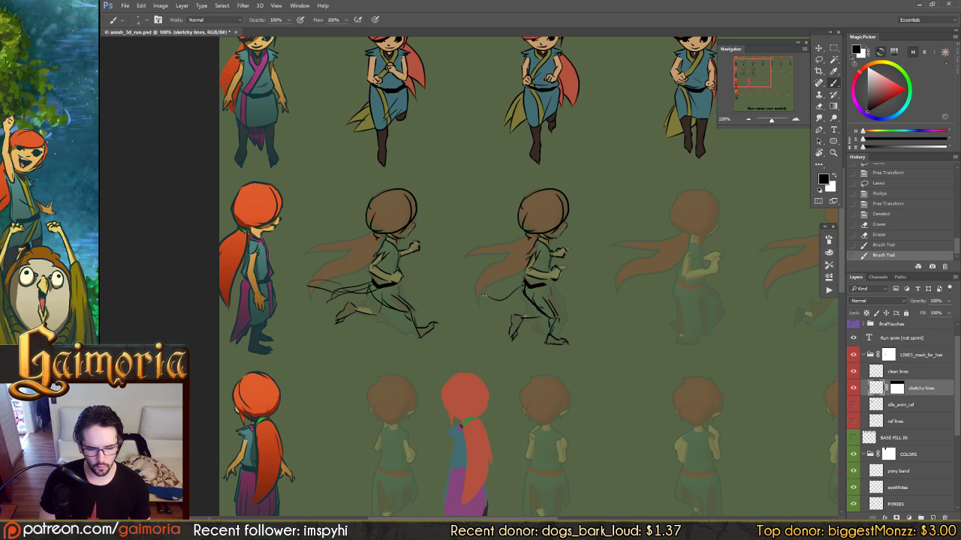
left_click_drag(486, 295, 535, 287)
key("ctrl+z")
key("ctrl+z")
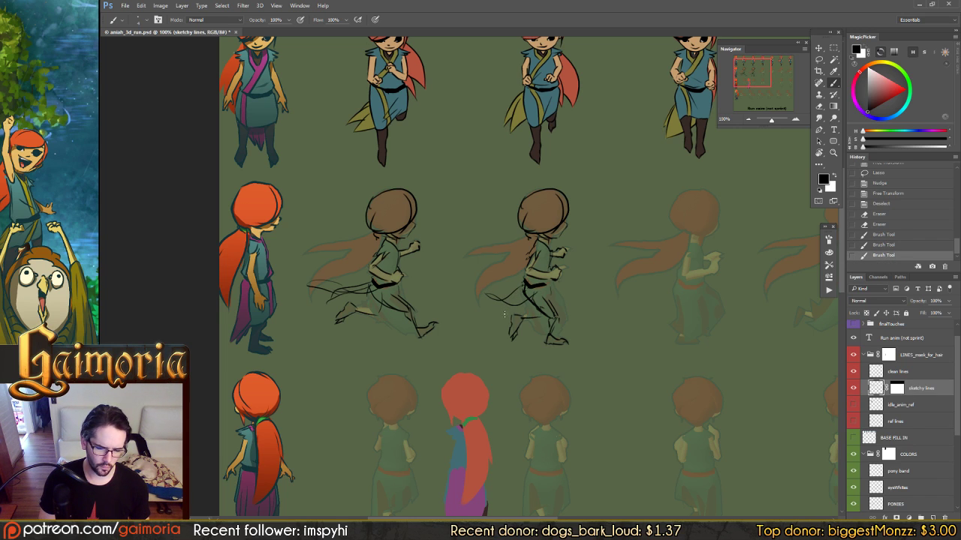
key("ctrl+z")
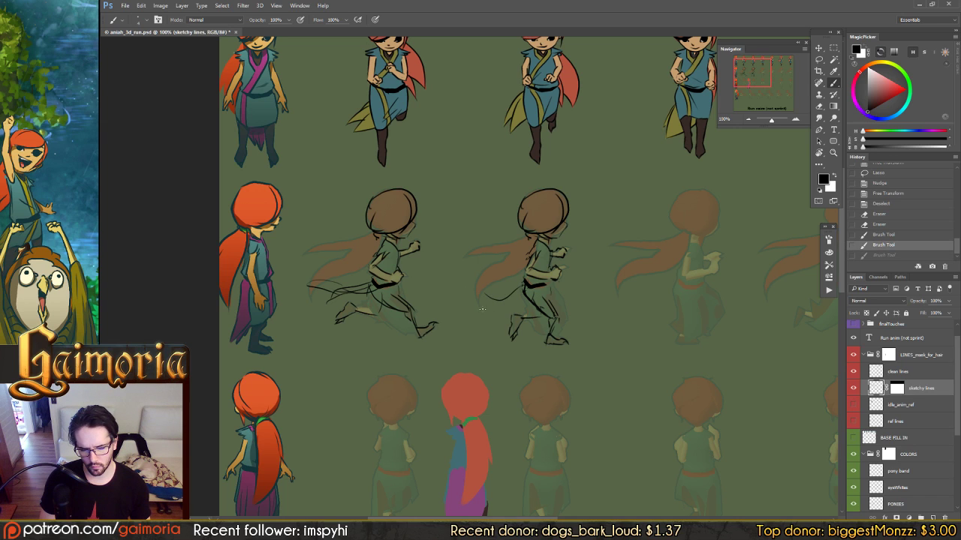
left_click_drag(483, 296, 525, 285)
key("ctrl+z")
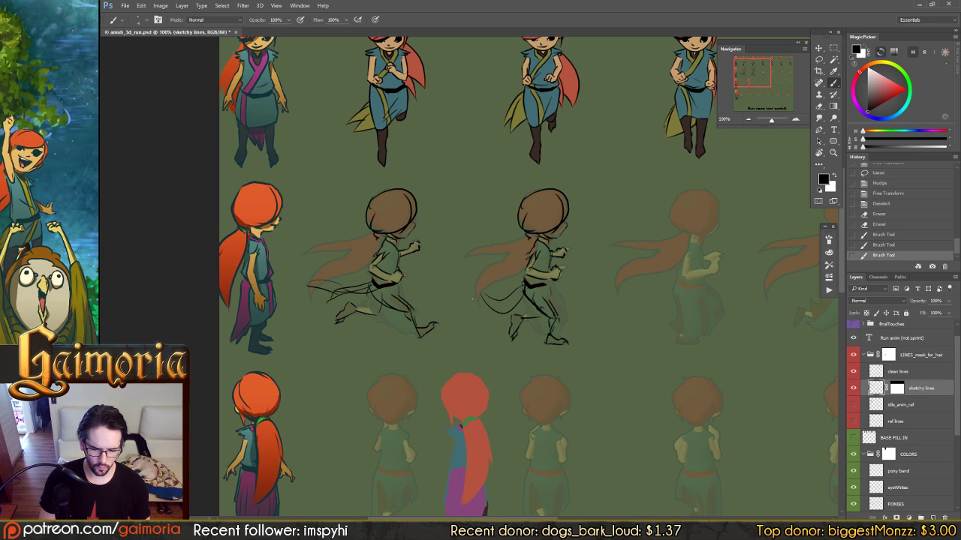
mouse_move(472, 299)
left_mouse_down()
mouse_move(525, 297)
mouse_move(481, 309)
mouse_move(471, 302)
mouse_move(492, 313)
mouse_move(523, 289)
left_mouse_up()
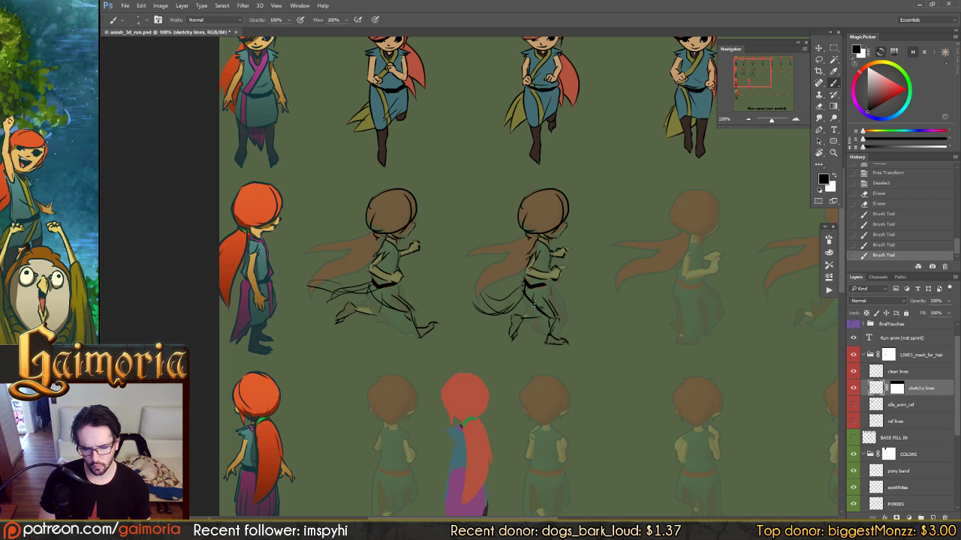
mouse_move(581, 281)
left_mouse_down()
mouse_move(521, 279)
mouse_move(595, 270)
left_mouse_up()
key("l")
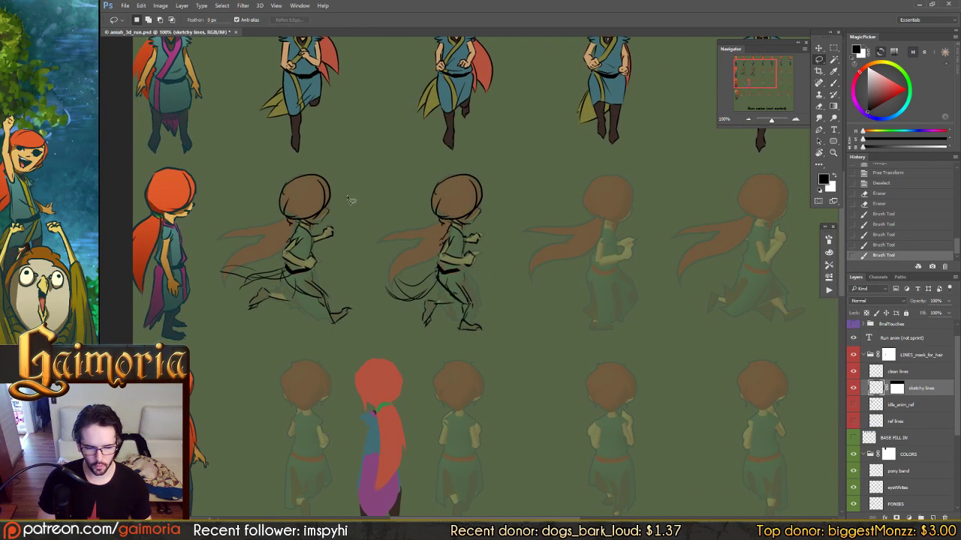
Duplicate the first figure's sketch onto the third placeholder, aligning it with the head, and save the file
mouse_move(348, 178)
left_mouse_down()
mouse_move(234, 199)
mouse_move(209, 286)
mouse_move(345, 335)
mouse_move(362, 271)
mouse_move(347, 243)
mouse_move(353, 195)
left_mouse_up()
key("v")
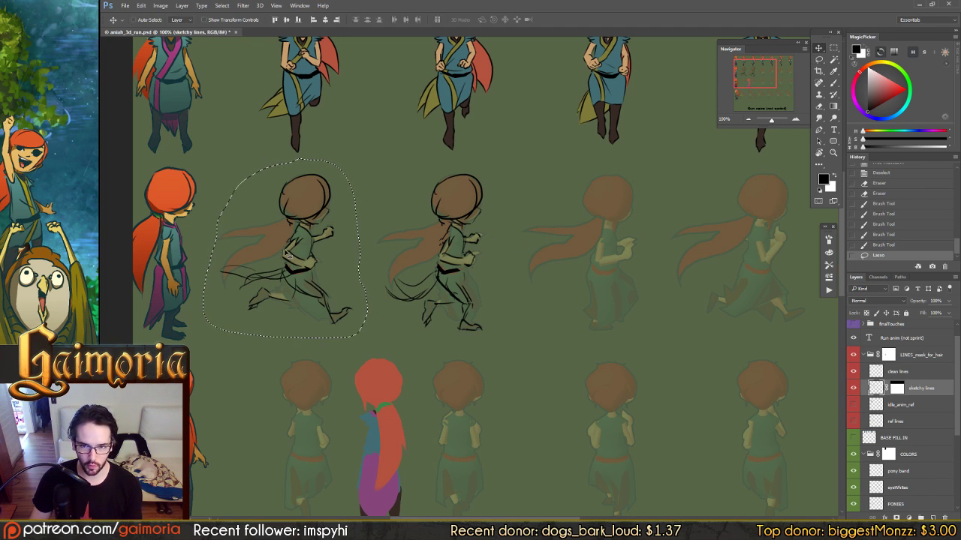
mouse_move(306, 263)
left_mouse_down()
mouse_move(628, 268)
mouse_move(606, 266)
left_mouse_up()
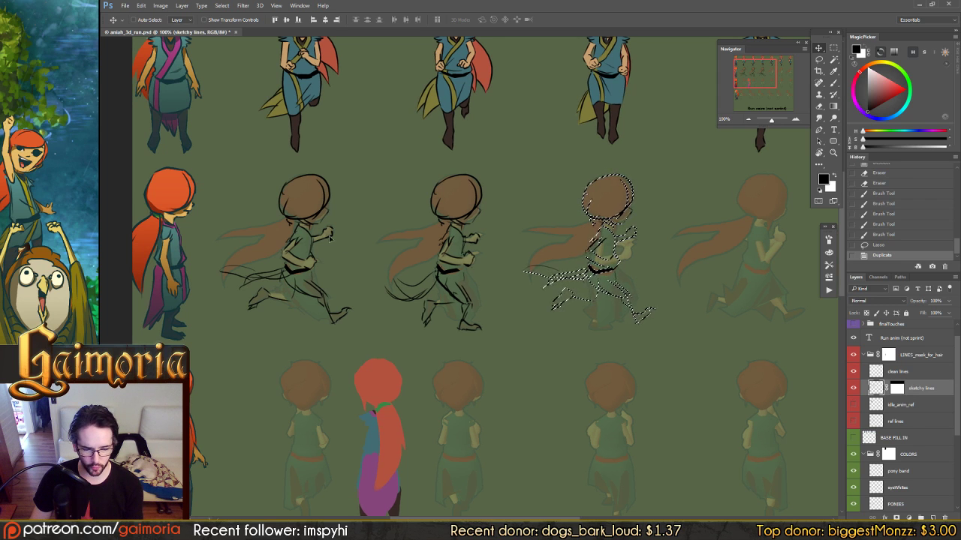
left_click_drag(430, 239, 377, 240)
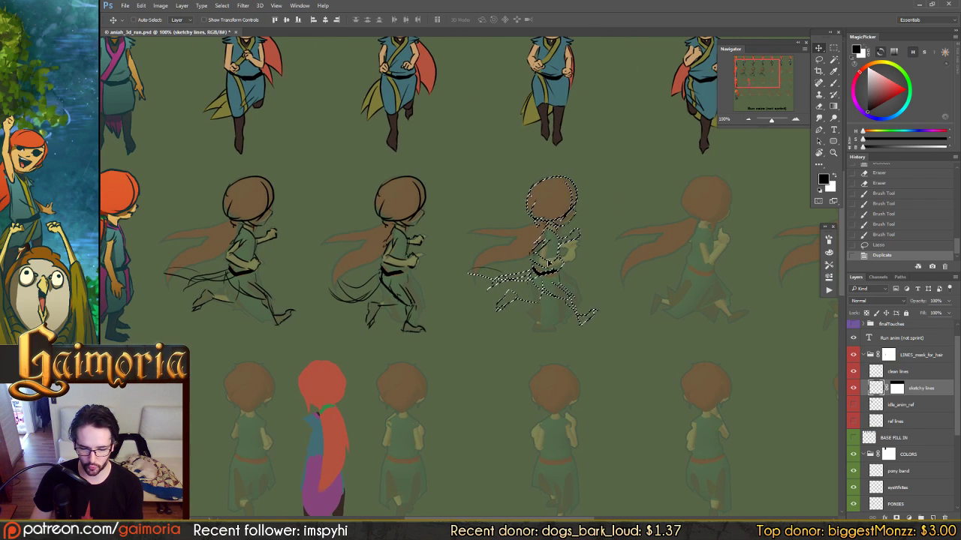
mouse_move(552, 262)
left_mouse_down()
mouse_move(563, 241)
mouse_move(557, 251)
left_mouse_up()
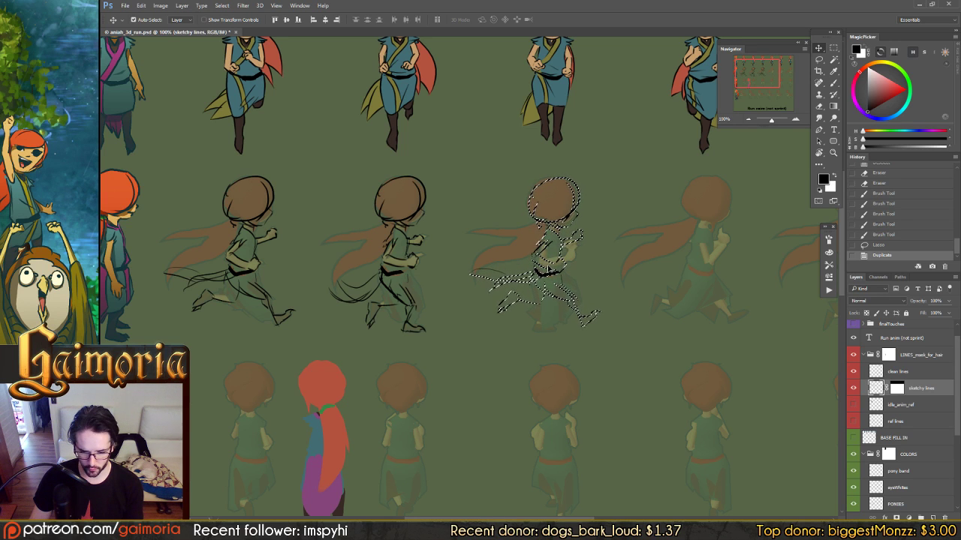
key("ctrl+z")
mouse_move(308, 267)
left_mouse_down()
mouse_move(333, 257)
mouse_move(555, 264)
left_mouse_up()
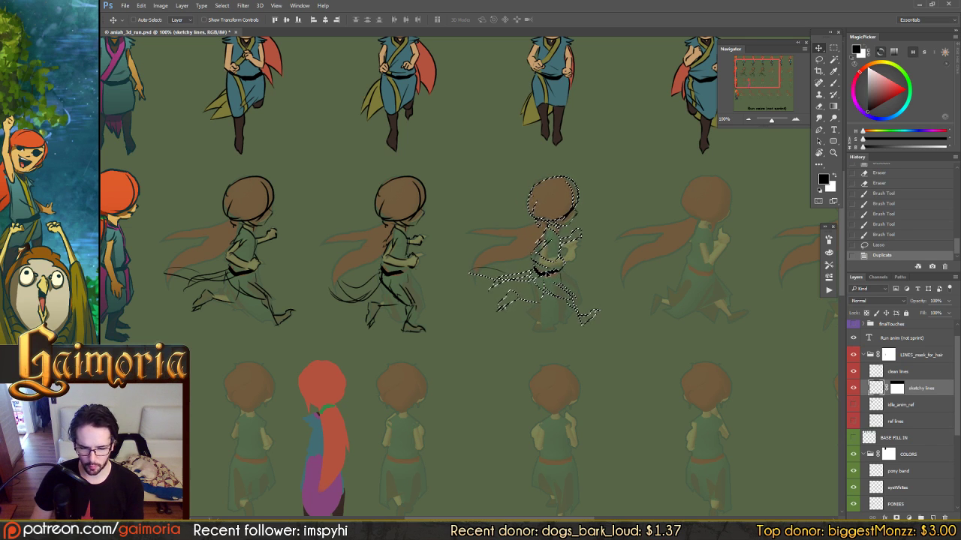
key("ctrl+d")
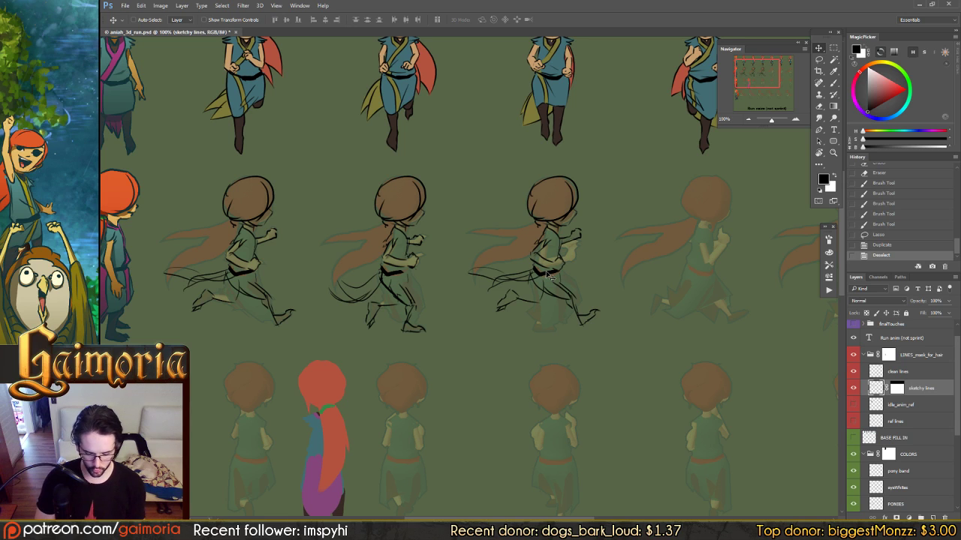
key("b")
key("ctrl+s")
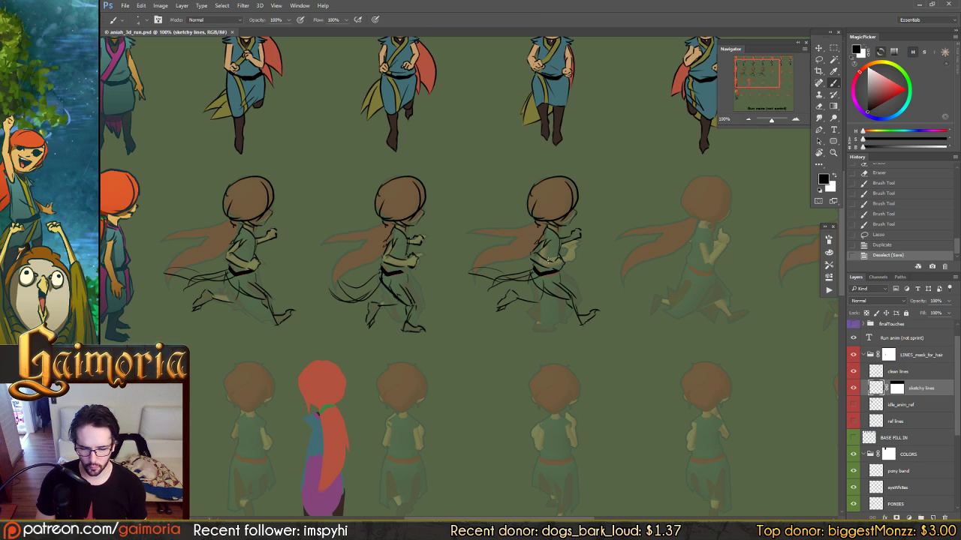
Lasso the third figure's near arm and rotate it about 31° counterclockwise around the shoulder with Free Transform
key("l")
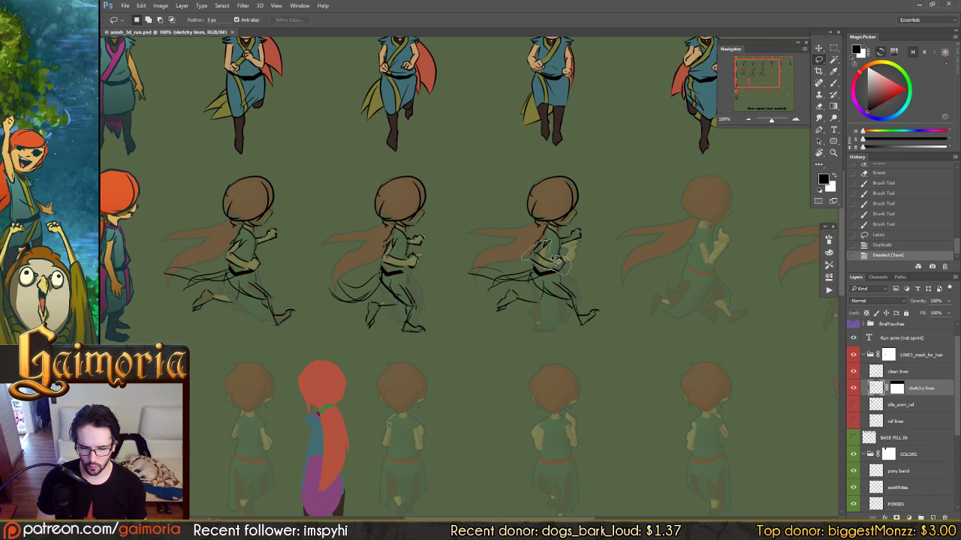
left_click_drag(559, 259, 525, 255)
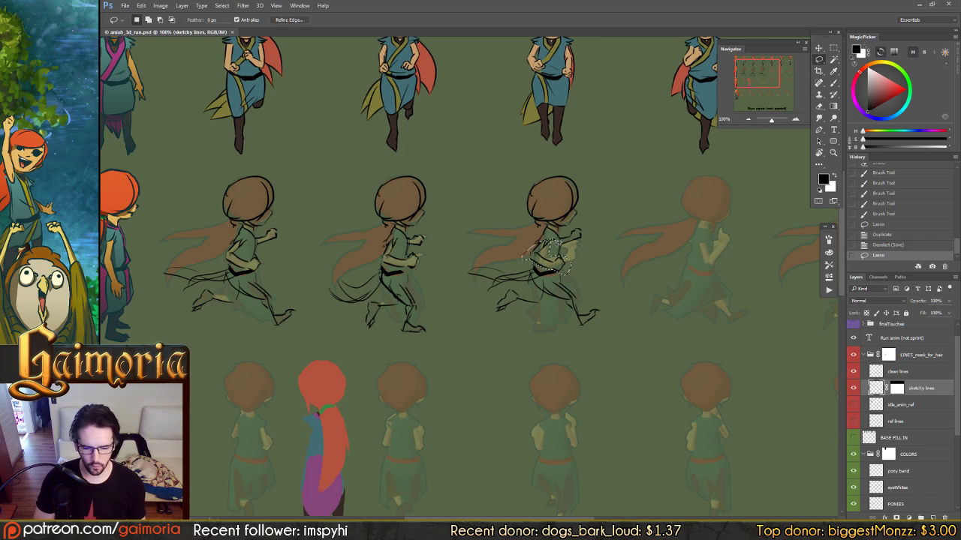
key("ctrl+t")
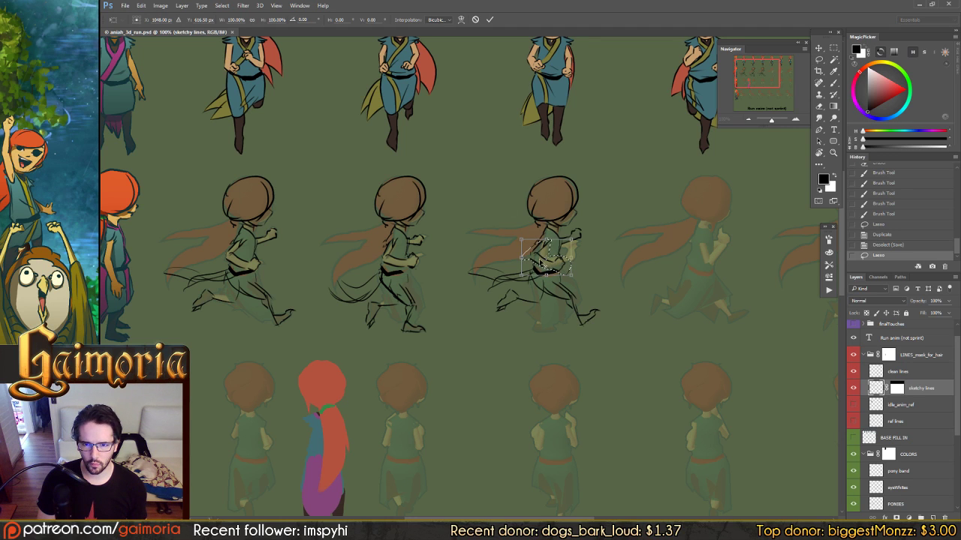
mouse_move(542, 241)
left_mouse_down()
mouse_move(535, 219)
mouse_move(552, 215)
mouse_move(515, 216)
mouse_move(562, 244)
mouse_move(570, 280)
left_mouse_up()
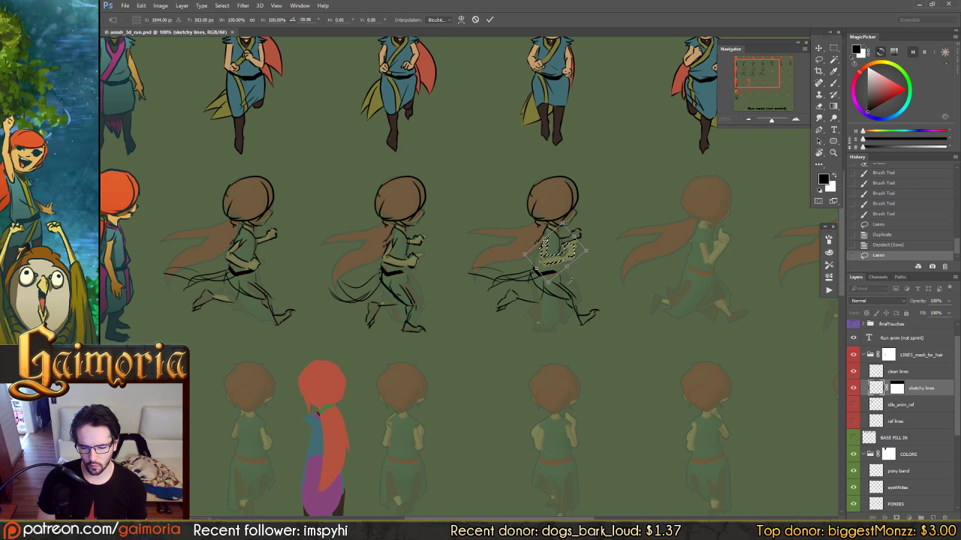
mouse_move(566, 221)
left_mouse_down()
mouse_move(604, 223)
mouse_move(563, 229)
left_mouse_up()
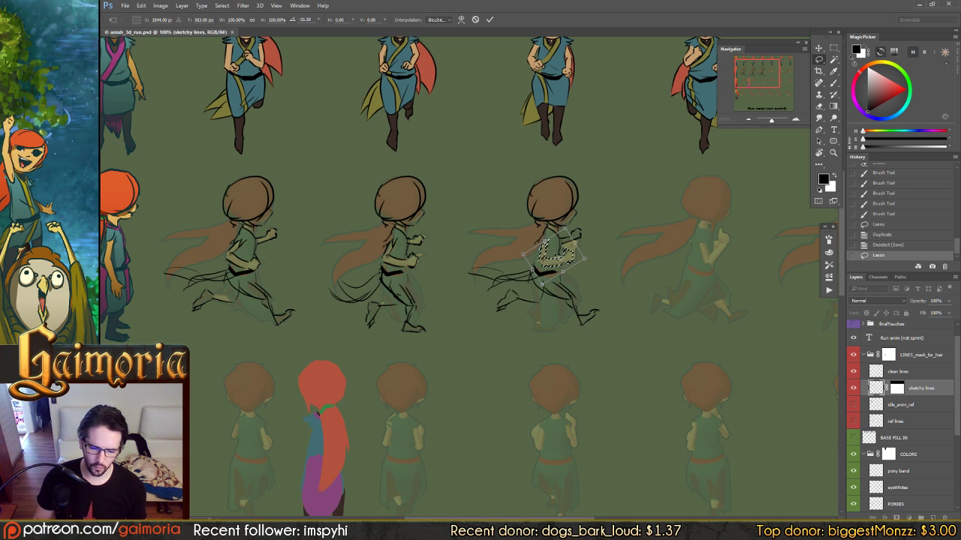
key("Return")
key("ctrl+d")
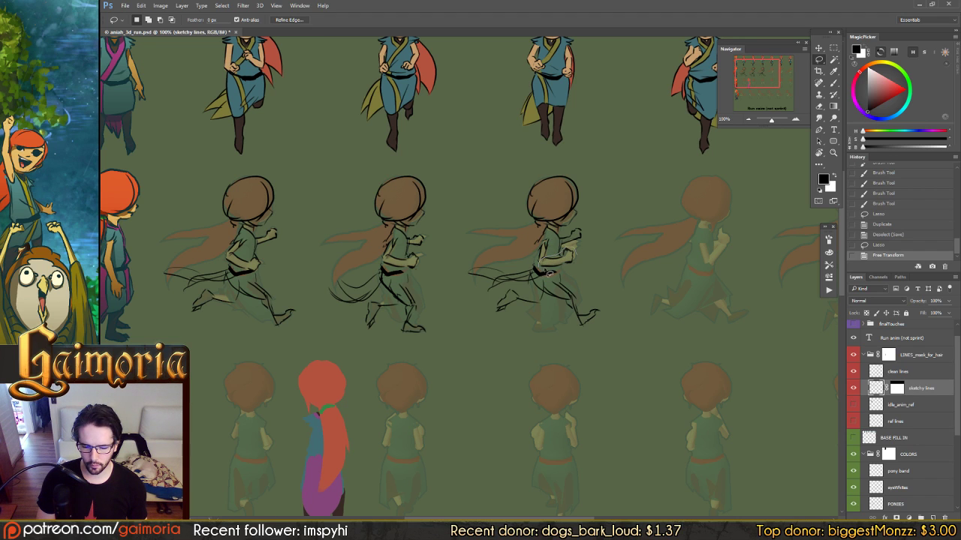
Lasso the third figure's near forearm and hand, rotate them slightly around the elbow, and deselect them
mouse_move(589, 255)
left_mouse_down()
mouse_move(573, 271)
mouse_move(587, 252)
left_mouse_up()
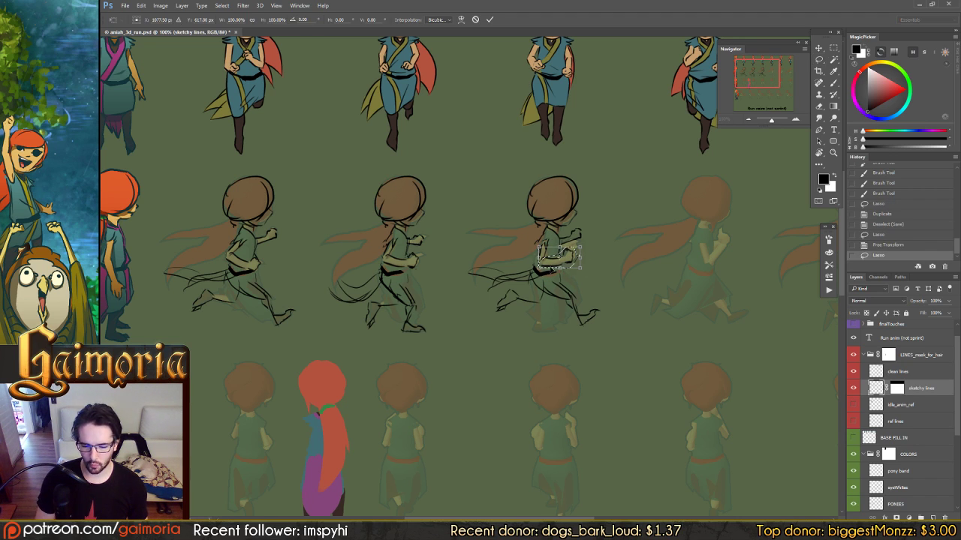
key("ctrl+t")
left_click_drag(514, 221, 531, 212)
key("Return")
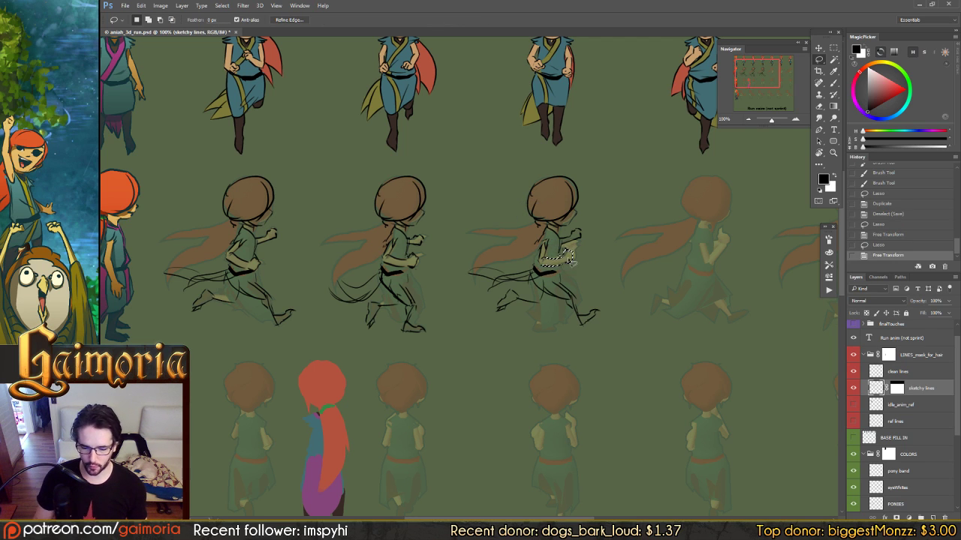
key("ctrl+d")
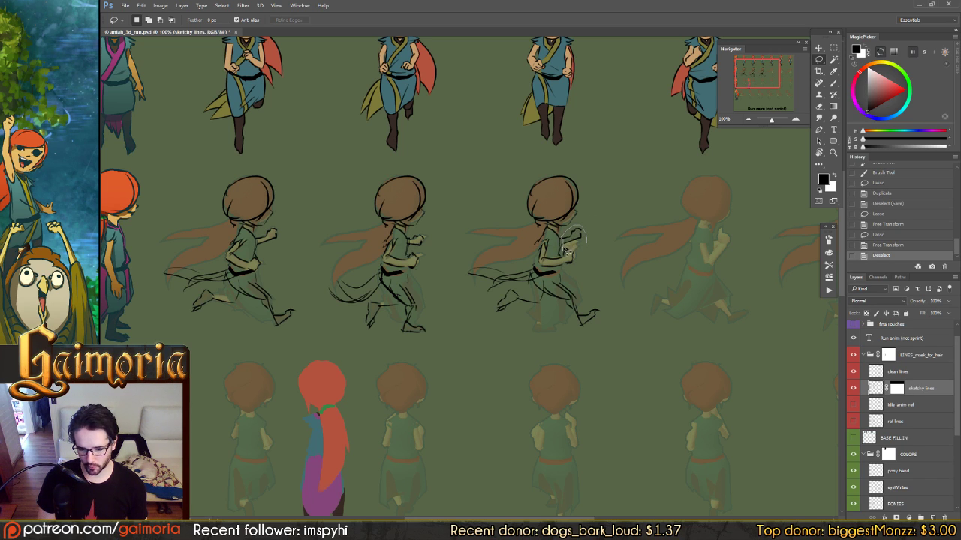
Lasso the third figure's far forearm and hand, rotate it about 29° clockwise, move it closer to the chest, and deselect it
mouse_move(569, 248)
left_mouse_down()
mouse_move(584, 230)
mouse_move(562, 245)
left_mouse_up()
key("ctrl+t")
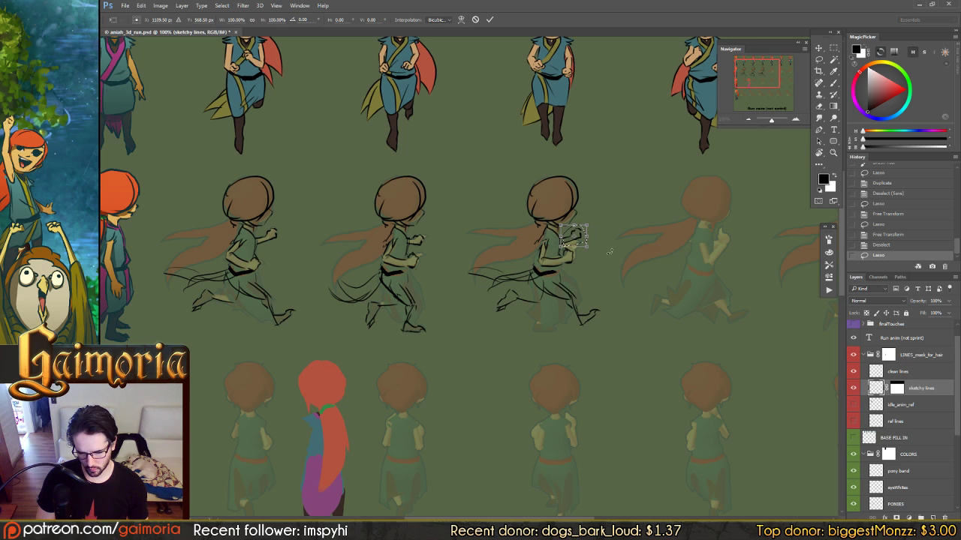
mouse_move(616, 242)
left_mouse_down()
mouse_move(609, 254)
mouse_move(573, 244)
mouse_move(617, 245)
left_mouse_up()
key("Return")
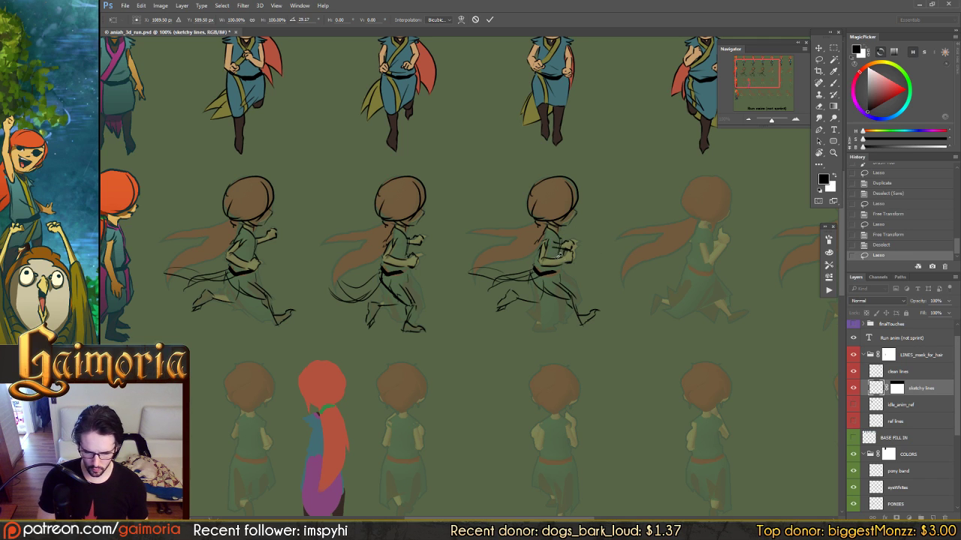
left_click_drag(558, 252, 563, 251)
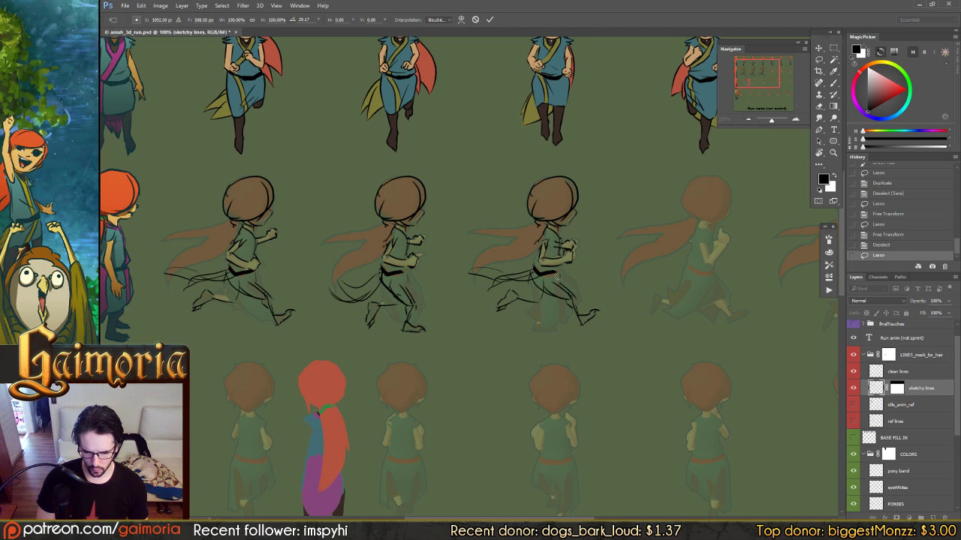
key("Return")
key("ctrl+d")
key("b")
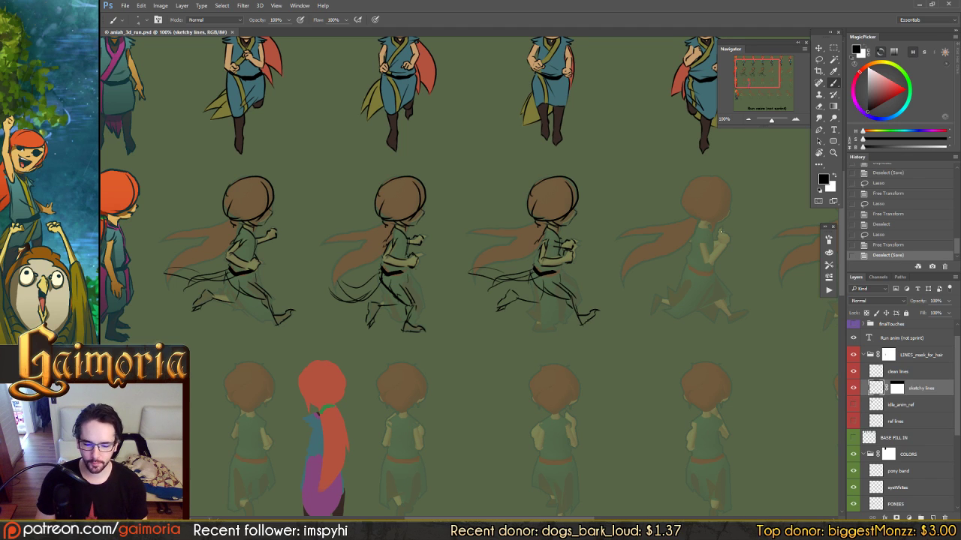
Lasso the third figure's front leg, rotate it about 46° clockwise around the hip, and shift it slightly to stand under the body
key("l")
mouse_move(586, 294)
left_mouse_down()
mouse_move(610, 320)
mouse_move(570, 290)
mouse_move(555, 304)
mouse_move(589, 336)
mouse_move(597, 323)
mouse_move(551, 286)
left_mouse_up()
key("ctrl+t")
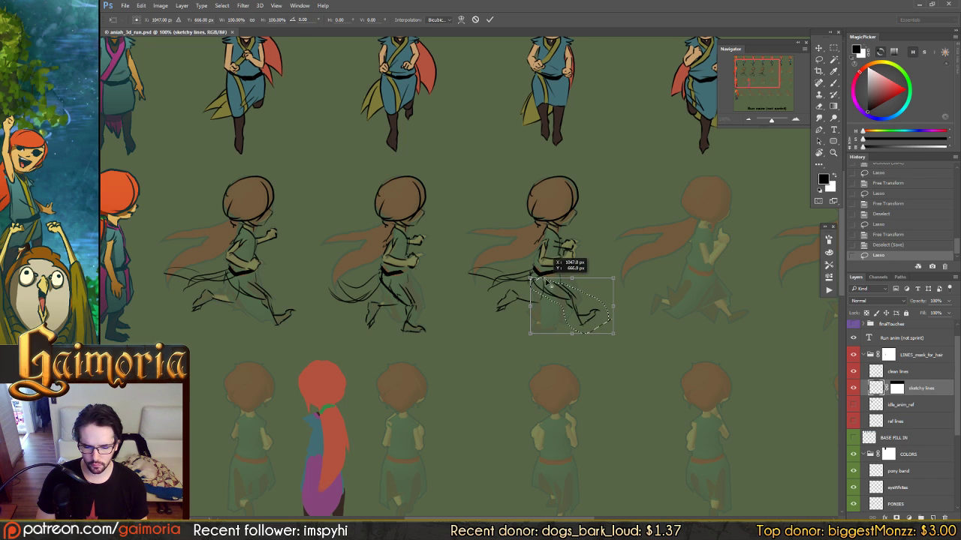
mouse_move(505, 231)
left_mouse_down()
mouse_move(537, 229)
mouse_move(555, 319)
mouse_move(518, 321)
mouse_move(557, 303)
left_mouse_up()
key("Return")
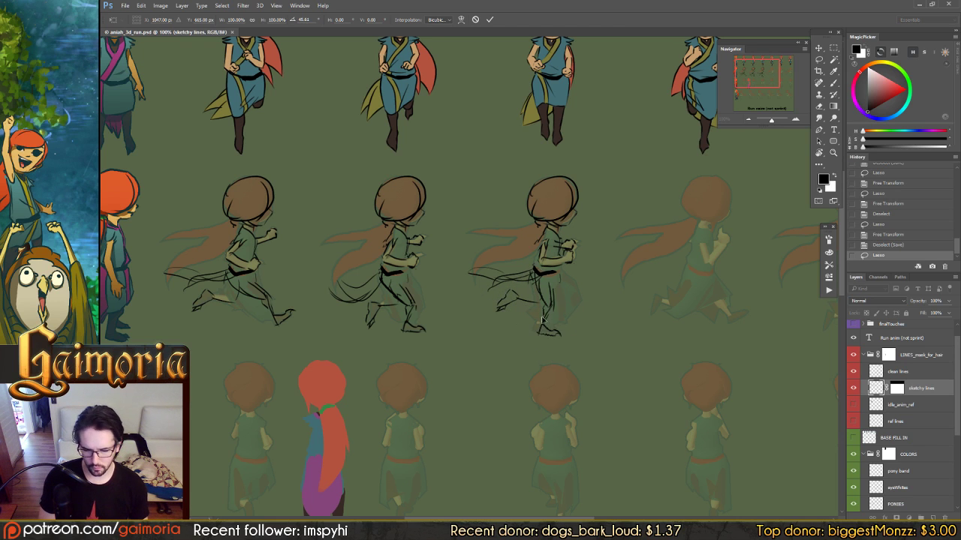
left_click_drag(548, 319, 548, 318)
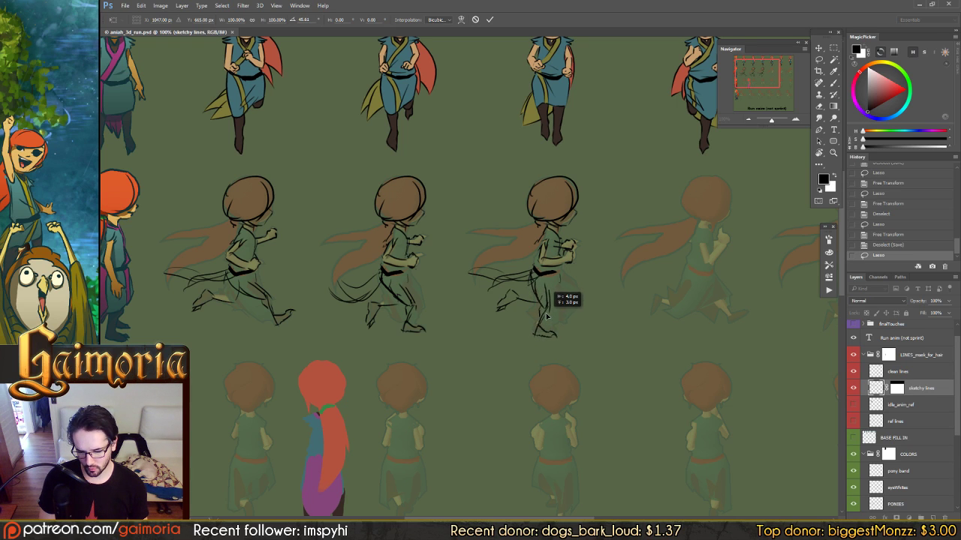
key("Return")
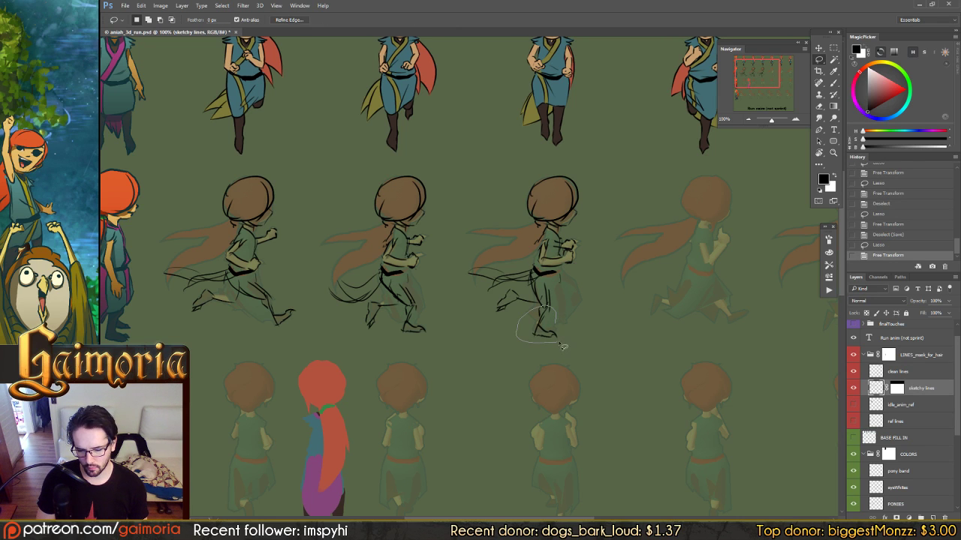
Lasso the third figure's standing lower leg and foot and rotate them slightly clockwise around the knee
left_click_drag(563, 346, 564, 338)
key("ctrl+t")
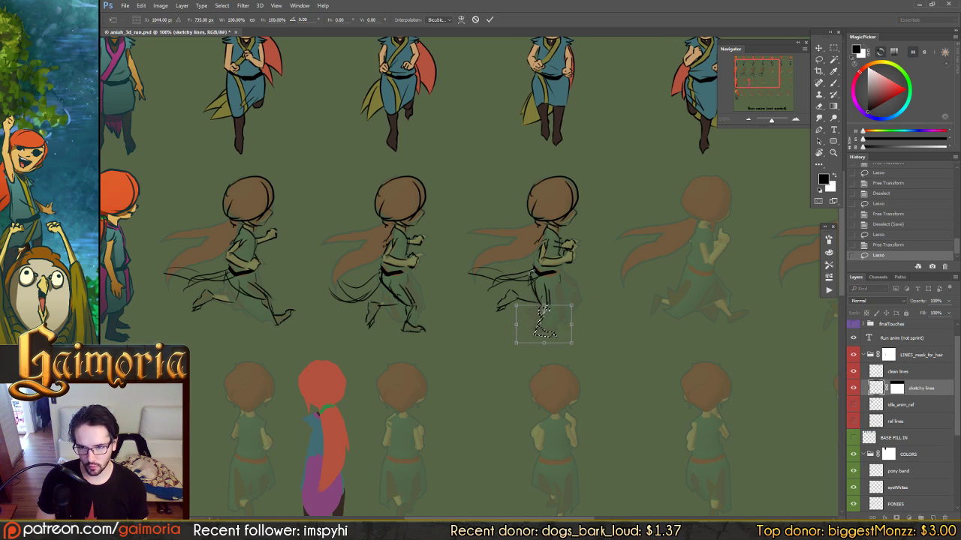
left_click_drag(586, 256, 569, 286)
key("Return")
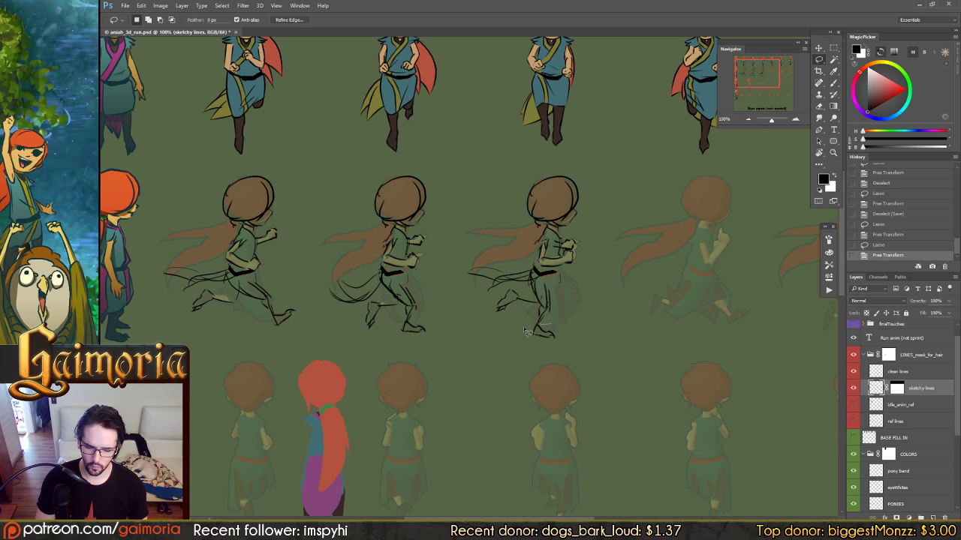
Lasso the third figure's standing foot, rotate it about 10° counterclockwise, nudge it into place under the ankle, and deselect it
mouse_move(525, 331)
left_mouse_down()
mouse_move(553, 346)
mouse_move(562, 327)
mouse_move(540, 325)
left_mouse_up()
key("ctrl+t")
left_click_drag(529, 264, 520, 282)
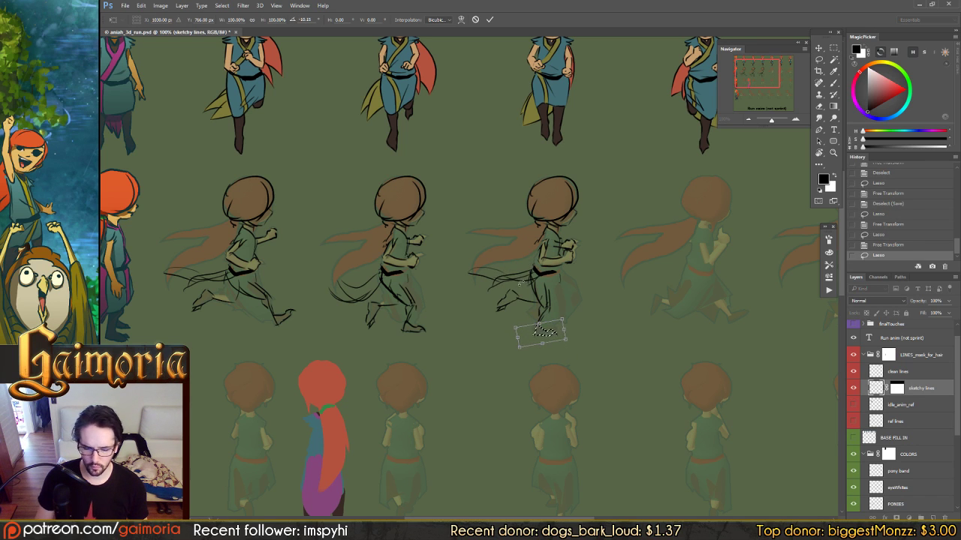
key("Return")
key("ctrl+Left")
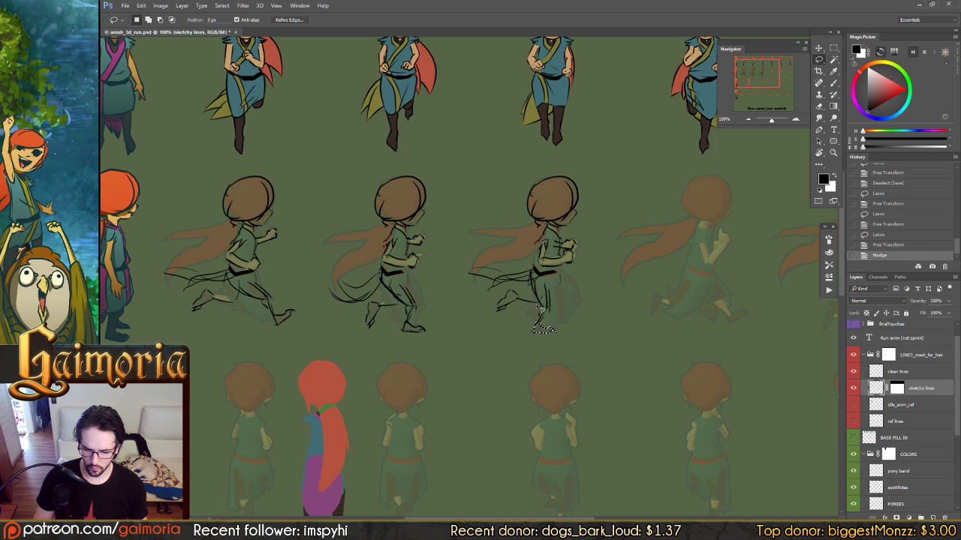
key("ctrl+d")
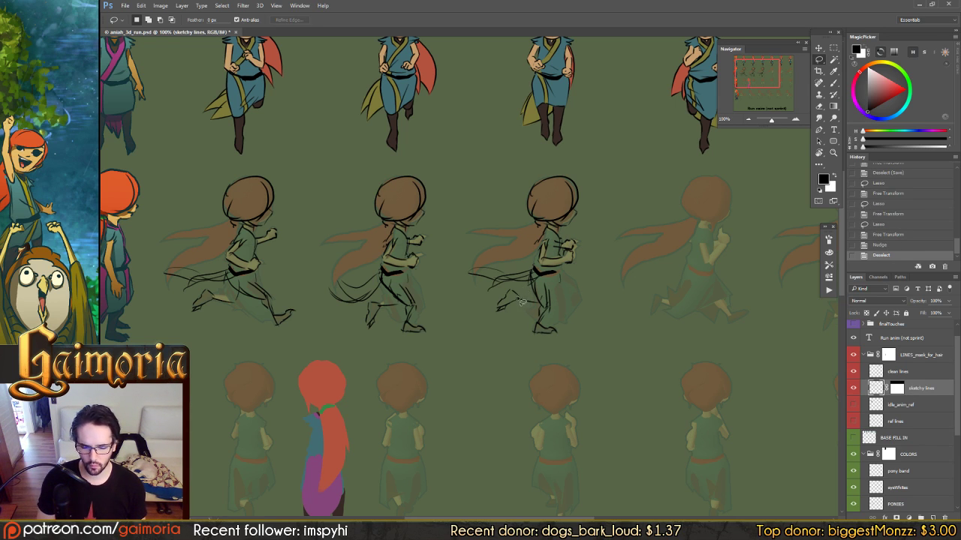
Lasso the third figure's raised rear leg, rotate it about 74° counterclockwise around the hip, and place it just ahead of the standing leg
mouse_move(515, 293)
left_mouse_down()
mouse_move(487, 330)
mouse_move(544, 308)
mouse_move(531, 298)
mouse_move(535, 311)
mouse_move(547, 307)
mouse_move(556, 284)
left_mouse_up()
key("ctrl+t")
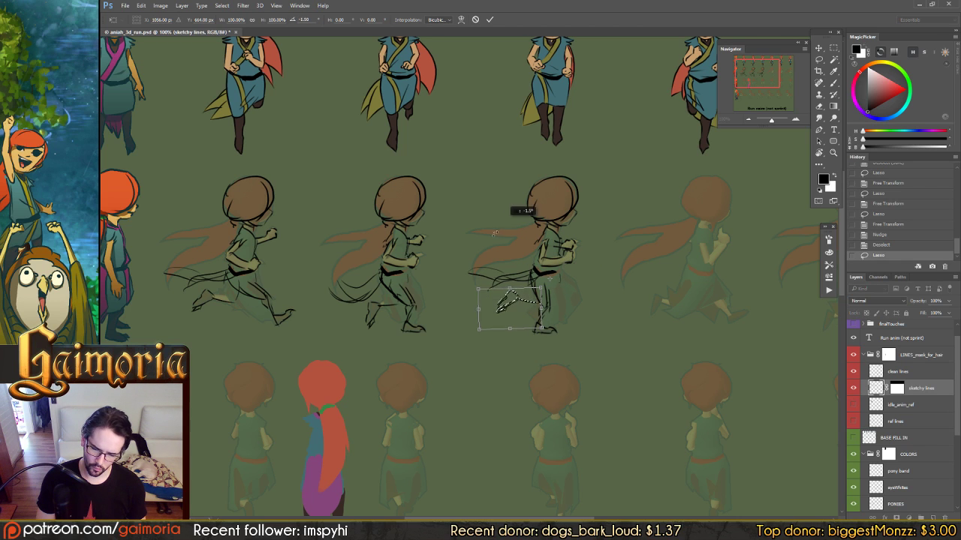
left_click_drag(504, 224, 473, 254)
mouse_move(479, 290)
left_mouse_down()
mouse_move(472, 312)
mouse_move(472, 274)
mouse_move(471, 288)
mouse_move(485, 268)
left_mouse_up()
left_click_drag(562, 323, 573, 318)
mouse_move(505, 251)
left_mouse_down()
mouse_move(525, 242)
mouse_move(499, 260)
left_mouse_up()
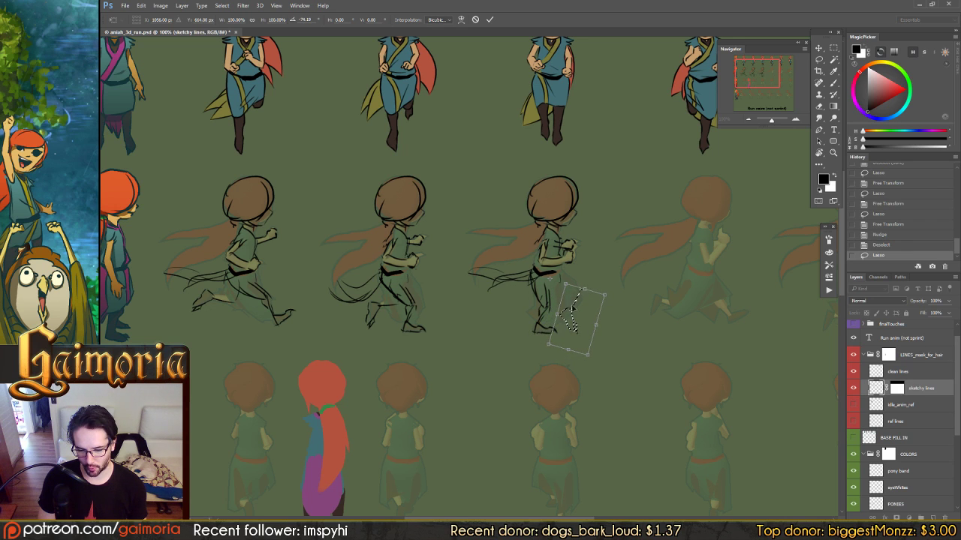
mouse_move(552, 305)
left_mouse_down()
mouse_move(571, 319)
mouse_move(576, 277)
mouse_move(570, 300)
mouse_move(584, 304)
left_mouse_up()
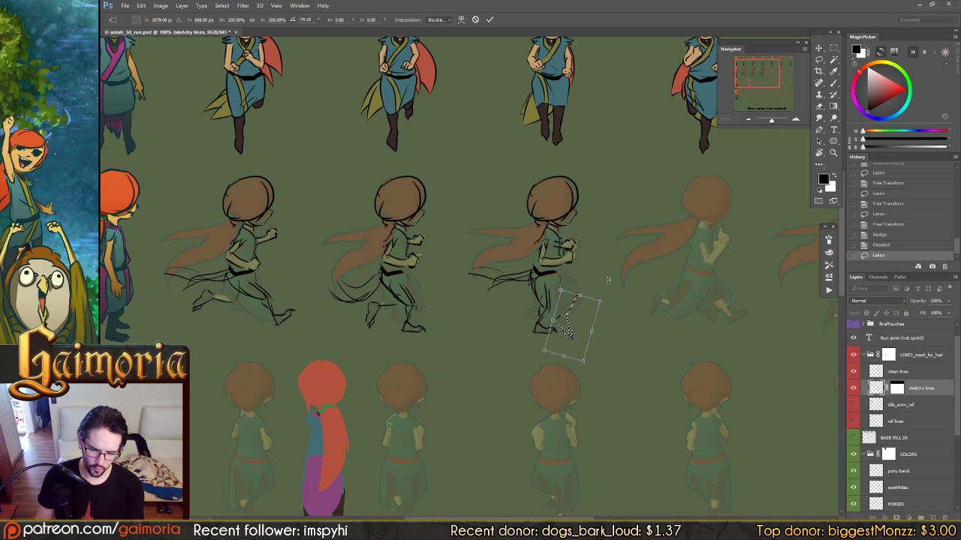
key("Return")
key("ctrl+d")
Lasso the third figure's forward lower leg and foot, scale them to about 85%, and rotate them about 3° counterclockwise
key("e")
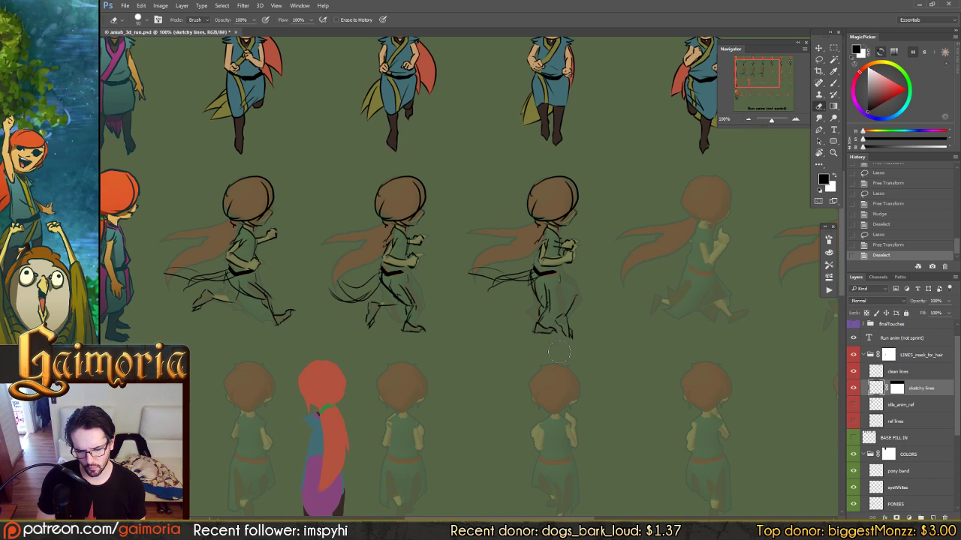
key("l")
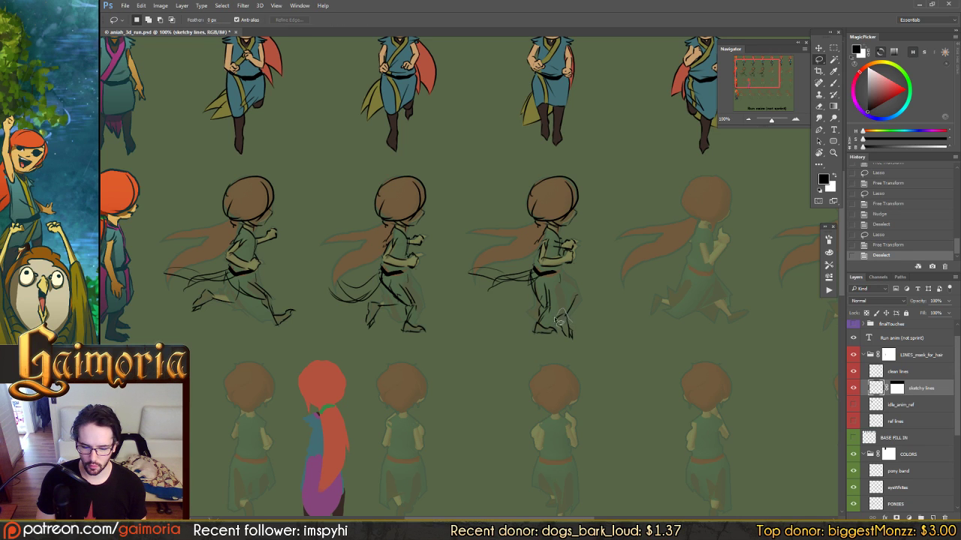
mouse_move(563, 335)
left_mouse_down()
mouse_move(585, 319)
mouse_move(565, 310)
left_mouse_up()
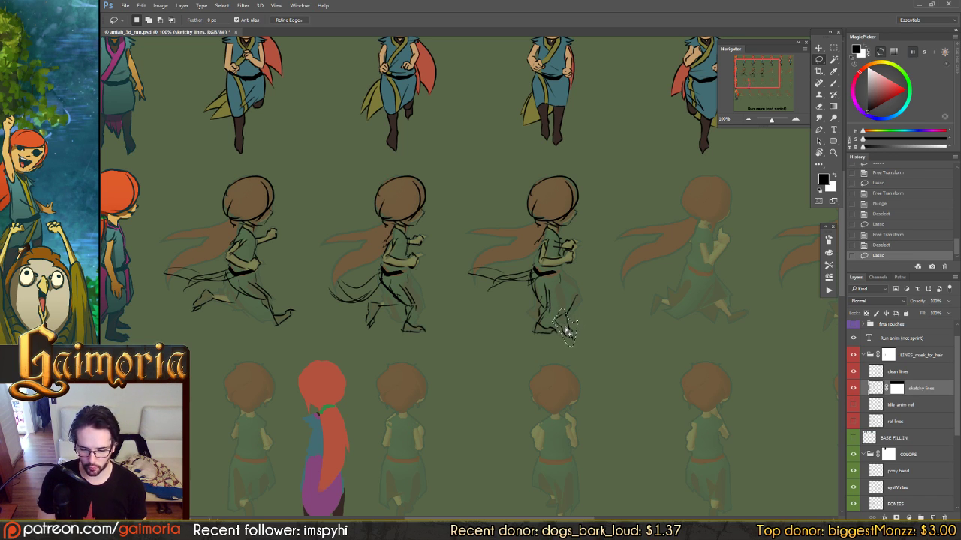
key("ctrl+t")
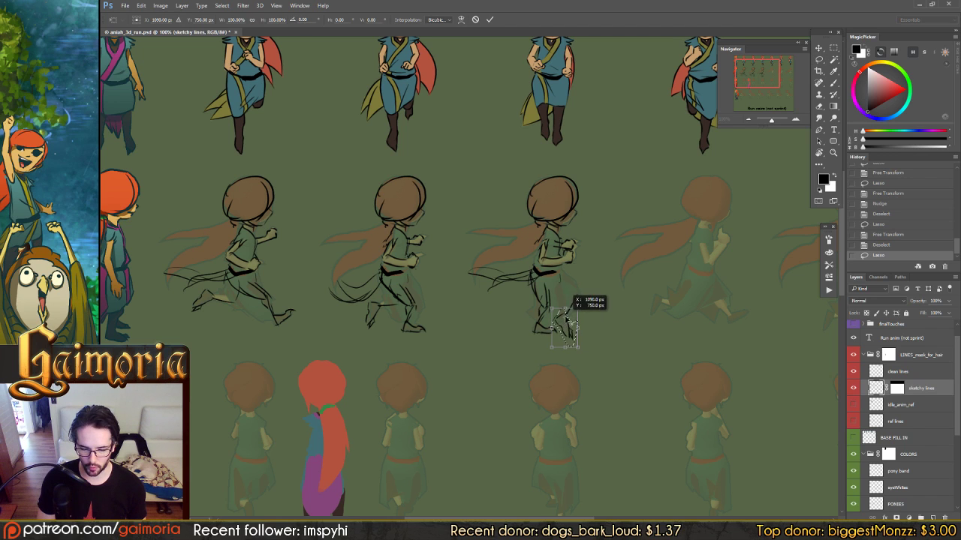
left_click_drag(563, 359, 560, 354)
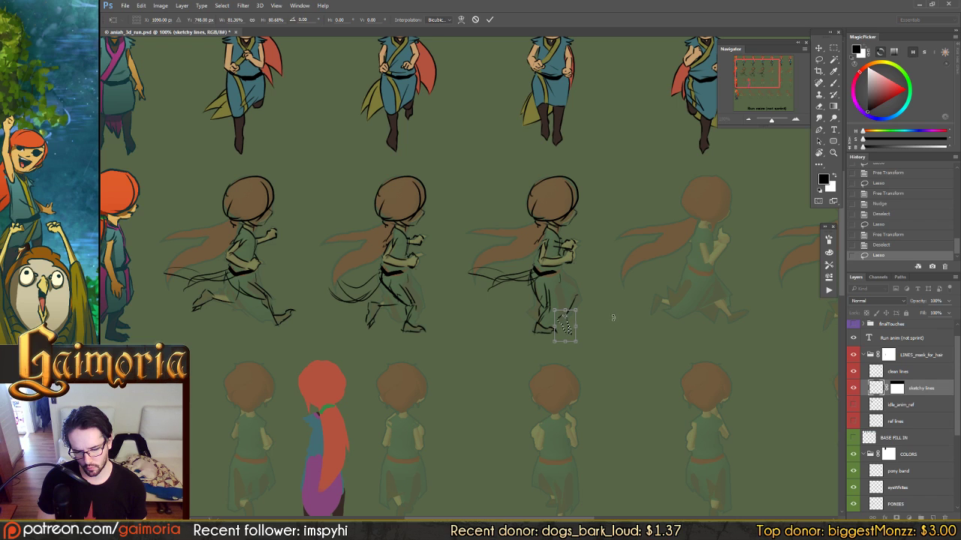
left_click_drag(613, 319, 580, 346)
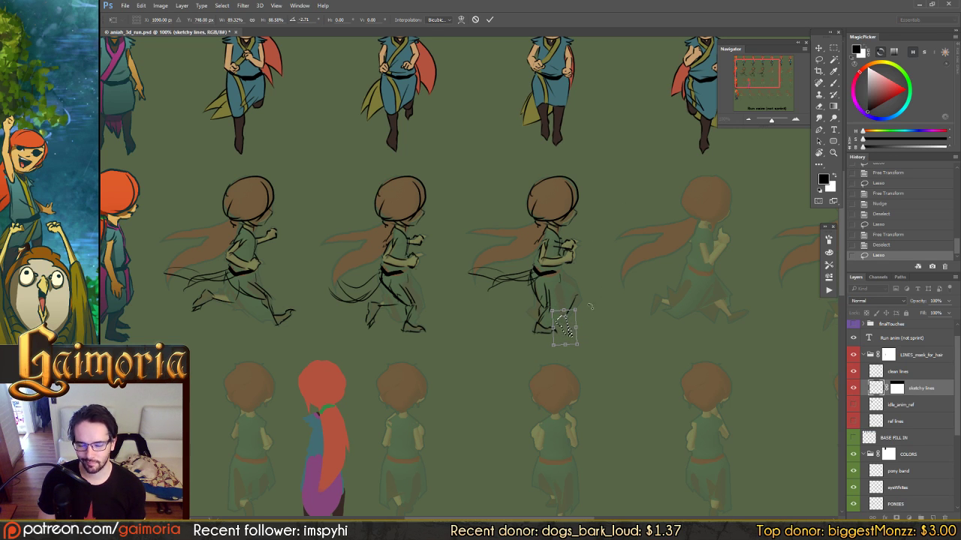
left_click_drag(553, 345, 553, 347)
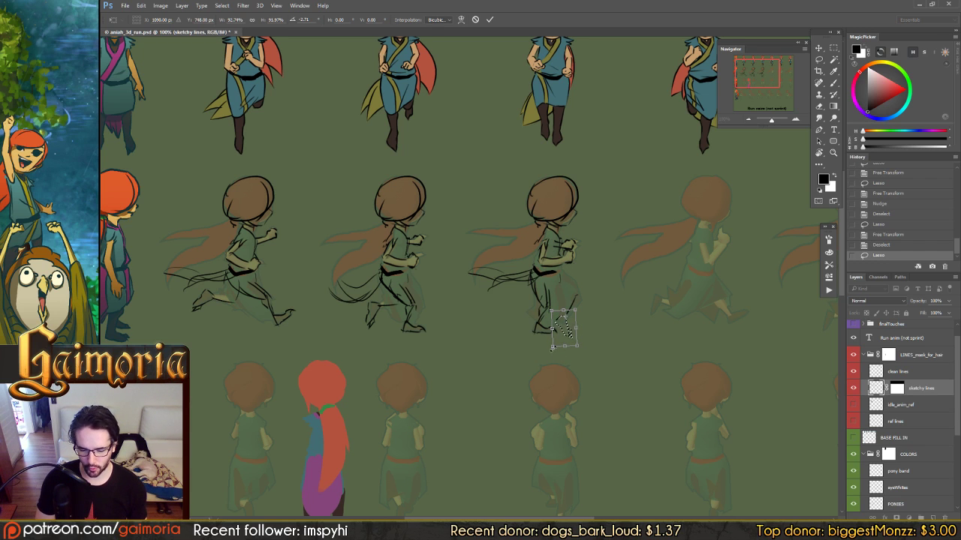
left_click_drag(552, 347, 553, 343)
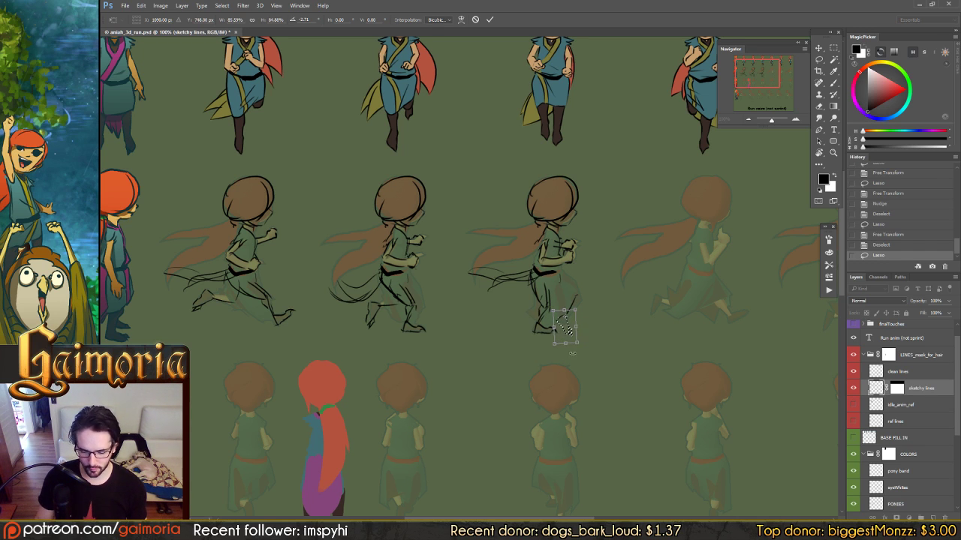
key("Return")
Nudge the resized lower leg slightly upward, deselect it, and save the file
key("ctrl+d")
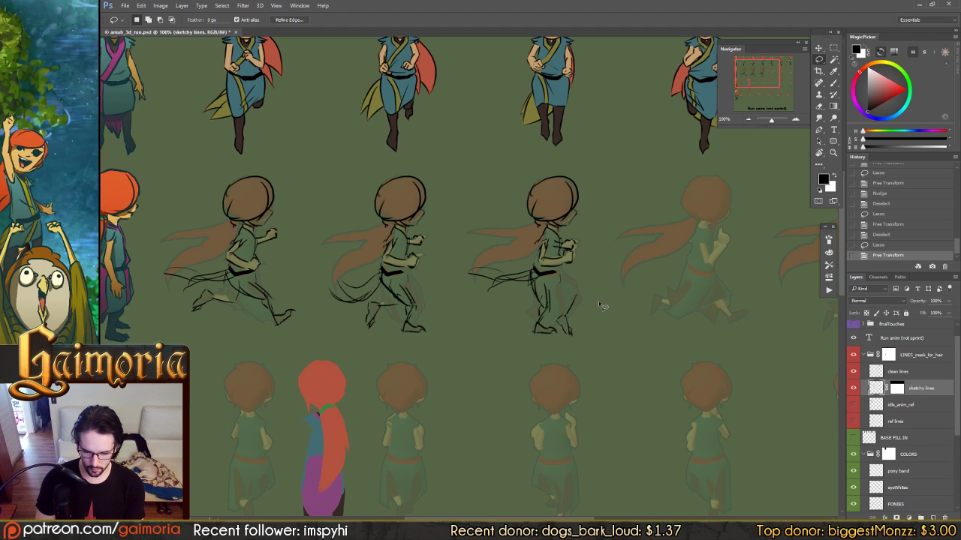
key("v")
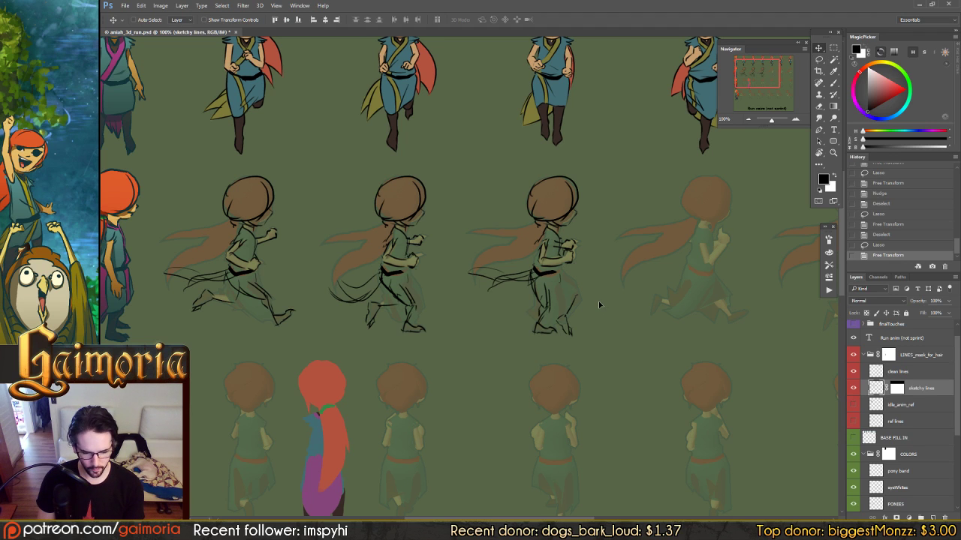
key("Up")
key("Up")
key("Up")
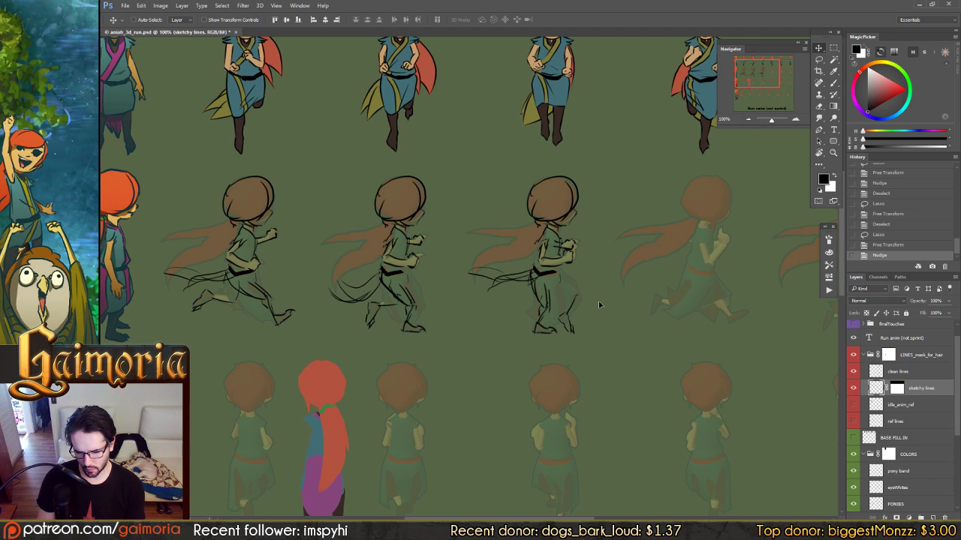
key("ctrl+d")
key("b")
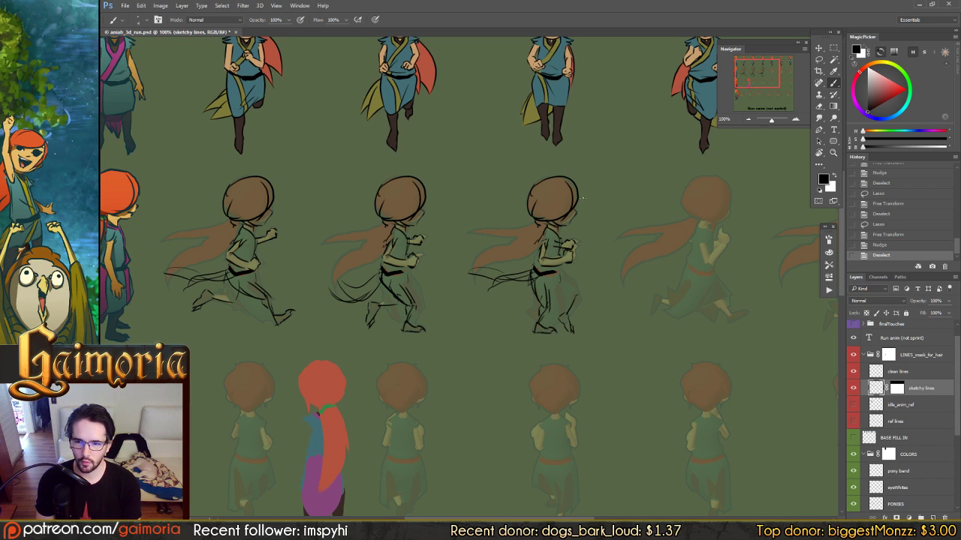
key("ctrl+s")
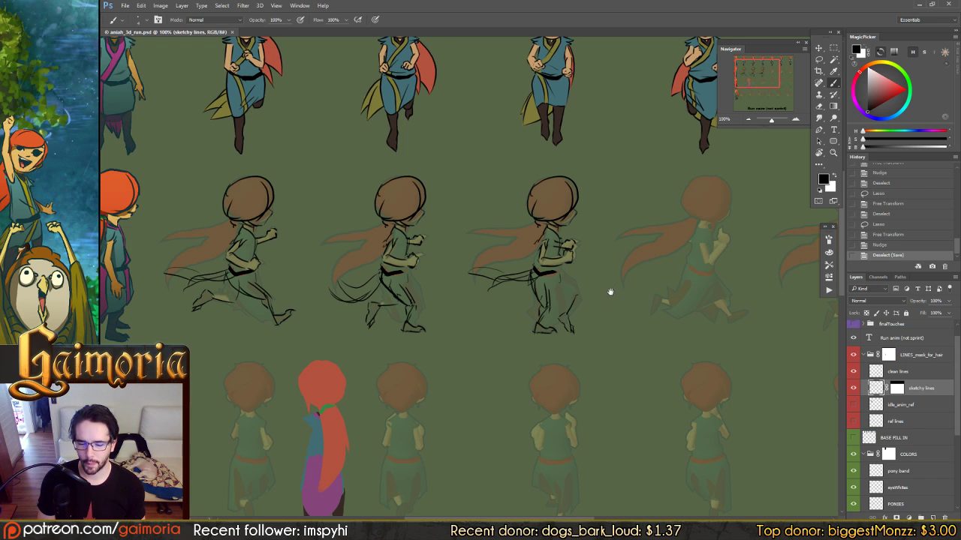
Brush the third figure's front thigh as one curved line from the belt to the knee, redoing the stroke until it fits
left_click_drag(610, 285, 619, 273)
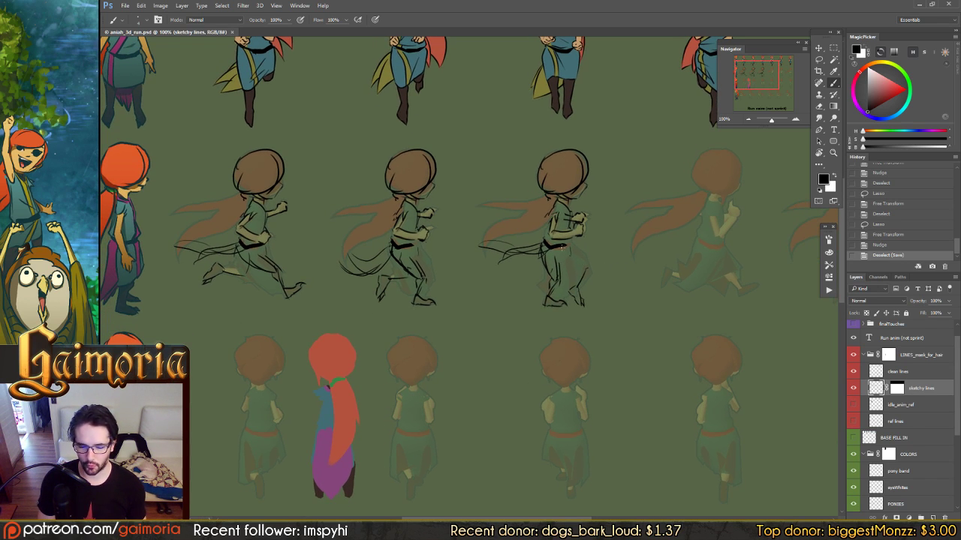
mouse_move(578, 254)
left_mouse_down()
mouse_move(588, 264)
mouse_move(566, 250)
mouse_move(593, 275)
left_mouse_up()
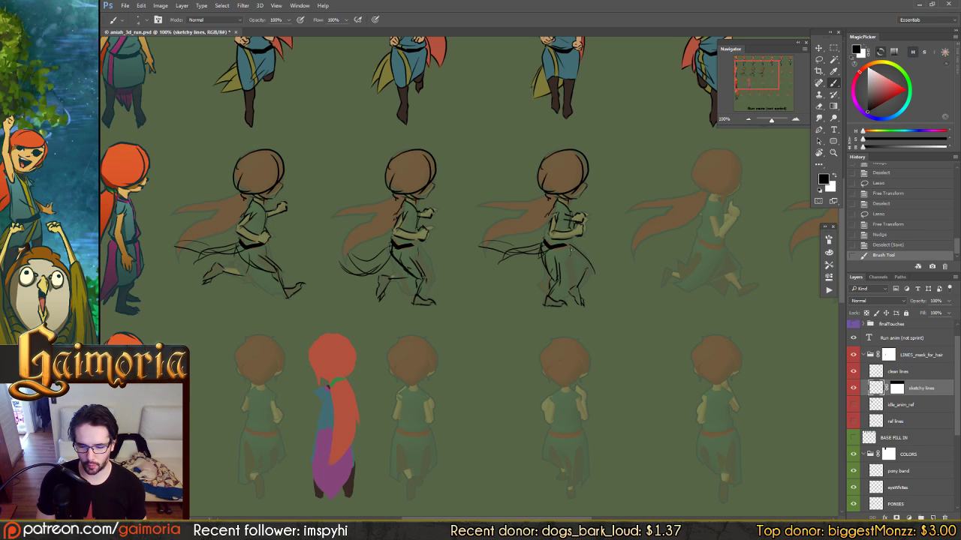
key("ctrl+z")
key("ctrl+z")
key("ctrl+z")
key("ctrl+z")
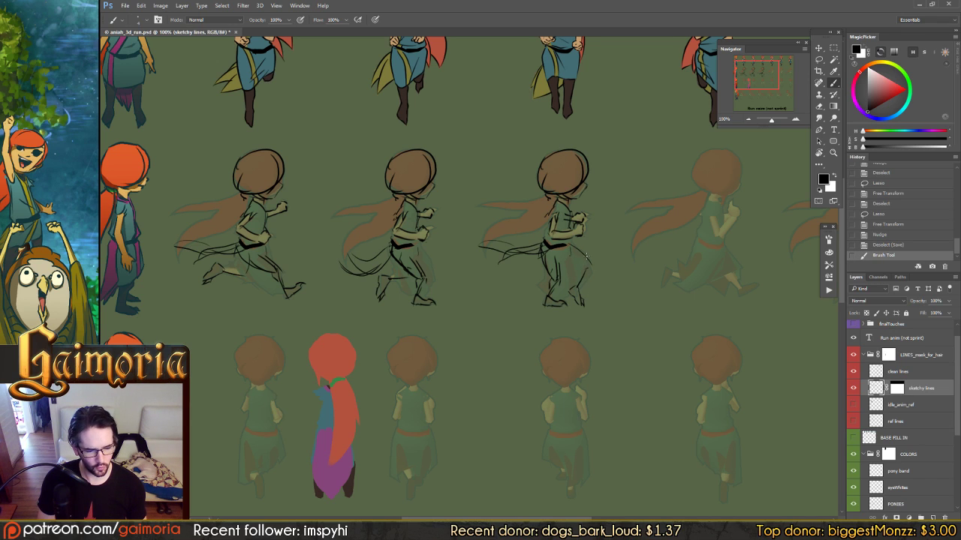
left_click_drag(583, 250, 593, 275)
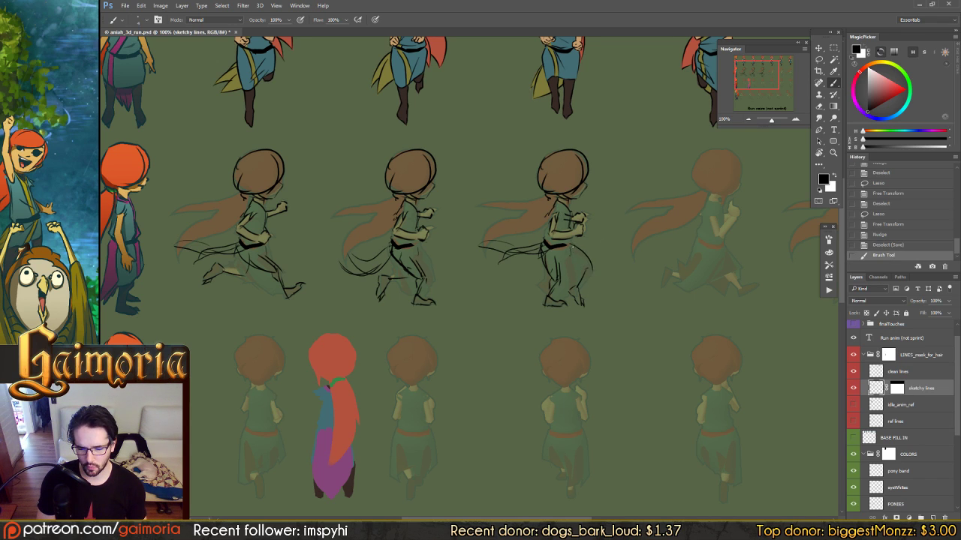
key("ctrl+z")
key("ctrl+z")
key("ctrl+z")
key("ctrl+z")
key("ctrl+z")
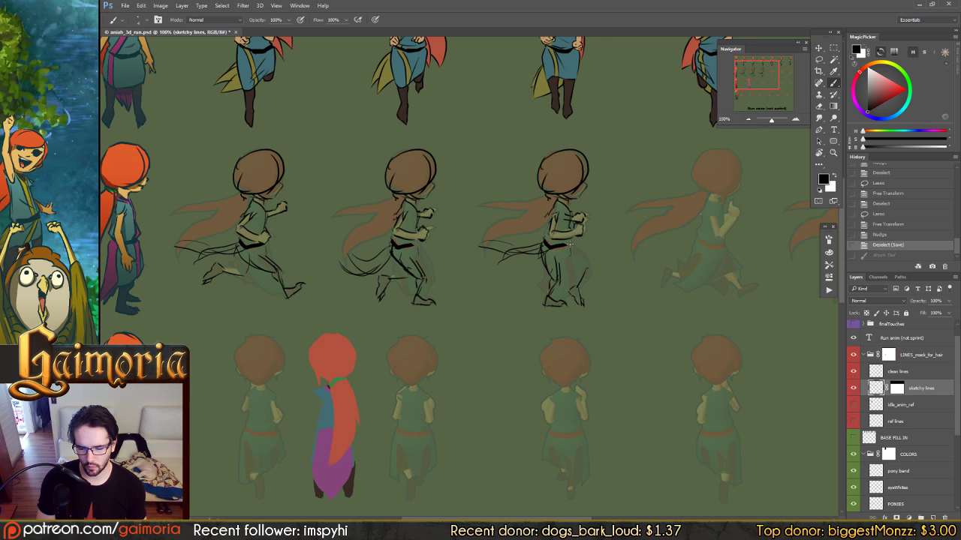
key("ctrl+z")
key("ctrl+z")
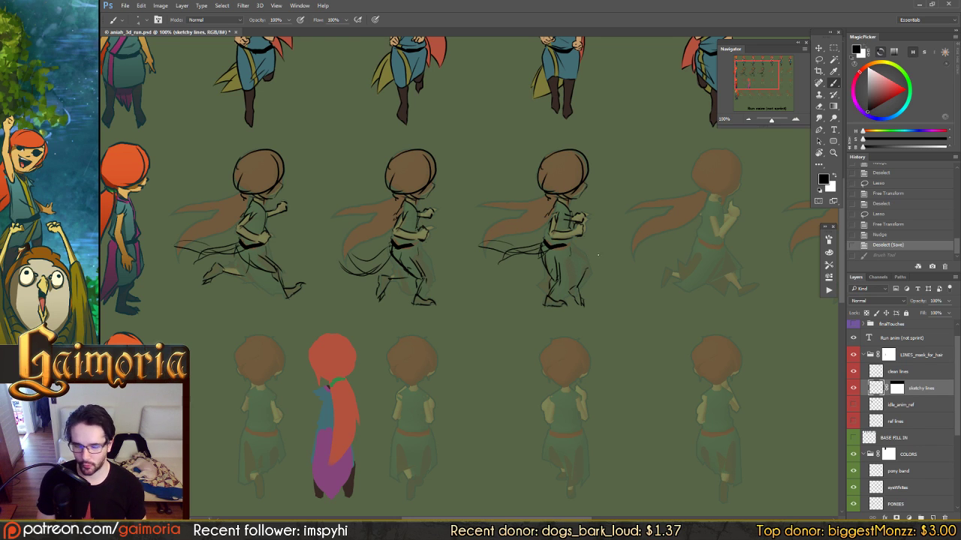
key("ctrl+z")
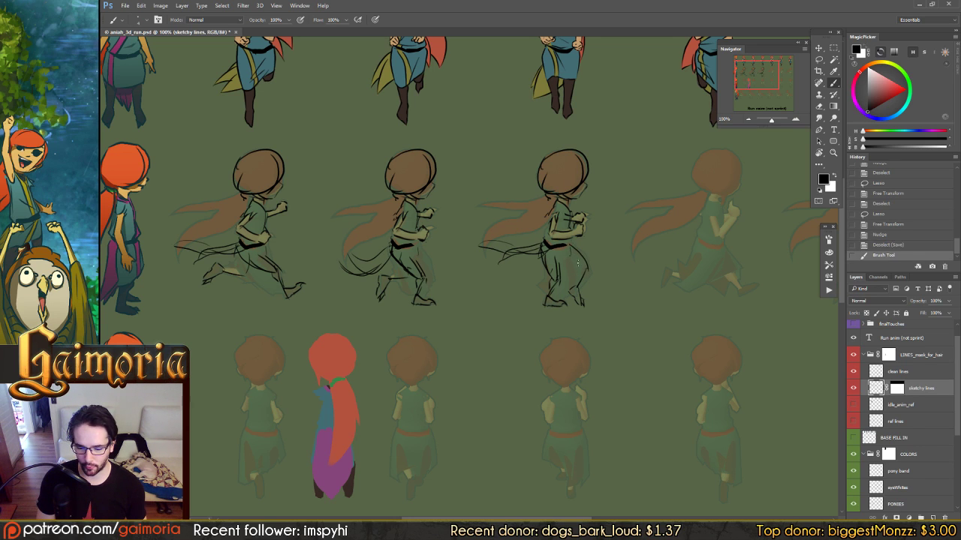
key("ctrl+z")
key("ctrl+z")
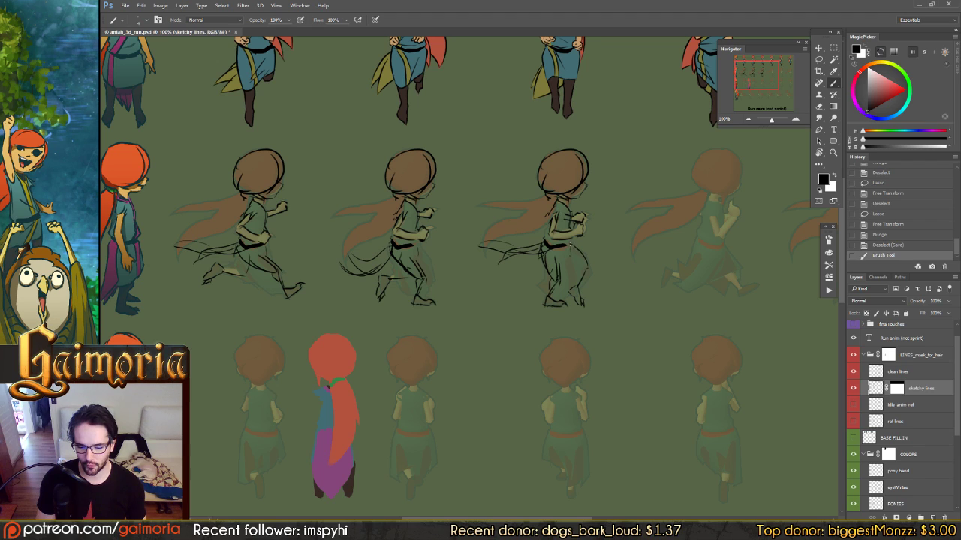
key("ctrl+z")
left_click_drag(569, 246, 585, 270)
key("ctrl+z")
key("ctrl+z")
key("ctrl+z")
key("ctrl+z")
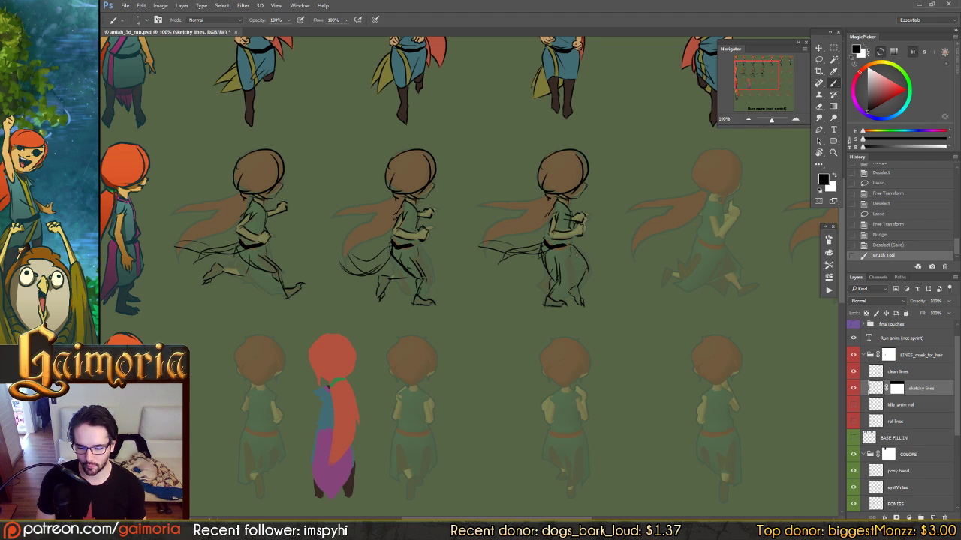
key("ctrl+z")
key("ctrl+z")
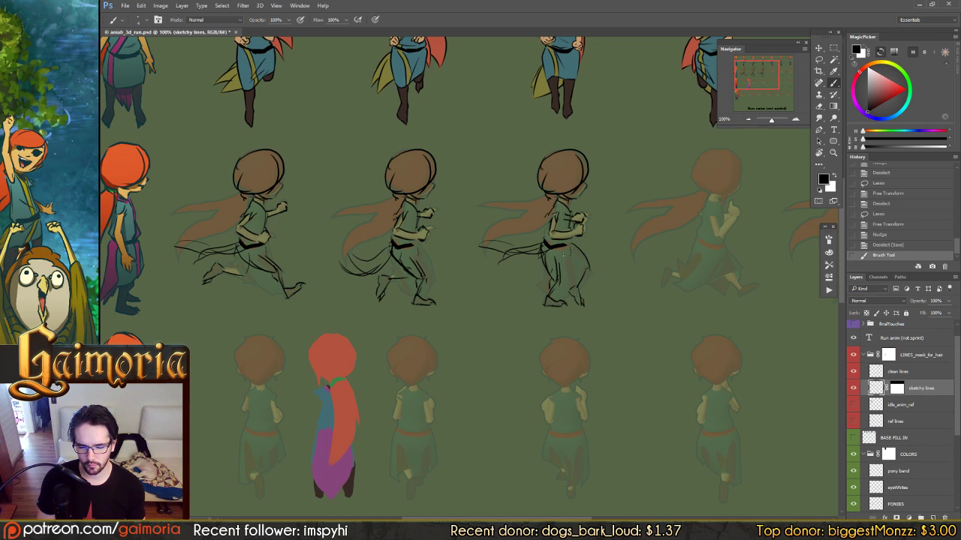
Brush the inner-leg lines and the back contour of the third figure's trousers
mouse_move(561, 254)
left_mouse_down()
mouse_move(592, 274)
mouse_move(572, 261)
left_mouse_up()
key("ctrl+z")
key("ctrl+z")
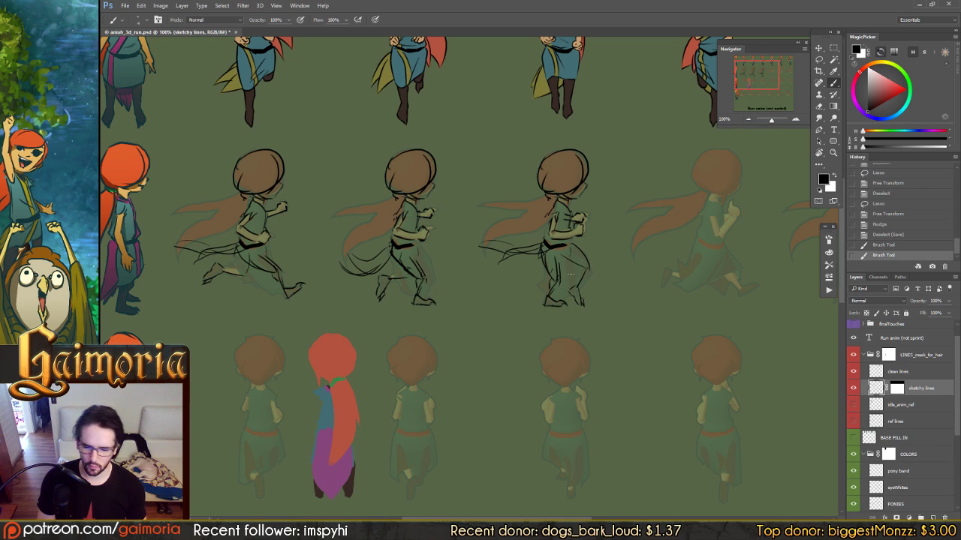
left_click_drag(604, 271, 637, 280)
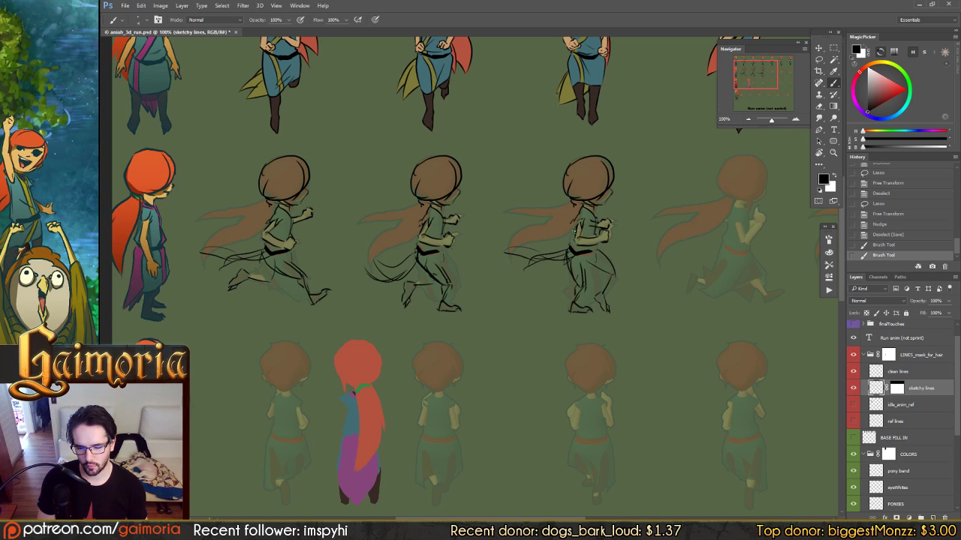
left_click_drag(573, 223, 582, 275)
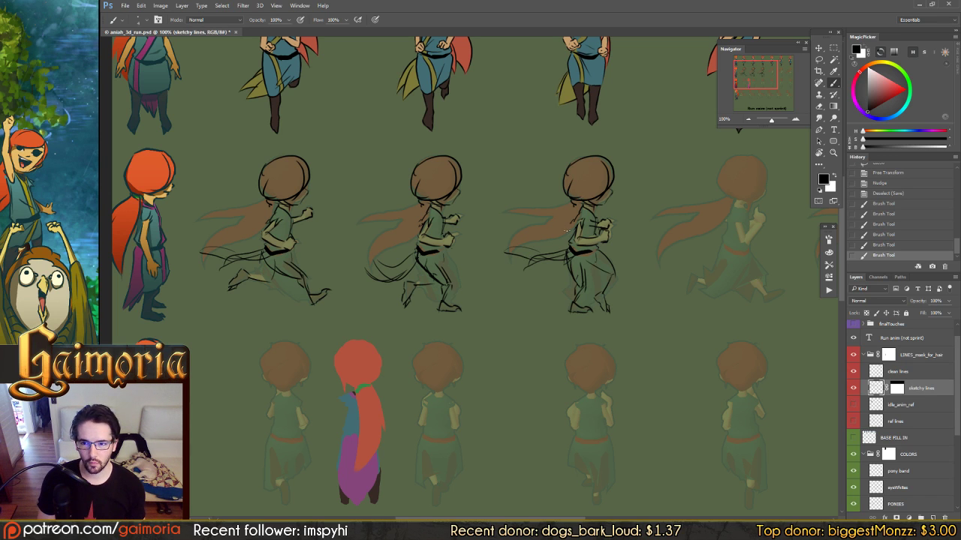
Erase the copied trailing cloth lines behind the third figure's waist
left_click_drag(622, 232, 637, 228)
key("e")
mouse_move(513, 259)
left_mouse_down()
mouse_move(568, 258)
mouse_move(569, 243)
mouse_move(566, 265)
mouse_move(565, 248)
mouse_move(578, 279)
mouse_move(578, 255)
left_mouse_up()
left_click_drag(580, 248, 580, 235)
key("b")
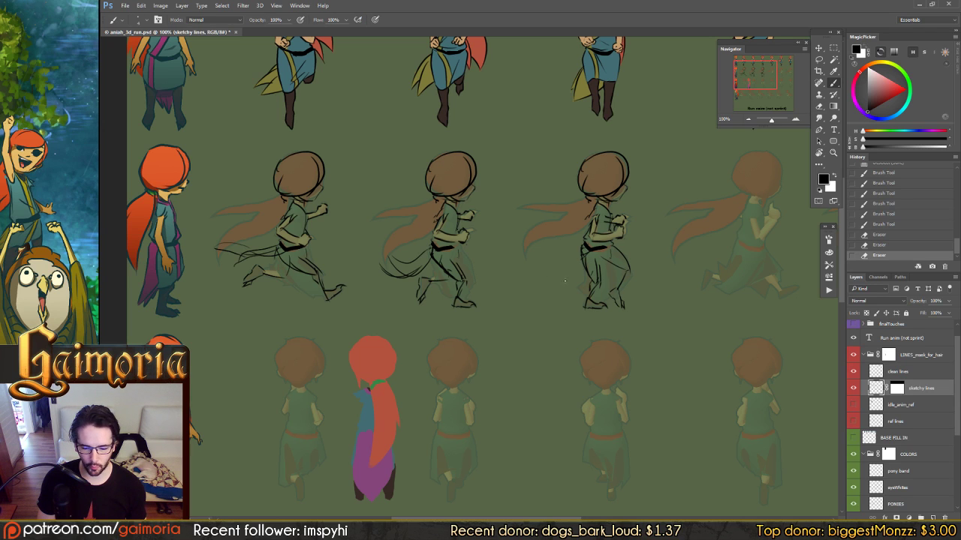
Brush the lower edge of the third figure's trailing cloth as a sagging curve from the waist, redoing the stroke until it fits
left_click_drag(546, 265, 589, 244)
key("ctrl+z")
key("ctrl+z")
left_click_drag(542, 277, 584, 251)
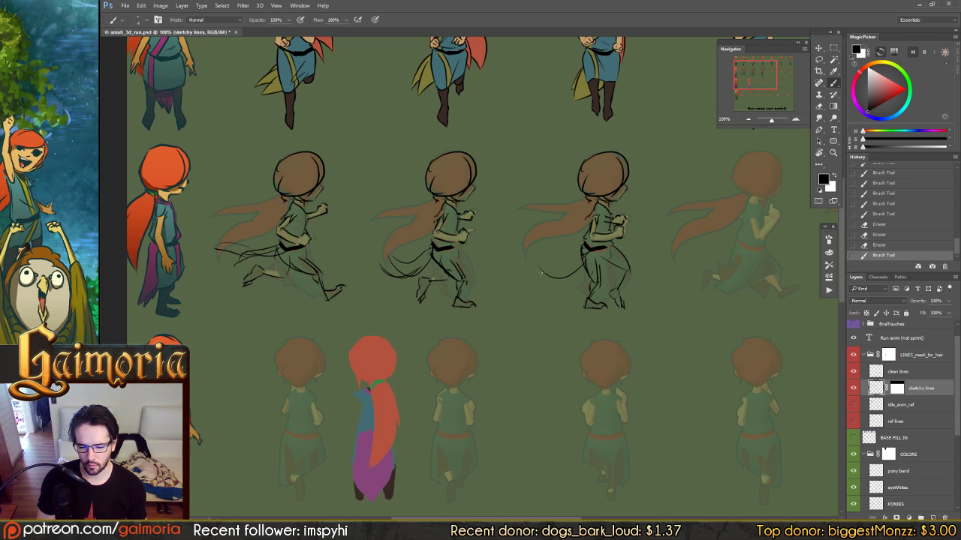
key("ctrl+z")
left_click_drag(542, 278, 585, 249)
left_click_drag(541, 275, 583, 250)
key("ctrl+z")
key("ctrl+z")
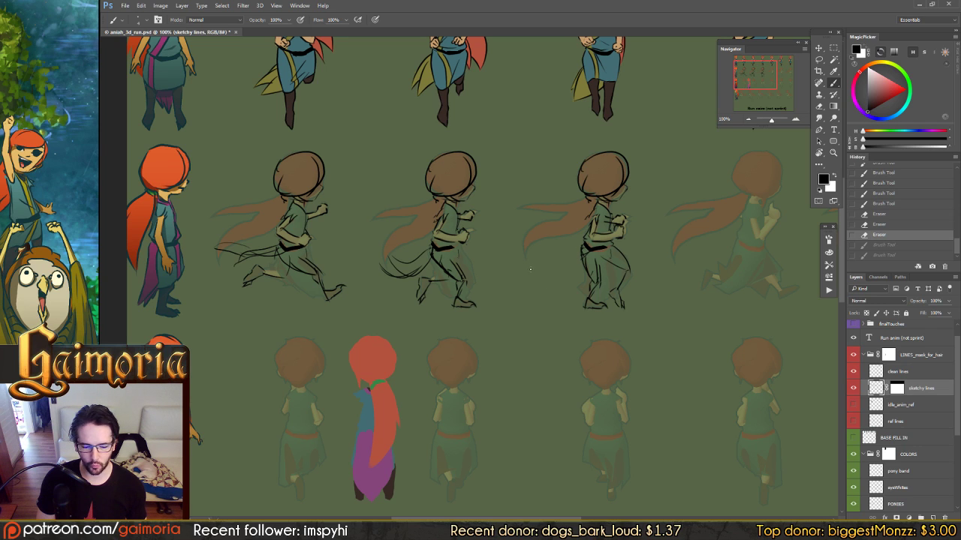
left_click_drag(541, 278, 586, 240)
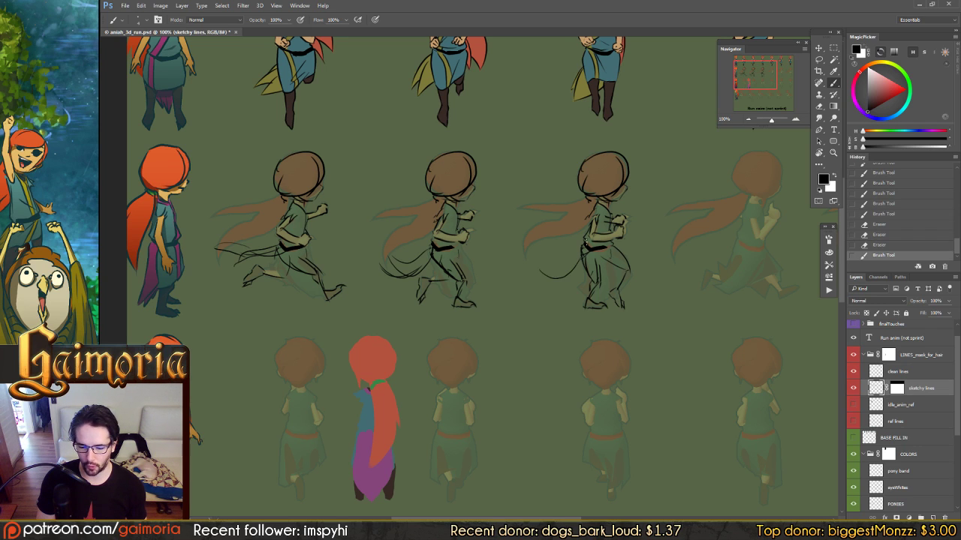
Brush a second curve above the cloth's lower edge, from its tip back to the third figure's waist, redoing it until it fits
left_click_drag(539, 271, 582, 249)
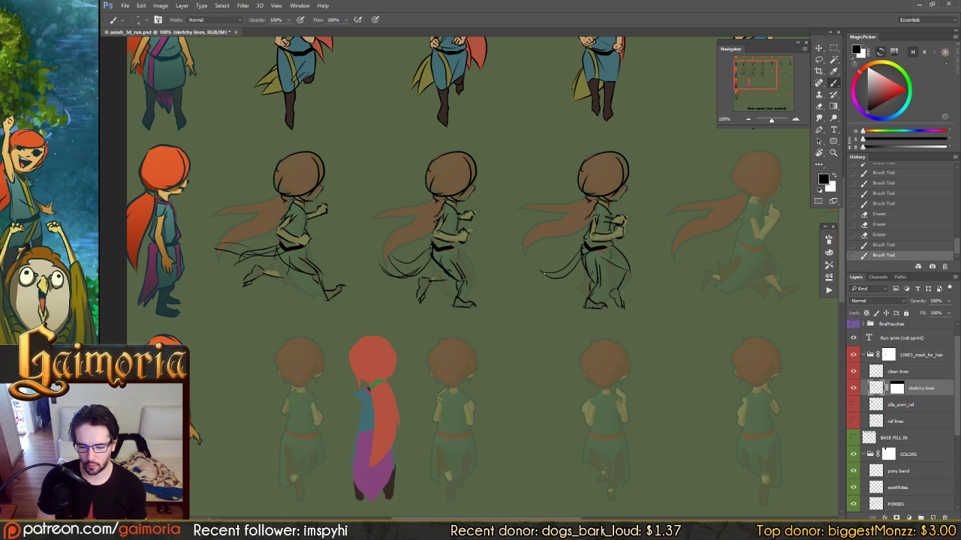
key("ctrl+z")
left_click_drag(540, 271, 582, 252)
key("ctrl+z")
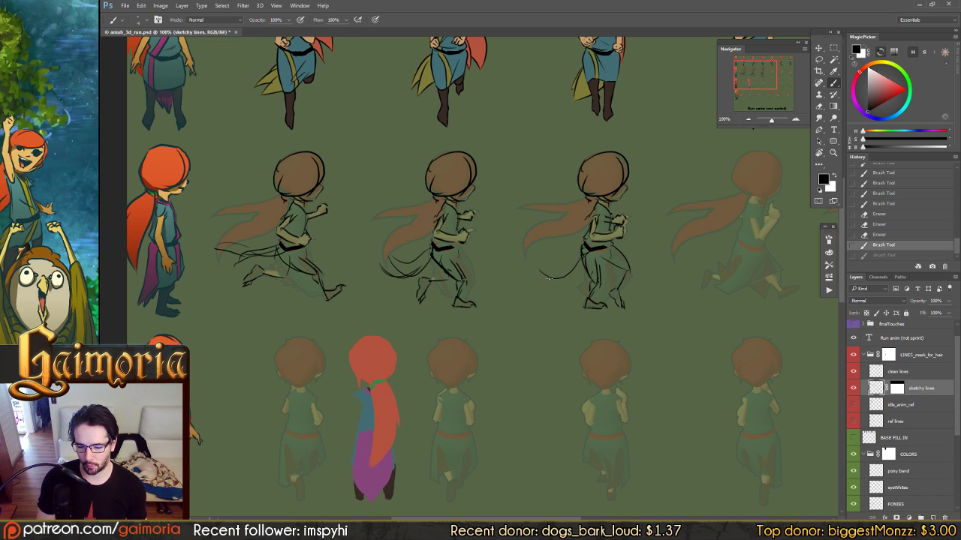
key("ctrl+z")
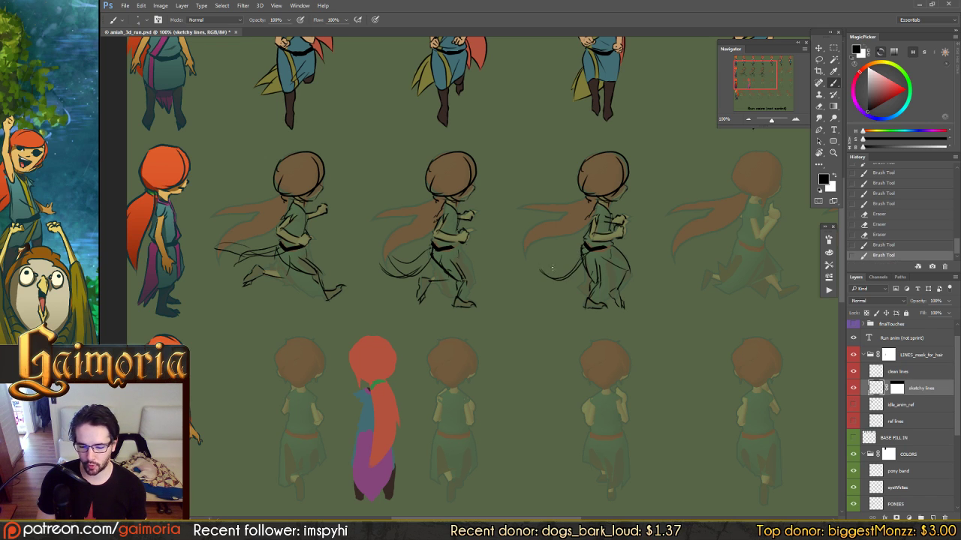
key("ctrl+z")
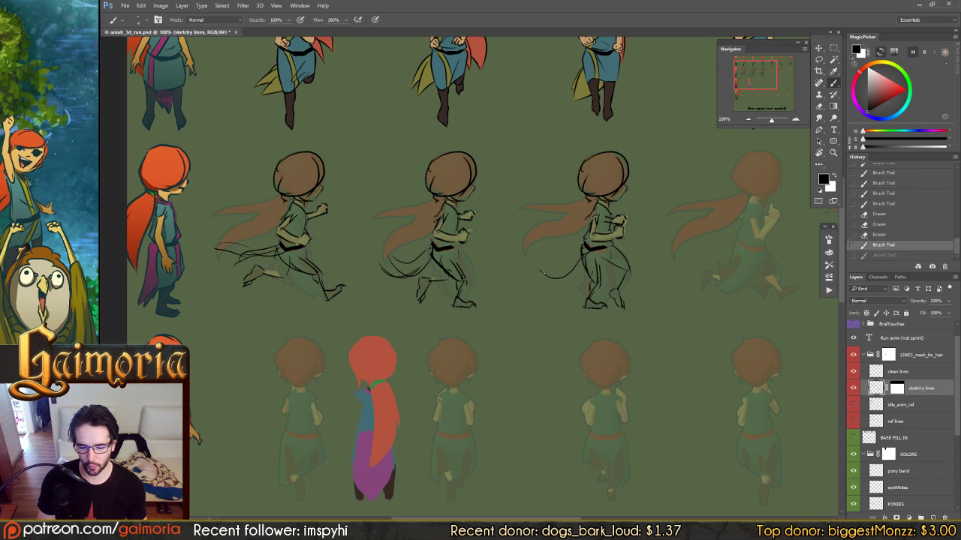
left_click_drag(540, 273, 582, 249)
key("ctrl+z")
left_click_drag(540, 278, 582, 250)
key("ctrl+z")
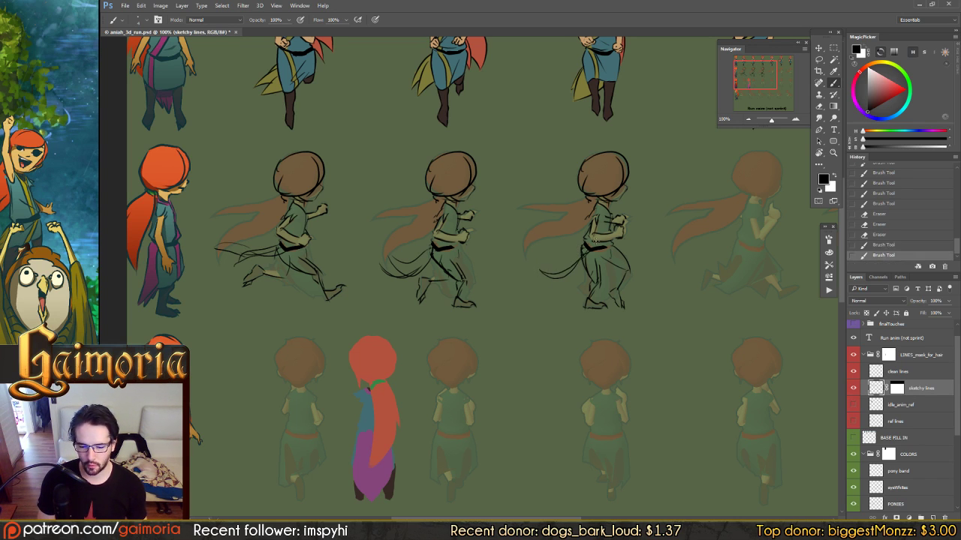
Brush the remaining curves of the third figure's trailing cloth between its tip and the waist, redrawing strokes until they fit
key("ctrl+z")
left_click_drag(540, 276, 582, 252)
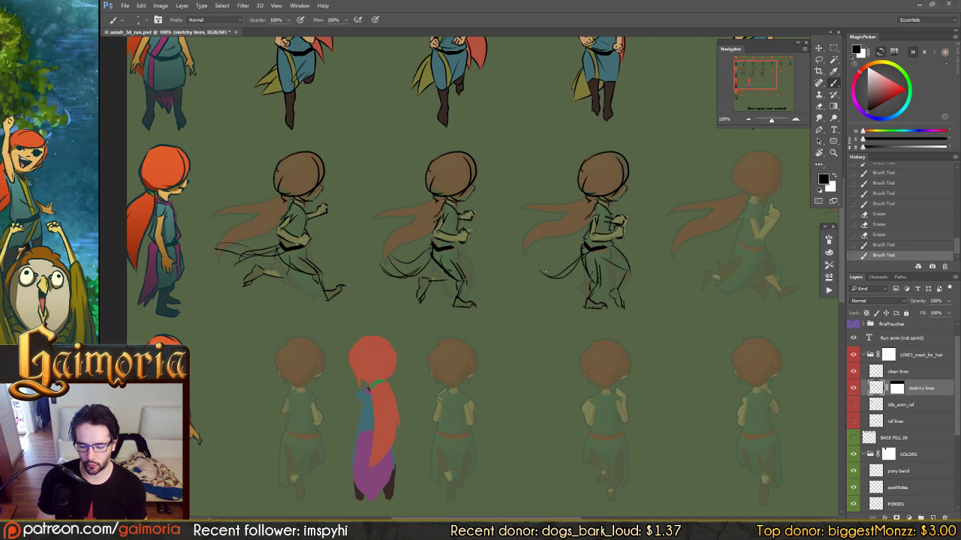
key("ctrl+z")
left_click_drag(540, 276, 577, 252)
mouse_move(542, 279)
left_mouse_down()
mouse_move(578, 267)
mouse_move(539, 281)
left_mouse_up()
key("ctrl+z")
key("ctrl+z")
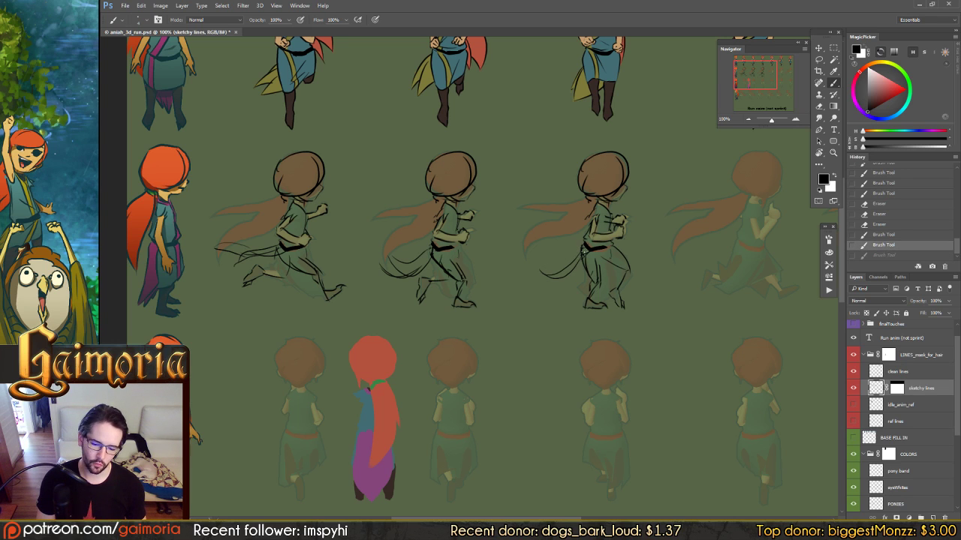
mouse_move(579, 255)
left_mouse_down()
mouse_move(528, 275)
mouse_move(566, 268)
mouse_move(528, 285)
mouse_move(555, 286)
mouse_move(576, 257)
left_mouse_up()
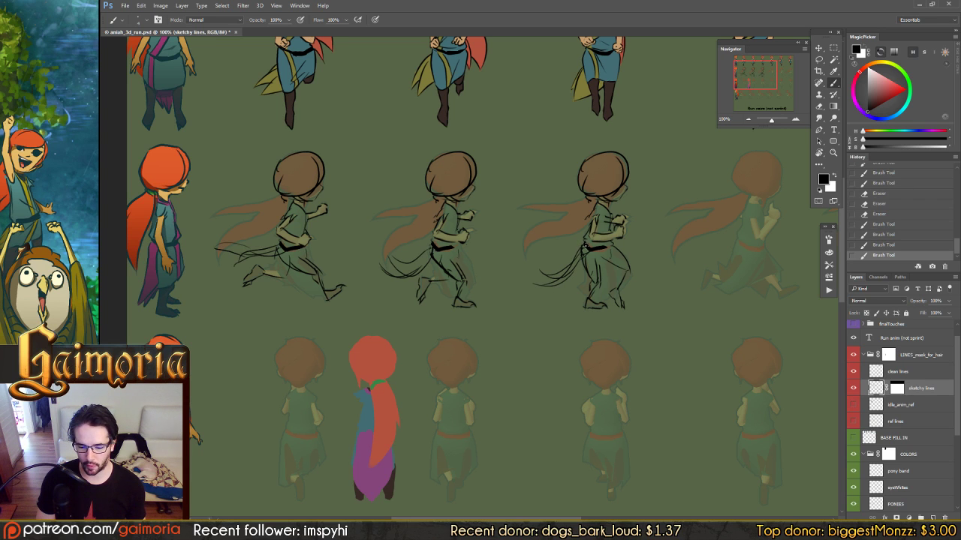
Touch up the sketch lines around the third figure's upper back and shoulder, and save the document
left_click_drag(642, 222, 610, 242)
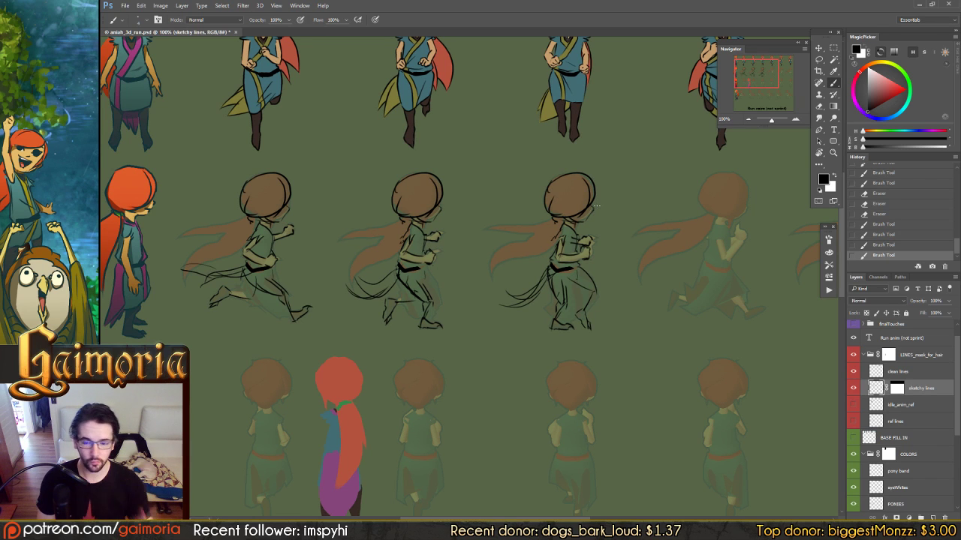
left_click_drag(595, 228, 590, 219)
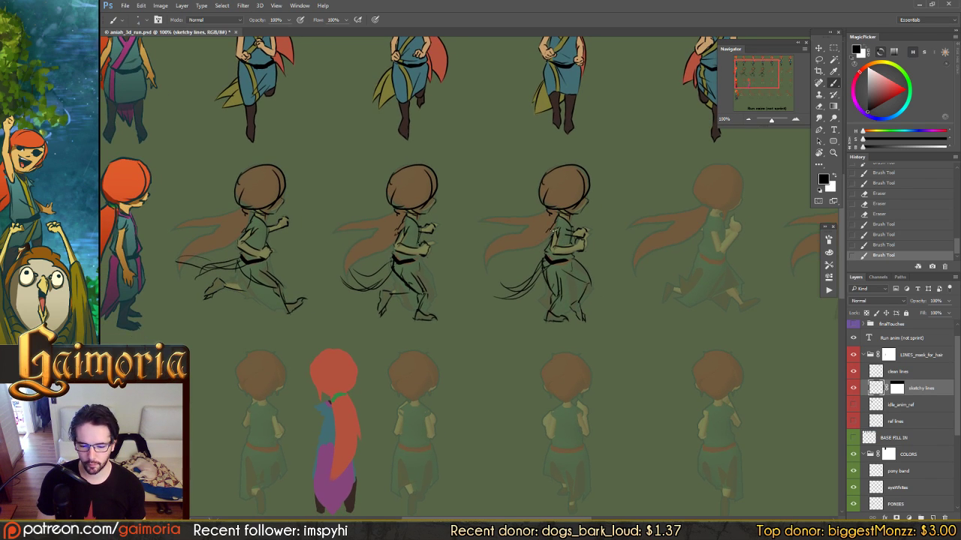
key("e")
key("bracketleft")
key("bracketleft")
key("bracketleft")
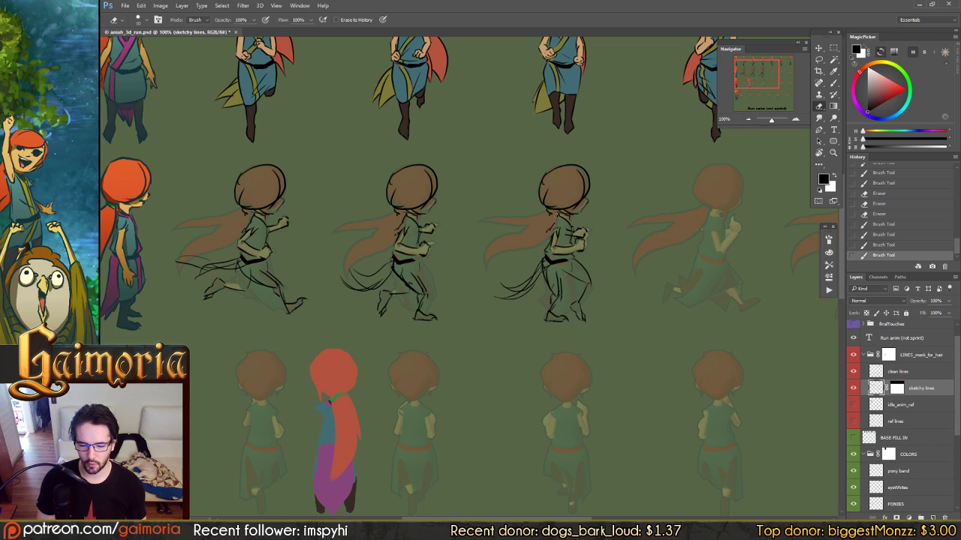
mouse_move(556, 225)
left_mouse_down()
mouse_move(570, 238)
mouse_move(557, 239)
left_mouse_up()
key("b")
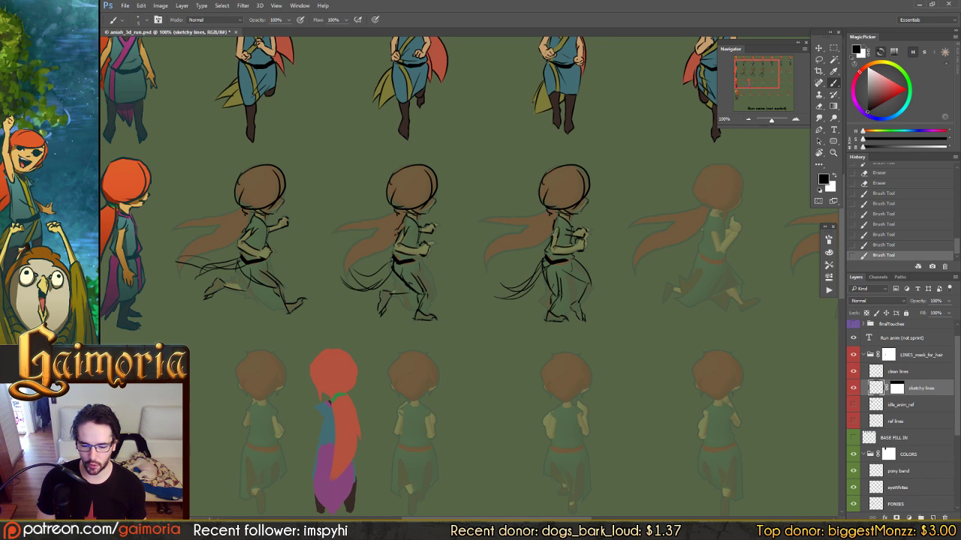
left_click_drag(592, 234, 589, 234)
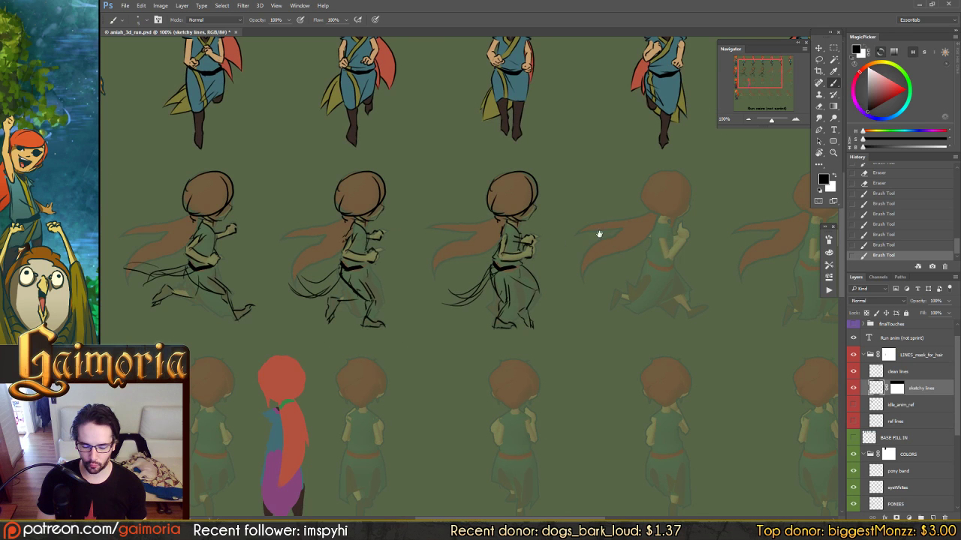
left_click_drag(599, 234, 568, 225)
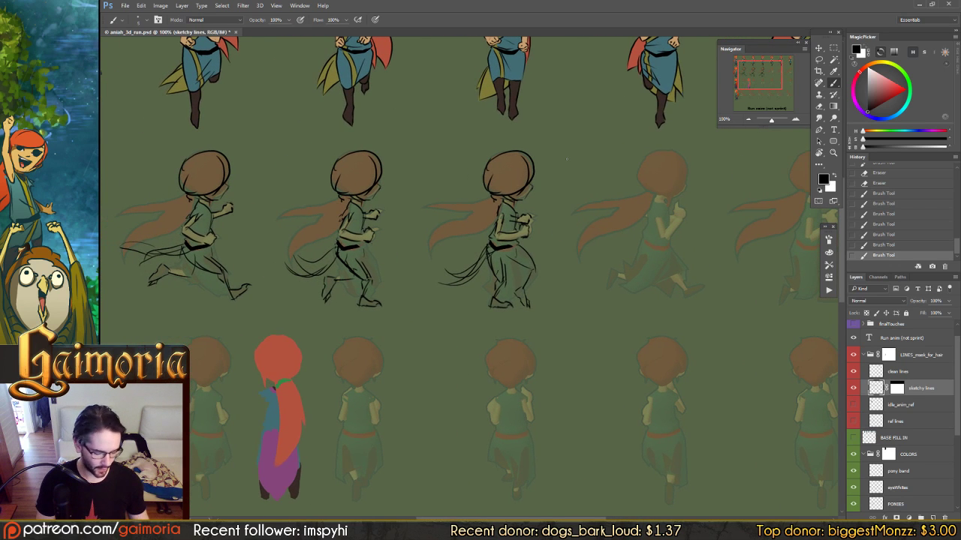
key("ctrl+s")
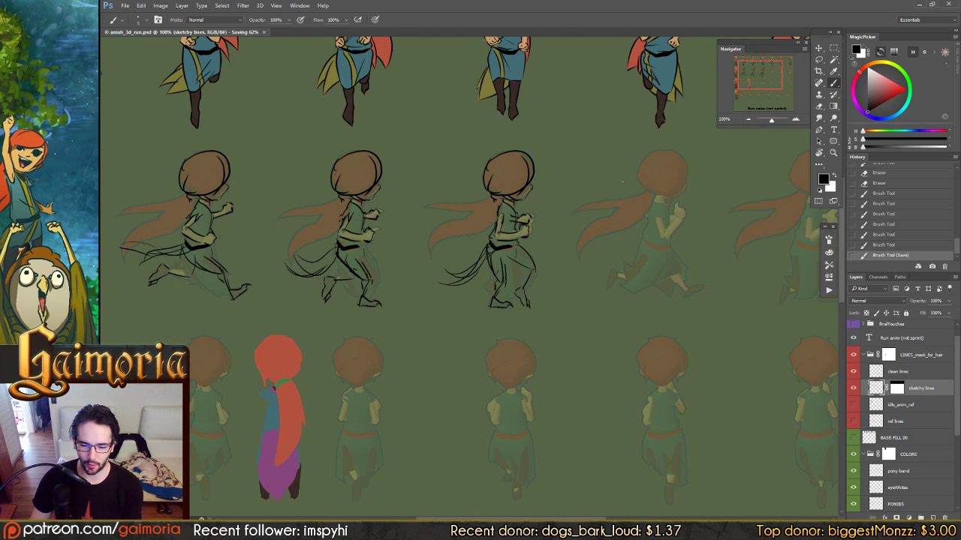
Select the first running figure's sketch lines with a rectangular marquee
left_click_drag(568, 216, 665, 213)
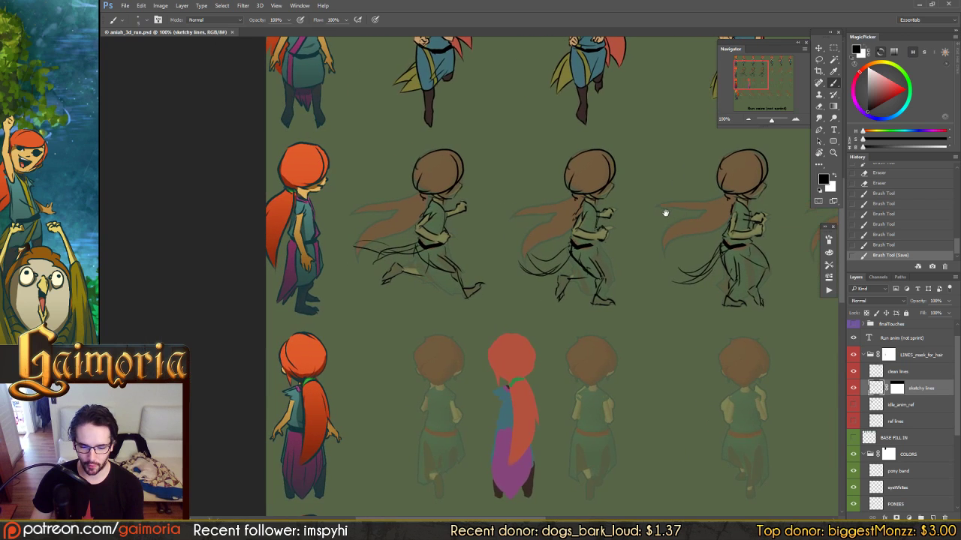
left_click_drag(497, 224, 468, 227)
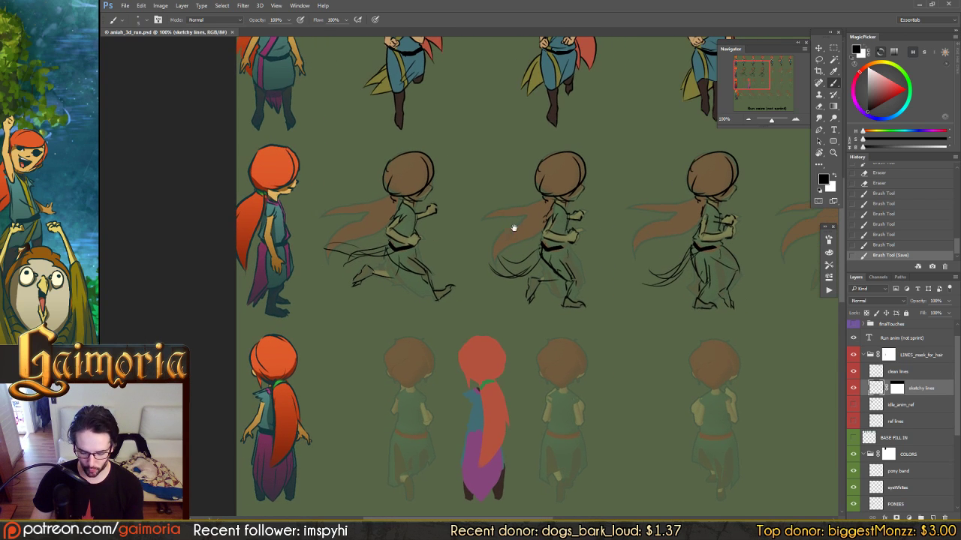
key("m")
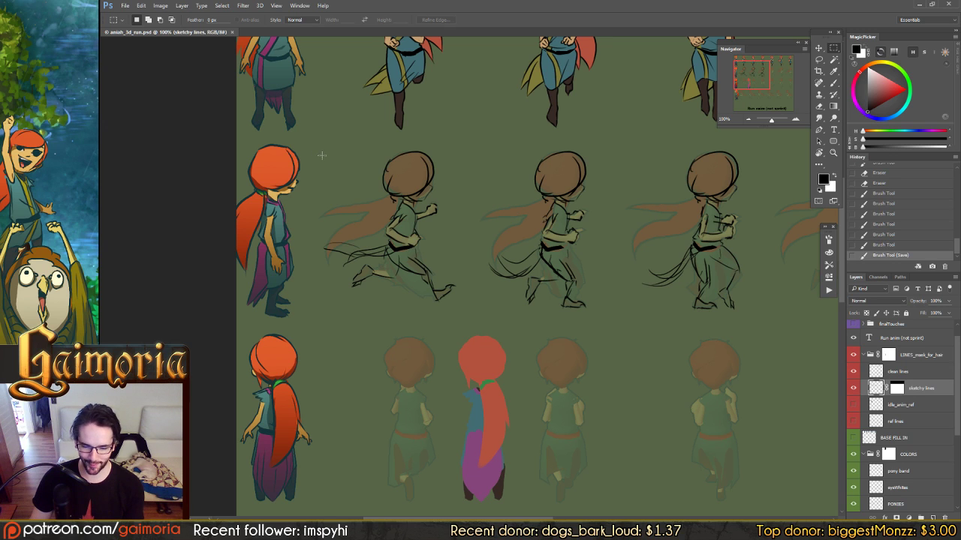
Duplicate the first side-view running sketch onto the fourth faded reference figure in the same row, and clear the selection
left_click_drag(321, 155, 467, 293)
left_click_drag(511, 253, 432, 249)
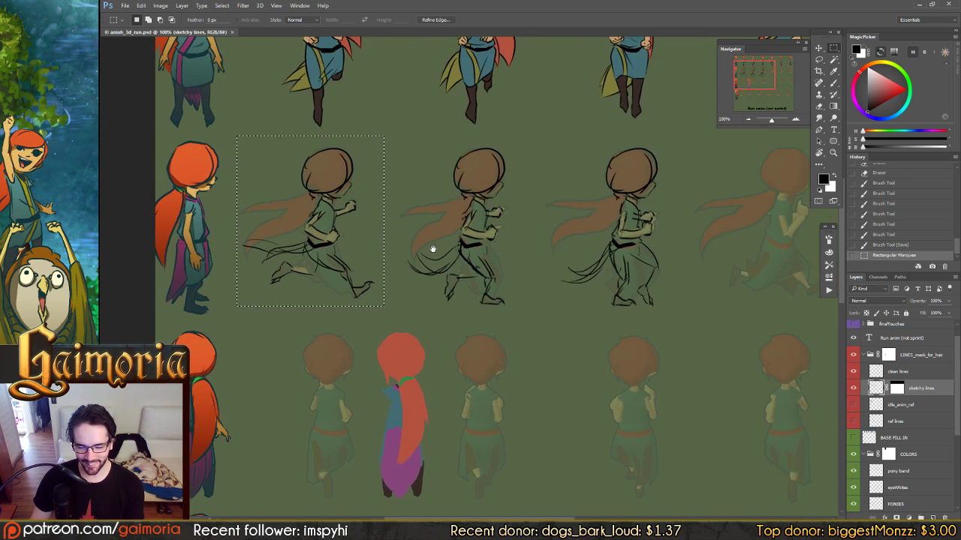
left_click_drag(342, 247, 576, 238)
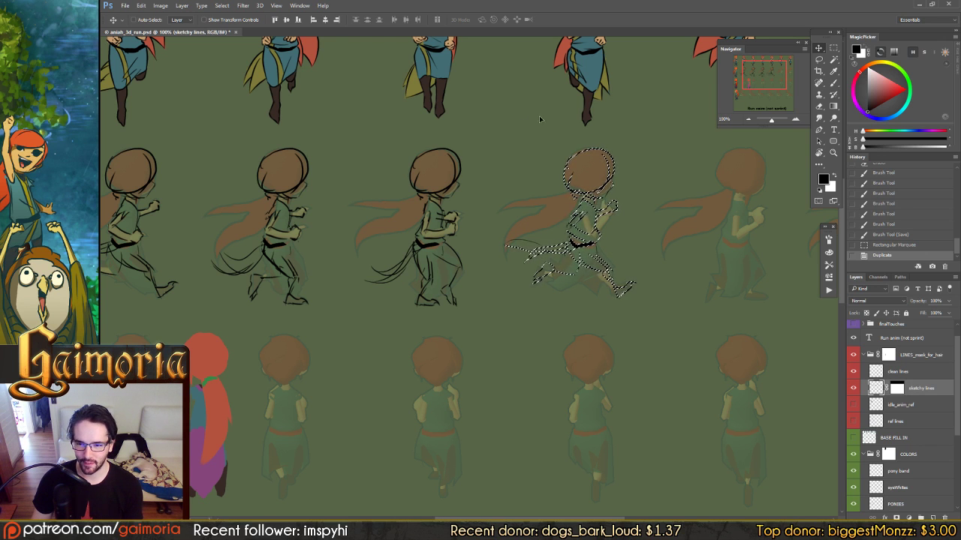
left_click_drag(538, 169, 444, 176)
key("ctrl+d")
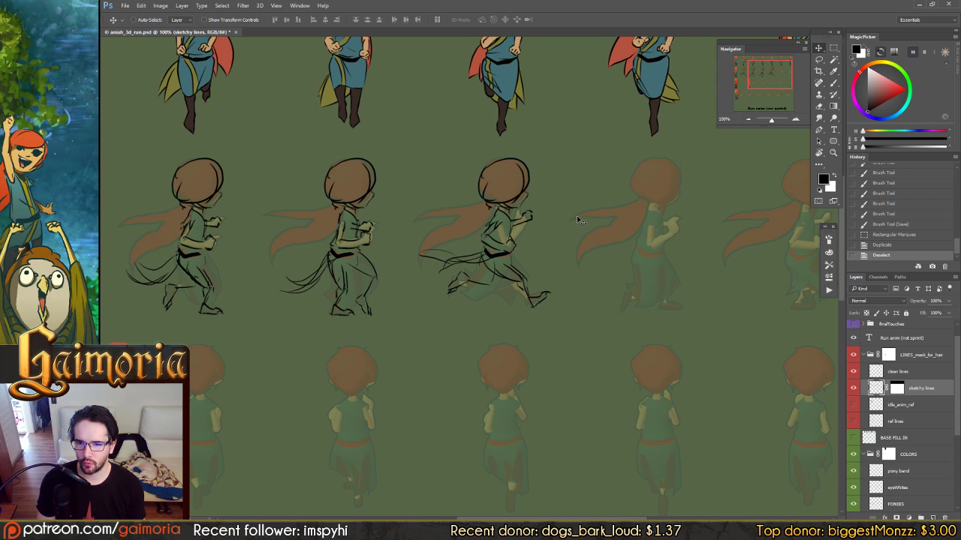
left_click_drag(564, 220, 628, 174)
key("b")
key("l")
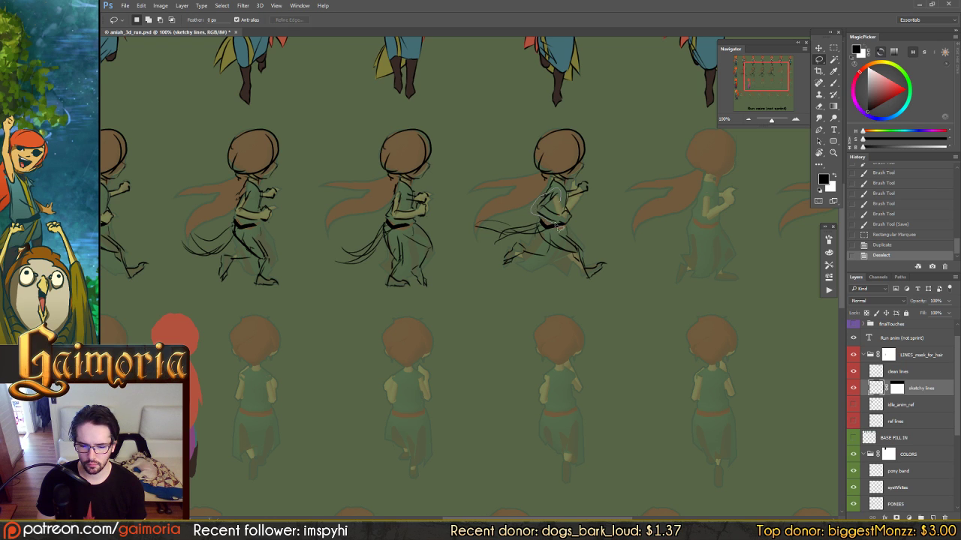
left_click_drag(556, 213, 554, 196)
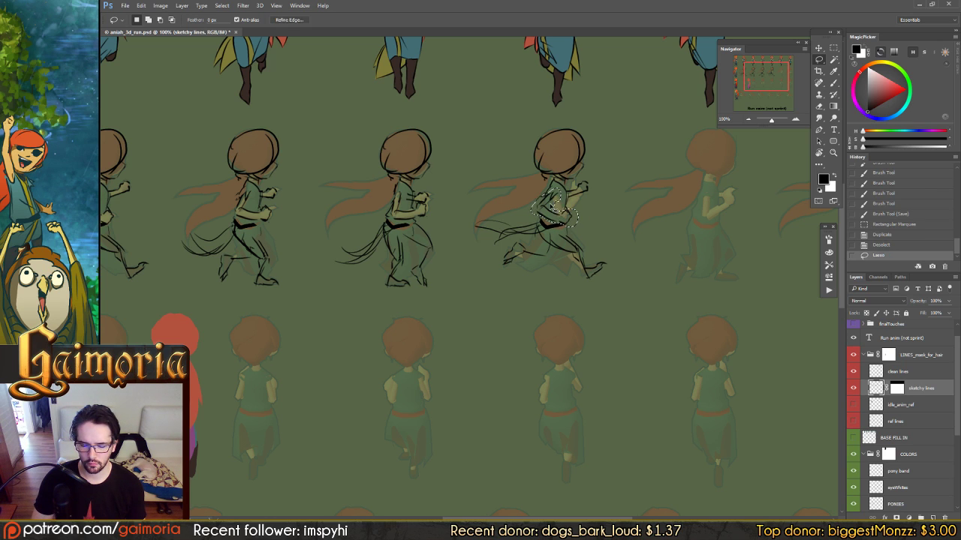
key("ctrl+t")
left_click_drag(535, 165, 517, 208)
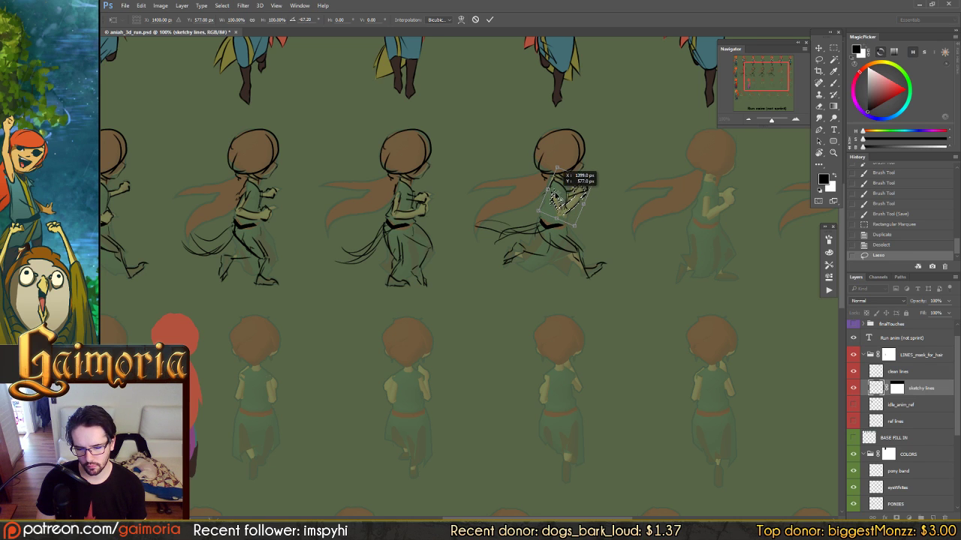
left_click_drag(568, 178, 569, 180)
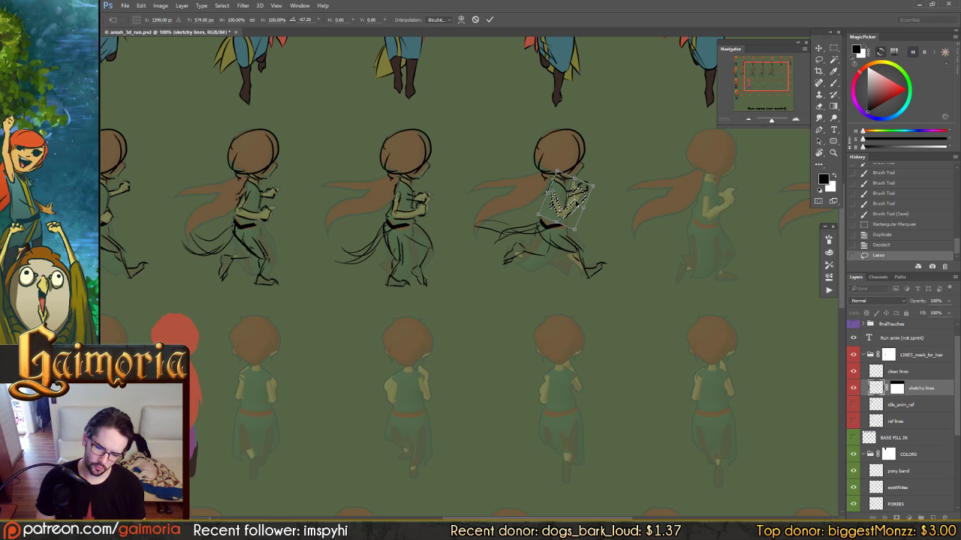
key("Return")
key("ctrl+d")
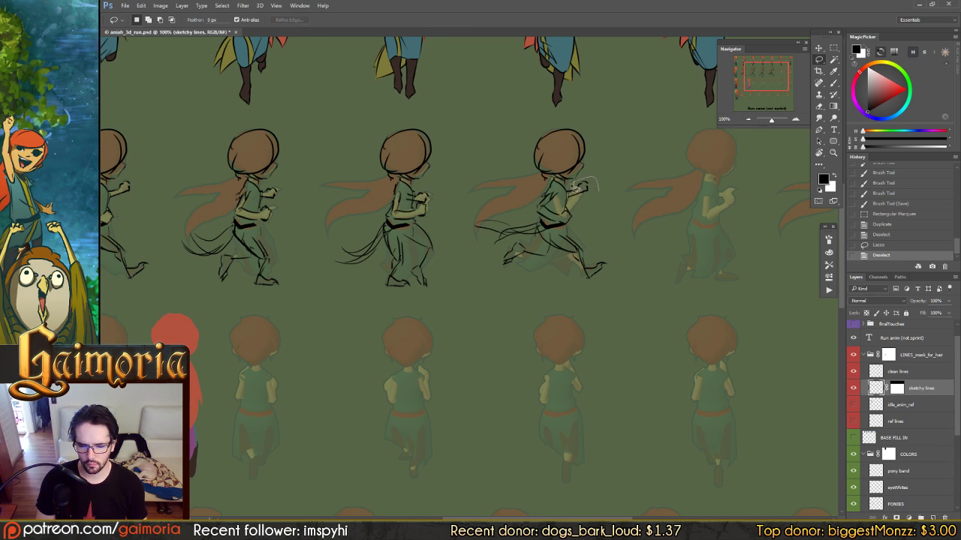
Move the fourth sketch's outstretched forearm aside, and rotate the near arm about 55° counterclockwise over the reference arm
mouse_move(574, 206)
left_mouse_down()
mouse_move(616, 196)
mouse_move(590, 192)
mouse_move(604, 170)
left_mouse_up()
key("v")
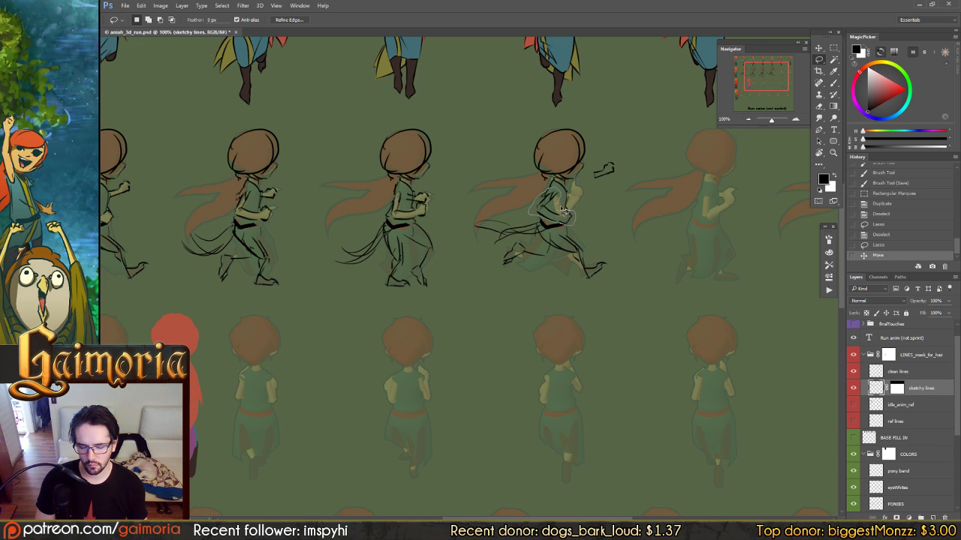
left_click_drag(561, 210, 559, 213)
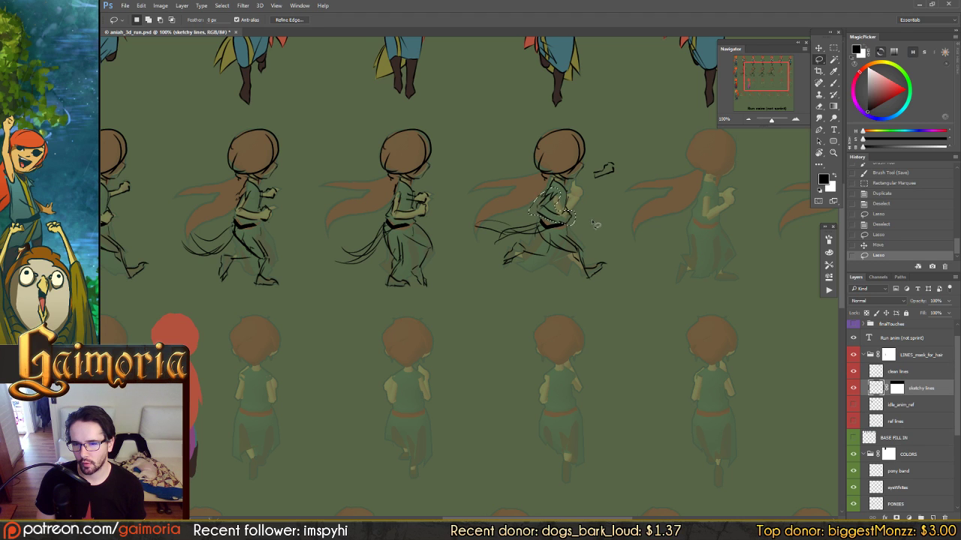
key("ctrl+t")
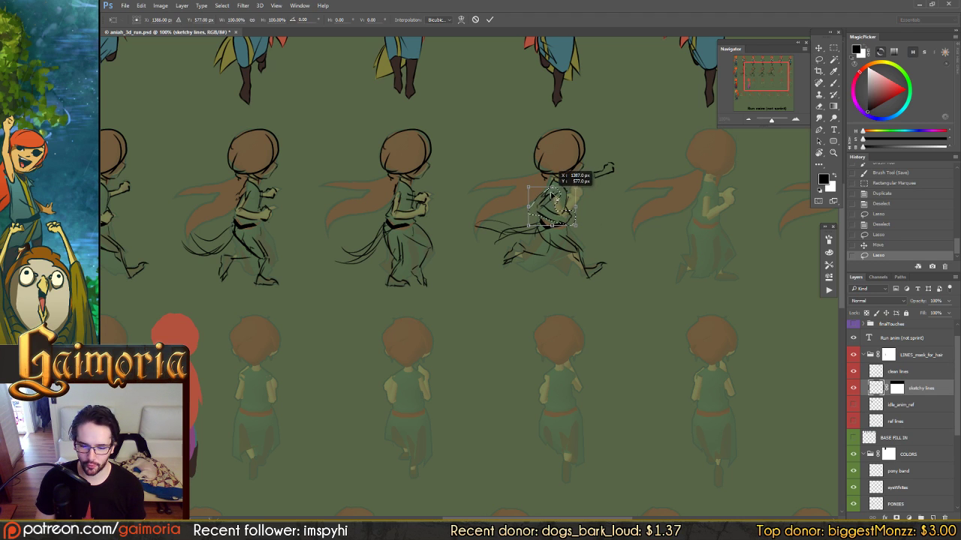
left_click_drag(556, 193, 555, 192)
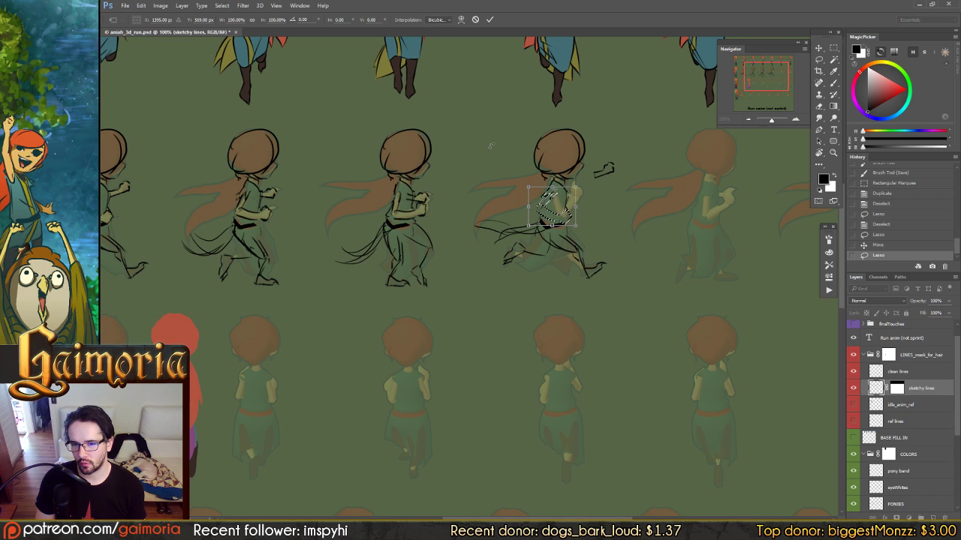
left_click_drag(489, 140, 508, 180)
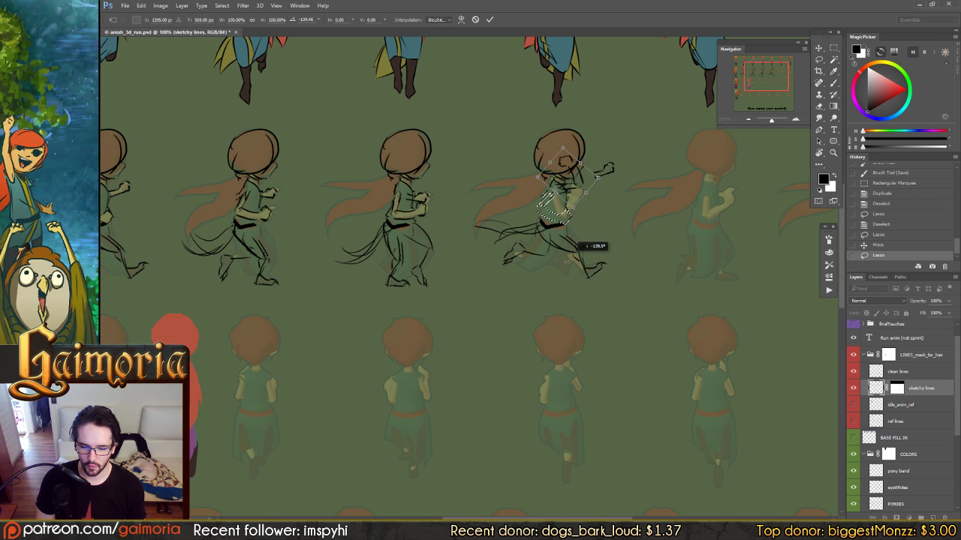
mouse_move(502, 255)
left_mouse_down()
mouse_move(556, 263)
mouse_move(624, 220)
mouse_move(605, 243)
mouse_move(633, 232)
left_mouse_up()
left_click_drag(563, 193, 577, 193)
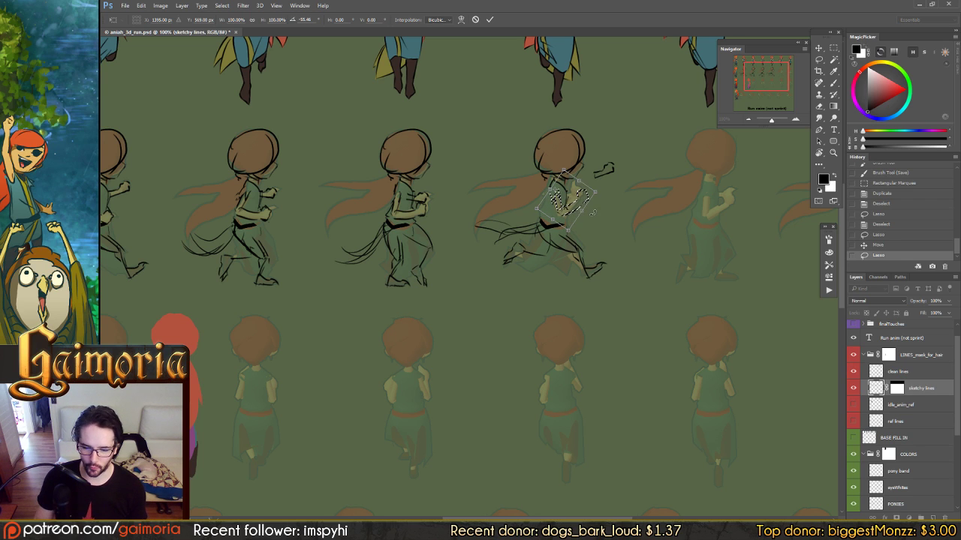
key("Return")
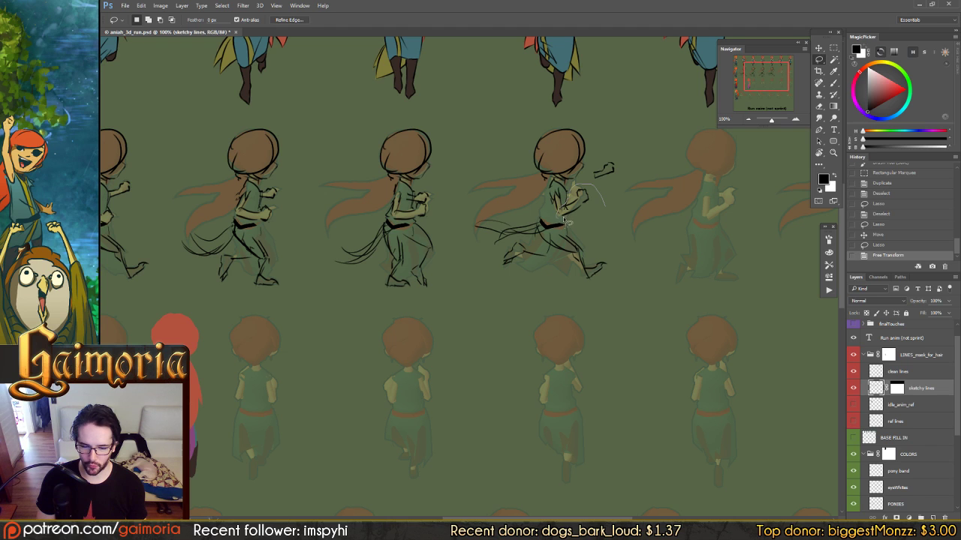
Select the near forearm and fist of the fourth sketch and rotate them to match the reference arm
left_click_drag(600, 201, 598, 203)
key("ctrl+t")
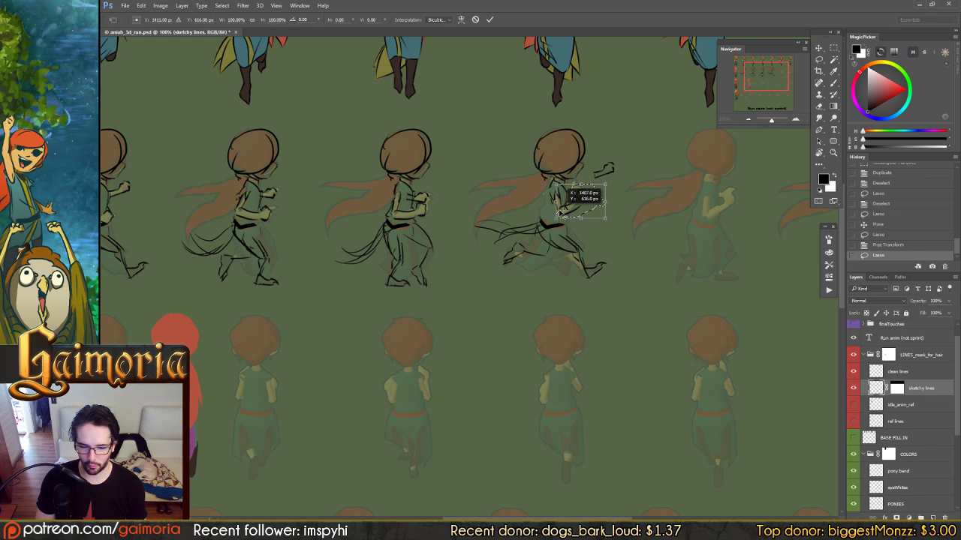
left_click_drag(507, 160, 498, 174)
key("Return")
key("ctrl+d")
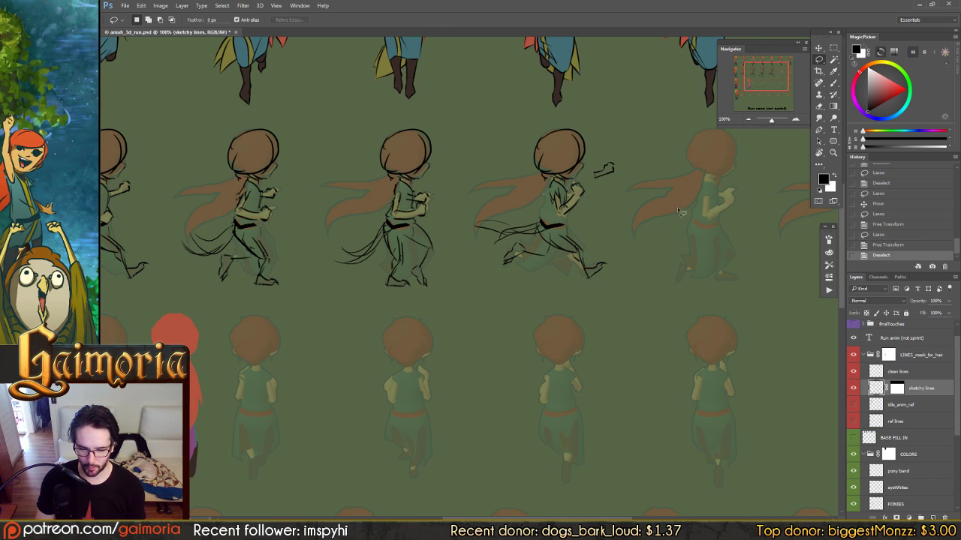
Move the set-aside forearm back onto the fourth figure's raised fist and erase the overlapping lines there
mouse_move(624, 171)
left_mouse_down()
mouse_move(597, 158)
mouse_move(590, 180)
mouse_move(624, 163)
mouse_move(575, 190)
left_mouse_up()
key("v")
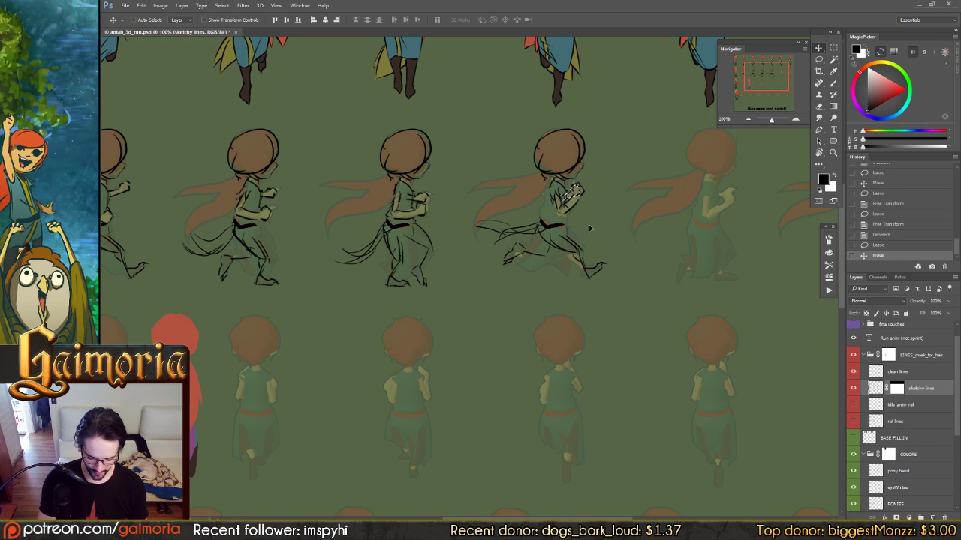
key("ctrl+d")
key("e")
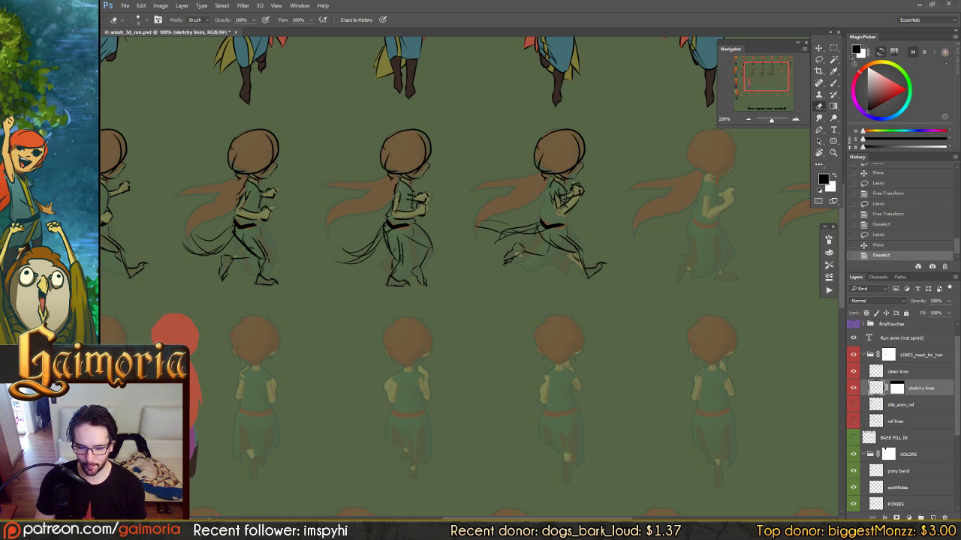
left_click(575, 190)
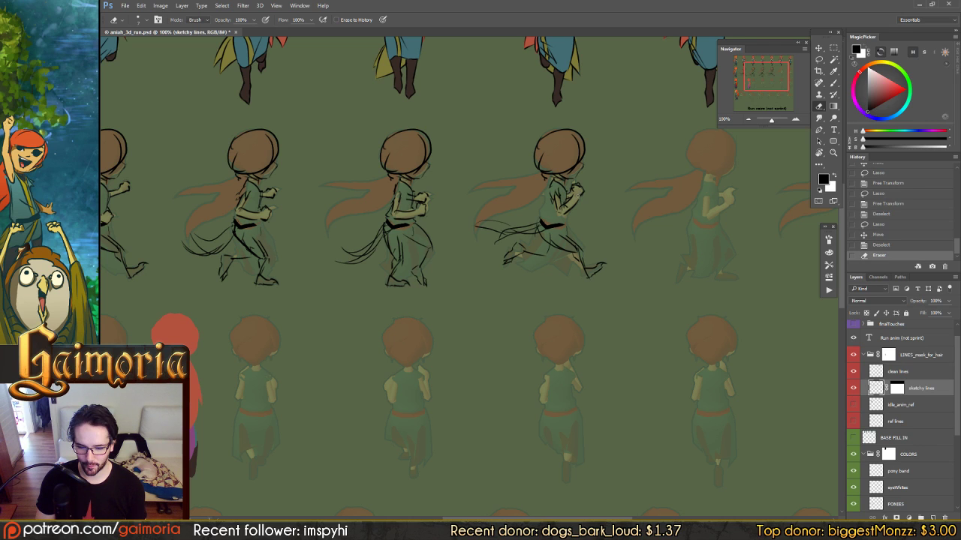
left_click_drag(576, 187, 573, 193)
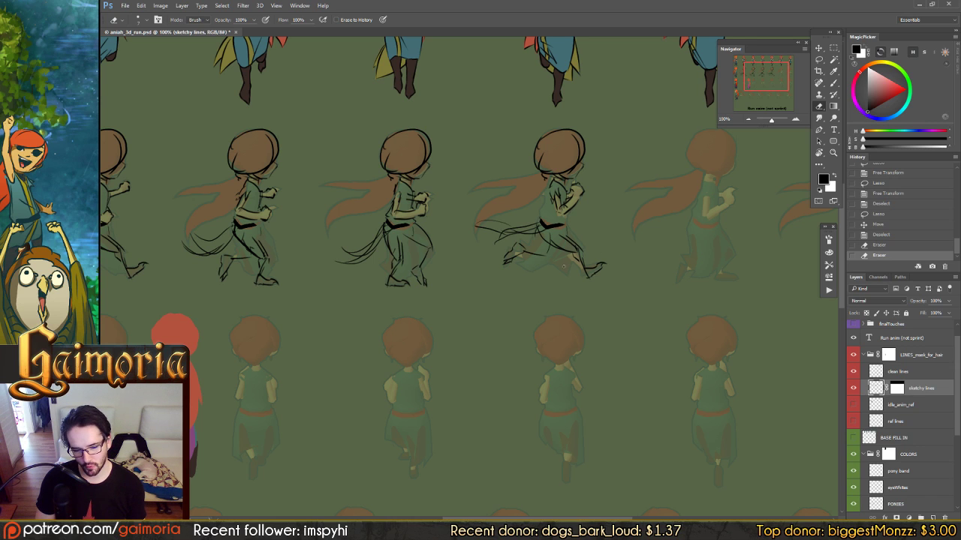
Select the trailing leg of the fourth sketch and move it clear below the figure
key("l")
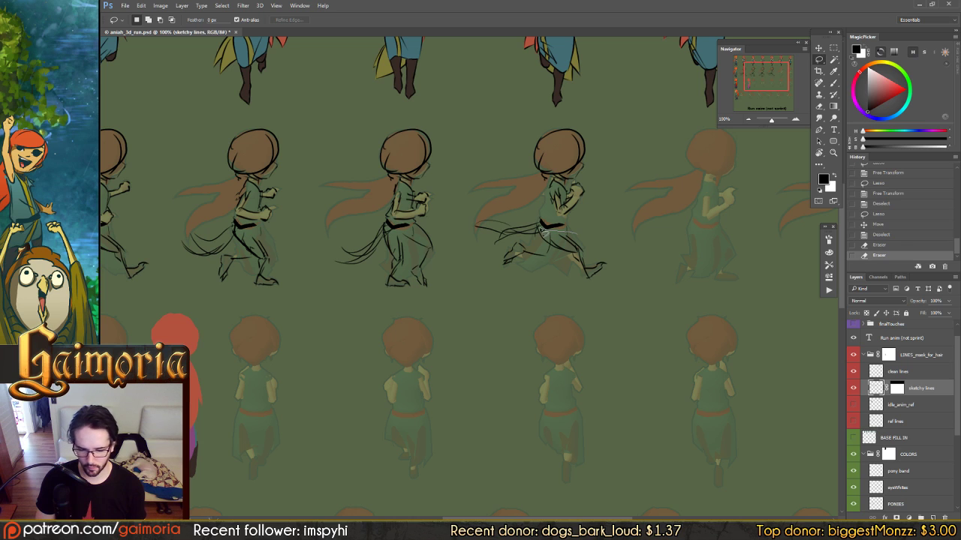
left_click_drag(542, 257, 544, 261)
left_click_drag(545, 262, 546, 265)
left_click(507, 200)
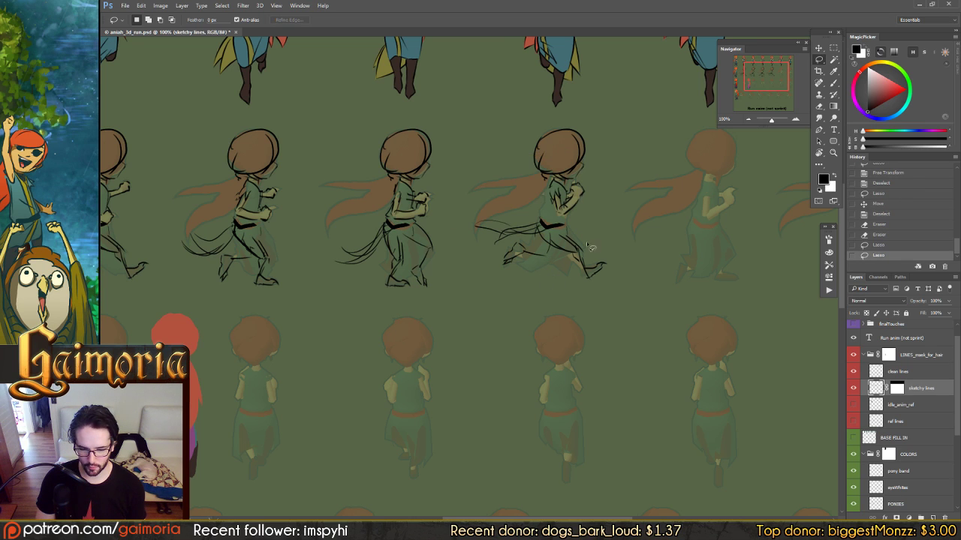
mouse_move(551, 266)
left_mouse_down()
mouse_move(548, 234)
mouse_move(541, 252)
mouse_move(519, 244)
mouse_move(503, 268)
mouse_move(543, 270)
mouse_move(535, 256)
mouse_move(527, 263)
mouse_move(510, 296)
left_mouse_up()
key("v")
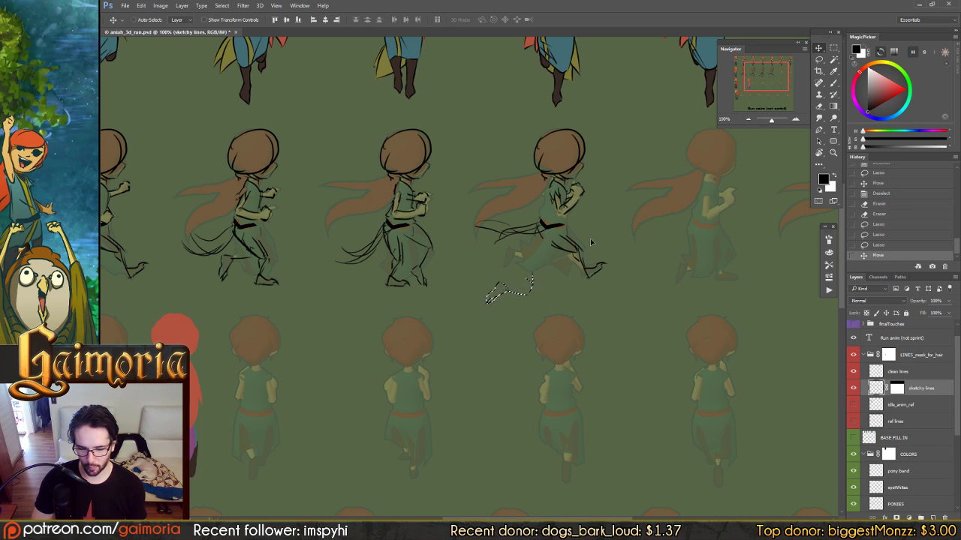
Rotate the fourth sketch's forward leg clockwise around the hip so it trails behind the body over the reference leg
key("l")
mouse_move(597, 239)
left_mouse_down()
mouse_move(555, 229)
mouse_move(564, 270)
mouse_move(617, 282)
mouse_move(612, 256)
mouse_move(595, 239)
mouse_move(553, 234)
left_mouse_up()
key("ctrl+t")
mouse_move(630, 222)
left_mouse_down()
mouse_move(647, 179)
mouse_move(606, 233)
mouse_move(576, 236)
mouse_move(600, 249)
mouse_move(552, 225)
mouse_move(653, 223)
mouse_move(671, 208)
mouse_move(638, 199)
mouse_move(661, 211)
left_mouse_up()
left_click_drag(523, 223, 530, 229)
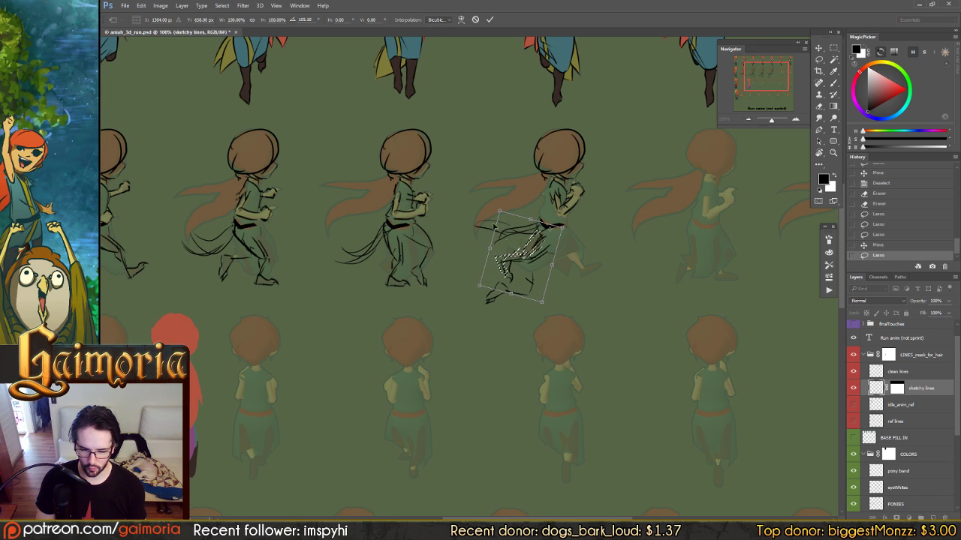
mouse_move(439, 183)
left_mouse_down()
mouse_move(437, 203)
mouse_move(445, 200)
left_mouse_up()
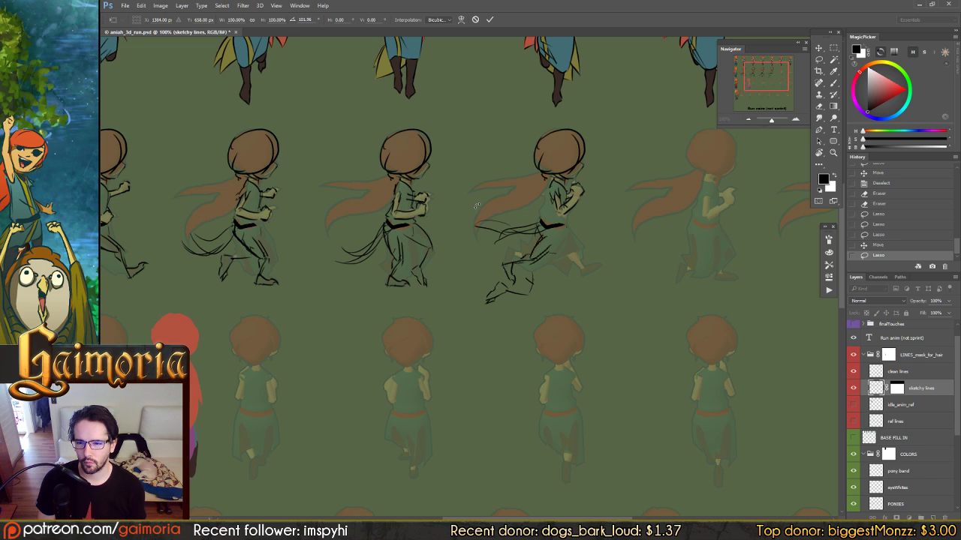
mouse_move(533, 263)
left_mouse_down()
mouse_move(537, 237)
mouse_move(532, 261)
left_mouse_up()
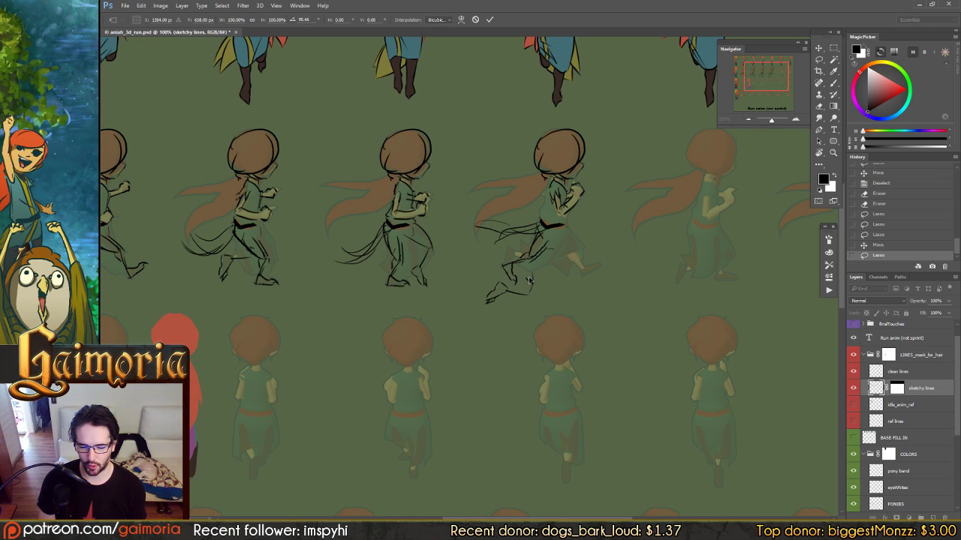
key("Return")
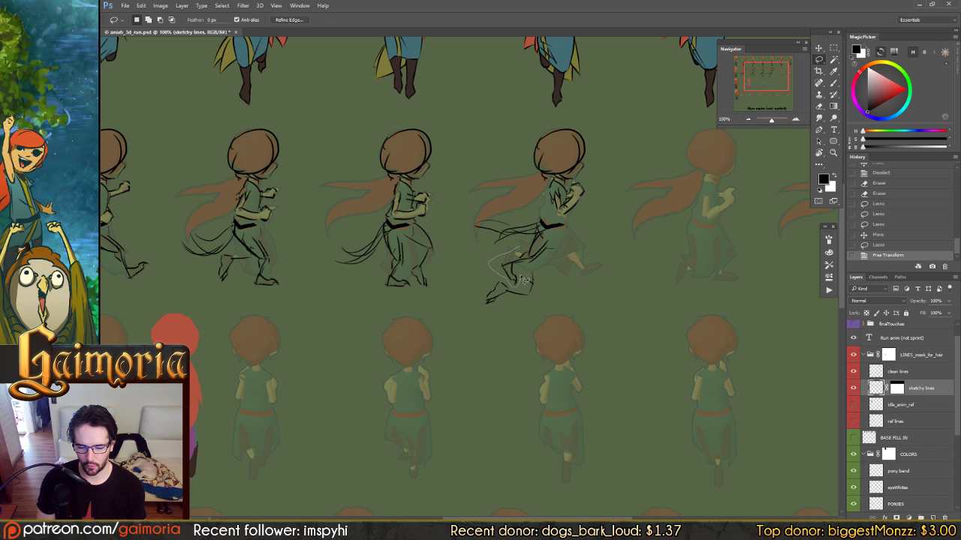
Rotate the lower part of the trailing leg about 40° clockwise and shift it onto the reference's back foot
left_click_drag(531, 257, 529, 261)
key("ctrl+t")
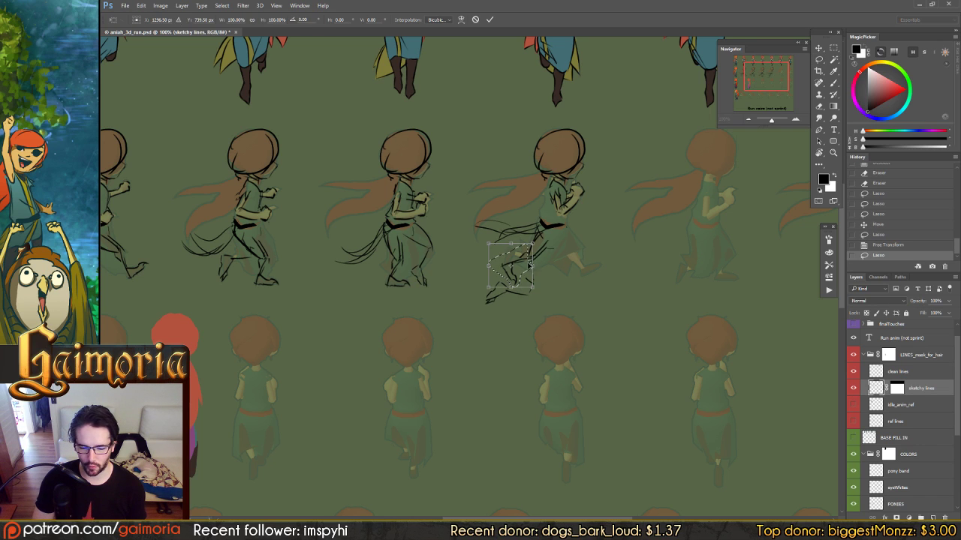
mouse_move(450, 242)
left_mouse_down()
mouse_move(458, 207)
mouse_move(478, 193)
mouse_move(472, 200)
left_mouse_up()
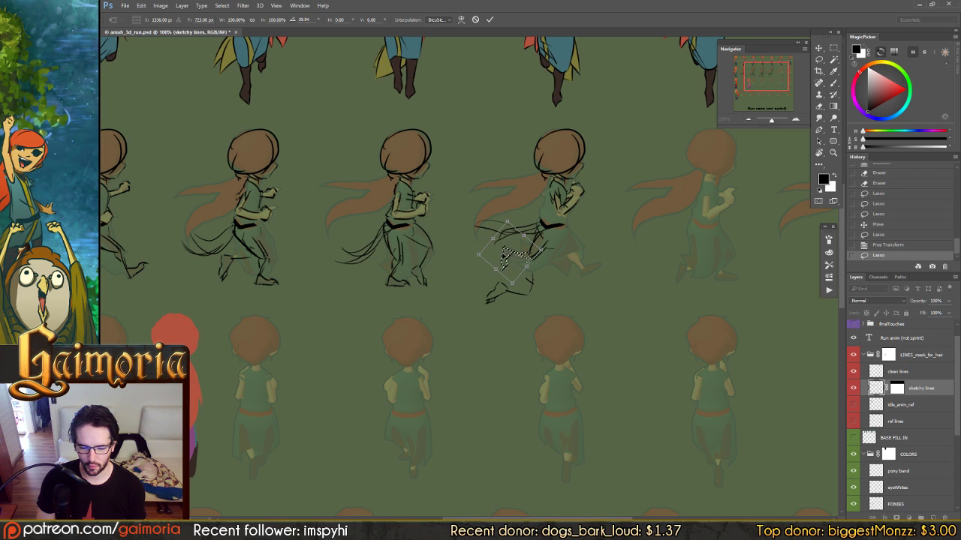
left_click_drag(482, 248, 504, 249)
left_click_drag(518, 237, 519, 237)
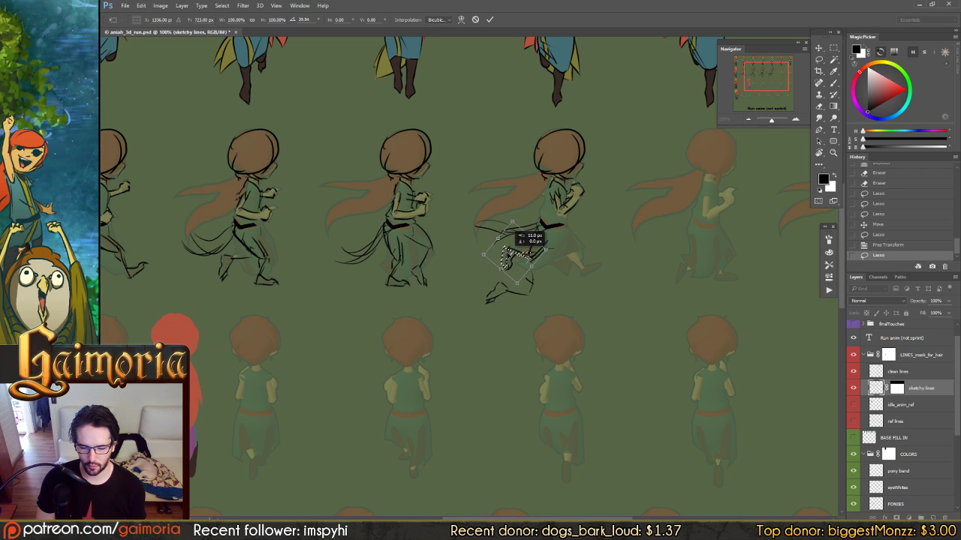
key("Return")
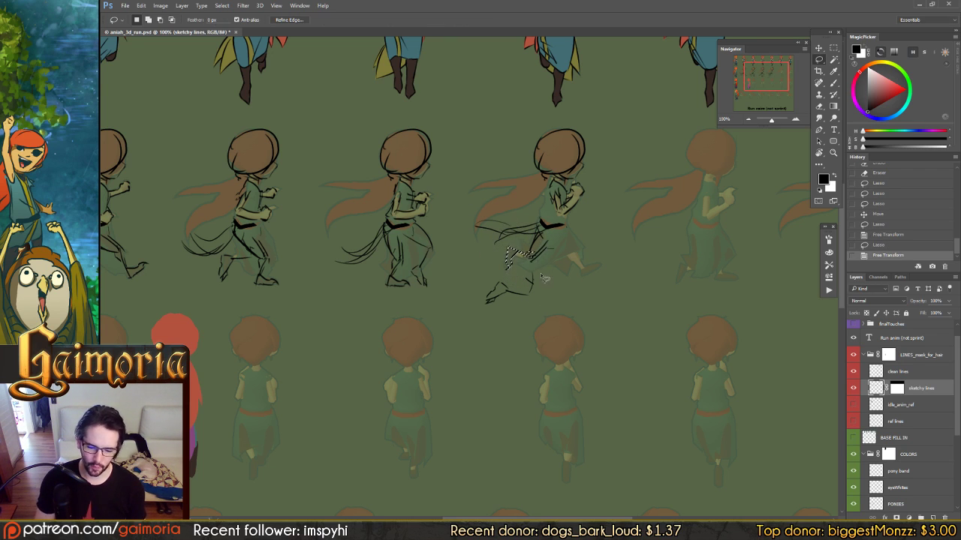
Select the leg set aside below the fourth sketch, move it onto the hip and rotate it forward over the reference's front leg
mouse_move(466, 309)
left_mouse_down()
mouse_move(555, 297)
mouse_move(467, 306)
left_mouse_up()
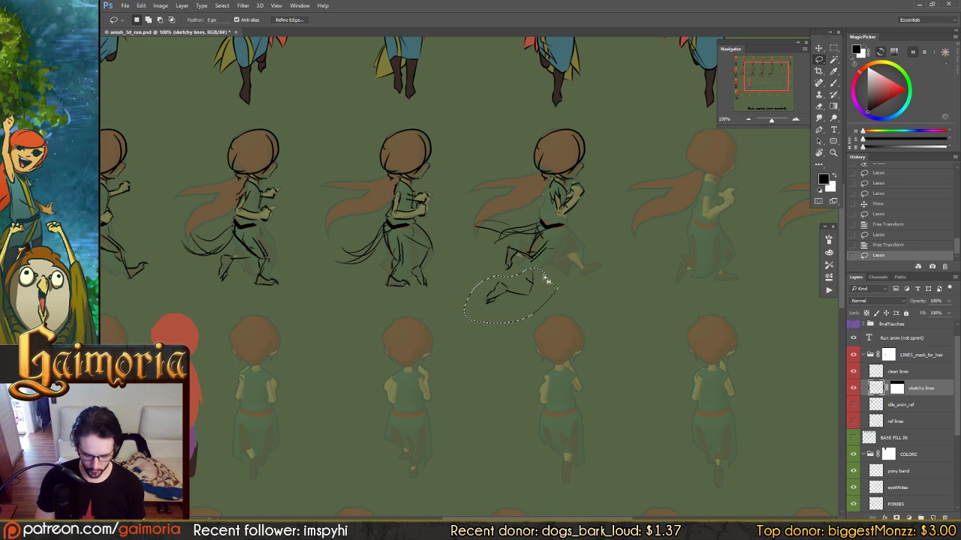
key("v")
left_click_drag(529, 276, 579, 253)
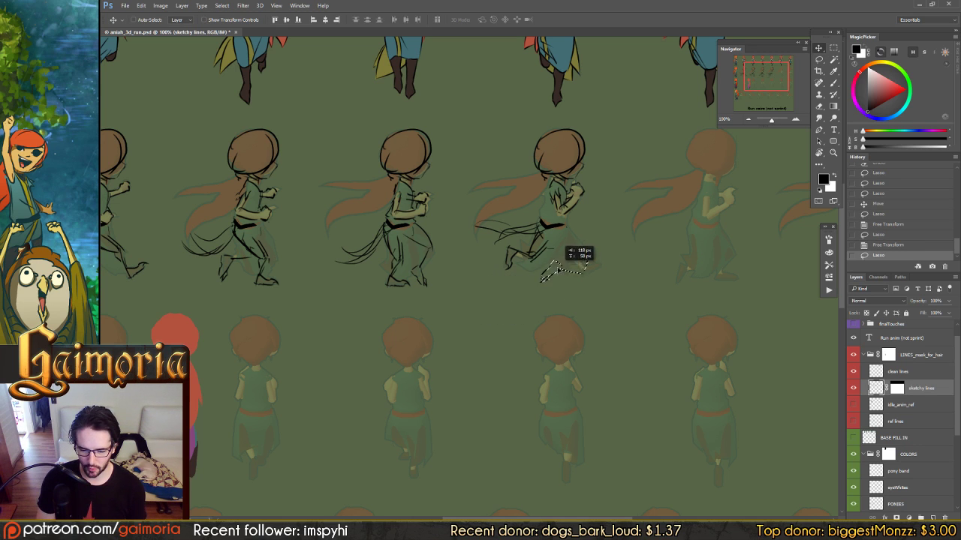
key("ctrl+t")
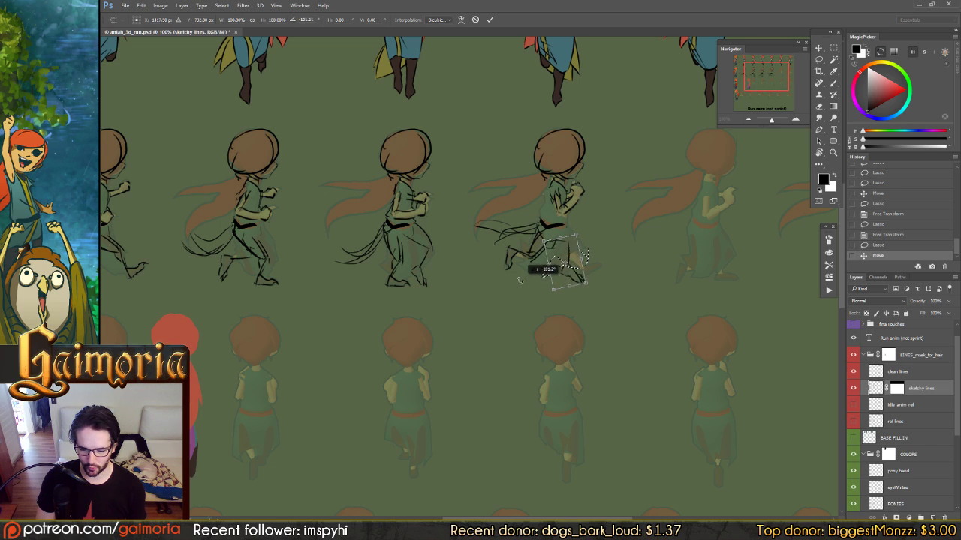
left_click_drag(518, 279, 620, 275)
left_click_drag(570, 246, 553, 264)
left_click_drag(619, 253, 621, 259)
left_click_drag(556, 253, 566, 247)
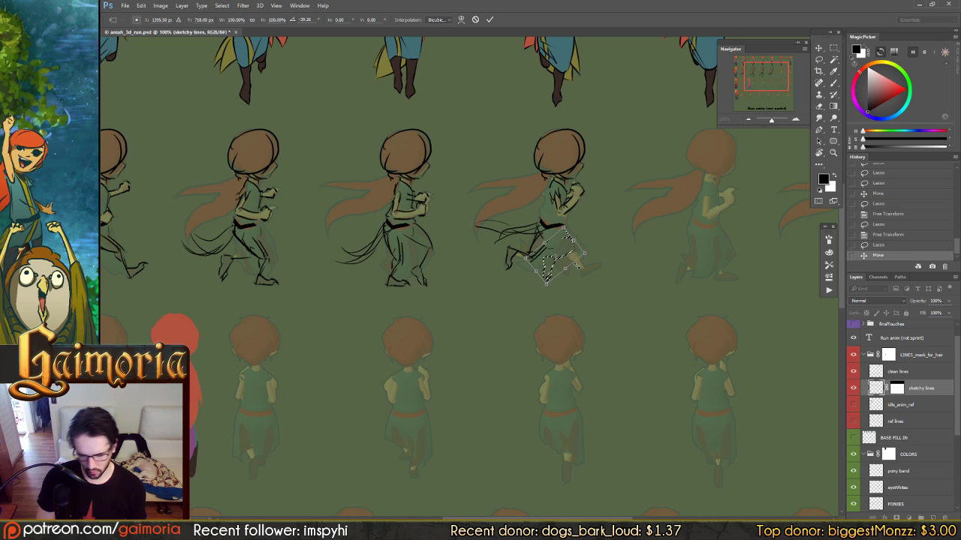
key("Return")
Select the lower part of the fourth sketch's front leg, rotate it about 90° counterclockwise and place it over the reference shin
key("l")
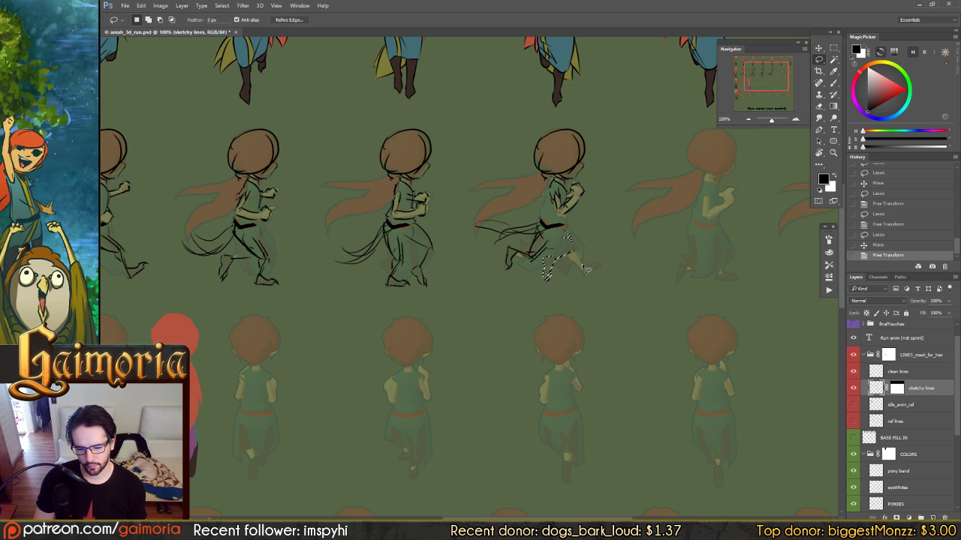
mouse_move(572, 249)
left_mouse_down()
mouse_move(536, 274)
mouse_move(581, 274)
mouse_move(571, 252)
mouse_move(597, 251)
mouse_move(584, 285)
mouse_move(550, 290)
mouse_move(594, 254)
left_mouse_up()
key("ctrl+t")
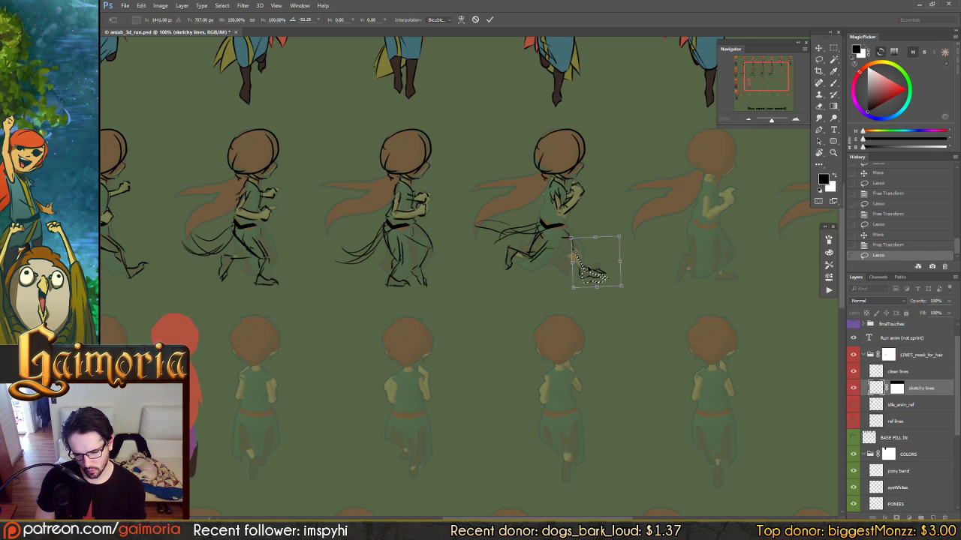
key("Return")
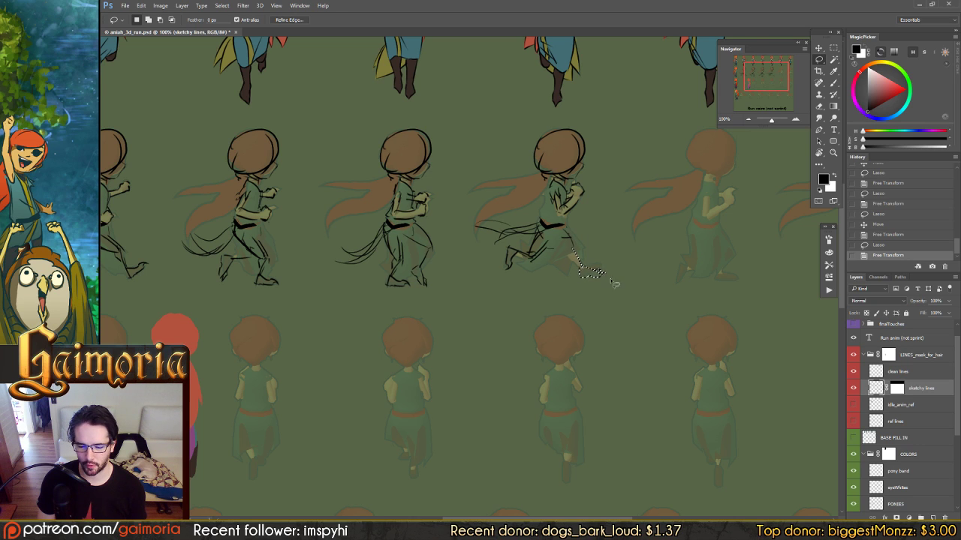
key("ctrl+d")
Rotate the fourth sketch's front foot counterclockwise to match the reference, nudge it up slightly, deselect it and save the file
mouse_move(610, 287)
left_mouse_down()
mouse_move(597, 262)
mouse_move(578, 272)
mouse_move(593, 290)
mouse_move(600, 281)
left_mouse_up()
key("ctrl+t")
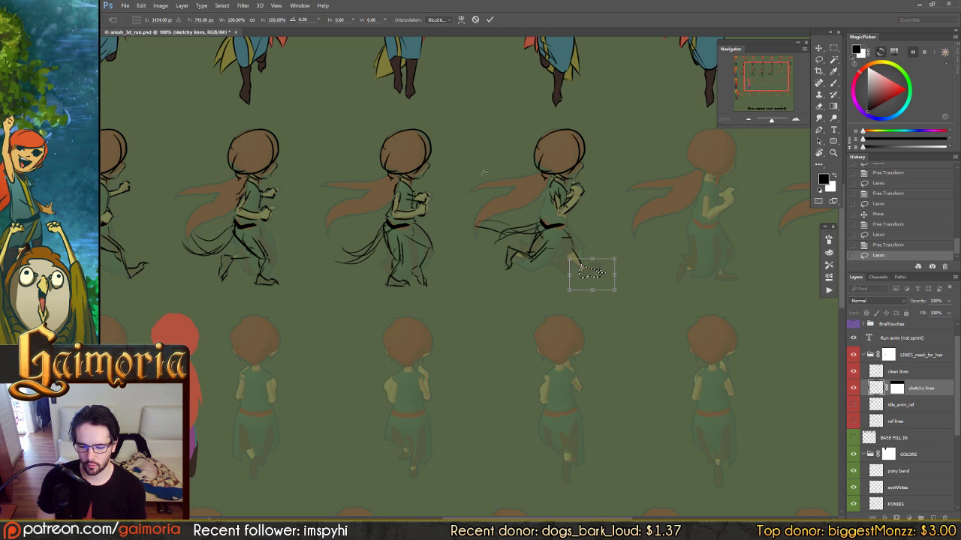
left_click_drag(495, 192, 487, 224)
key("Return")
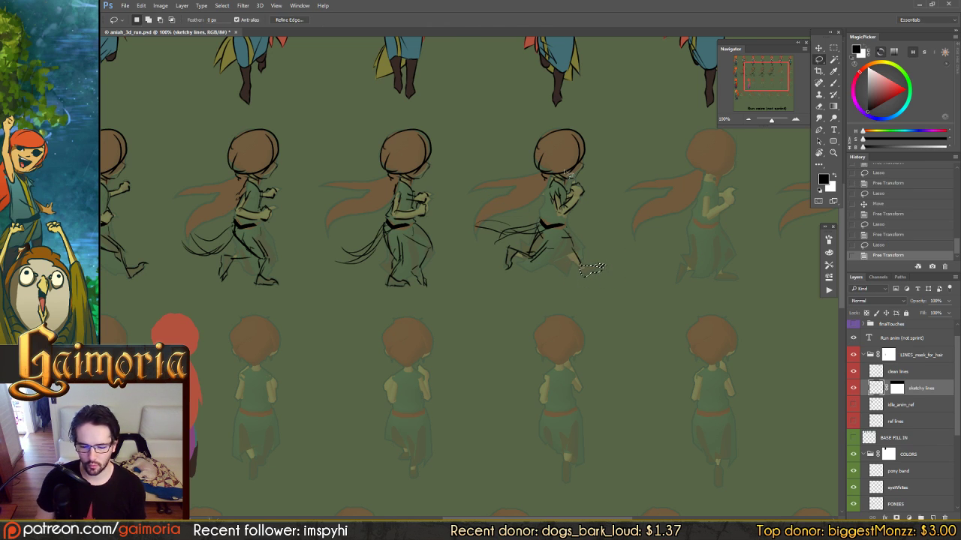
key("ctrl+Up")
key("ctrl+d")
key("v")
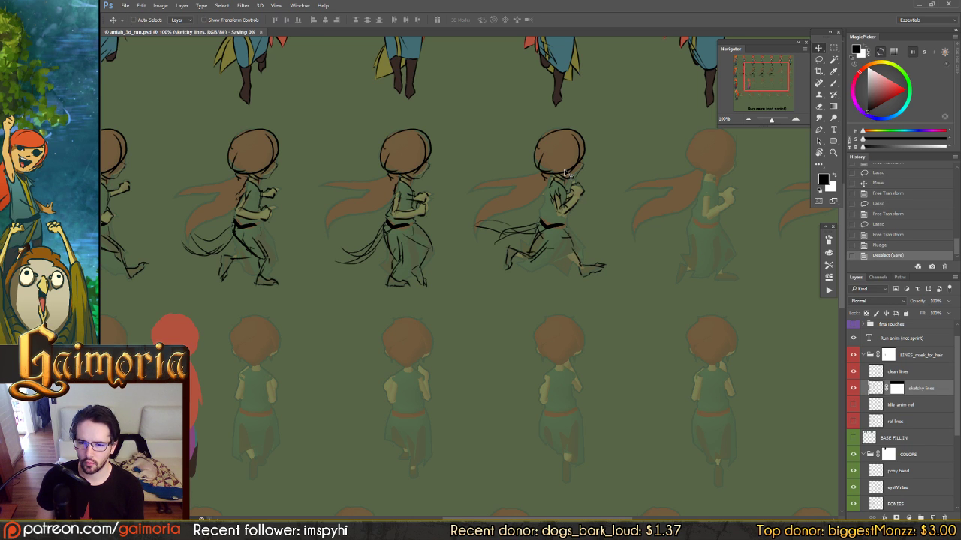
Touch up the fourth sketch's torso, raised arm and waist with short brush strokes over the reference
key("b")
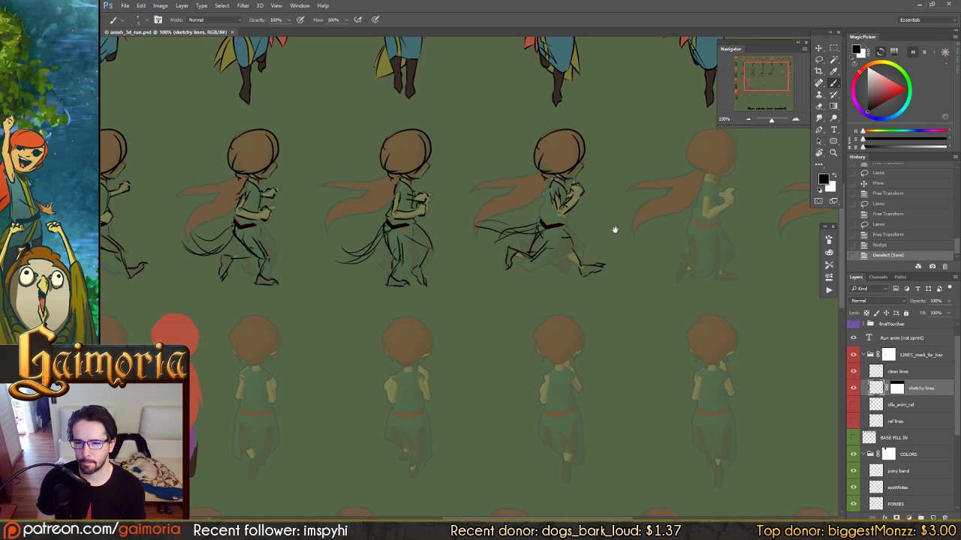
mouse_move(614, 229)
left_mouse_down()
mouse_move(560, 248)
mouse_move(616, 219)
mouse_move(544, 230)
mouse_move(571, 241)
mouse_move(609, 235)
left_mouse_up()
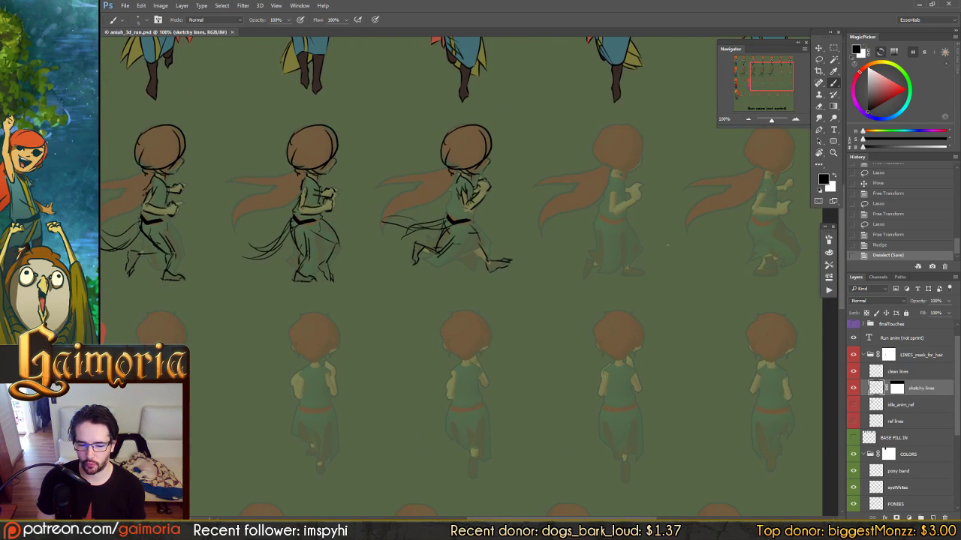
mouse_move(656, 209)
left_mouse_down()
mouse_move(671, 203)
mouse_move(515, 215)
mouse_move(659, 212)
mouse_move(583, 208)
mouse_move(611, 210)
mouse_move(597, 218)
left_mouse_up()
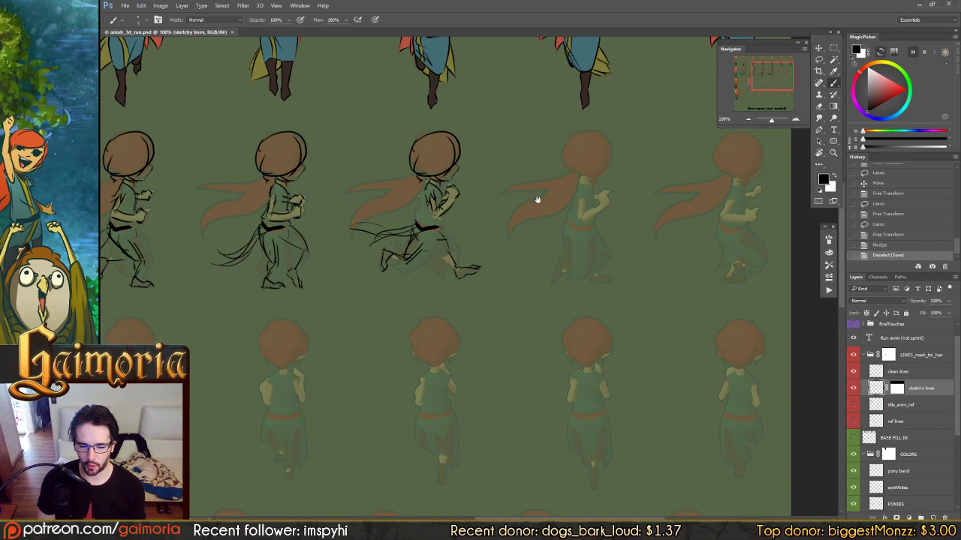
mouse_move(538, 201)
left_mouse_down()
mouse_move(659, 202)
mouse_move(567, 206)
mouse_move(611, 206)
mouse_move(598, 217)
mouse_move(549, 217)
mouse_move(593, 188)
mouse_move(591, 201)
mouse_move(562, 198)
mouse_move(558, 207)
mouse_move(578, 220)
mouse_move(622, 208)
mouse_move(598, 209)
mouse_move(635, 216)
left_mouse_up()
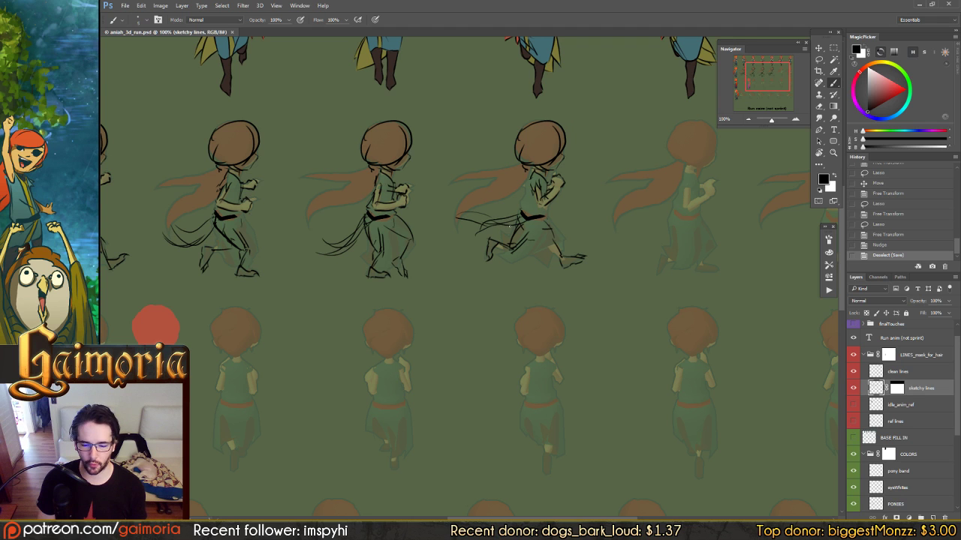
left_click_drag(571, 219, 603, 231)
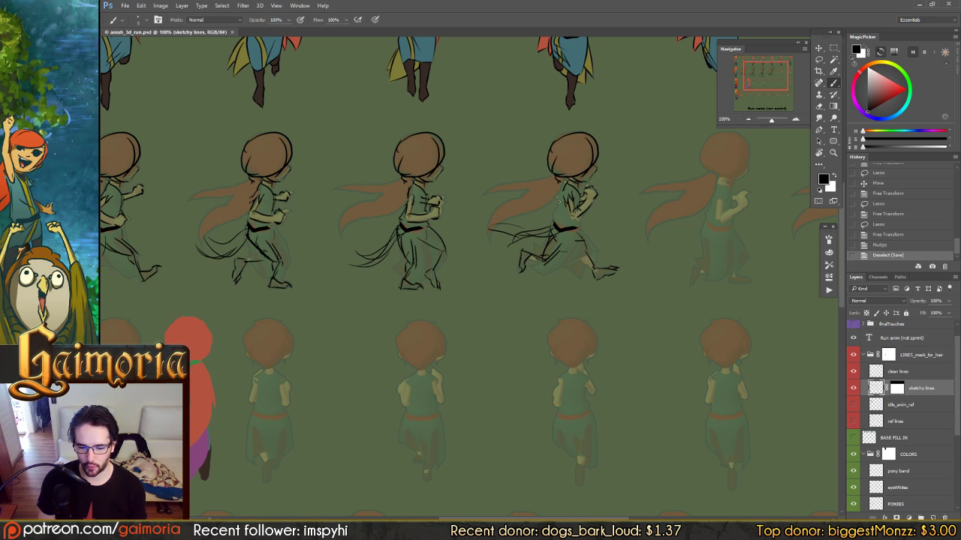
left_click(553, 200)
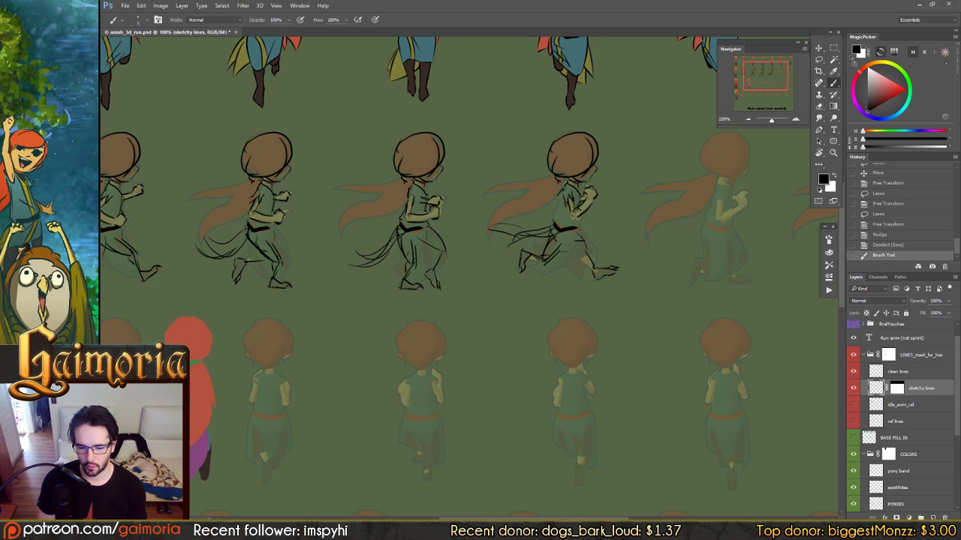
left_click(558, 200)
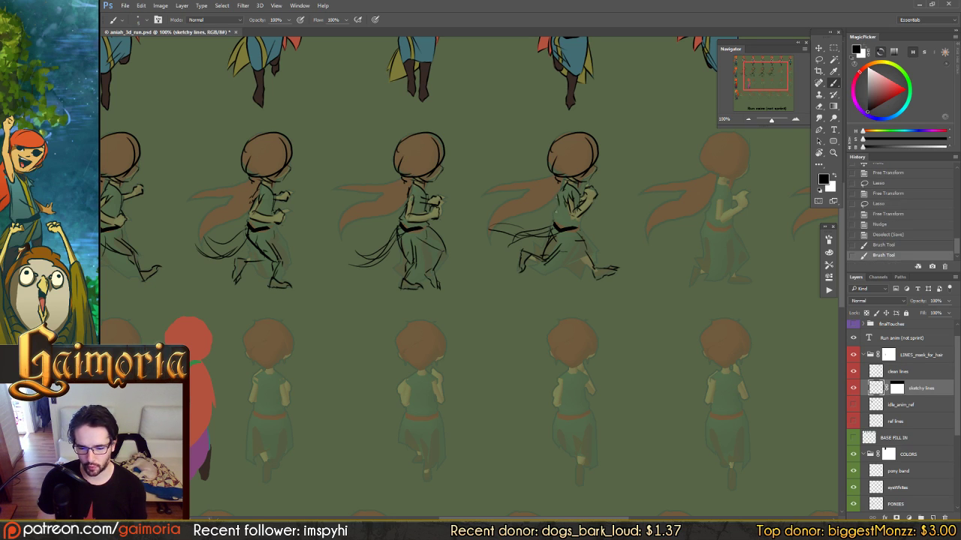
left_click(557, 202)
left_click(557, 224)
left_click(563, 227)
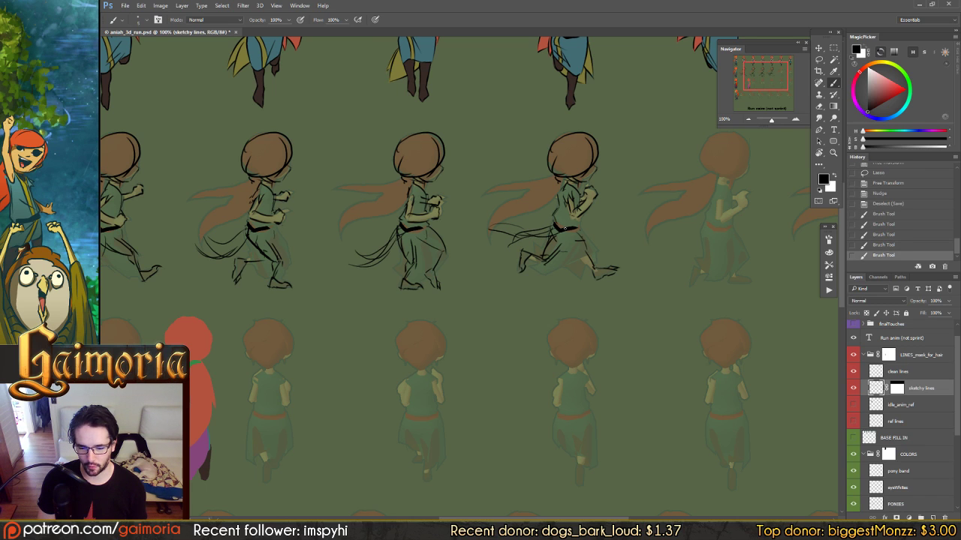
left_click(581, 203)
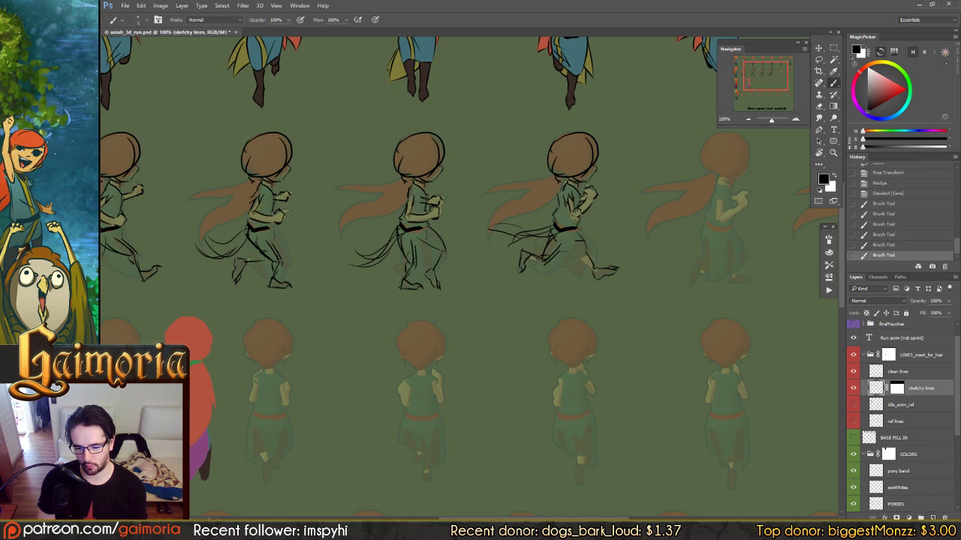
left_click(569, 240)
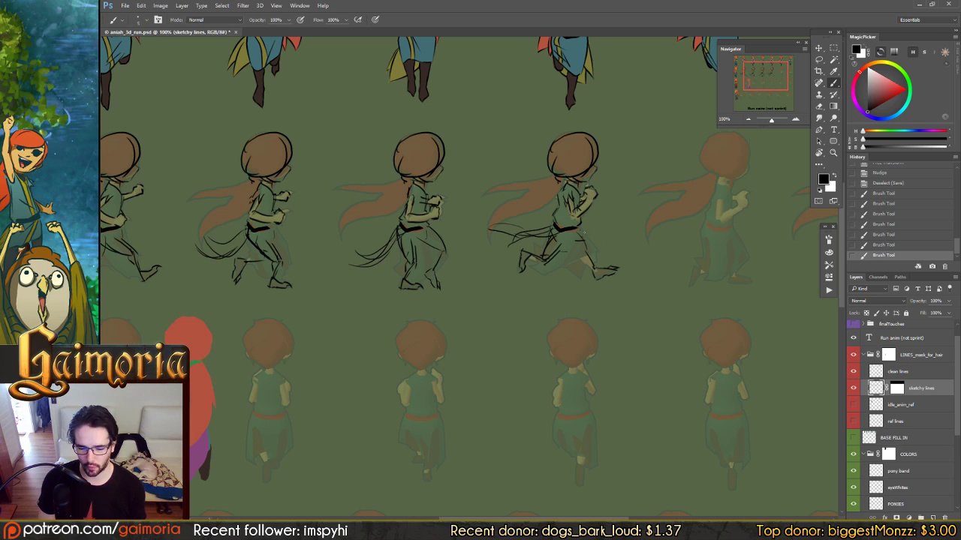
Erase the stray lines on the fourth sketch's front thigh and begin redrawing the thigh contour with the brush
key("e")
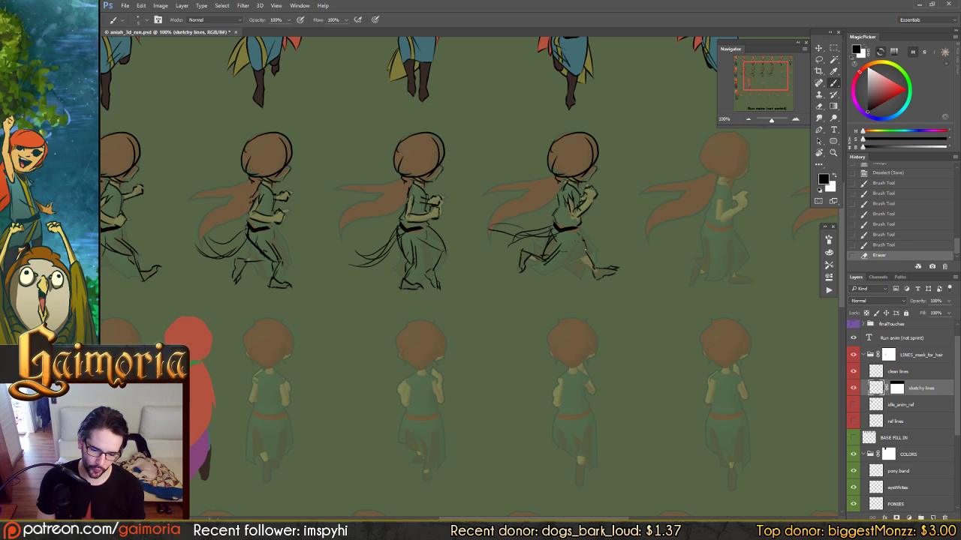
mouse_move(578, 238)
left_mouse_down()
mouse_move(538, 271)
mouse_move(581, 238)
mouse_move(576, 228)
mouse_move(588, 250)
mouse_move(579, 234)
mouse_move(585, 258)
left_mouse_up()
key("b")
key("ctrl+z")
key("ctrl+z")
key("ctrl+z")
key("ctrl+z")
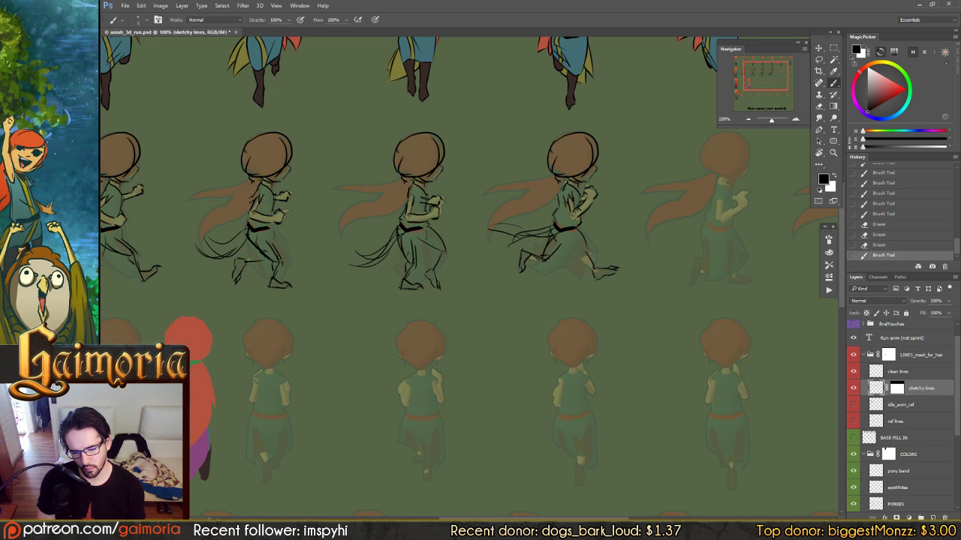
Redraw the outline of the fourth sketch's front leg from the thigh through the knee to the ankle and save the file
left_click_drag(582, 232, 593, 272)
key("ctrl+z")
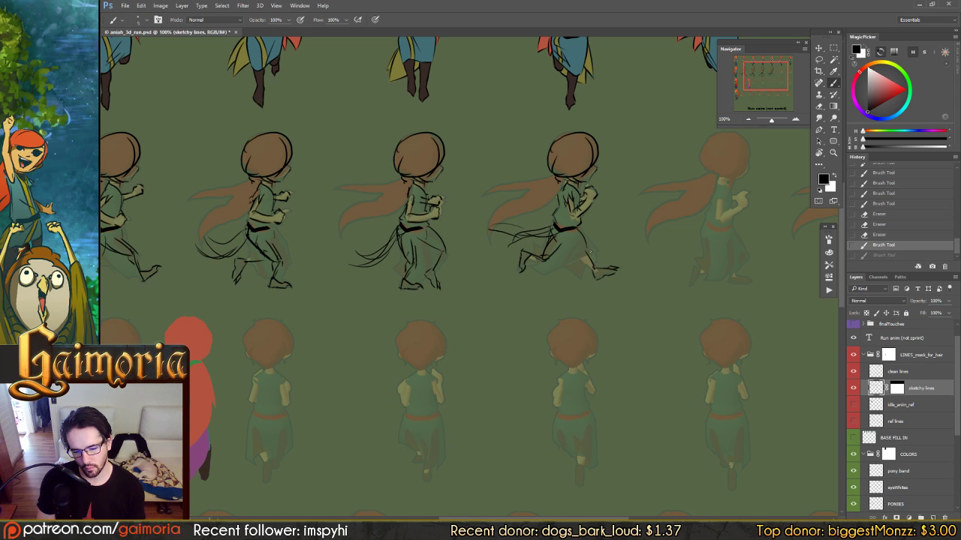
key("ctrl+z")
left_click_drag(587, 233, 580, 250)
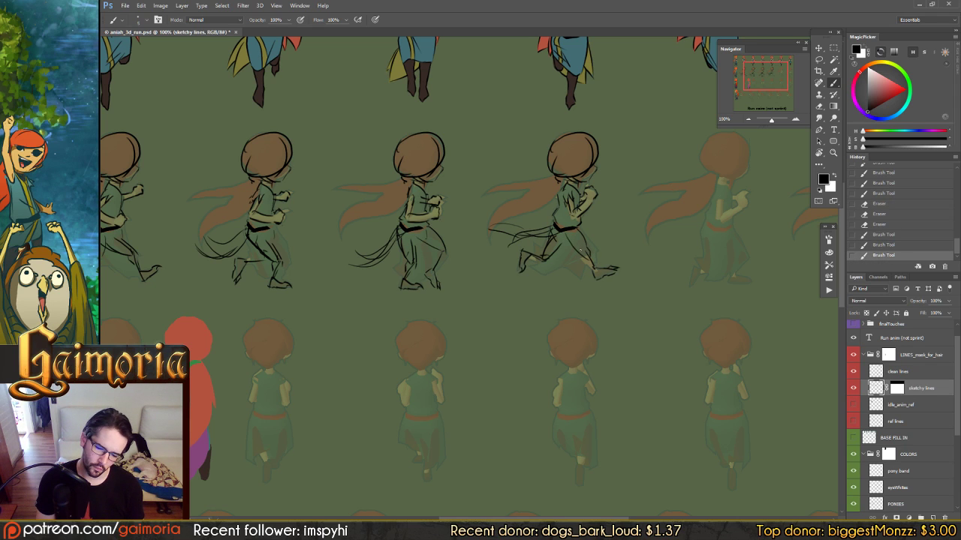
key("ctrl+z")
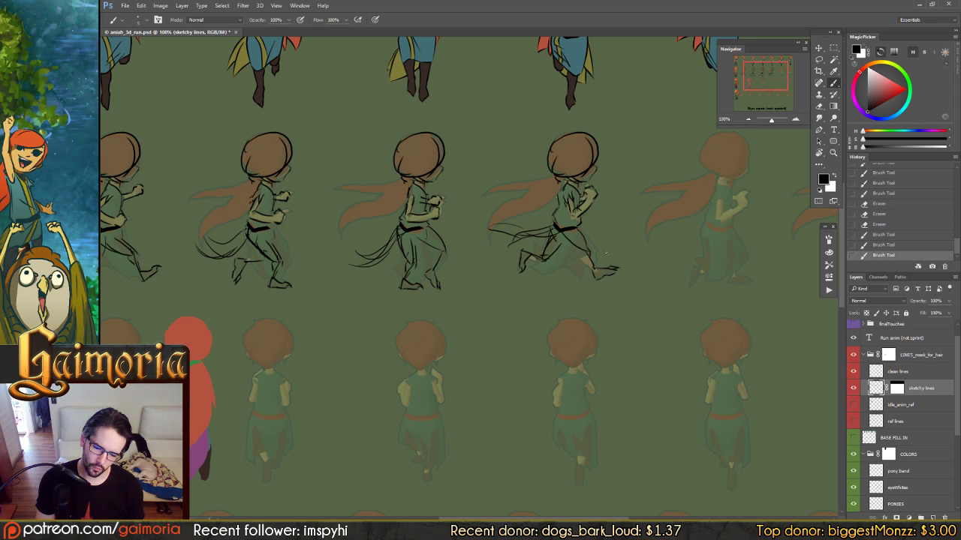
mouse_move(585, 234)
left_mouse_down()
mouse_move(578, 249)
mouse_move(569, 243)
mouse_move(582, 258)
left_mouse_up()
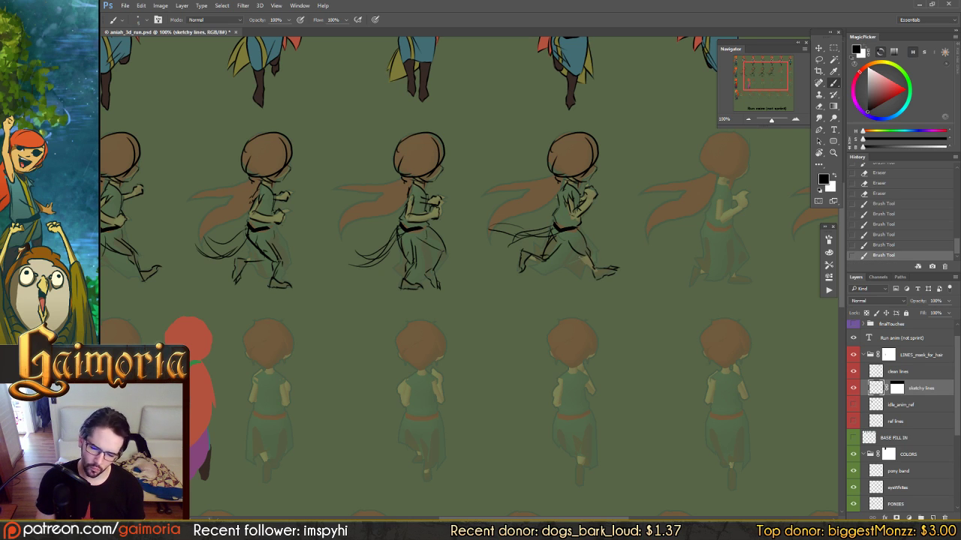
left_click_drag(582, 259, 593, 268)
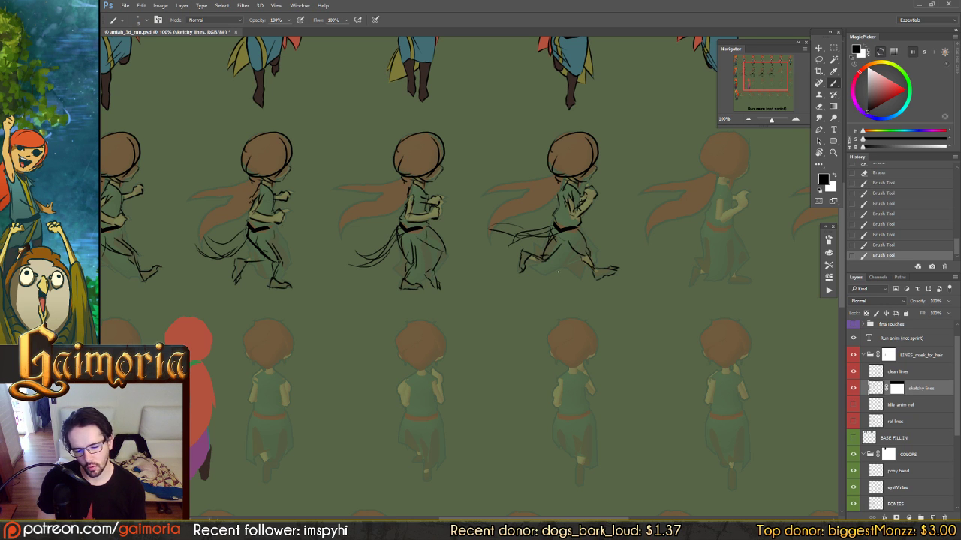
left_click_drag(632, 239, 596, 260)
key("ctrl+s")
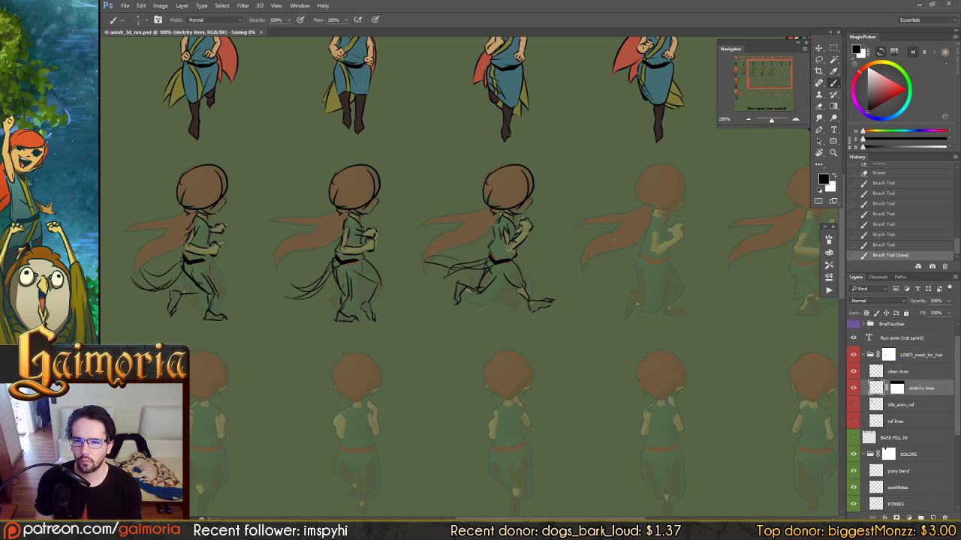
Review the row of side-view run frames, comparing the fourth sketch with the earlier ones
left_click_drag(688, 227, 664, 226)
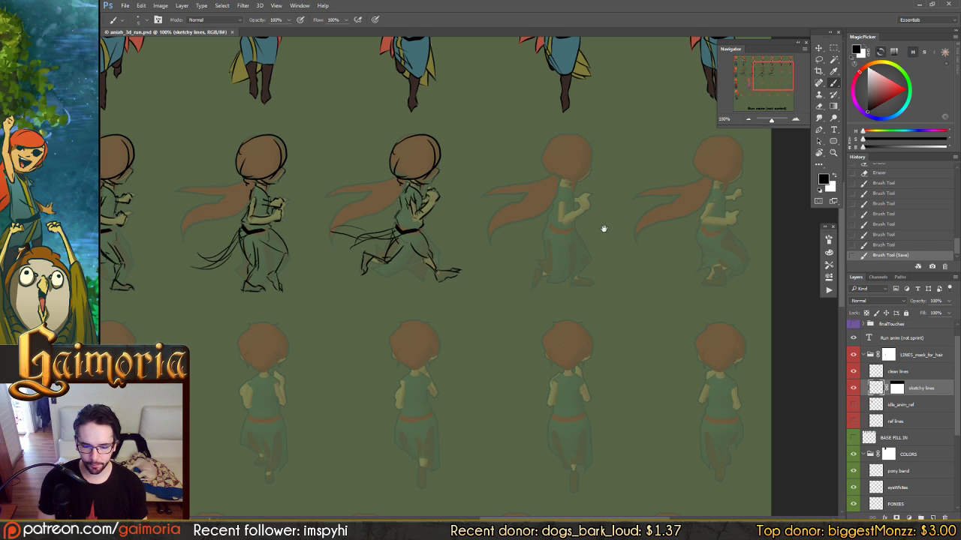
scroll(598, 248, "left", 4)
scroll(550, 190, "left", 3)
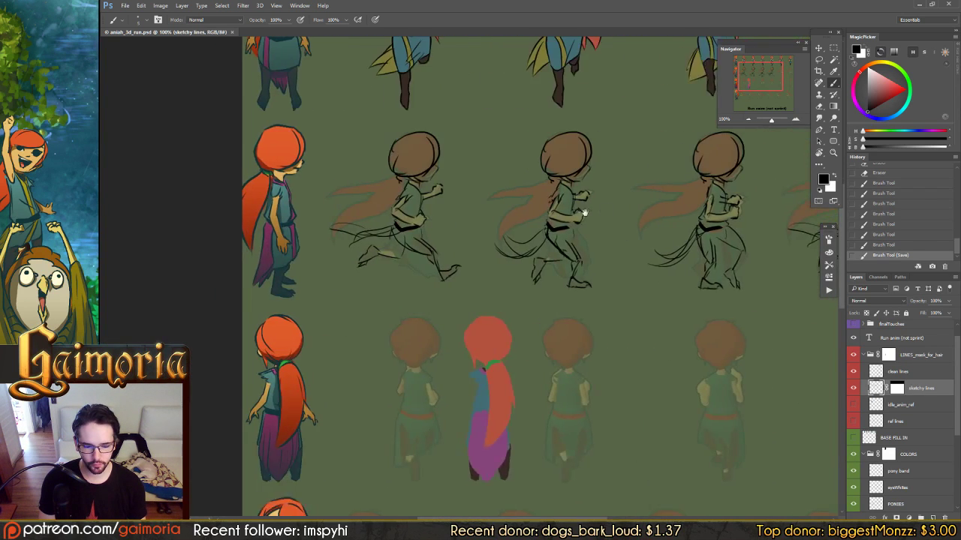
left_click_drag(532, 236, 394, 239)
left_click_drag(499, 226, 537, 220)
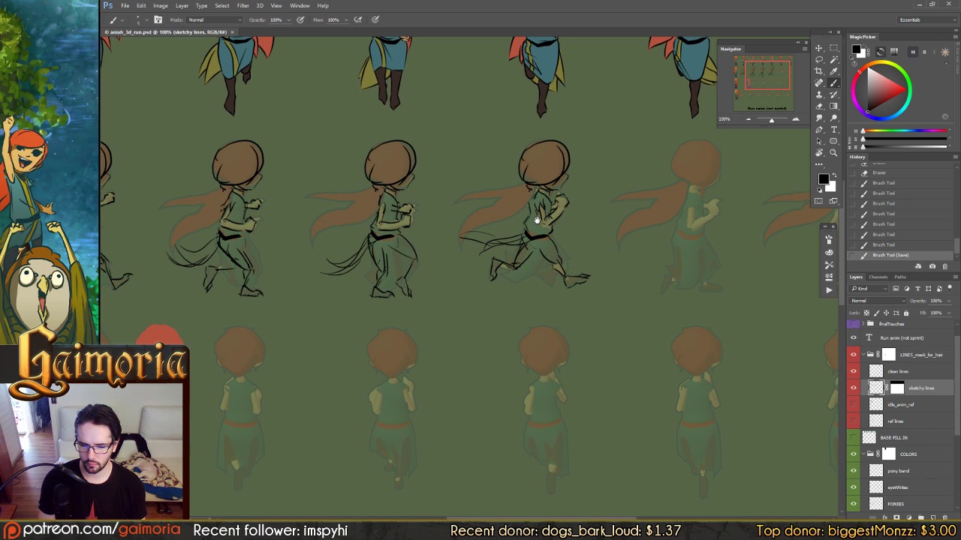
left_click_drag(536, 220, 530, 219)
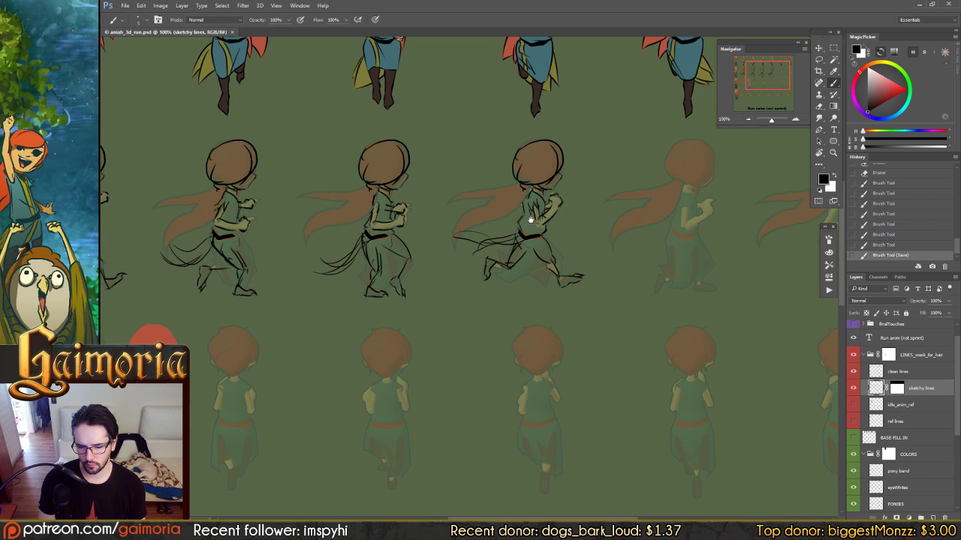
left_click_drag(529, 219, 561, 216)
Erase part of the fourth sketch's upper thigh just below the belt and redraw its contour with the brush
key("e")
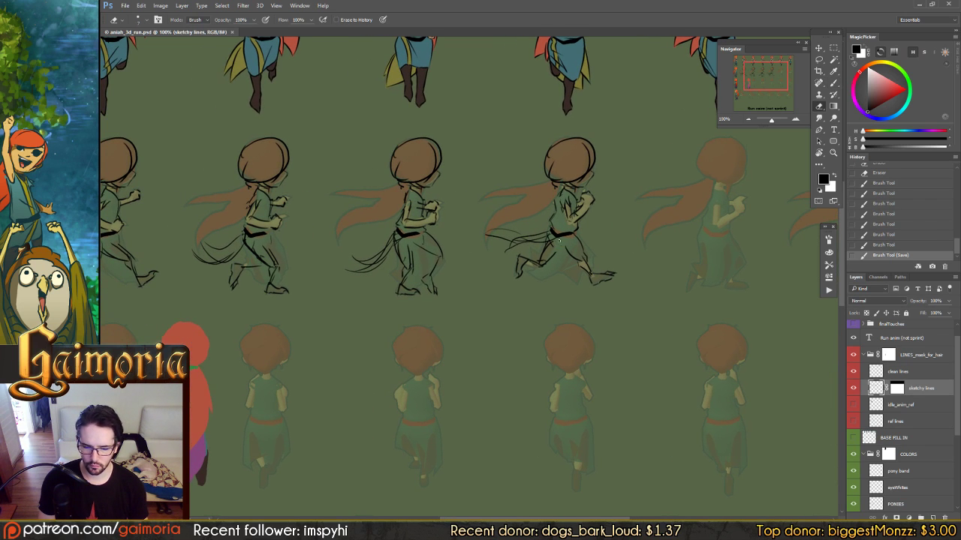
key("b")
left_click_drag(553, 248, 562, 263)
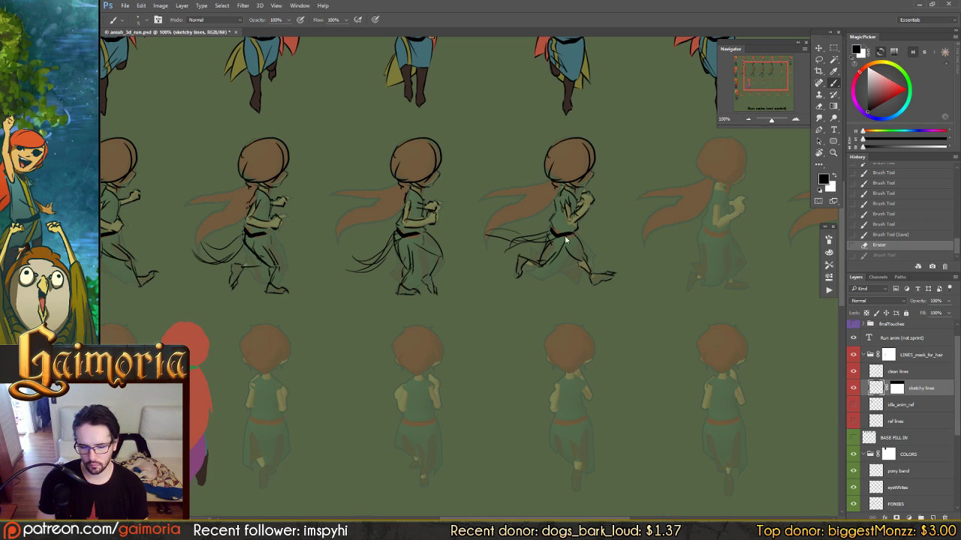
key("ctrl+z")
key("ctrl+z")
key("ctrl+z")
key("ctrl+z")
key("ctrl+z")
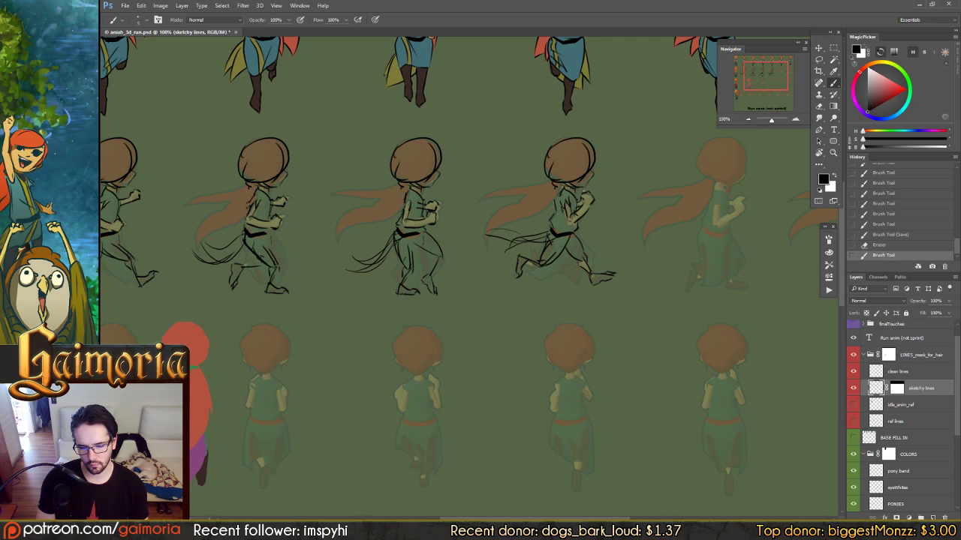
left_click_drag(567, 236, 542, 272)
key("ctrl+z")
mouse_move(576, 234)
left_mouse_down()
mouse_move(535, 276)
mouse_move(595, 259)
left_mouse_up()
key("ctrl+z")
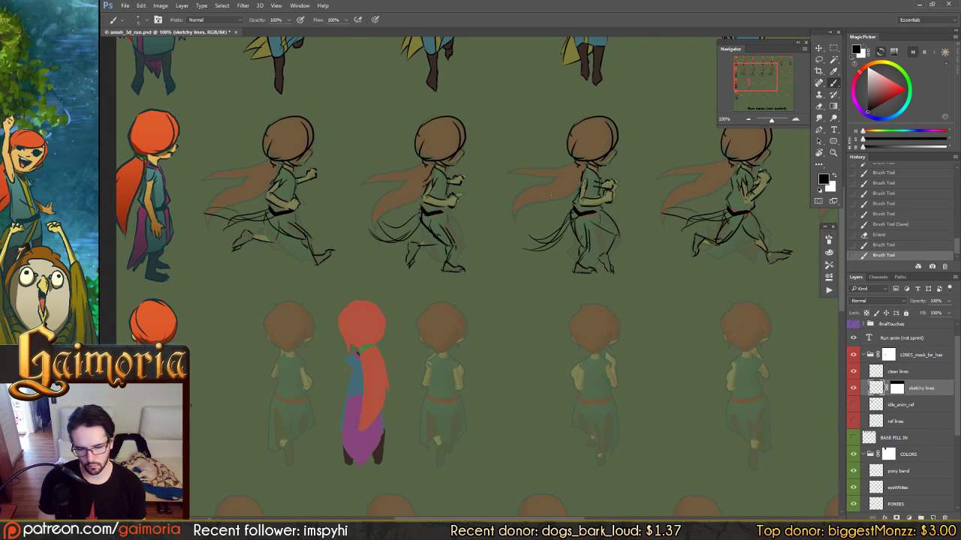
Erase the cloth tail lines trailing behind the fourth sketch's waist and retouch the back of the hip with the brush
mouse_move(683, 207)
left_mouse_down()
mouse_move(650, 227)
mouse_move(547, 220)
left_mouse_up()
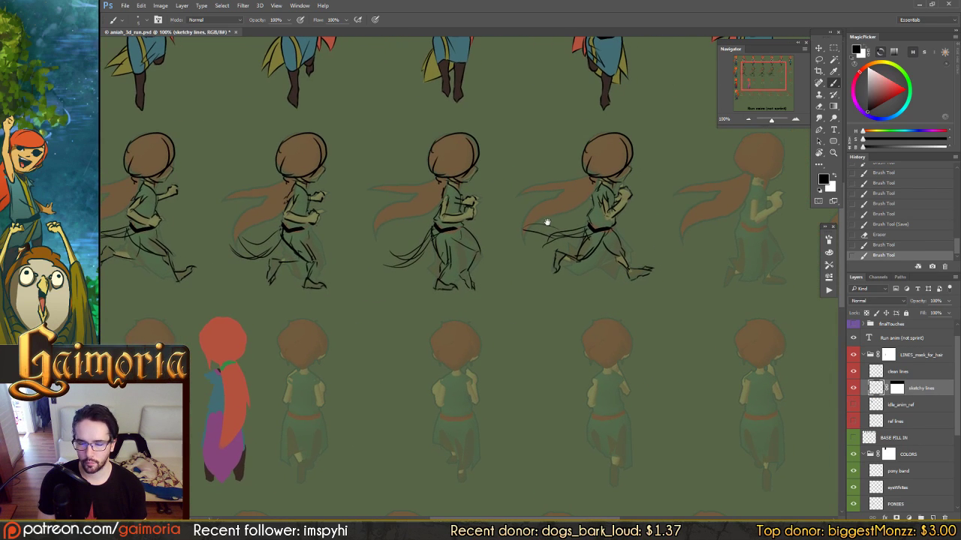
key("e")
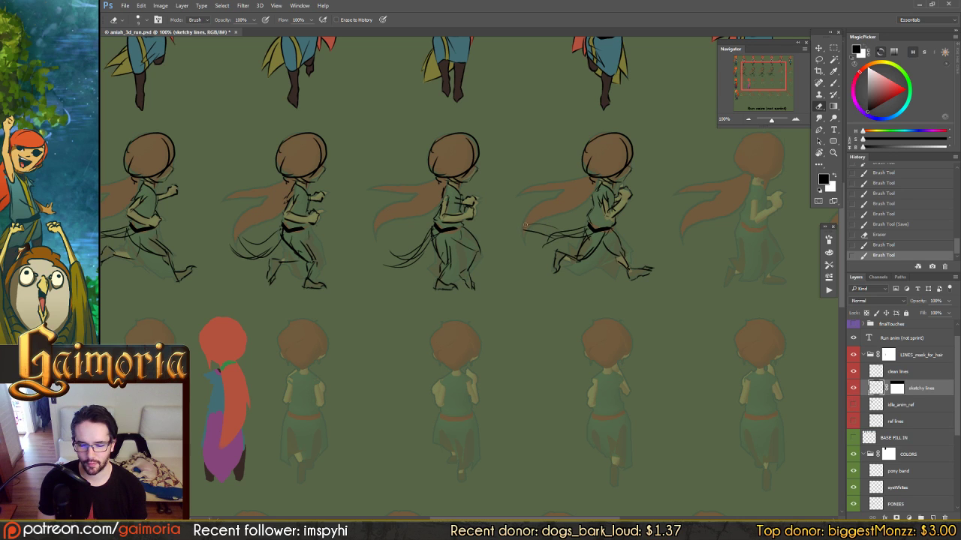
left_click_drag(547, 225, 547, 231)
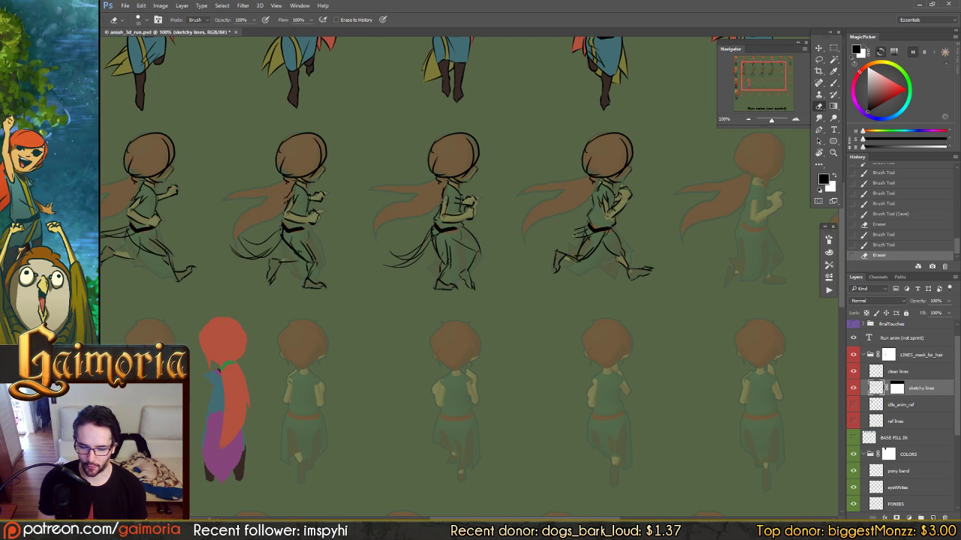
left_click_drag(581, 228, 582, 241)
key("b")
left_click(587, 225)
key("ctrl+z")
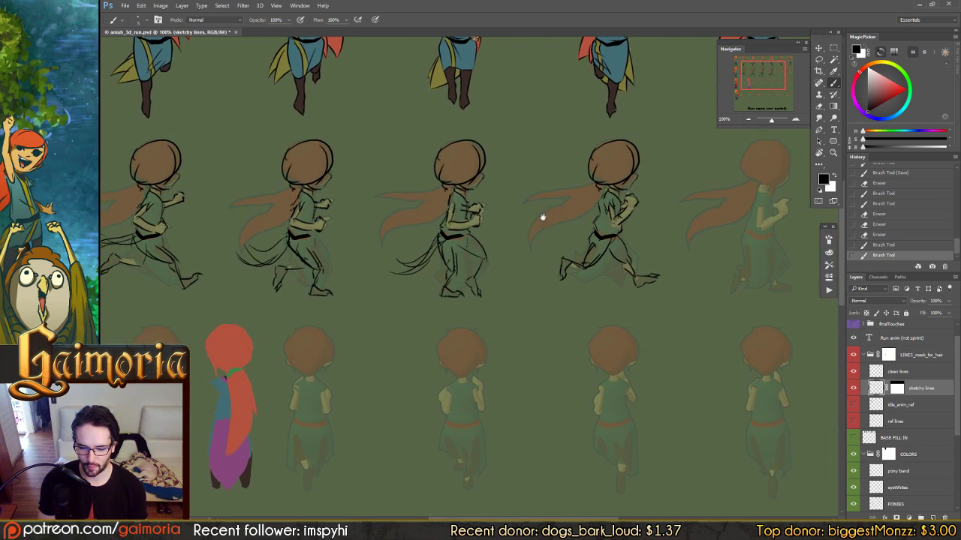
mouse_move(577, 235)
left_mouse_down()
mouse_move(647, 217)
mouse_move(571, 208)
mouse_move(638, 214)
mouse_move(622, 219)
left_mouse_up()
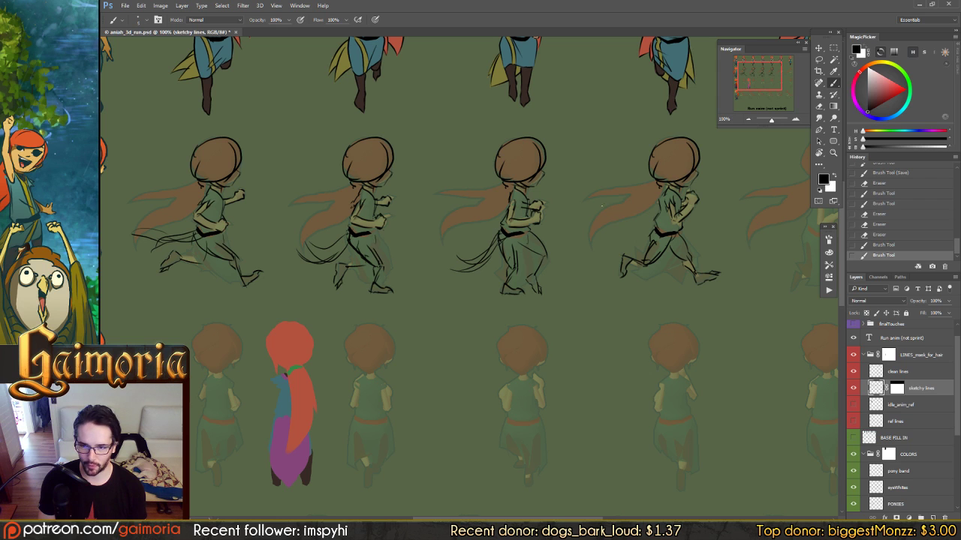
left_click_drag(619, 226, 586, 238)
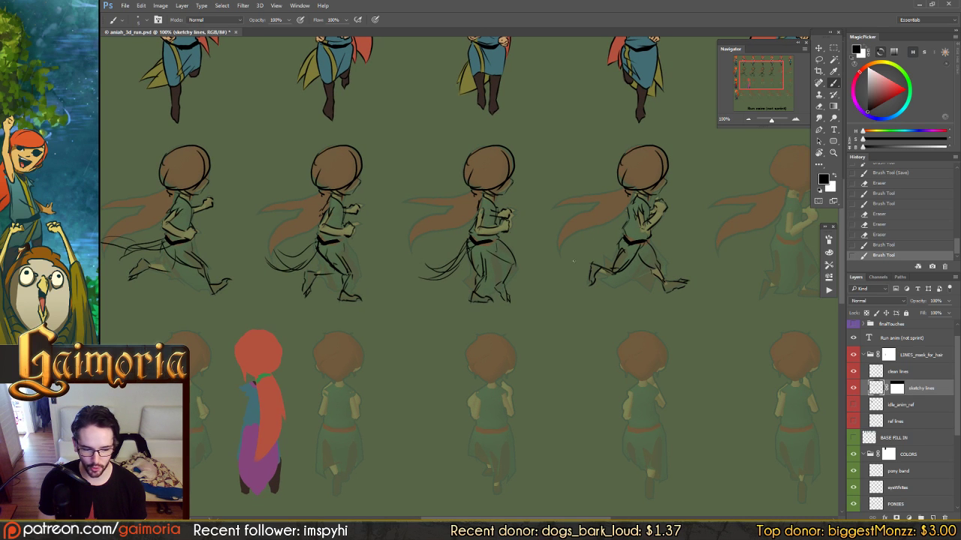
left_click_drag(586, 239, 553, 235)
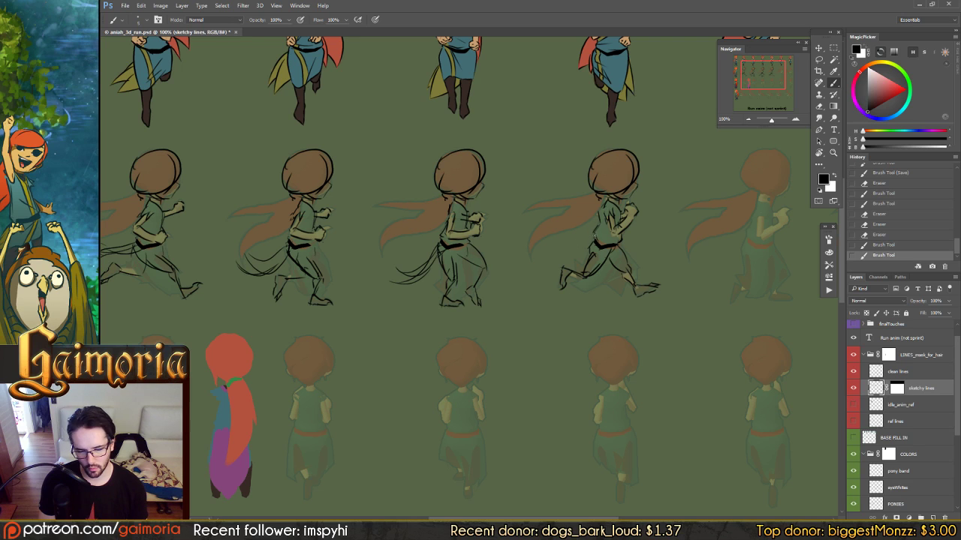
mouse_move(591, 239)
left_mouse_down()
mouse_move(531, 273)
mouse_move(565, 240)
mouse_move(592, 242)
left_mouse_up()
key("ctrl+z")
key("ctrl+z")
mouse_move(540, 264)
left_mouse_down()
mouse_move(573, 238)
mouse_move(592, 240)
mouse_move(548, 262)
left_mouse_up()
key("ctrl+z")
key("ctrl+z")
left_click_drag(593, 234, 544, 259)
key("ctrl+z")
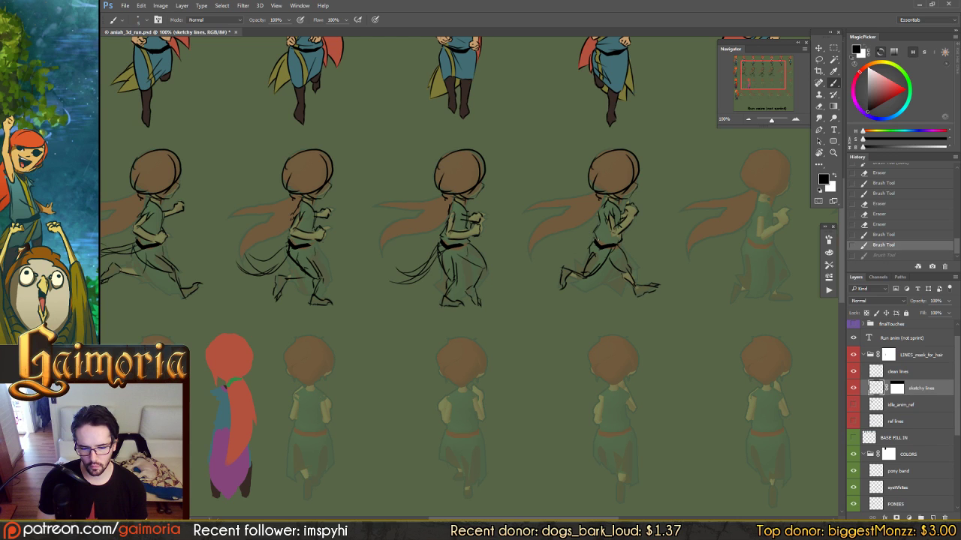
left_click_drag(594, 233, 543, 263)
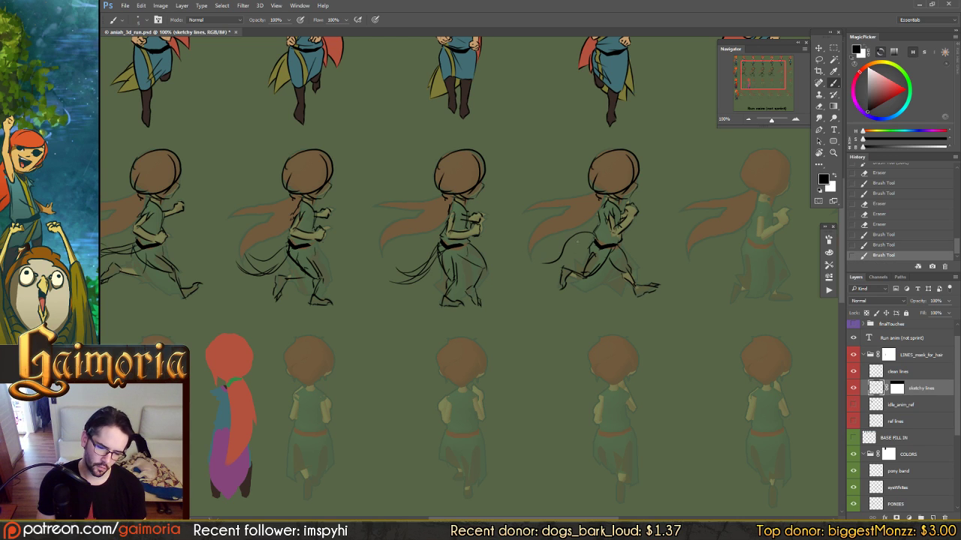
key("ctrl+z")
left_click_drag(594, 235, 544, 259)
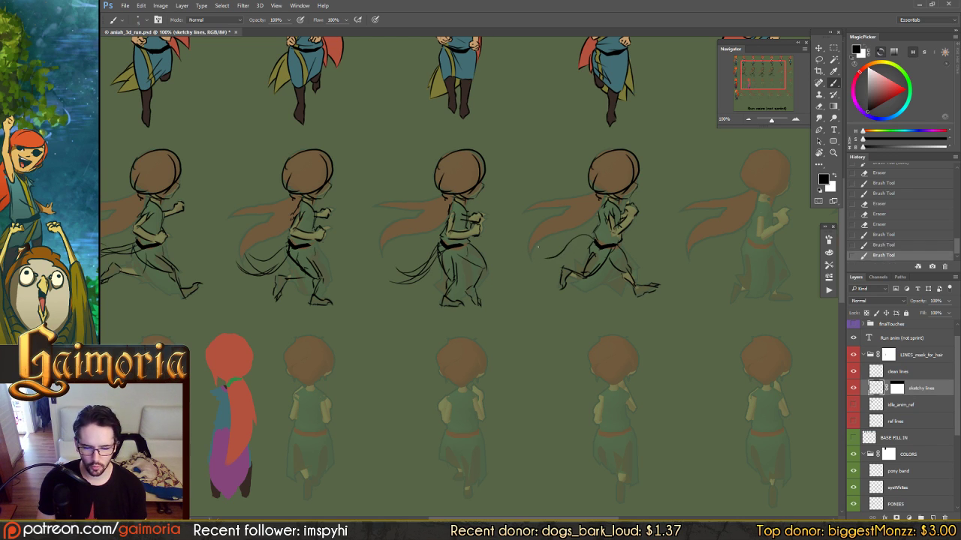
key("ctrl+z")
mouse_move(595, 234)
left_mouse_down()
mouse_move(534, 244)
mouse_move(543, 260)
left_mouse_up()
key("ctrl+z")
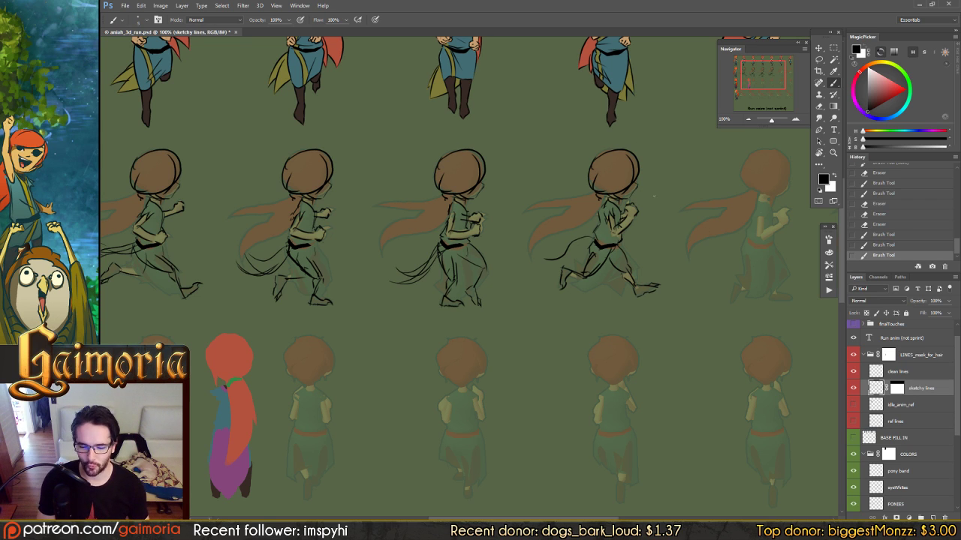
key("ctrl+z")
mouse_move(583, 239)
left_mouse_down()
mouse_move(553, 257)
mouse_move(593, 242)
mouse_move(536, 258)
mouse_move(575, 245)
left_mouse_up()
key("ctrl+z")
key("ctrl+z")
key("ctrl+z")
key("ctrl+z")
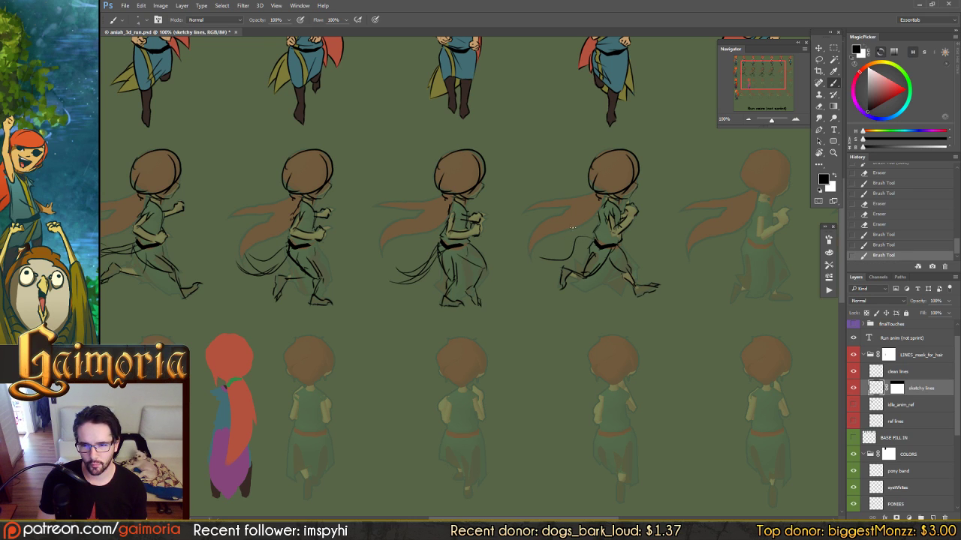
key("ctrl+z")
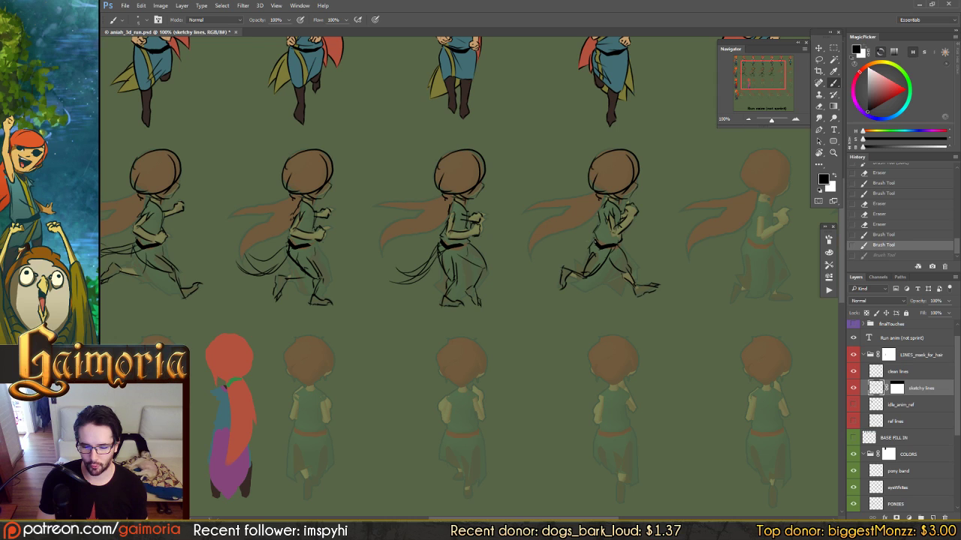
left_click_drag(558, 251, 592, 237)
key("ctrl+z")
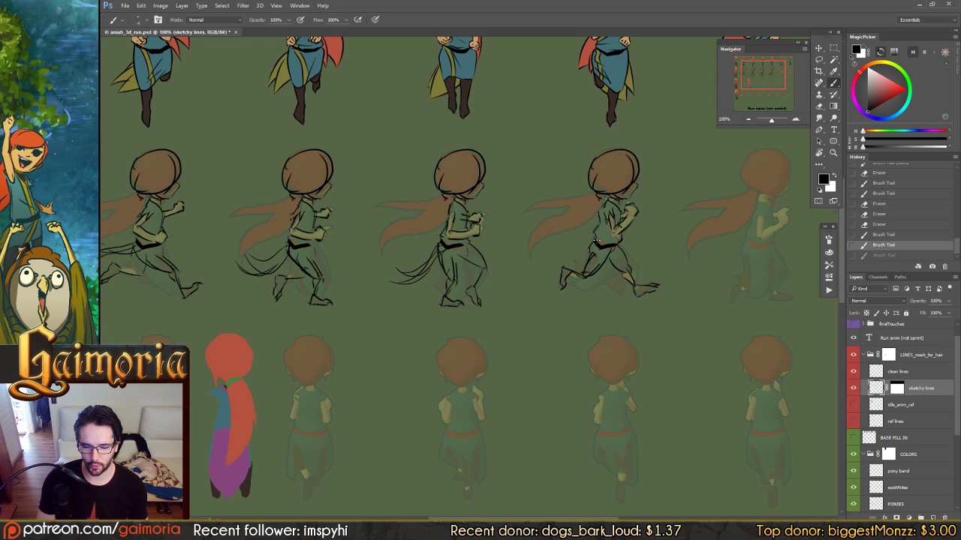
mouse_move(536, 258)
left_mouse_down()
mouse_move(589, 242)
mouse_move(542, 257)
mouse_move(550, 258)
left_mouse_up()
key("ctrl+z")
key("ctrl+z")
key("ctrl+z")
Draw a curved cloth tail line from the back of the fourth sketch's belt, arching up and sweeping down behind the raised foot
left_click_drag(597, 235, 542, 256)
key("ctrl+z")
left_click_drag(594, 239, 538, 251)
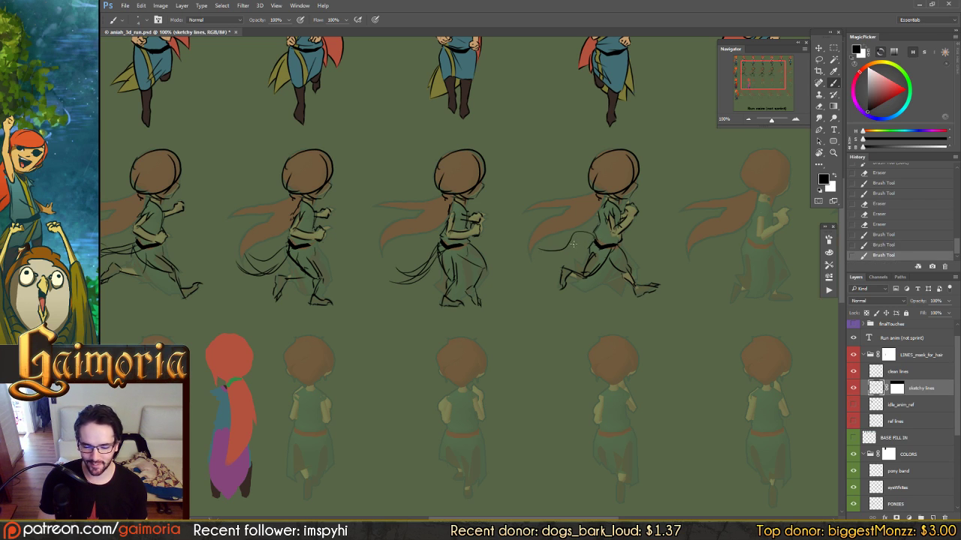
key("ctrl+z")
left_click_drag(594, 237, 542, 256)
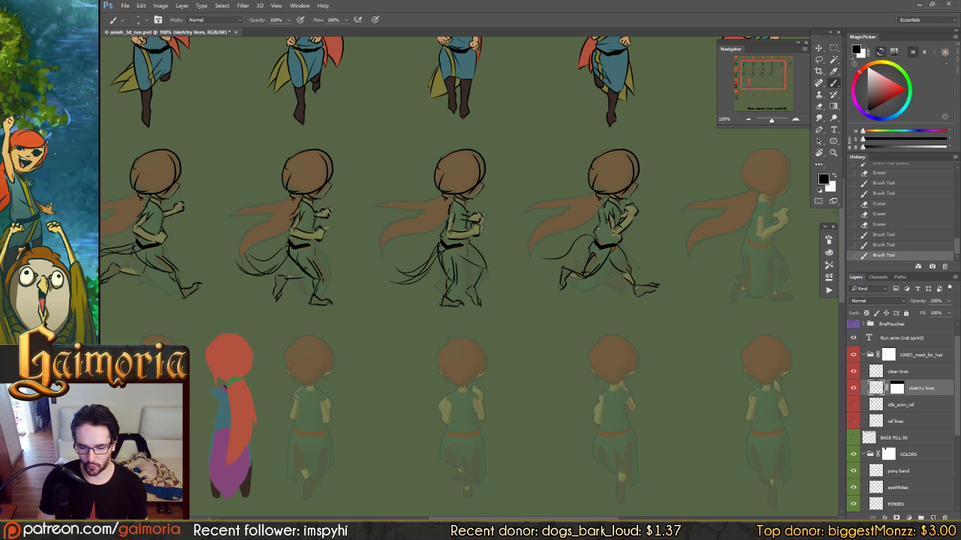
Compare the fourth sketch's pose and cloth tail curve with the earlier side-view sketches and the front-view run frames
left_click_drag(417, 225, 645, 229)
mouse_move(753, 226)
left_mouse_down()
mouse_move(529, 238)
mouse_move(605, 234)
left_mouse_up()
left_click_drag(418, 199, 607, 296)
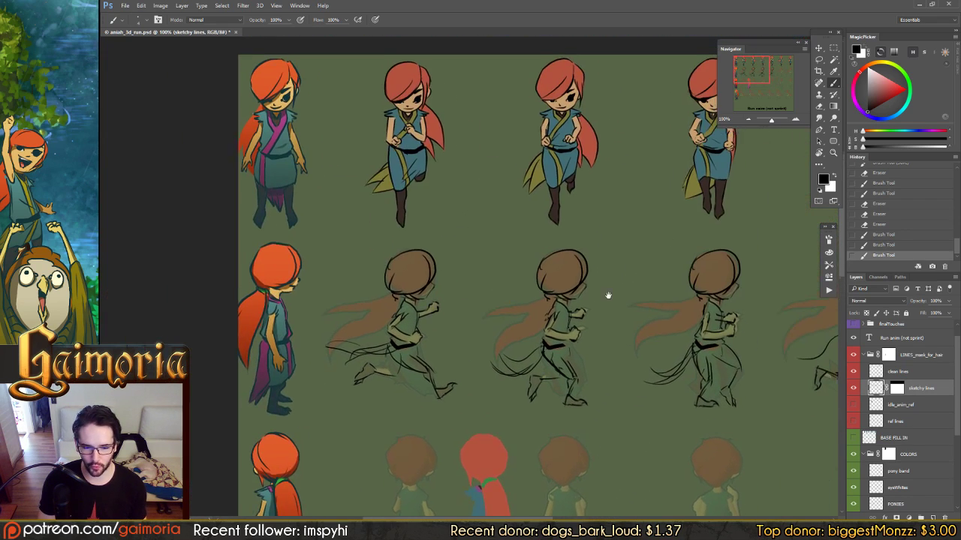
left_click_drag(515, 187, 339, 212)
left_click_drag(536, 215, 607, 213)
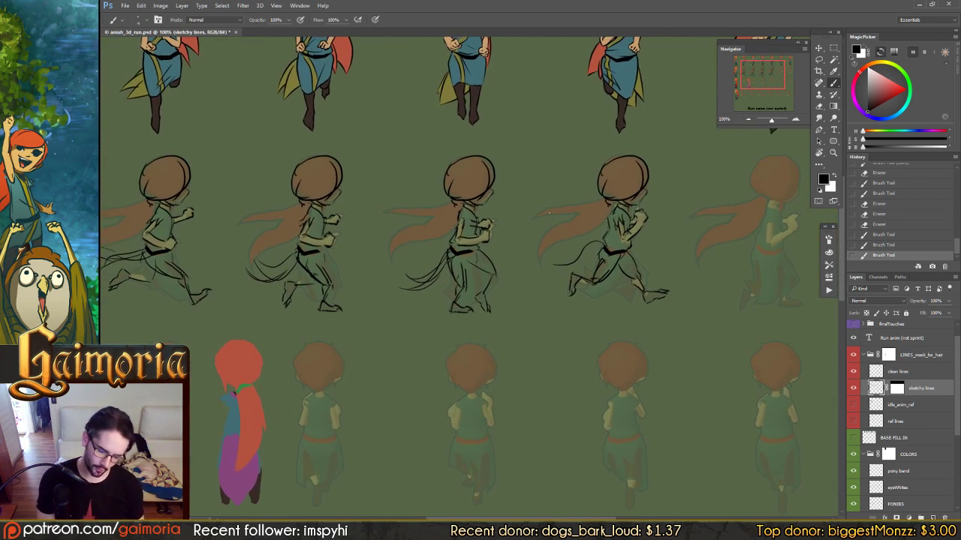
left_click_drag(427, 218, 506, 210)
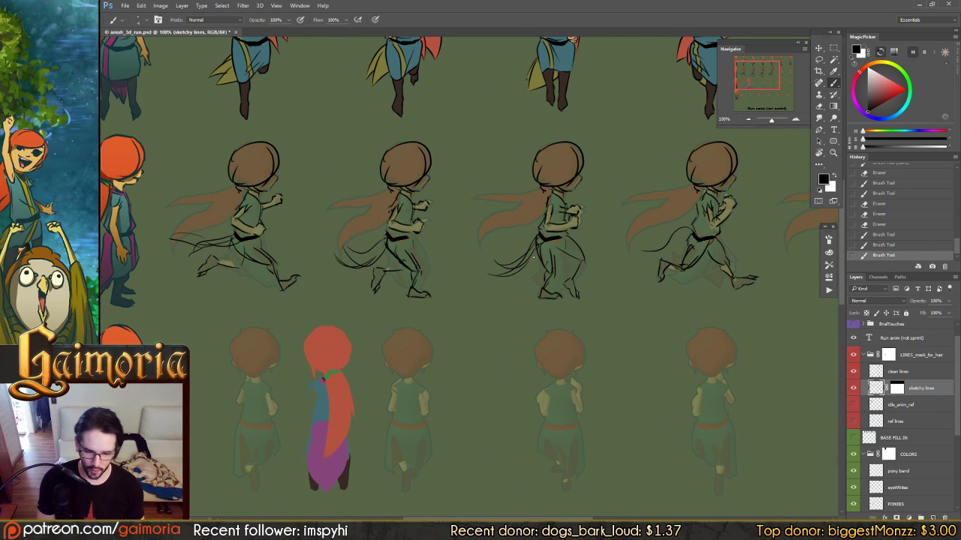
left_click_drag(614, 253, 541, 265)
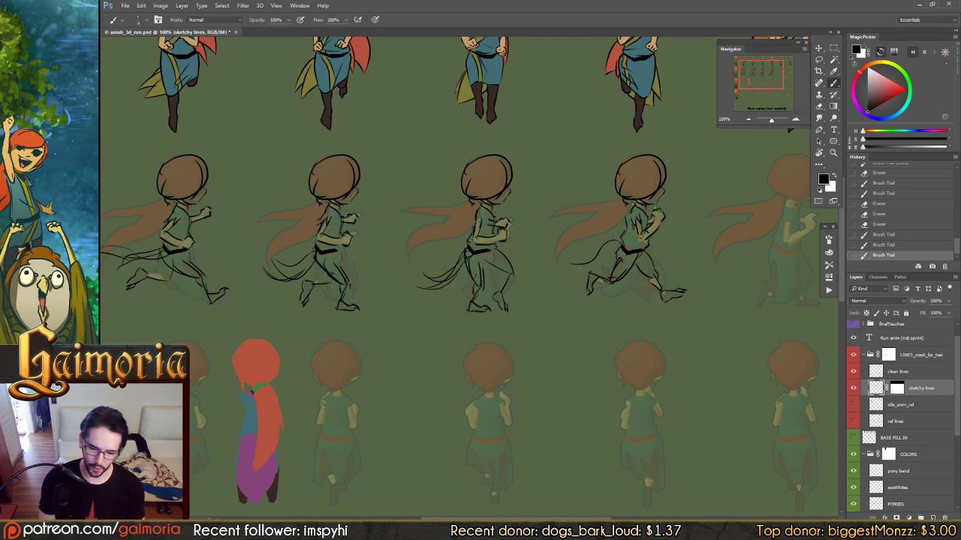
scroll(579, 229, "right", 2)
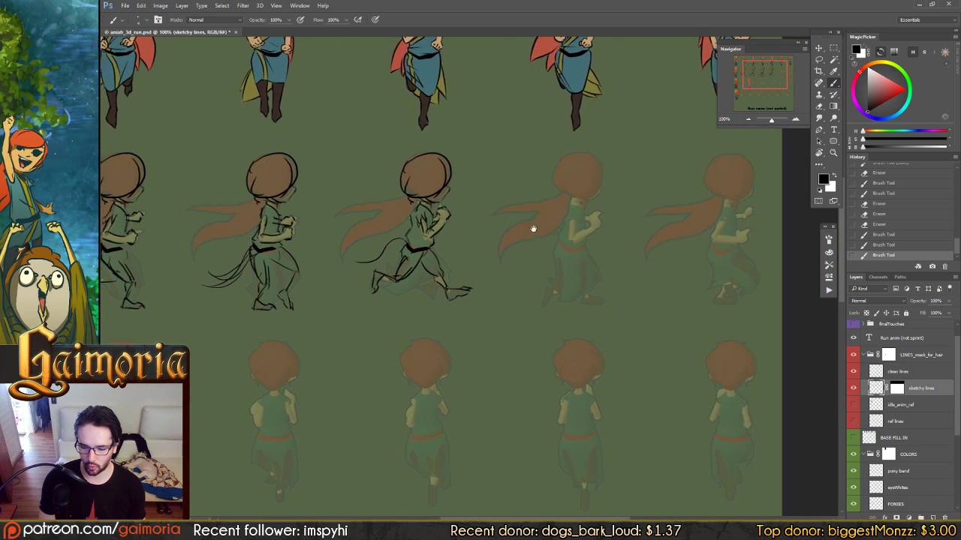
scroll(639, 220, "down", 2)
scroll(638, 221, "left", 5)
scroll(638, 213, "right", 2)
scroll(630, 225, "up", 1)
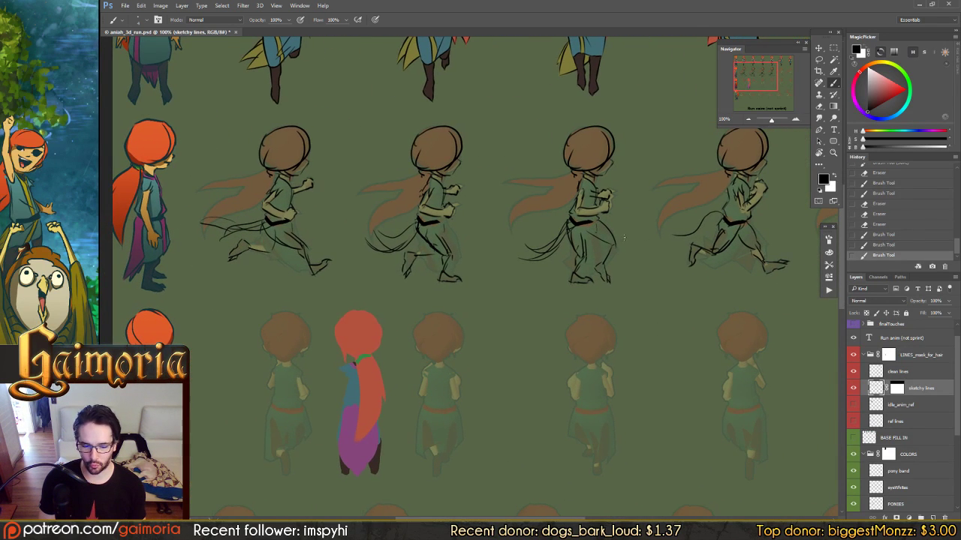
scroll(658, 221, "right", 5)
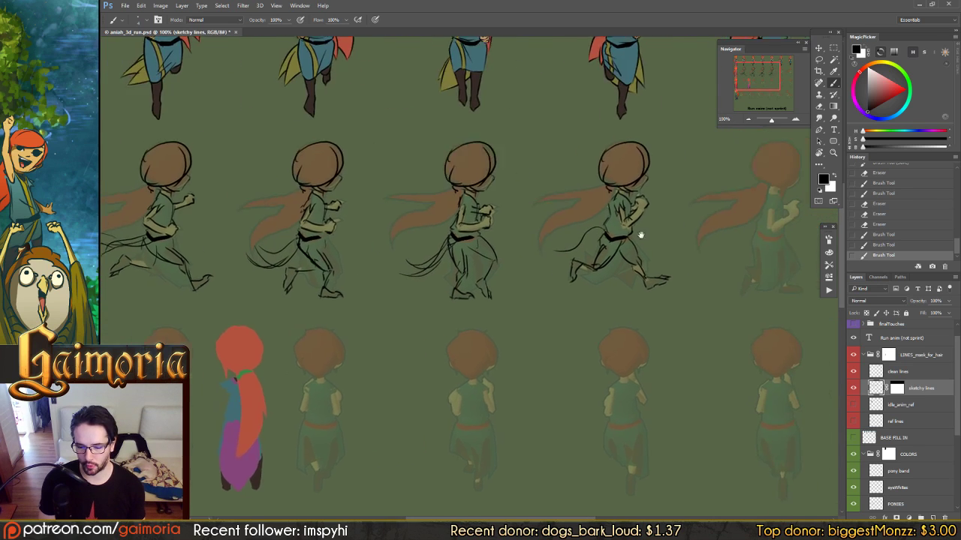
scroll(639, 229, "up", 2)
scroll(671, 242, "left", 2)
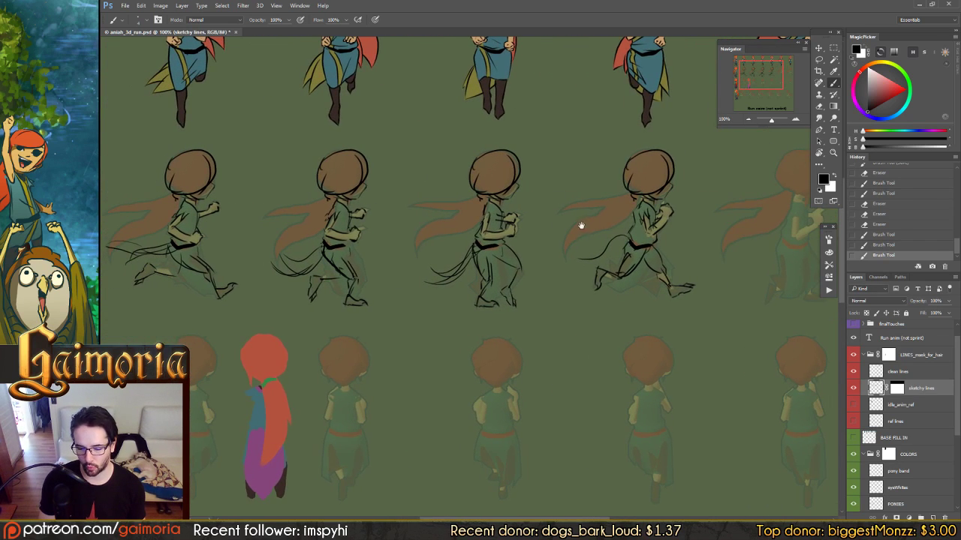
scroll(578, 223, "left", 5)
scroll(597, 224, "right", 7)
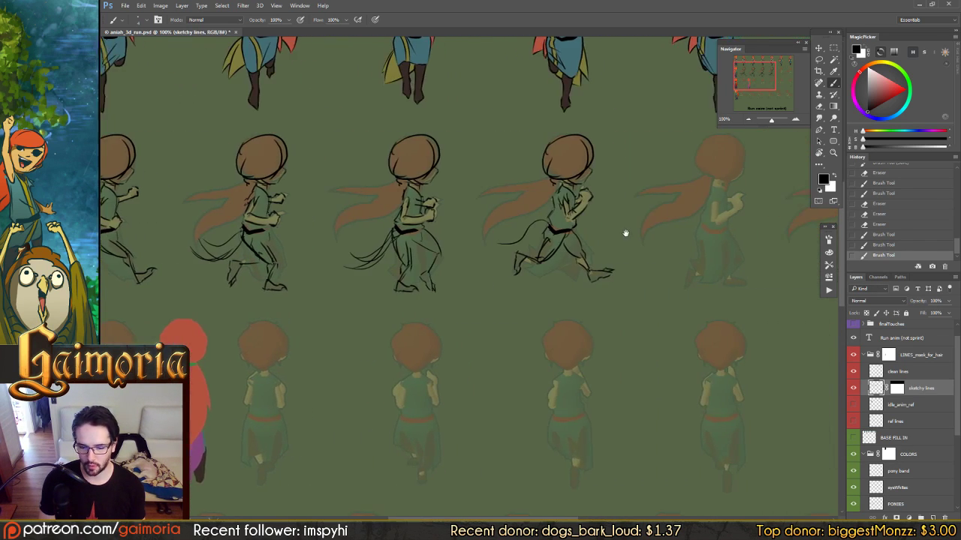
scroll(660, 225, "left", 4)
scroll(635, 217, "right", 6)
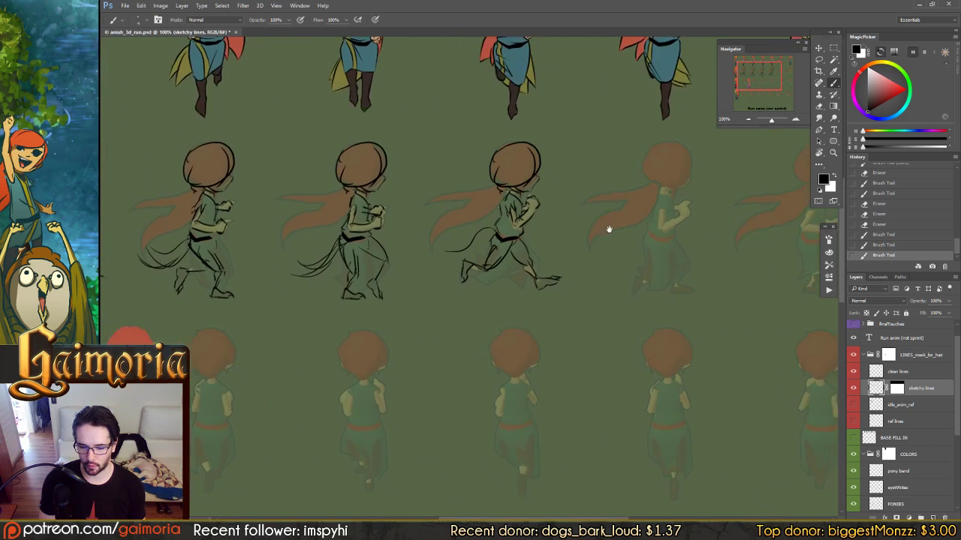
Add a short brush stroke to the fourth sketch's torso
scroll(622, 217, "left", 2)
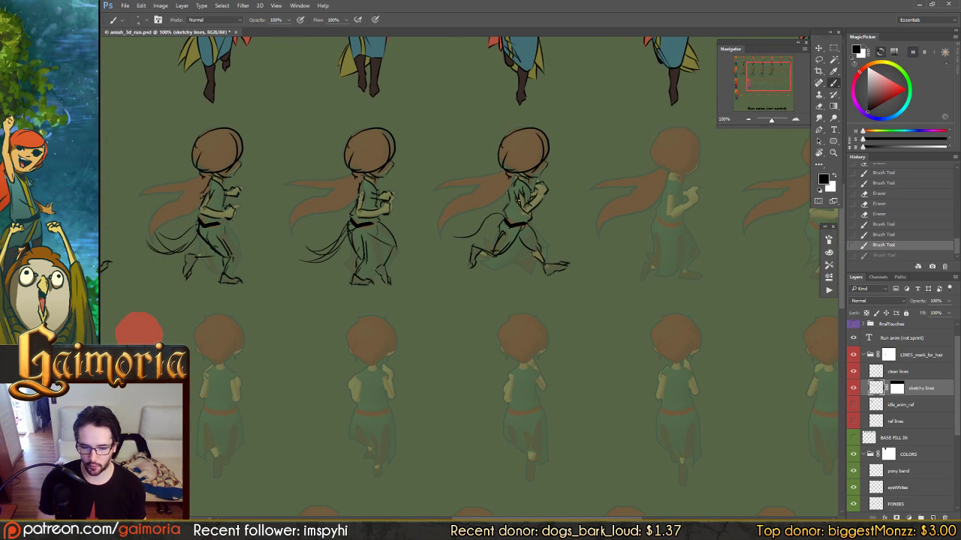
left_click_drag(518, 197, 530, 218)
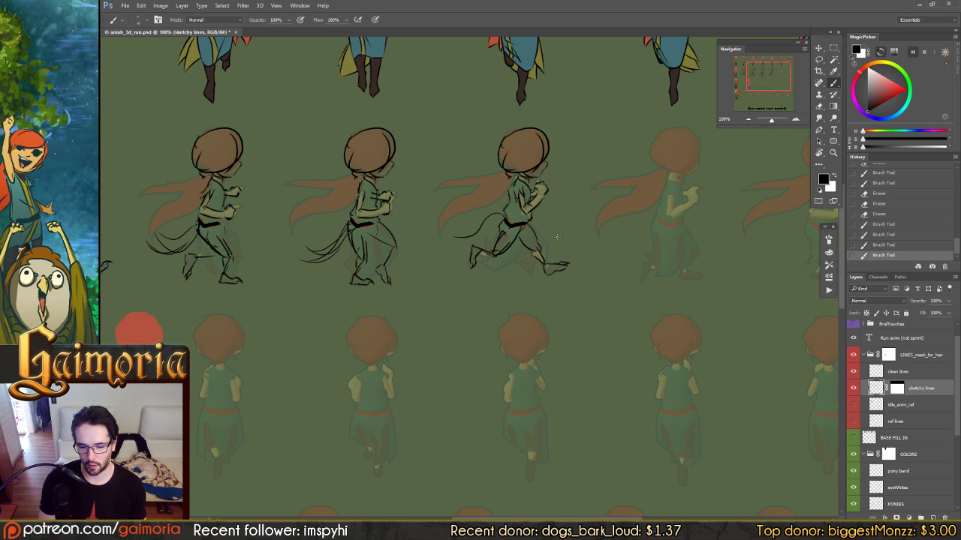
Check the side-view sketches against the front-view frames above and inspect the second and third sketches up close
scroll(601, 231, "left", 3)
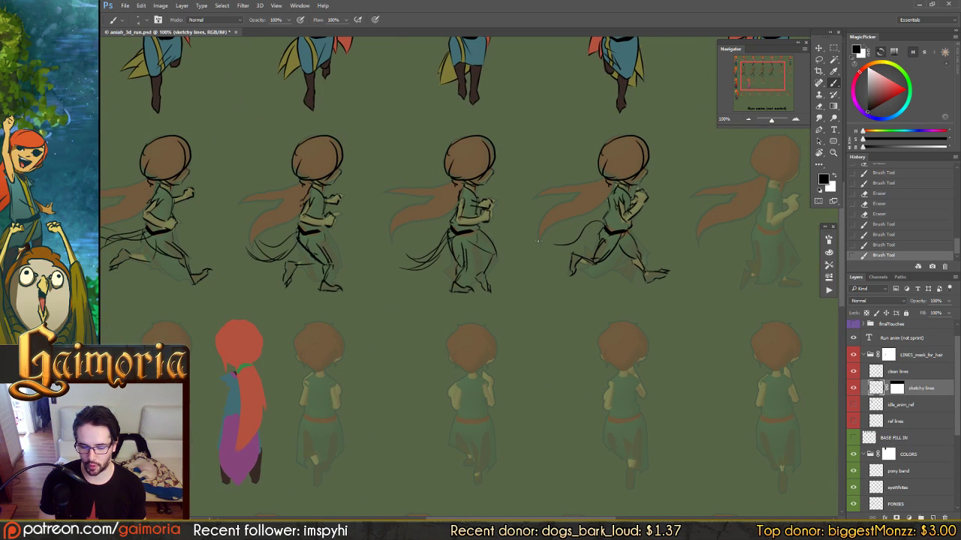
scroll(660, 328, "up", 5)
scroll(568, 169, "left", 3)
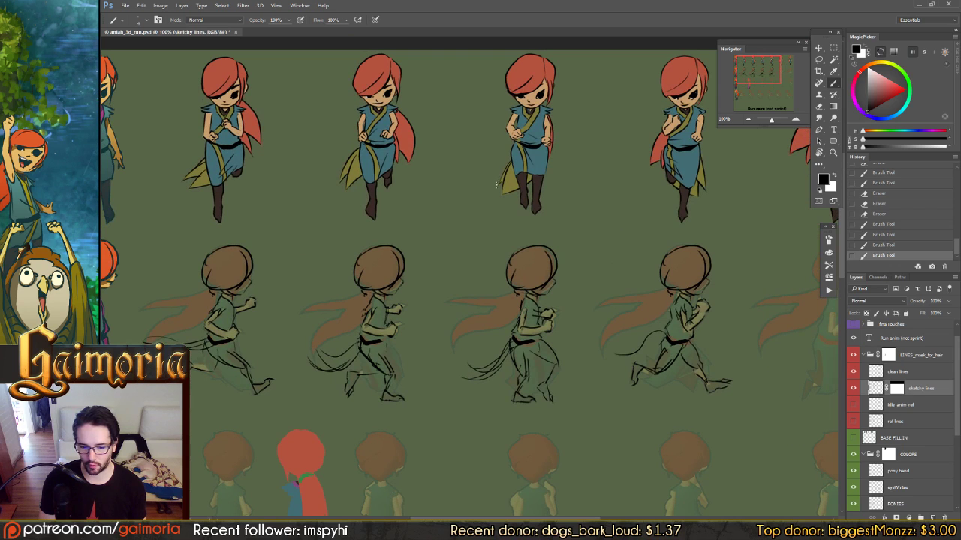
scroll(568, 161, "up", 3)
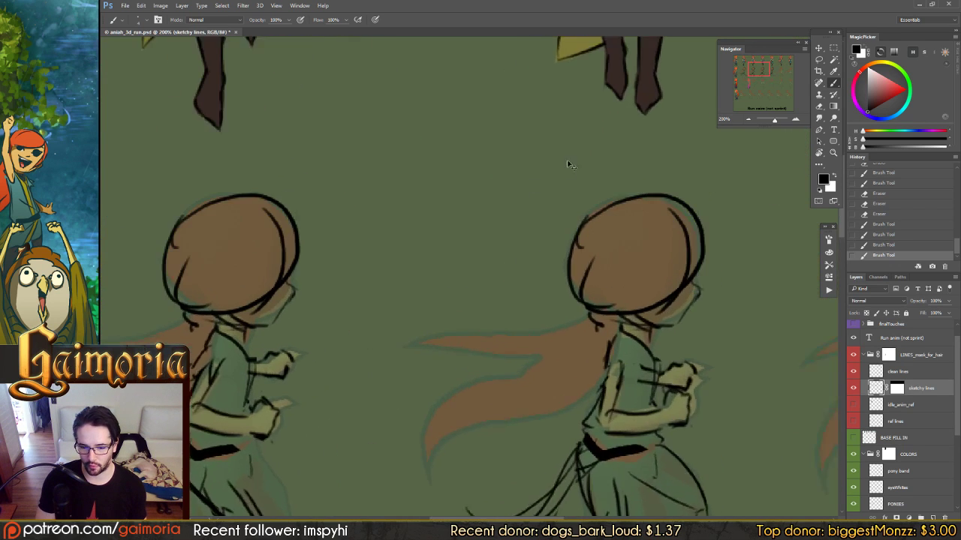
Compare the four side-view run sketches with the front-view frames above and with the unsketched fifth frame beside them
scroll(528, 272, "up", 5)
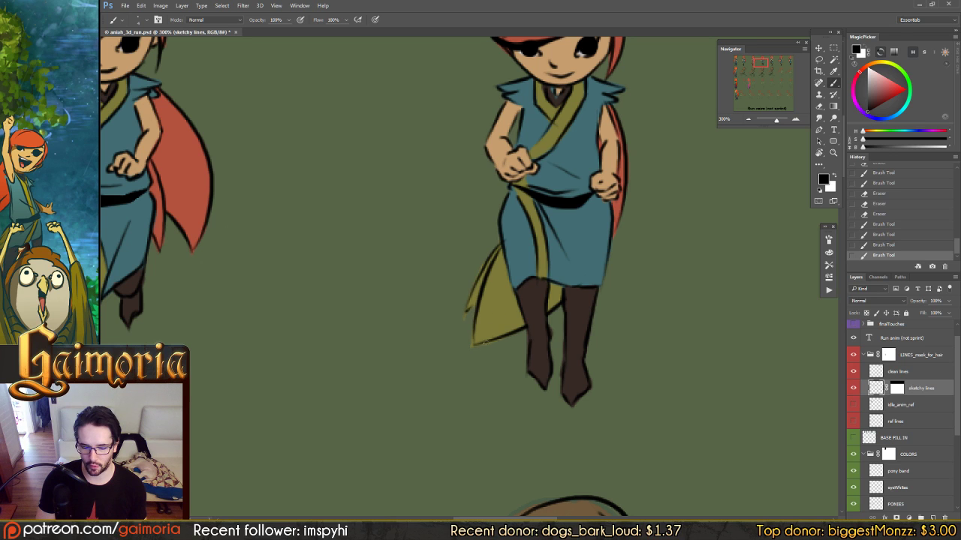
scroll(593, 191, "right", 2)
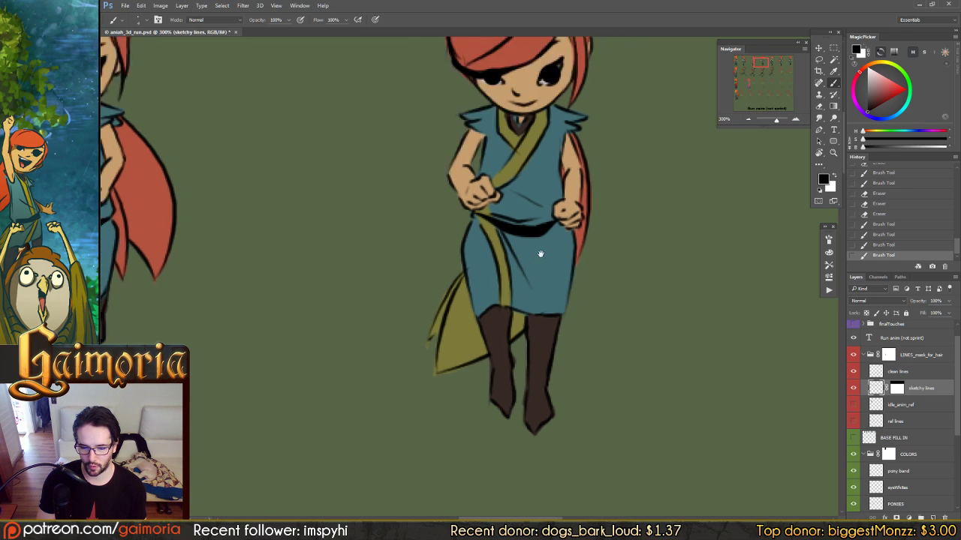
scroll(540, 253, "right", 4)
scroll(540, 253, "up", 3)
scroll(578, 268, "down", 1)
scroll(568, 273, "down", 10)
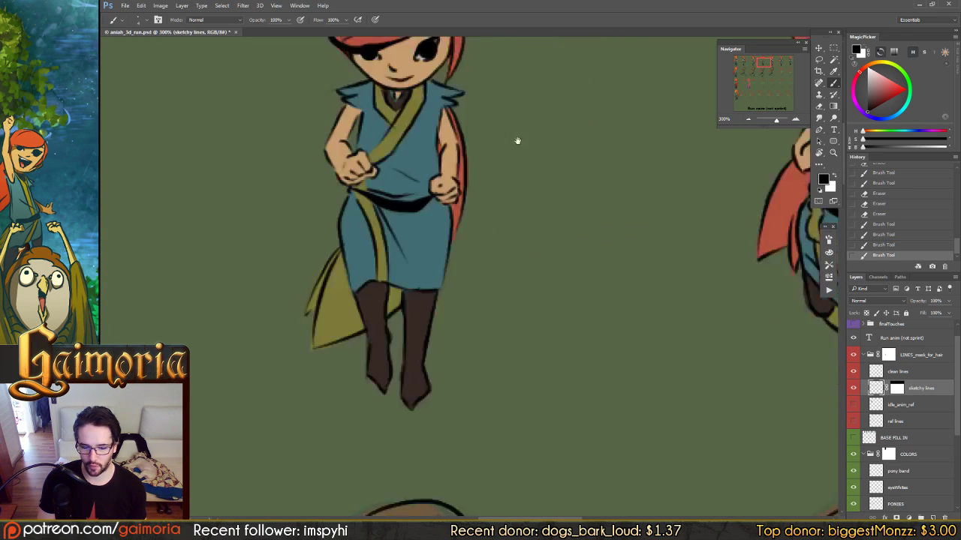
scroll(645, 267, "down", 4)
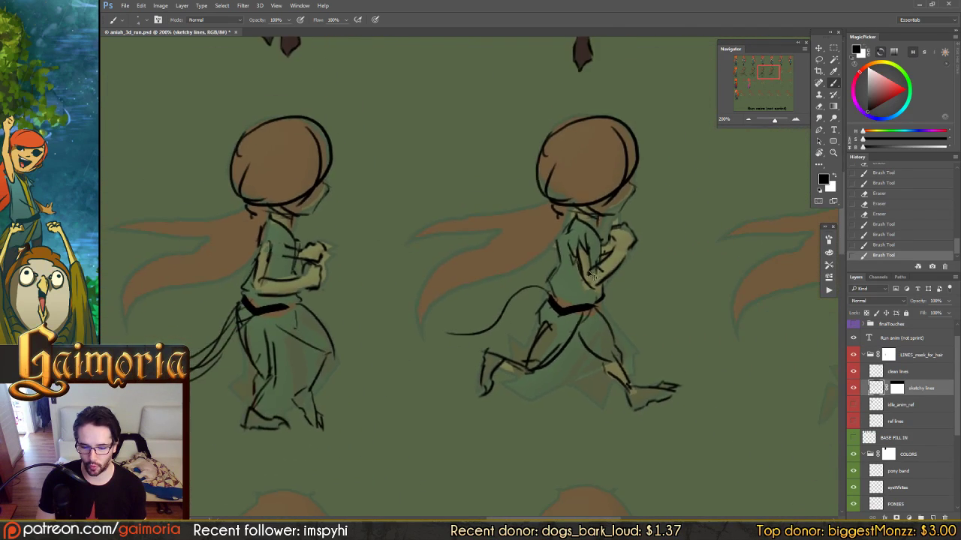
scroll(568, 268, "down", 1)
scroll(634, 244, "left", 2)
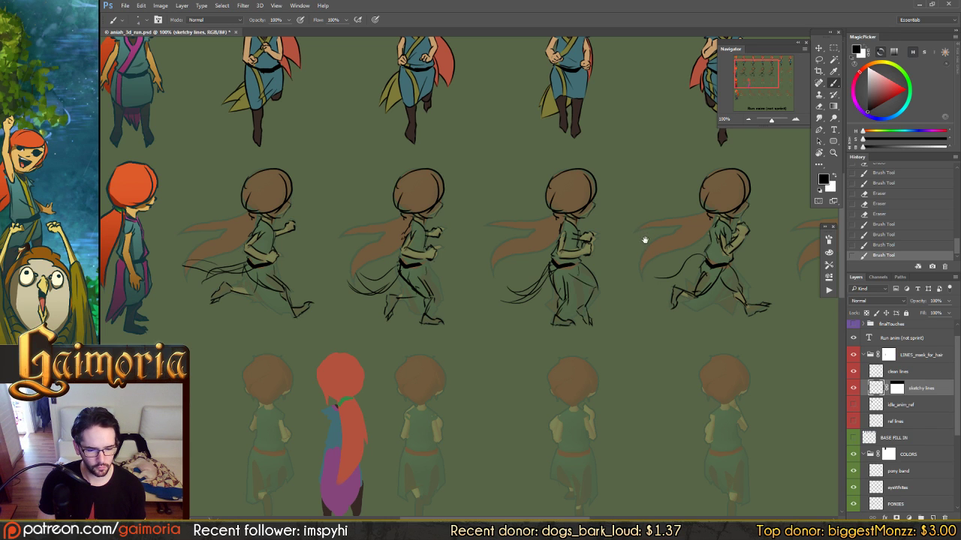
scroll(638, 238, "right", 5)
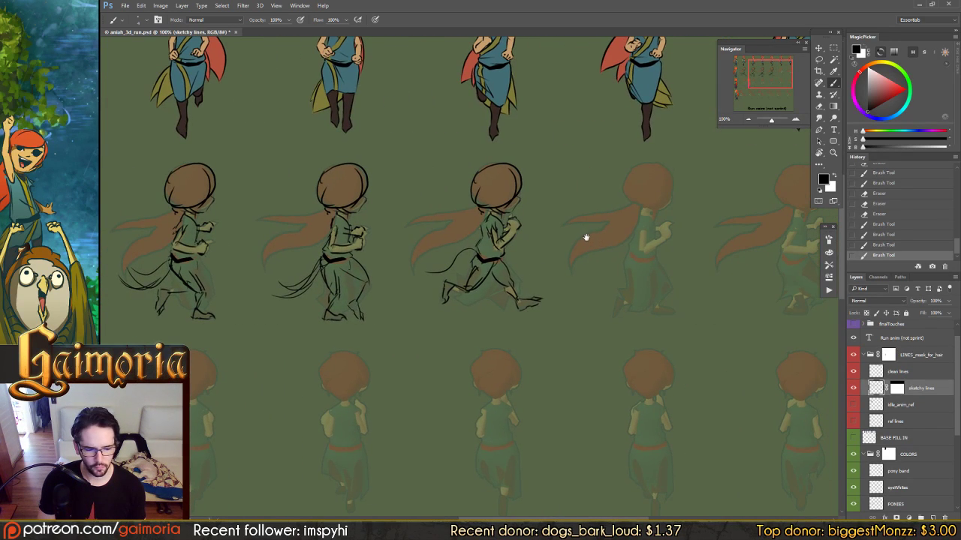
scroll(668, 218, "left", 3)
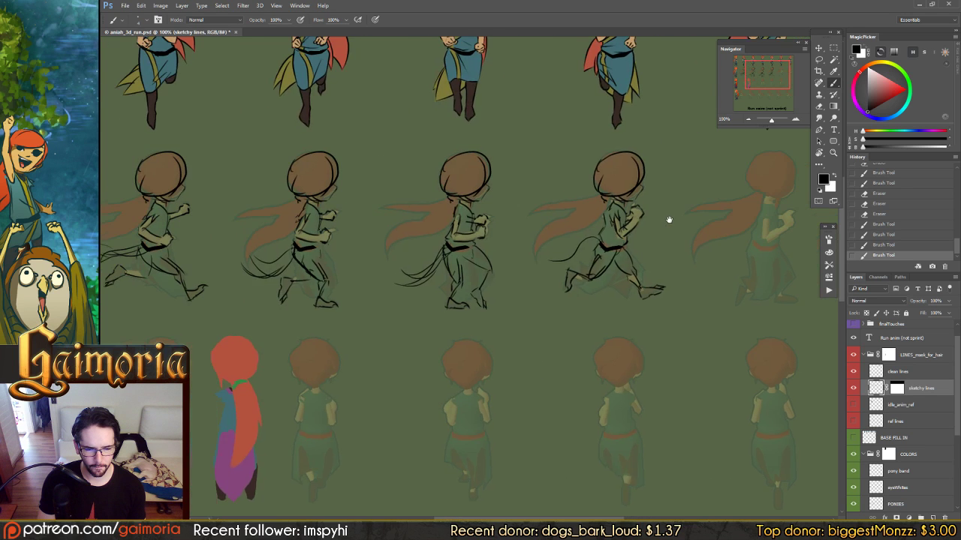
left_click_drag(598, 226, 580, 227)
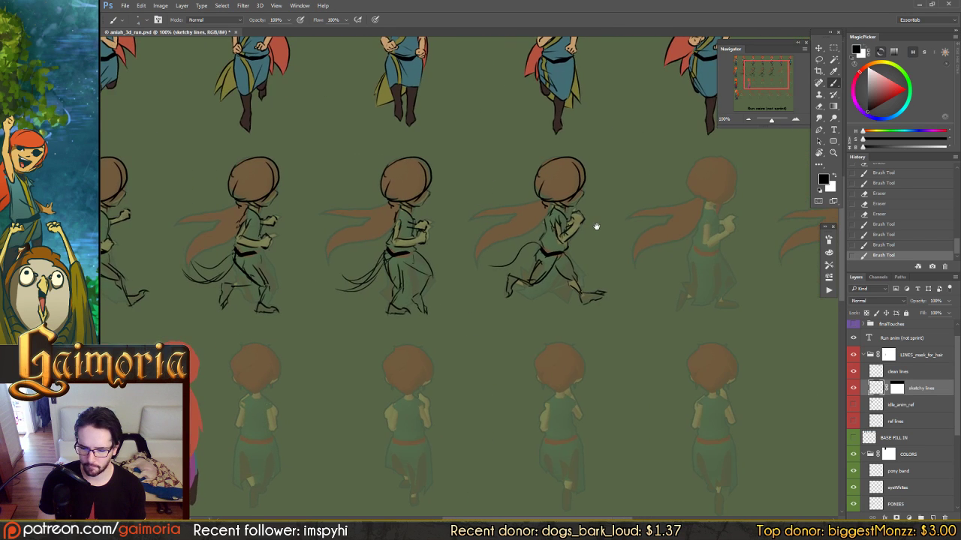
left_click_drag(697, 207, 563, 224)
left_click_drag(624, 223, 666, 216)
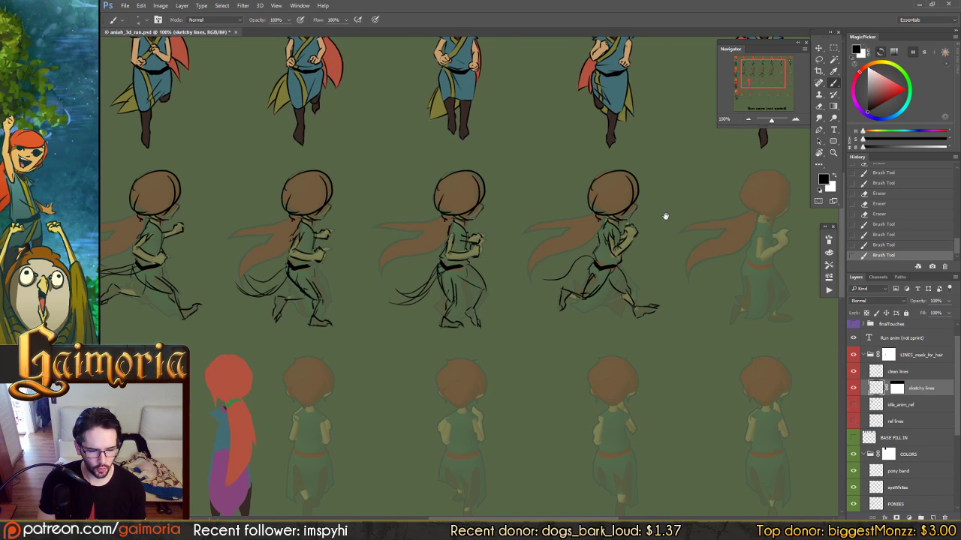
mouse_move(665, 217)
left_mouse_down()
mouse_move(596, 223)
mouse_move(641, 218)
left_mouse_up()
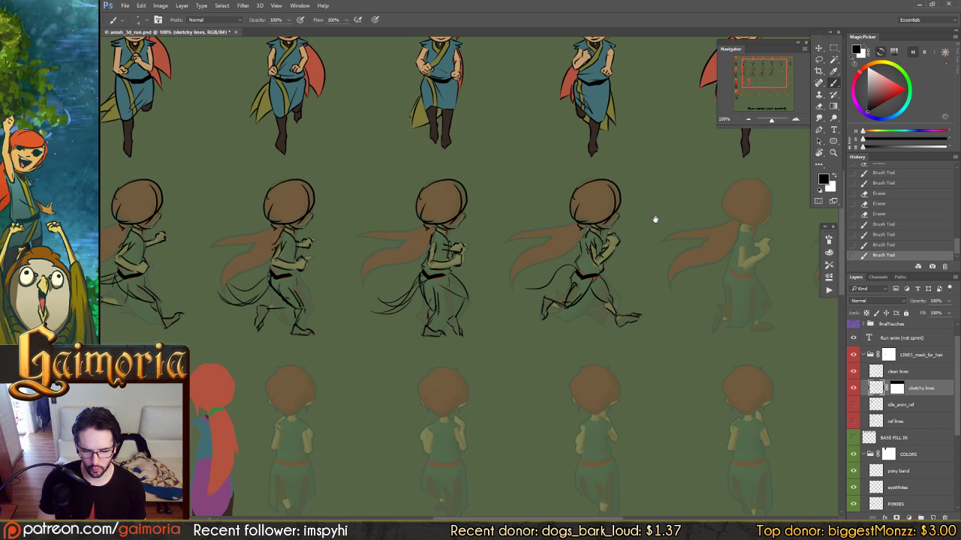
left_click_drag(669, 223, 616, 237)
Duplicate the fourth sketch's belt and legs onto the fifth side-view frame, clear the selection and save the file
key("l")
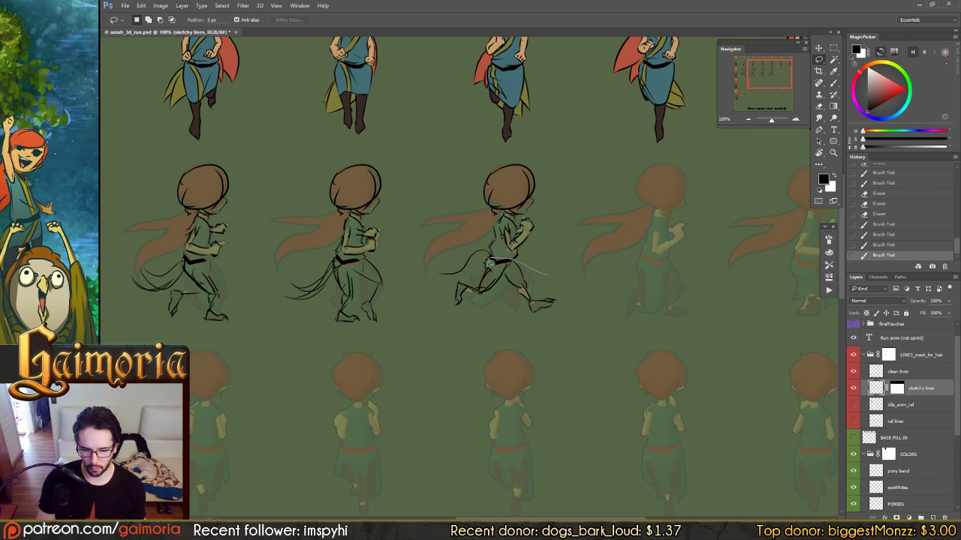
mouse_move(459, 279)
left_mouse_down()
mouse_move(495, 334)
mouse_move(548, 271)
left_mouse_up()
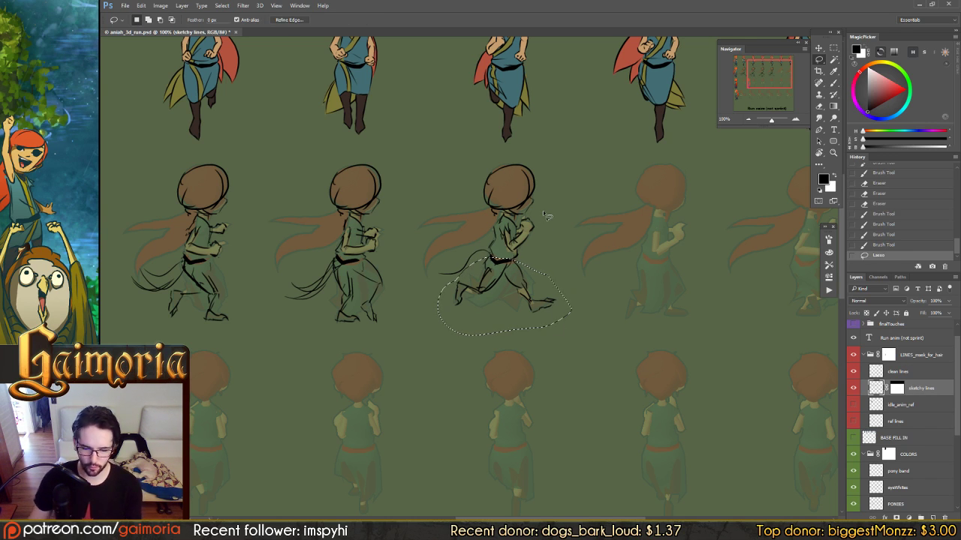
key("v")
mouse_move(495, 307)
left_mouse_down()
mouse_move(521, 295)
mouse_move(645, 299)
left_mouse_up()
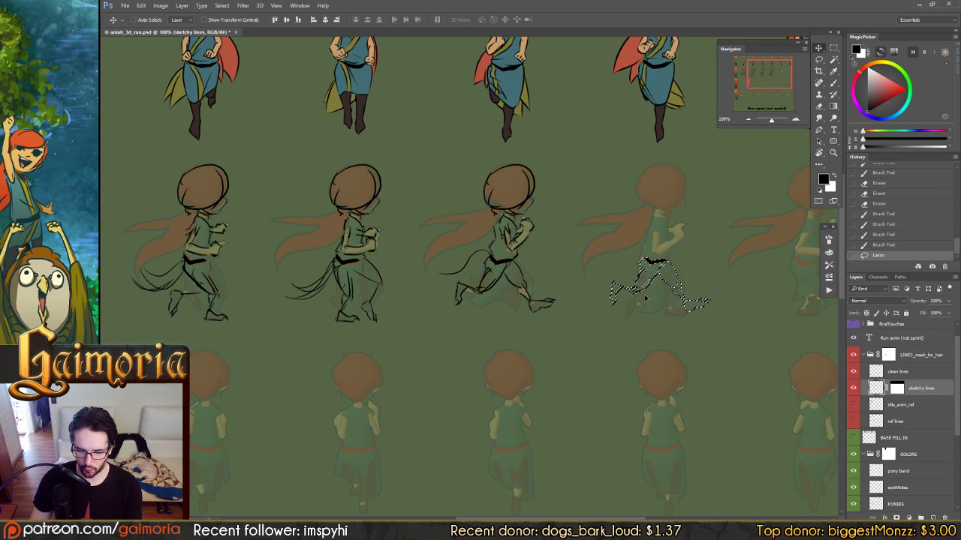
key("ctrl+d")
key("ctrl+s")
Duplicate the first sketch's head, torso and arms onto the fifth side-view frame, aligning them above the copied belt and legs
left_click_drag(584, 310, 563, 306)
scroll(563, 306, "left", 3)
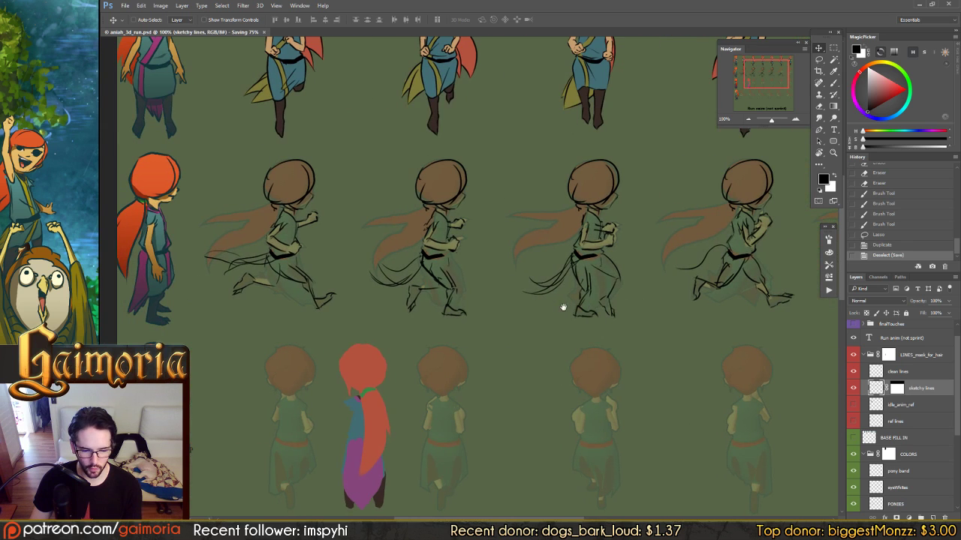
key("l")
left_click_drag(482, 216, 345, 219)
left_click_drag(608, 216, 358, 220)
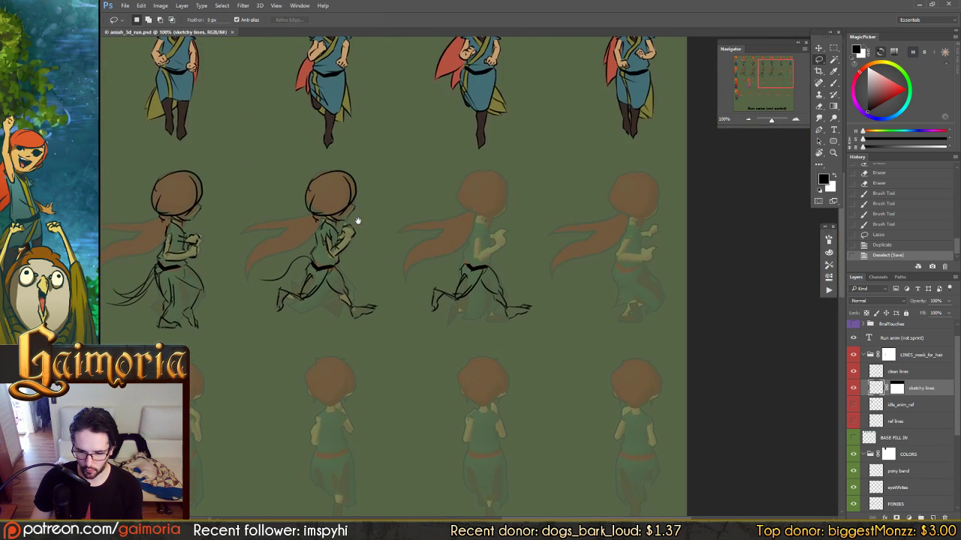
left_click_drag(436, 222, 563, 224)
left_click_drag(412, 226, 553, 231)
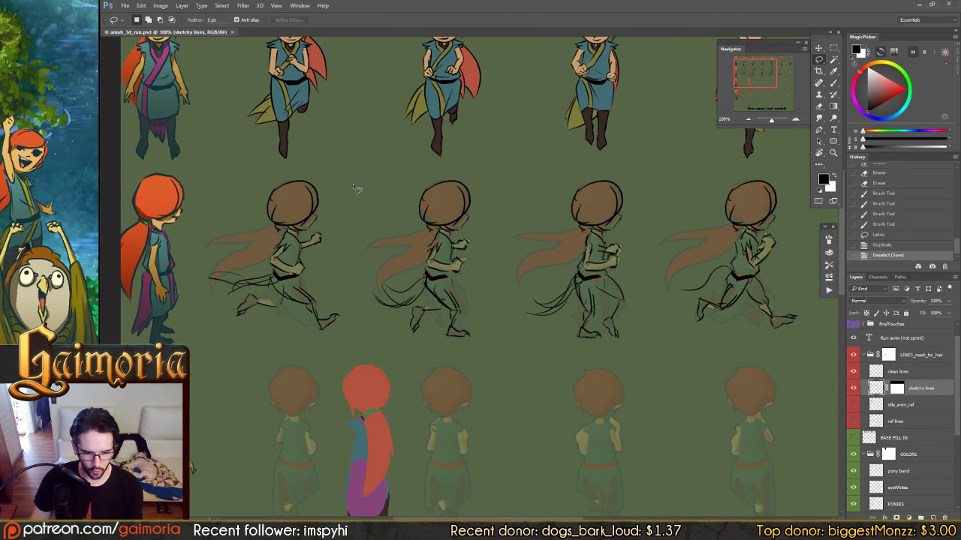
mouse_move(360, 170)
left_mouse_down()
mouse_move(320, 165)
mouse_move(234, 227)
left_mouse_up()
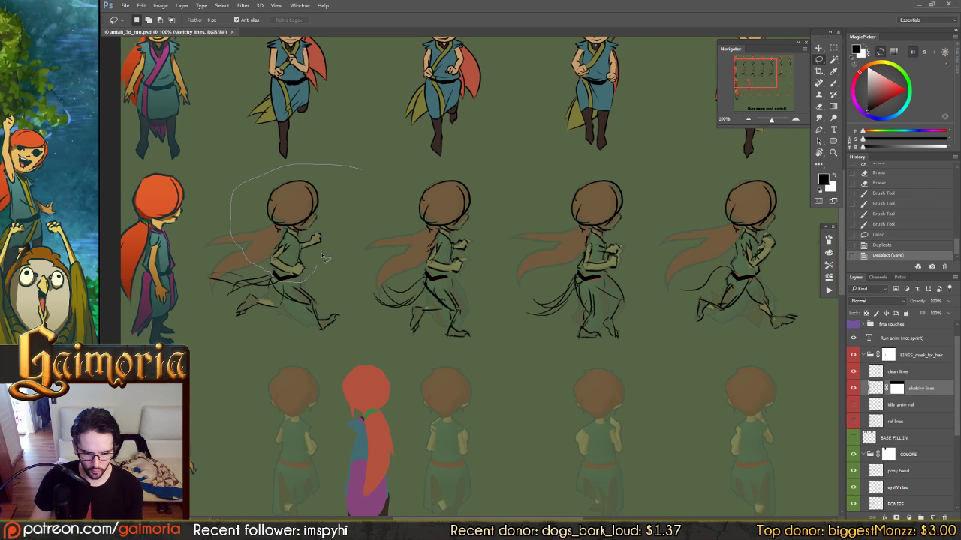
mouse_move(324, 258)
left_mouse_down()
mouse_move(342, 219)
mouse_move(188, 224)
left_mouse_up()
left_click_drag(310, 223, 508, 230)
mouse_move(324, 303)
left_mouse_down()
mouse_move(259, 319)
mouse_move(300, 299)
left_mouse_up()
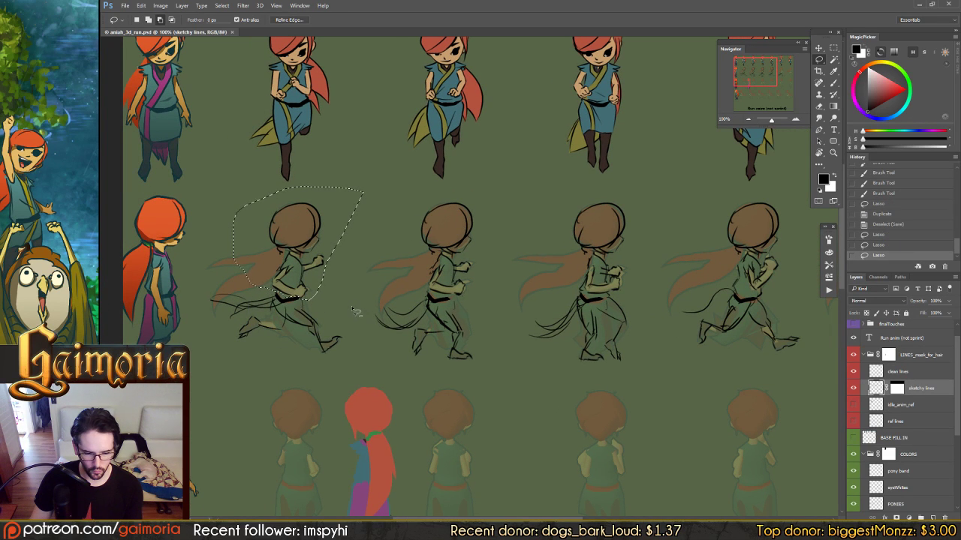
key("v")
left_click_drag(410, 294, 311, 289)
mouse_move(218, 248)
left_mouse_down()
mouse_move(807, 247)
mouse_move(467, 275)
left_mouse_up()
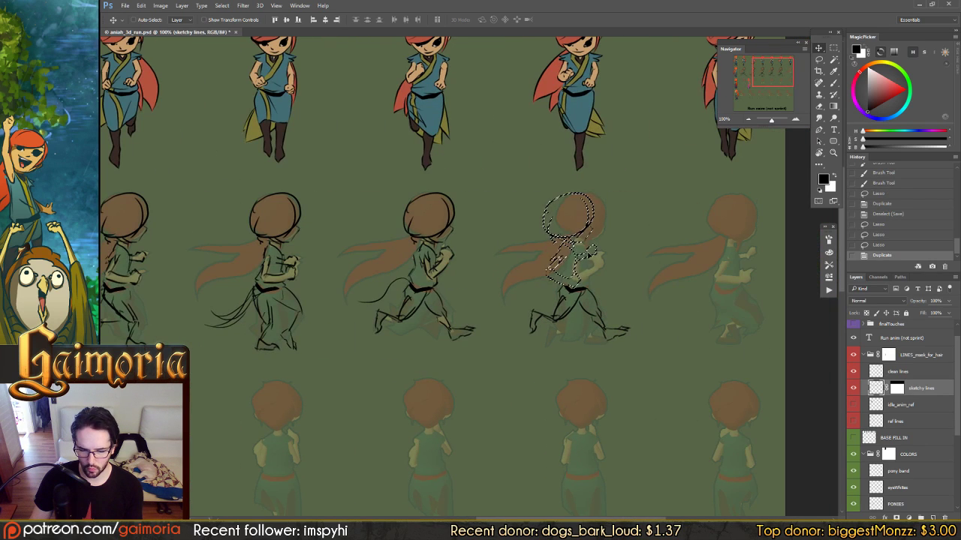
left_click_drag(562, 239, 583, 238)
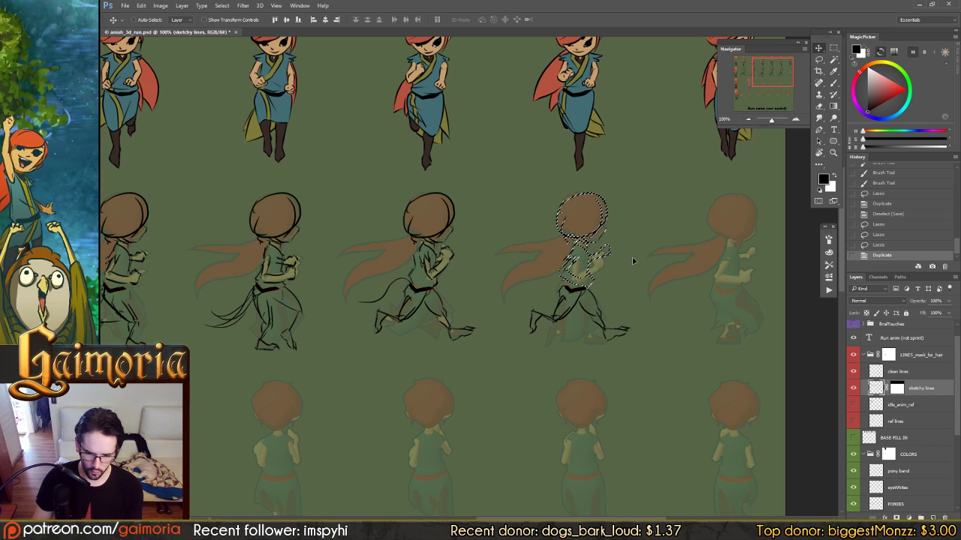
key("ctrl+d")
Select the near bent arm of the fifth side-view sketch with a lasso outline
key("l")
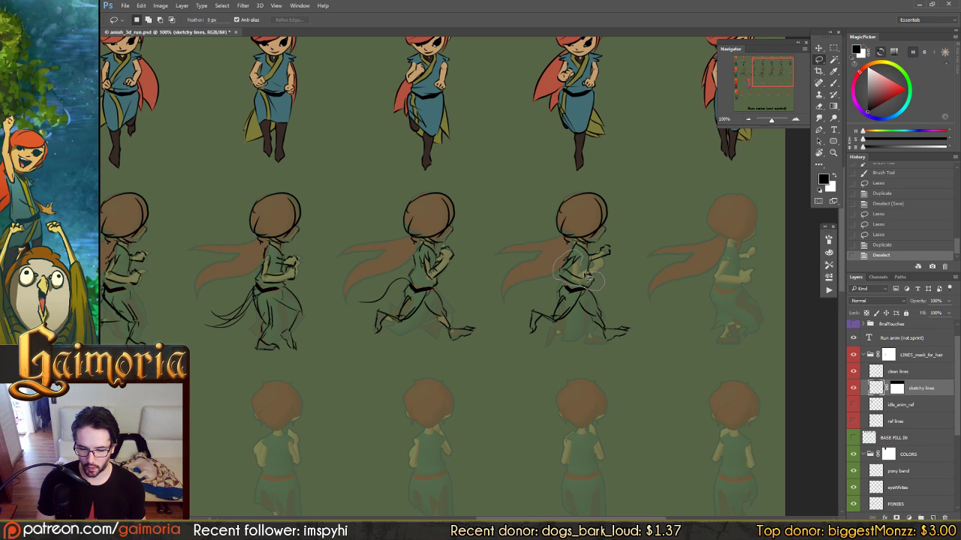
left_click_drag(588, 278, 586, 277)
Review the side-view and front-view rows and check the document's canvas size without changing it
scroll(483, 221, "left", 5)
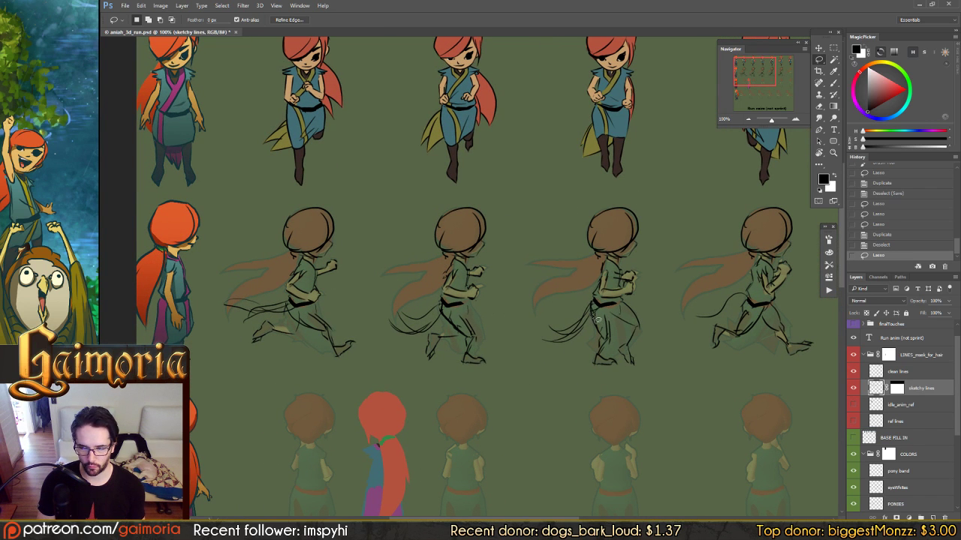
scroll(596, 319, "right", 5)
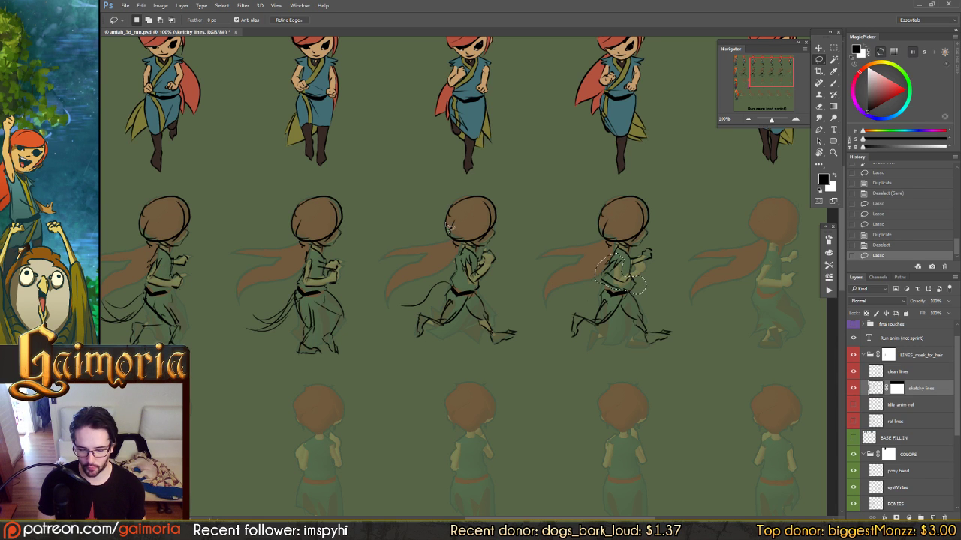
scroll(449, 227, "left", 6)
scroll(498, 208, "up", 4)
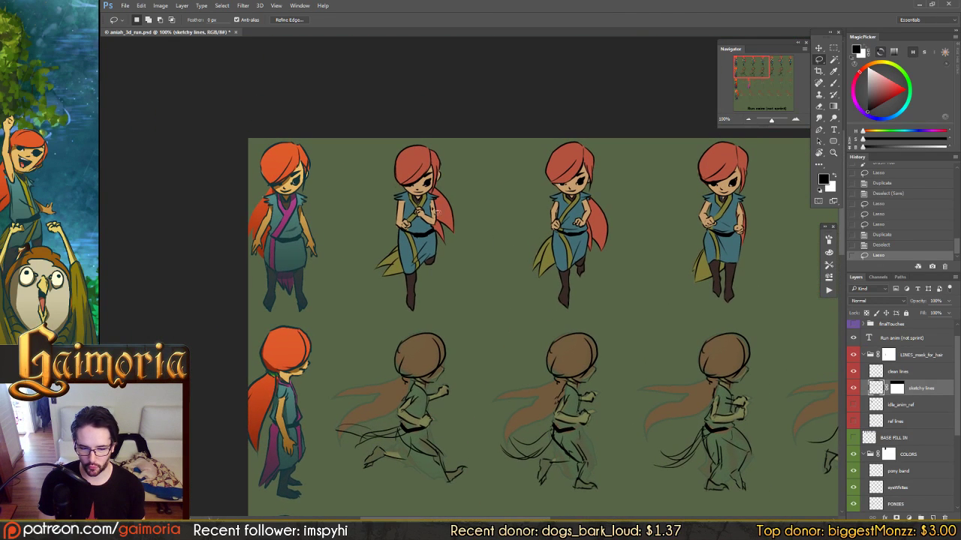
left_click(160, 6)
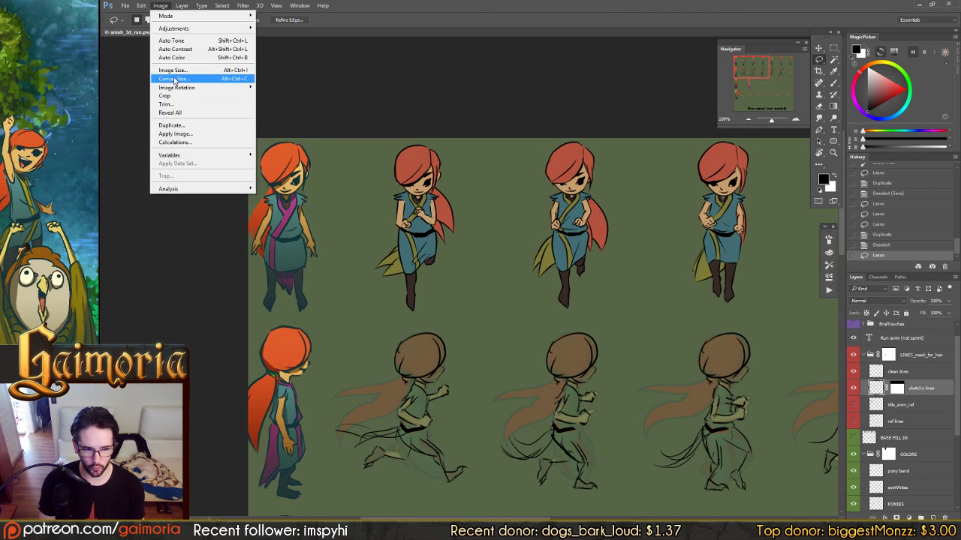
left_click(178, 78)
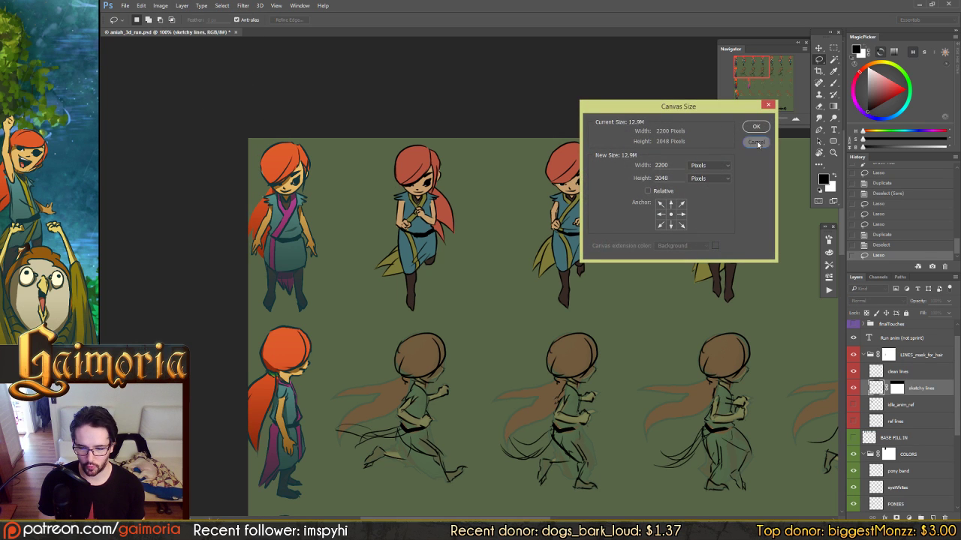
left_click(756, 141)
Compare the arm poses across the side-view sketches with the front-view frames, finishing at the fifth sketch
left_click_drag(627, 330, 469, 262)
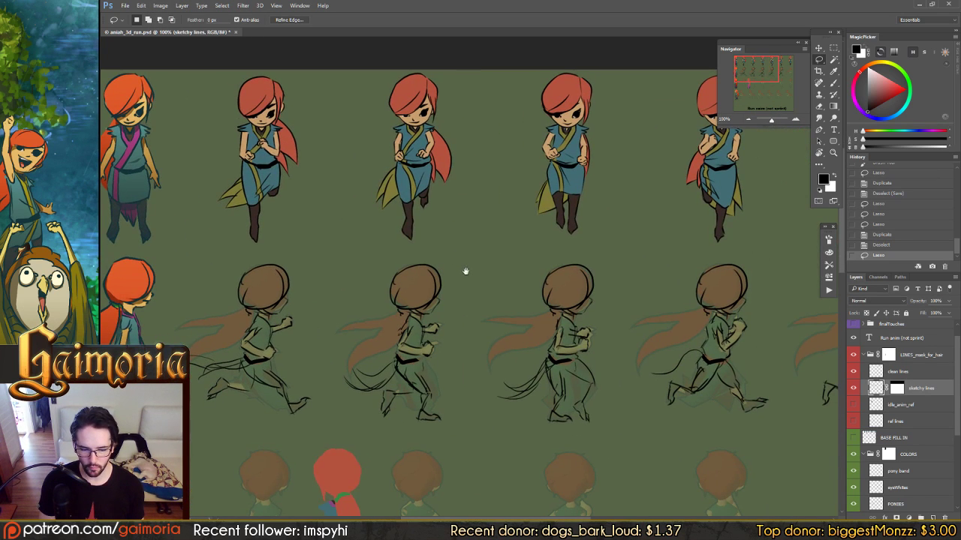
scroll(609, 219, "left", 4)
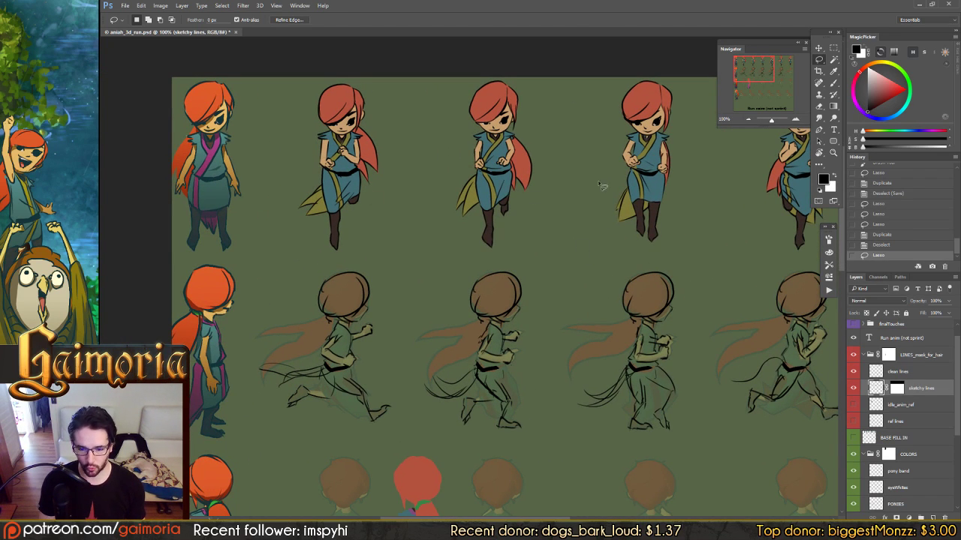
mouse_move(640, 174)
left_mouse_down()
mouse_move(429, 198)
mouse_move(583, 208)
left_mouse_up()
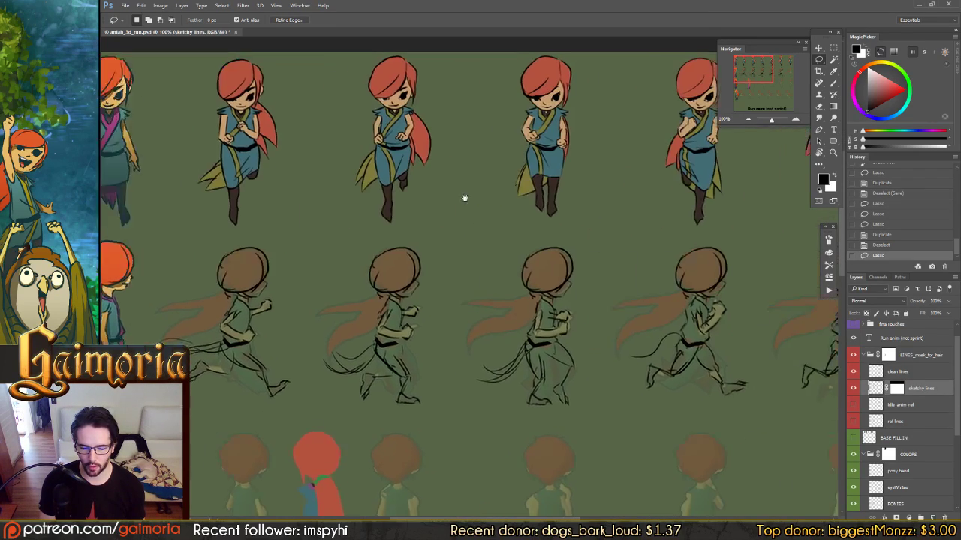
scroll(537, 232, "down", 2)
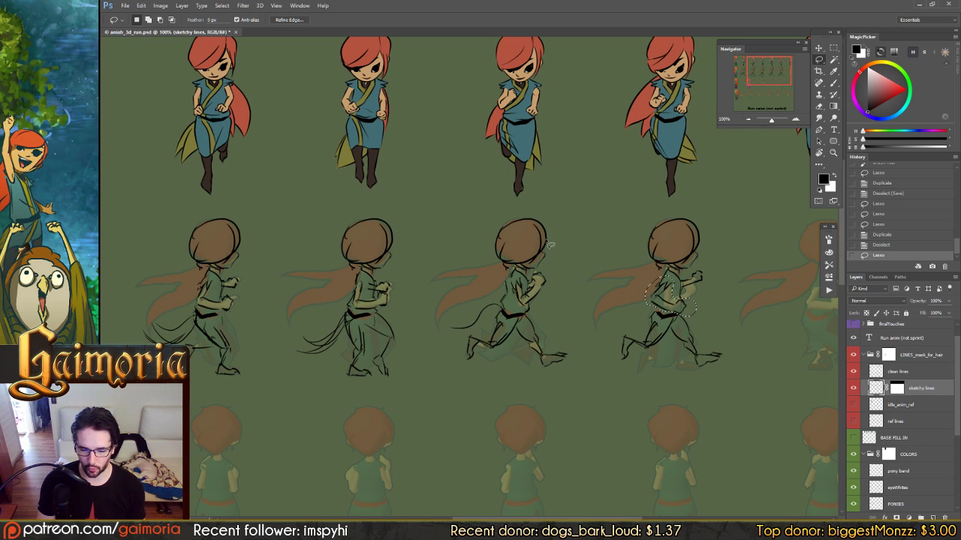
left_click_drag(609, 242, 568, 208)
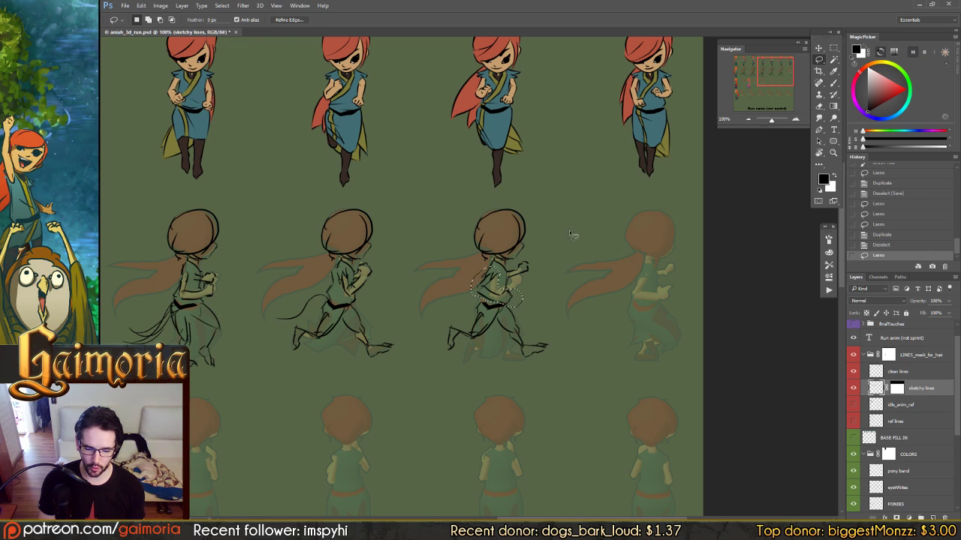
mouse_move(565, 237)
left_mouse_down()
mouse_move(590, 247)
mouse_move(562, 247)
mouse_move(616, 262)
mouse_move(549, 255)
mouse_move(624, 260)
mouse_move(574, 258)
mouse_move(614, 252)
mouse_move(594, 250)
mouse_move(510, 260)
mouse_move(581, 243)
mouse_move(449, 241)
left_mouse_up()
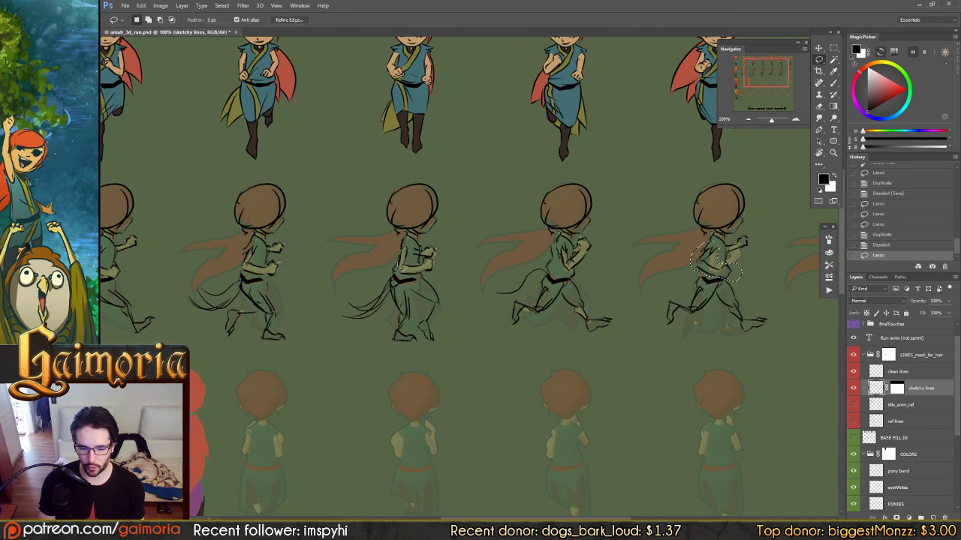
left_click_drag(697, 254, 544, 247)
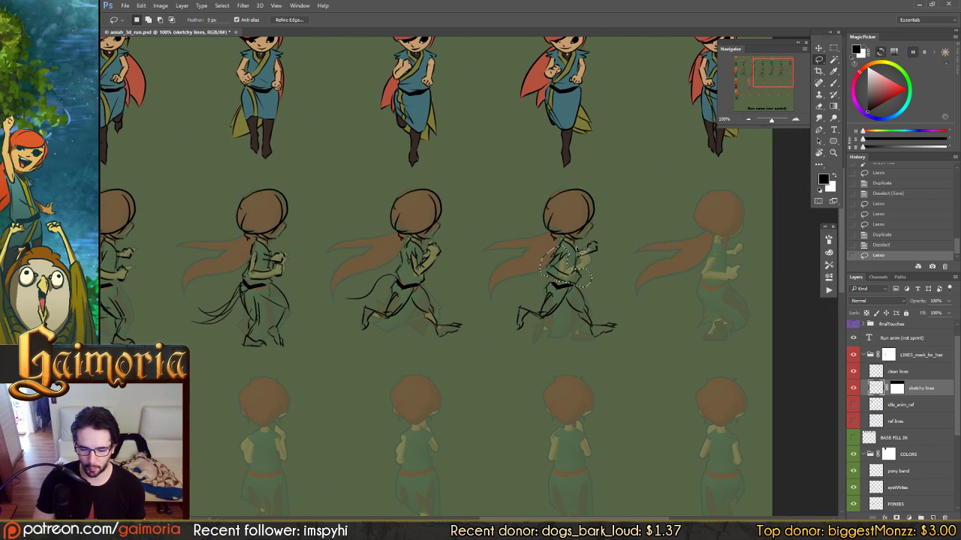
Rotate the fifth side-view sketch's selected near arm about 42 degrees counterclockwise and fit it to the shoulder
key("v")
key("ctrl+t")
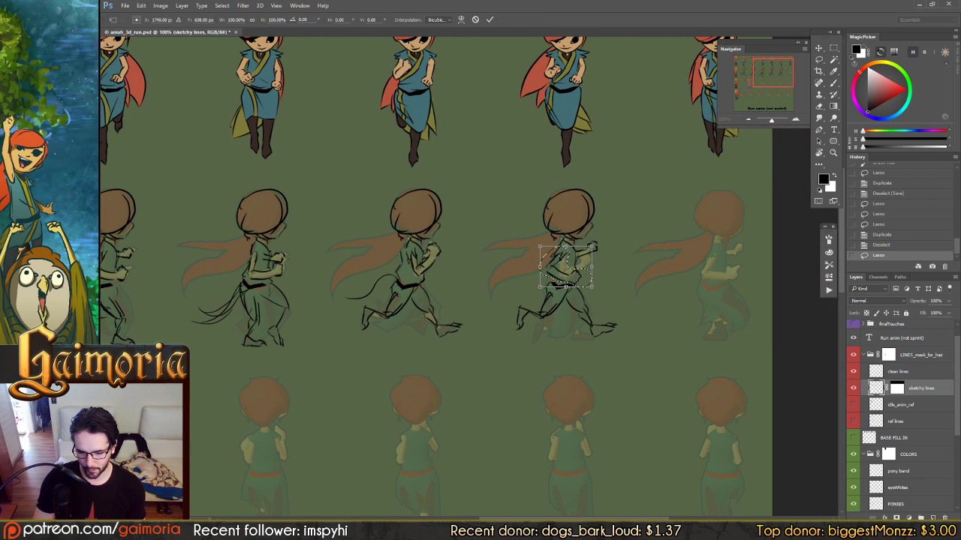
left_click_drag(513, 187, 539, 246)
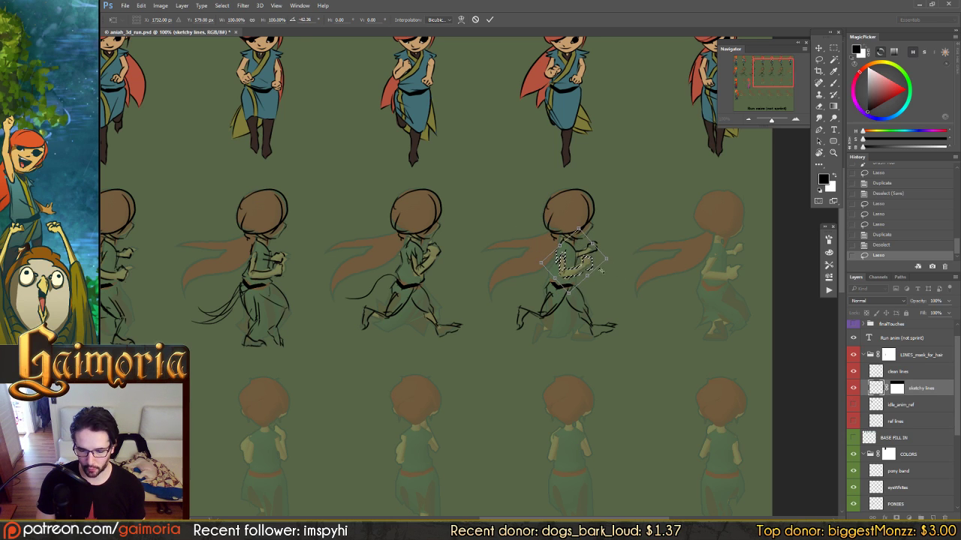
key("Return")
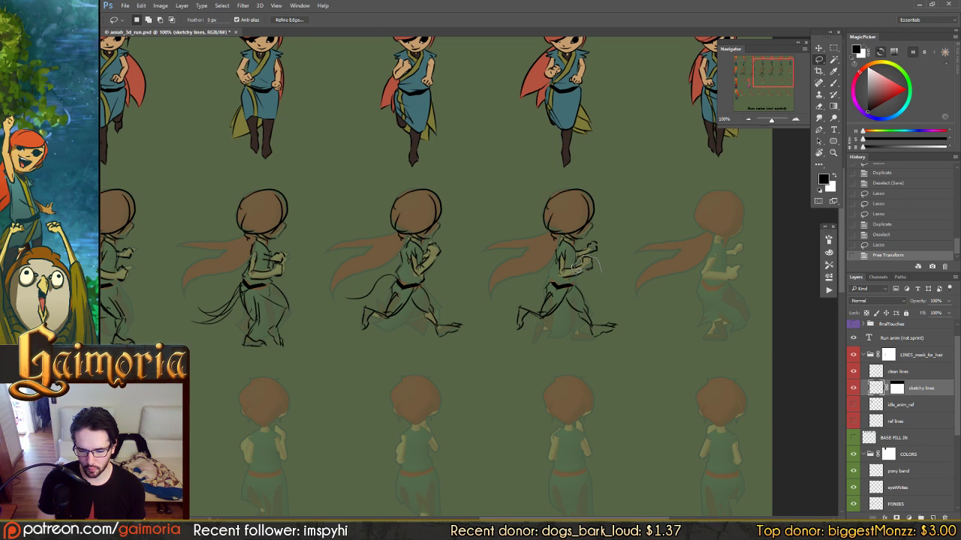
left_click_drag(573, 281, 566, 272)
key("ctrl+t")
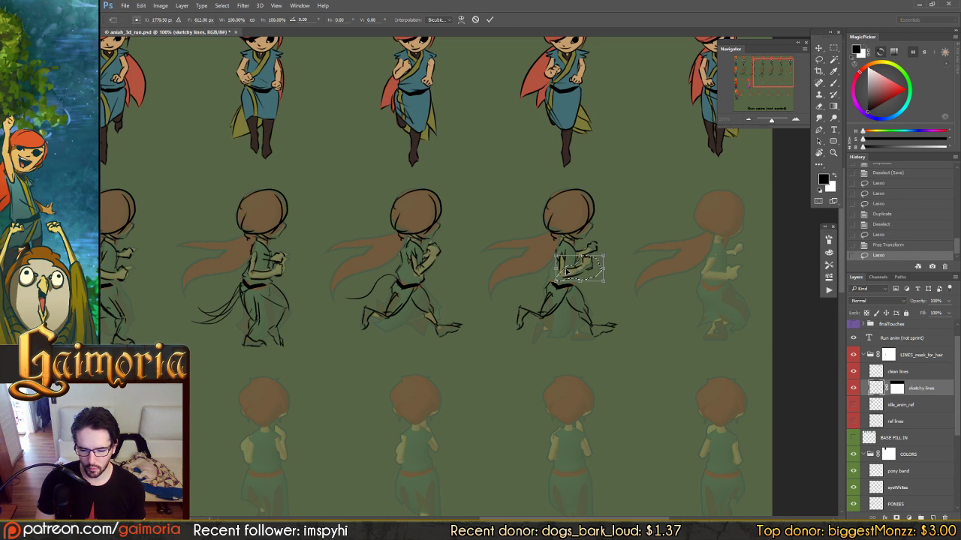
key("Escape")
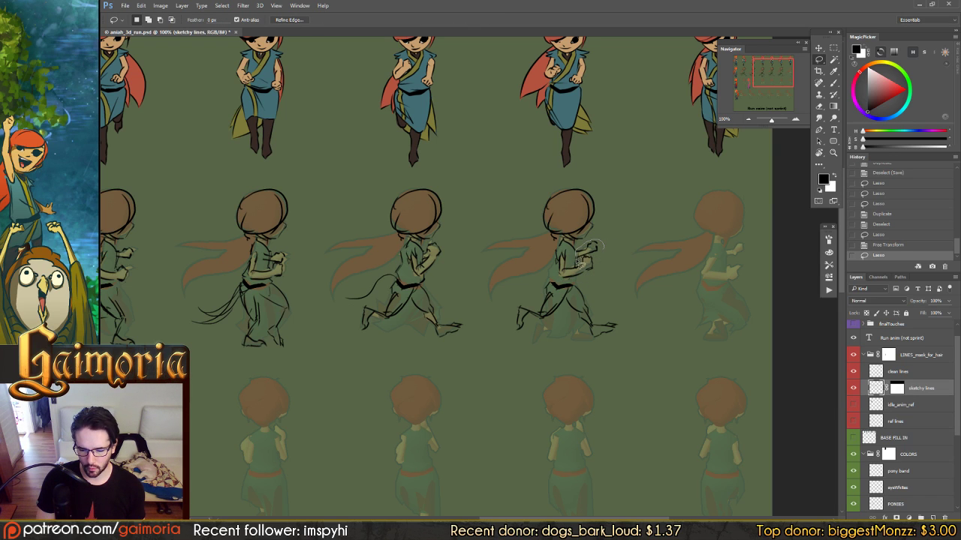
Move the fifth sketch's far forearm out to the empty space beside the head, deselect it and save
mouse_move(593, 256)
left_mouse_down()
mouse_move(599, 235)
mouse_move(626, 211)
left_mouse_up()
key("v")
key("ctrl+d")
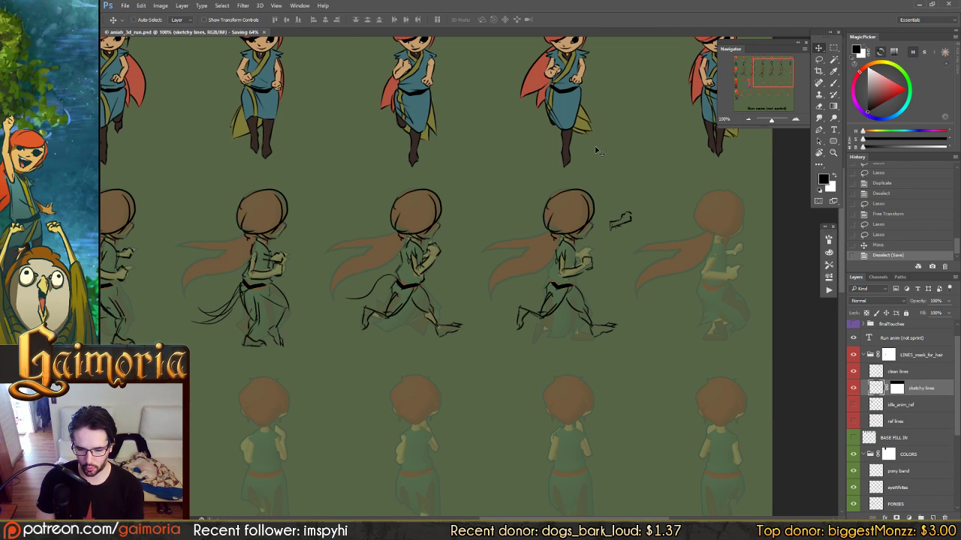
Lasso the fifth sketch's whole near arm and reposition it slightly against the shoulder with Free Transform
key("l")
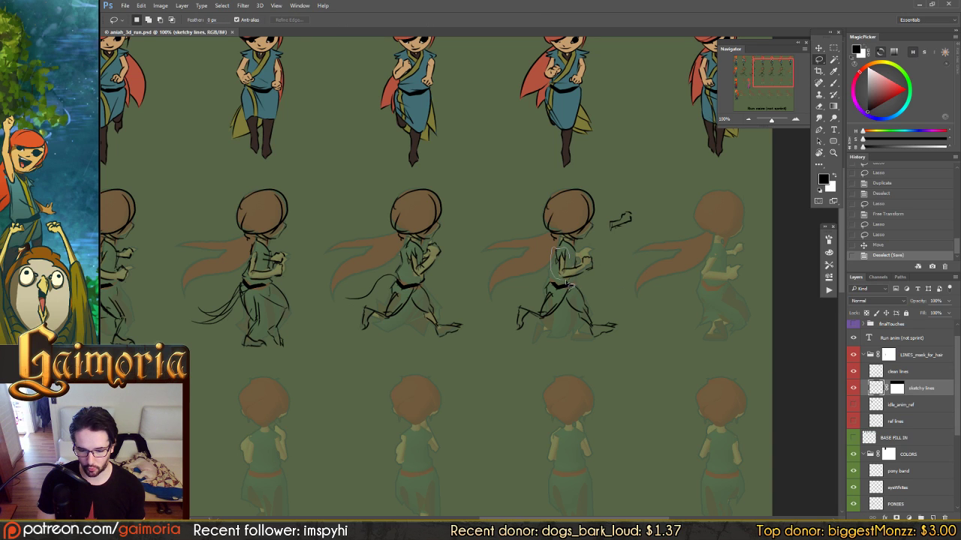
left_click_drag(562, 269, 563, 271)
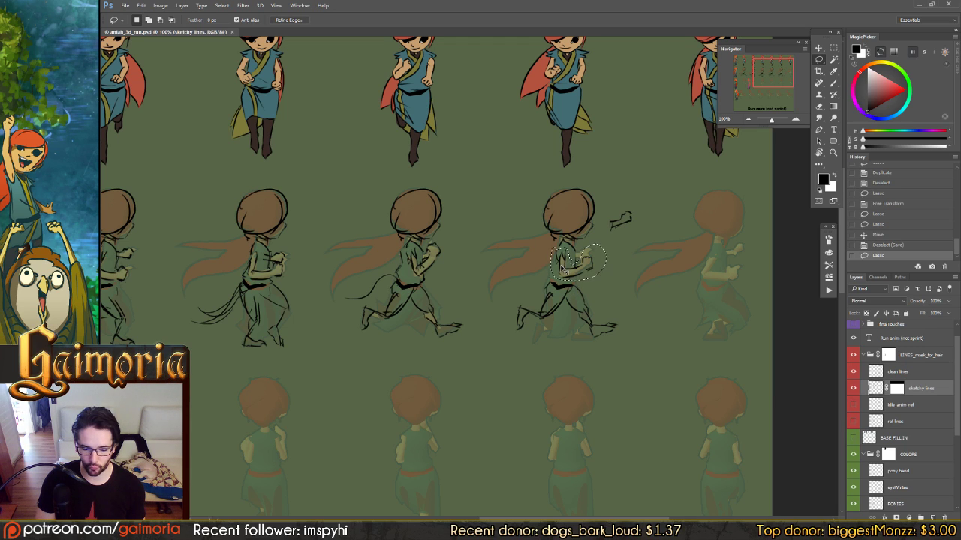
key("ctrl+t")
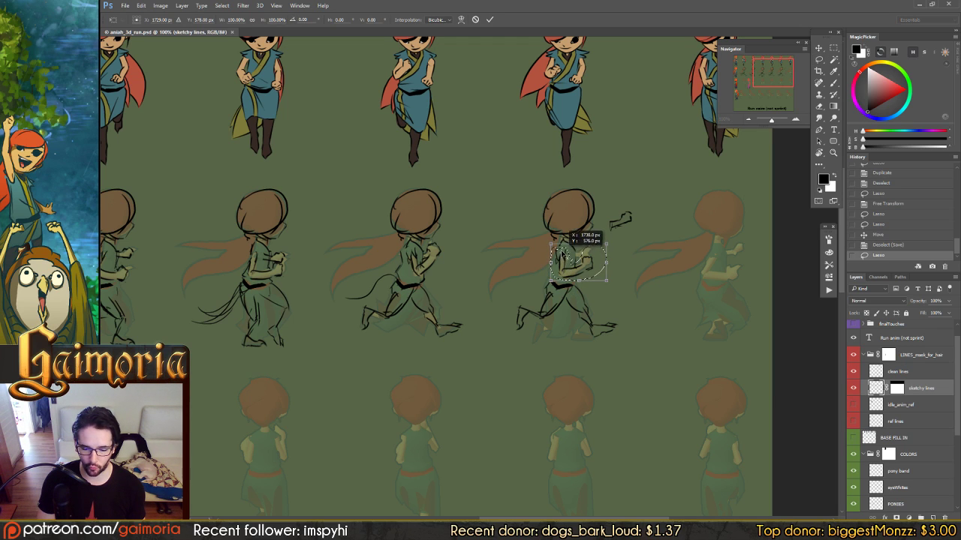
mouse_move(523, 217)
left_mouse_down()
mouse_move(538, 248)
mouse_move(569, 259)
left_mouse_up()
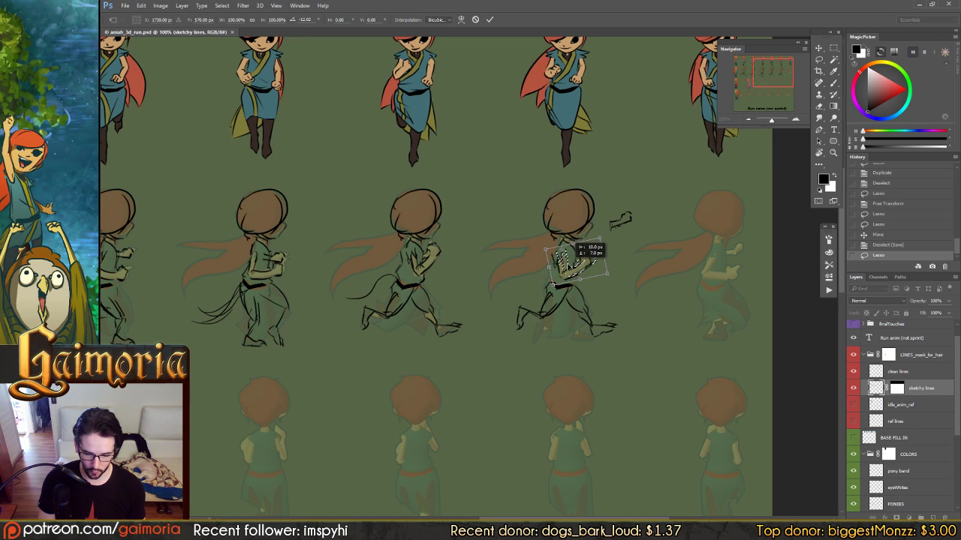
left_click_drag(513, 229, 527, 234)
left_click_drag(574, 262, 576, 263)
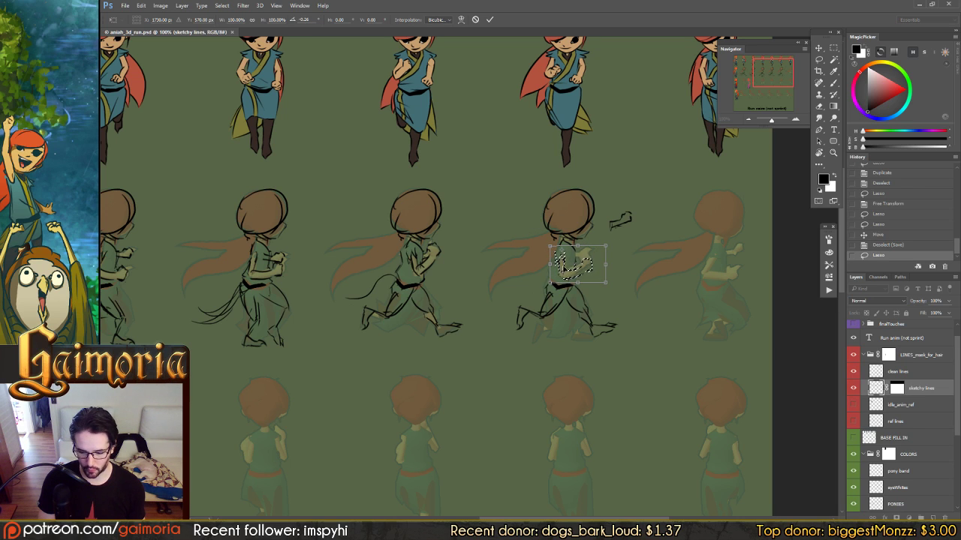
key("Return")
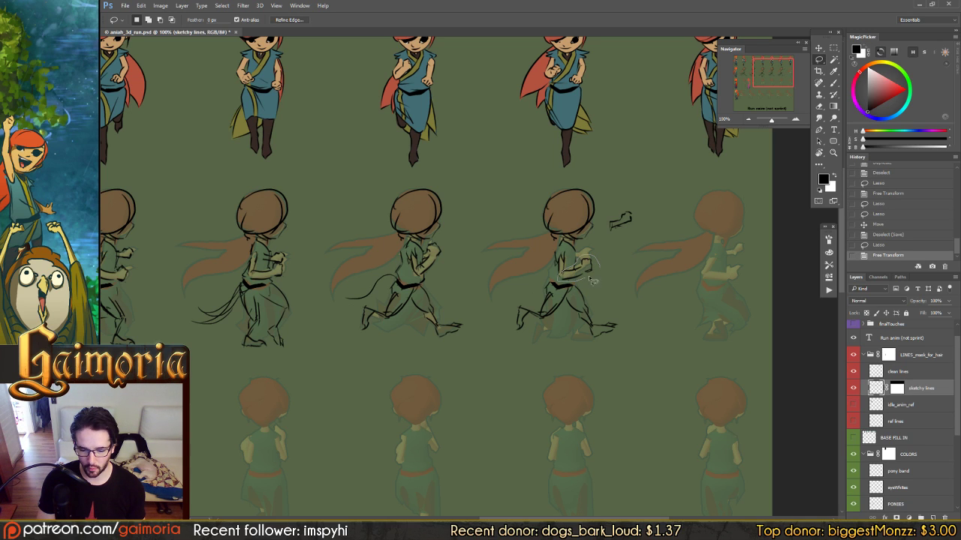
Rotate the near forearm slightly upward at the elbow with Free Transform, clear the selection and save the document
left_click_drag(592, 280, 590, 278)
key("ctrl+t")
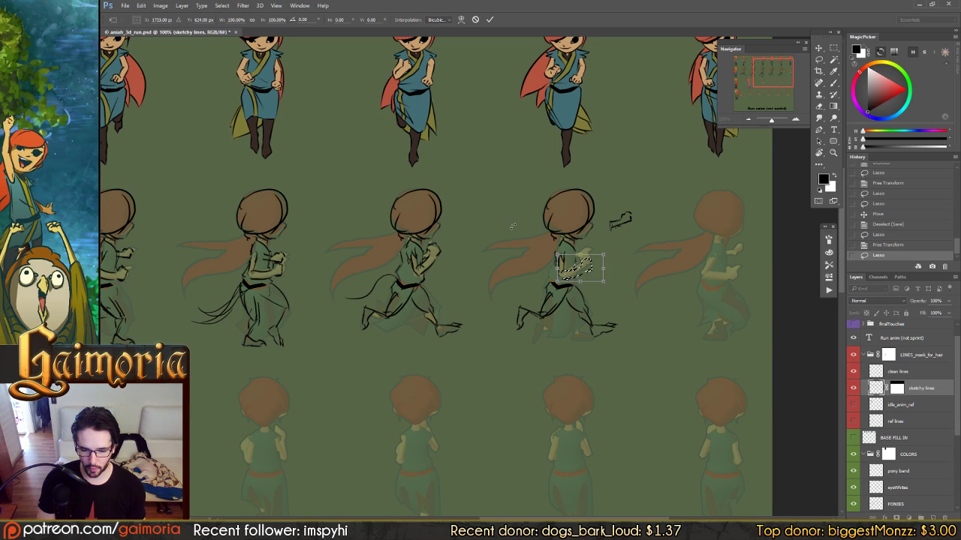
left_click_drag(512, 225, 511, 239)
key("Return")
key("ctrl+d")
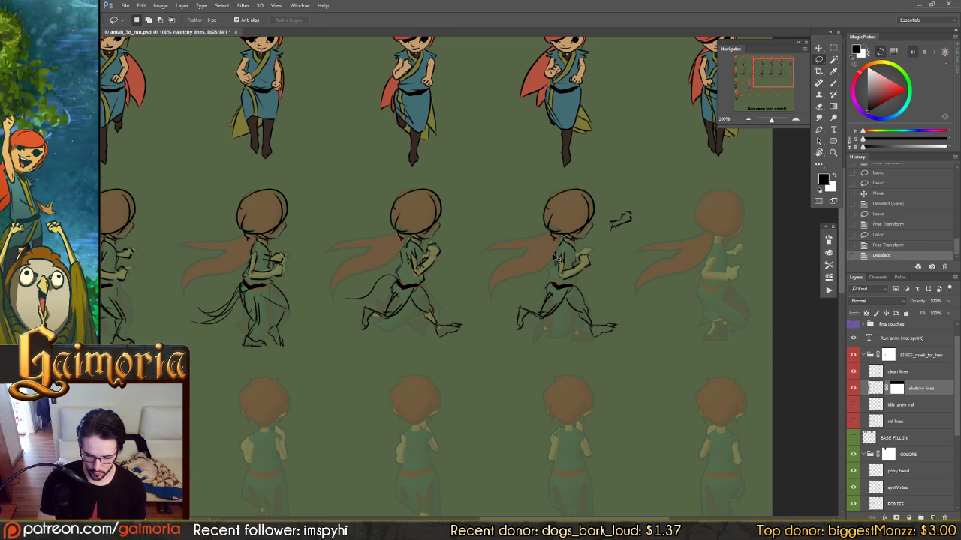
key("ctrl+s")
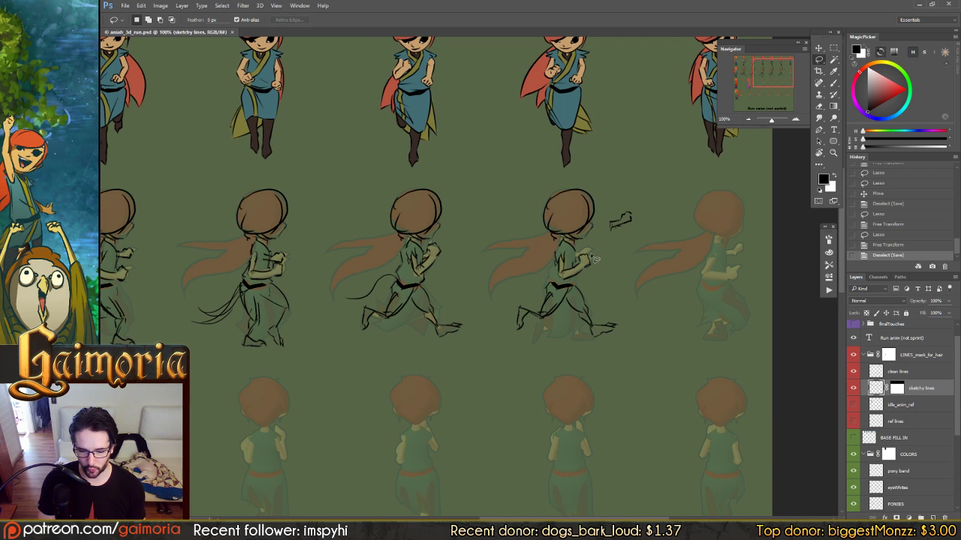
Move the parked far forearm back behind the fifth sketch's near arm and erase the lines that overlap
mouse_move(600, 229)
left_mouse_down()
mouse_move(638, 238)
mouse_move(604, 225)
mouse_move(627, 219)
mouse_move(570, 260)
mouse_move(573, 242)
mouse_move(562, 252)
mouse_move(593, 239)
left_mouse_up()
key("v")
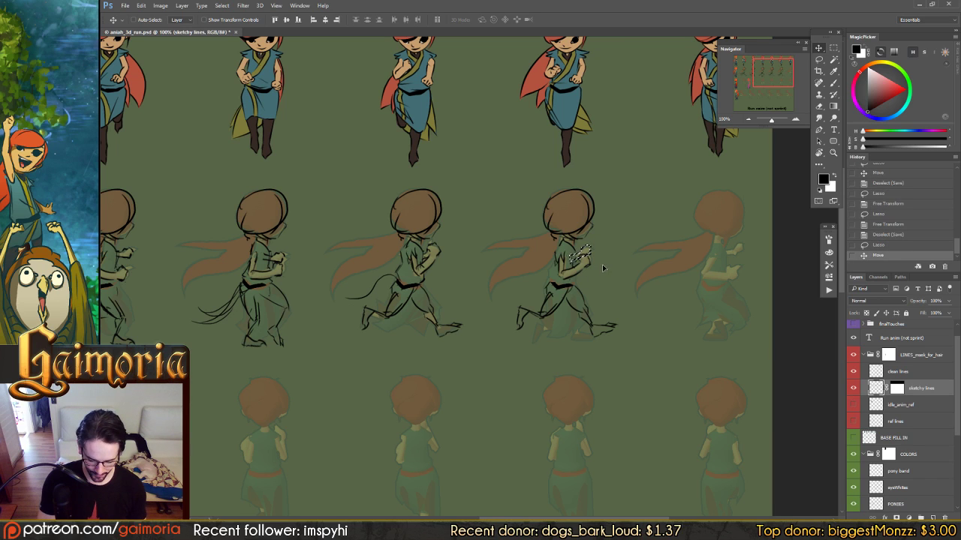
key("ctrl+d")
key("e")
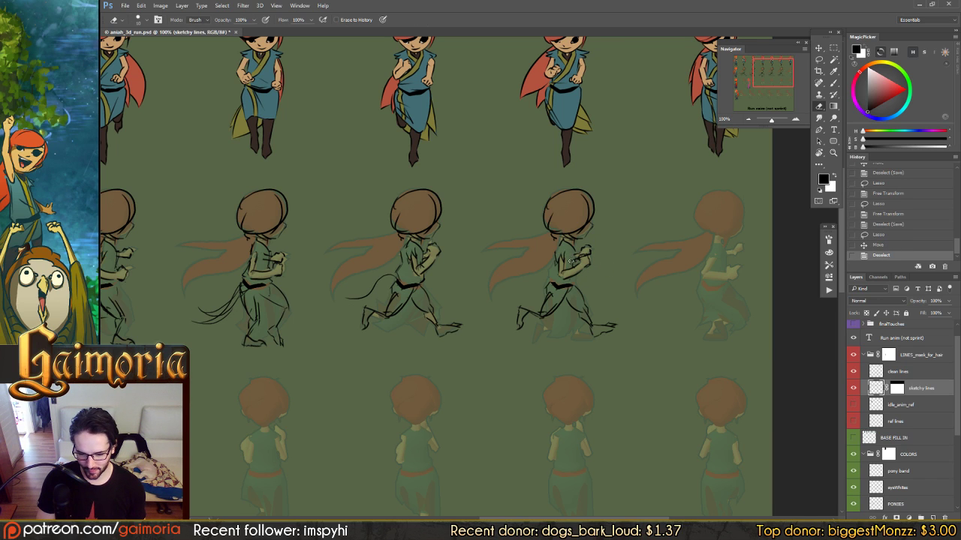
left_click_drag(571, 256, 578, 254)
left_click_drag(579, 254, 585, 269)
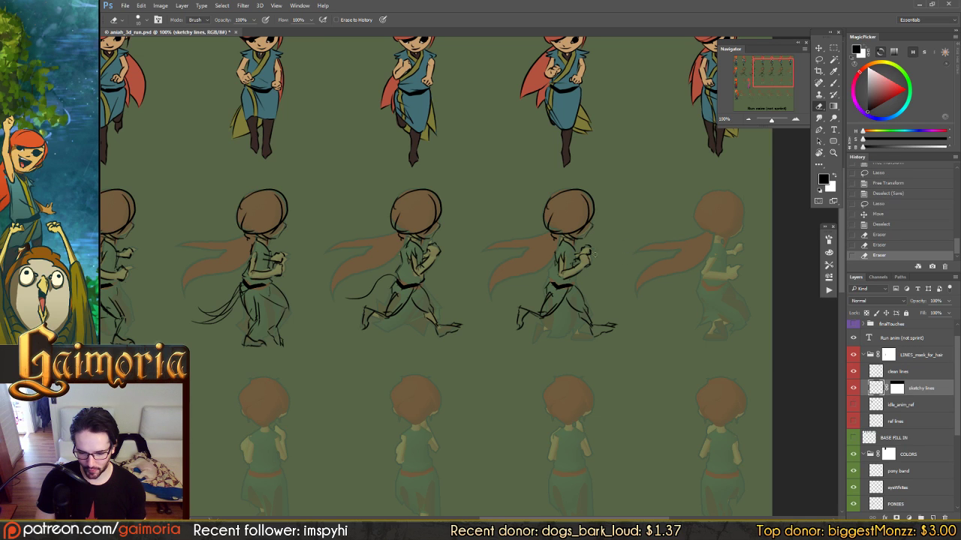
Sketch the fifth figure's back and waist lines with the Brush, undoing and redrawing strokes until they join the torso
key("l")
key("b")
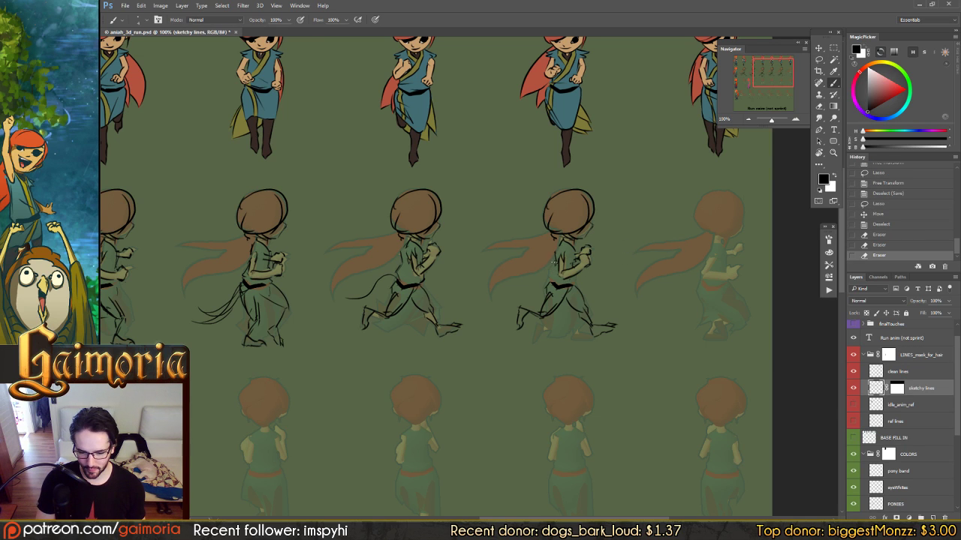
left_click_drag(552, 263, 554, 281)
key("ctrl+z")
key("ctrl+z")
key("ctrl+z")
key("ctrl+z")
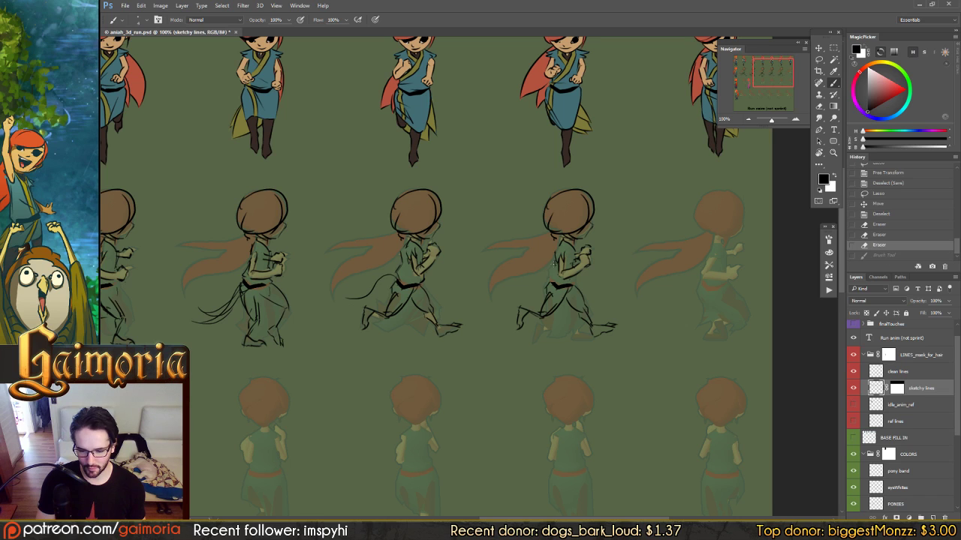
key("ctrl+z")
key("ctrl+z")
key("ctrl+z")
key("ctrl+z")
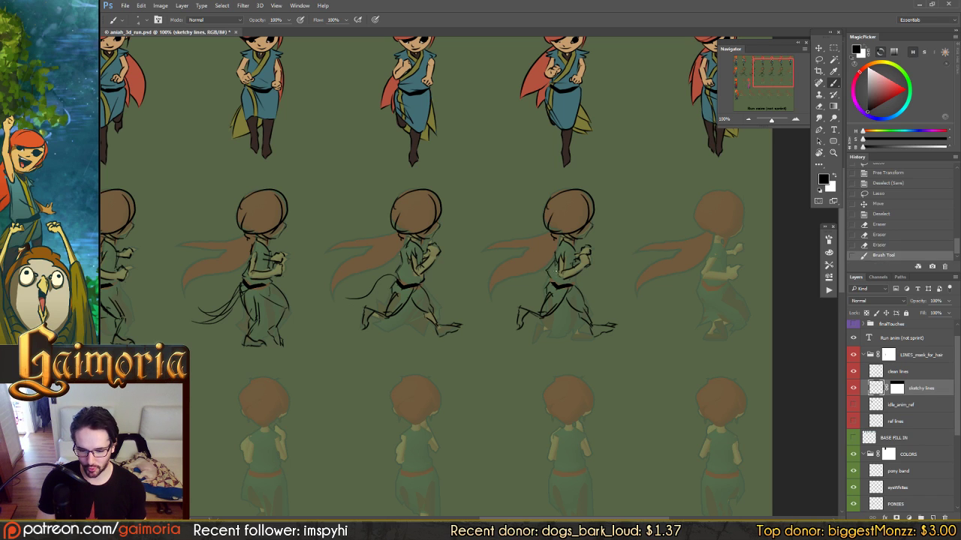
key("ctrl+z")
key("ctrl+z")
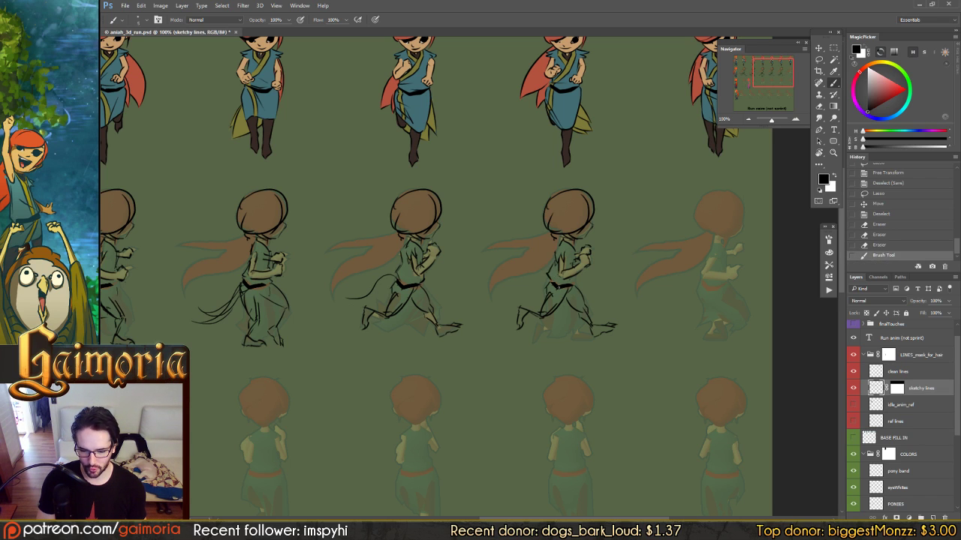
mouse_move(548, 264)
left_mouse_down()
mouse_move(560, 284)
mouse_move(572, 282)
left_mouse_up()
left_click_drag(570, 273, 578, 285)
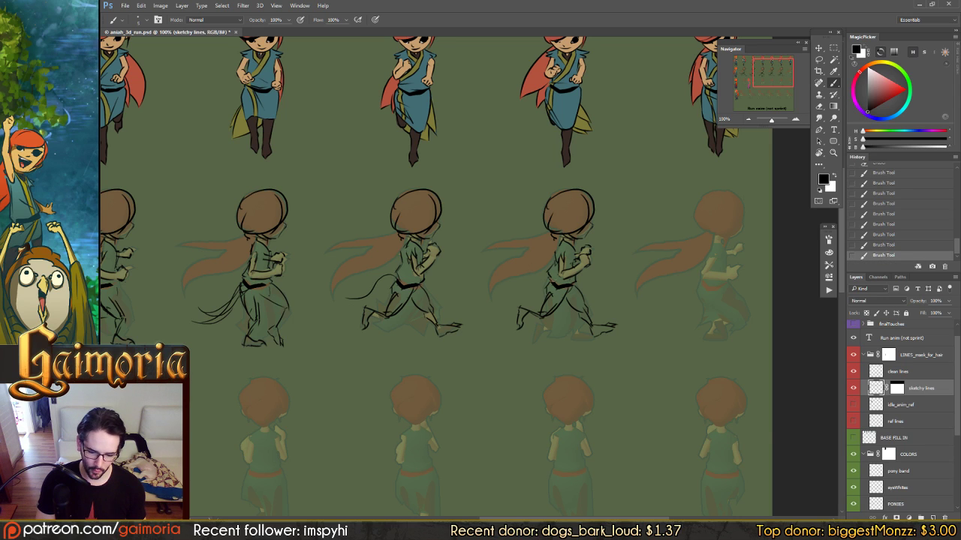
Lasso the fifth sketch's rear leg and rotate it about 35 degrees counterclockwise so it hangs beneath the hip
key("l")
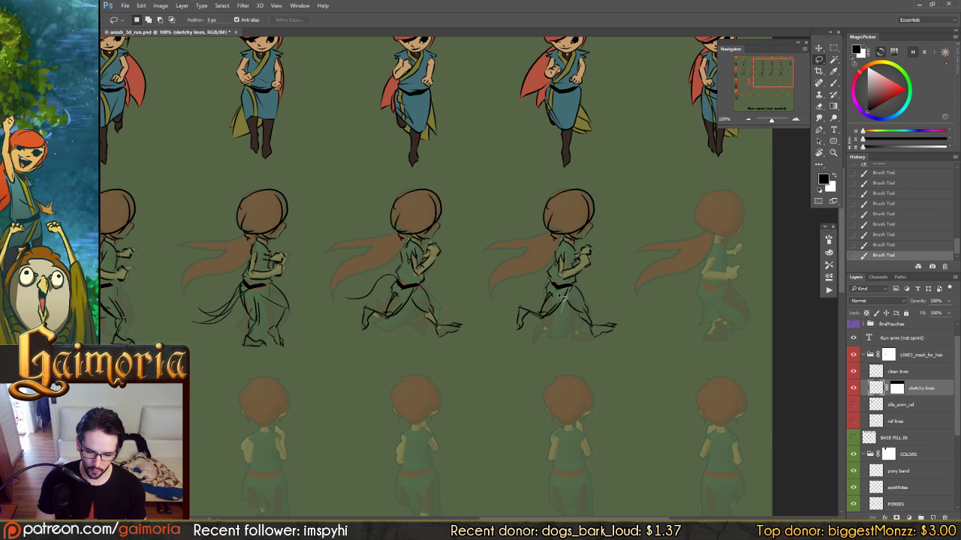
left_click_drag(567, 325, 567, 324)
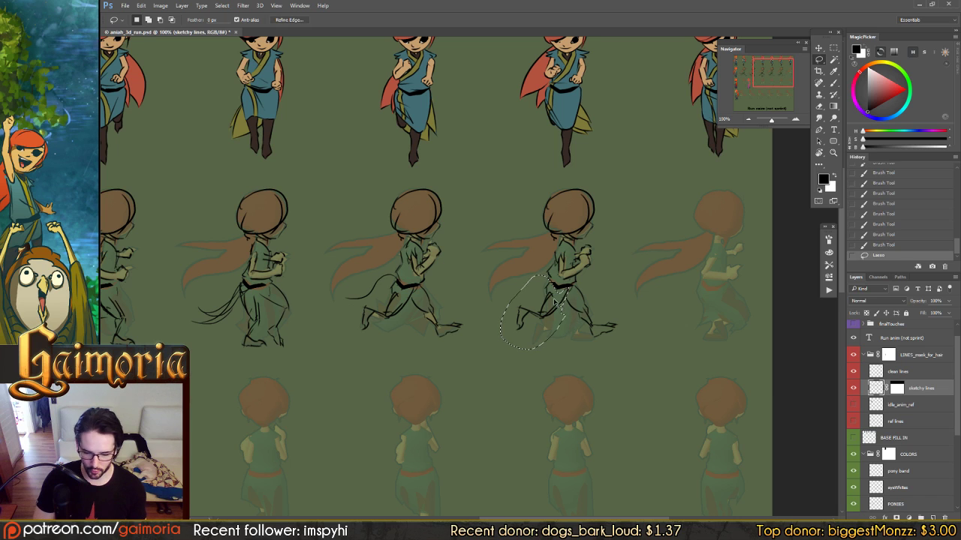
key("ctrl+t")
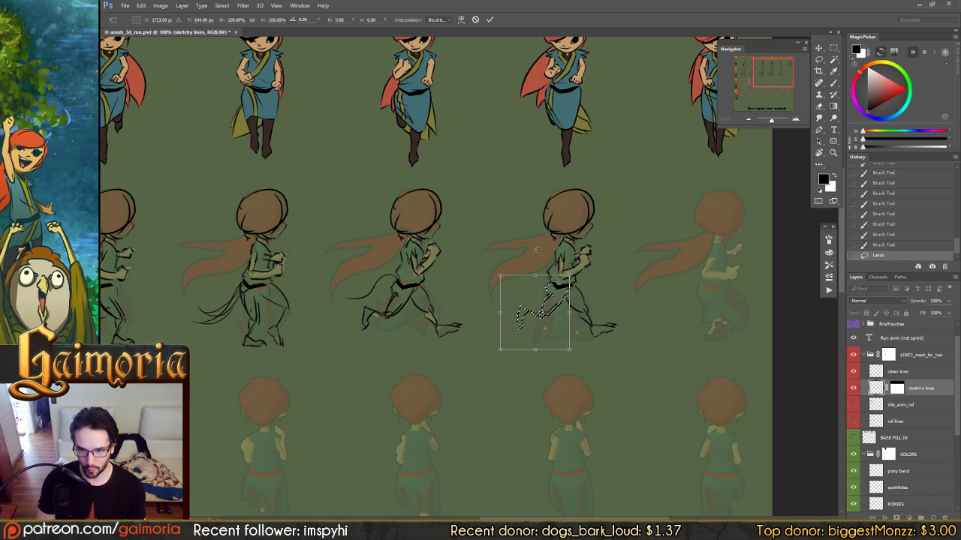
mouse_move(508, 191)
left_mouse_down()
mouse_move(512, 249)
mouse_move(498, 240)
left_mouse_up()
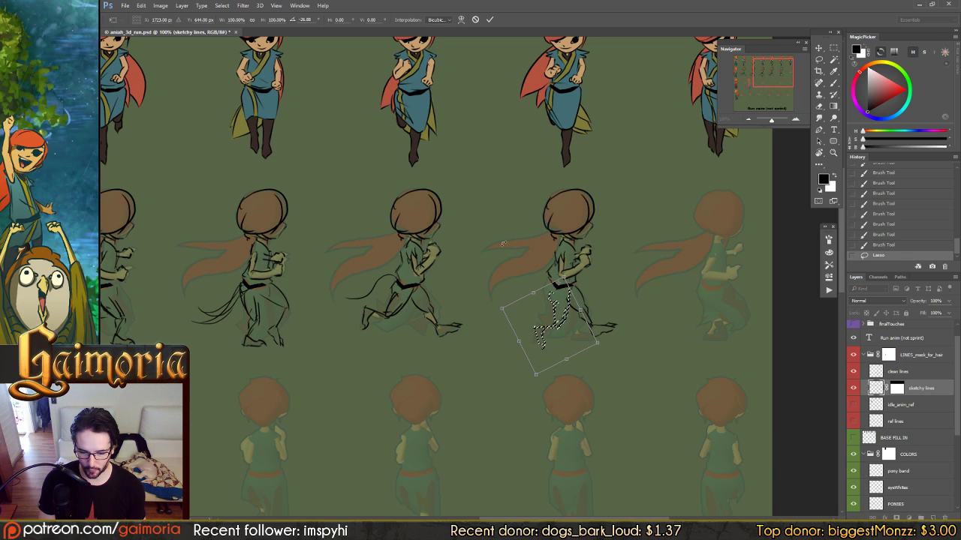
mouse_move(505, 240)
left_mouse_down()
mouse_move(502, 249)
mouse_move(496, 219)
mouse_move(508, 264)
mouse_move(499, 249)
left_mouse_up()
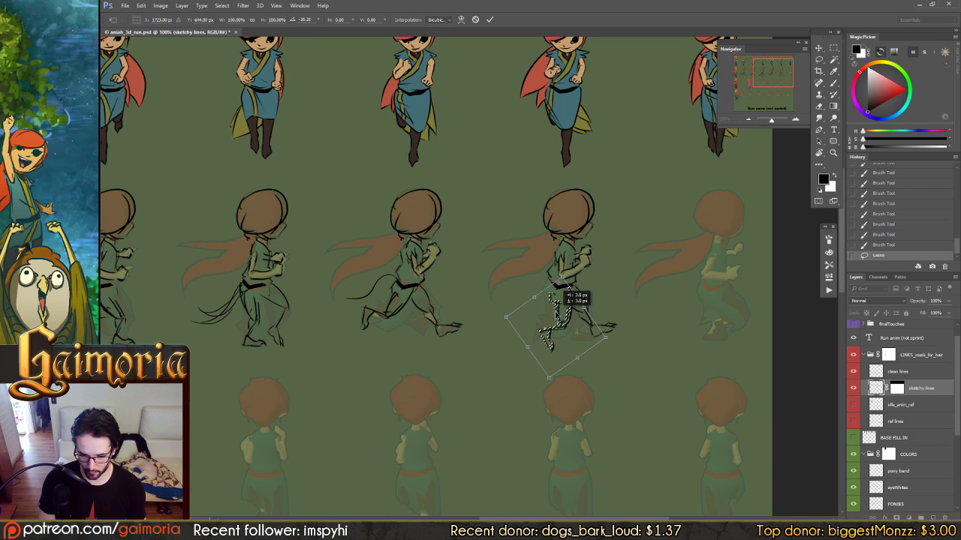
key("Return")
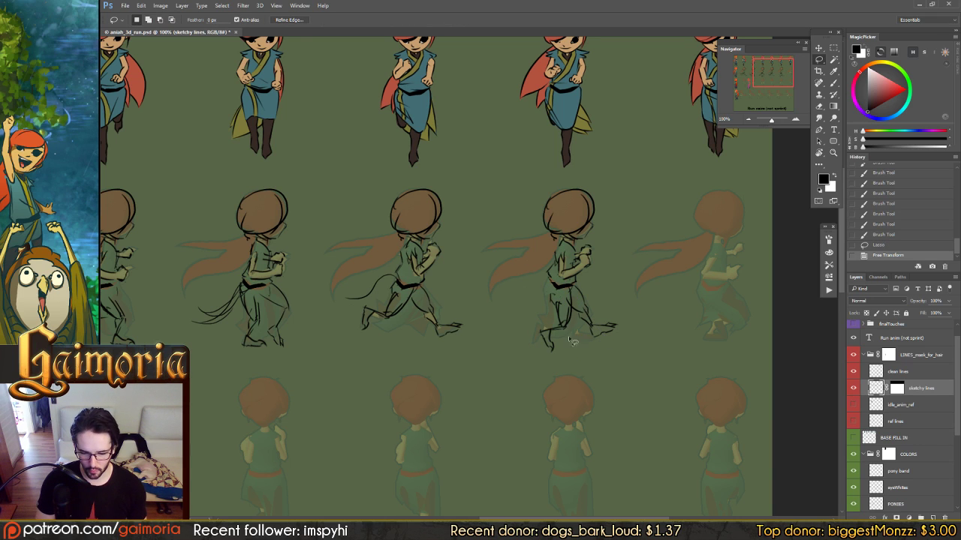
Select the rear leg's shin and foot, rotate them clockwise and realign them with the knee
left_click_drag(522, 351, 567, 340)
key("ctrl+t")
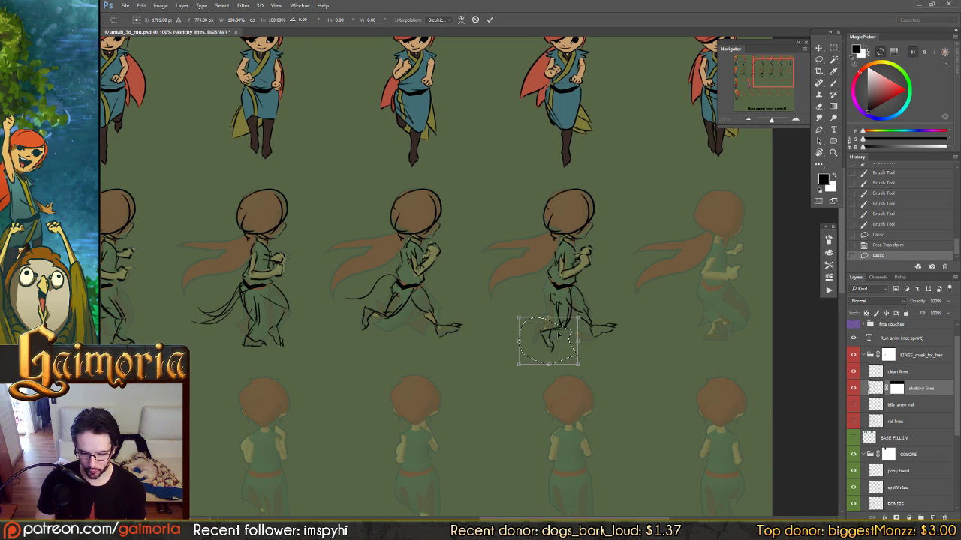
mouse_move(623, 311)
left_mouse_down()
mouse_move(614, 356)
mouse_move(623, 313)
left_mouse_up()
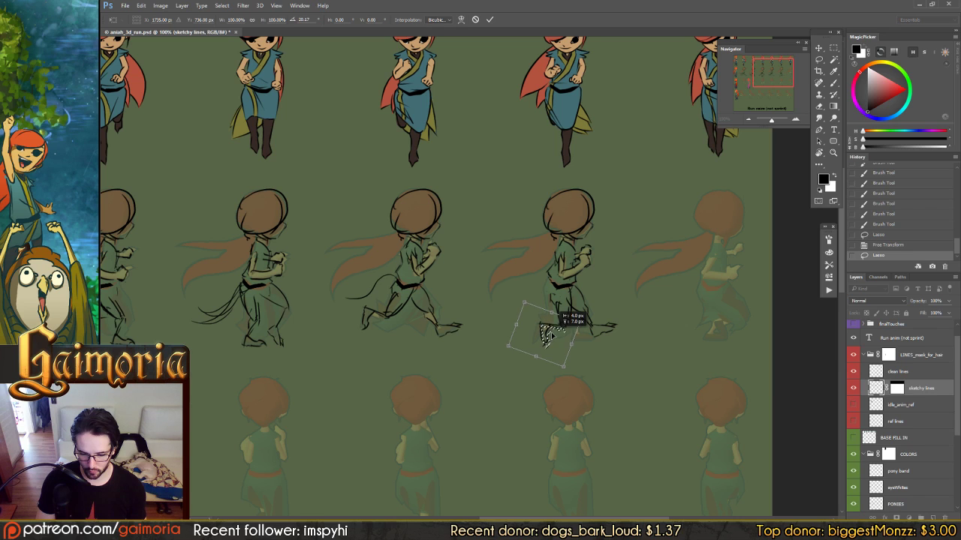
left_click_drag(586, 344, 622, 328)
left_click_drag(554, 336, 556, 338)
key("Return")
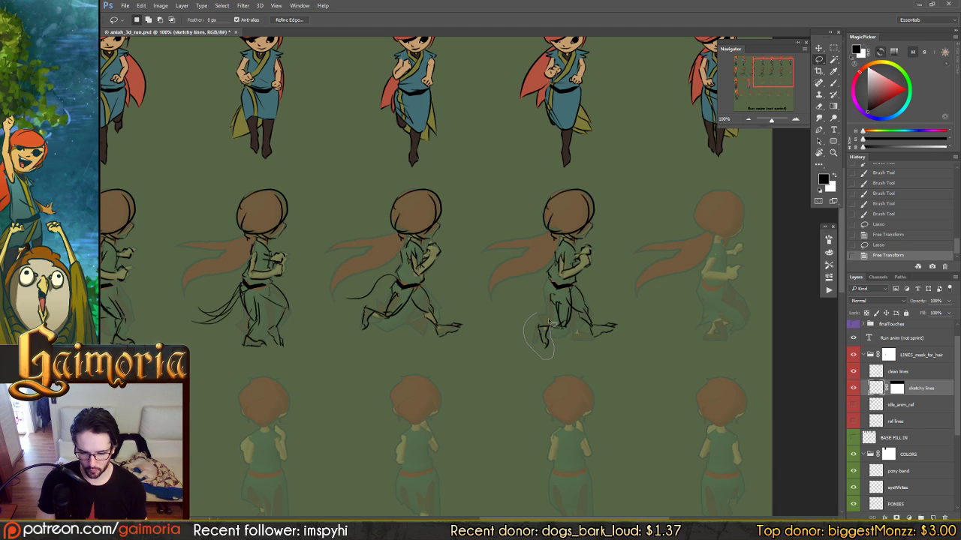
Rotate the rear foot about 35 degrees clockwise at the ankle, nudge it up slightly and deselect it
mouse_move(553, 323)
left_mouse_down()
mouse_move(544, 338)
mouse_move(575, 342)
left_mouse_up()
key("ctrl+t")
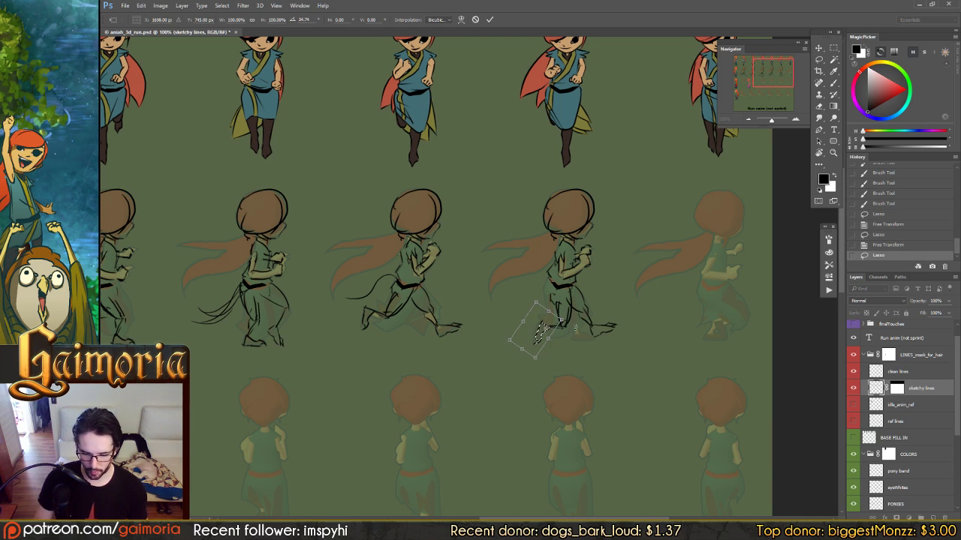
key("Return")
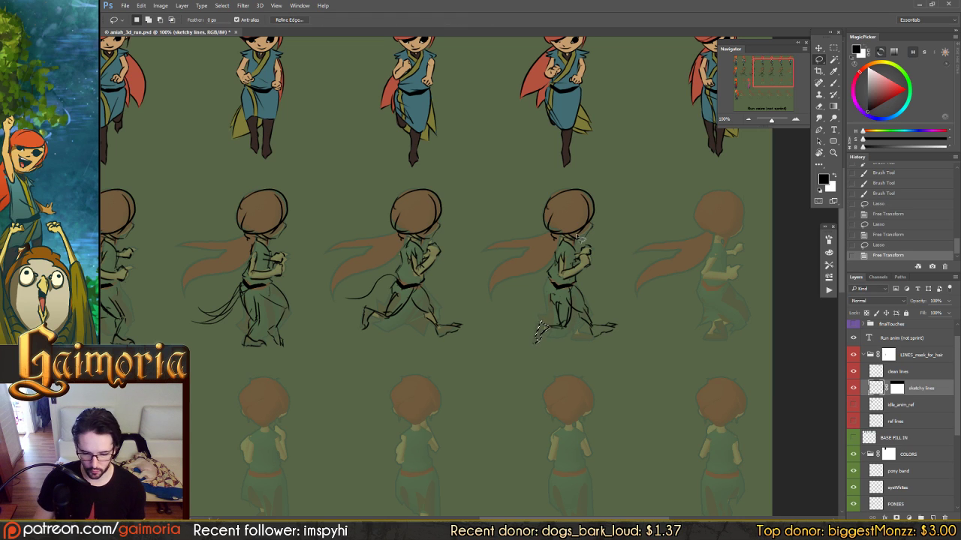
key("Up")
key("ctrl+d")
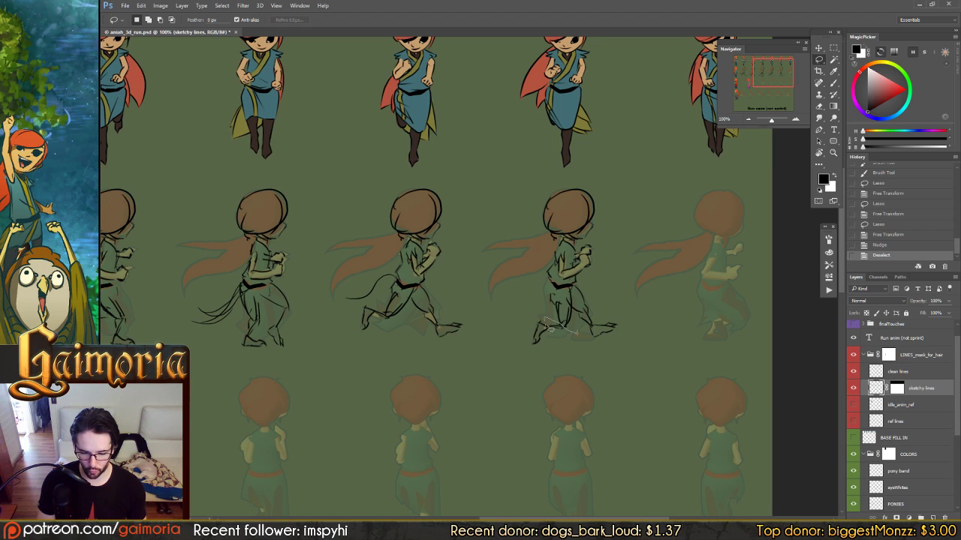
Lasso the lower part of the fifth figure's rear leg, nudge it up slightly, deselect it and save the document
left_click_drag(567, 347, 579, 344)
key("v")
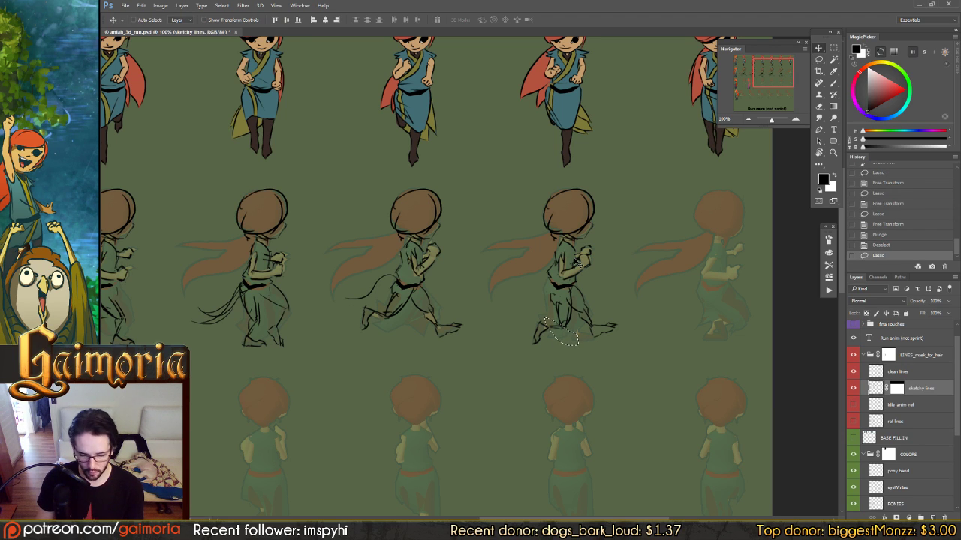
key("Up")
key("ctrl+d")
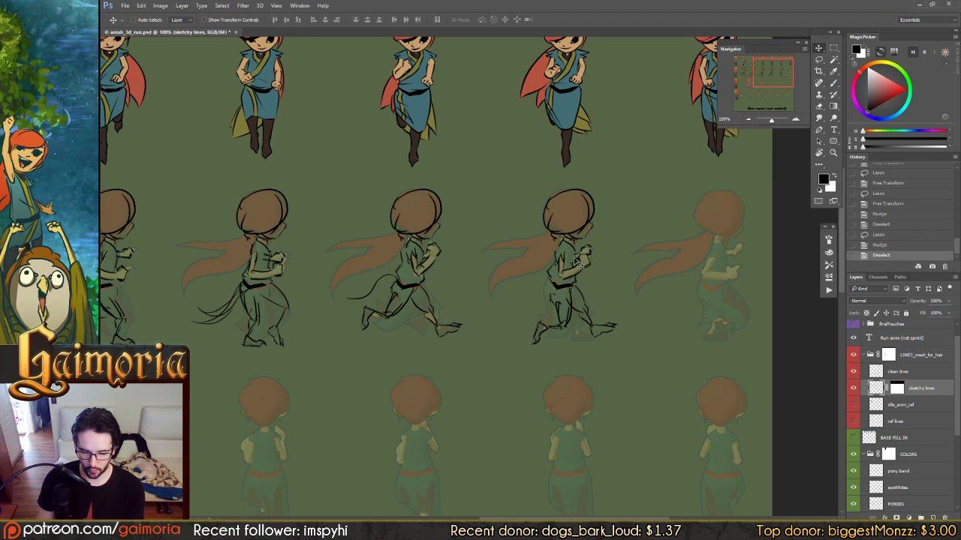
key("b")
key("ctrl+s")
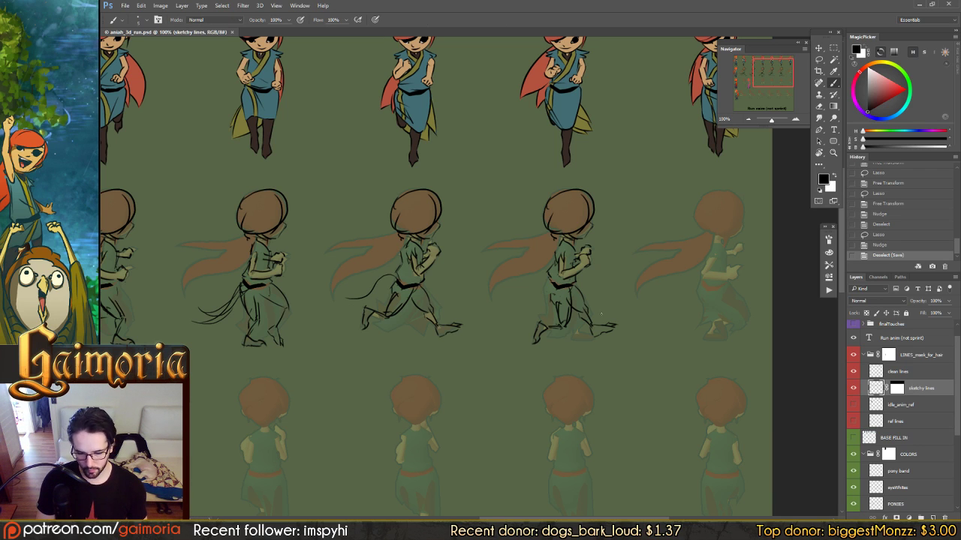
key("ctrl+z")
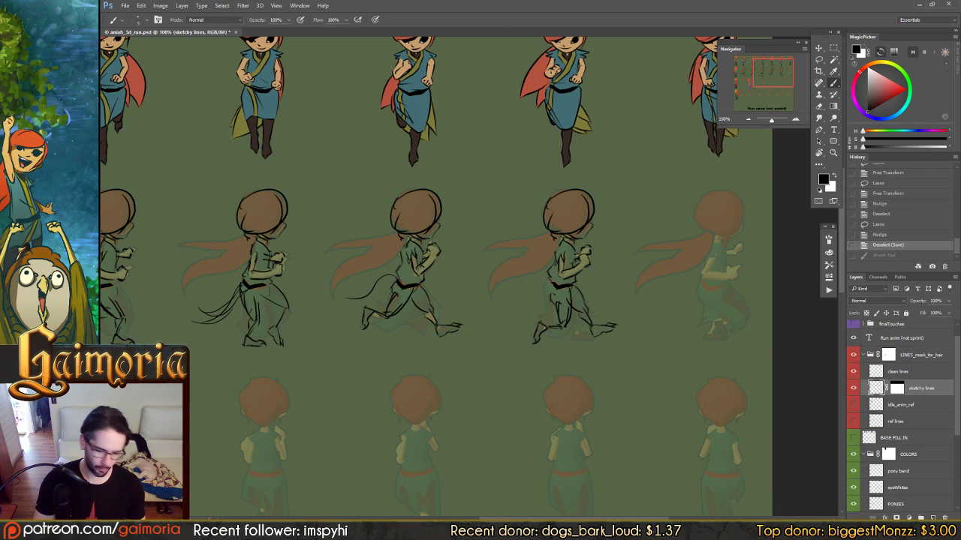
Lasso the fifth figure's front shin and foot and rotate them about 38 degrees clockwise so they hang below the knee
key("l")
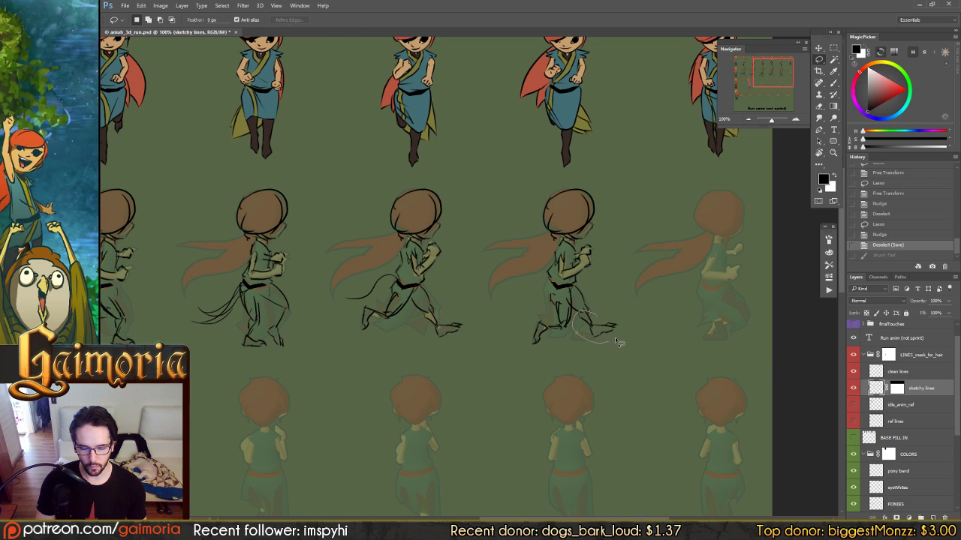
left_click_drag(617, 342, 622, 315)
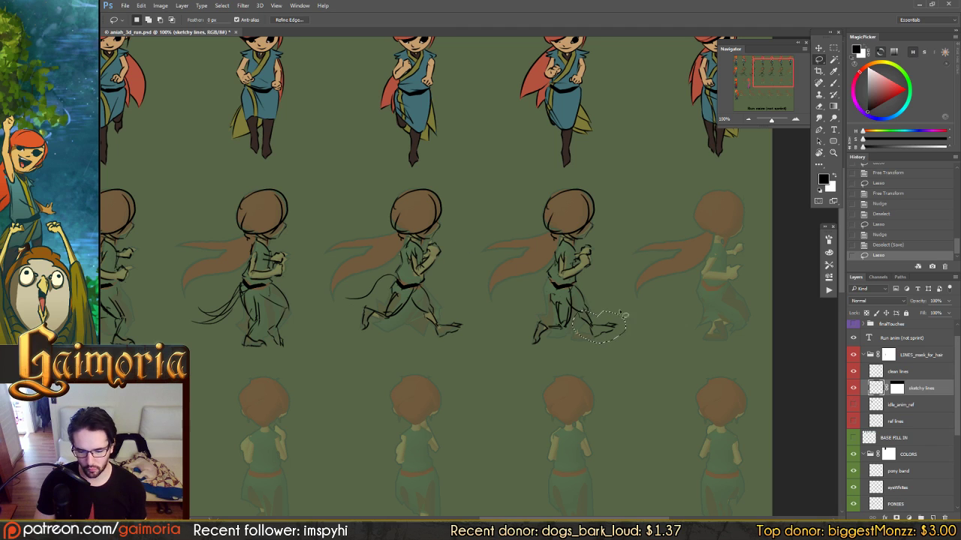
key("ctrl+t")
mouse_move(623, 316)
left_mouse_down()
mouse_move(605, 309)
mouse_move(627, 301)
mouse_move(579, 319)
mouse_move(600, 338)
mouse_move(622, 331)
left_mouse_up()
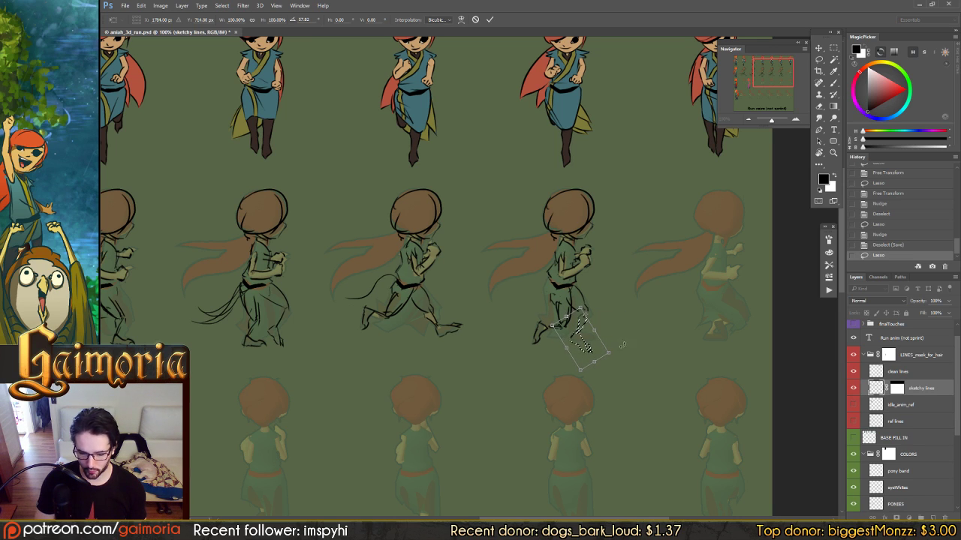
key("Return")
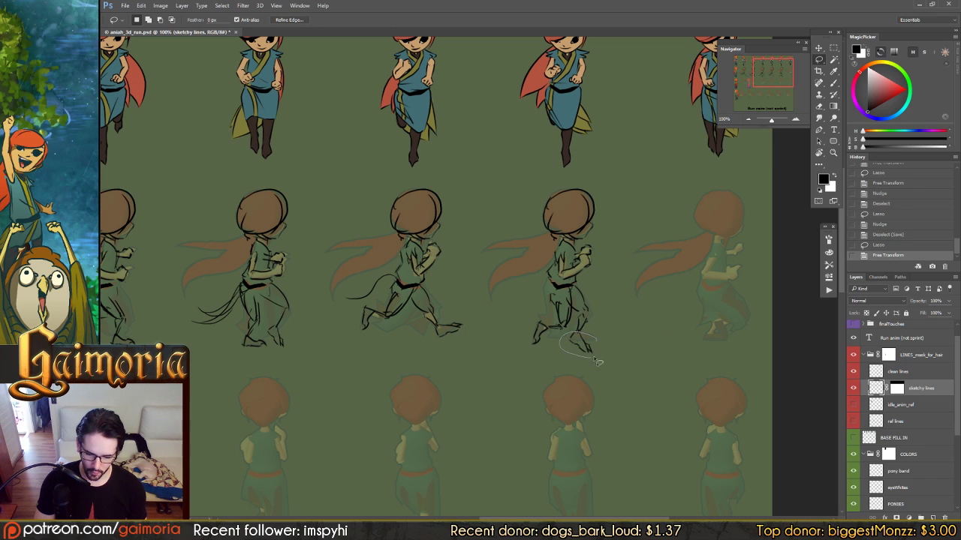
Lasso the front foot, rotate it about 30 degrees counterclockwise, realign it with the ankle and deselect it
left_click_drag(598, 362, 597, 360)
key("ctrl+t")
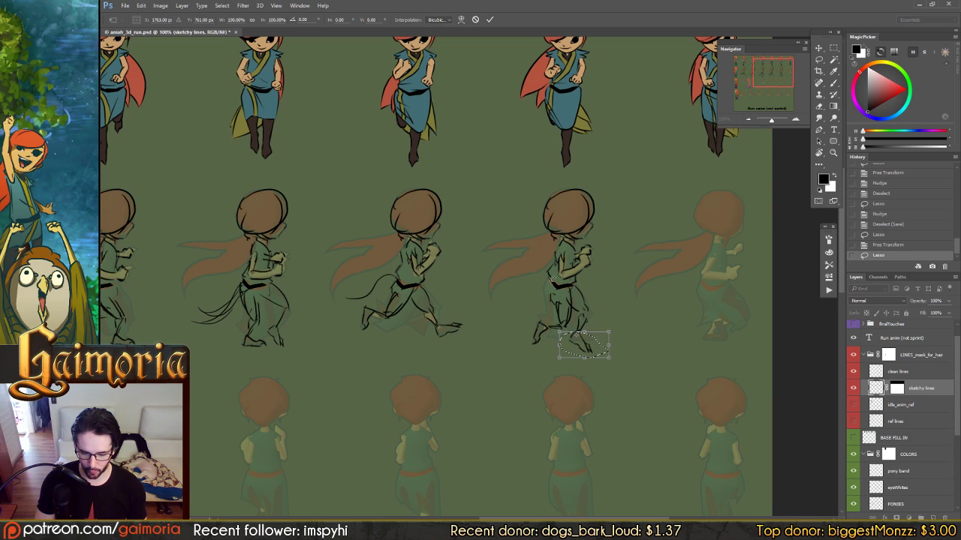
left_click_drag(552, 279, 515, 301)
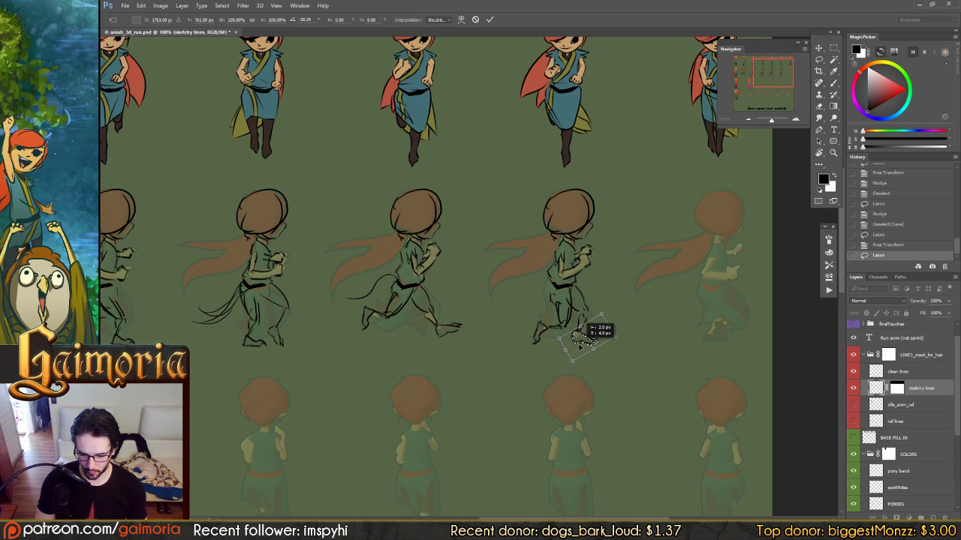
left_click_drag(582, 345, 585, 342)
key("Return")
key("ctrl+d")
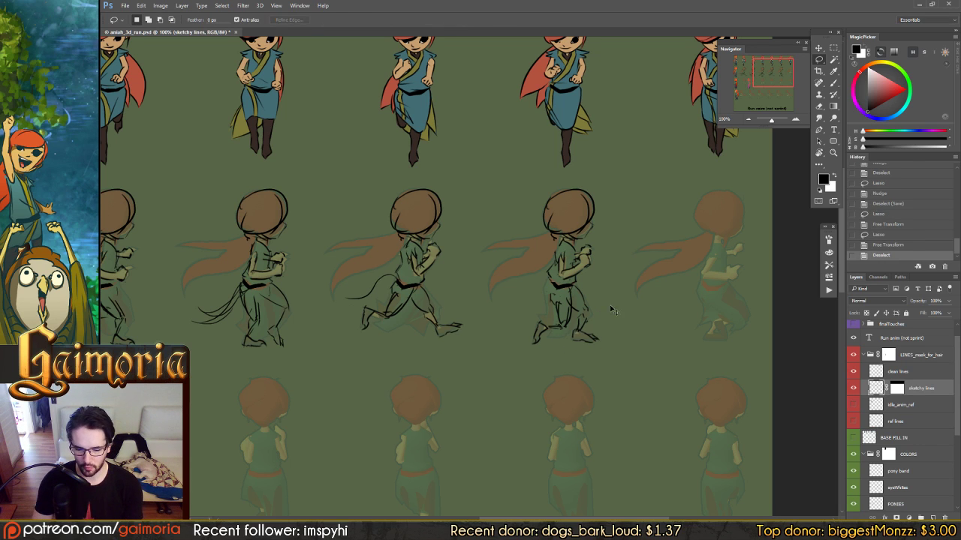
Save the document and compare the fifth figure's pose with the neighbouring run frames
key("b")
left_click_drag(632, 254, 603, 259)
scroll(602, 259, "right", 4)
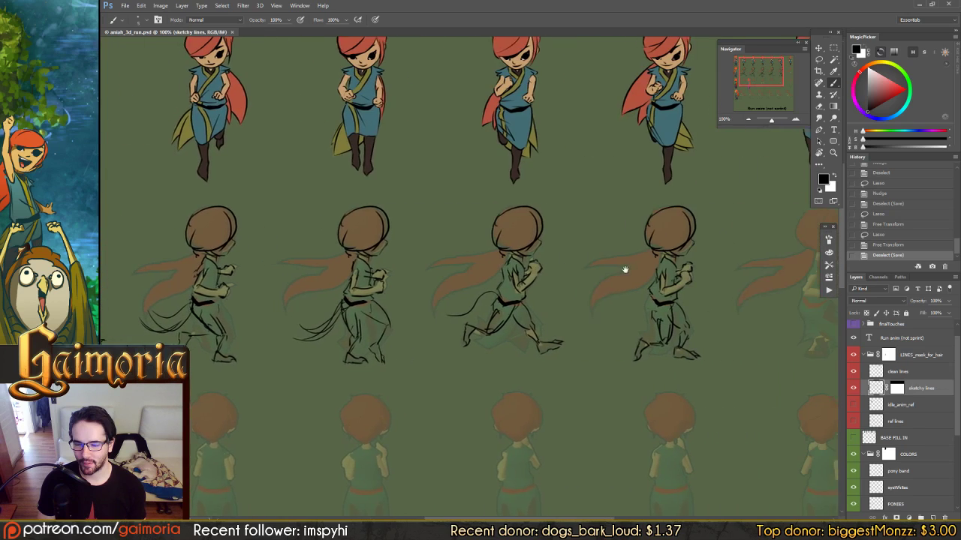
scroll(608, 263, "left", 6)
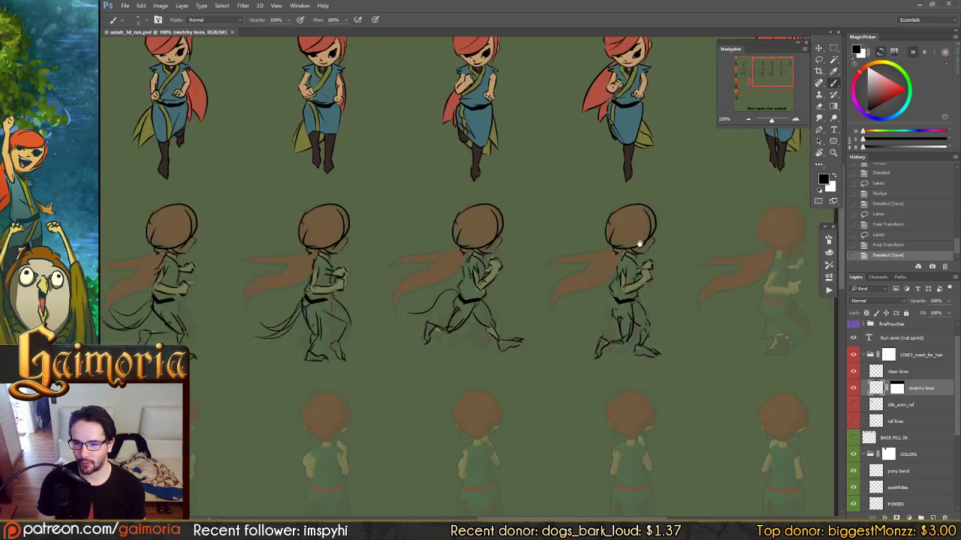
scroll(528, 258, "right", 4)
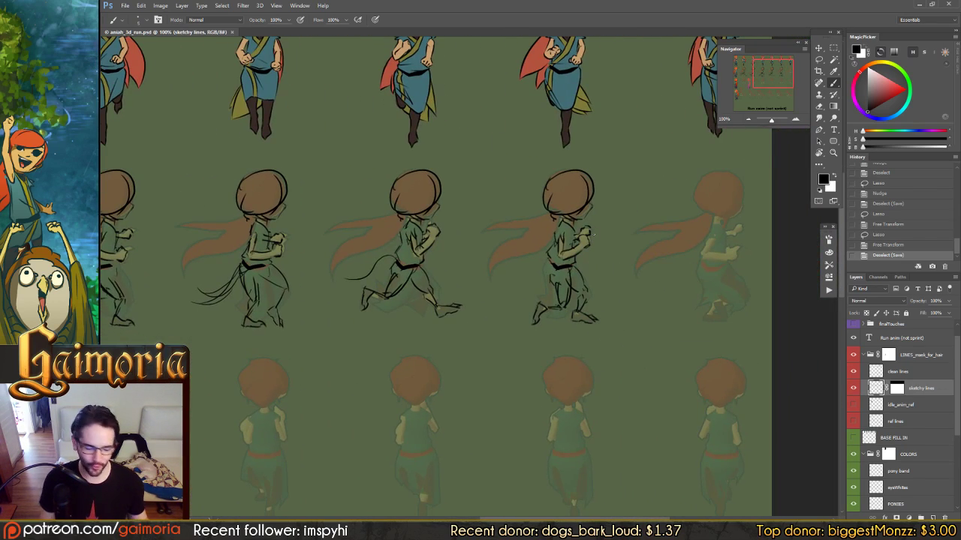
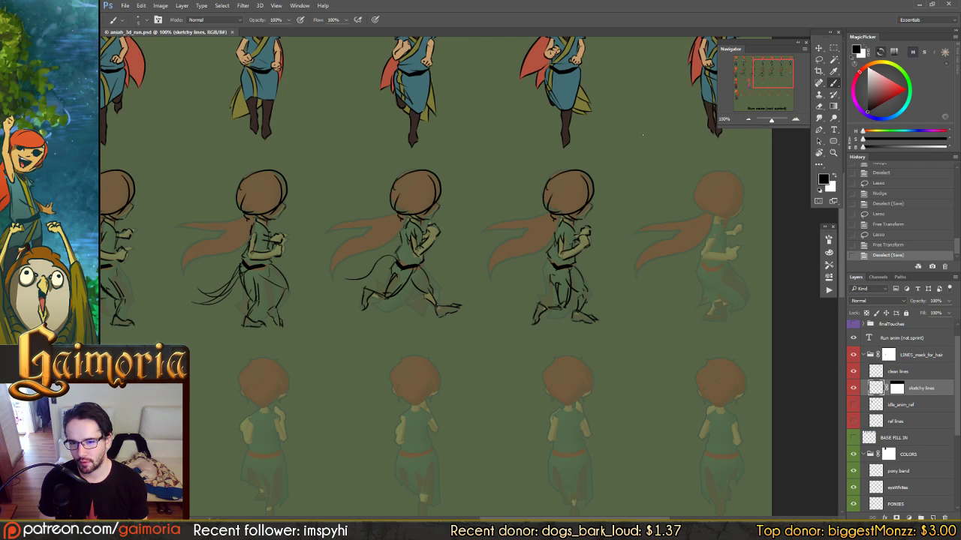
left_click_drag(793, 245, 701, 240)
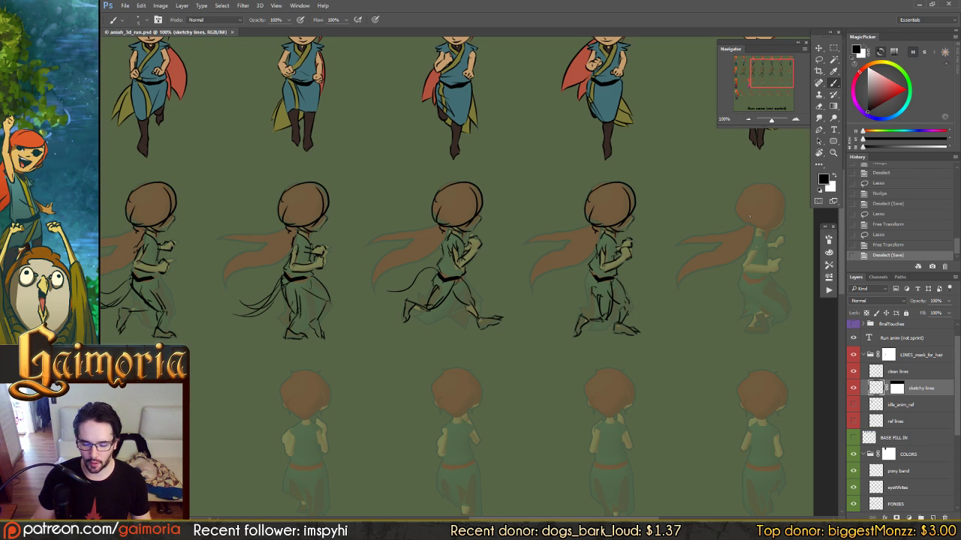
Switch to Unity, start playing the Isaiah_Env_Testing scene and maximize the game view
key("alt+Tab")
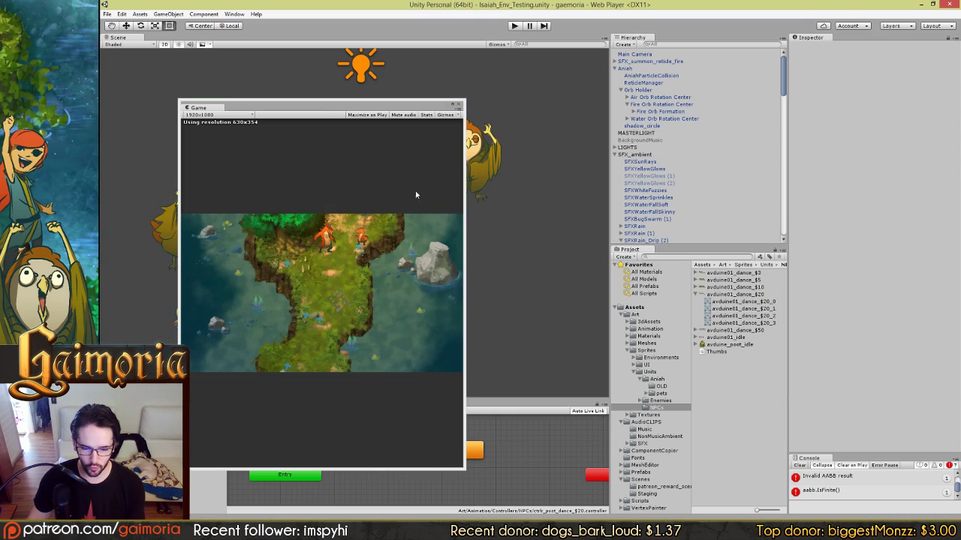
left_click(514, 27)
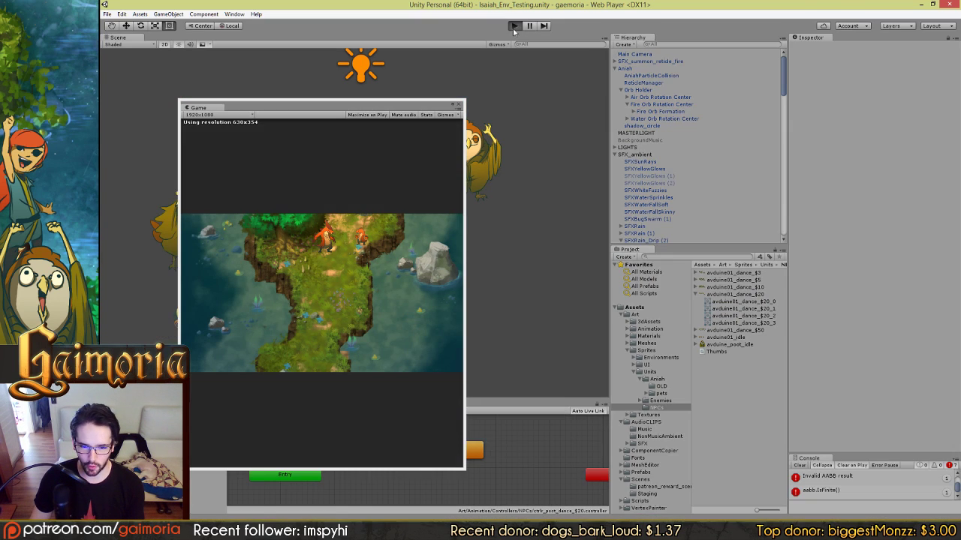
double_click(454, 103)
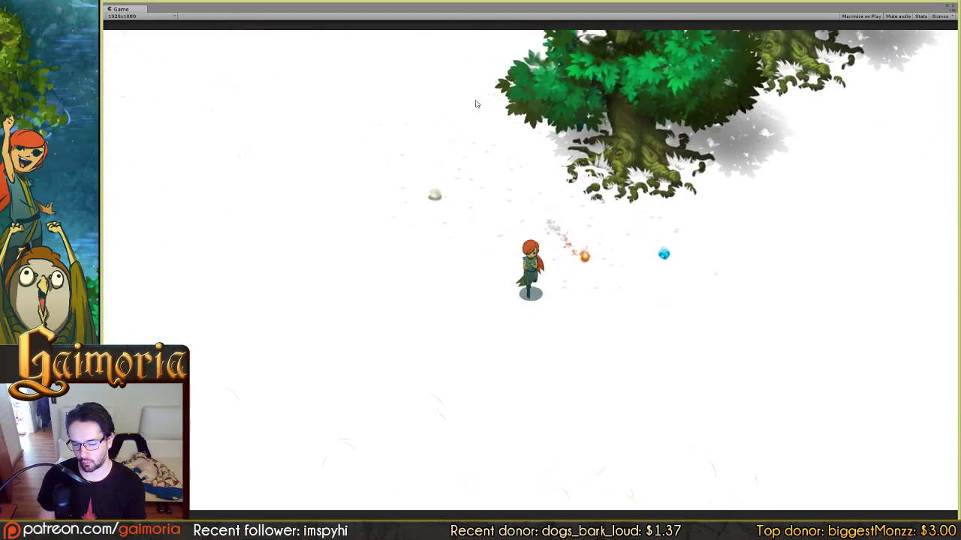
Run the character around the scene in different directions to examine the existing in-game run animation
key("w")
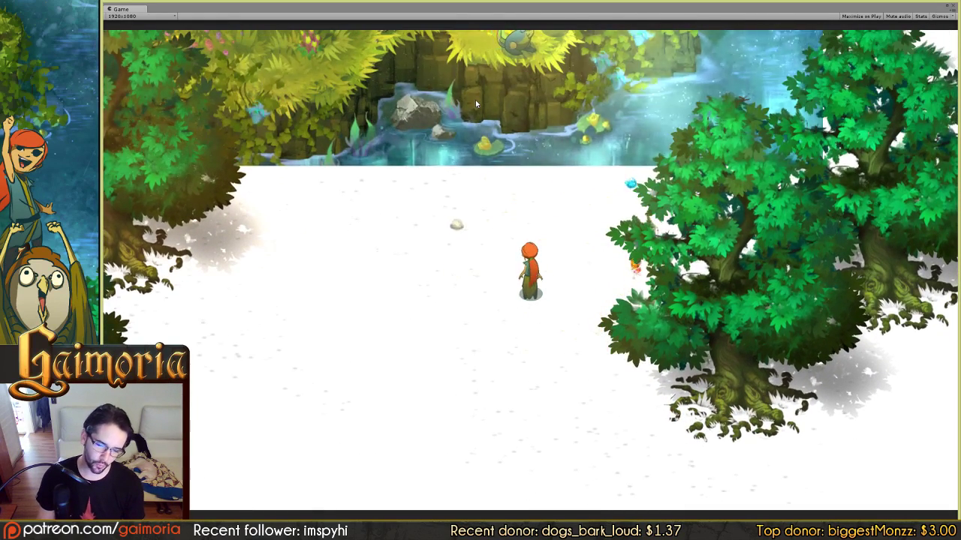
key("d")
key("a")
key("s")
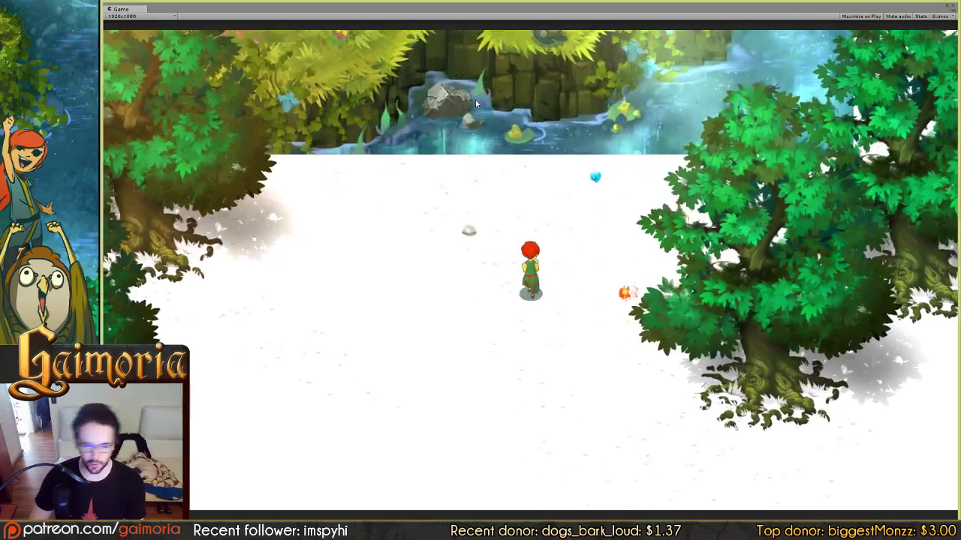
key("w")
key("d")
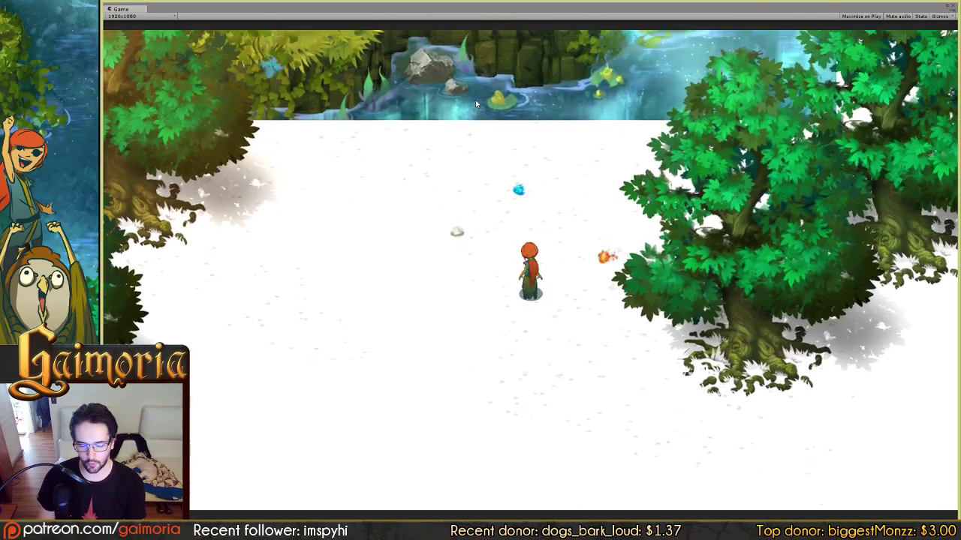
key("w")
key("a")
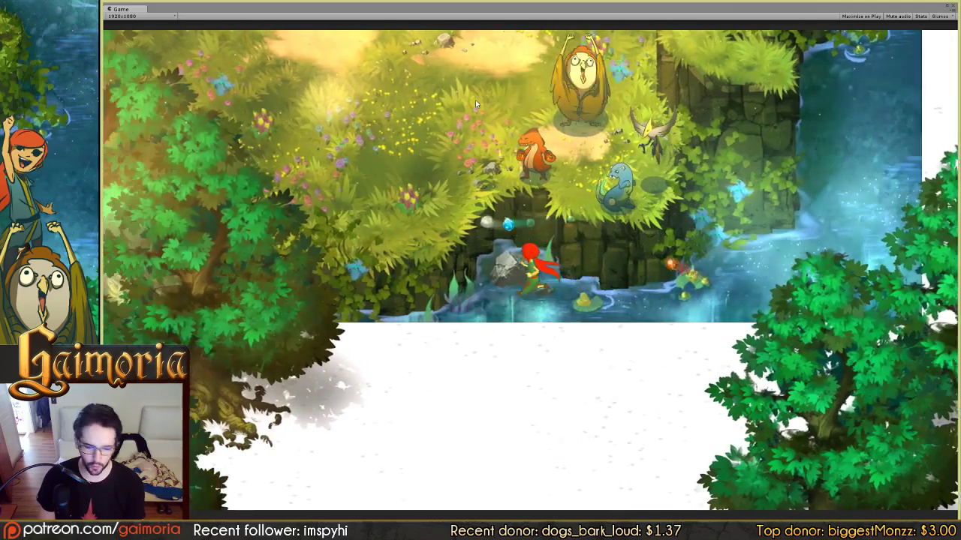
key("a")
key("s")
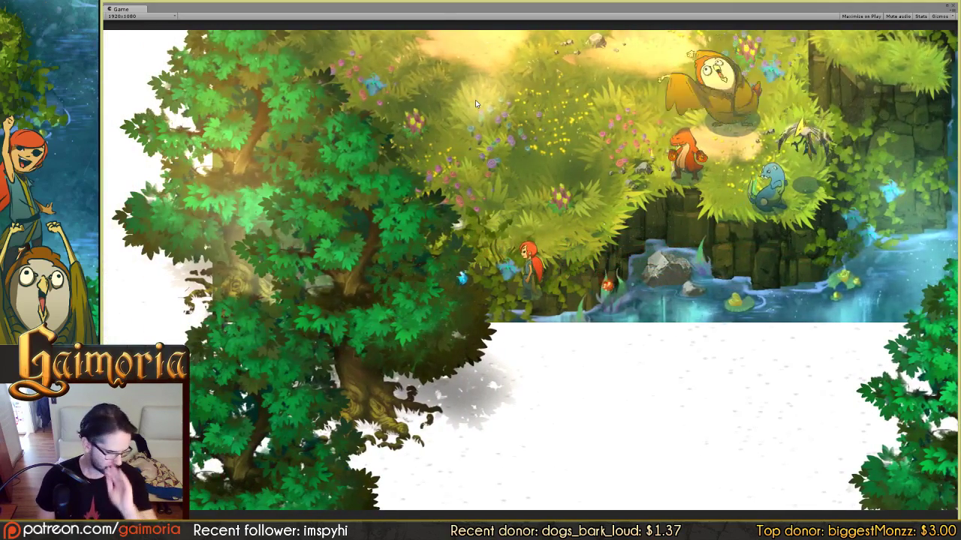
key("w")
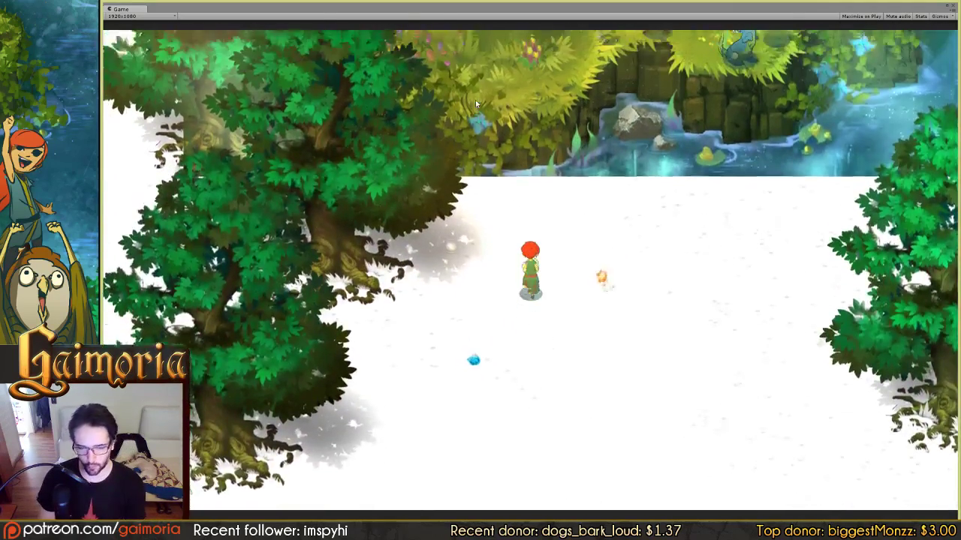
key("w")
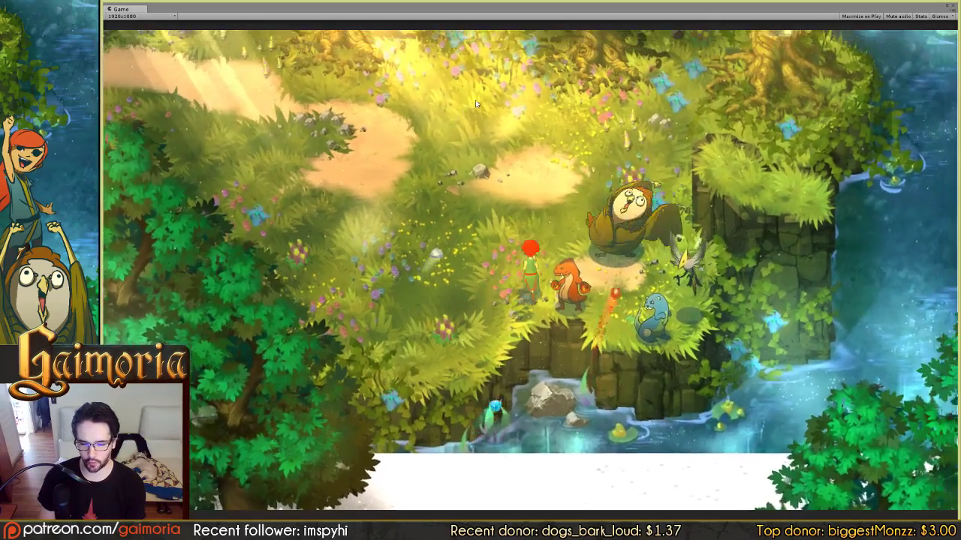
key("s")
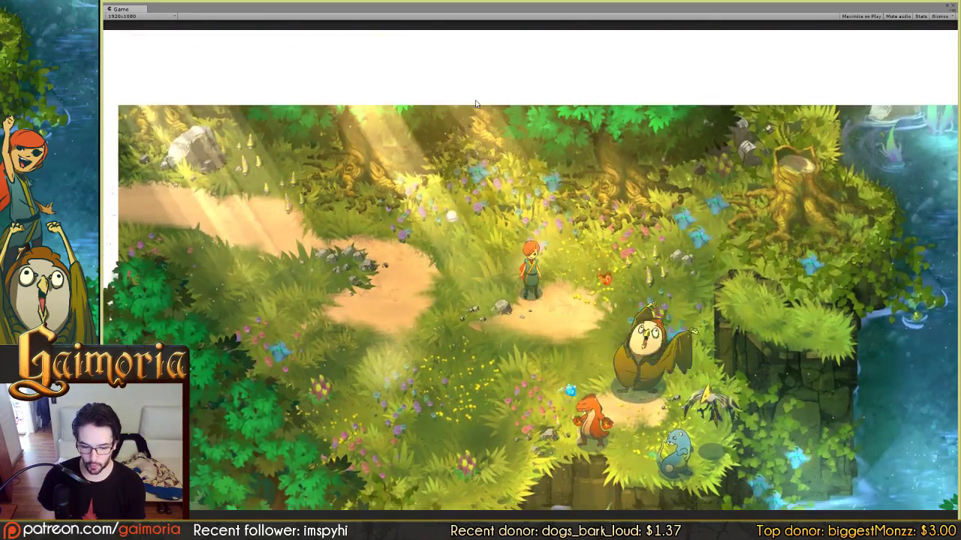
key("s")
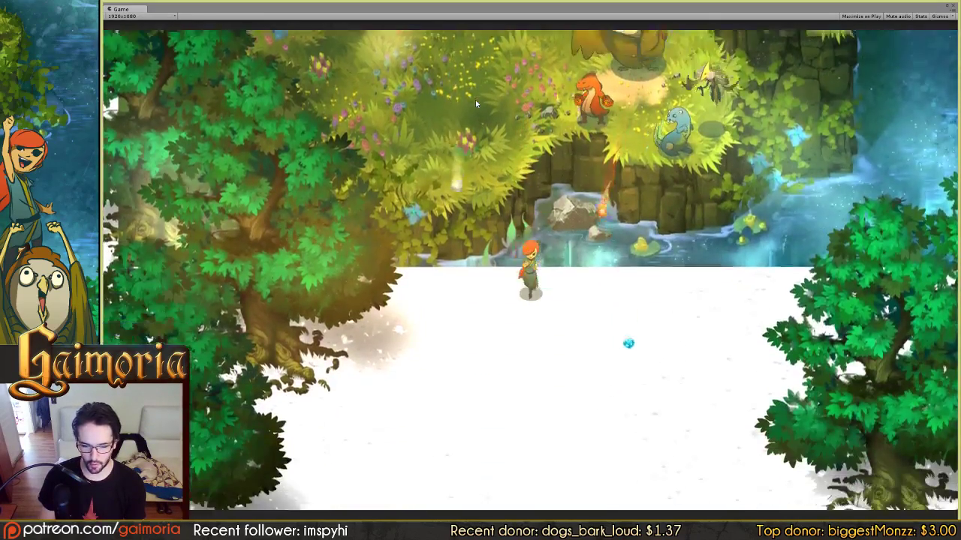
key("s")
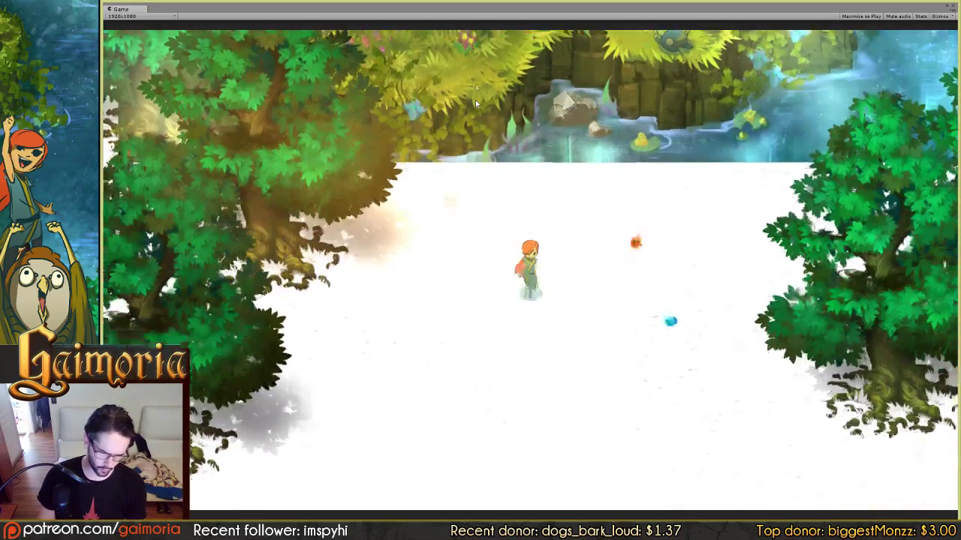
key("d")
key("s")
key("d")
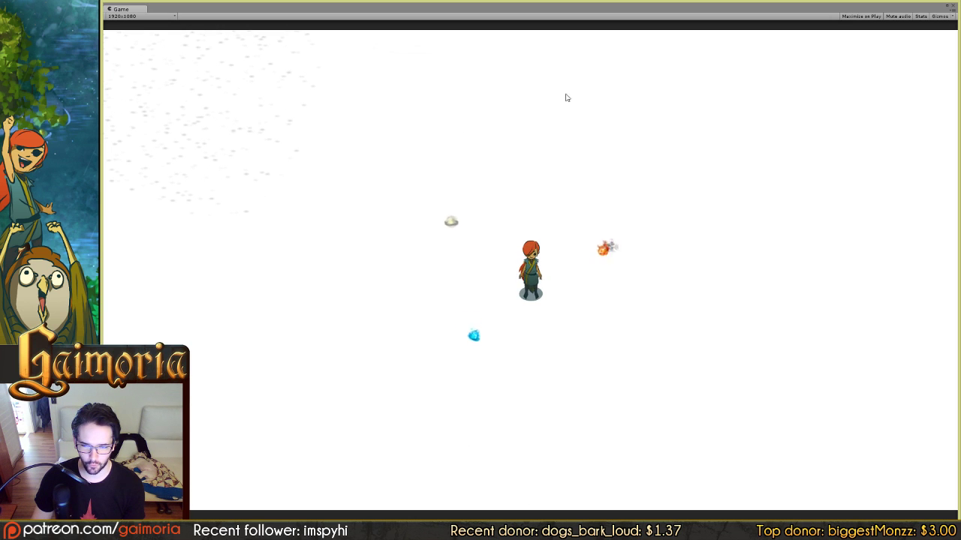
Restore the game view's size, stop the playback and switch back to the Photoshop run sketches
left_click(948, 8)
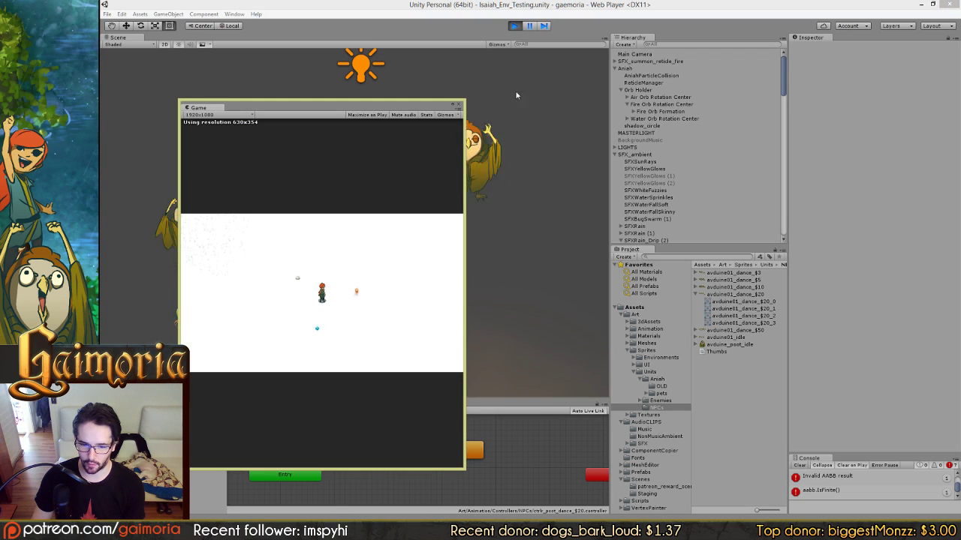
key("ctrl+p")
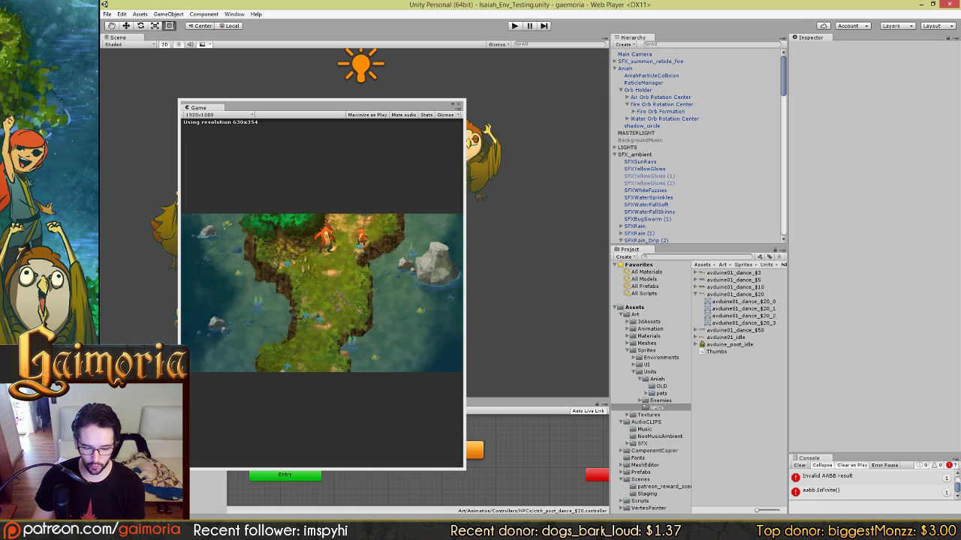
key("alt+Tab")
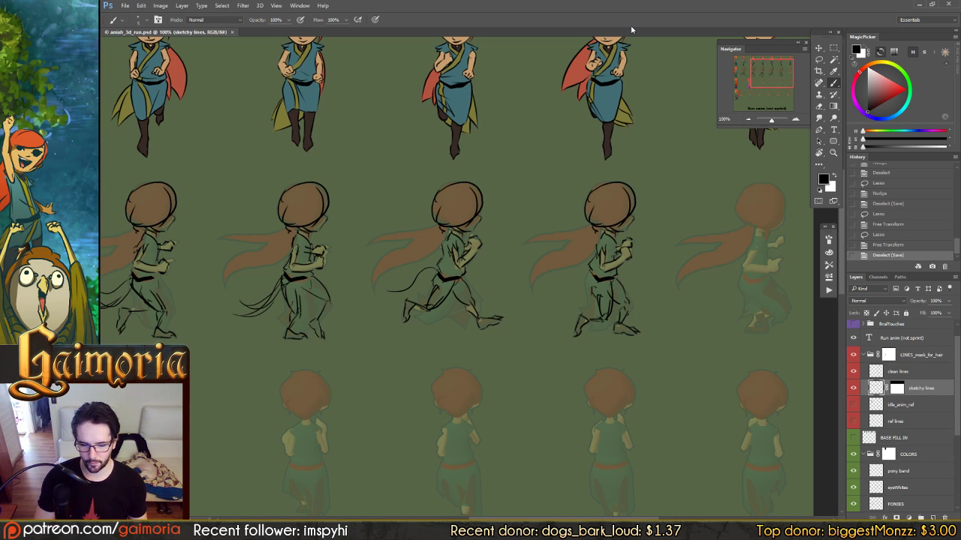
left_click(518, 314)
key("ctrl+z")
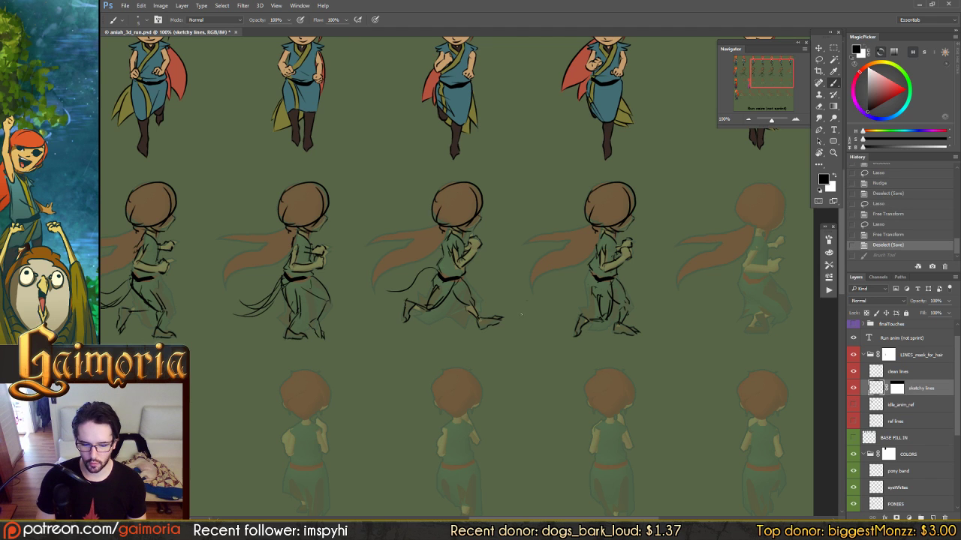
mouse_move(501, 315)
left_mouse_down()
mouse_move(564, 310)
mouse_move(513, 307)
left_mouse_up()
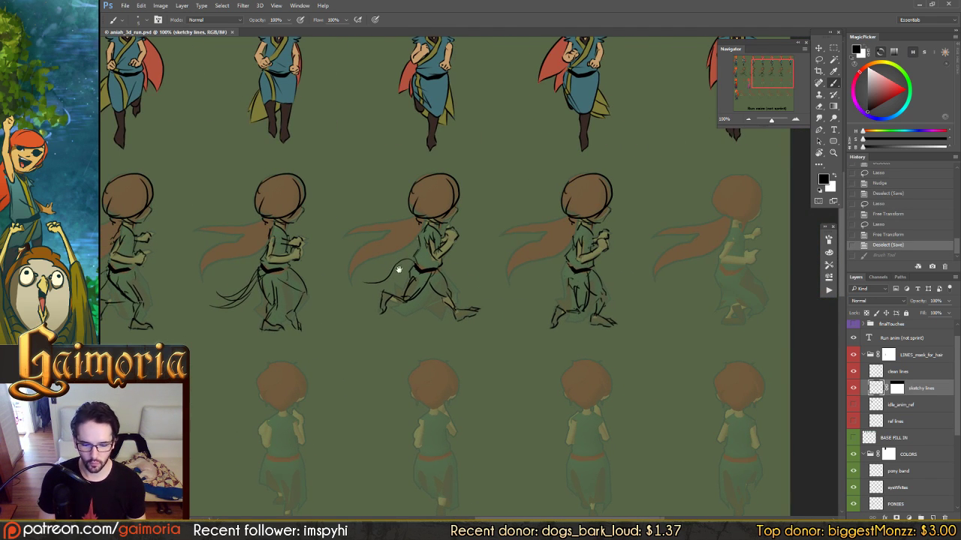
Turn LNP stroke smoothing on and draw a curved line trailing back from the waist of the last sketched side-view figure
left_click_drag(398, 268, 350, 271)
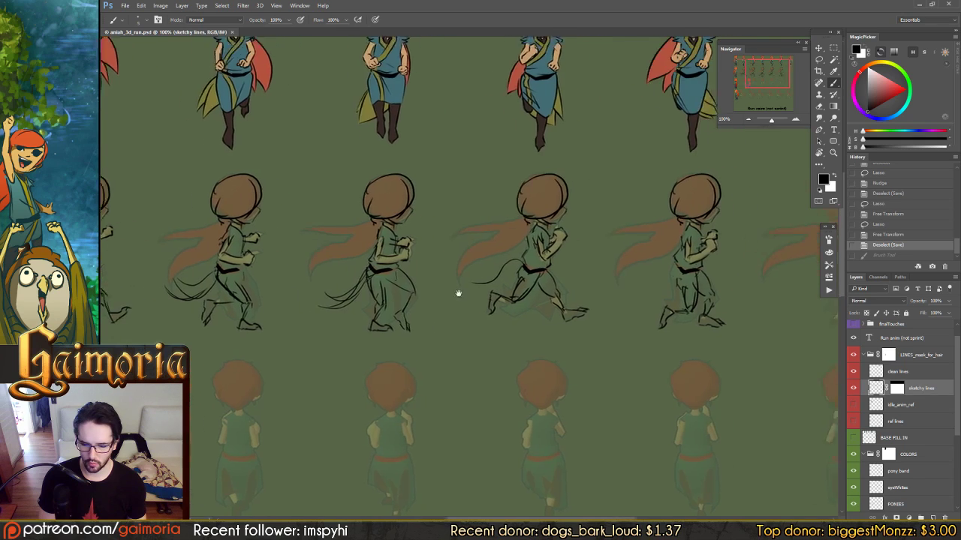
left_click_drag(488, 292, 439, 285)
left_click_drag(605, 300, 556, 266)
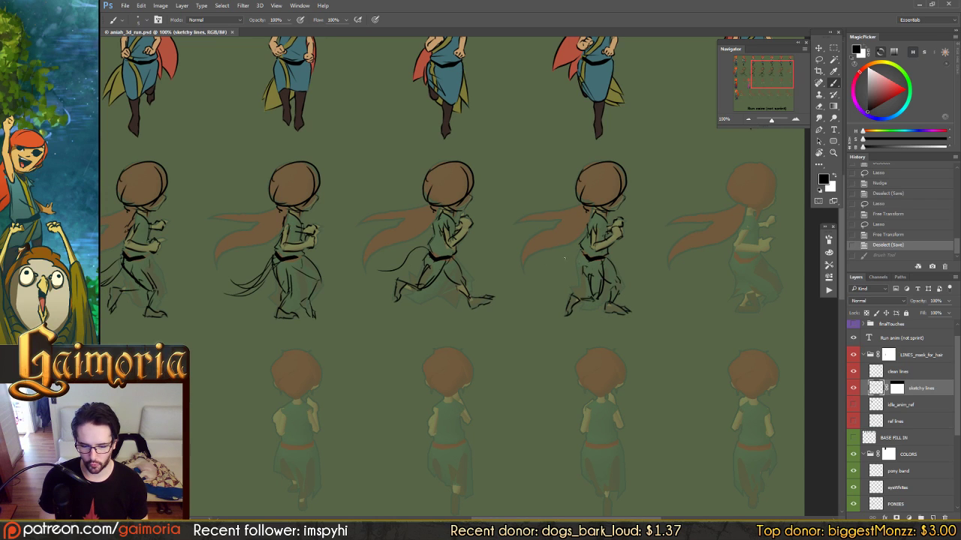
mouse_move(581, 256)
left_mouse_down()
mouse_move(517, 282)
mouse_move(579, 258)
mouse_move(532, 278)
left_mouse_up()
key("ctrl+z")
key("ctrl+z")
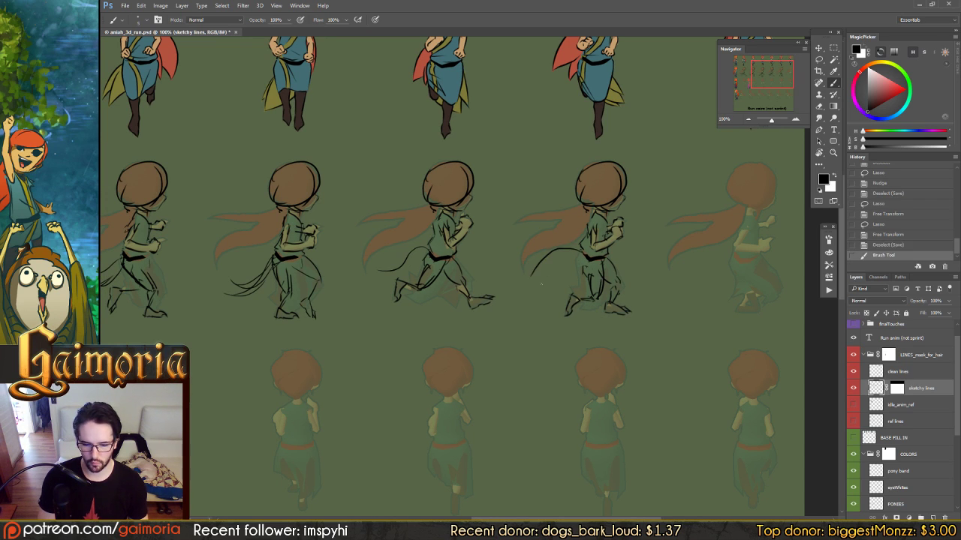
key("ctrl+z")
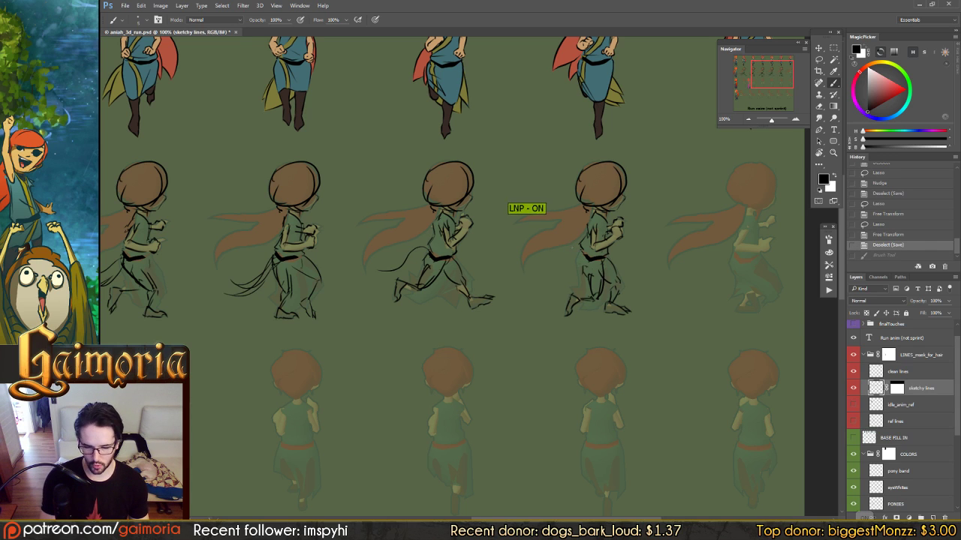
left_click_drag(578, 249, 541, 269)
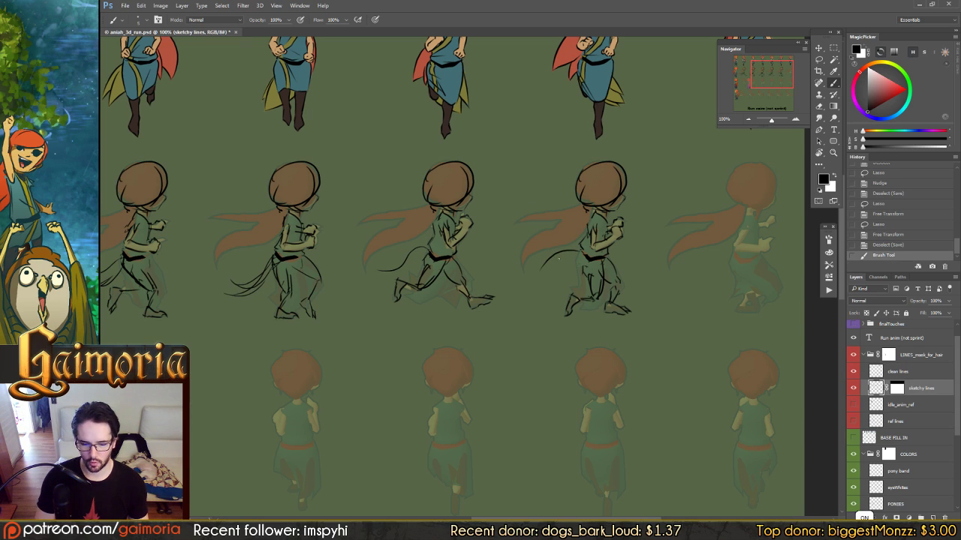
key("ctrl+z")
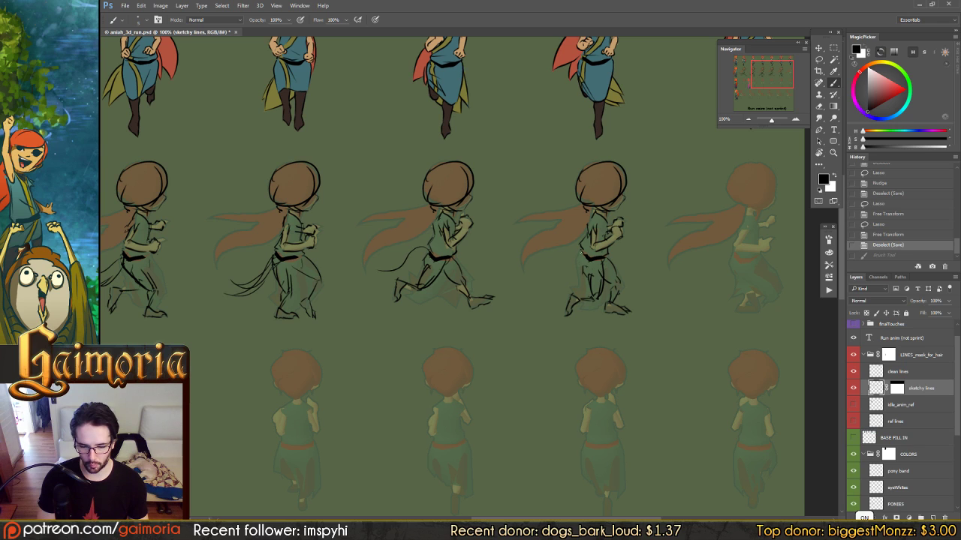
key("ctrl+z")
key("ctrl+z")
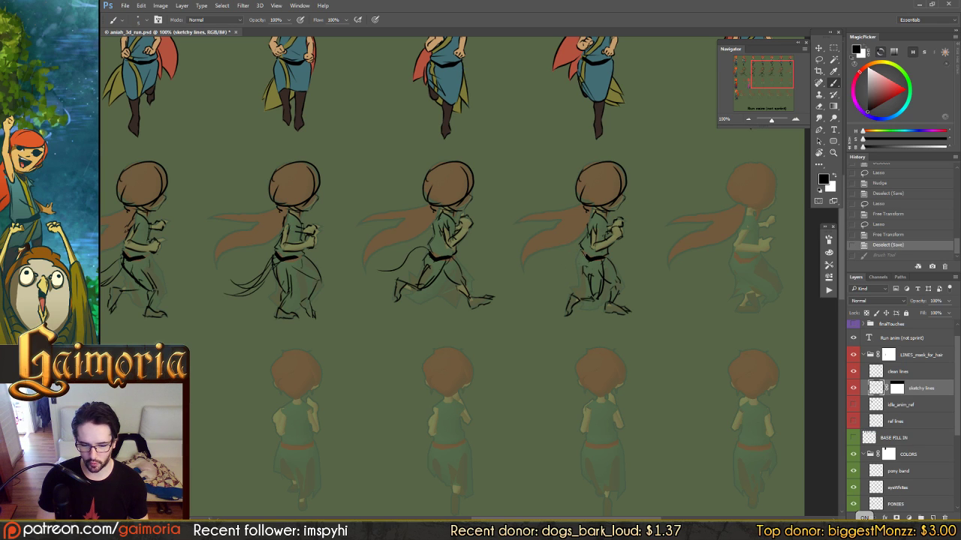
key("ctrl+z")
key("ctrl+z")
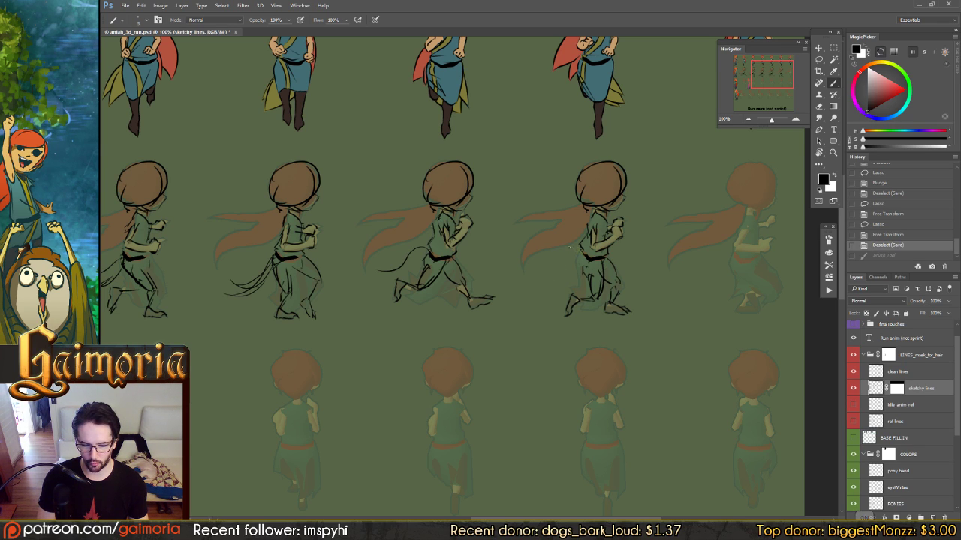
key("ctrl+z")
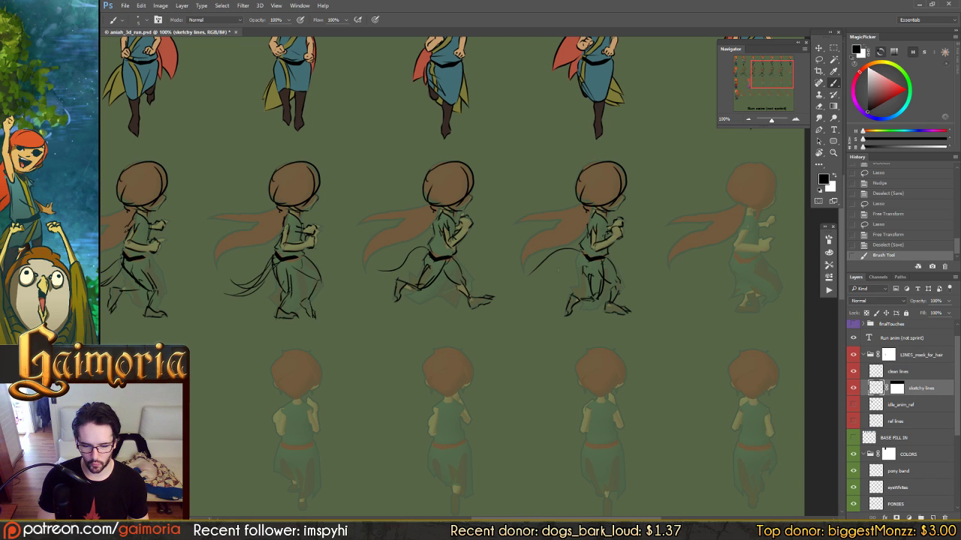
Draw freehand test curves and loops over the faded row below the side-view figures to try out the stroke smoothing
scroll(495, 248, "up", 3)
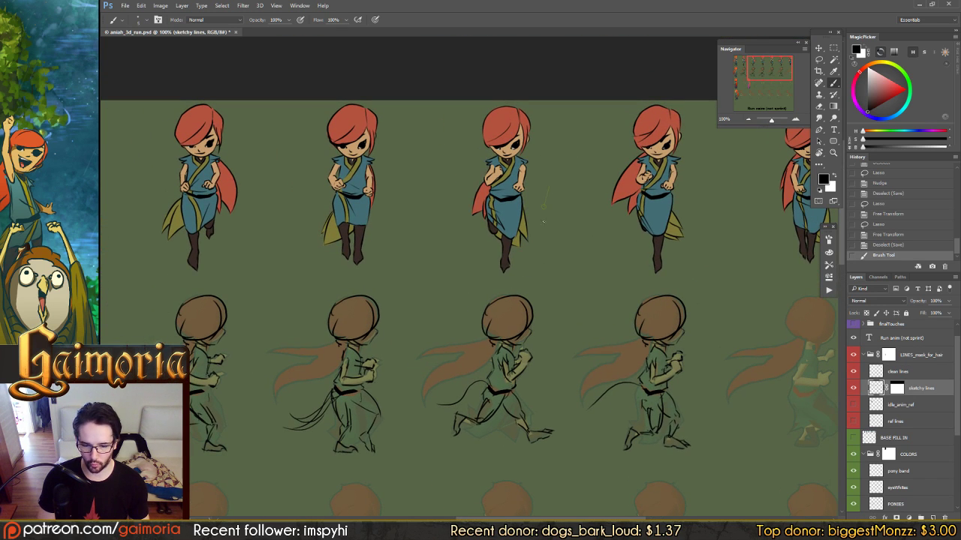
left_click_drag(543, 221, 567, 185)
key("ctrl+z")
scroll(573, 212, "down", 3)
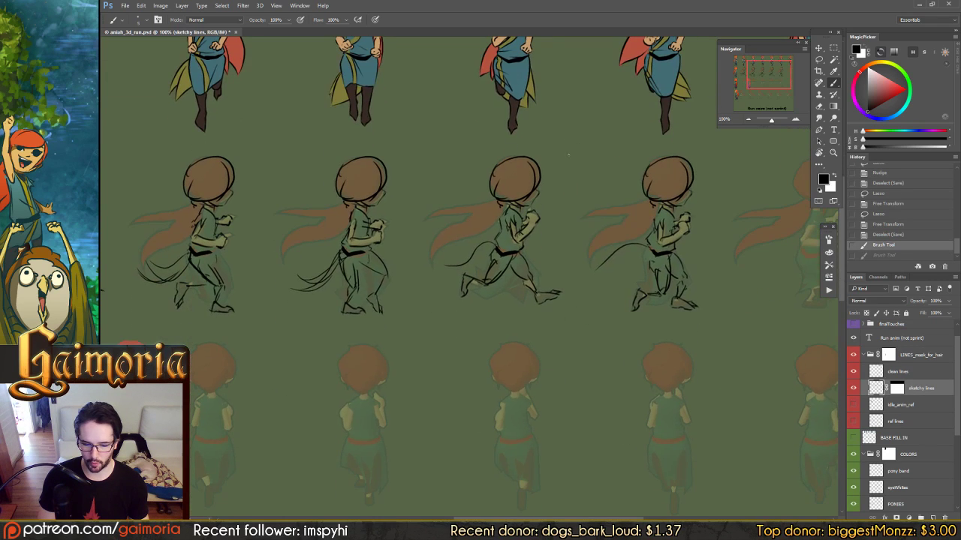
left_click_drag(586, 291, 592, 362)
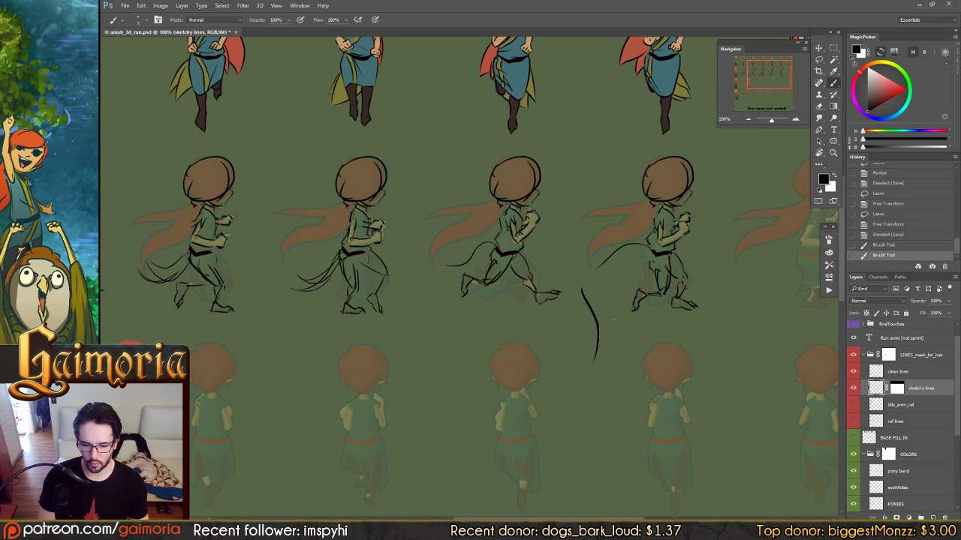
key("ctrl+z")
mouse_move(582, 298)
left_mouse_down()
mouse_move(584, 399)
mouse_move(667, 383)
mouse_move(641, 350)
mouse_move(576, 427)
left_mouse_up()
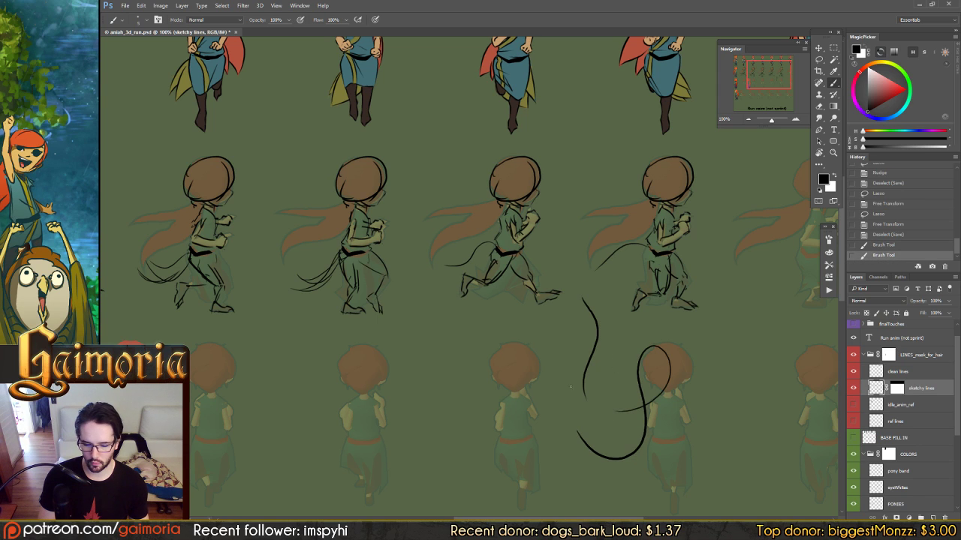
mouse_move(422, 411)
left_mouse_down()
mouse_move(425, 362)
mouse_move(454, 473)
mouse_move(519, 405)
left_mouse_up()
Lasso all the test curves over the faded row, delete them and return to the Brush tool
key("l")
mouse_move(612, 329)
left_mouse_down()
mouse_move(579, 282)
mouse_move(568, 339)
mouse_move(515, 324)
mouse_move(376, 347)
mouse_move(358, 485)
mouse_move(607, 507)
mouse_move(741, 410)
mouse_move(681, 344)
mouse_move(627, 341)
left_mouse_up()
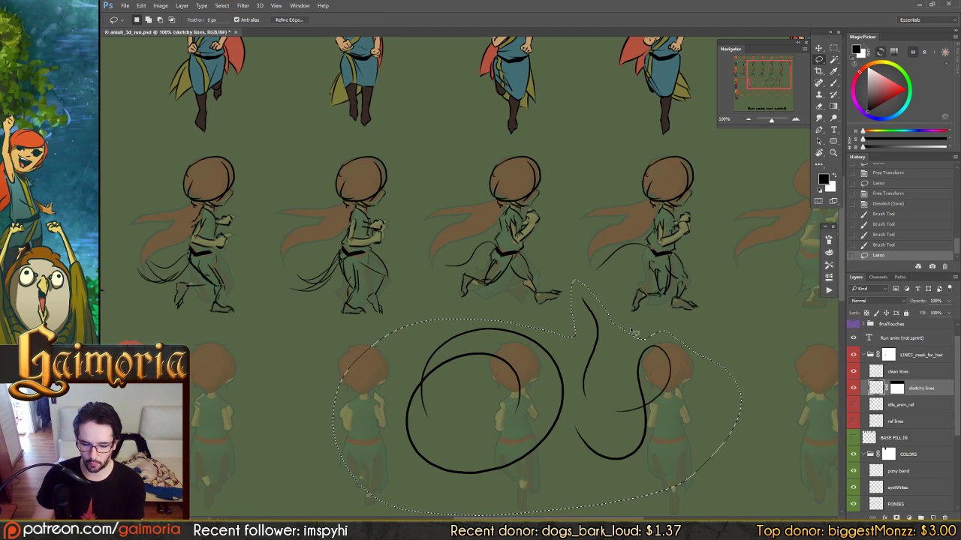
key("Delete")
key("ctrl+d")
key("b")
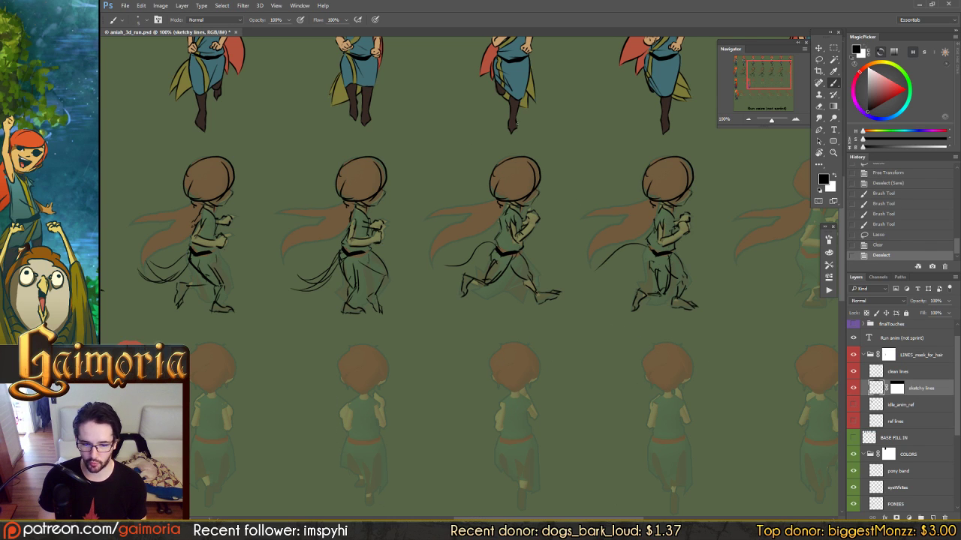
Try to thicken the trailing waist line on the last sketched figure, compare it with the previous figure and undo the stroke
left_click_drag(597, 216, 547, 220)
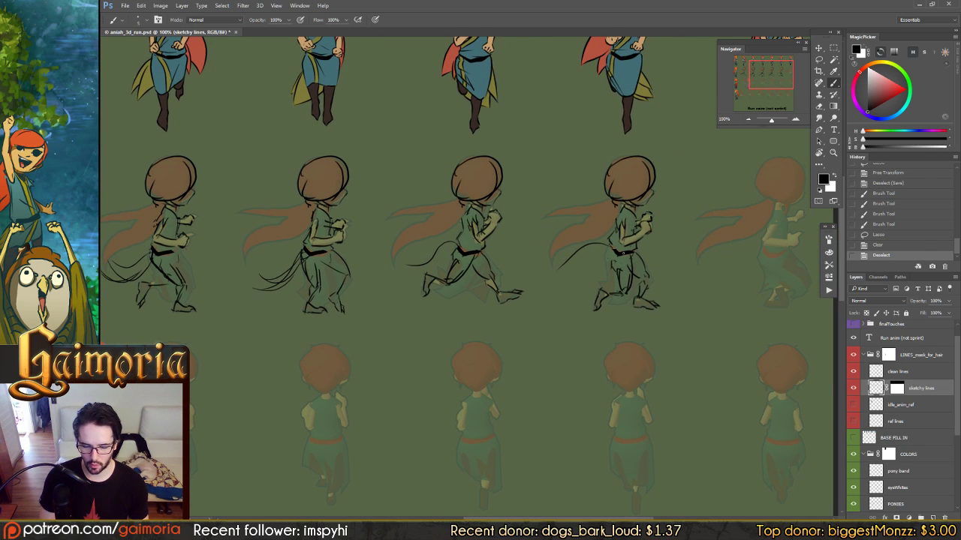
left_click_drag(539, 268, 582, 245)
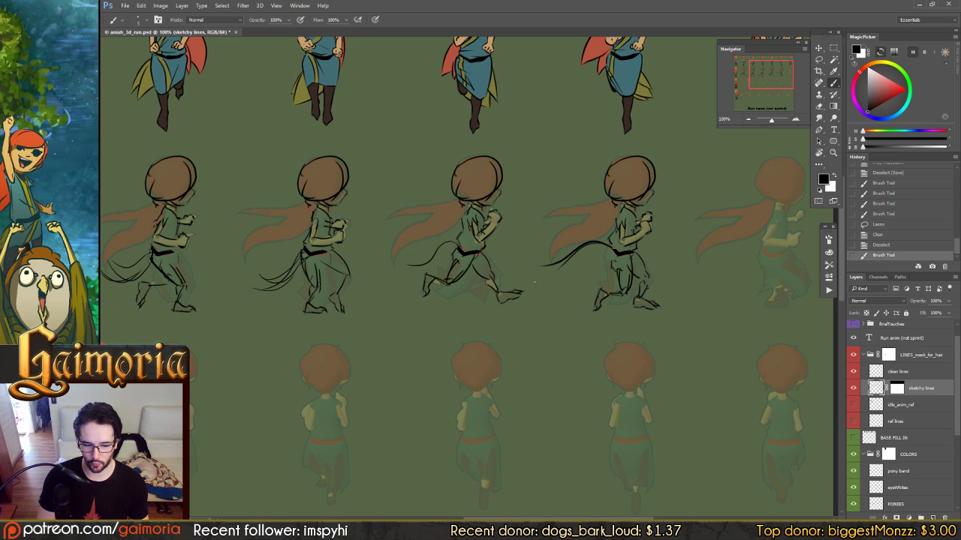
scroll(448, 259, "up", 3)
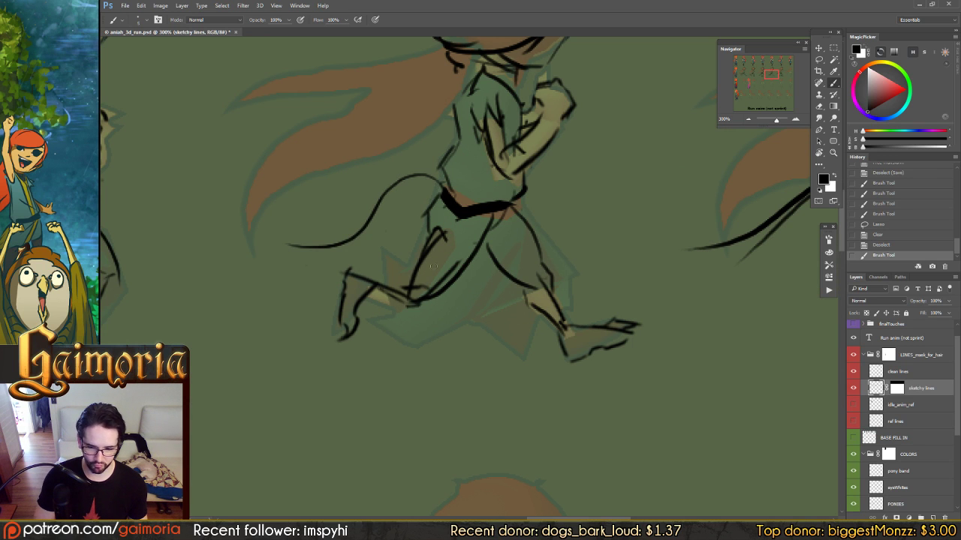
scroll(433, 267, "down", 3)
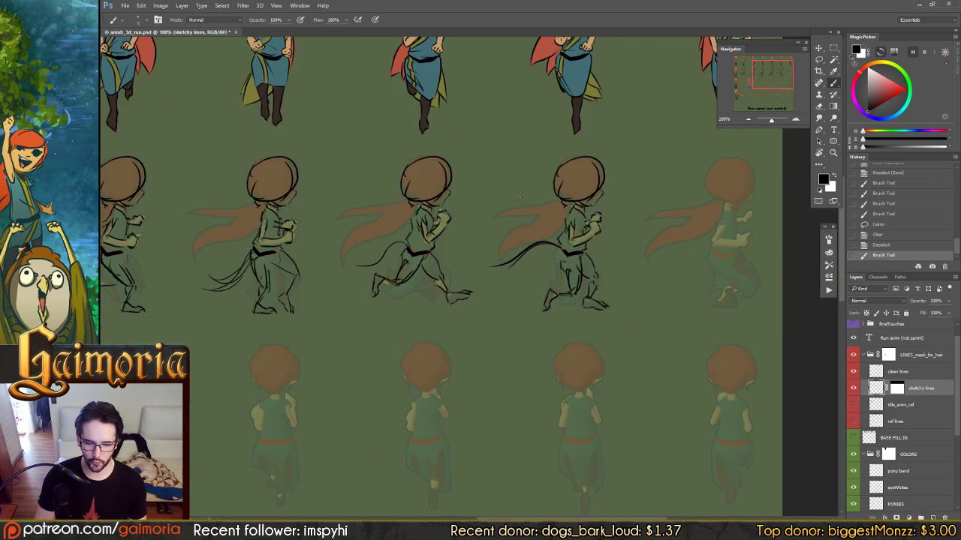
left_click_drag(520, 197, 525, 202)
key("ctrl+z")
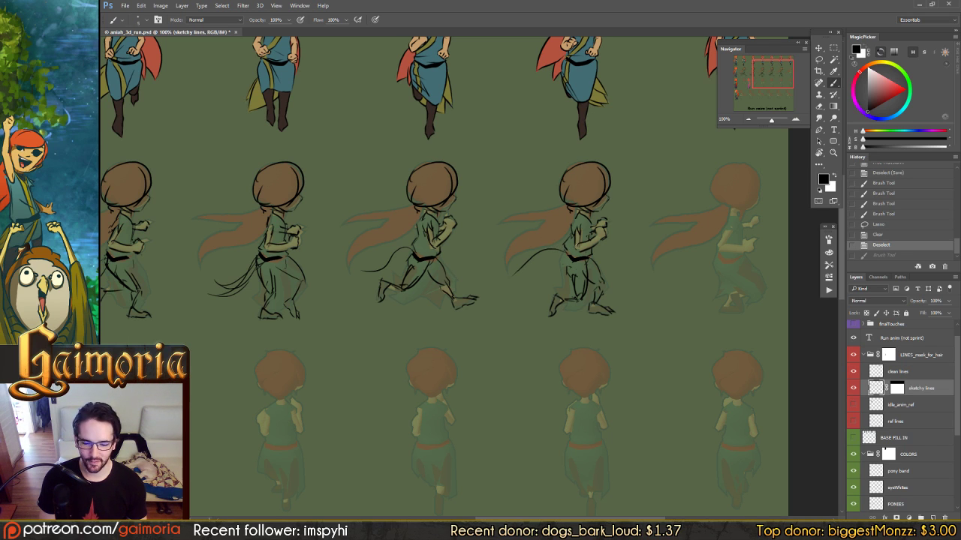
Redraw the stroke over the last sketched figure's trailing waist line until it forms a thicker, smooth curve
key("ctrl+z")
key("ctrl+z")
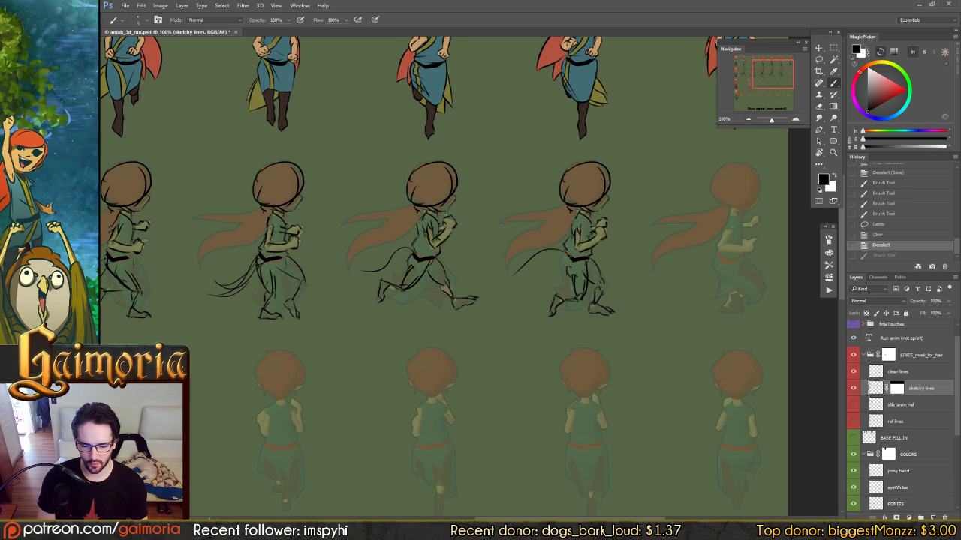
key("ctrl+z")
key("ctrl+z")
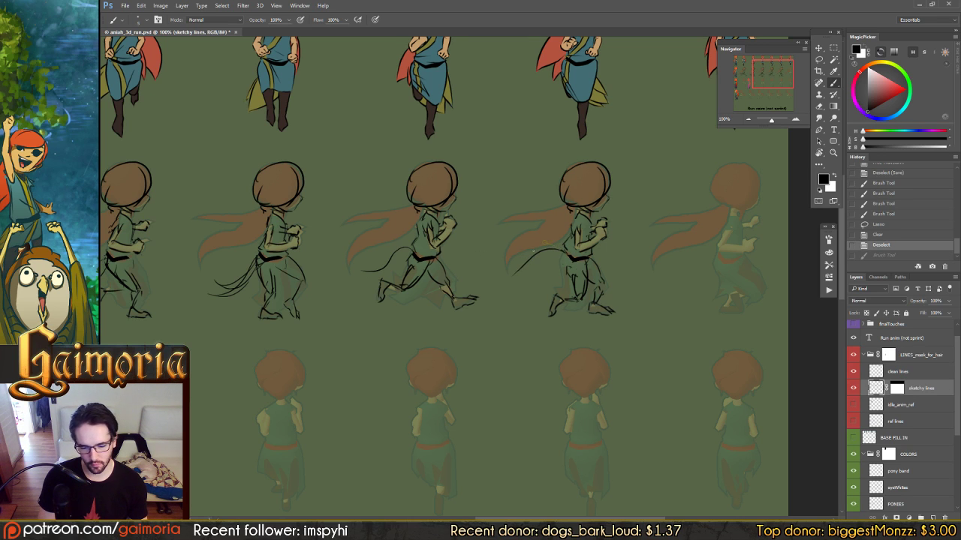
key("ctrl+z")
key("ctrl+z")
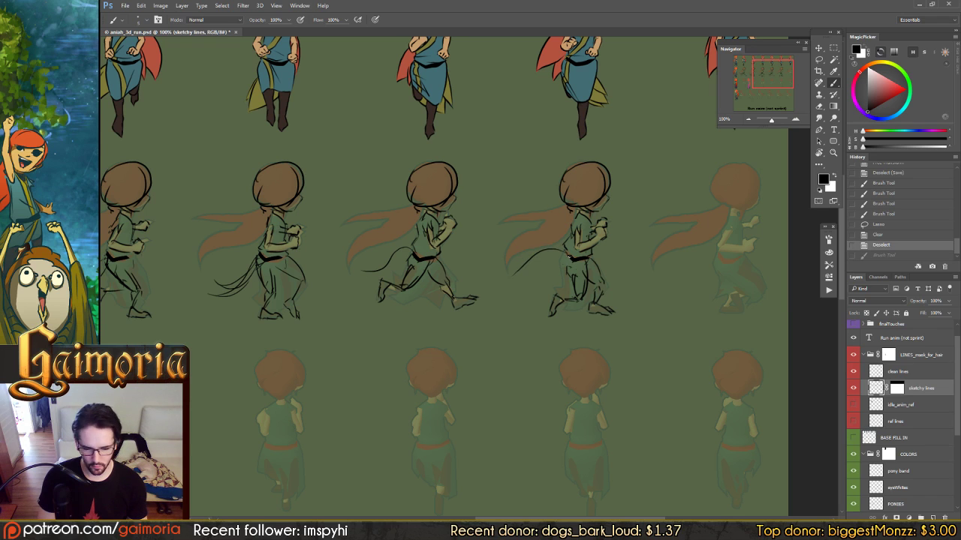
key("ctrl+z")
key("ctrl+z")
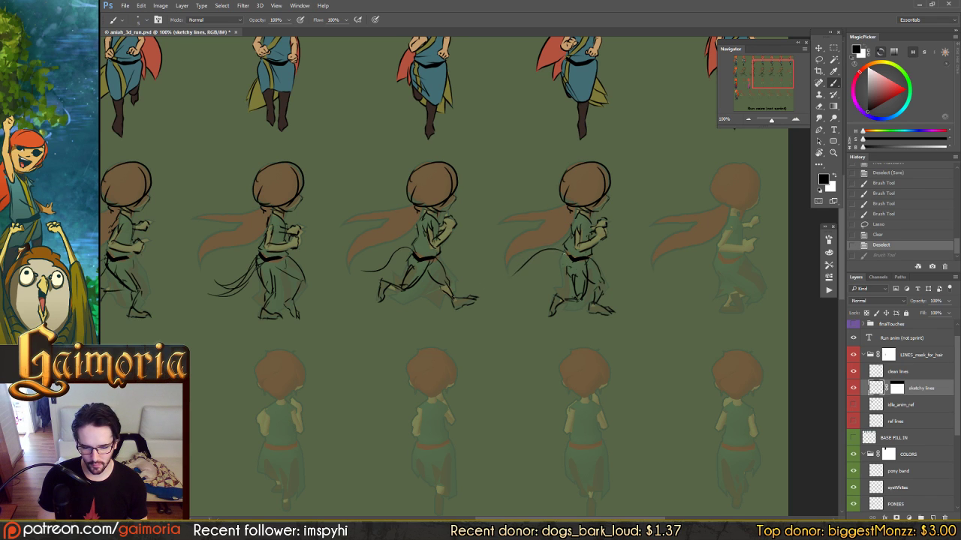
key("ctrl+z")
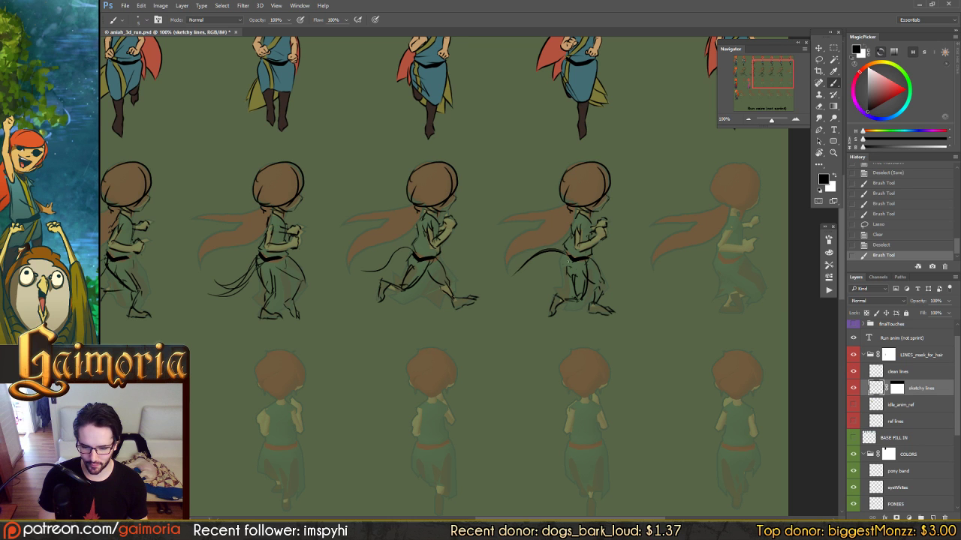
Turn LNP stroke smoothing off and save the document
left_click_drag(496, 227, 598, 226)
left_click_drag(709, 207, 451, 220)
mouse_move(609, 230)
left_mouse_down()
mouse_move(573, 229)
mouse_move(600, 225)
left_mouse_up()
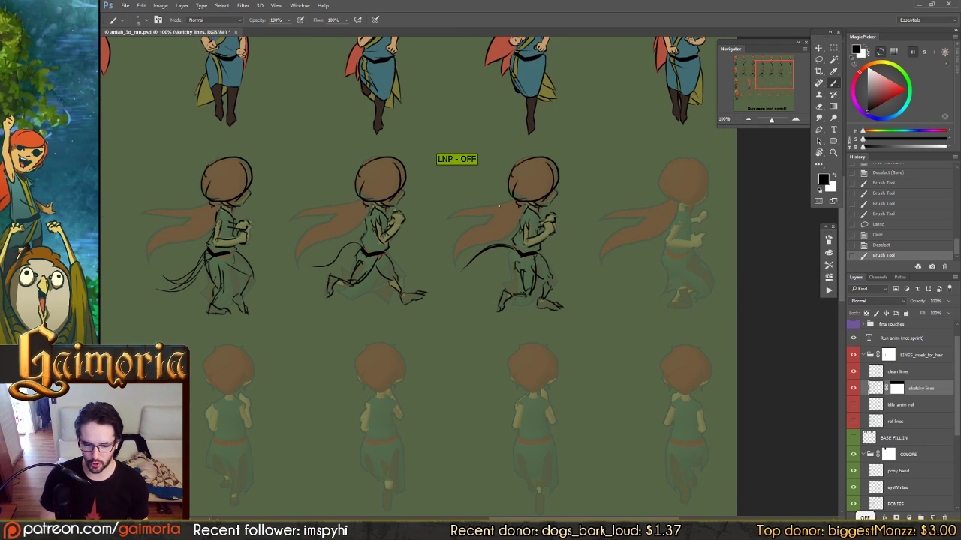
left_click_drag(592, 208, 568, 208)
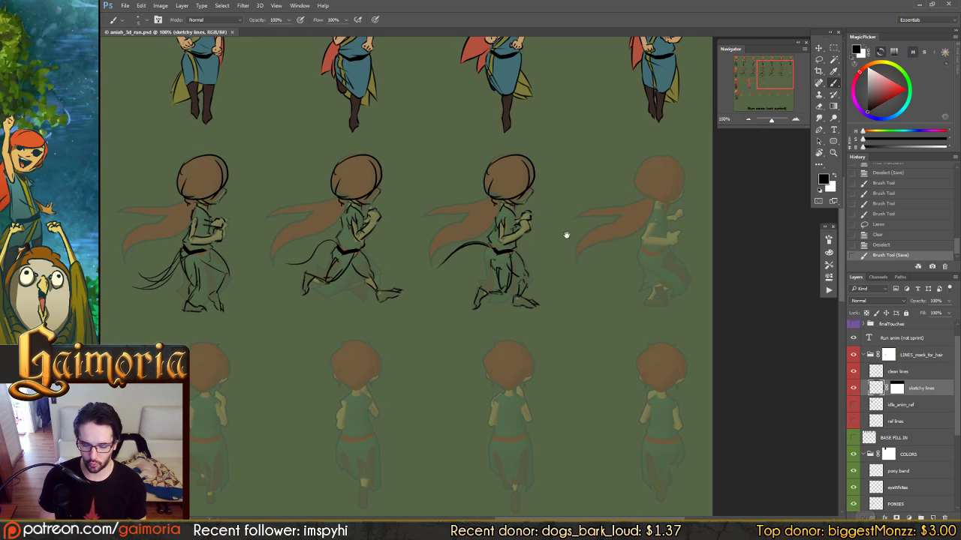
left_click_drag(565, 232, 486, 243)
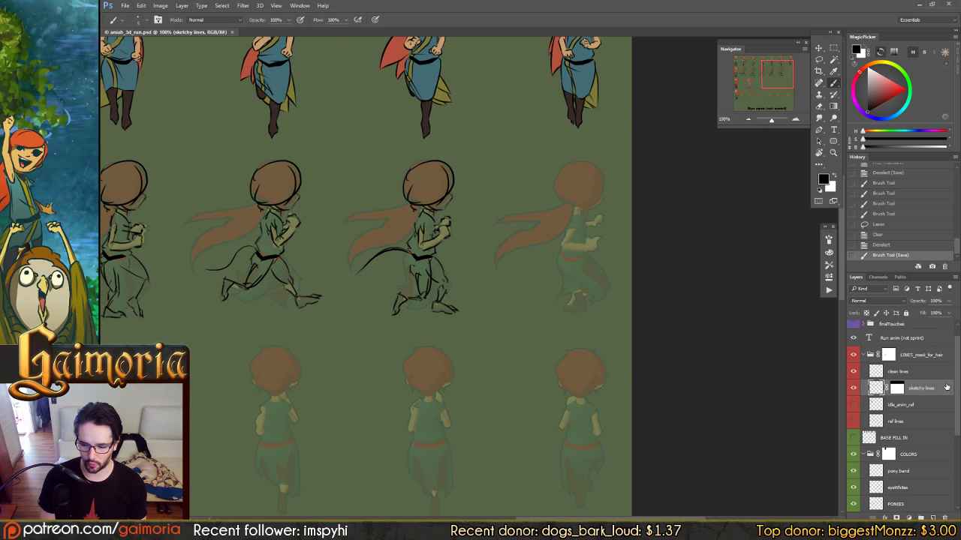
Examine the side-view run frames against the unsketched next frame and the coloured reference figures at the start of the rows
scroll(956, 386, "up", 2)
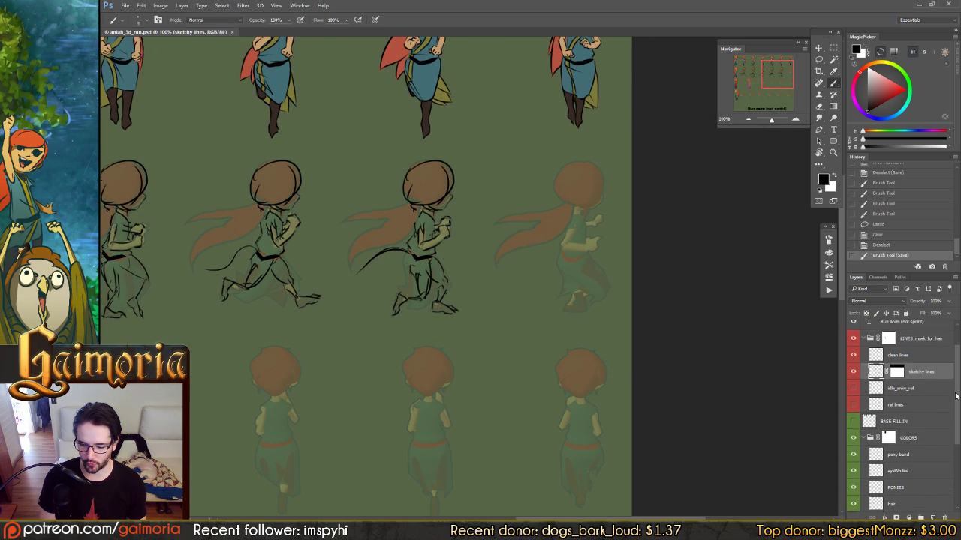
scroll(957, 375, "down", 2)
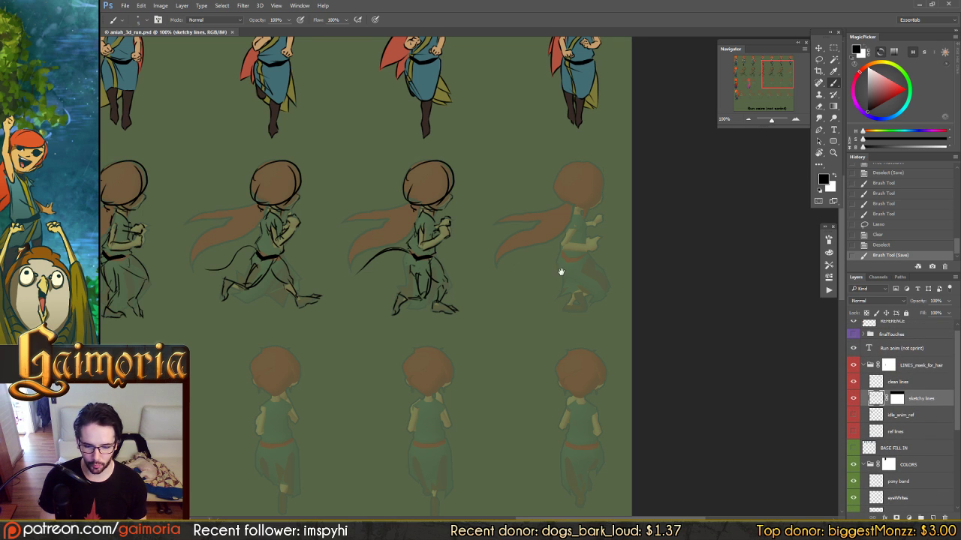
left_click_drag(558, 272, 505, 285)
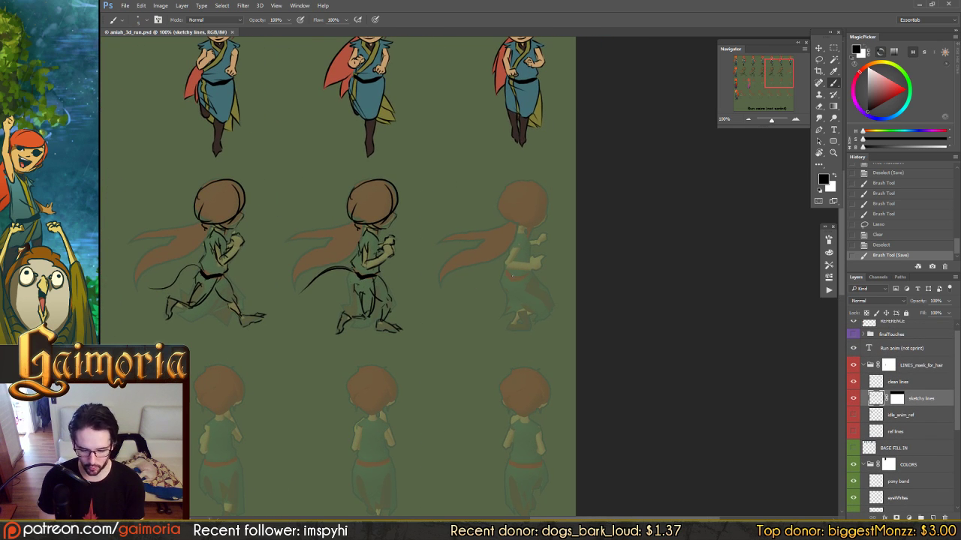
mouse_move(357, 275)
left_mouse_down()
mouse_move(505, 266)
mouse_move(333, 273)
mouse_move(397, 247)
mouse_move(371, 263)
left_mouse_up()
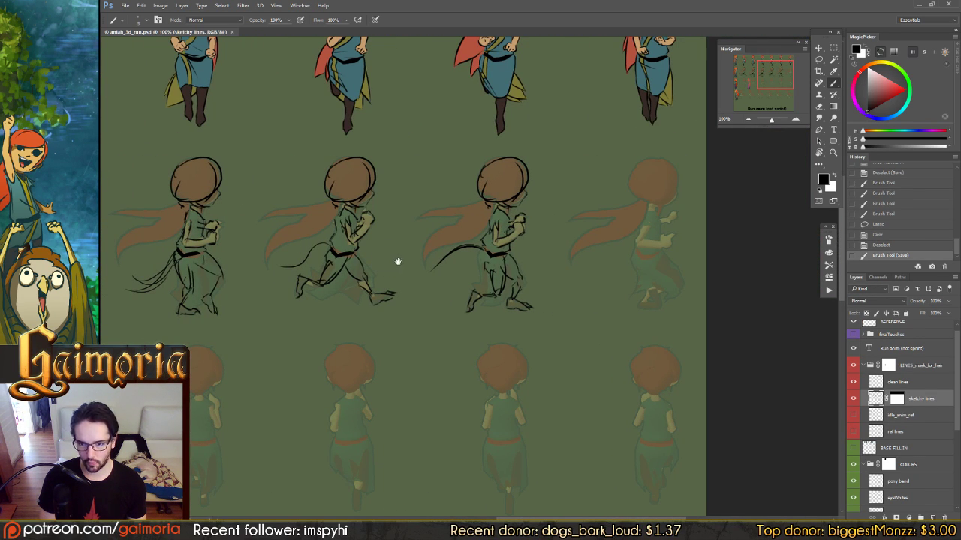
left_click_drag(395, 260, 358, 268)
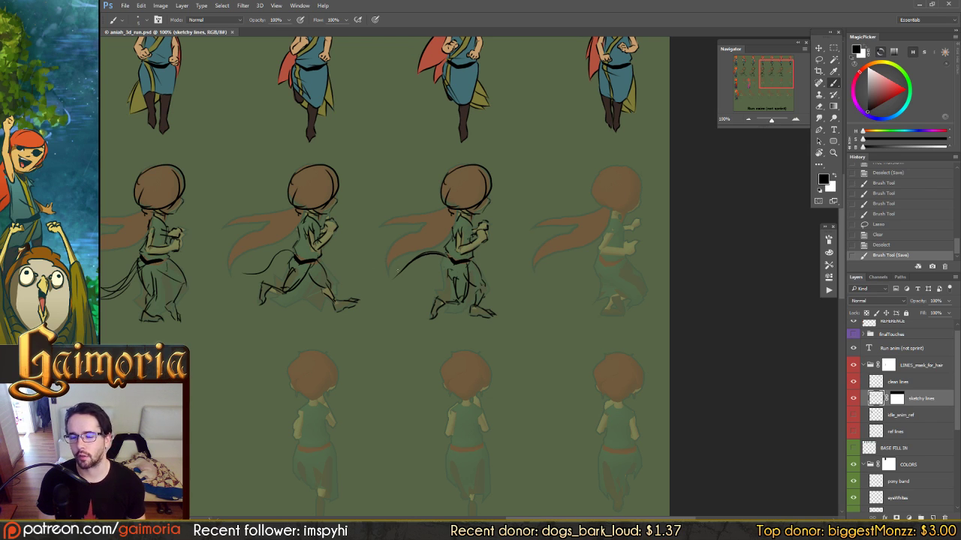
left_click_drag(355, 260, 578, 252)
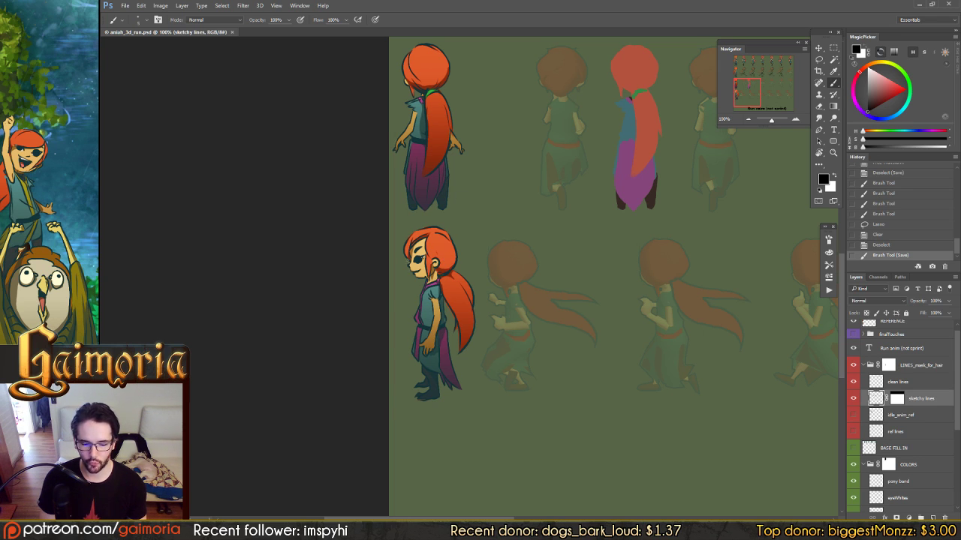
left_click_drag(430, 198, 455, 272)
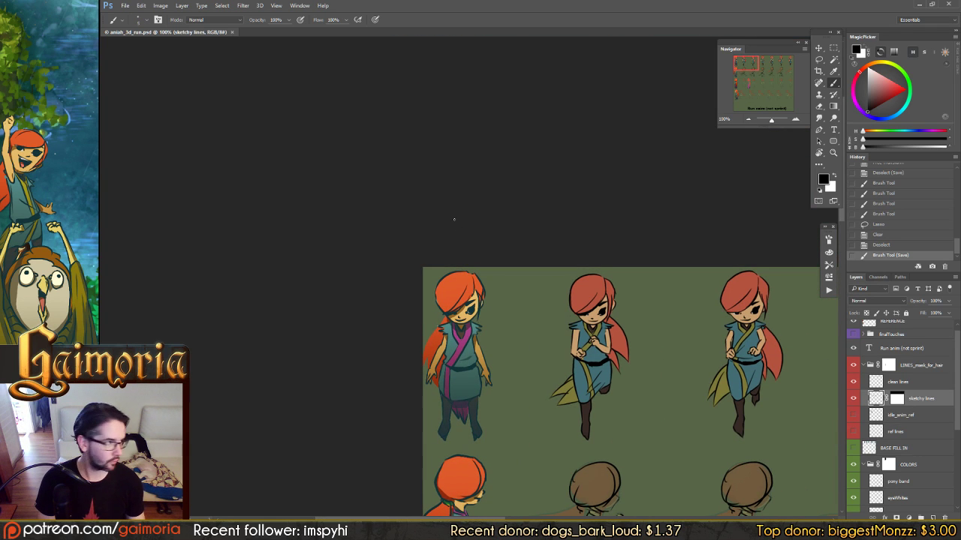
Examine the front-view, back-view and mirrored rows against the sketched side-view run frames, returning to the first side-view figures
left_click_drag(493, 319, 489, 285)
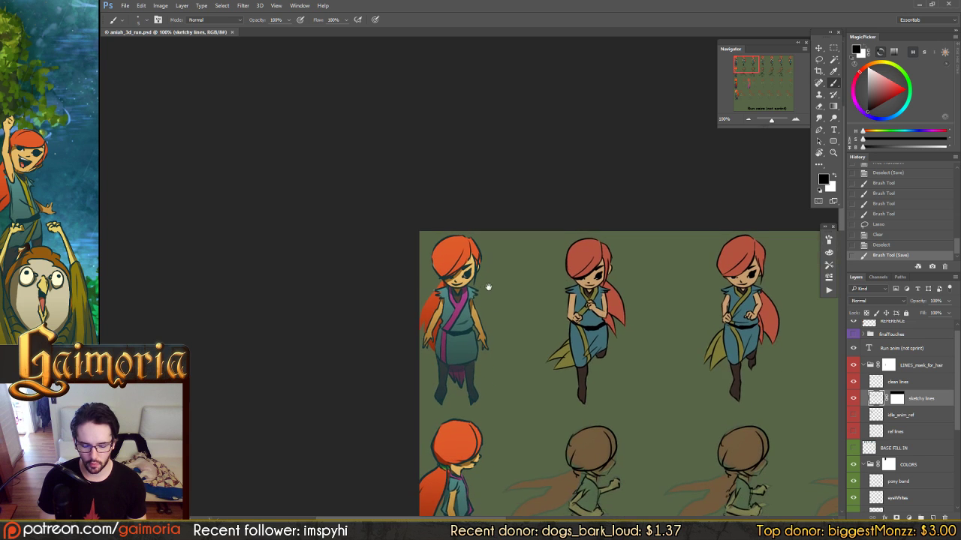
left_click_drag(467, 326, 465, 154)
scroll(690, 286, "right", 5)
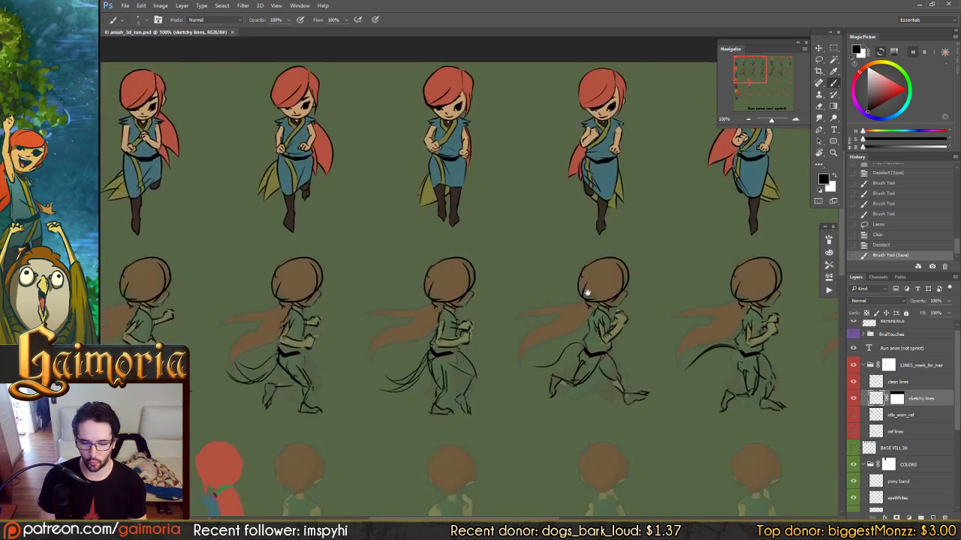
scroll(387, 347, "down", 3)
scroll(412, 317, "left", 5)
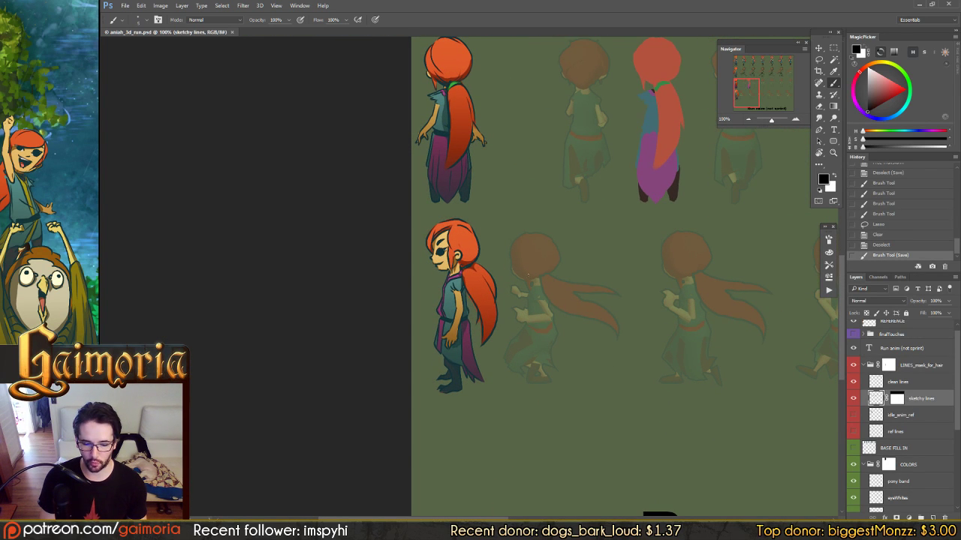
scroll(646, 230, "right", 4)
scroll(568, 232, "up", 5)
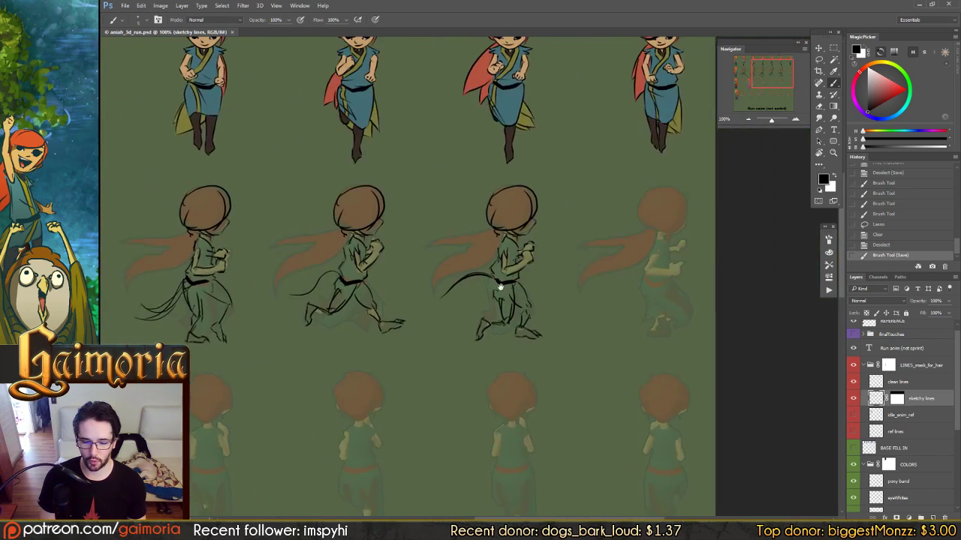
scroll(499, 286, "right", 2)
left_click_drag(333, 297, 713, 247)
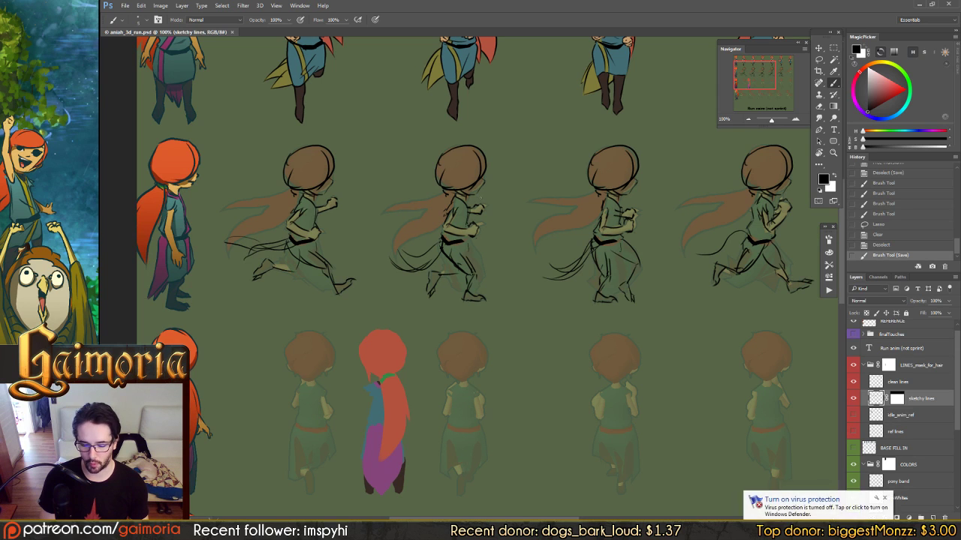
Erase small parts of the sketch lines around the second side-view figure's head
key("e")
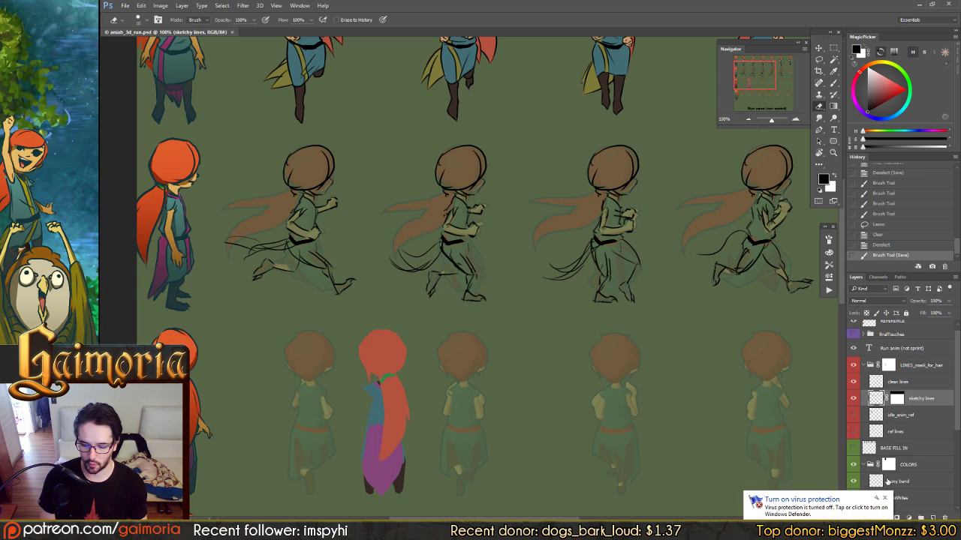
mouse_move(556, 294)
left_mouse_down()
mouse_move(530, 247)
mouse_move(543, 257)
left_mouse_up()
left_click(505, 185)
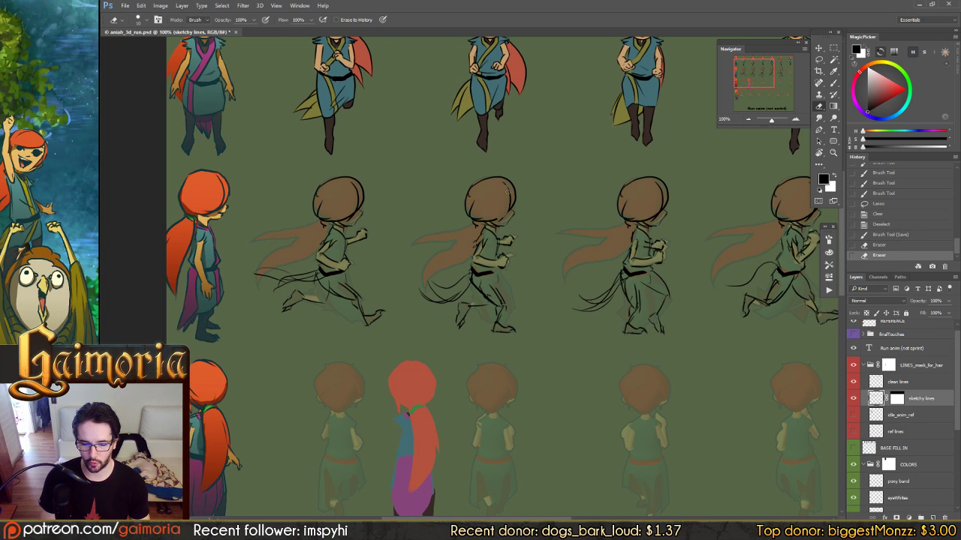
left_click(494, 217)
Try to sketch a dark eye on the second side-view figure's face, and undo the eye strokes and the last erasure
key("b")
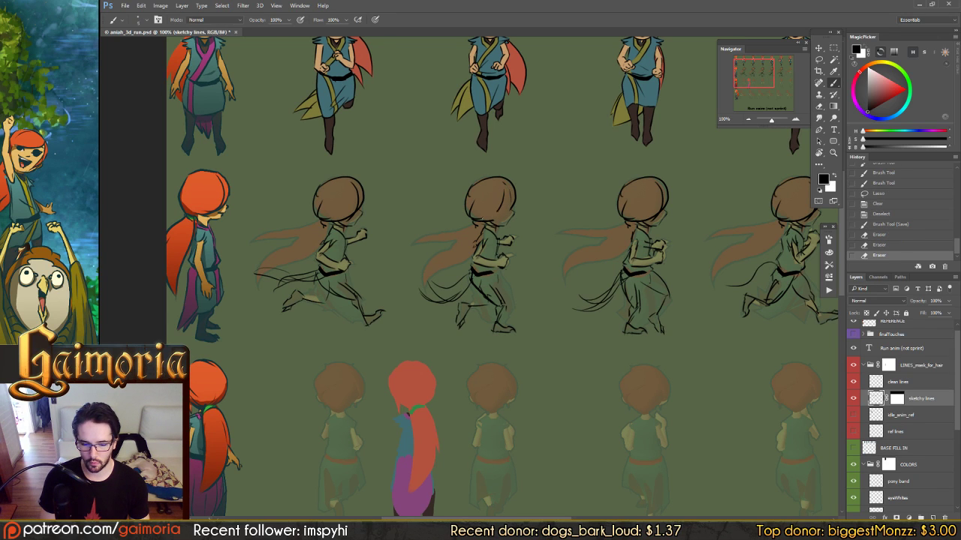
left_click(496, 201)
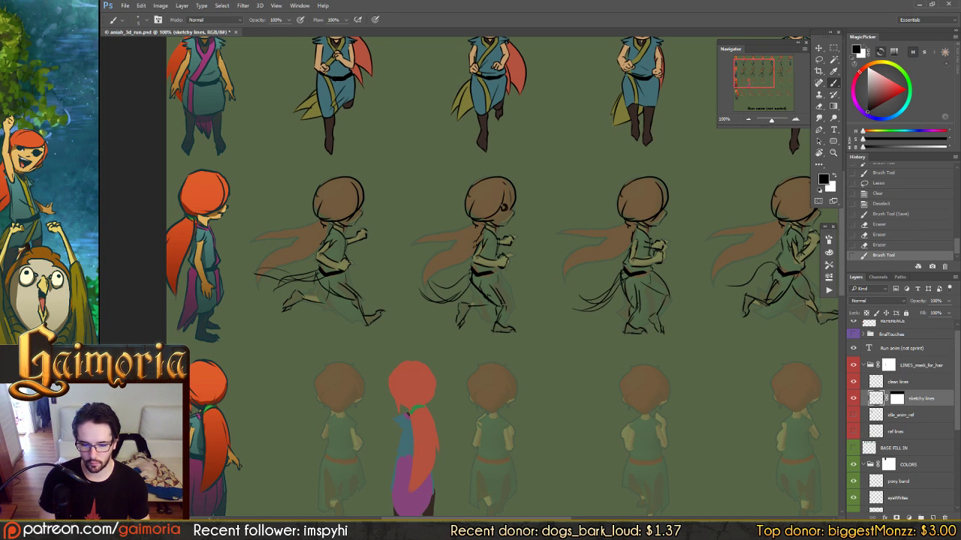
left_click(504, 206)
key("ctrl+z")
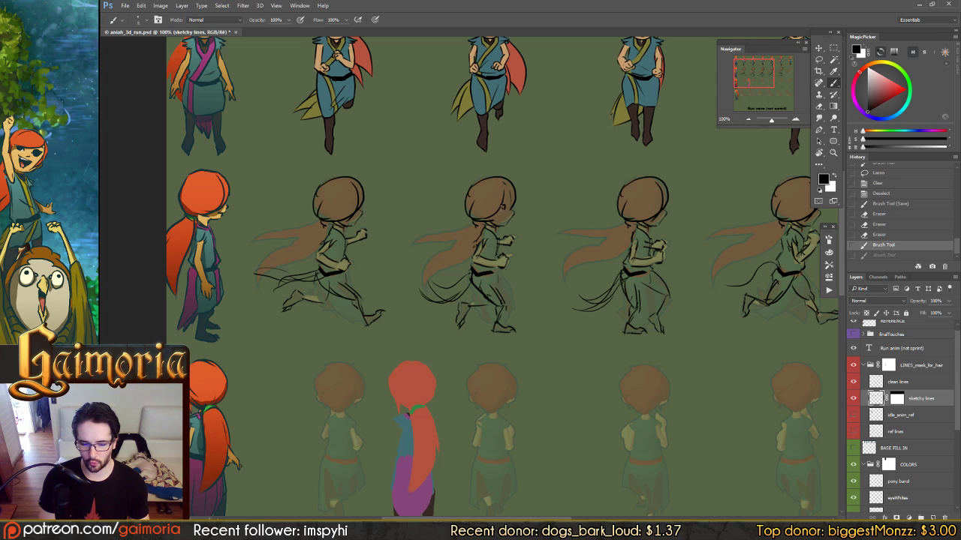
key("ctrl+z")
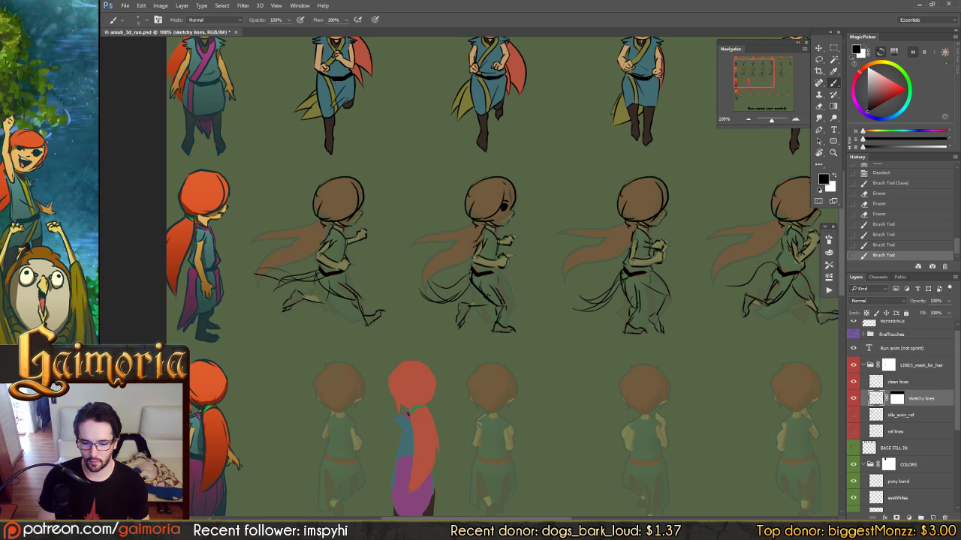
key("ctrl+alt+z")
key("ctrl+alt+z")
key("ctrl+alt+z")
key("ctrl+alt+z")
key("ctrl+alt+z")
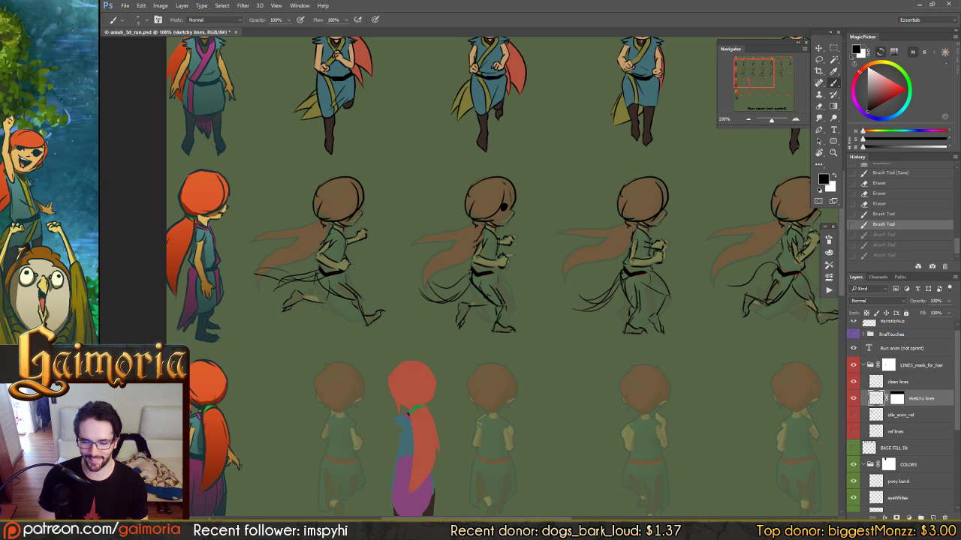
key("ctrl+alt+z")
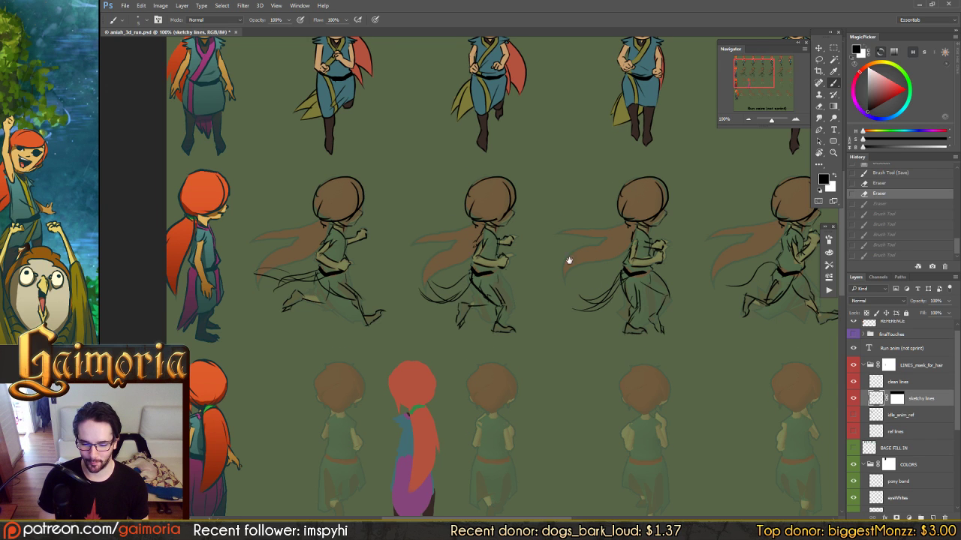
Examine the lower rows and compare the unsketched last side-view frame with the sketched figures before it
scroll(569, 260, "down", 10)
left_click_drag(579, 258, 481, 289)
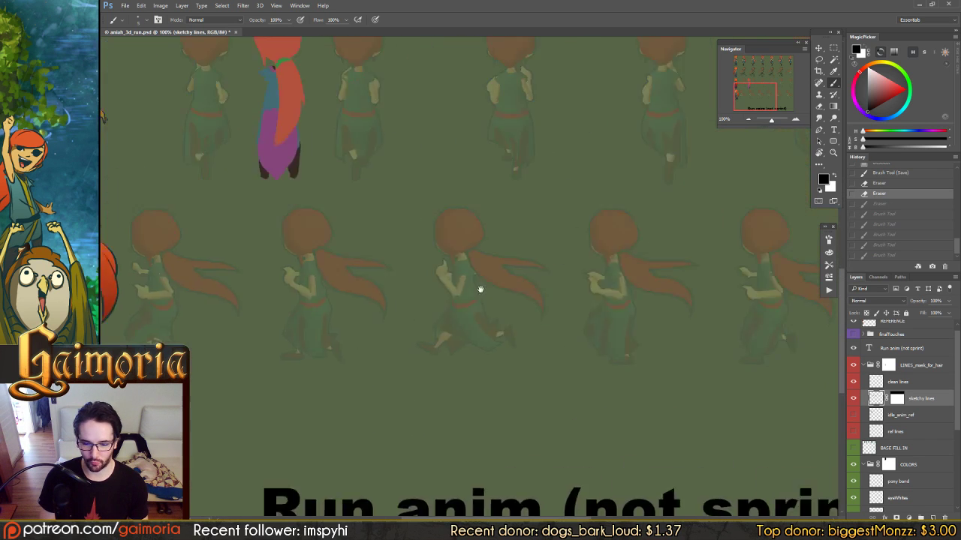
scroll(558, 182, "up", 8)
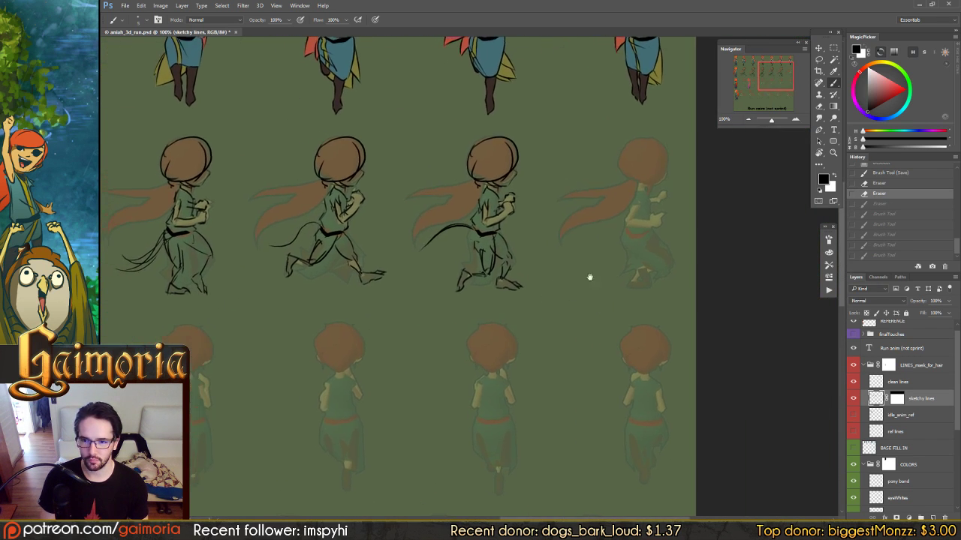
mouse_move(484, 199)
left_mouse_down()
mouse_move(511, 231)
mouse_move(467, 231)
left_mouse_up()
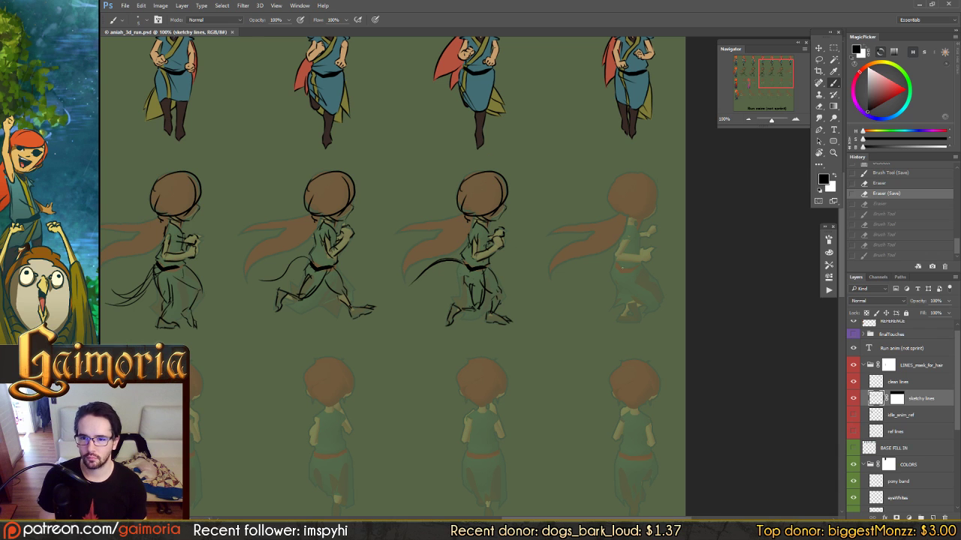
left_click(677, 237)
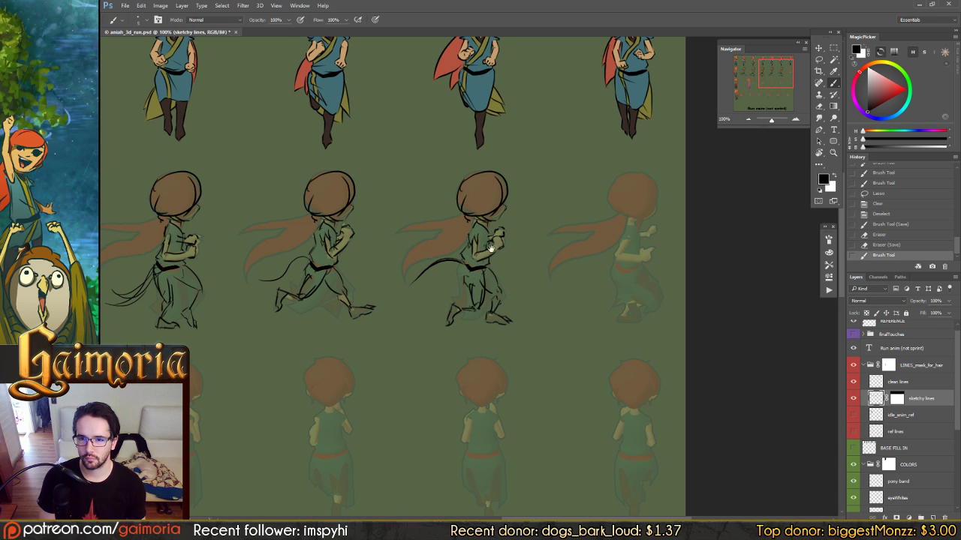
left_click_drag(490, 248, 647, 233)
left_click_drag(558, 257, 532, 207)
left_click_drag(535, 281, 443, 233)
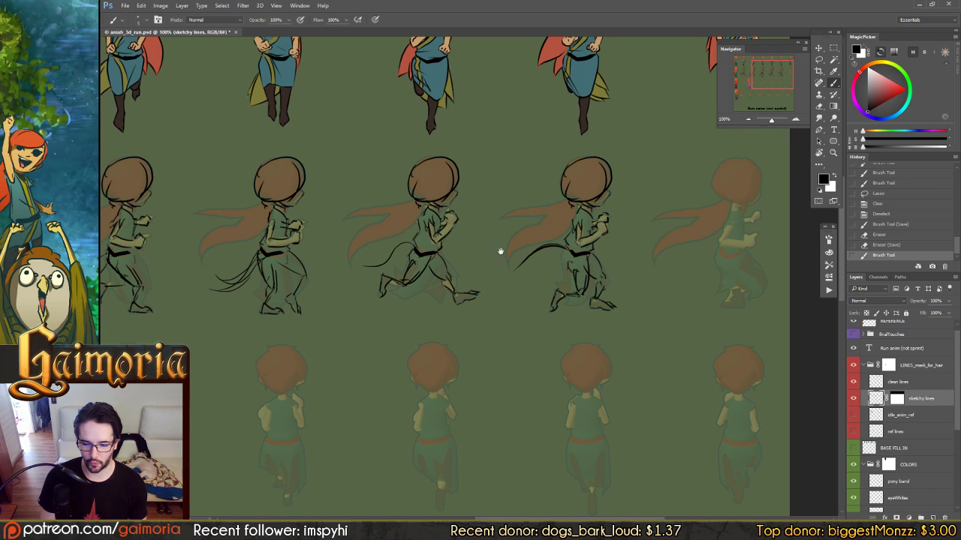
Duplicate the second side-view figure's sketched head and upper body onto the unsketched last frame, deselect and save the document
mouse_move(477, 241)
left_mouse_down()
mouse_move(502, 247)
mouse_move(445, 260)
mouse_move(466, 255)
mouse_move(446, 257)
mouse_move(465, 242)
mouse_move(593, 238)
mouse_move(491, 243)
mouse_move(512, 232)
mouse_move(530, 234)
mouse_move(485, 241)
mouse_move(729, 249)
mouse_move(208, 305)
mouse_move(443, 255)
left_mouse_up()
key("l")
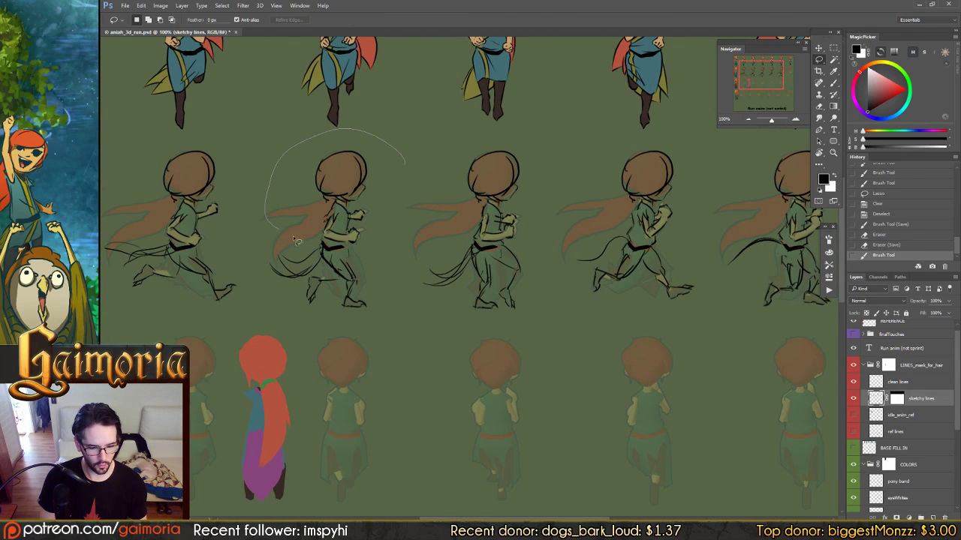
left_click_drag(363, 255, 369, 253)
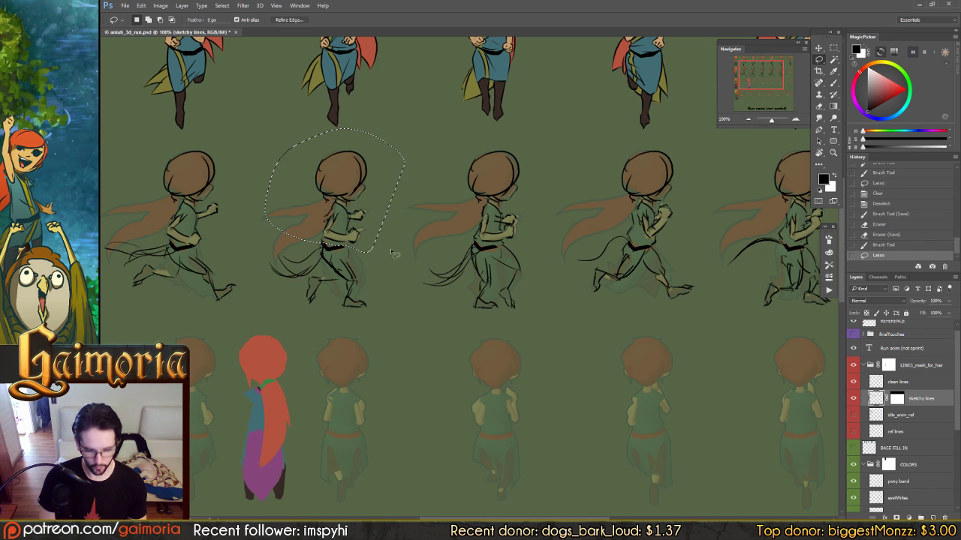
key("v")
left_click_drag(468, 276, 390, 291)
mouse_move(225, 197)
left_mouse_down()
mouse_move(712, 203)
mouse_move(510, 203)
mouse_move(630, 211)
left_mouse_up()
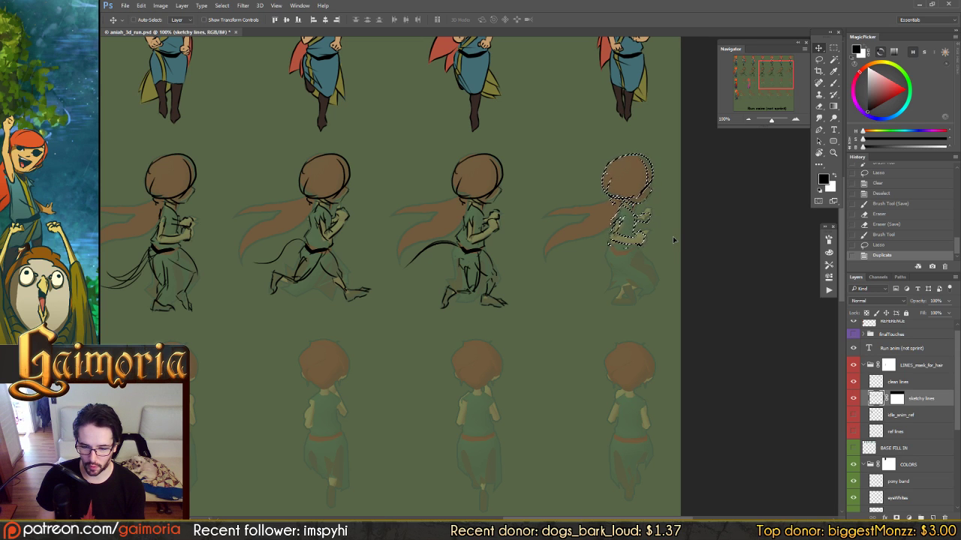
key("ctrl+d")
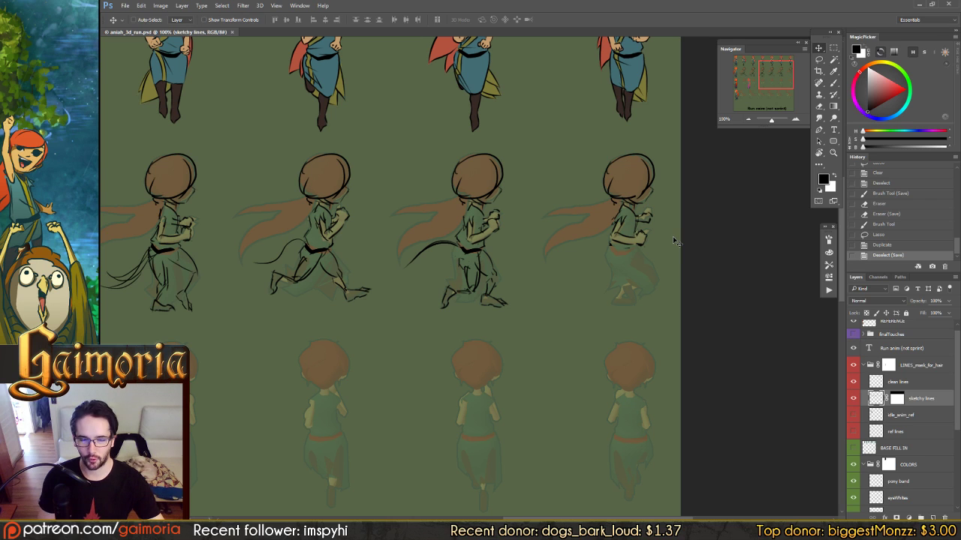
Select the raised far hand of the last side-view figure and rotate it slightly counter-clockwise to fit the underlying colour pose
key("b")
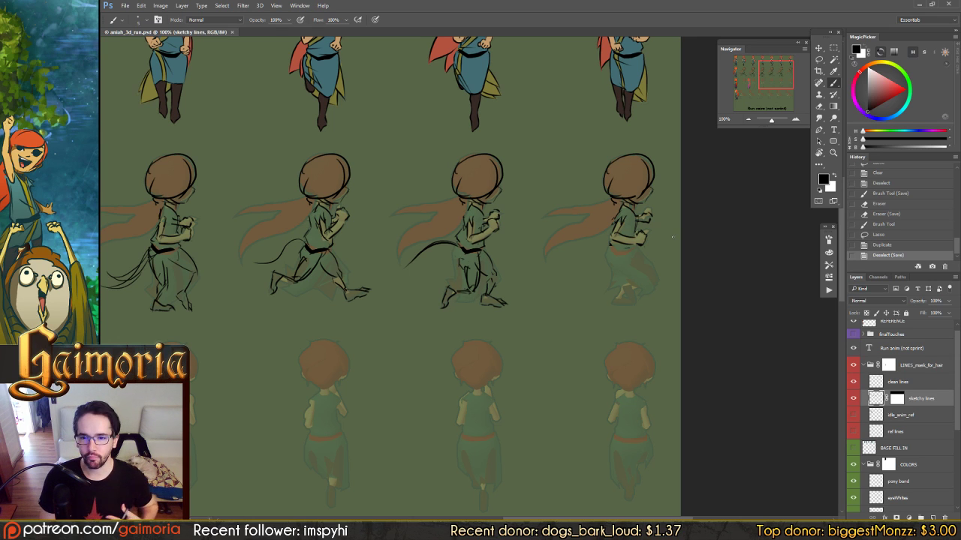
left_click(589, 231)
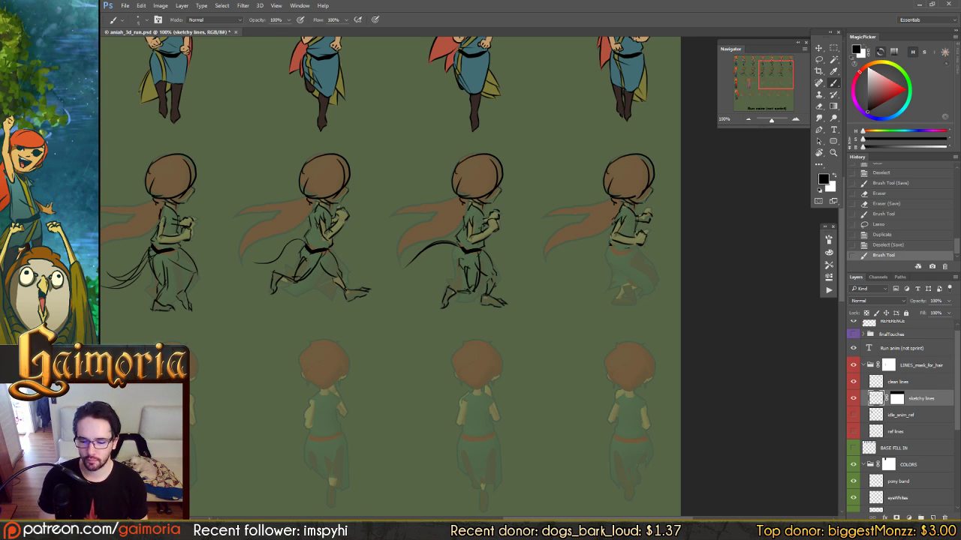
left_click_drag(566, 229, 504, 215)
key("l")
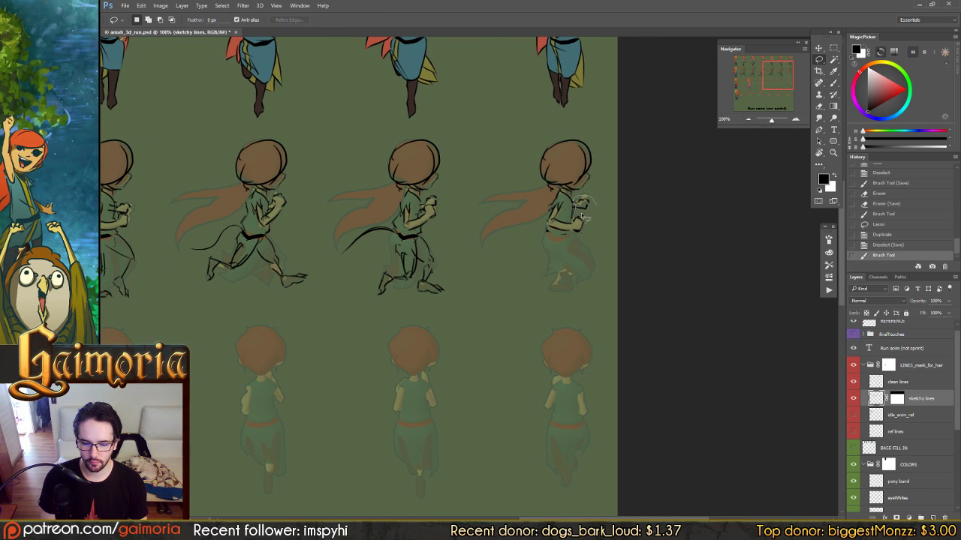
left_click_drag(583, 217, 509, 182)
key("ctrl+t")
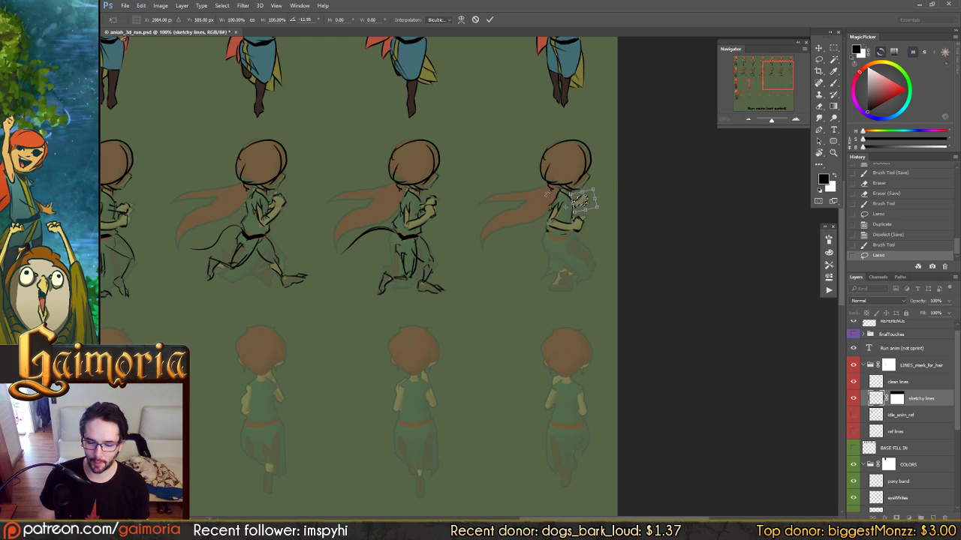
key("Return")
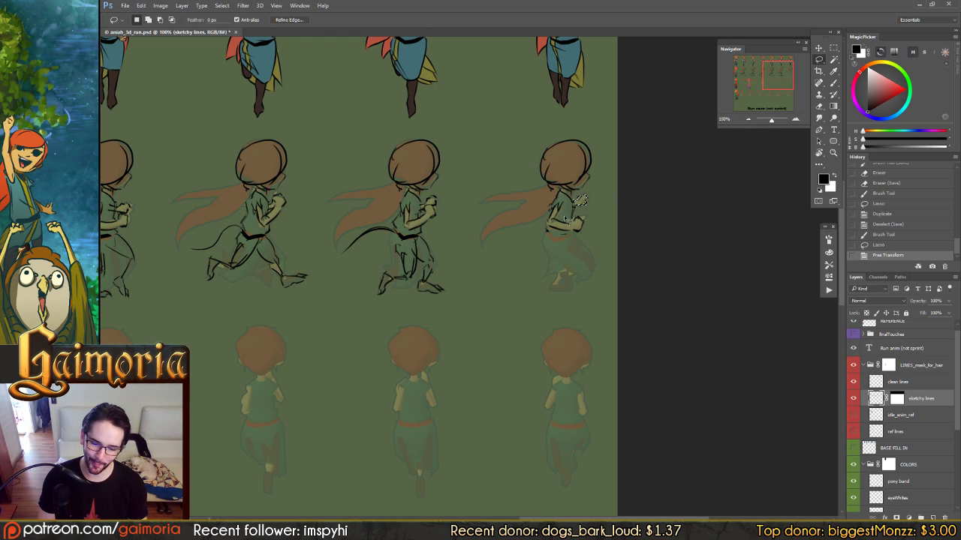
key("ctrl+d")
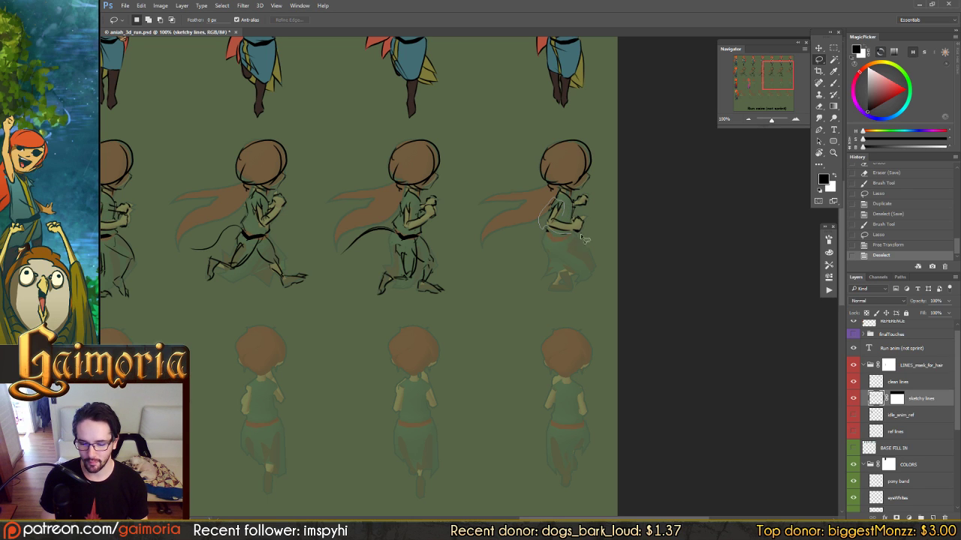
Select the last side-view figure's near arm, nudge it slightly down and rotate it about 0.6°
left_click_drag(568, 213, 593, 227)
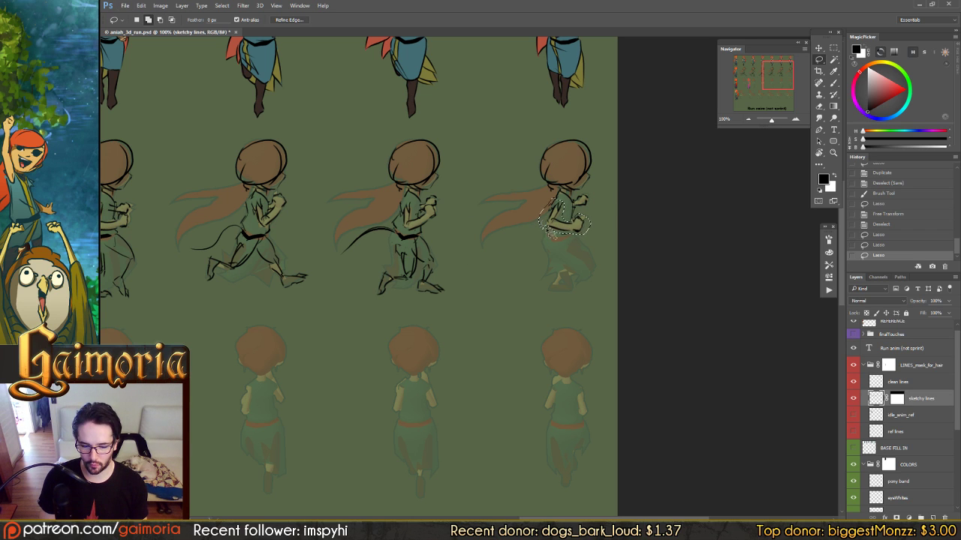
left_click_drag(540, 213, 528, 211)
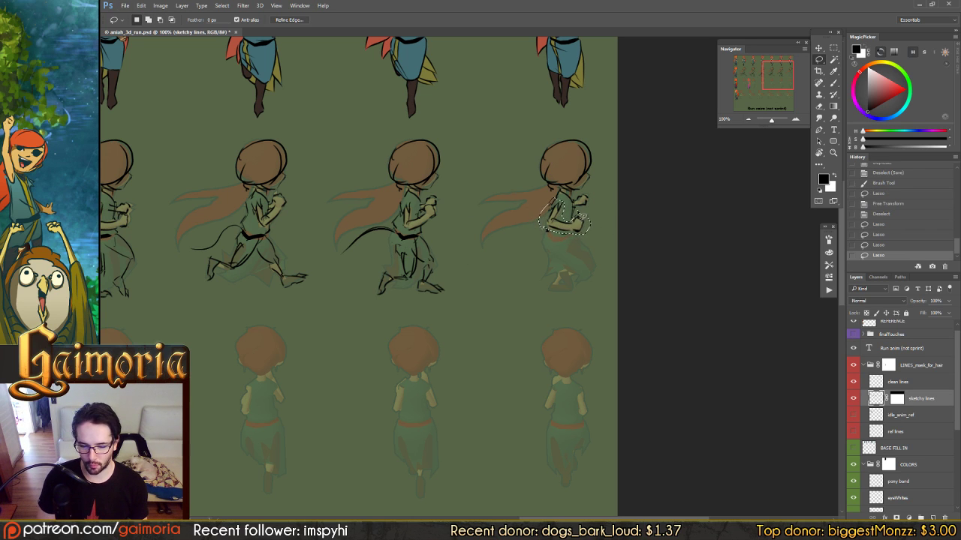
key("ctrl+t")
left_click_drag(553, 214, 552, 215)
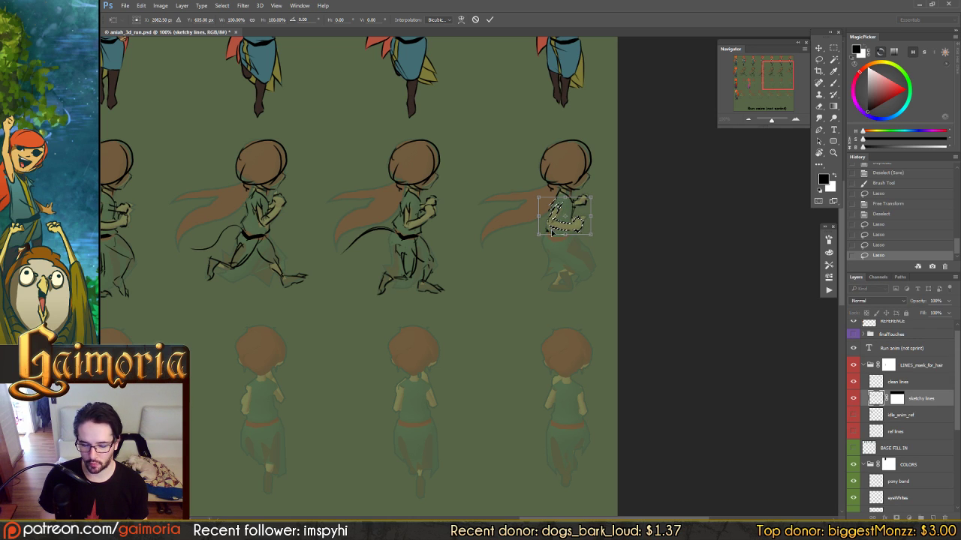
left_click_drag(554, 204, 553, 216)
left_click_drag(515, 165, 518, 163)
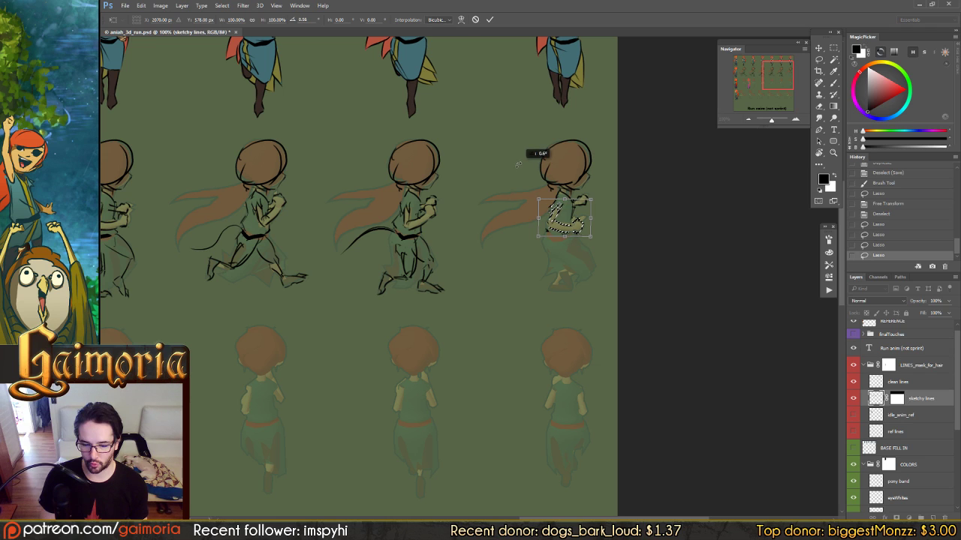
key("Return")
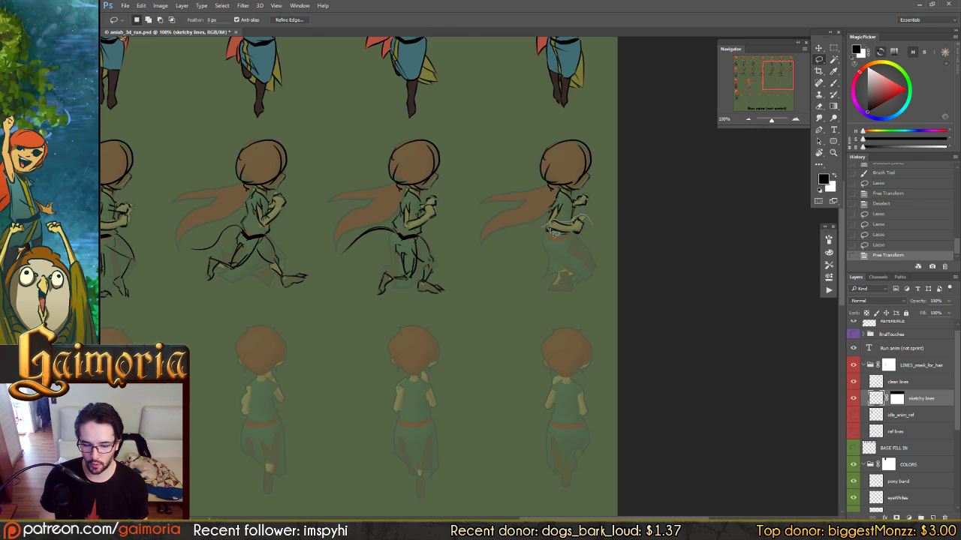
Select the last side-view figure's near forearm, rotate it about 8° counter-clockwise, deselect and save the document
left_click_drag(592, 236, 552, 229)
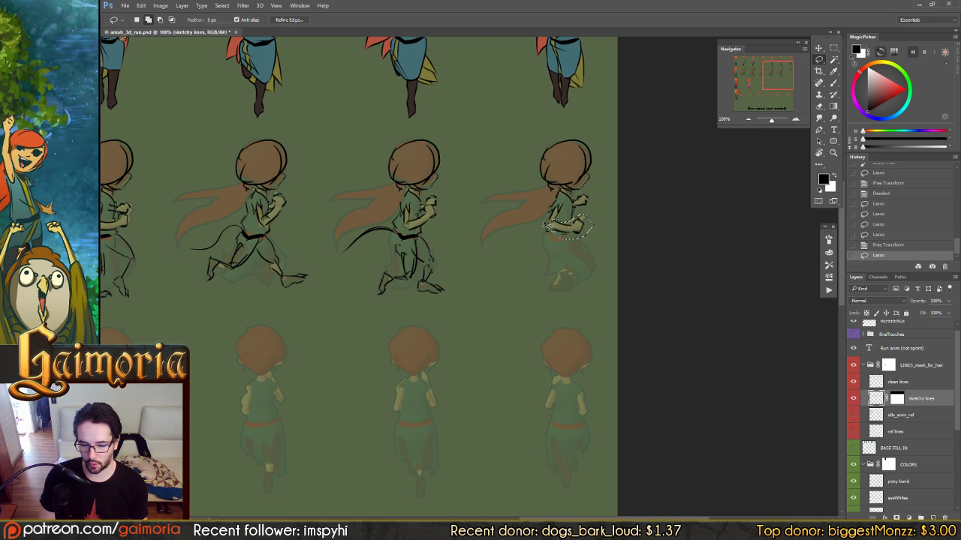
key("ctrl+t")
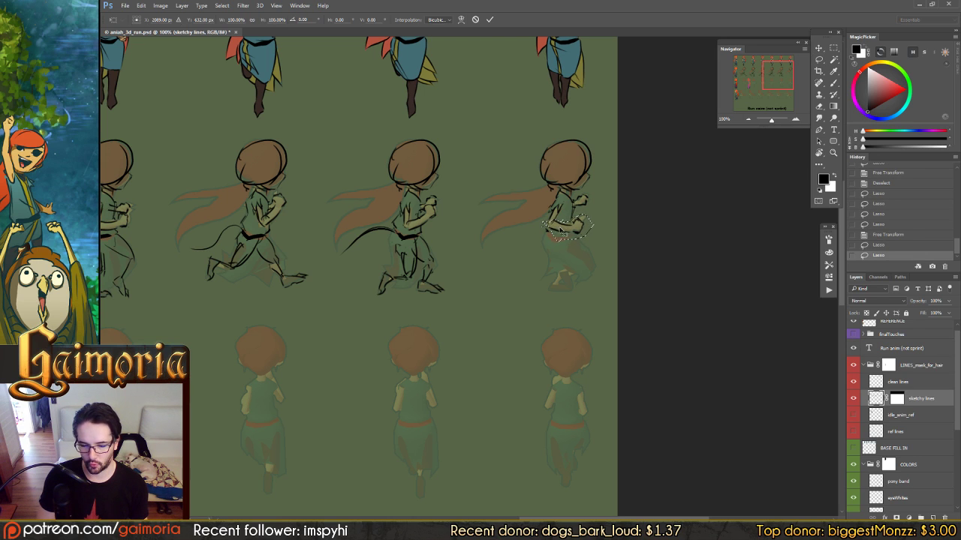
left_click_drag(502, 184, 496, 193)
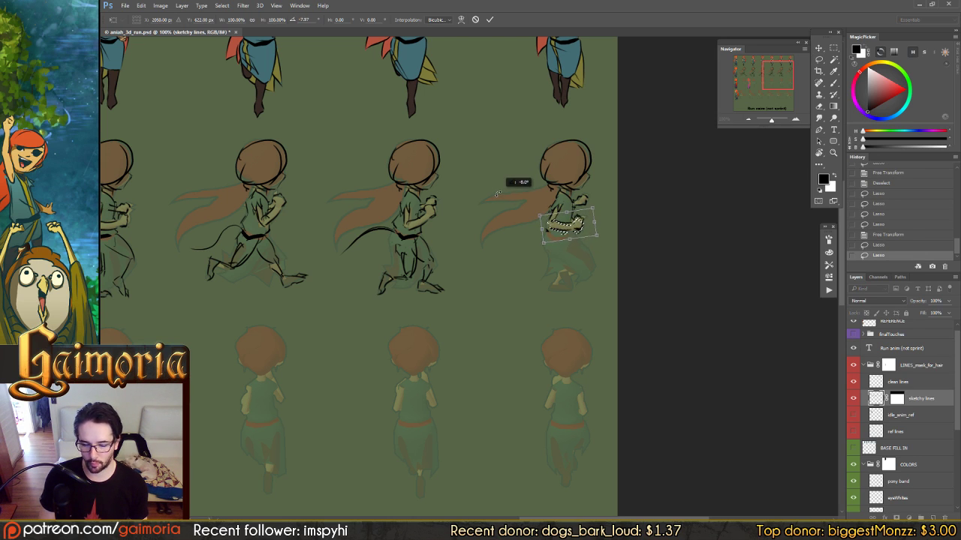
key("Return")
key("ctrl+d")
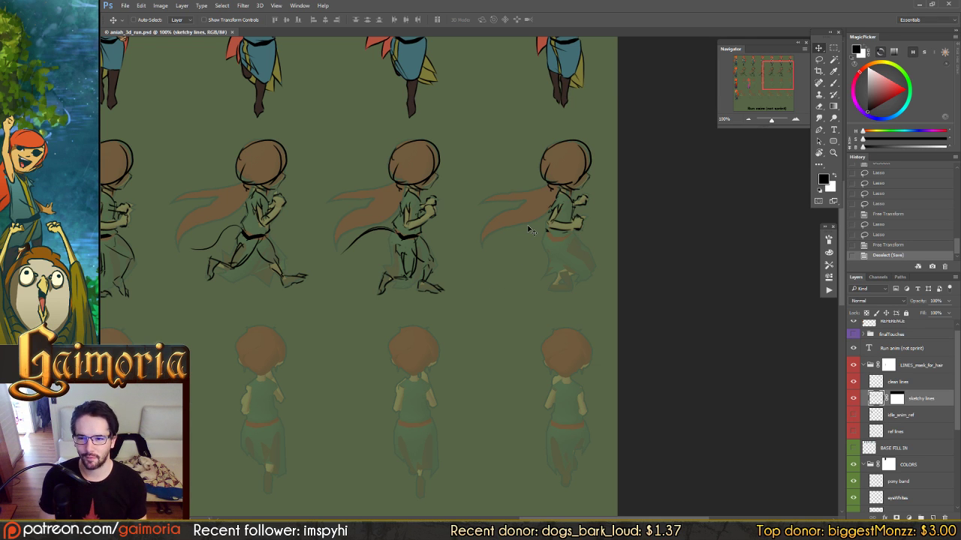
Examine the side-view row and compare the leg poses of the sketched frames with the last frame's unsketched lower body
left_click_drag(499, 230, 535, 214)
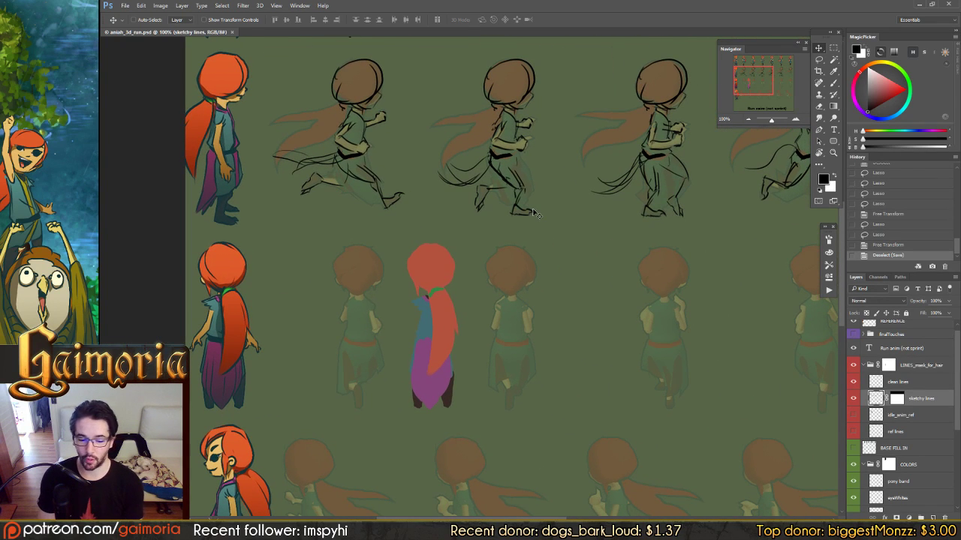
key("b")
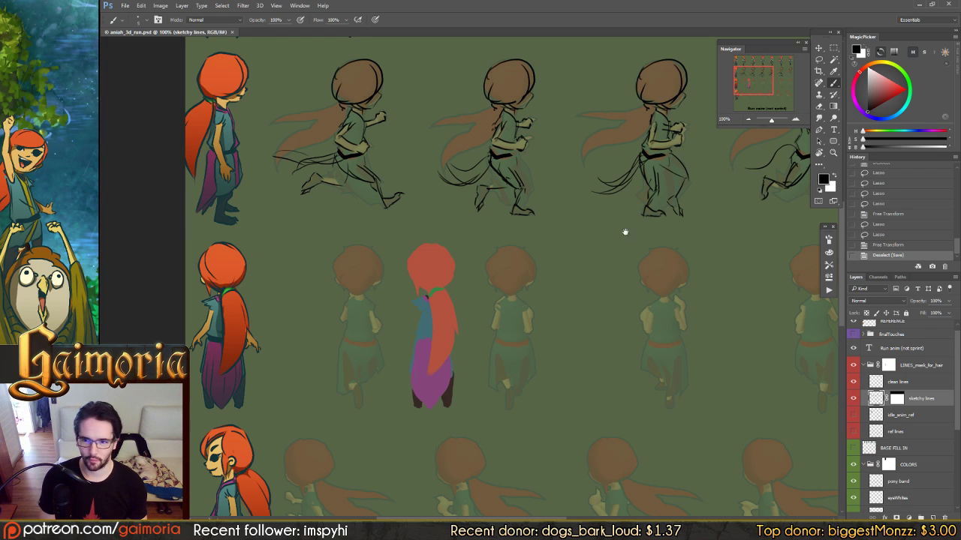
left_click_drag(625, 232, 437, 313)
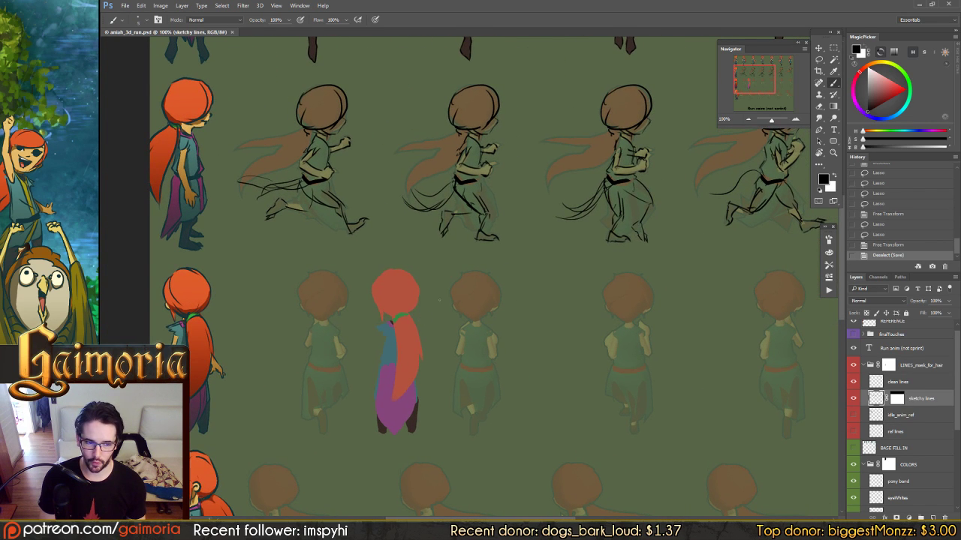
left_click_drag(483, 292, 418, 315)
left_click_drag(380, 319, 337, 318)
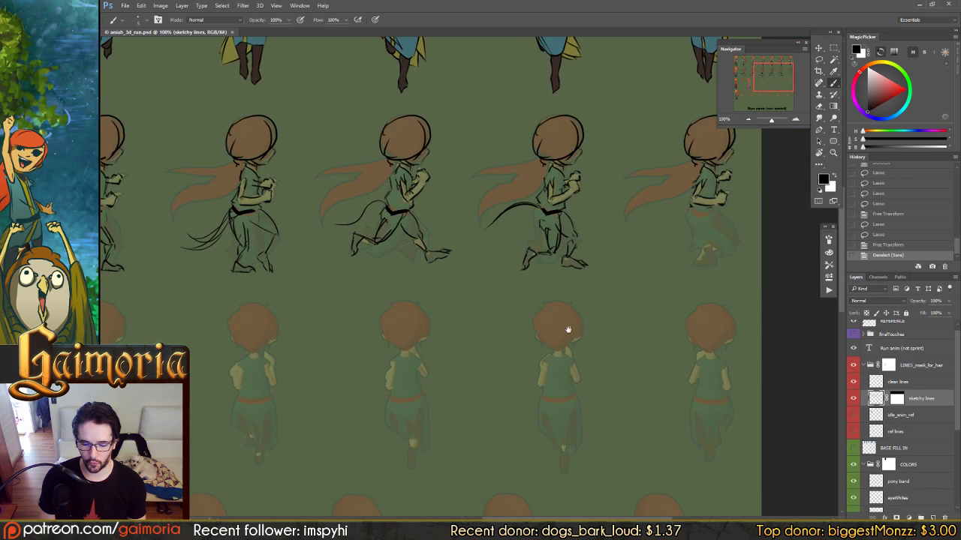
left_click_drag(568, 330, 605, 326)
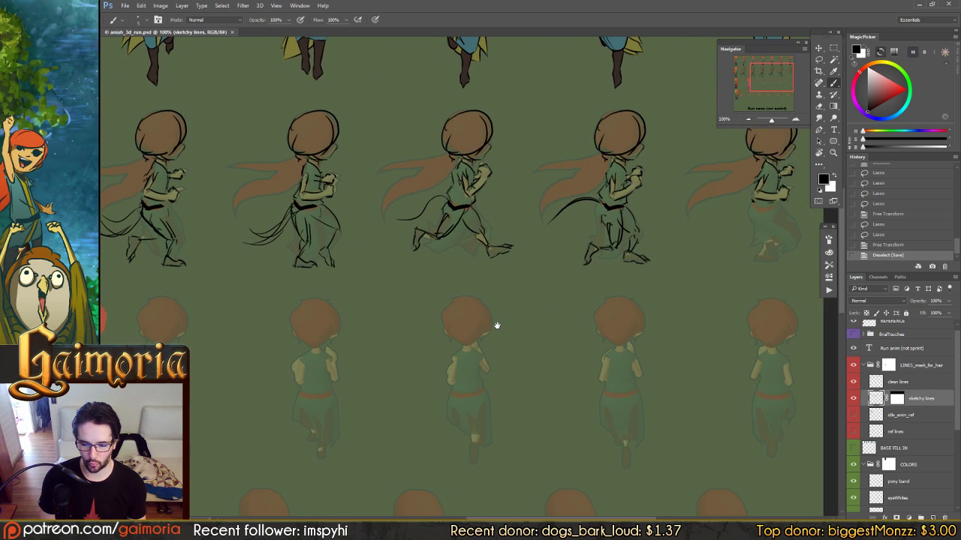
mouse_move(495, 326)
left_mouse_down()
mouse_move(474, 332)
mouse_move(506, 325)
left_mouse_up()
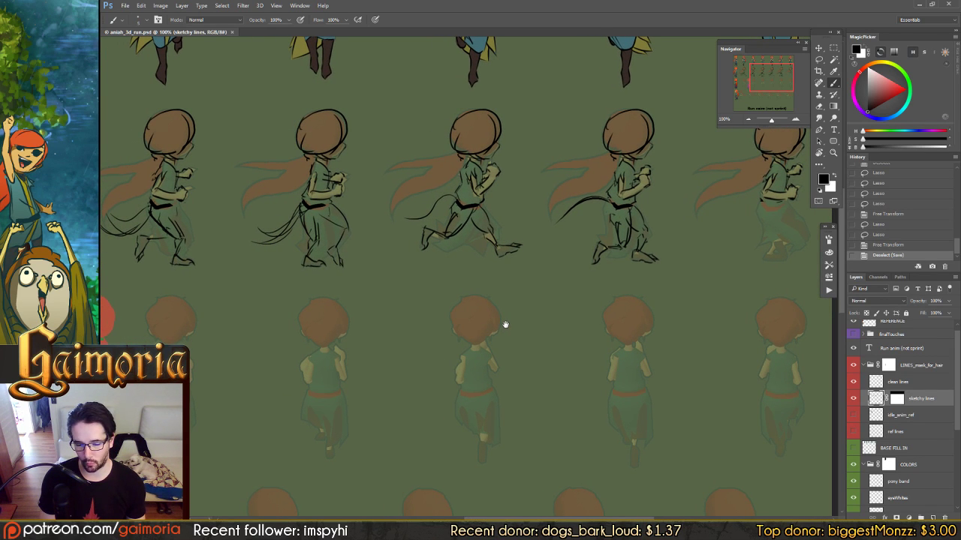
left_click_drag(505, 325, 600, 343)
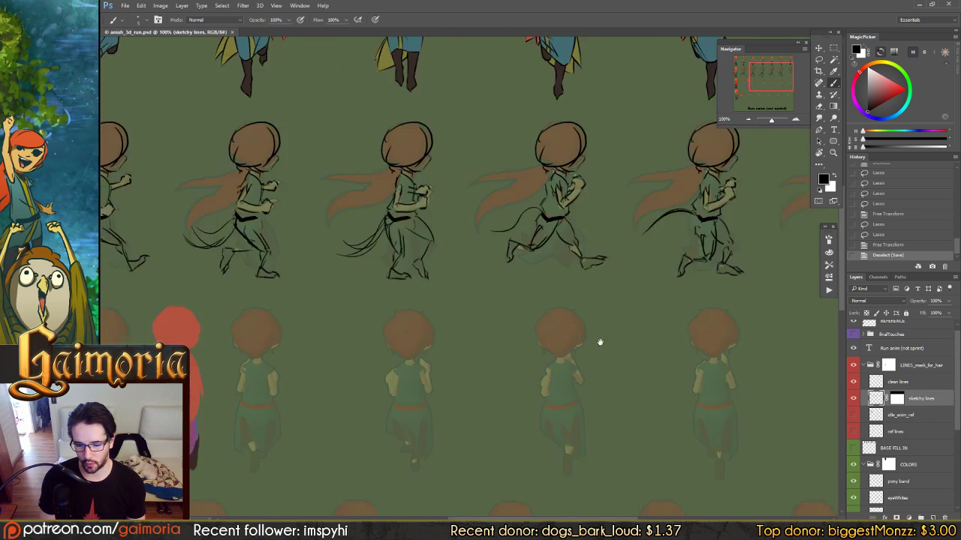
left_click_drag(448, 342, 399, 349)
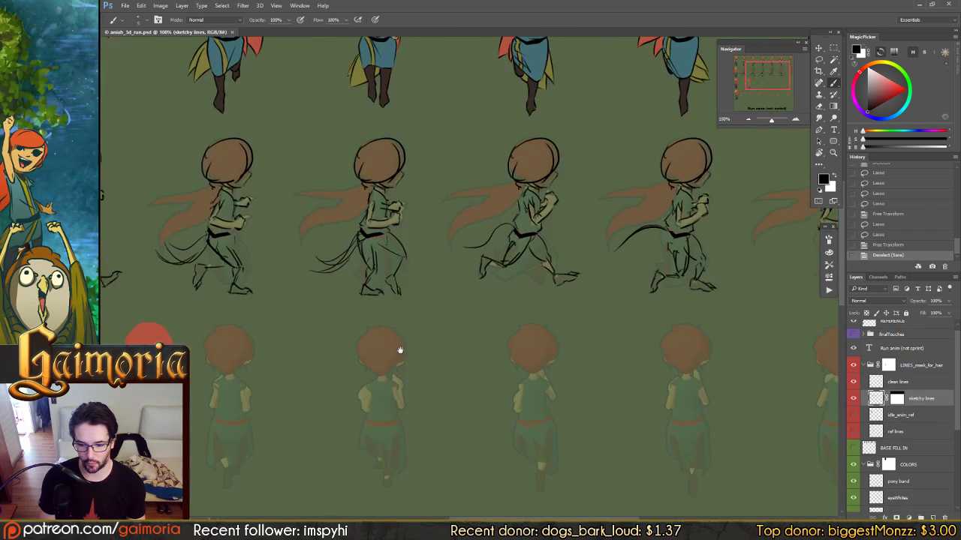
left_click_drag(649, 340, 602, 341)
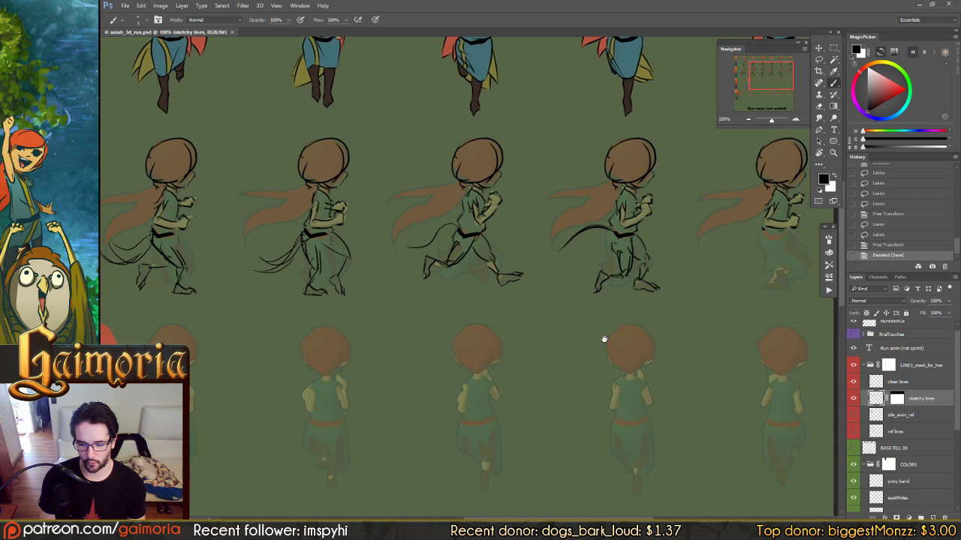
left_click_drag(602, 341, 601, 340)
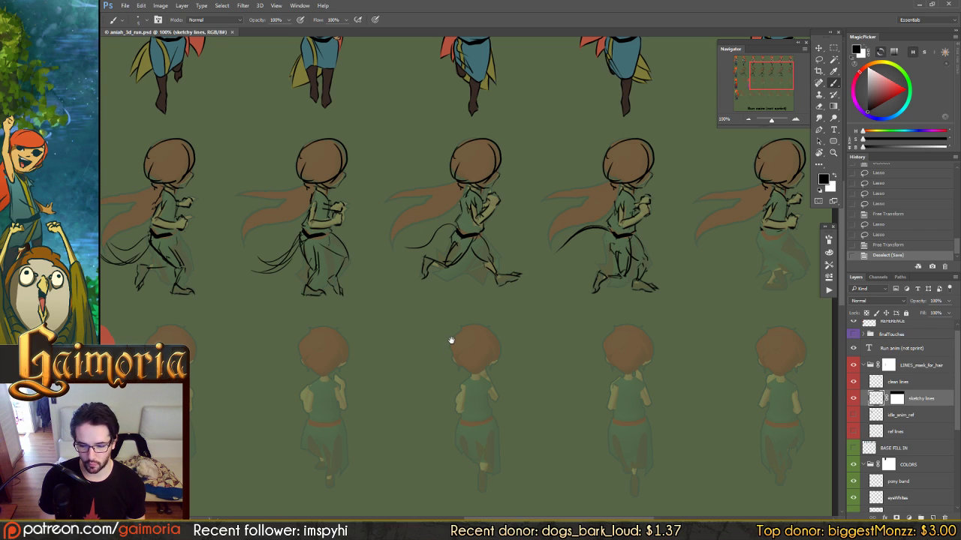
left_click_drag(453, 340, 508, 328)
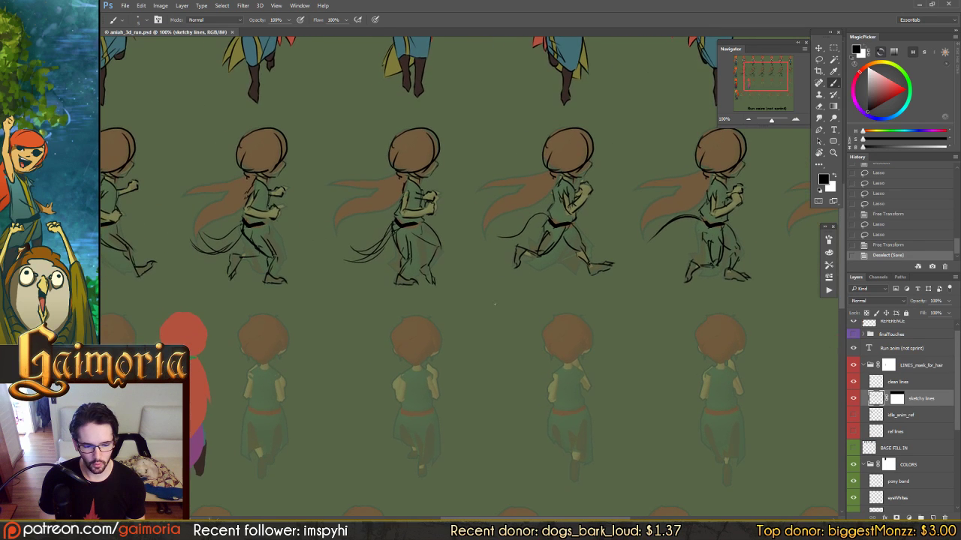
mouse_move(321, 251)
left_mouse_down()
mouse_move(215, 279)
mouse_move(316, 268)
mouse_move(298, 260)
left_mouse_up()
Duplicate the second side-view figure's sketched legs onto the last frame below its torso, deselect and save the document
key("l")
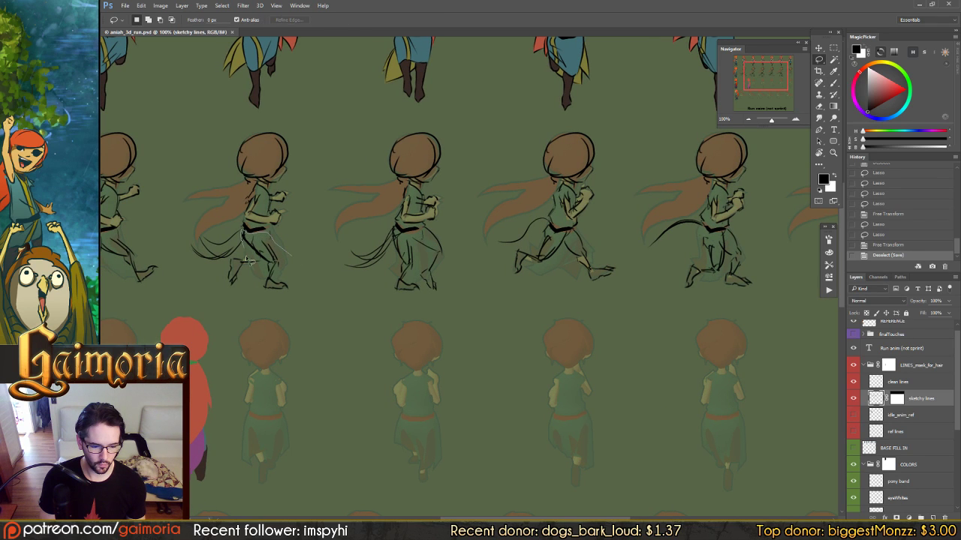
mouse_move(235, 257)
left_mouse_down()
mouse_move(293, 311)
mouse_move(252, 237)
left_mouse_up()
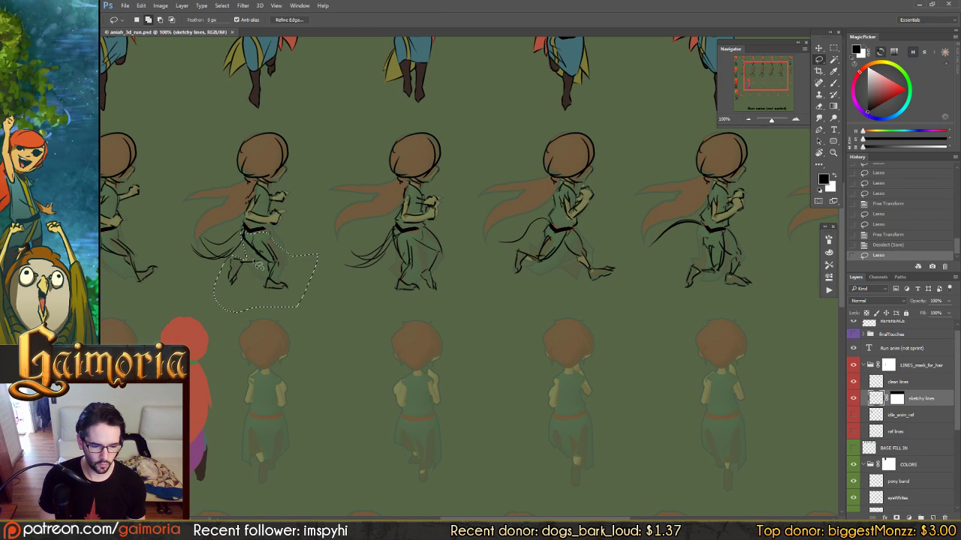
left_click_drag(231, 271, 225, 263)
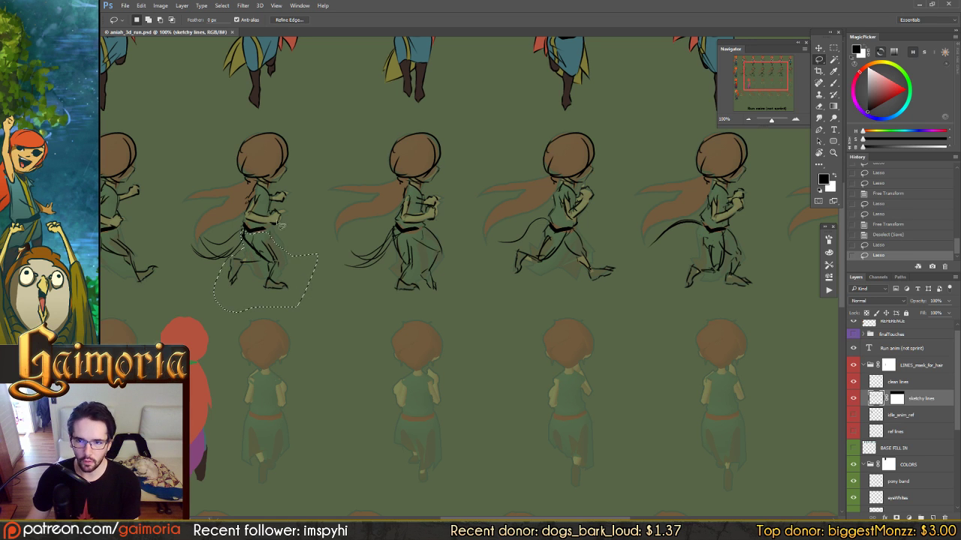
mouse_move(545, 268)
left_mouse_down()
mouse_move(456, 251)
mouse_move(487, 259)
left_mouse_up()
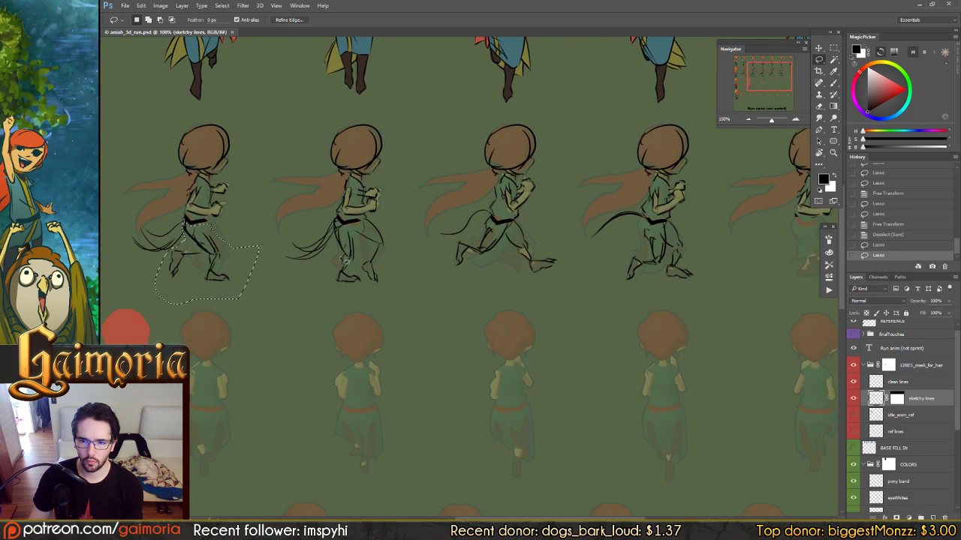
key("v")
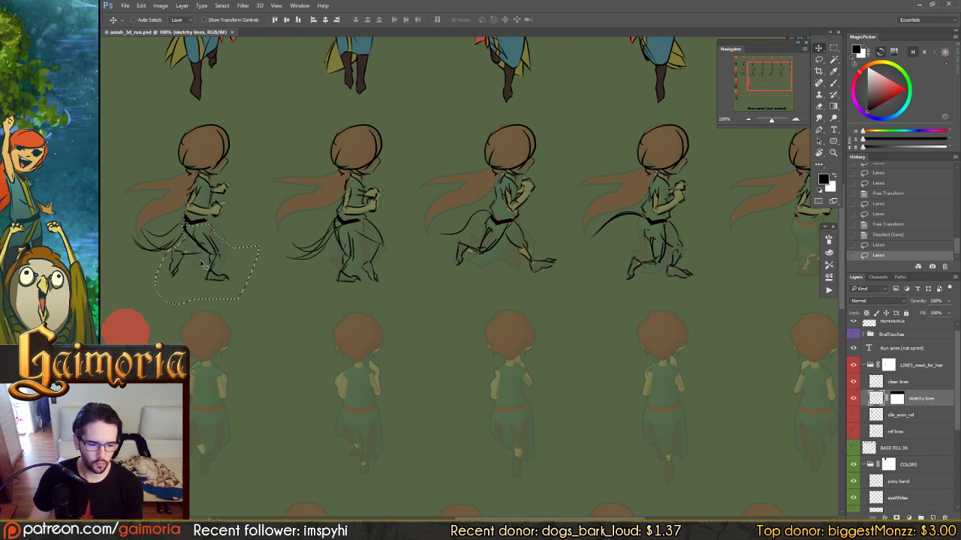
left_click_drag(218, 254, 715, 295)
left_click_drag(514, 296, 276, 282)
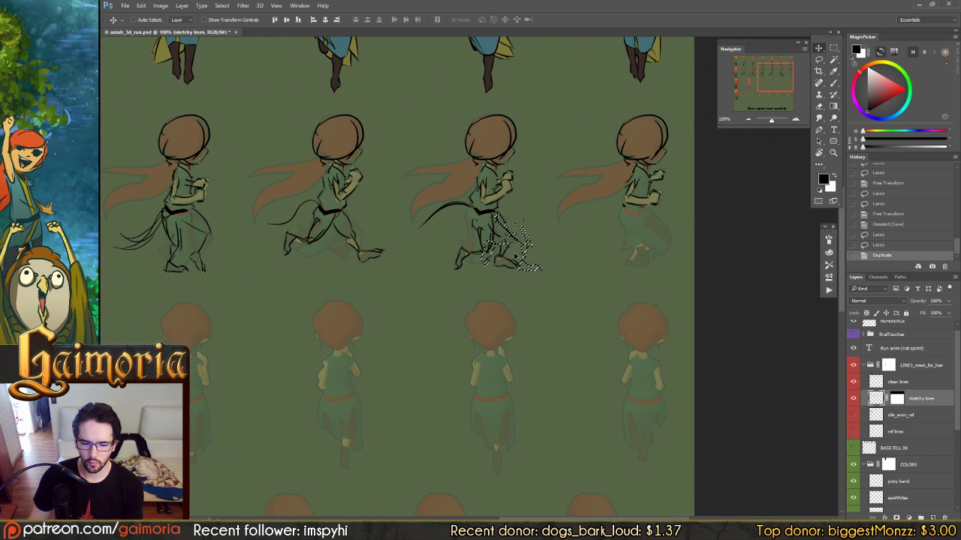
left_click_drag(474, 251, 643, 246)
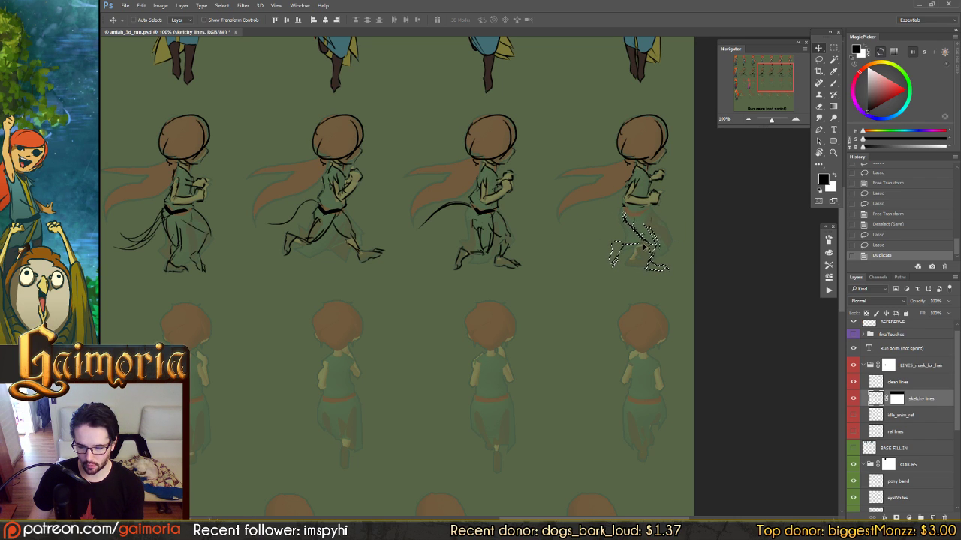
key("ctrl+d")
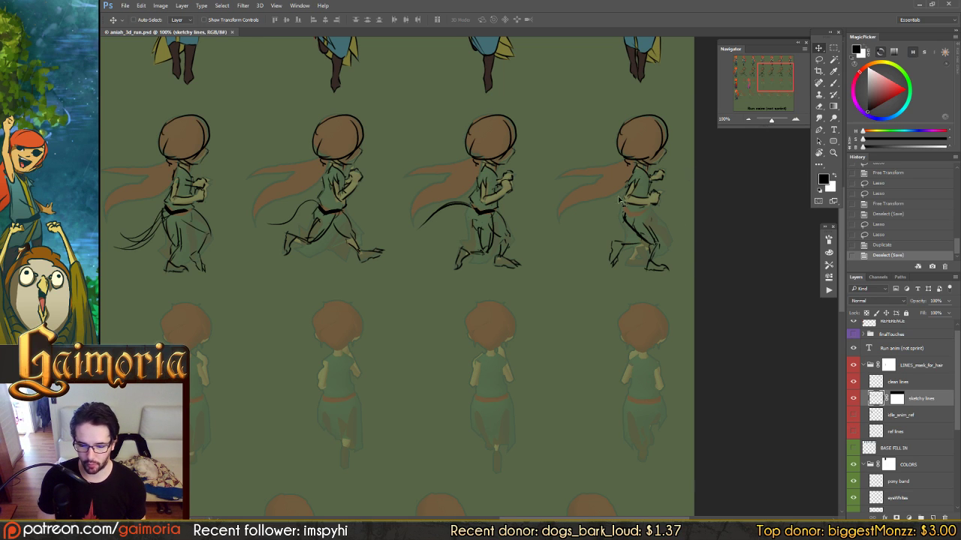
Select the last side-view figure's front leg and rotate it about 17° counter-clockwise to raise the thigh
key("l")
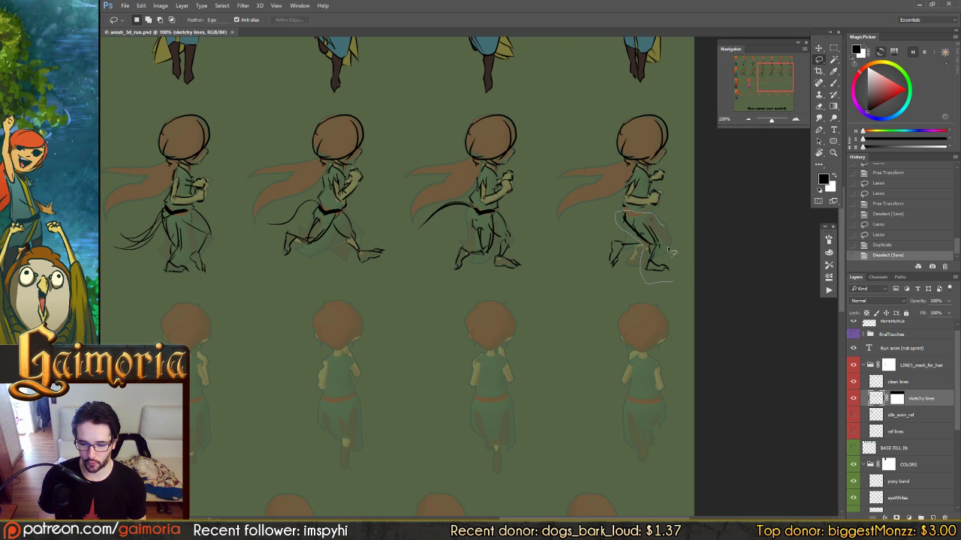
mouse_move(667, 246)
left_mouse_down()
mouse_move(663, 223)
mouse_move(635, 223)
left_mouse_up()
key("ctrl+t")
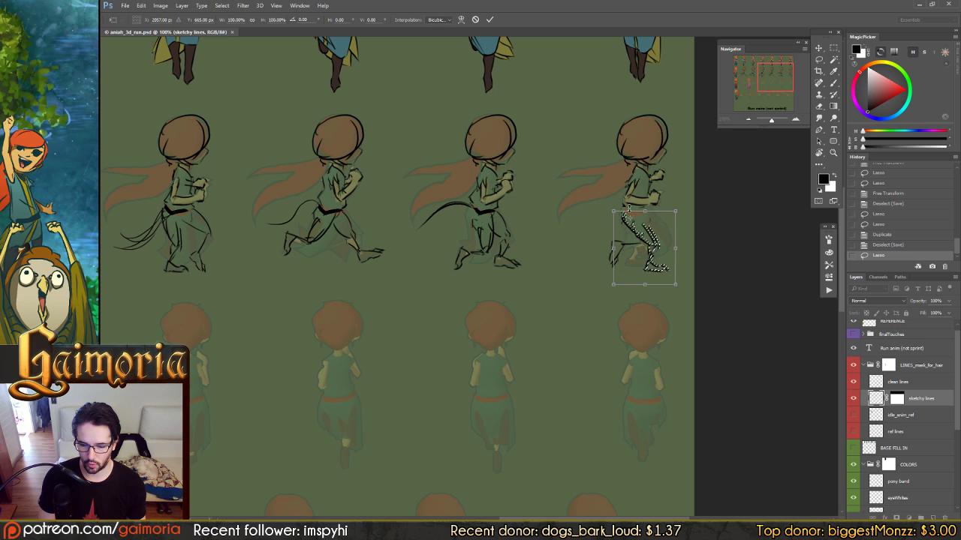
mouse_move(565, 171)
left_mouse_down()
mouse_move(570, 165)
mouse_move(548, 193)
mouse_move(557, 187)
left_mouse_up()
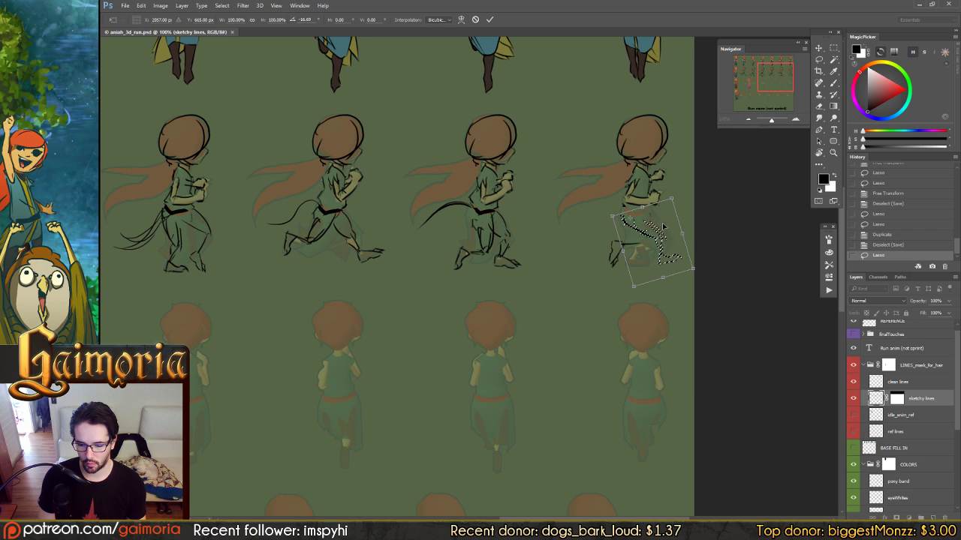
left_click_drag(659, 224, 665, 228)
key("Return")
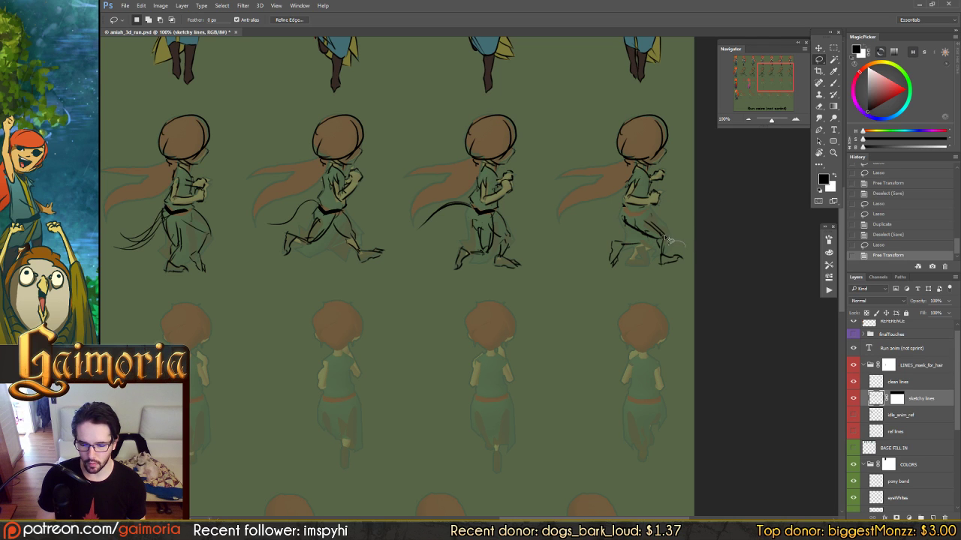
Swing the front leg's shin and foot back beneath the knee, fine-tune the lower part by about 6° and deselect
key("ctrl+t")
mouse_move(691, 256)
left_mouse_down()
mouse_move(694, 229)
mouse_move(718, 242)
mouse_move(678, 241)
mouse_move(694, 257)
left_mouse_up()
key("Return")
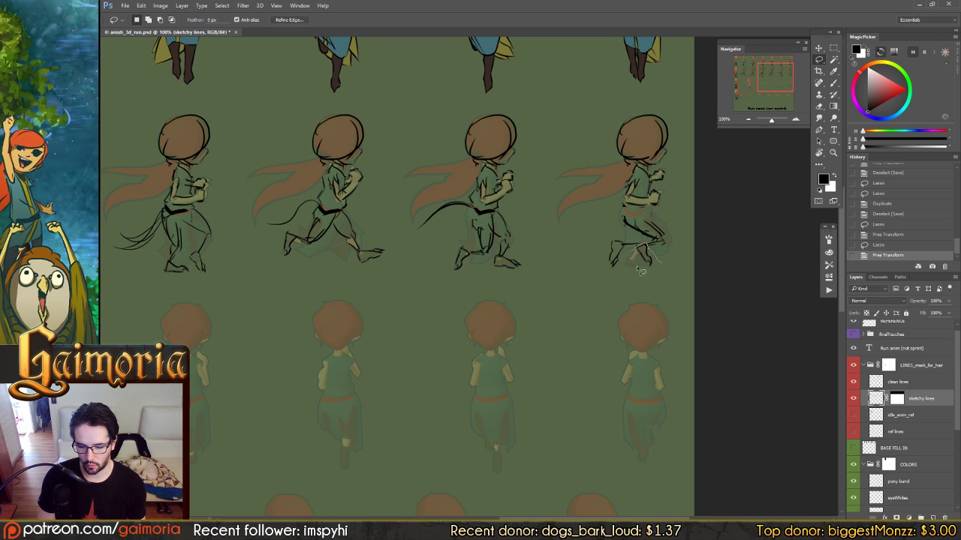
key("ctrl+t")
mouse_move(674, 265)
left_mouse_down()
mouse_move(642, 252)
mouse_move(705, 211)
left_mouse_up()
key("Return")
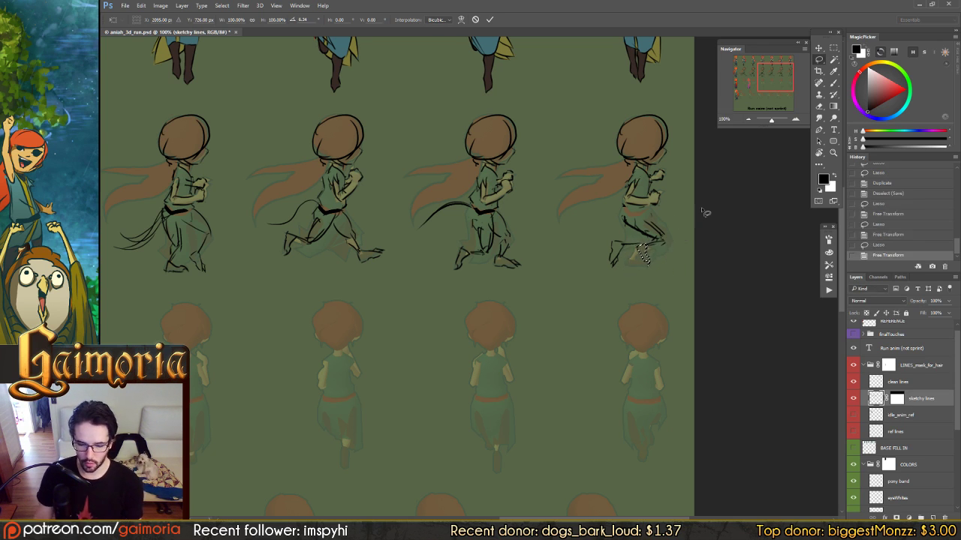
key("ctrl+d")
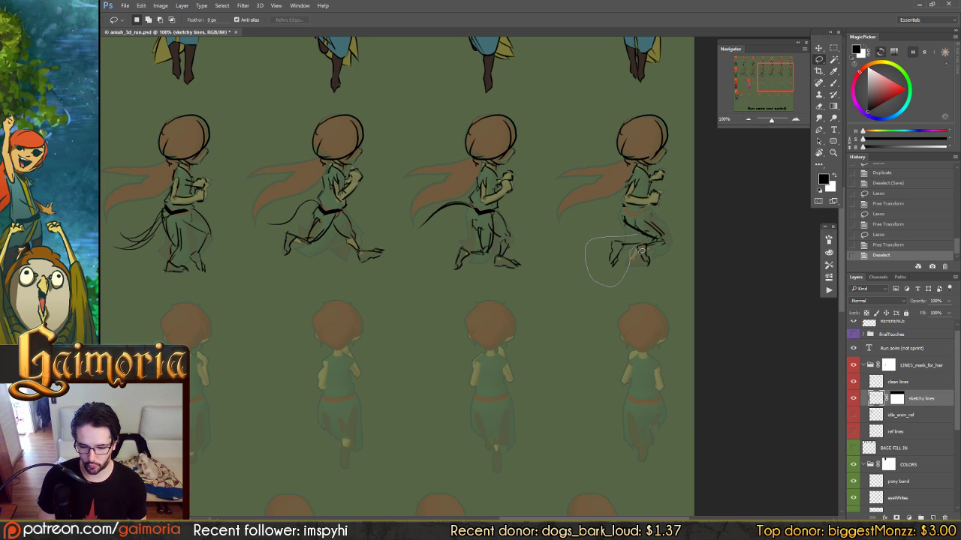
Select the last side-view figure's rear lower leg, rotate it about 55° counter-clockwise and position it beside the front foot
left_click_drag(644, 242, 640, 246)
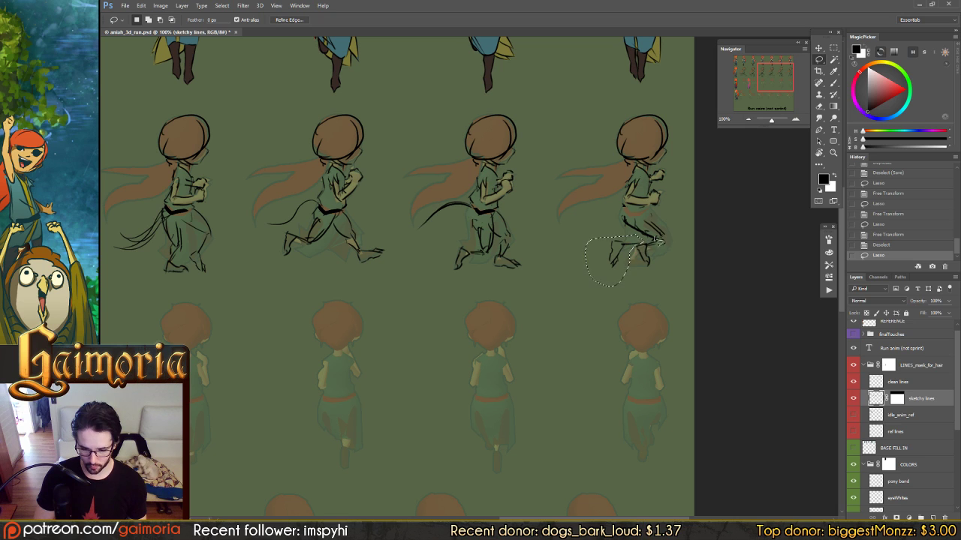
key("ctrl+t")
left_click_drag(572, 169, 604, 218)
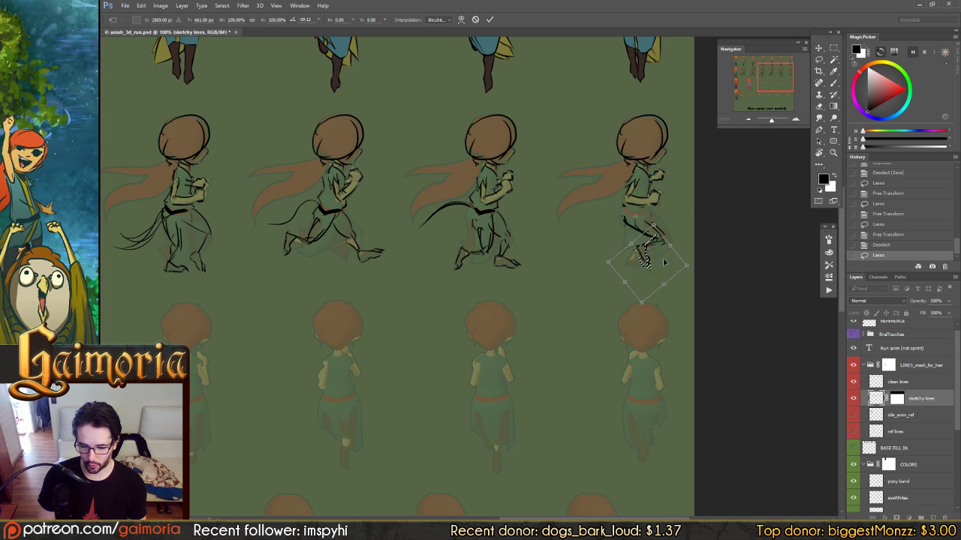
left_click_drag(658, 249, 650, 241)
left_click_drag(589, 174, 590, 203)
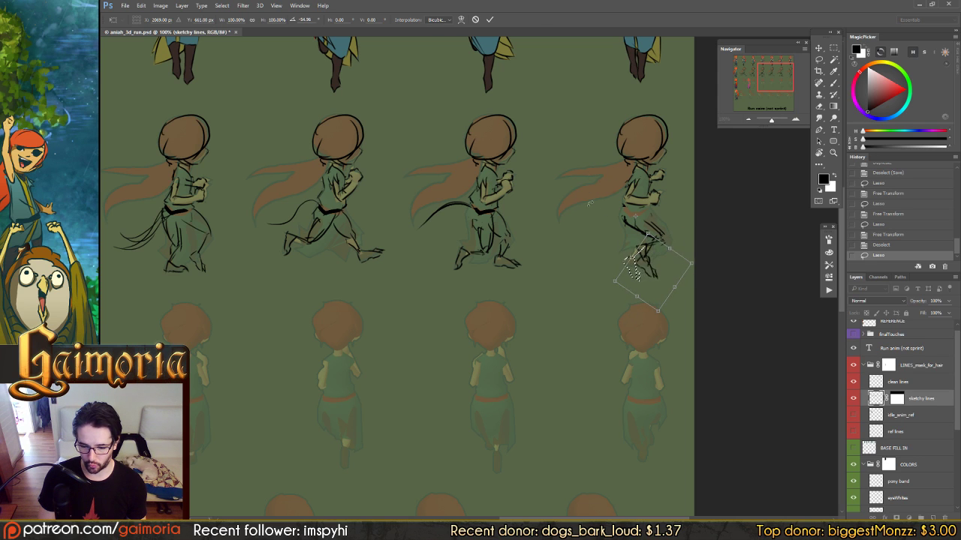
left_click_drag(656, 257, 646, 256)
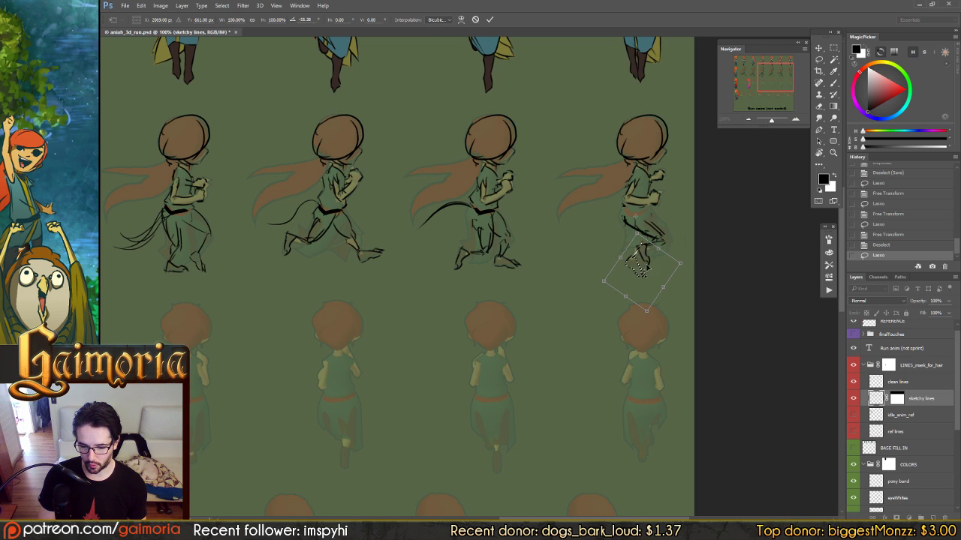
key("Return")
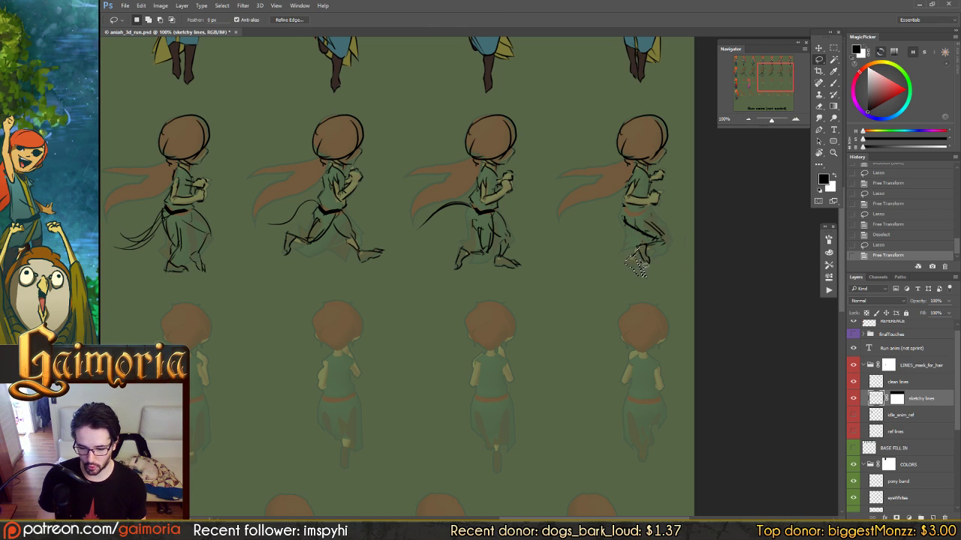
Select the last side-view figure's rear foot, rotate it counter-clockwise so it lies flatter, deselect and save the document
left_click_drag(650, 278, 649, 274)
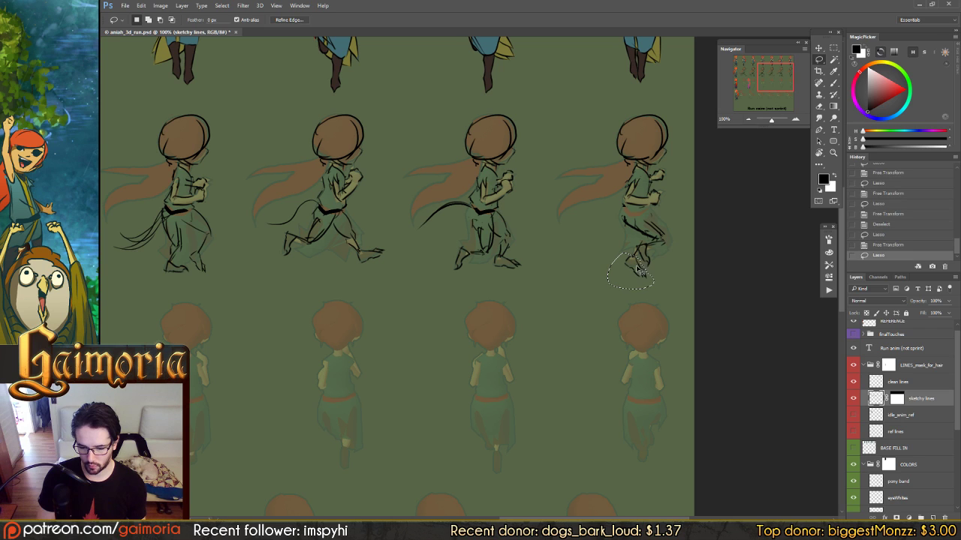
key("ctrl+t")
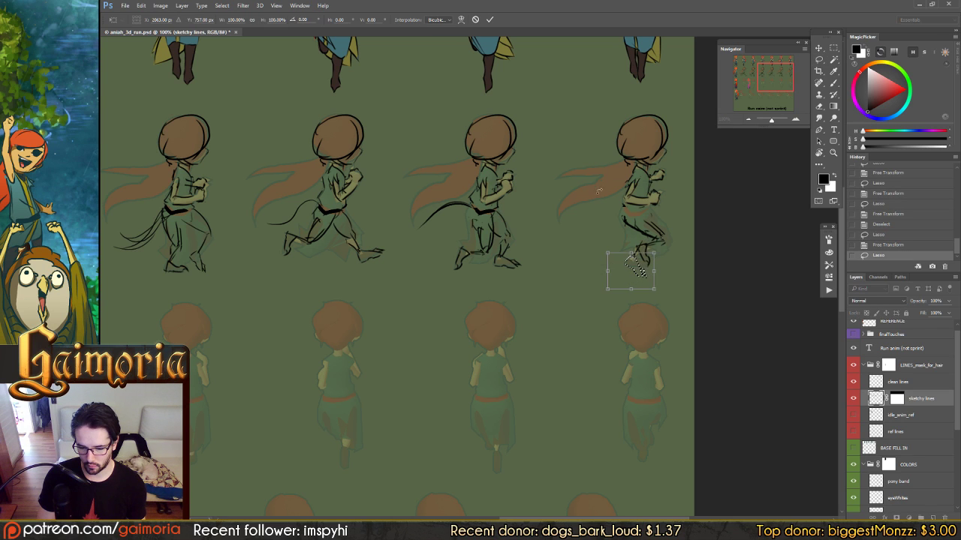
left_click_drag(620, 229, 595, 236)
key("Return")
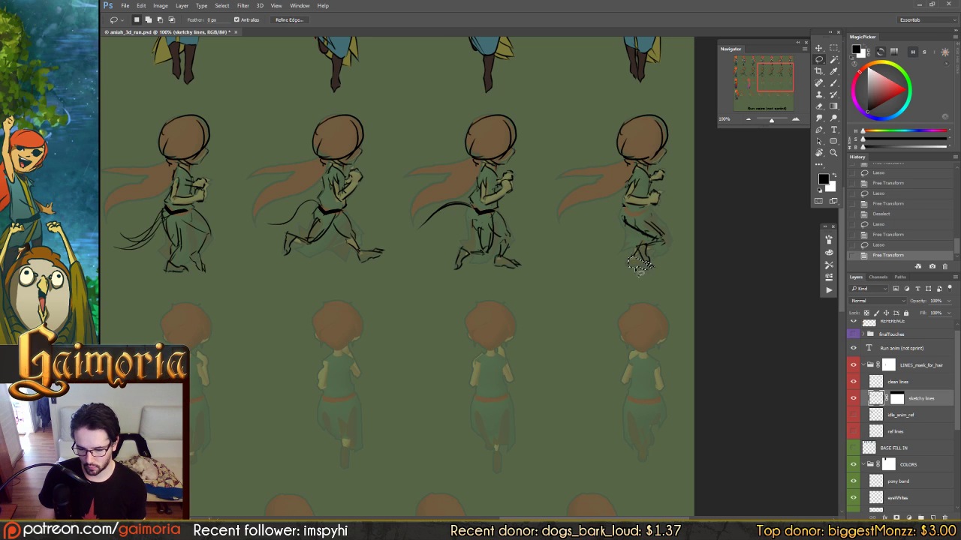
key("ctrl+d")
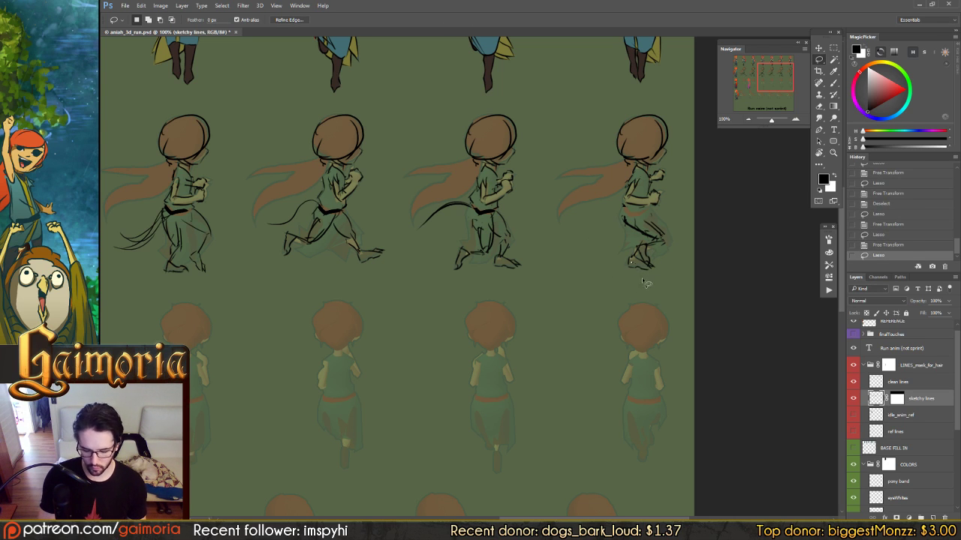
key("b")
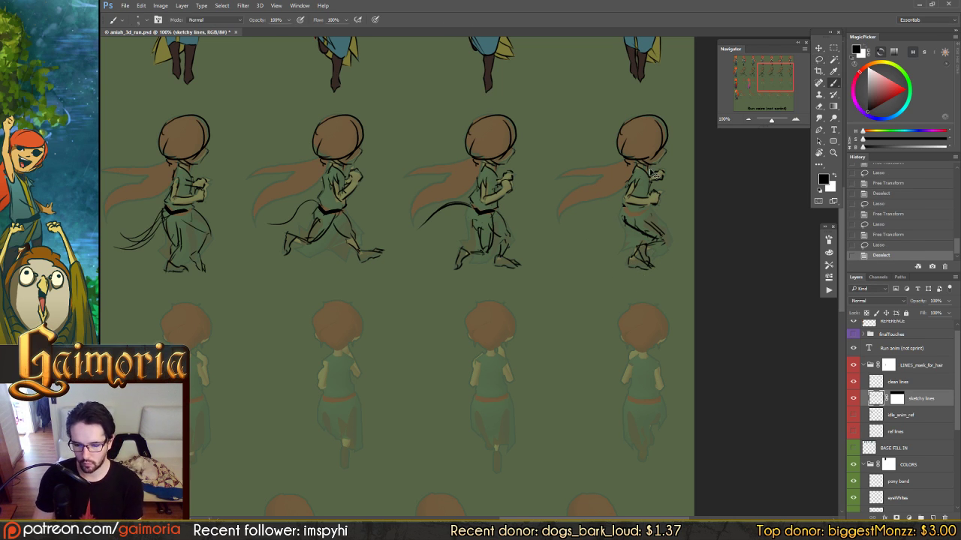
key("ctrl+s")
Replace the last side-view figure's broken thigh and knee lines with smooth continuous brush strokes and save the document
key("e")
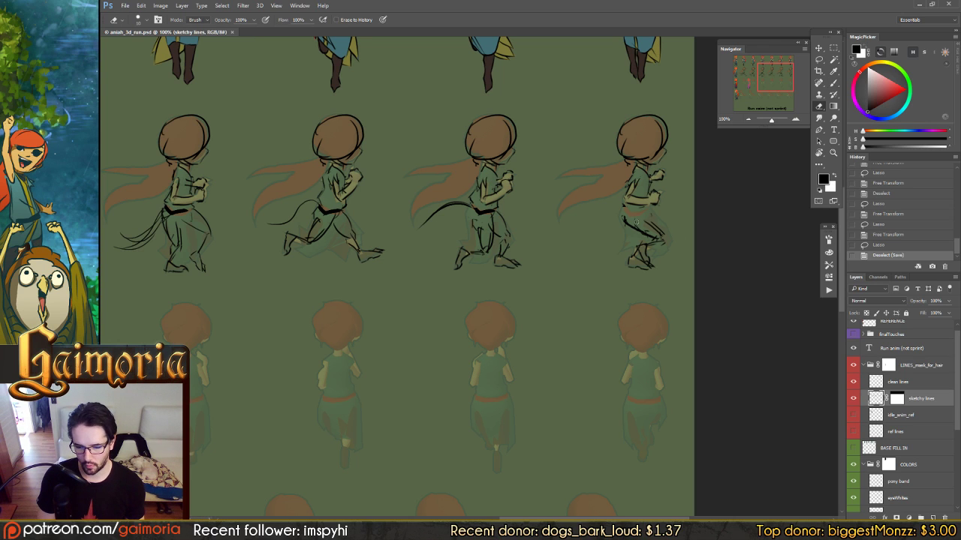
mouse_move(664, 228)
left_mouse_down()
mouse_move(631, 214)
mouse_move(660, 235)
mouse_move(624, 215)
mouse_move(671, 239)
mouse_move(628, 214)
mouse_move(652, 239)
left_mouse_up()
key("b")
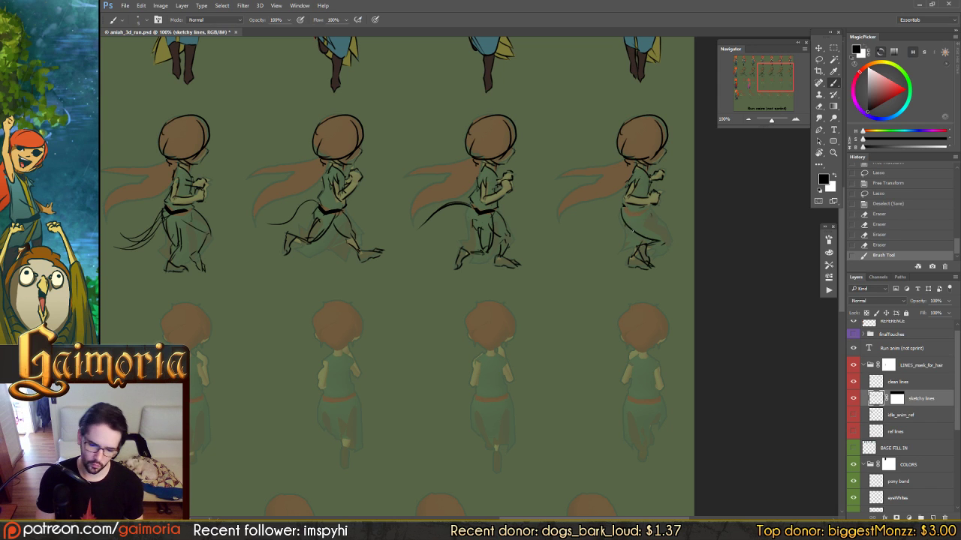
key("ctrl+z")
mouse_move(626, 207)
left_mouse_down()
mouse_move(622, 218)
mouse_move(660, 243)
left_mouse_up()
key("ctrl+z")
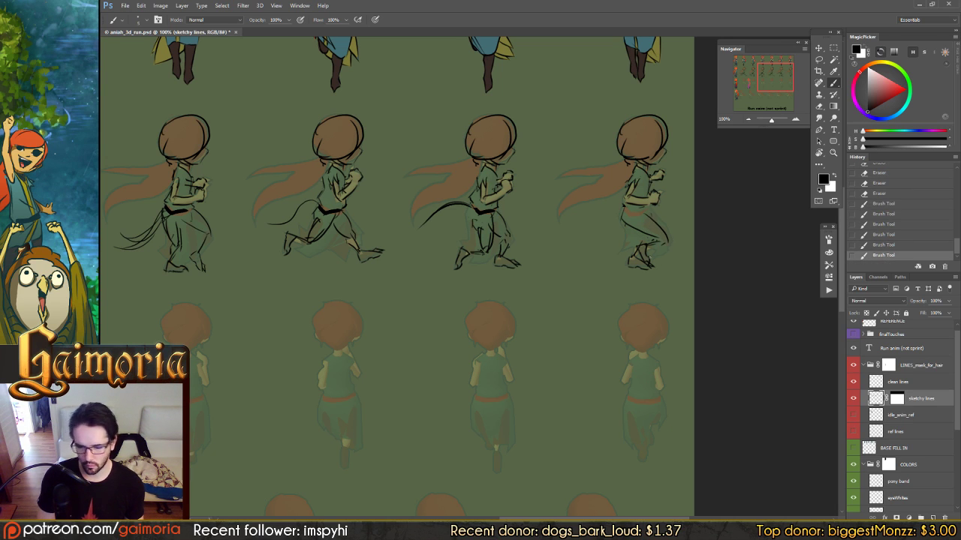
left_click_drag(598, 217, 686, 231)
scroll(686, 231, "right", 5)
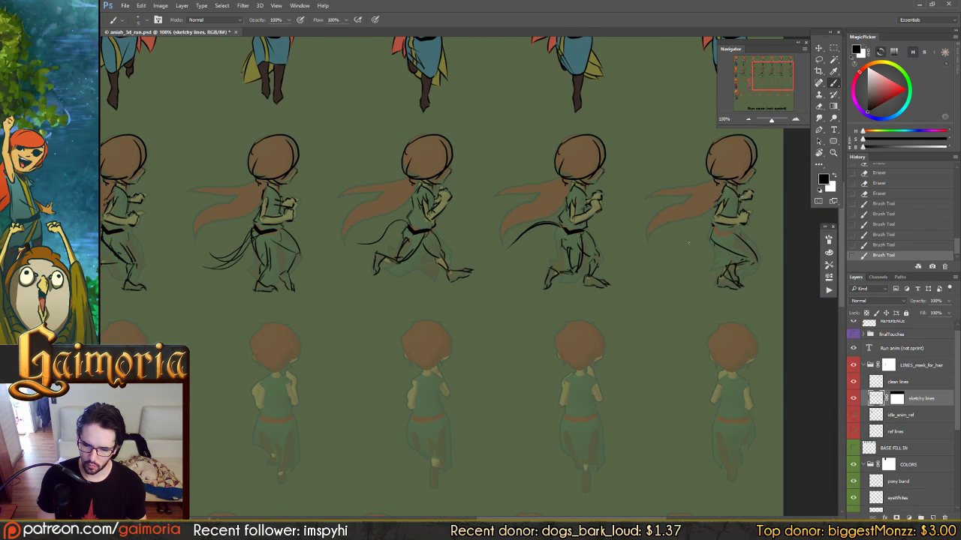
scroll(685, 240, "right", 2)
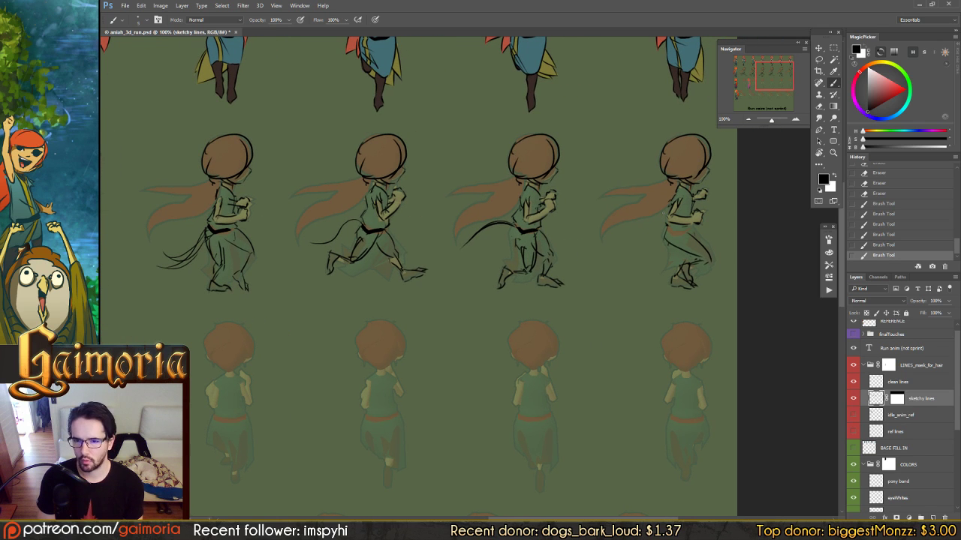
key("ctrl+s")
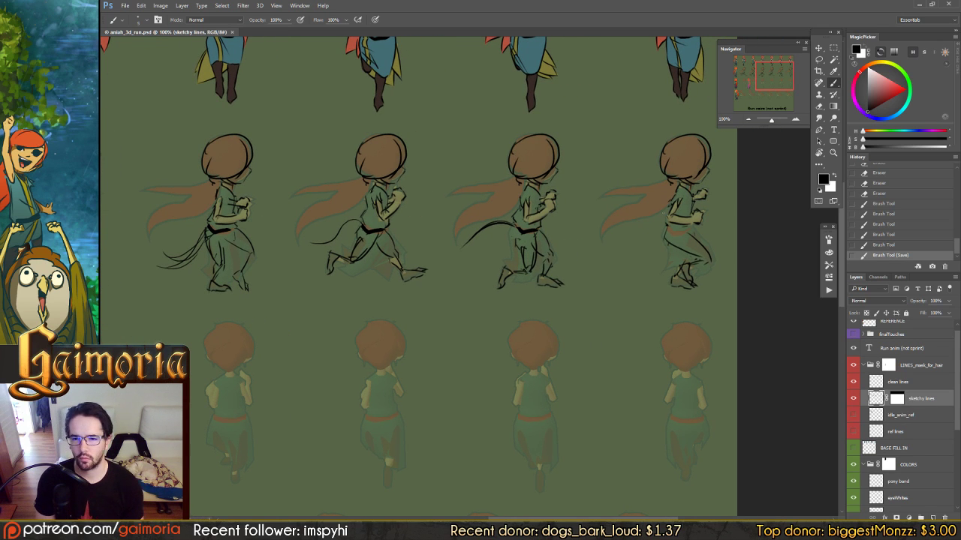
left_click_drag(683, 218, 650, 207)
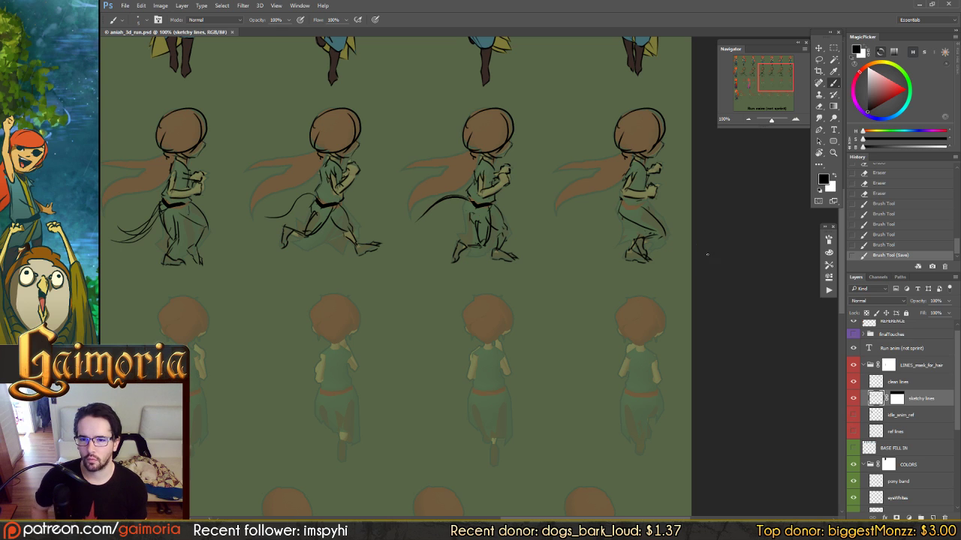
left_click_drag(745, 240, 743, 258)
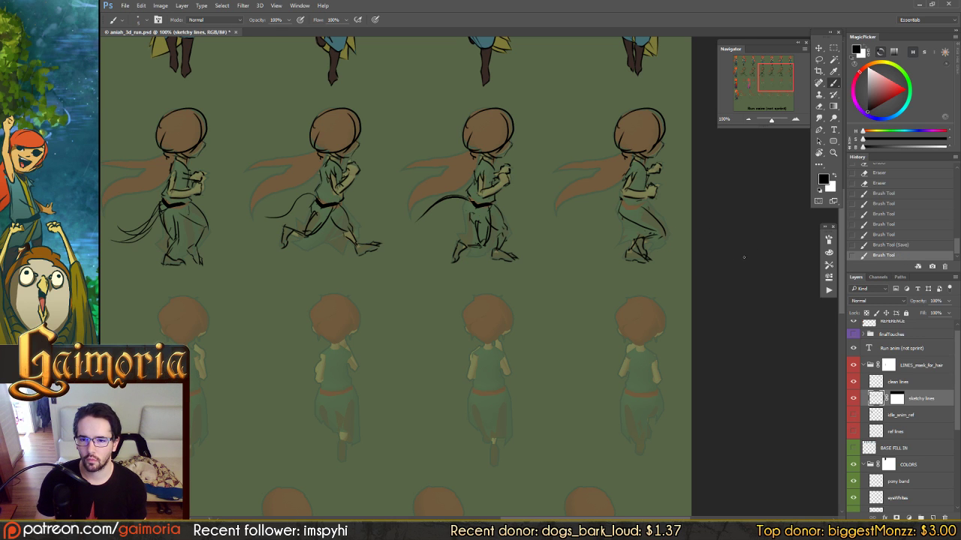
mouse_move(585, 225)
left_mouse_down()
mouse_move(553, 230)
mouse_move(548, 220)
mouse_move(583, 205)
mouse_move(559, 208)
mouse_move(584, 220)
left_mouse_up()
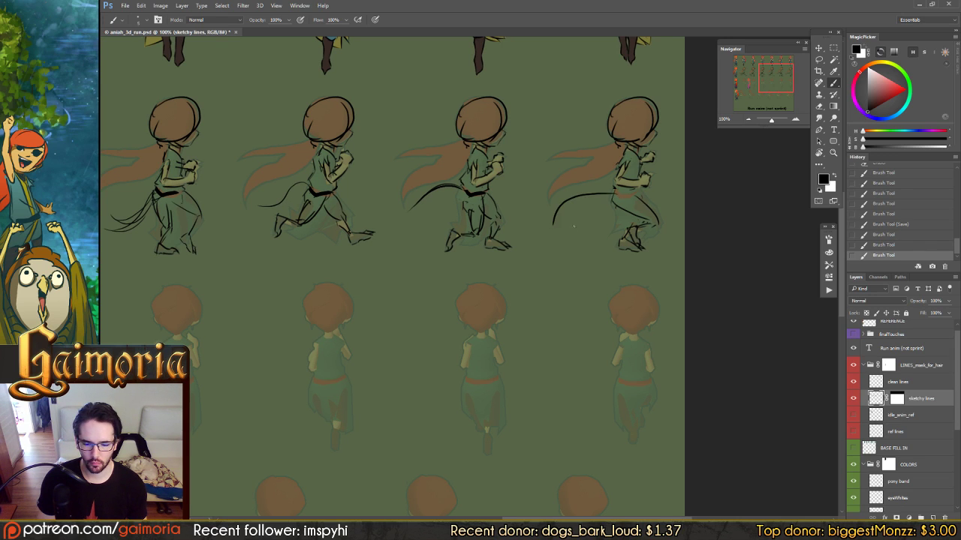
key("ctrl+z")
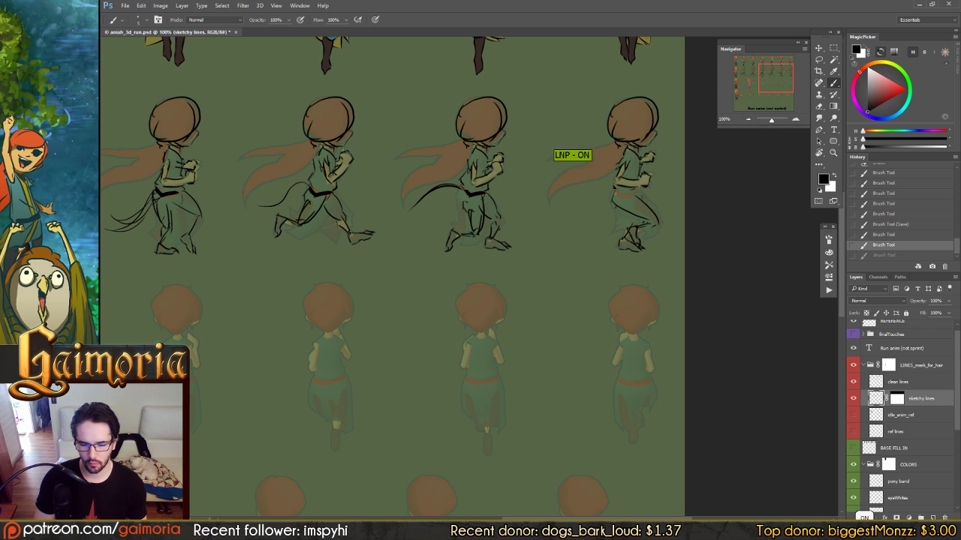
left_click_drag(559, 212, 726, 219)
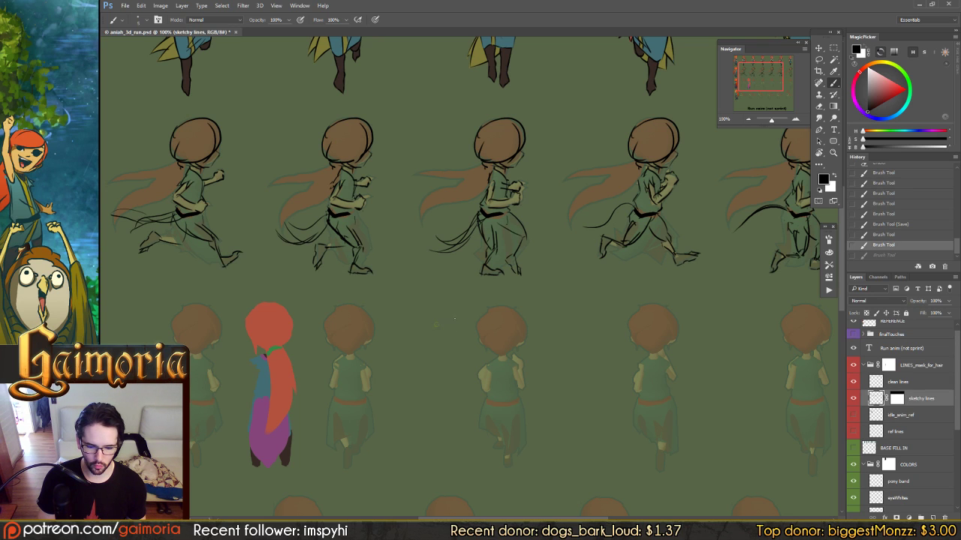
left_click_drag(435, 325, 525, 330)
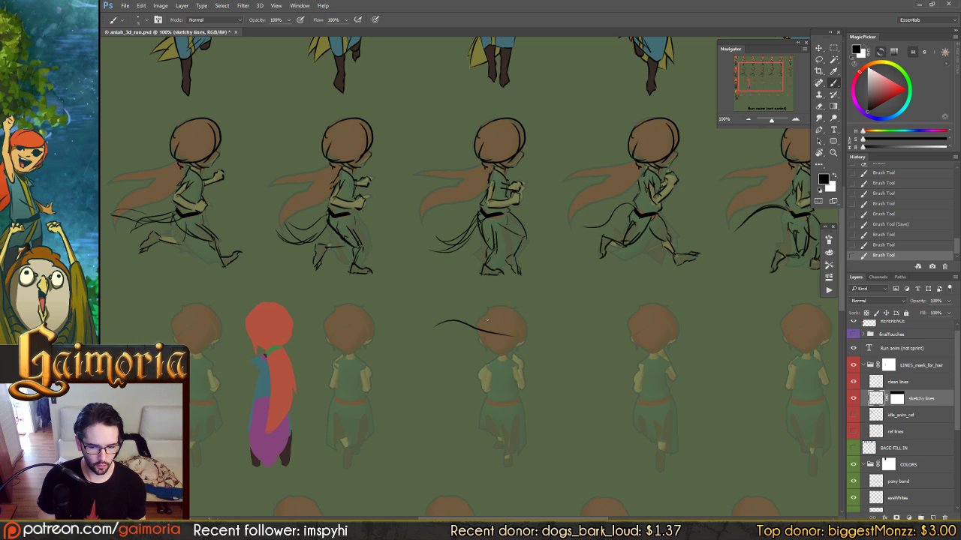
key("ctrl+z")
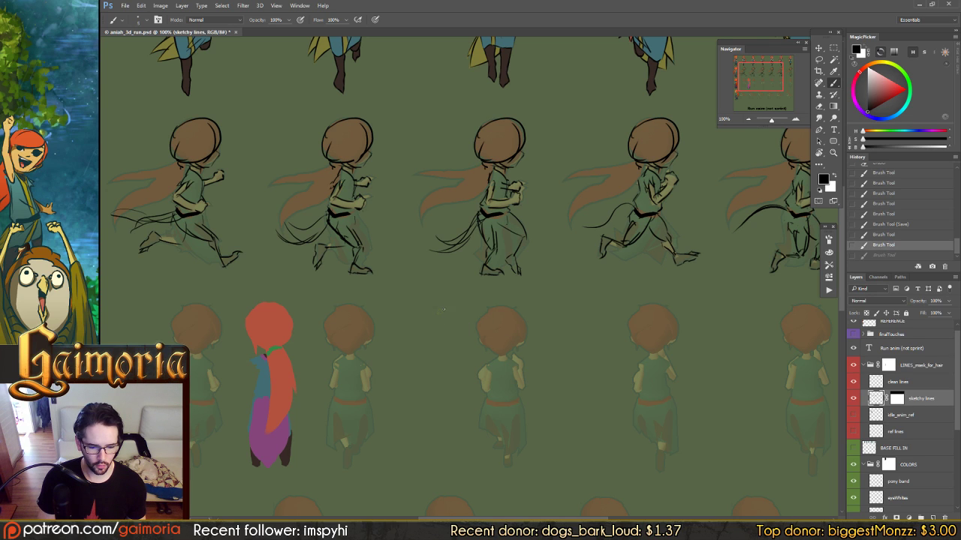
left_click_drag(443, 309, 501, 325)
key("ctrl+z")
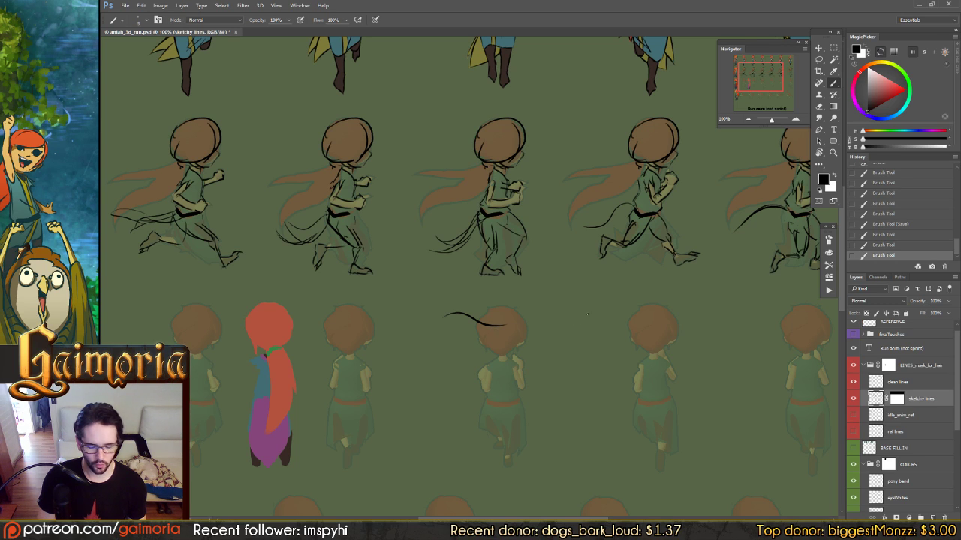
key("ctrl+z")
scroll(541, 307, "right", 6)
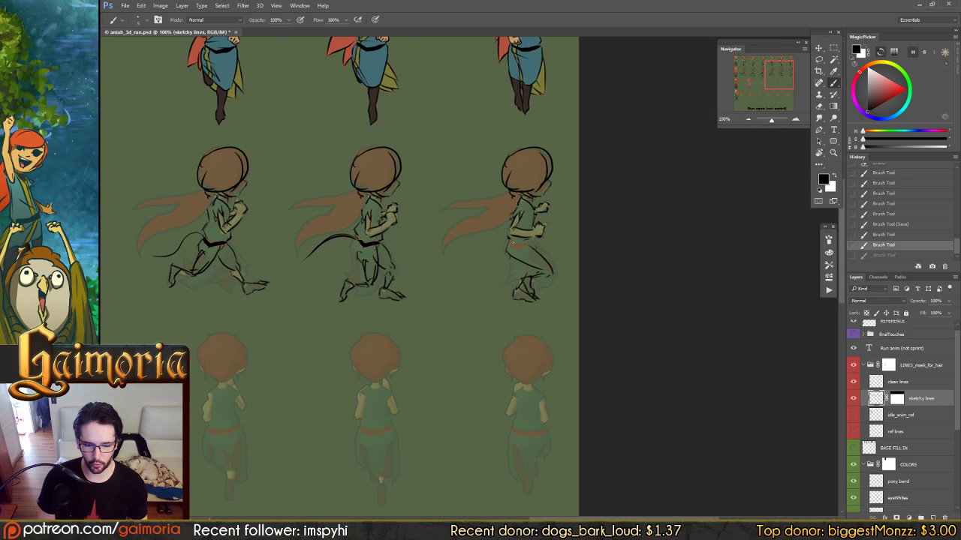
scroll(435, 248, "left", 8)
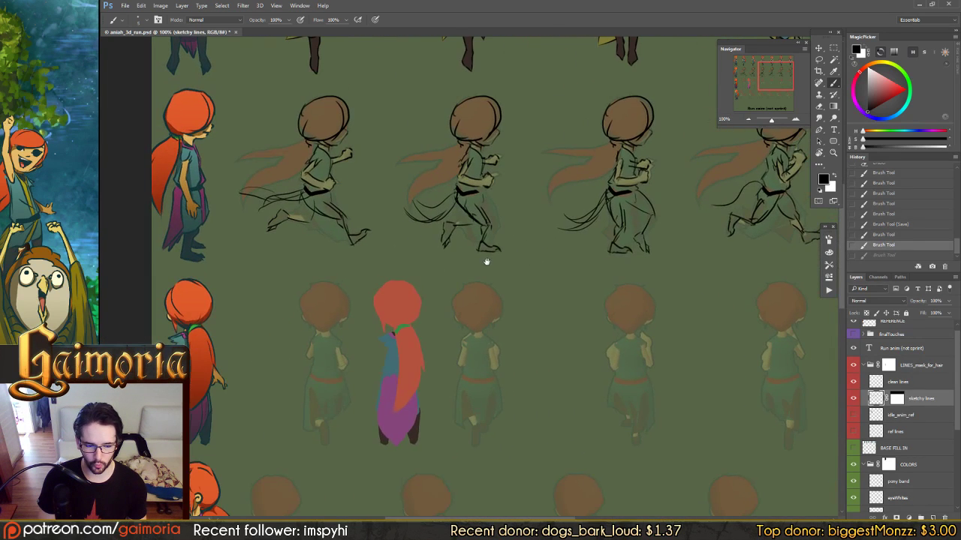
left_click_drag(242, 257, 304, 267)
key("ctrl+z")
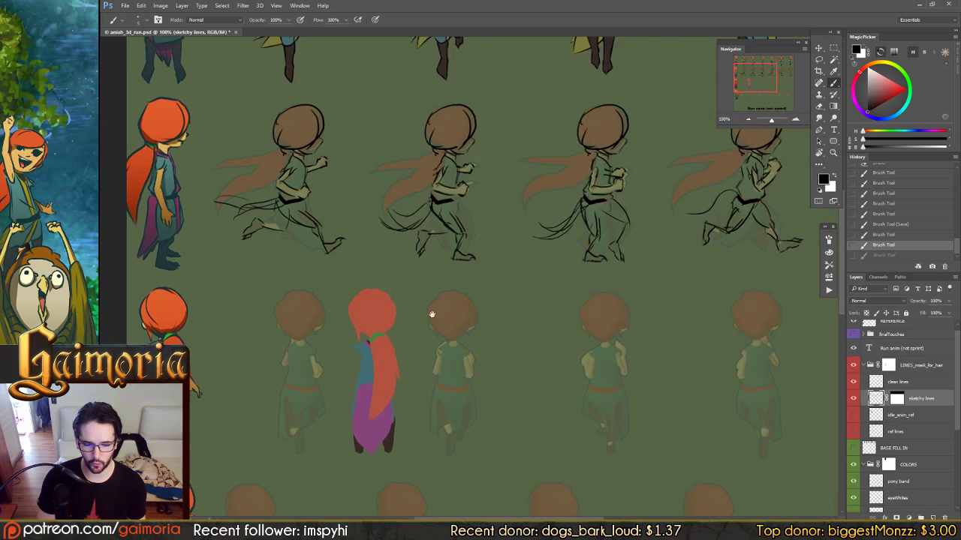
Sketch the trailing cloth as a curved double line from the waist of the last side-view runner on the sketchy lines layer
scroll(431, 315, "up", 3)
scroll(526, 280, "right", 5)
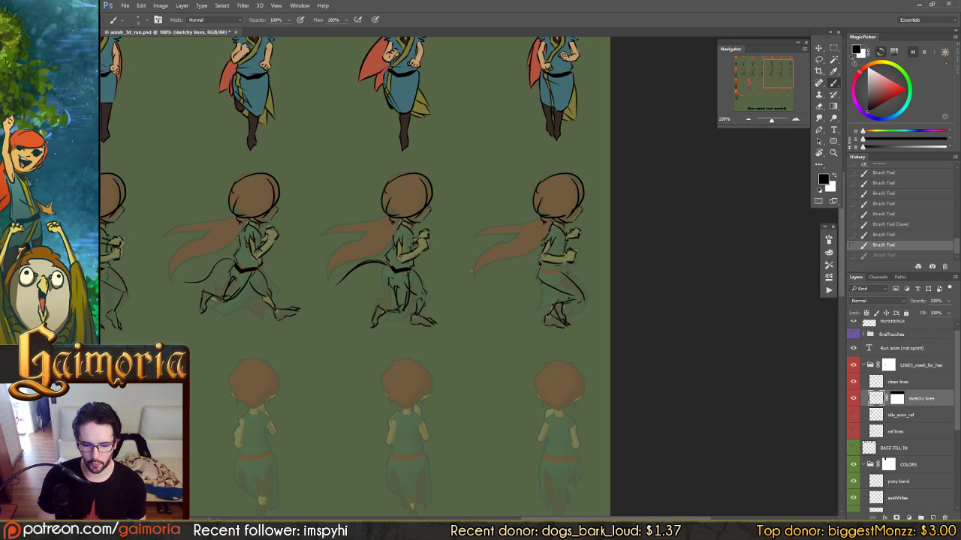
mouse_move(474, 271)
left_mouse_down()
mouse_move(532, 275)
mouse_move(483, 279)
left_mouse_up()
key("ctrl+z")
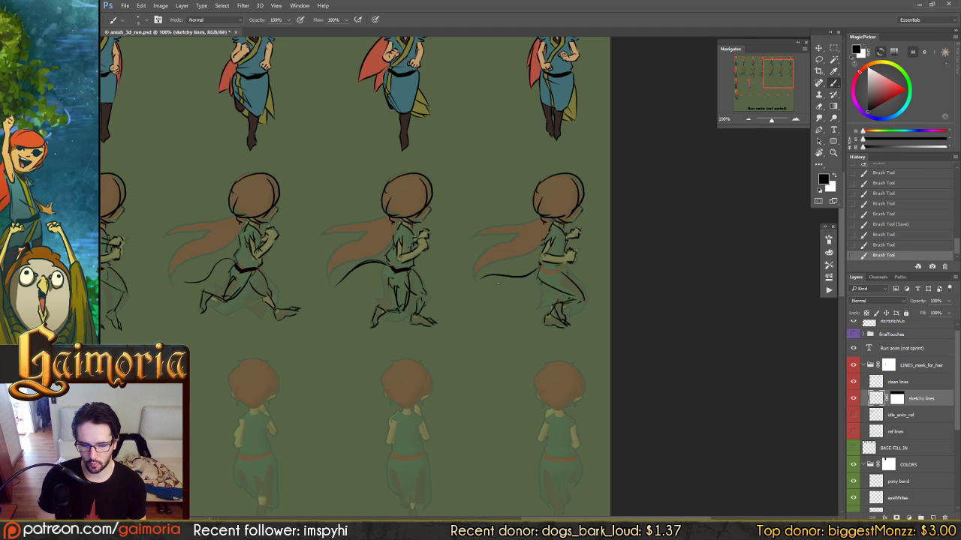
key("ctrl+z")
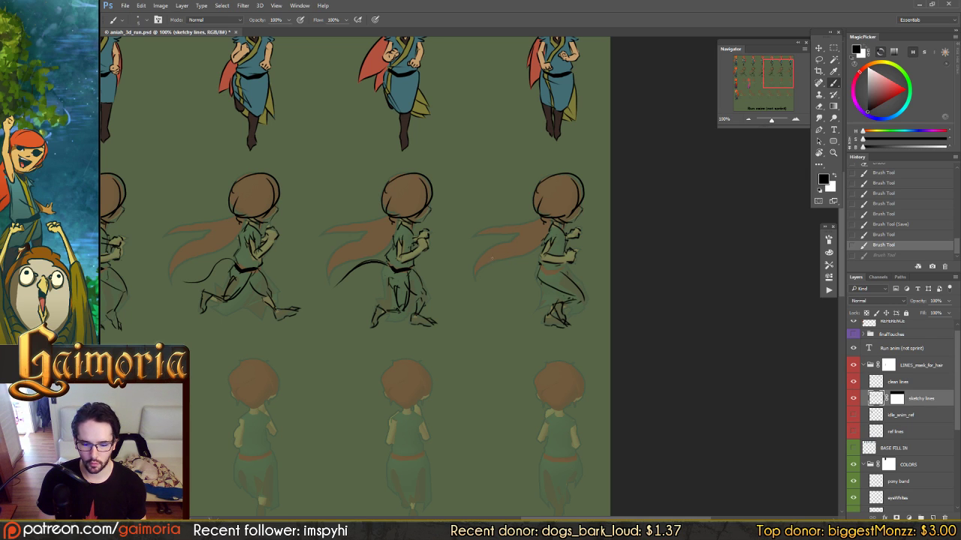
left_click_drag(473, 283, 537, 270)
key("ctrl+z")
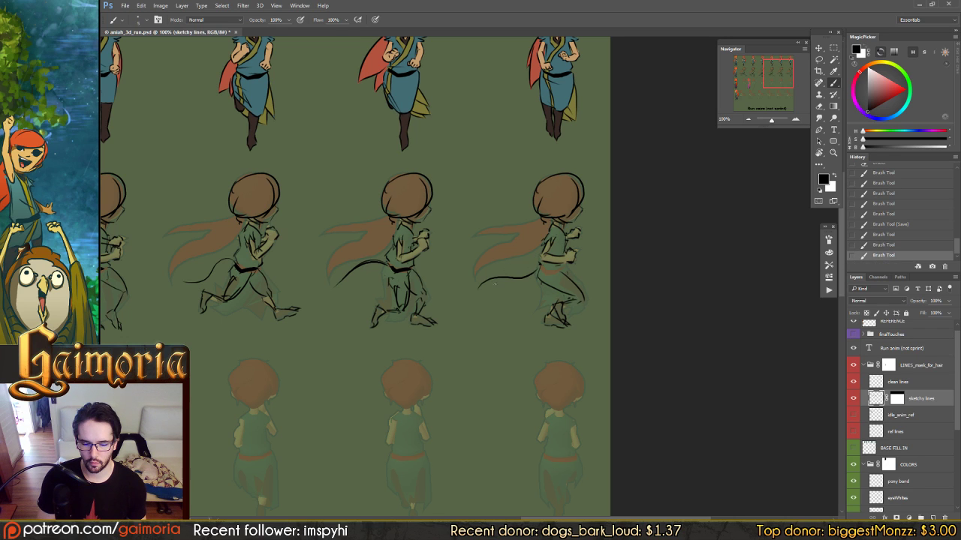
key("ctrl+z")
left_click_drag(477, 285, 537, 269)
key("ctrl+z")
key("ctrl+z")
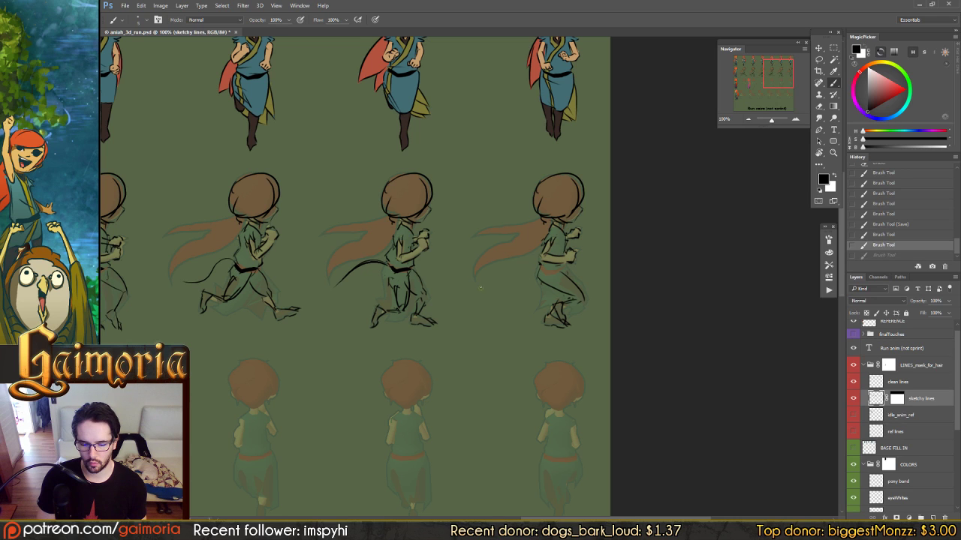
left_click_drag(481, 286, 537, 272)
key("ctrl+z")
key("ctrl+z")
key("ctrl+z")
key("ctrl+z")
key("ctrl+z")
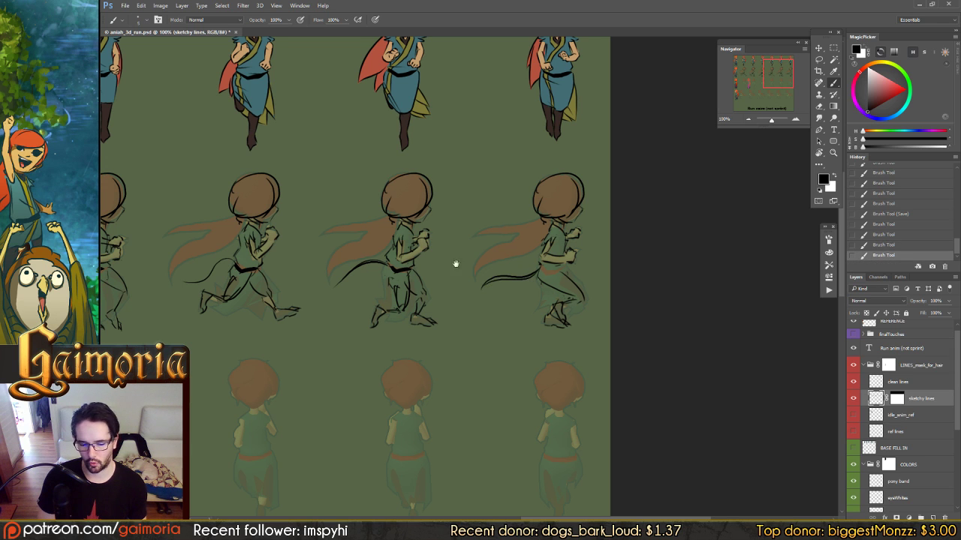
Sketch a second curve on the trailing cloth of the fourth side-view runner and save the document
mouse_move(455, 262)
left_mouse_down()
mouse_move(622, 243)
mouse_move(631, 252)
left_mouse_up()
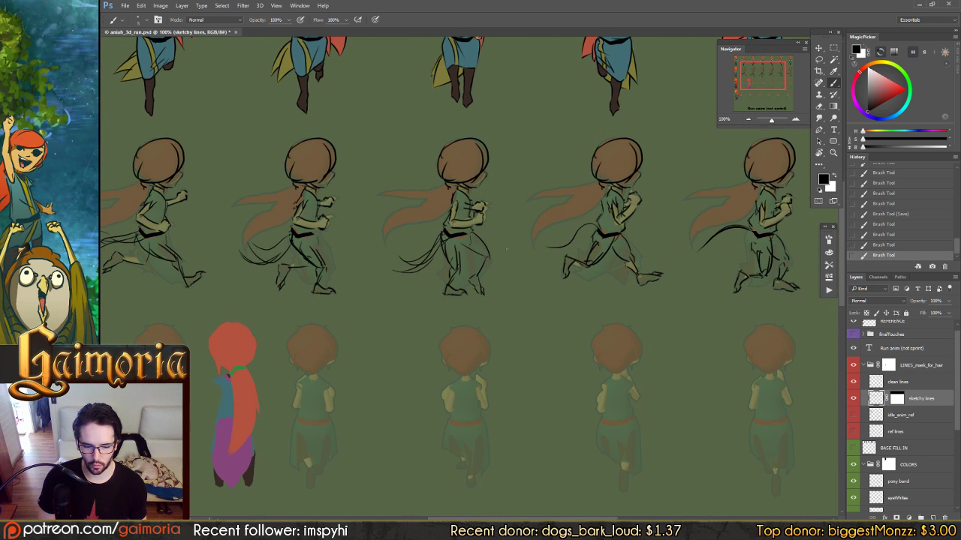
left_click_drag(533, 251, 596, 224)
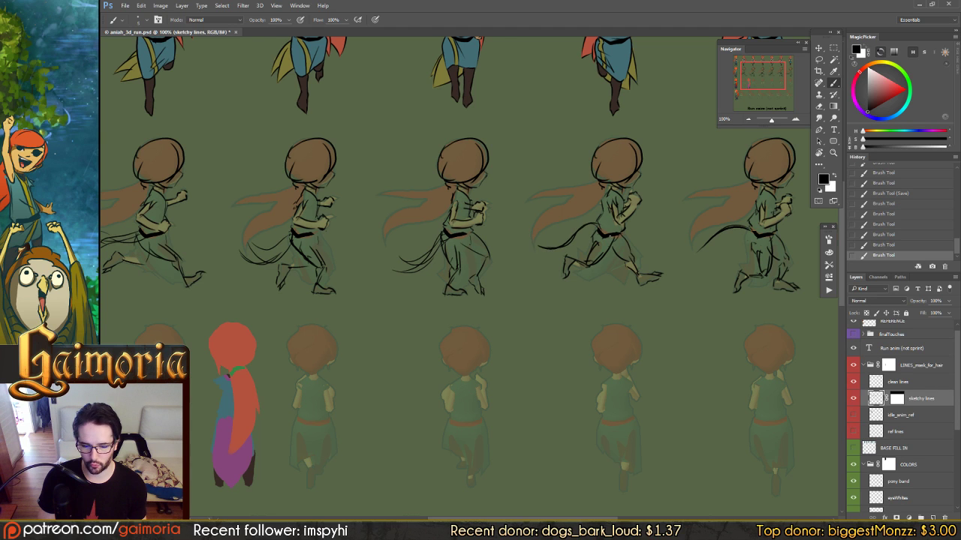
key("ctrl+z")
mouse_move(535, 250)
left_mouse_down()
mouse_move(596, 225)
mouse_move(568, 248)
mouse_move(504, 253)
left_mouse_up()
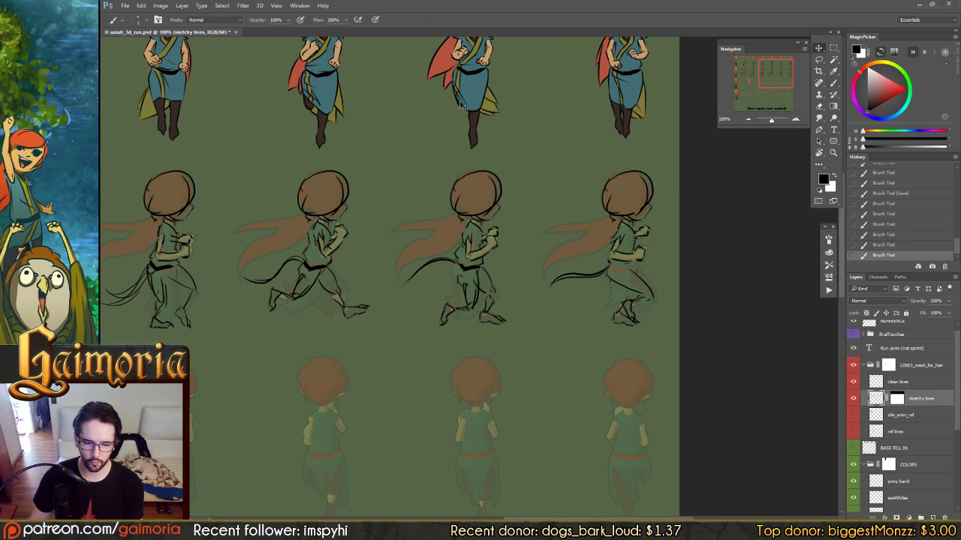
key("ctrl+s")
Hide the 3D placeholders group and the green background Layer 3 to leave the figures on transparency
scroll(572, 311, "left", 4)
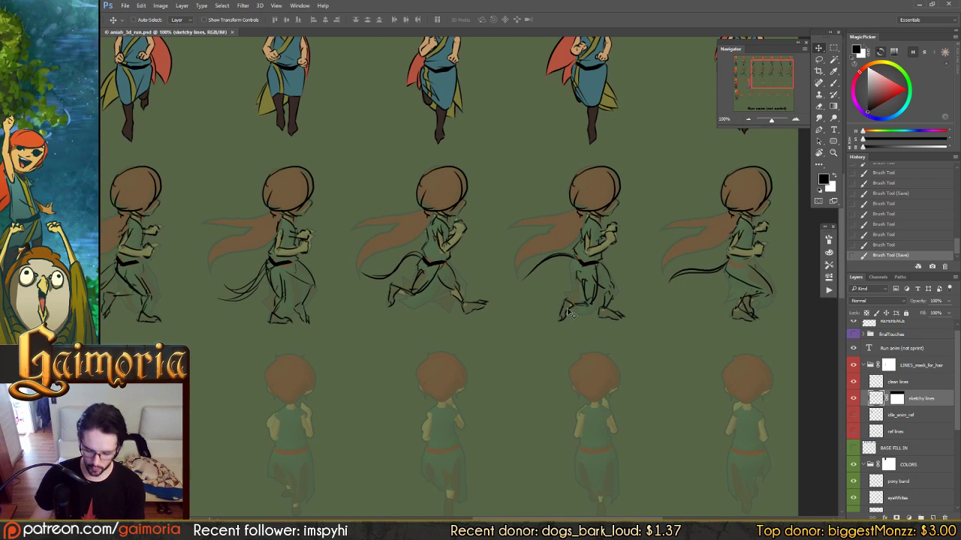
scroll(570, 311, "down", 2)
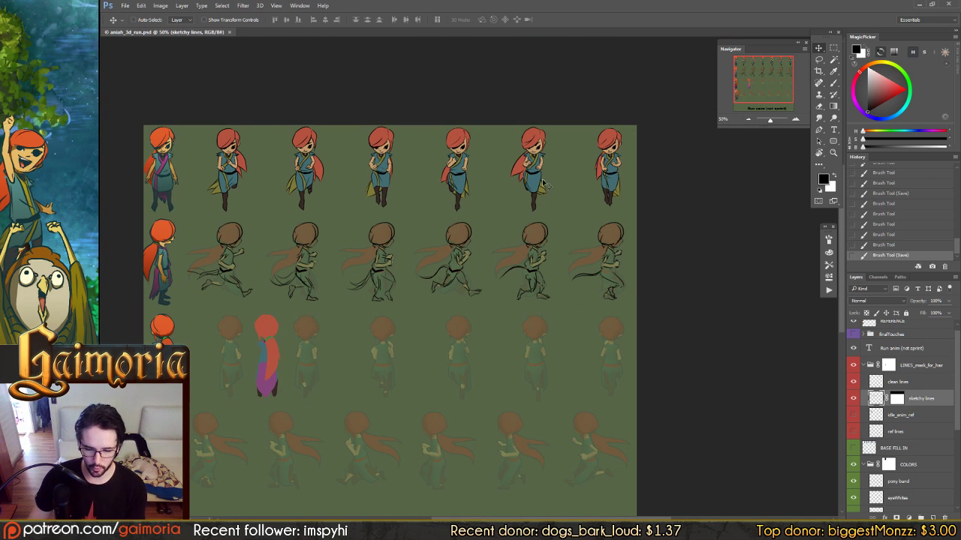
scroll(531, 326, "left", 2)
scroll(530, 326, "down", 1)
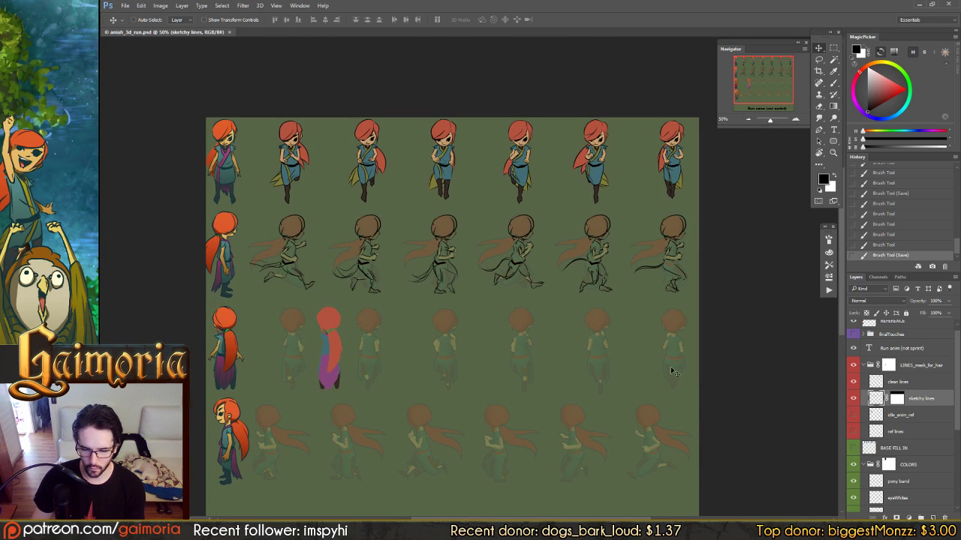
scroll(880, 401, "up", 1)
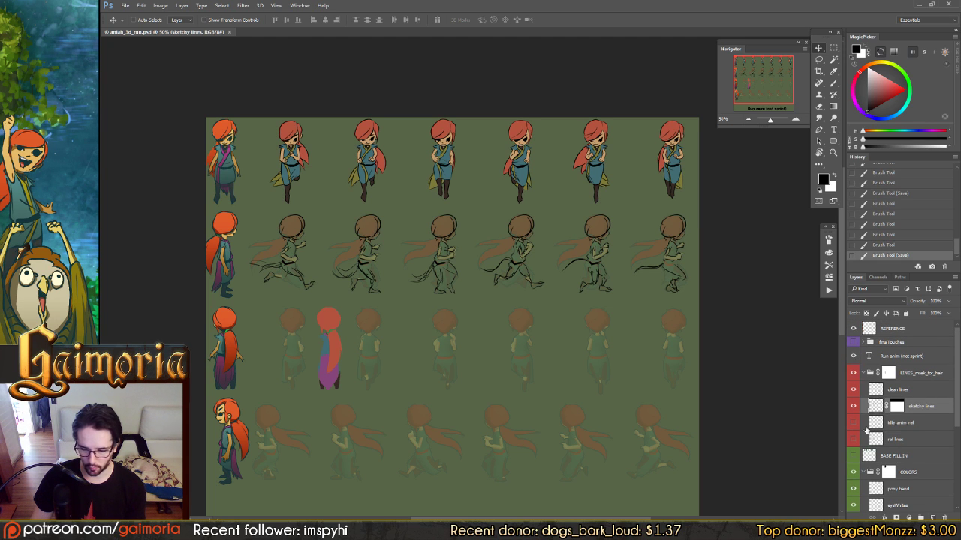
scroll(867, 428, "down", 5)
left_click(853, 505)
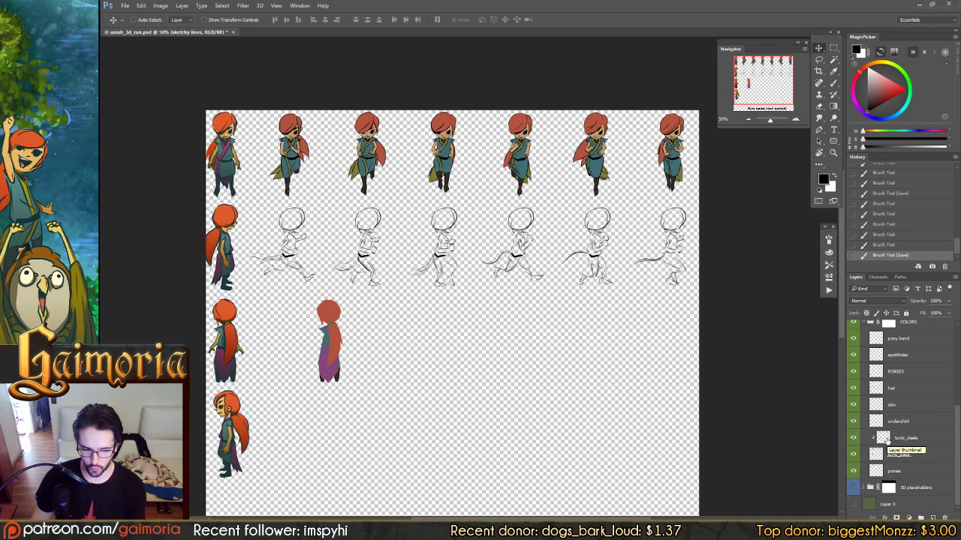
Set the canvas width to 2048 pixels, anchored at the middle of the right edge
scroll(888, 420, "up", 5)
left_click(915, 406)
key("c")
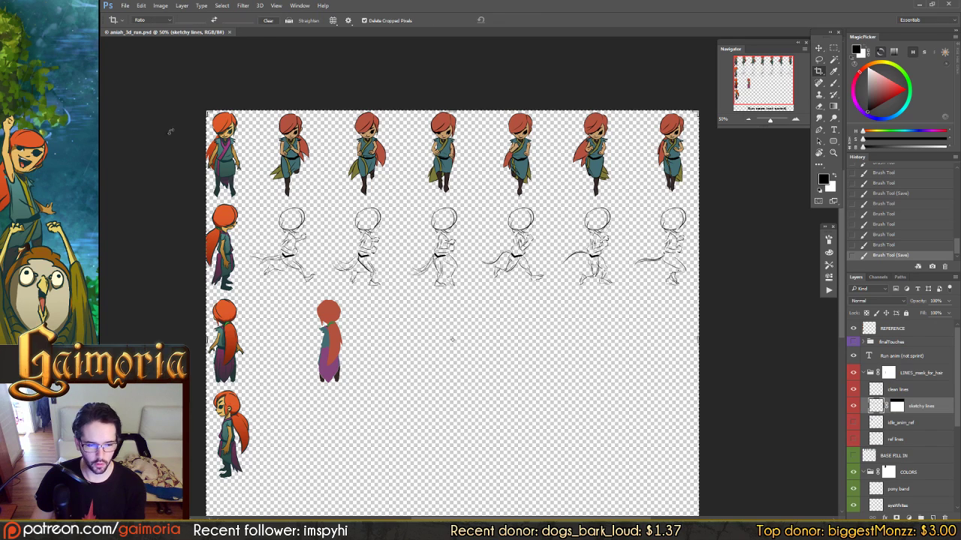
left_click(161, 5)
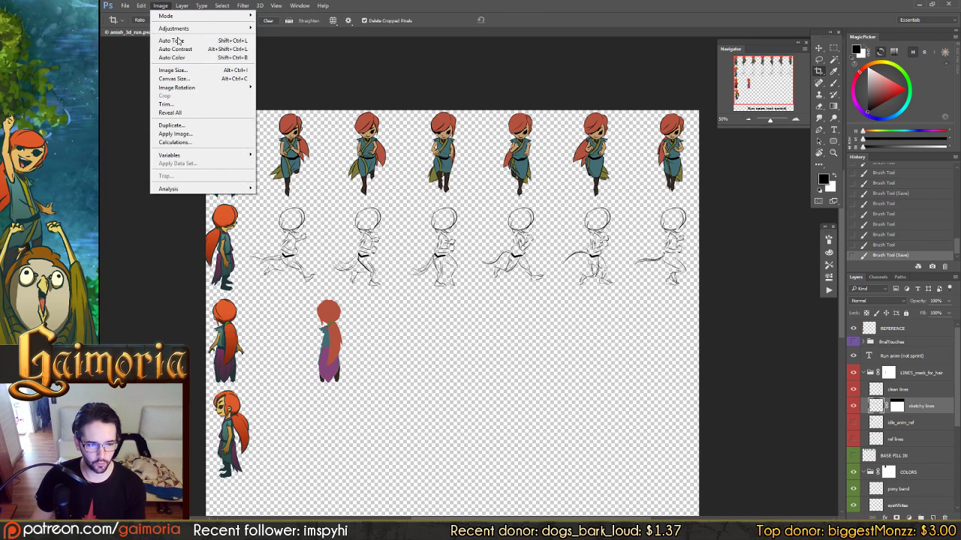
left_click(174, 78)
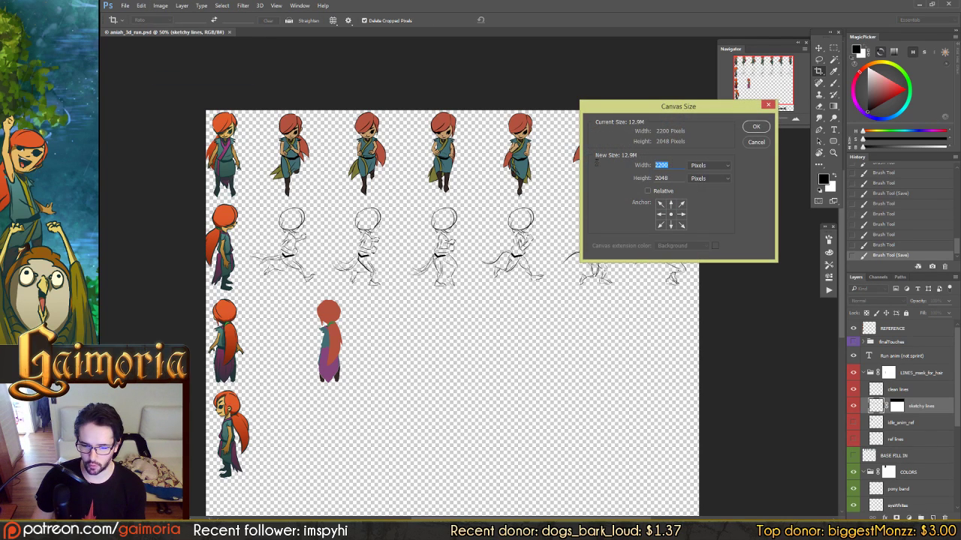
type("2048")
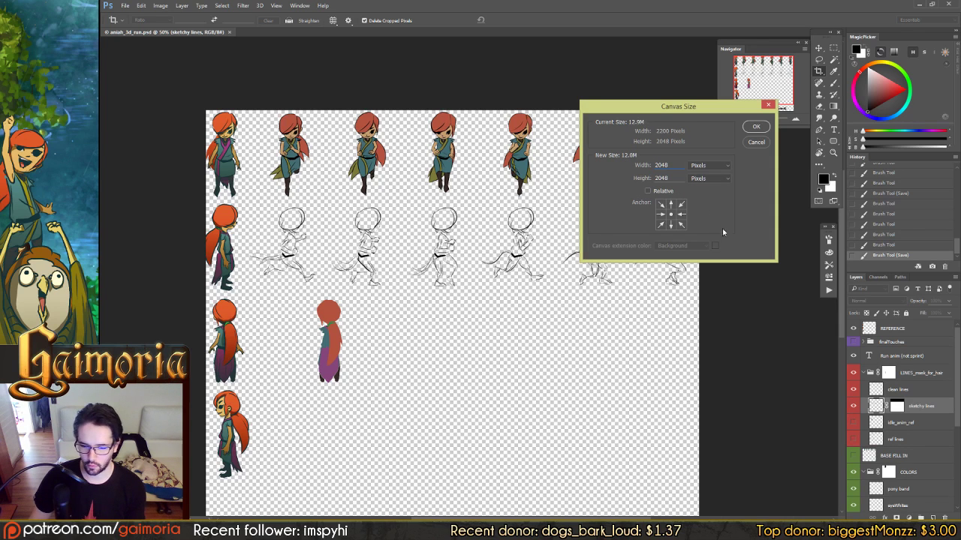
left_click(679, 215)
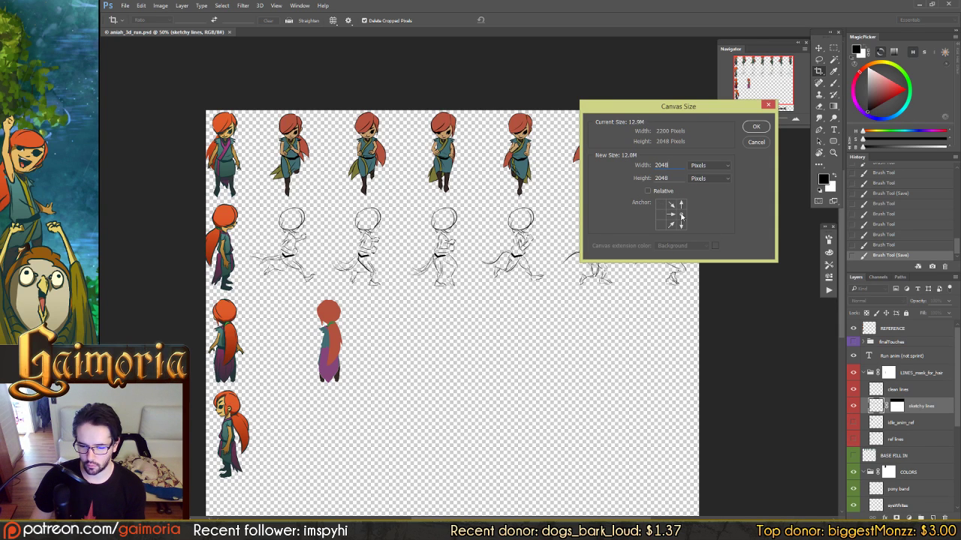
left_click(755, 126)
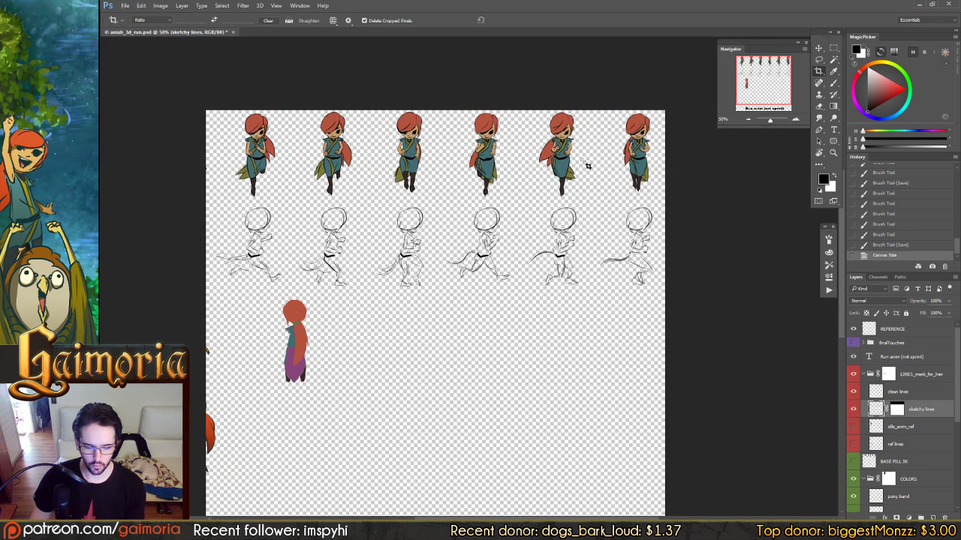
Begin saving a copy of the document, cancel it, and return to the history state before the canvas resize
key("ctrl+alt+s")
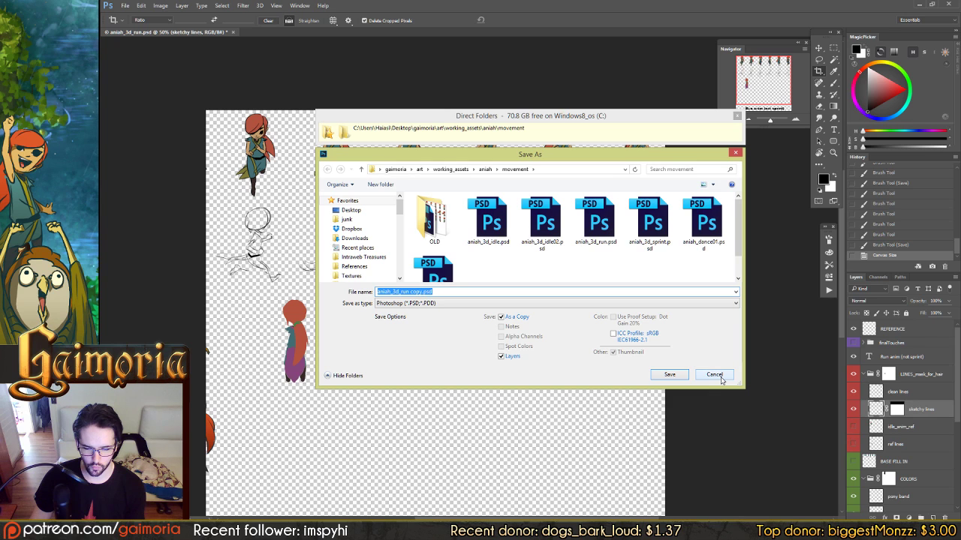
left_click(715, 375)
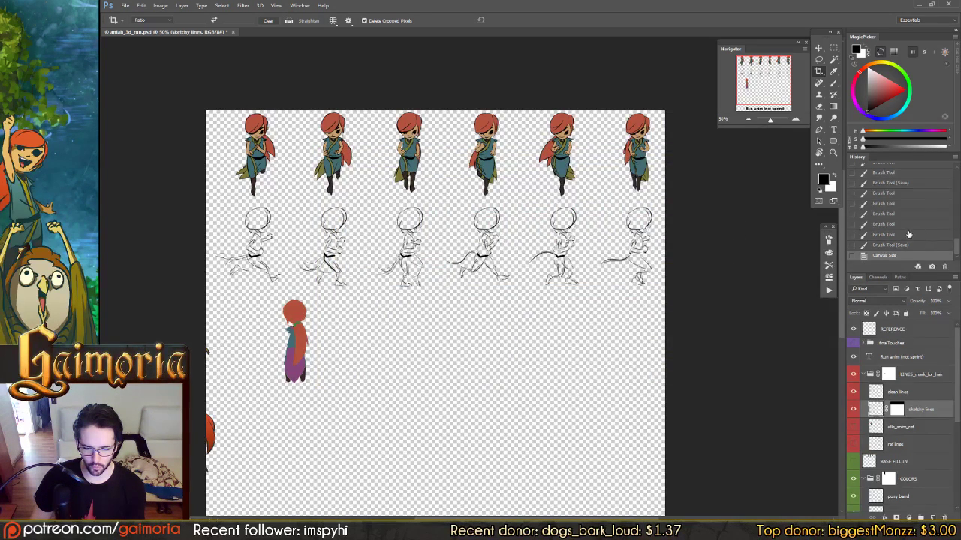
left_click(891, 244)
key("v")
Mask out the 3D placeholders behind the side-view sketch row by filling that row black on the group's layer mask, then deselect
scroll(885, 450, "down", 5)
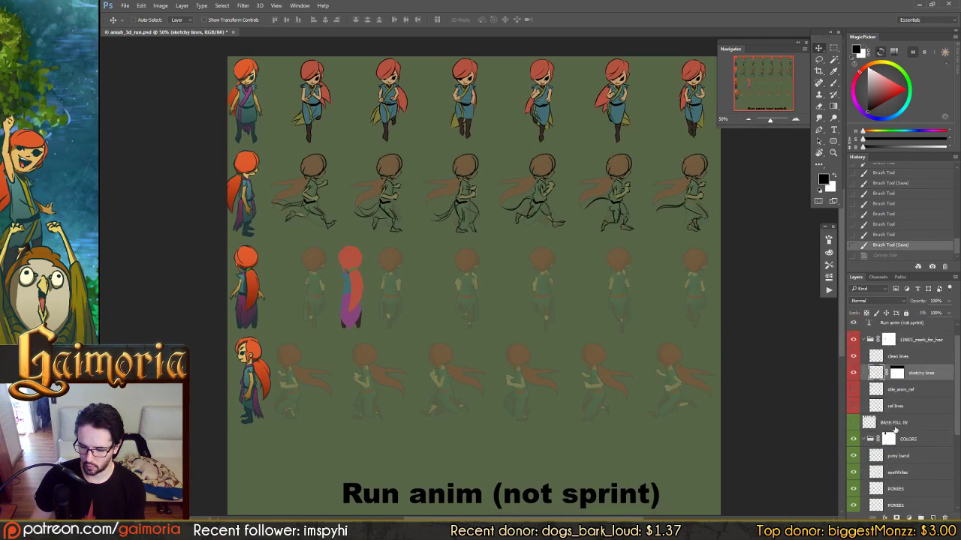
left_click(888, 491)
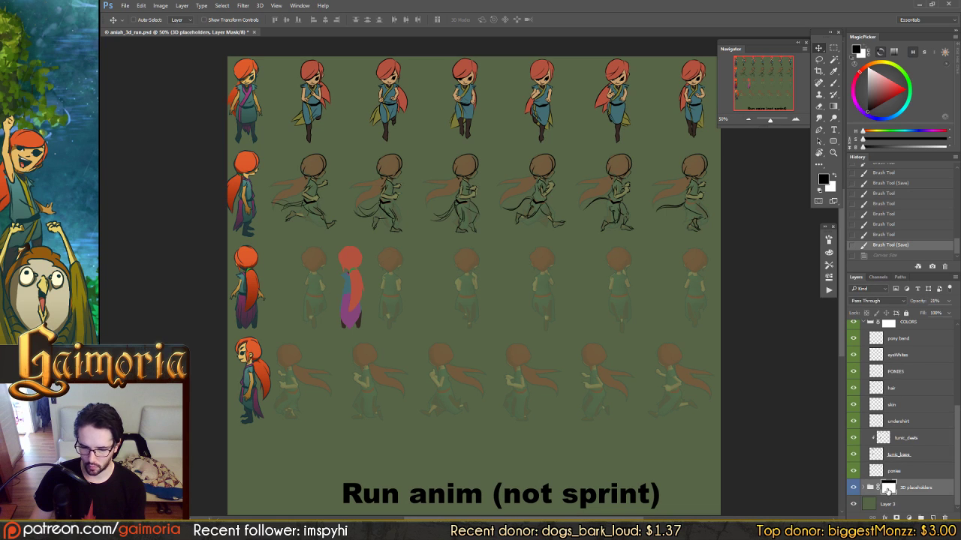
key("m")
left_click_drag(729, 147, 173, 239)
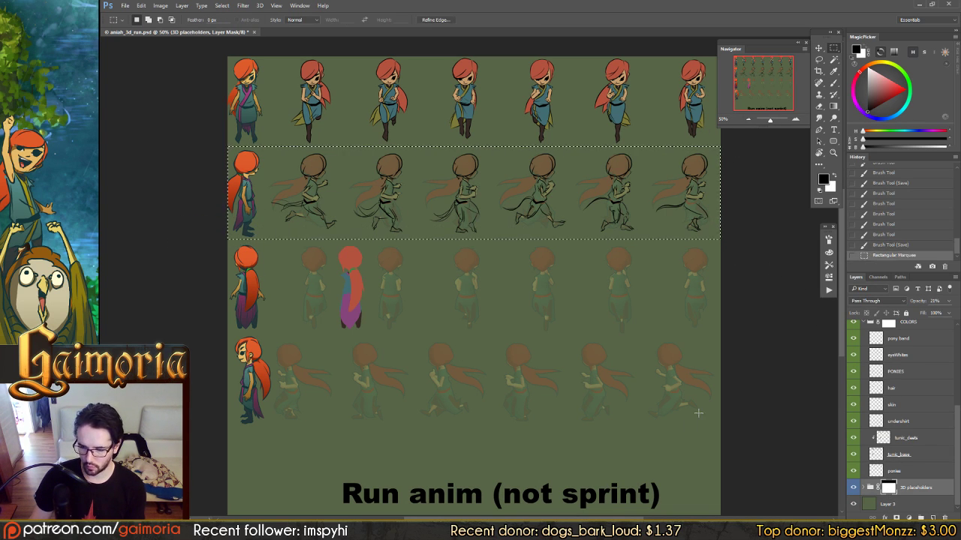
key("x")
key("alt+BackSpace")
key("ctrl+d")
key("v")
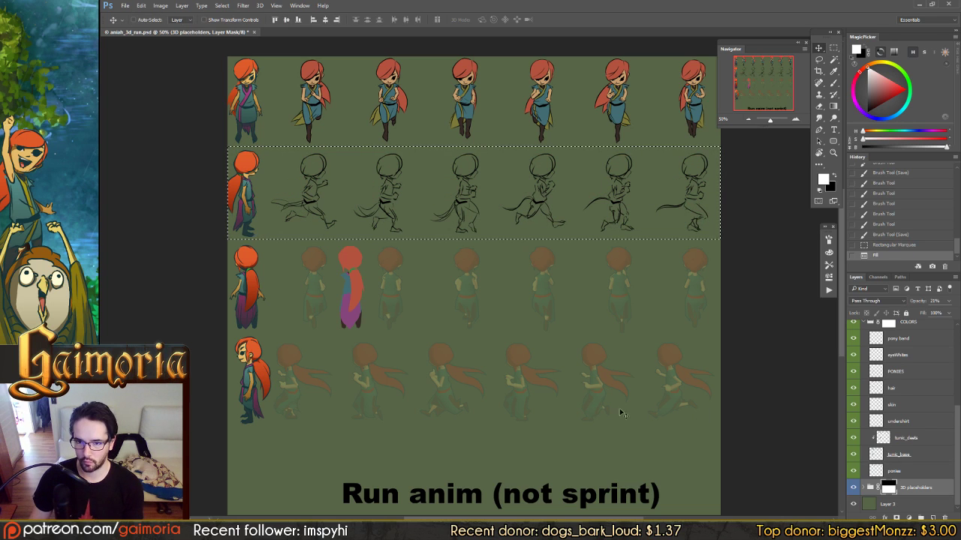
Set the 3D placeholders group's opacity to 100%, save the document, and hide the green background Layer 3
left_click(869, 488)
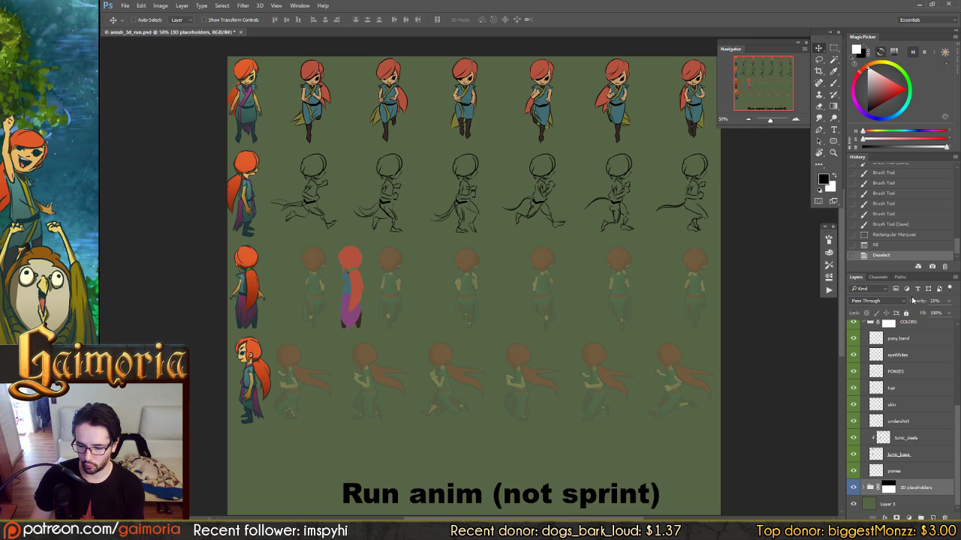
key("0")
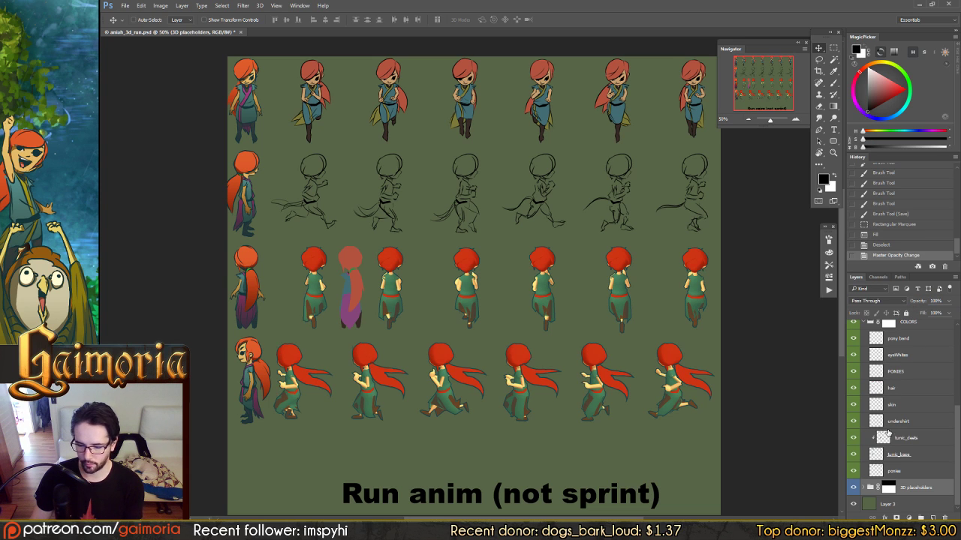
key("ctrl+s")
left_click(853, 505)
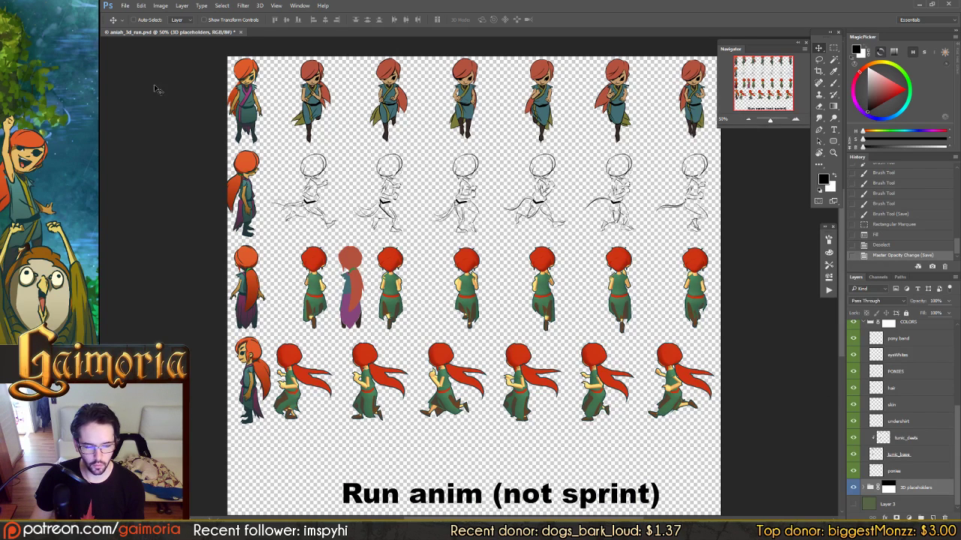
Set the canvas width to 2048 pixels, anchored at the middle of the right edge
left_click(160, 5)
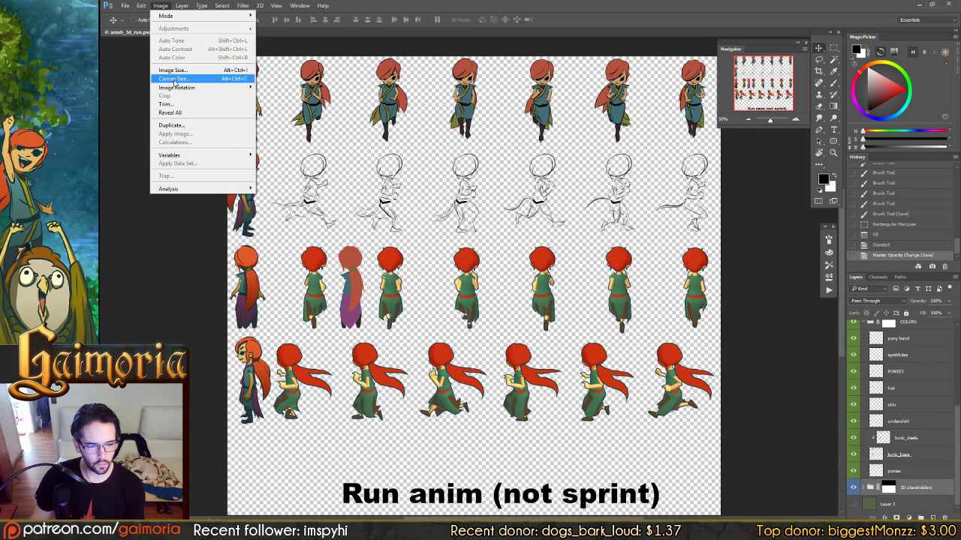
left_click(173, 78)
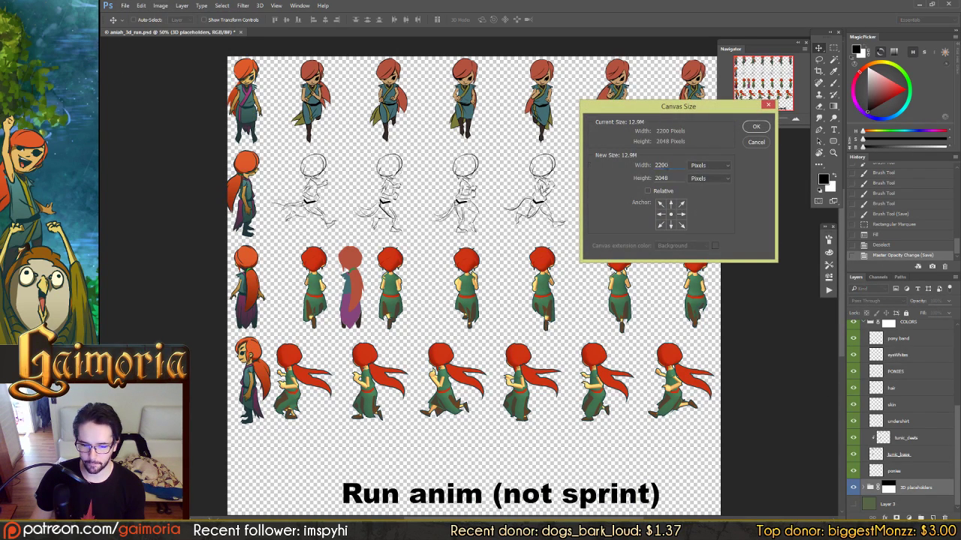
double_click(661, 165)
type("2048")
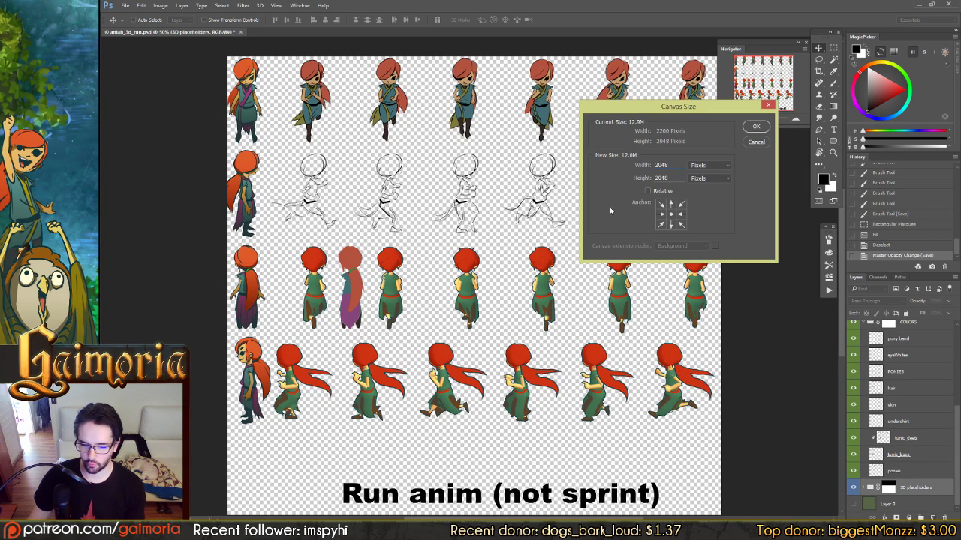
left_click(681, 215)
left_click(764, 125)
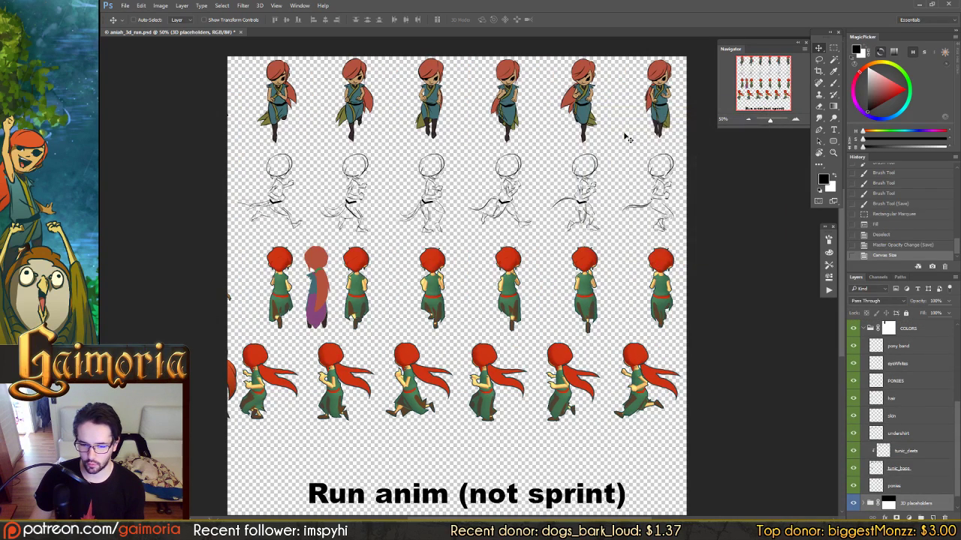
Save a PNG copy over aniah_3d_run.png with smallest compression and no interlacing, and return to the history state before the canvas resize
key("ctrl+shift+s")
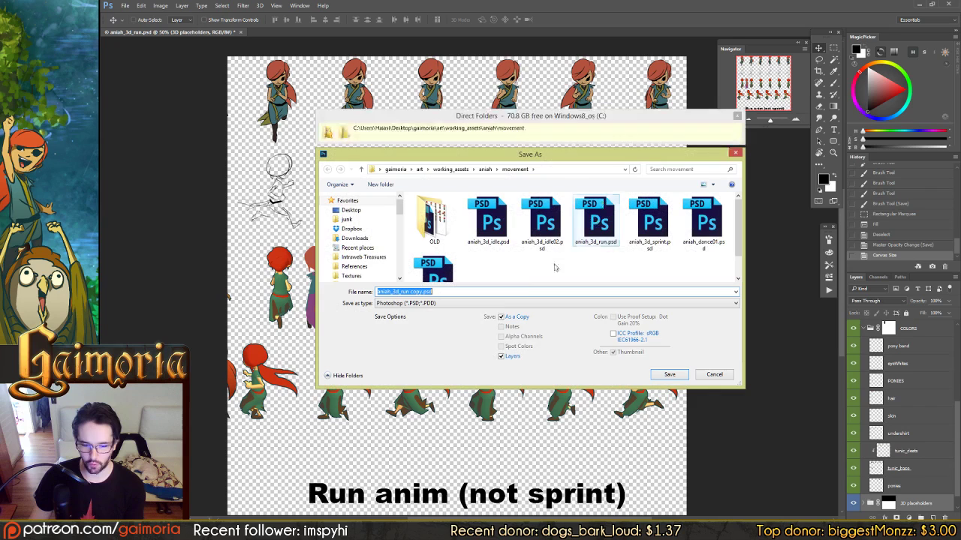
left_click(439, 303)
left_click(426, 421)
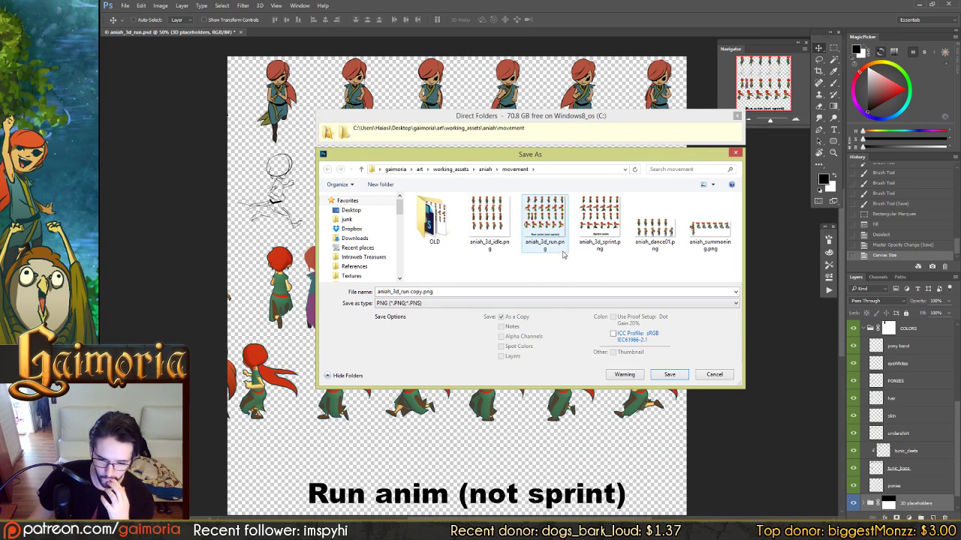
left_click(553, 223)
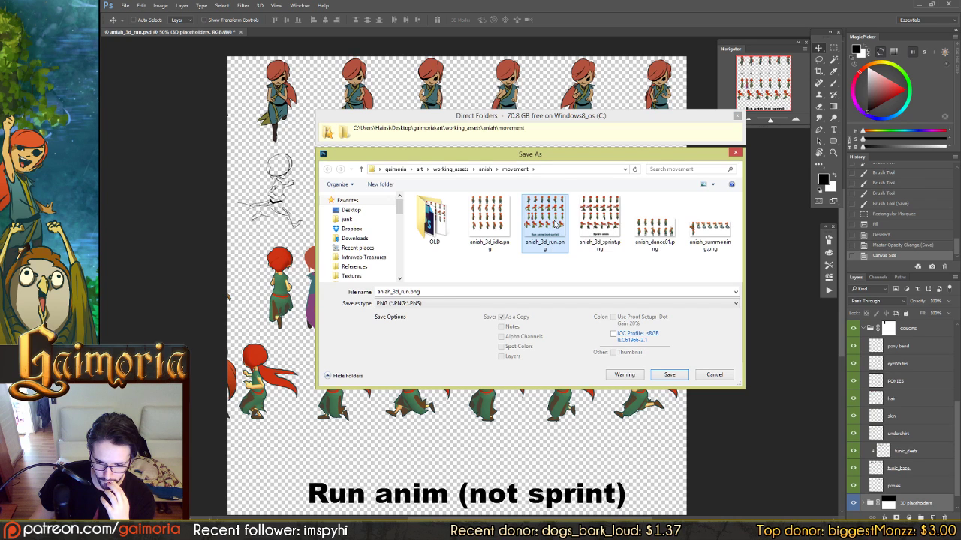
left_click(661, 375)
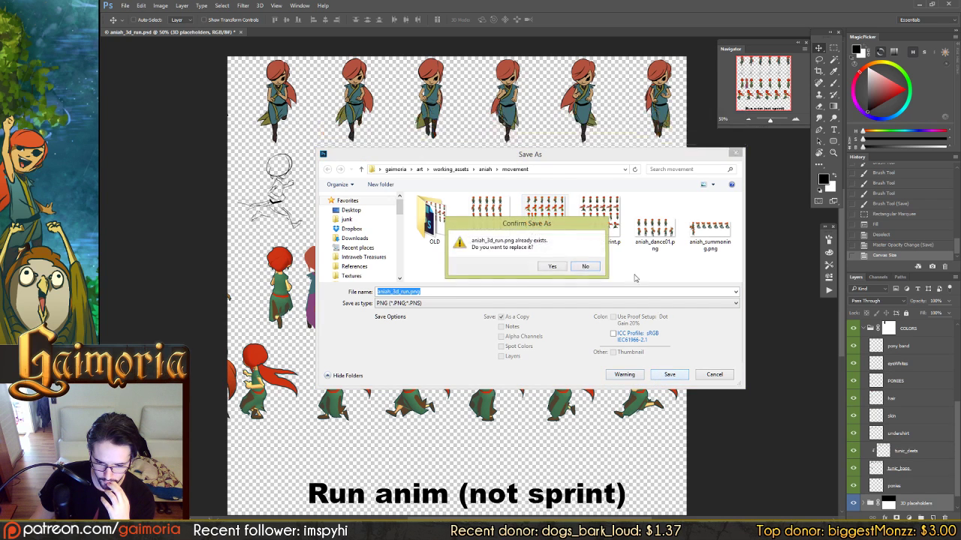
left_click(553, 267)
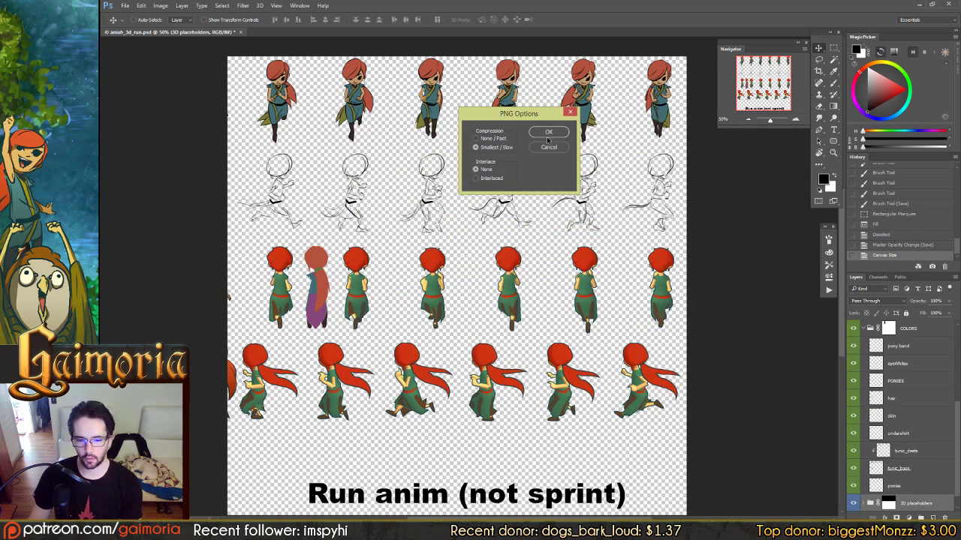
left_click(547, 133)
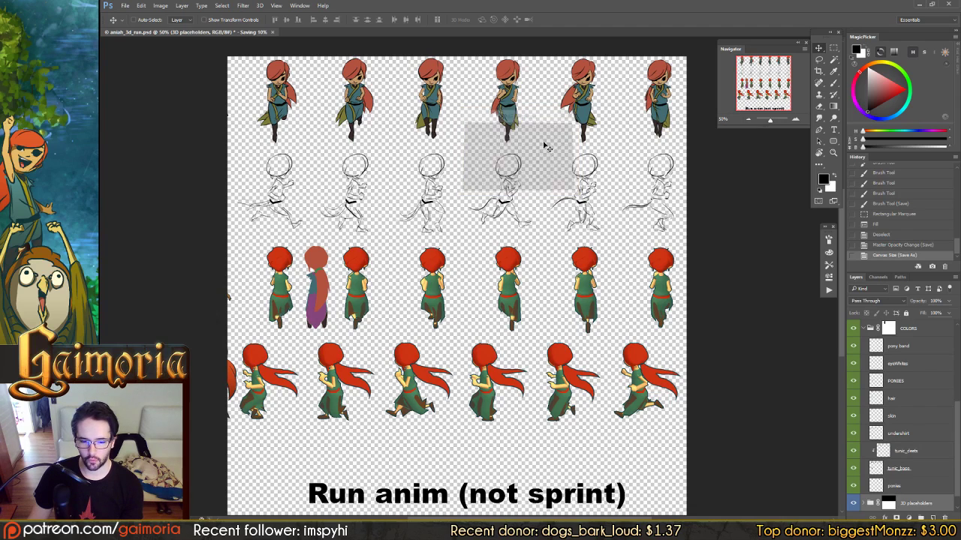
left_click(877, 245)
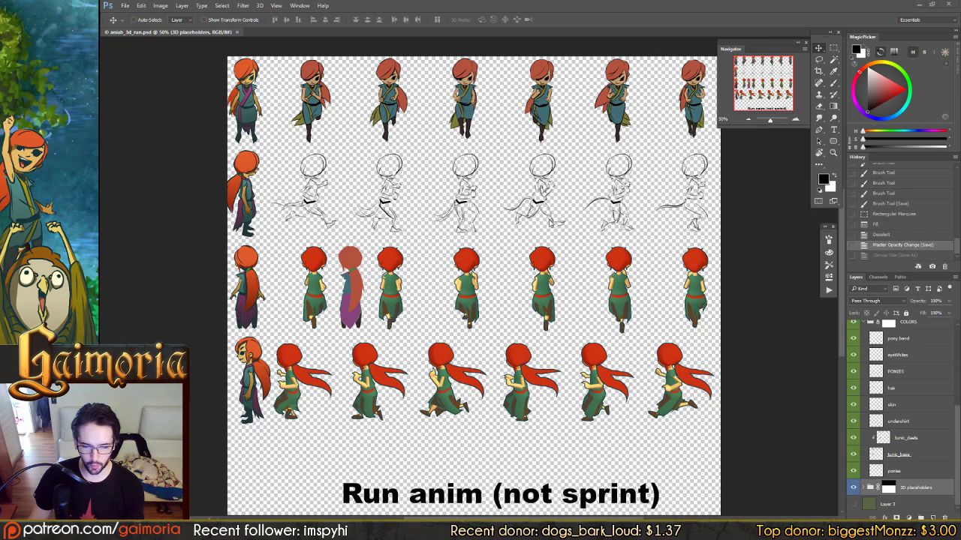
Switch to File Explorer, open the movement folder inside working_assets\aniah, and select aniah_3d_run.png
key("super+e")
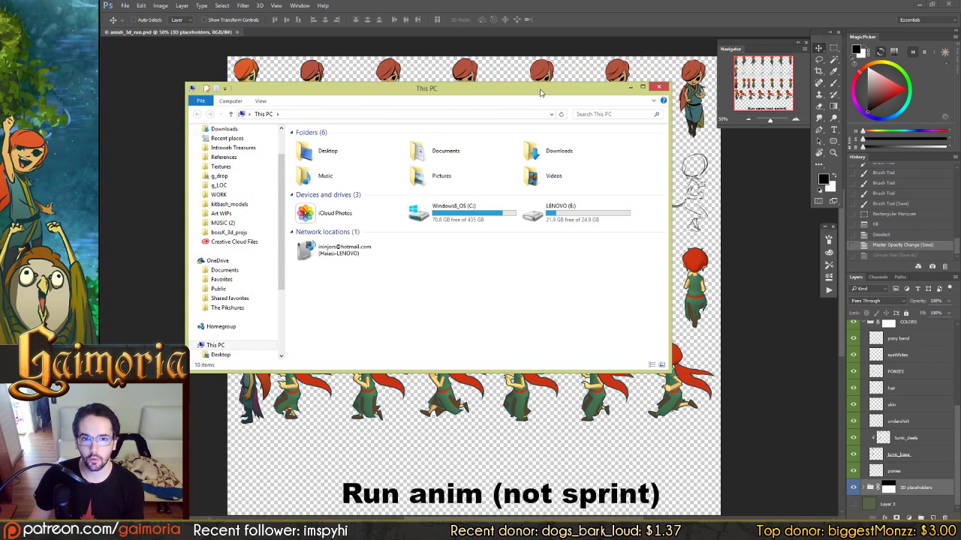
left_click_drag(539, 91, 100, 0)
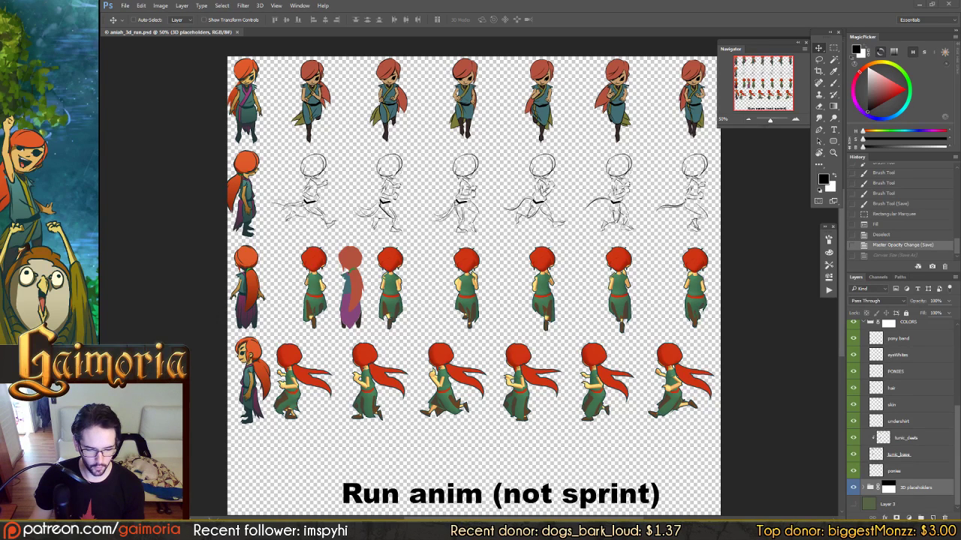
key("super+e")
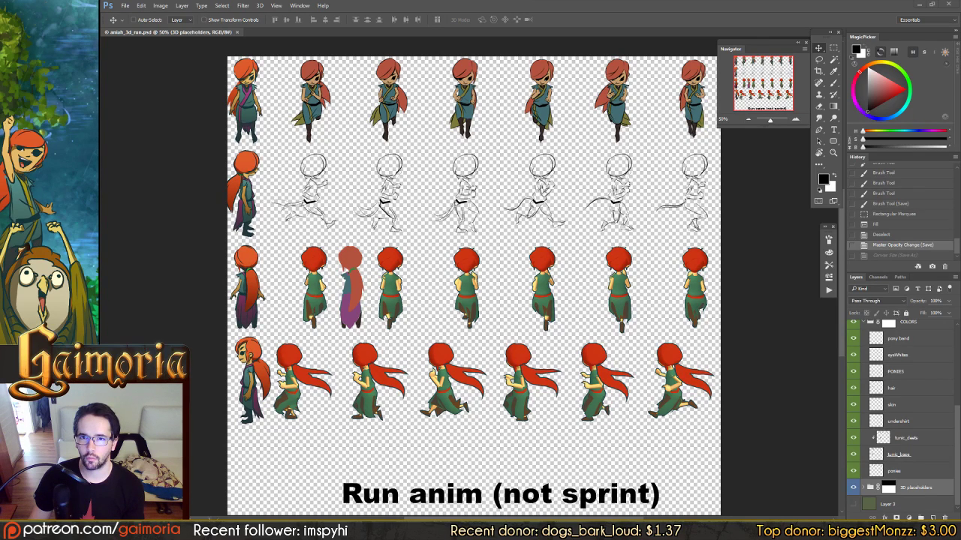
key("super+e")
key("alt+Tab")
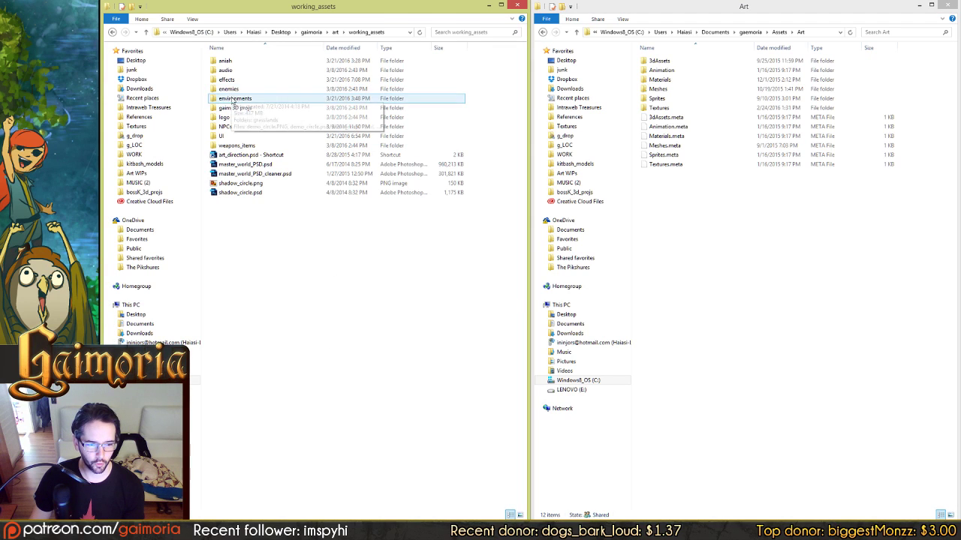
double_click(228, 61)
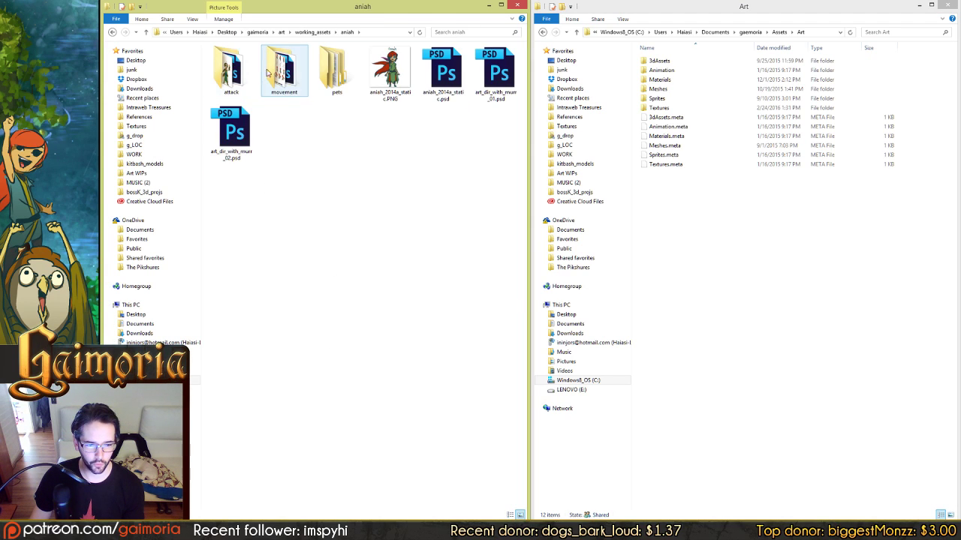
double_click(299, 72)
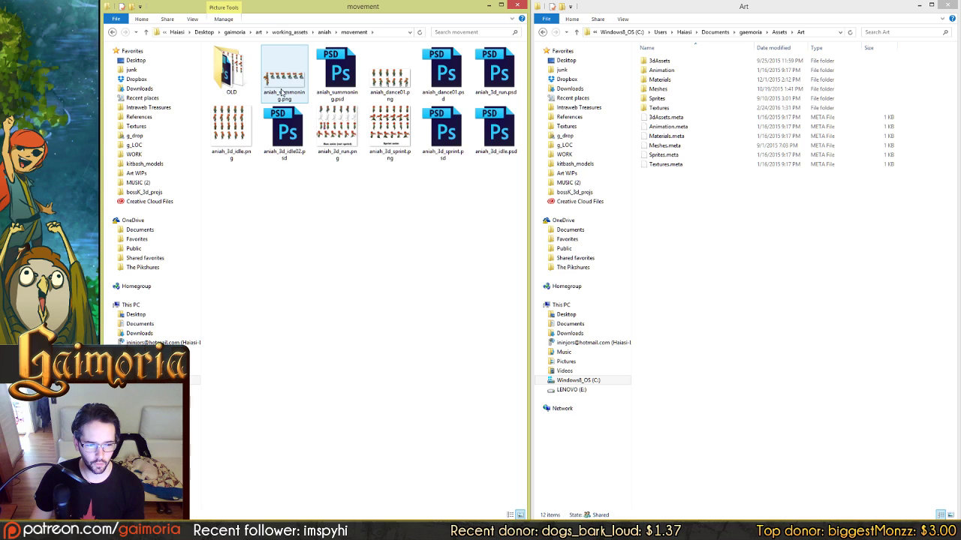
left_click(323, 143)
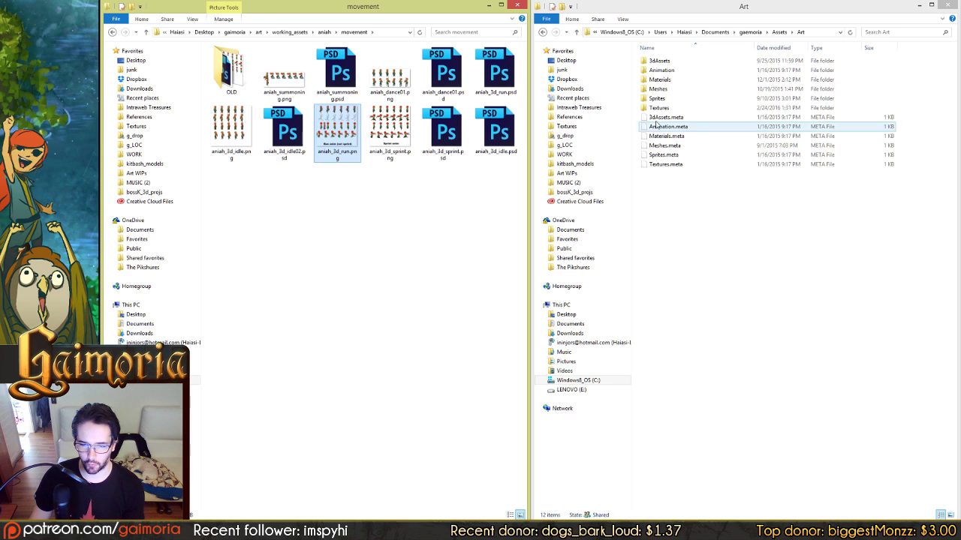
Open the game project's Aniah sprite folder under Assets\Art\Sprites\Units in the second File Explorer window
double_click(664, 69)
key("BackSpace")
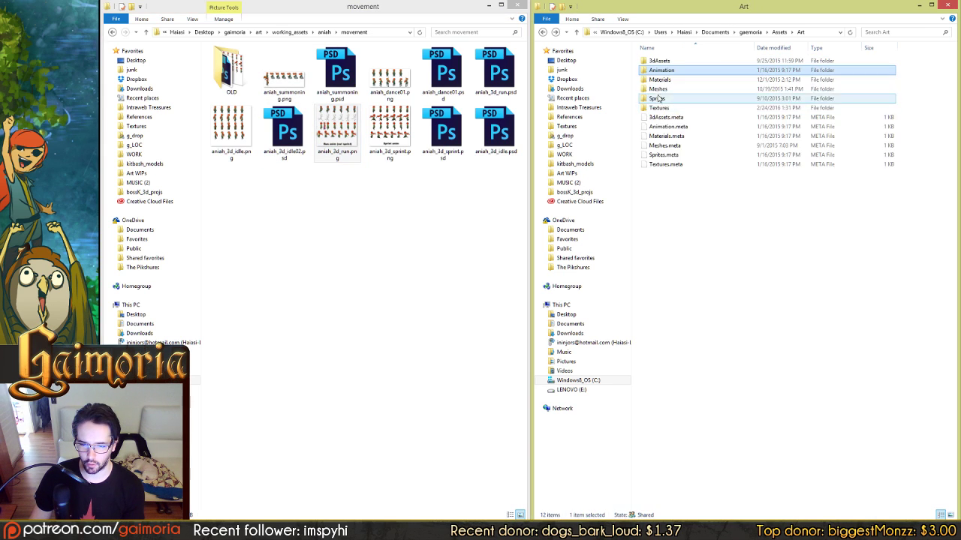
double_click(656, 99)
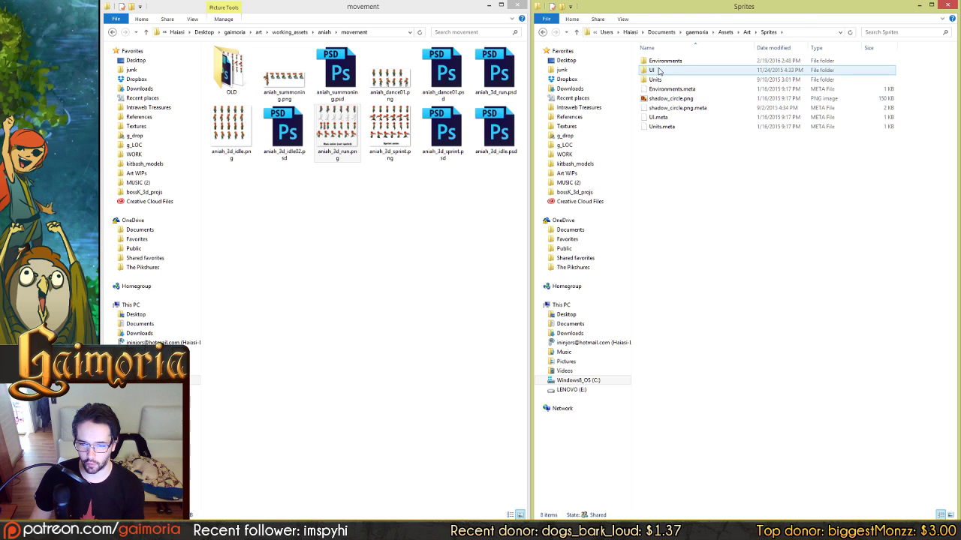
left_click_drag(728, 257, 700, 112)
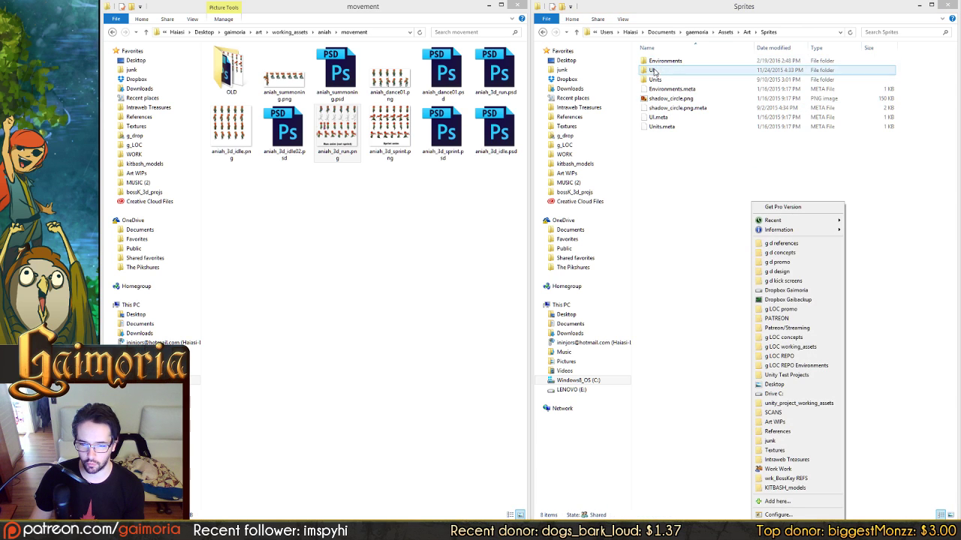
double_click(649, 80)
double_click(657, 61)
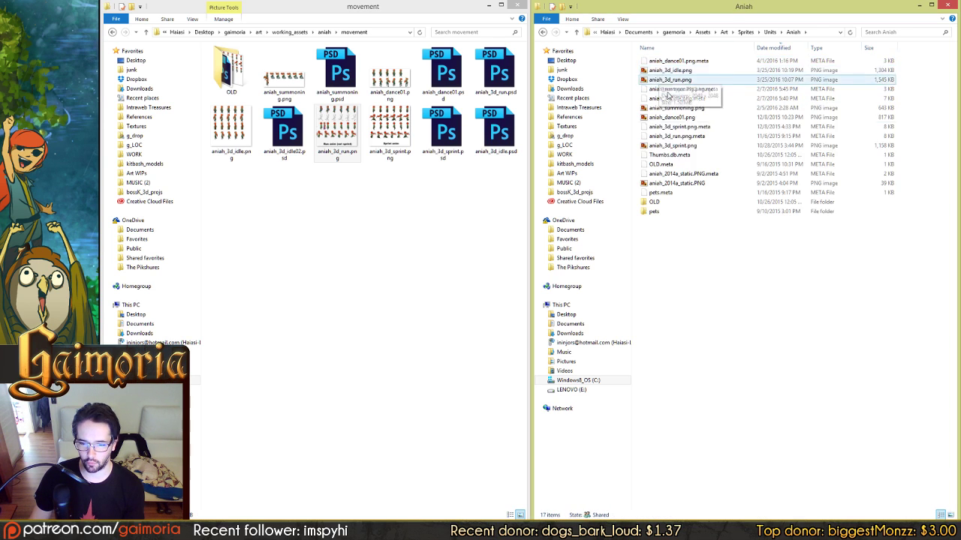
right_click(697, 290)
left_click(759, 293)
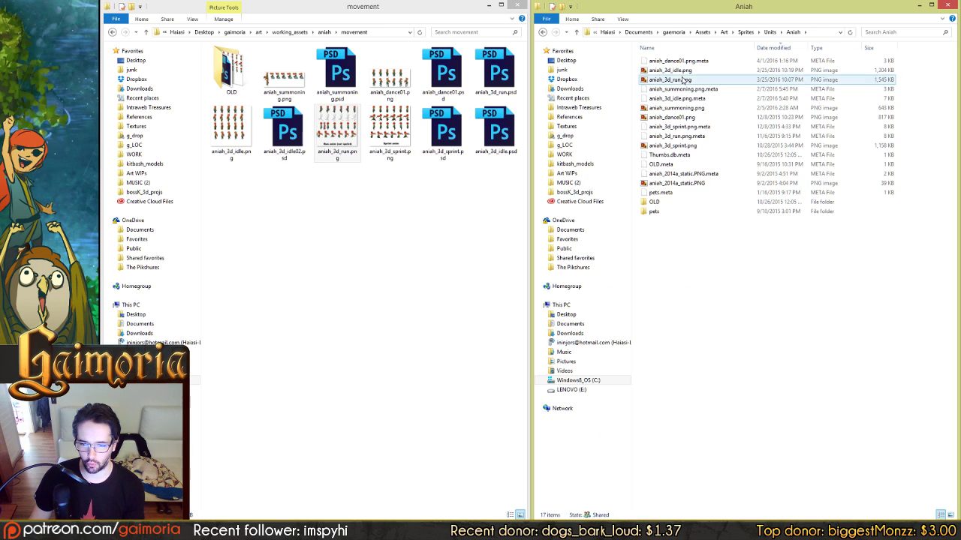
Copy aniah_3d_run.png from the movement folder into the project's Aniah folder, replacing the existing file
left_click(670, 79)
left_click(333, 285)
left_click(337, 131)
key("ctrl+c")
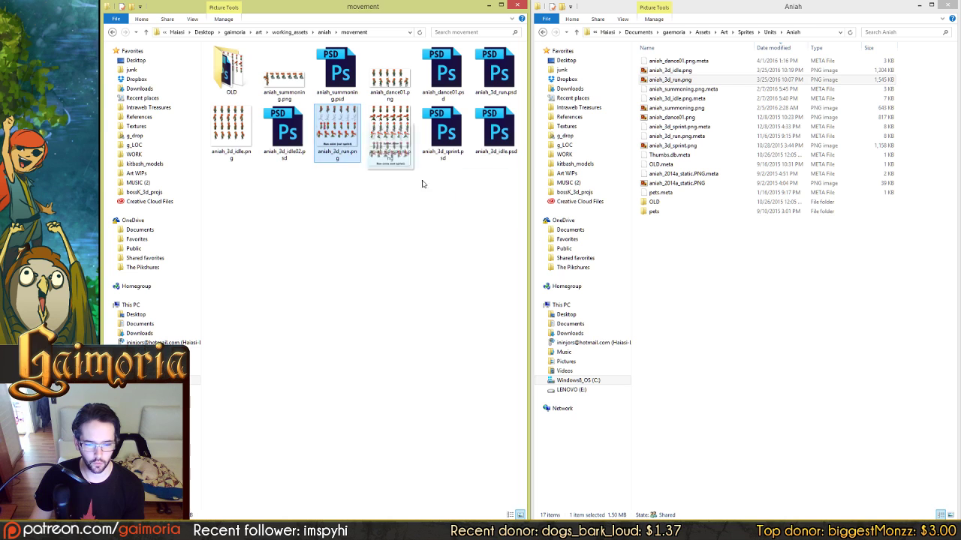
right_click(839, 307)
left_click(852, 310)
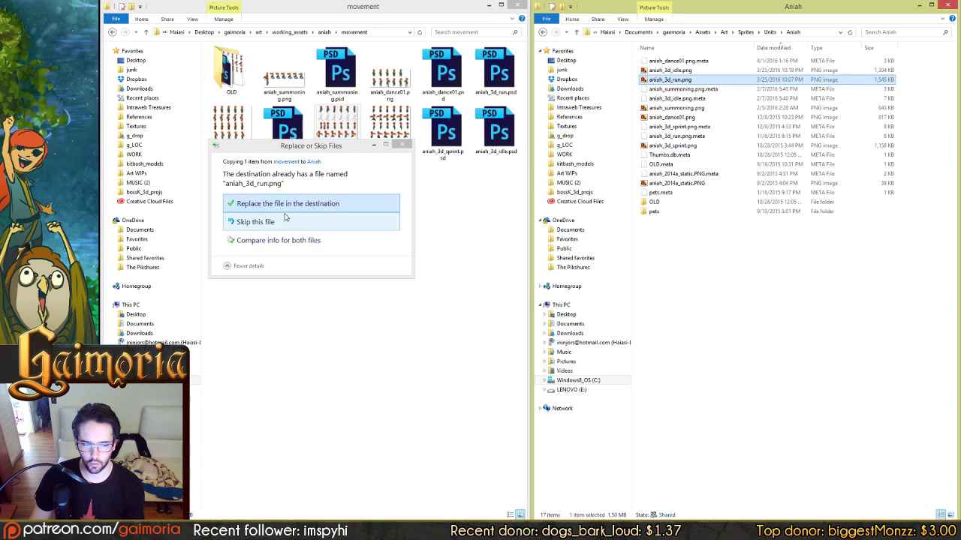
left_click(287, 203)
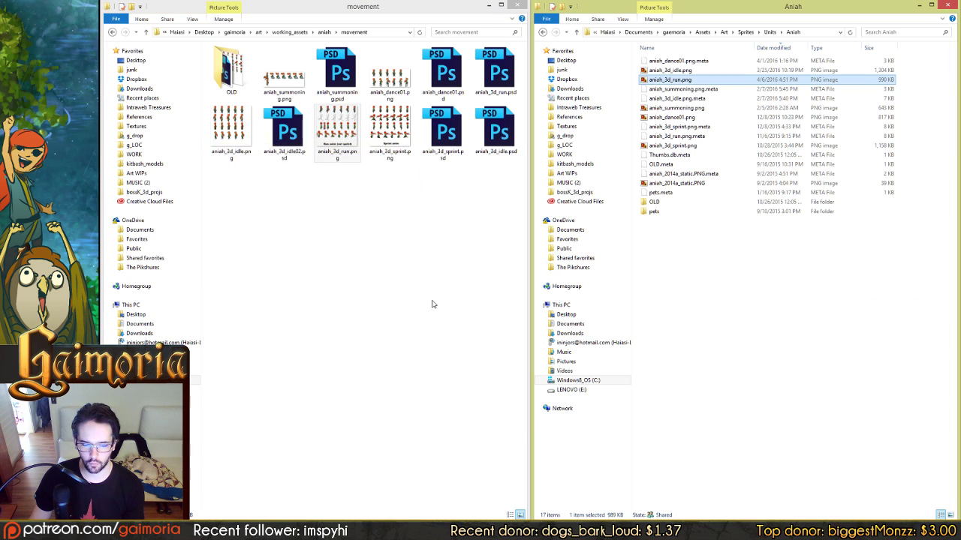
Switch to Unity and start playing the Isaiah_Env_Testing scene
key("alt+Tab")
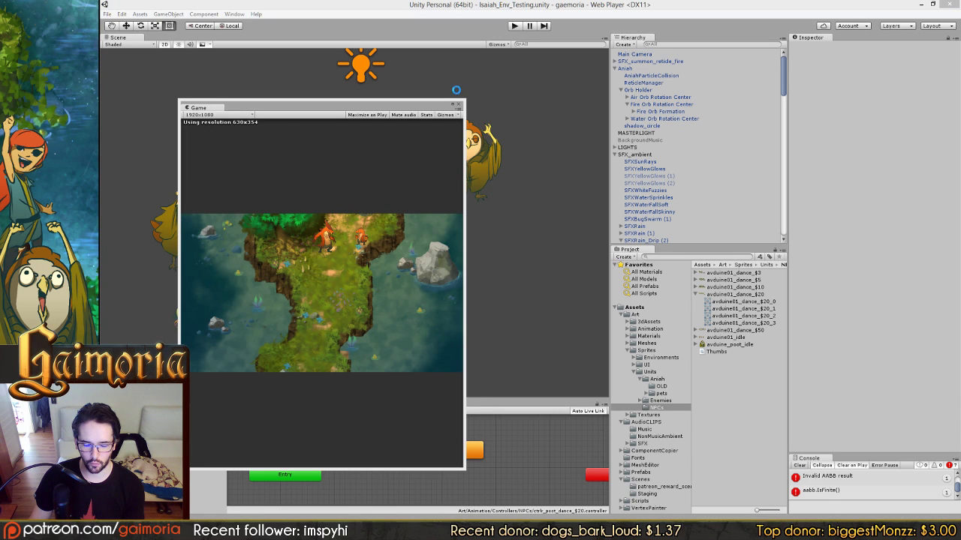
left_click(515, 26)
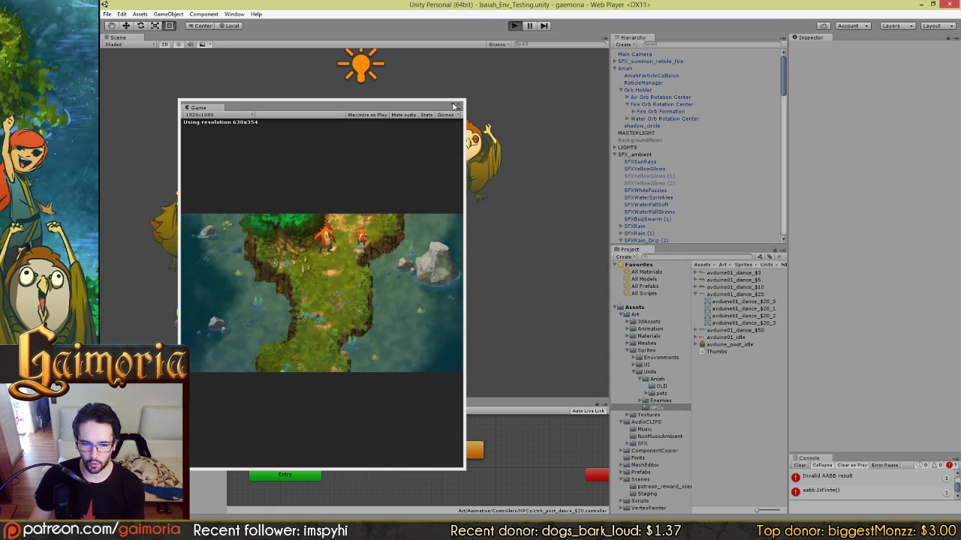
Maximise the game view and run Aniah to the right to check the sketched run animation in motion
double_click(454, 102)
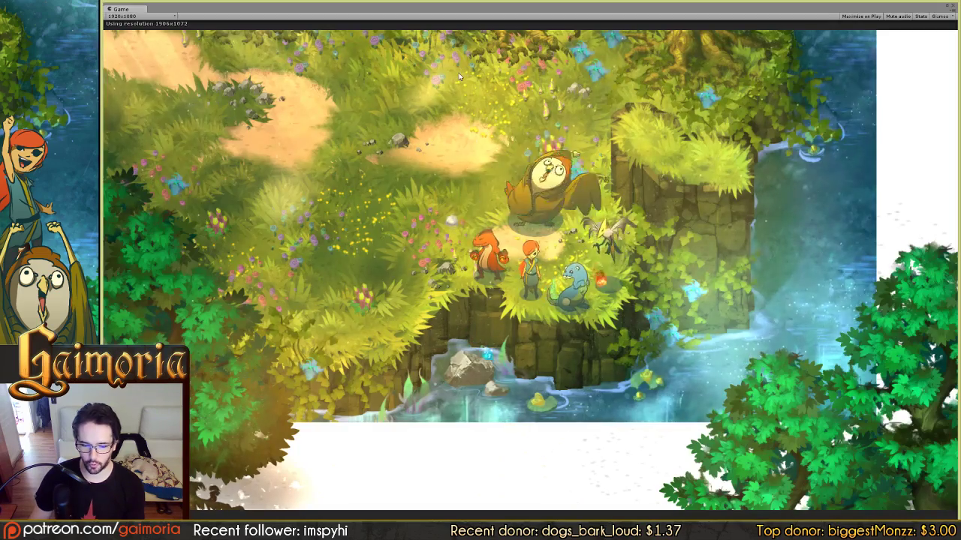
key("Right")
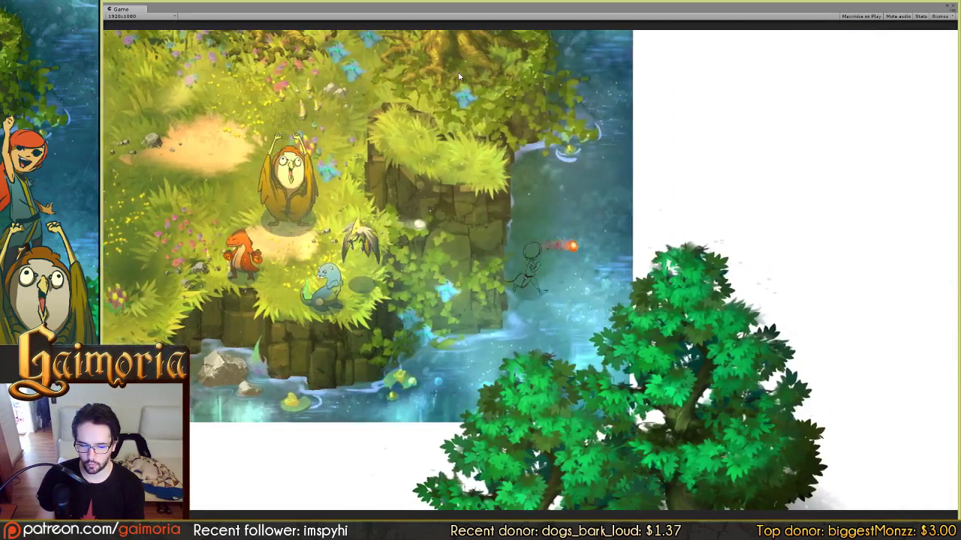
key("Right")
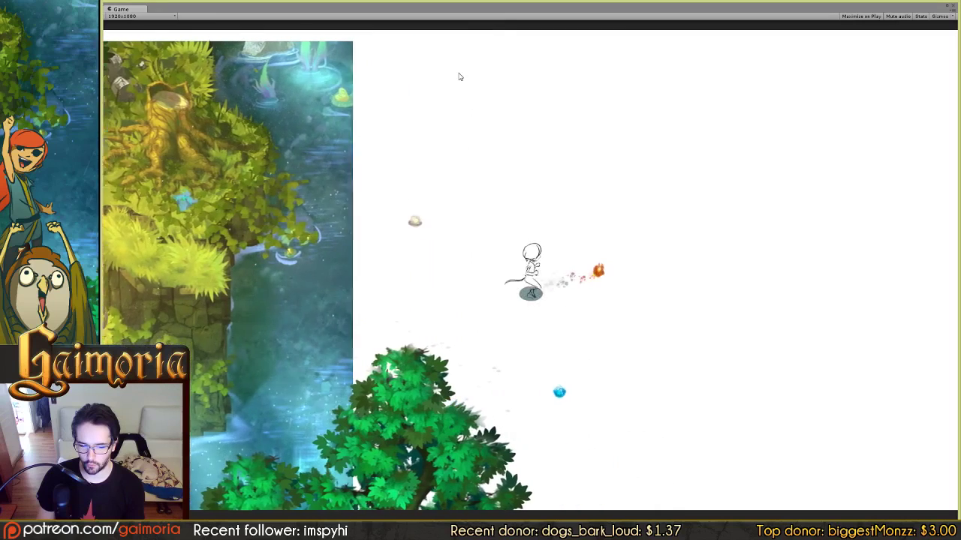
key("Right")
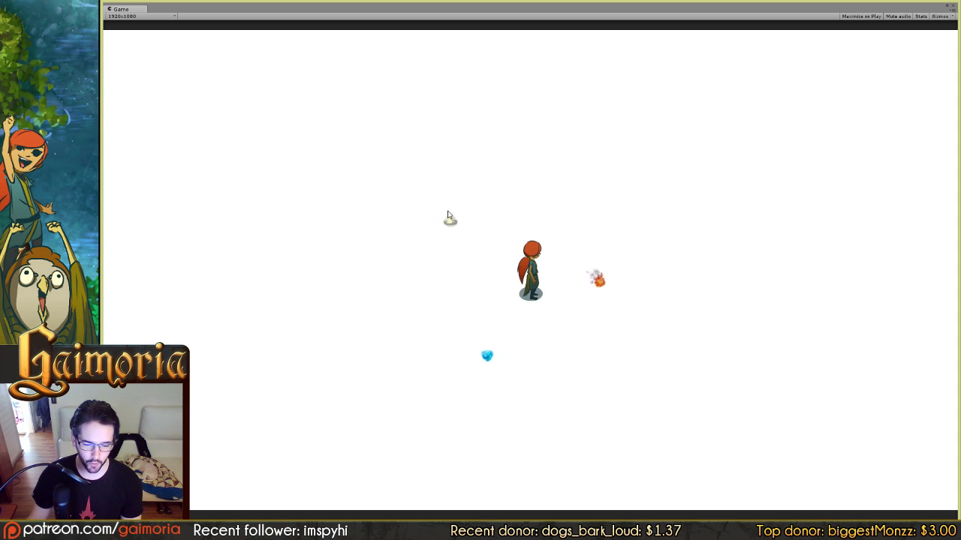
Switch back to Photoshop, show the green background layer in aniah_3d_run.psd, and select the sketchy lines layer for brushing
key("alt+Tab")
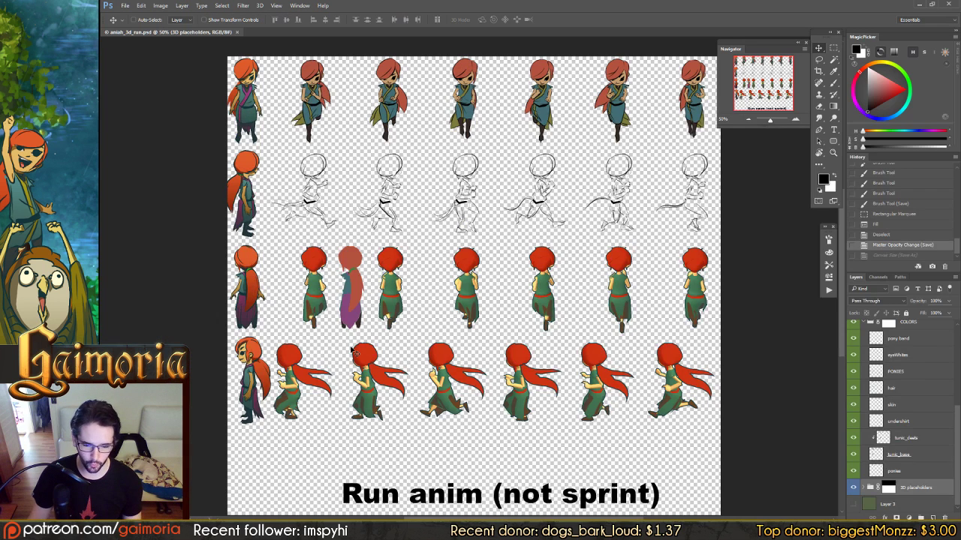
key("b")
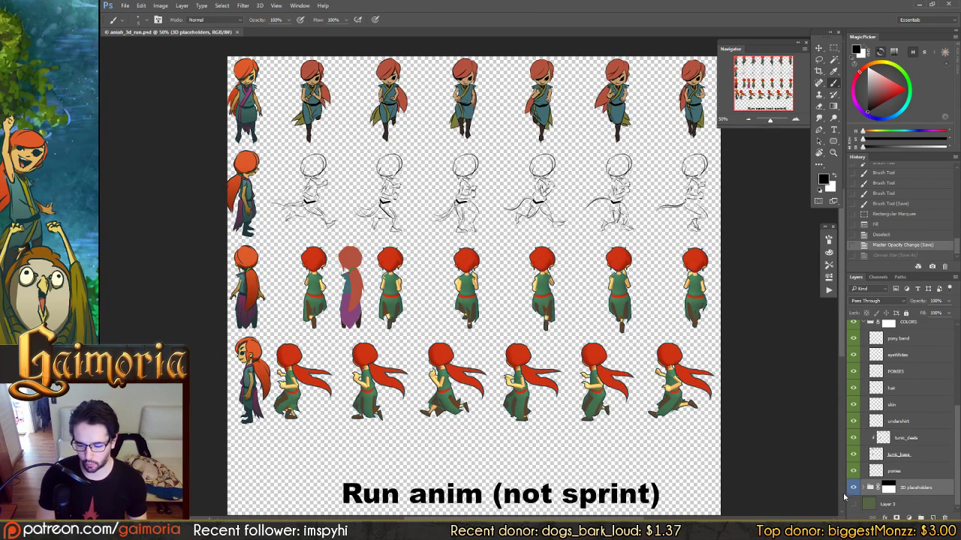
left_click(853, 504)
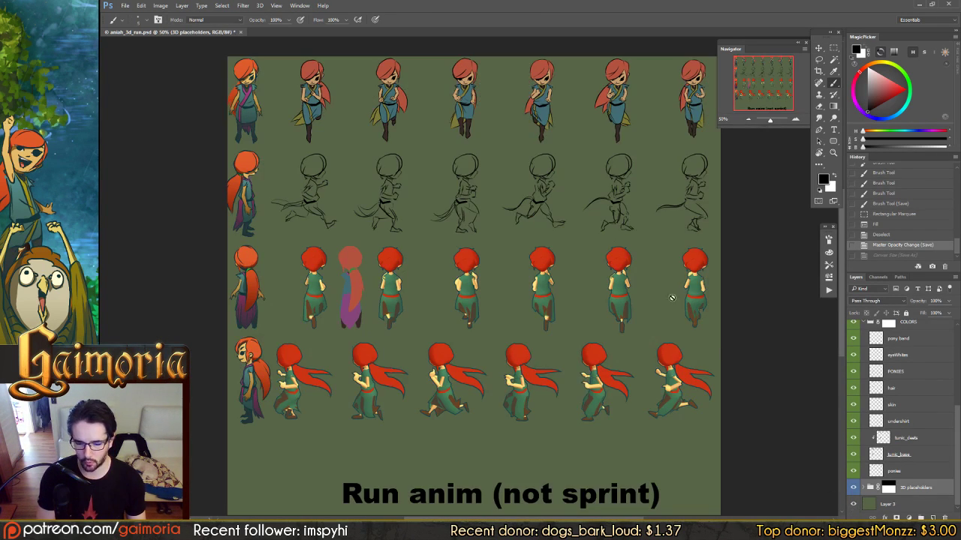
key("ctrl+plus")
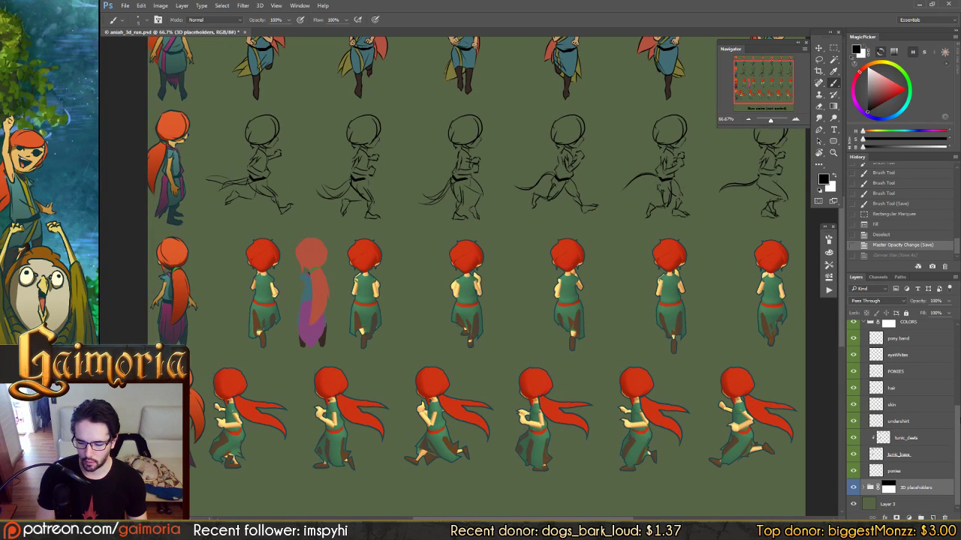
scroll(900, 405, "up", 5)
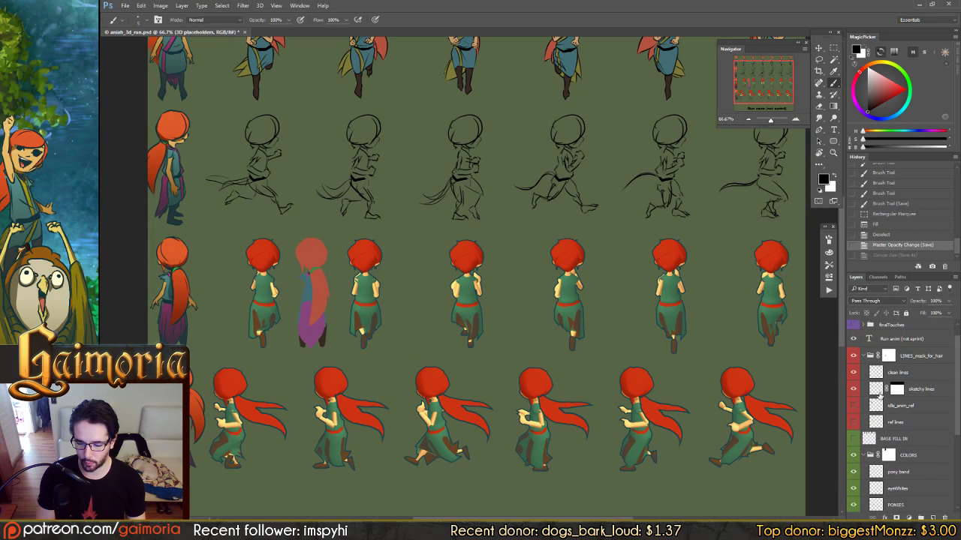
left_click(871, 390)
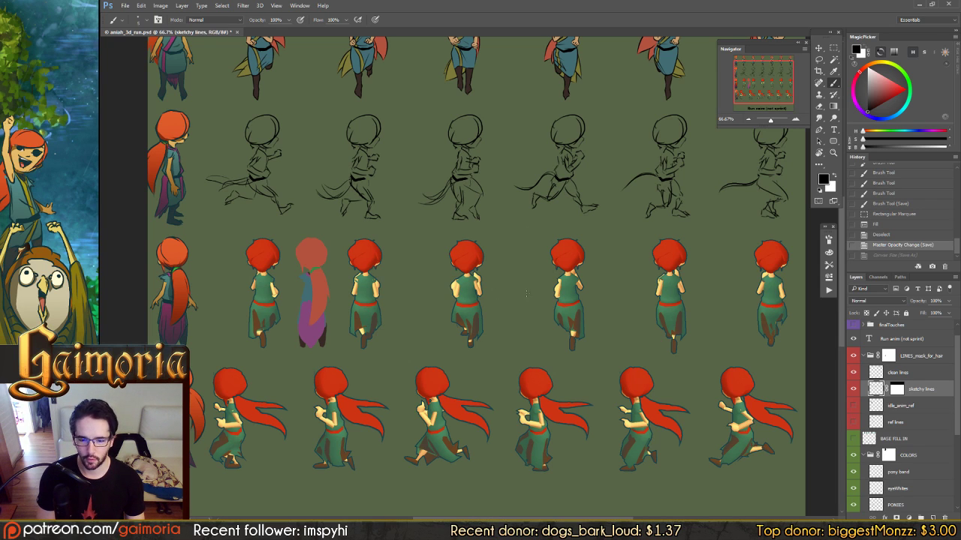
left_click(494, 270)
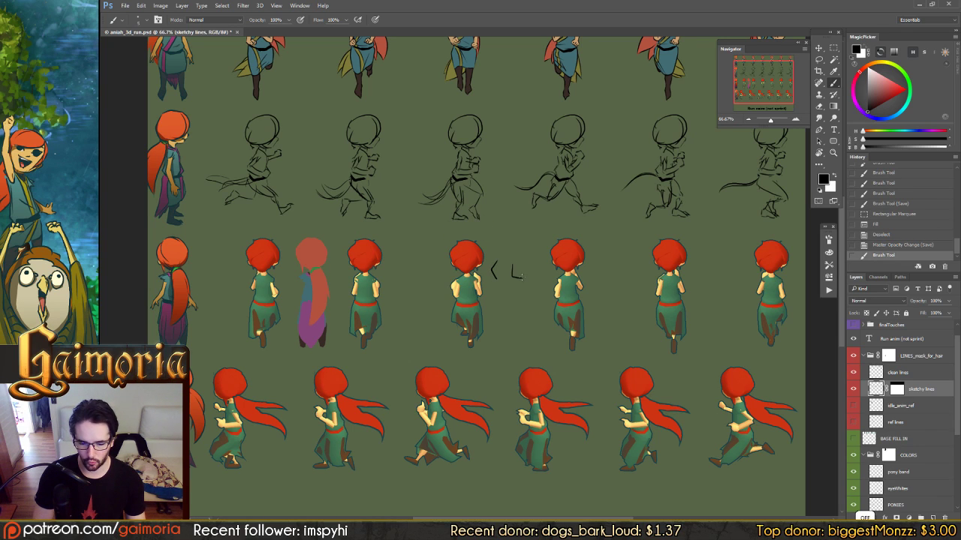
left_click_drag(512, 268, 523, 276)
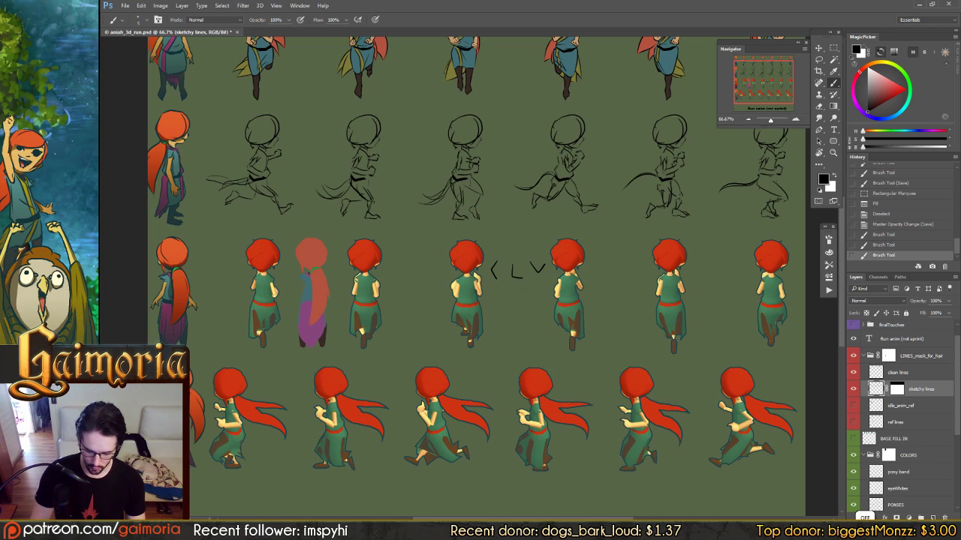
key("ctrl+alt+z")
key("ctrl+alt+z")
key("ctrl+alt+z")
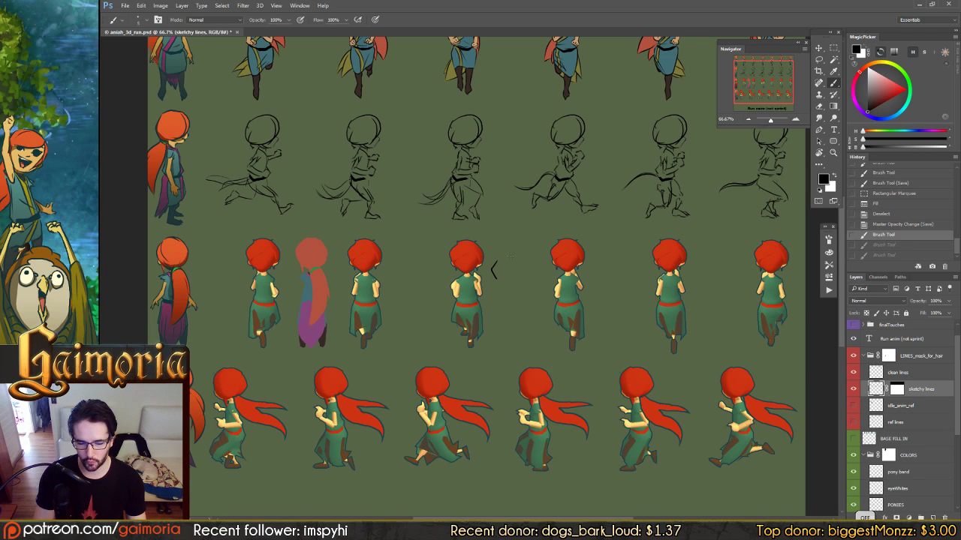
Sketch two bent-arm poses with motion arrows between the third and fourth back-view figures to illustrate the arm swing
mouse_move(508, 258)
left_mouse_down()
mouse_move(536, 260)
mouse_move(496, 264)
mouse_move(487, 274)
mouse_move(542, 261)
left_mouse_up()
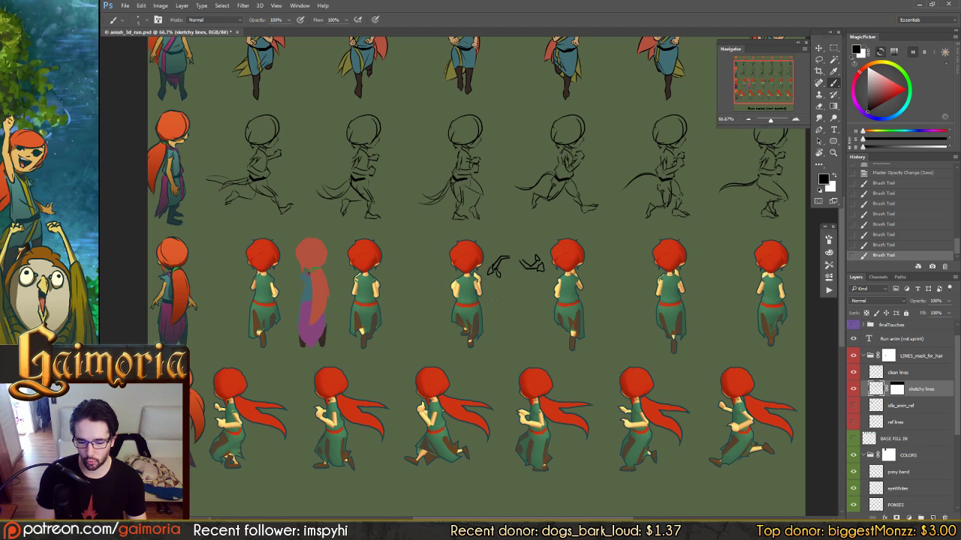
mouse_move(494, 305)
left_mouse_down()
mouse_move(498, 292)
mouse_move(484, 280)
mouse_move(532, 288)
left_mouse_up()
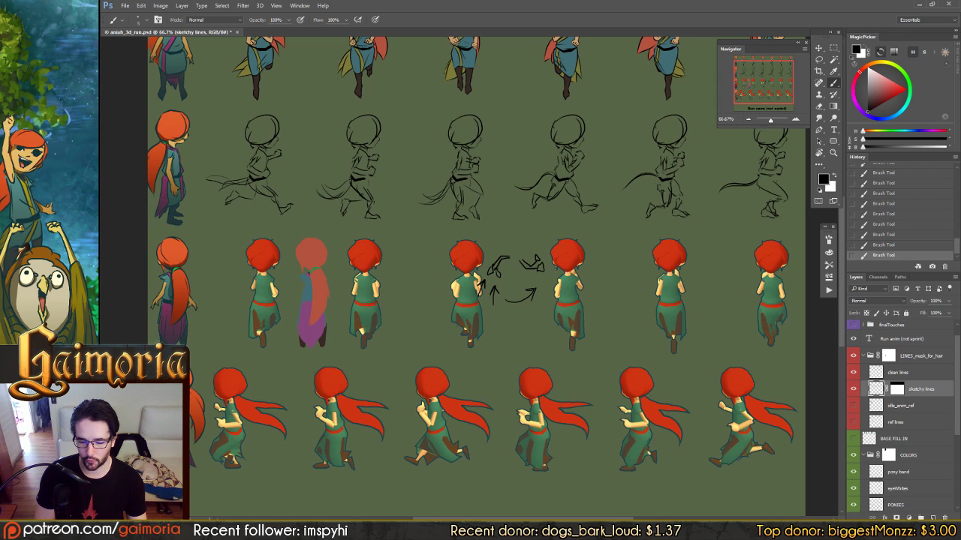
mouse_move(547, 241)
left_mouse_down()
mouse_move(539, 251)
mouse_move(551, 255)
left_mouse_up()
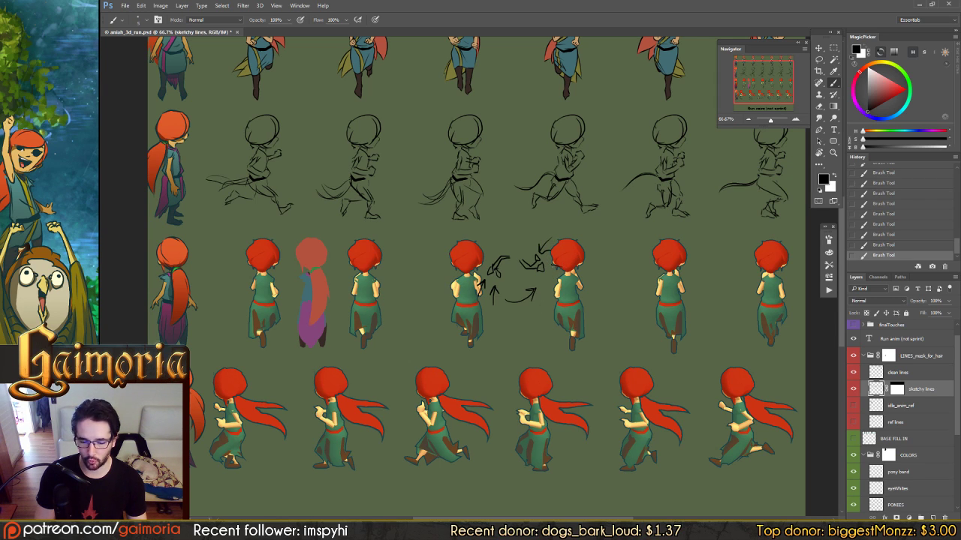
left_click_drag(510, 314, 553, 291)
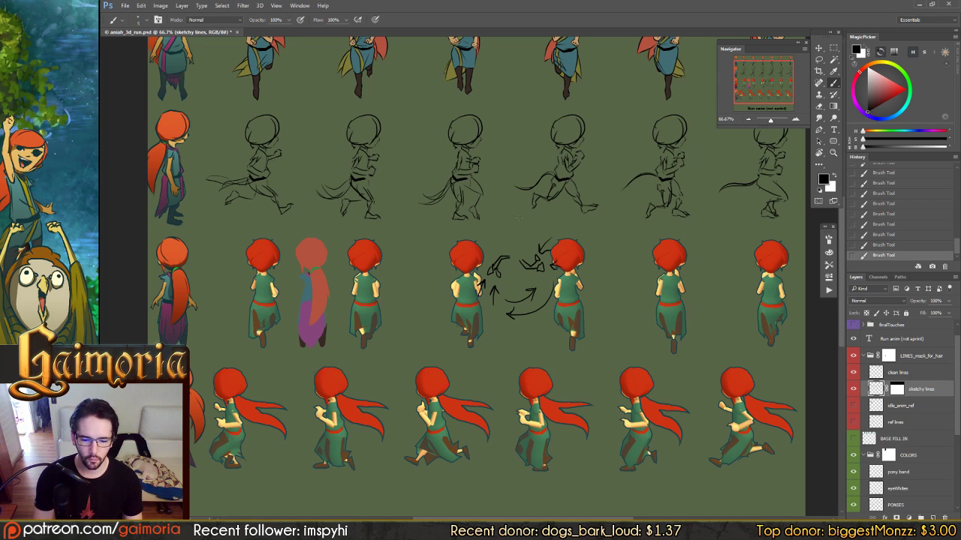
Lasso and delete the explanatory arm sketches and arrows between the back-view figures, deselect, and save the document
key("l")
mouse_move(579, 248)
left_mouse_down()
mouse_move(476, 261)
mouse_move(463, 305)
mouse_move(549, 330)
mouse_move(582, 249)
left_mouse_up()
key("Delete")
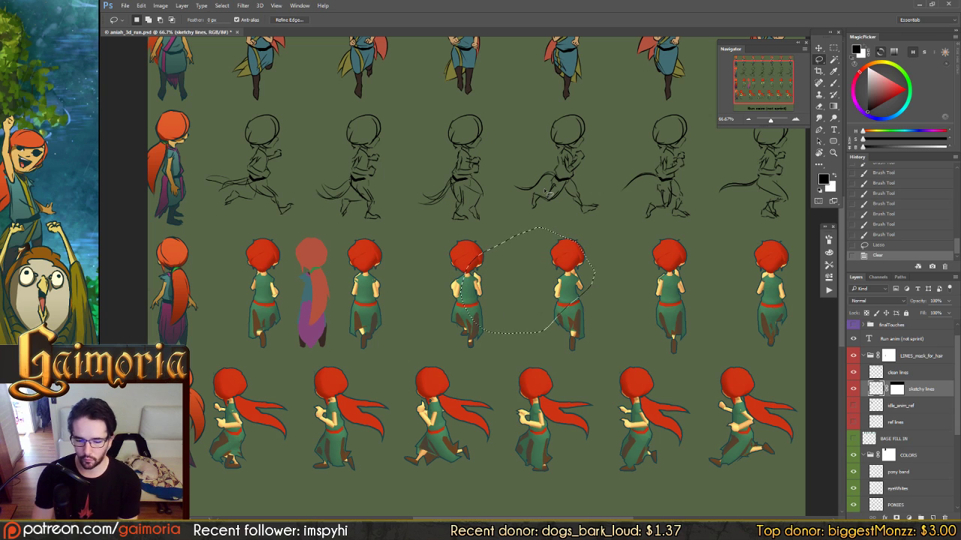
key("ctrl+d")
key("v")
key("ctrl+s")
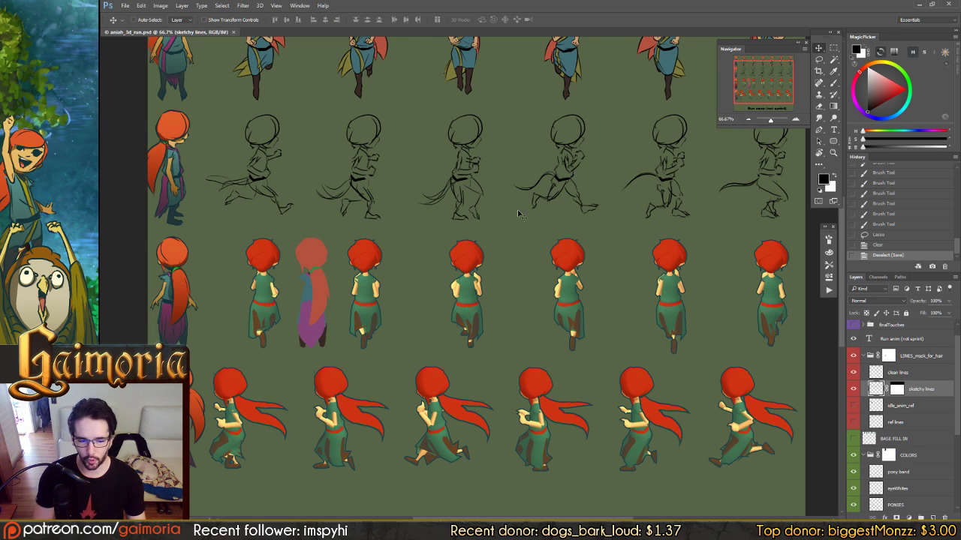
Examine the side-view run sketches frame by frame, comparing head and body positions across the row
key("ctrl+plus")
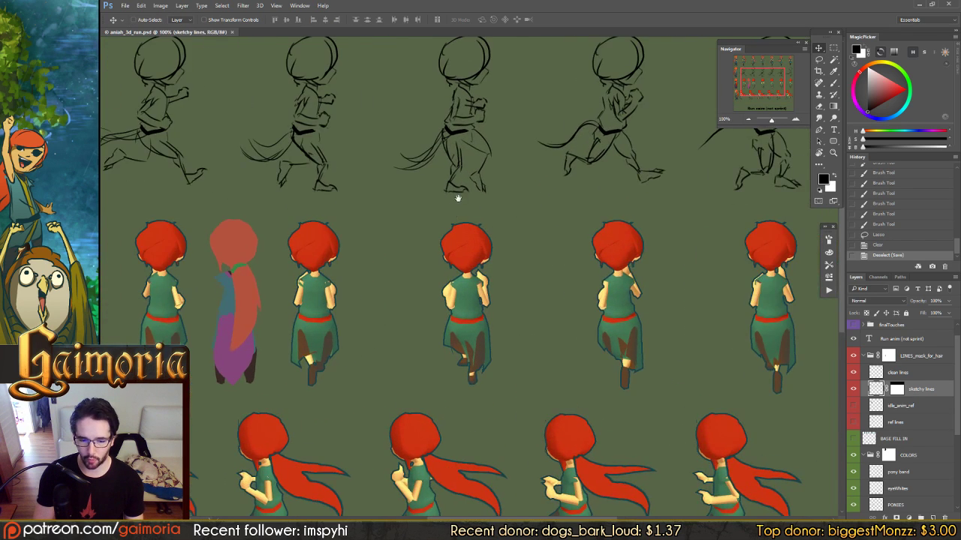
left_click_drag(458, 198, 547, 296)
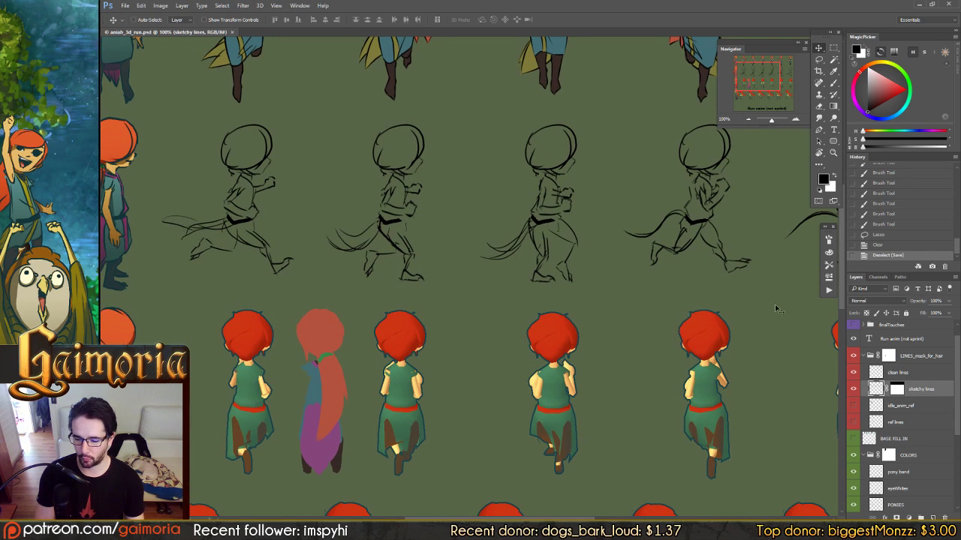
left_click(851, 390)
left_click(851, 389)
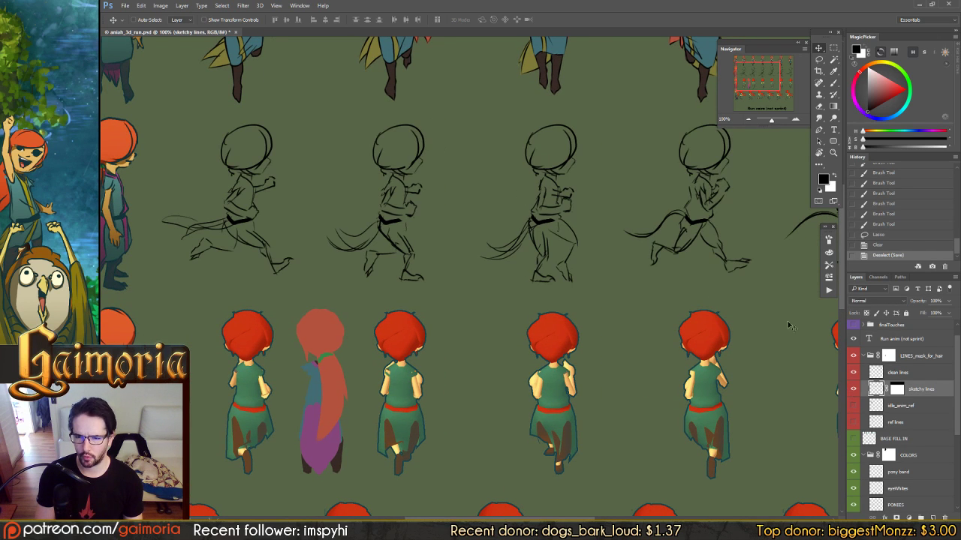
key("l")
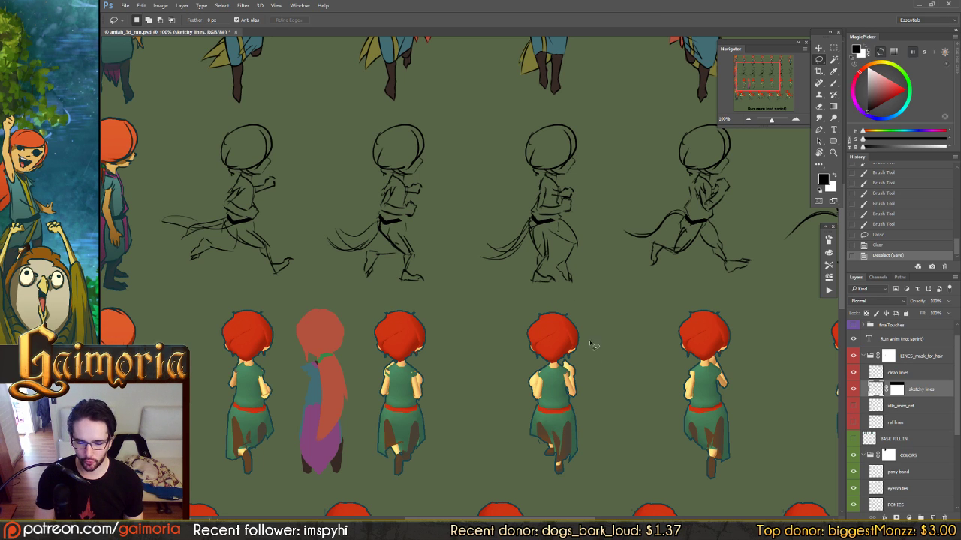
left_click_drag(556, 289, 574, 336)
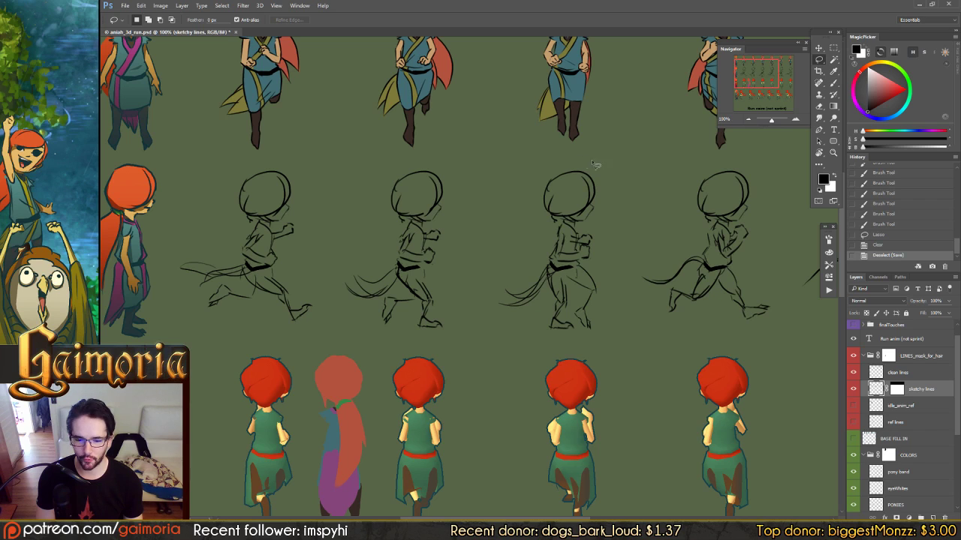
left_click_drag(630, 190, 564, 193)
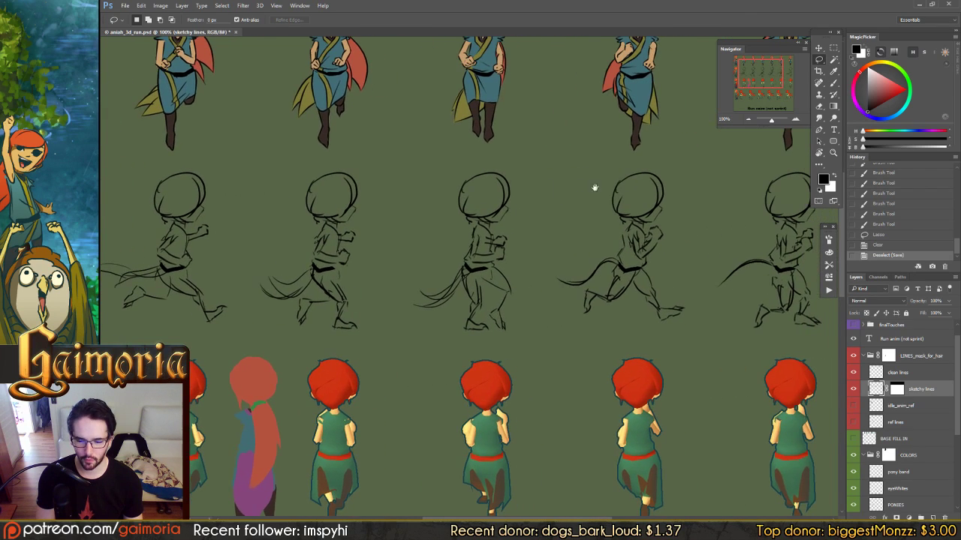
left_click_drag(684, 199, 596, 214)
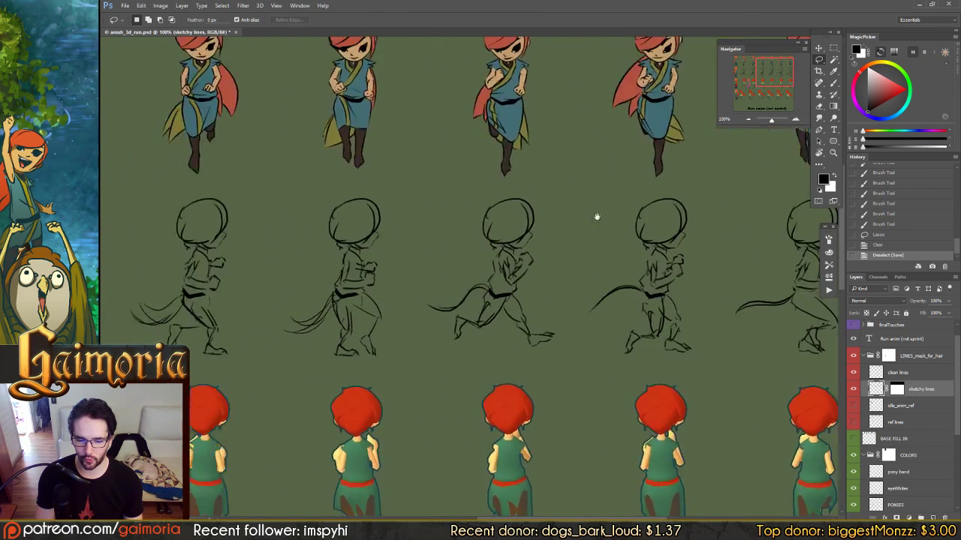
left_click_drag(526, 198, 565, 177)
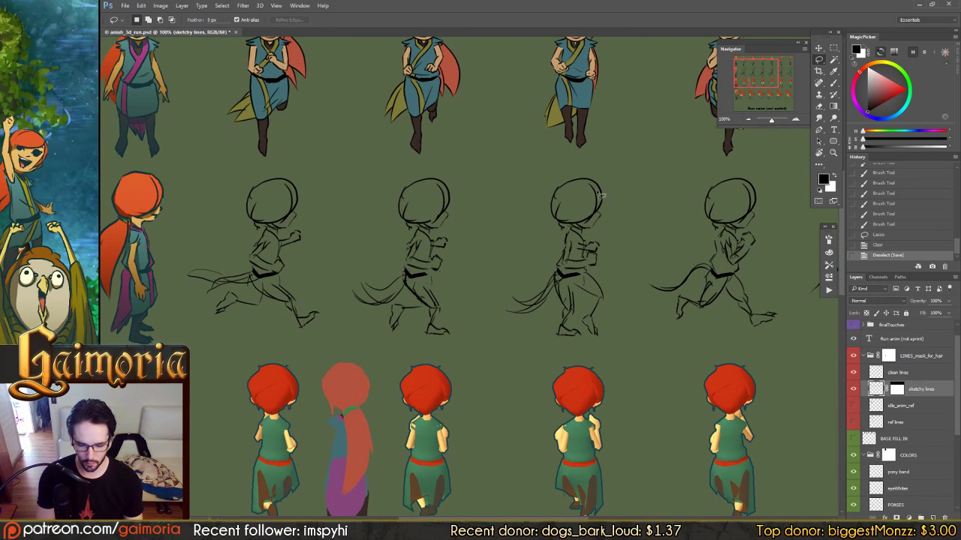
Select the sketched heads of the third and sixth side-view run frames together and nudge them up a few pixels
left_click_drag(632, 193, 631, 173)
mouse_move(448, 171)
left_mouse_down()
mouse_move(502, 163)
mouse_move(425, 155)
mouse_move(430, 210)
mouse_move(473, 217)
mouse_move(506, 188)
mouse_move(701, 187)
left_mouse_up()
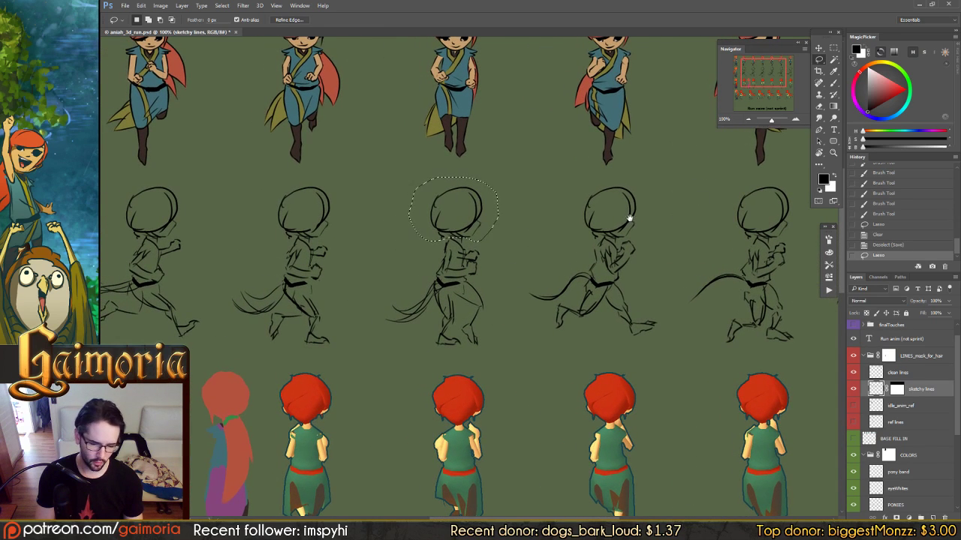
left_click_drag(663, 223, 620, 228)
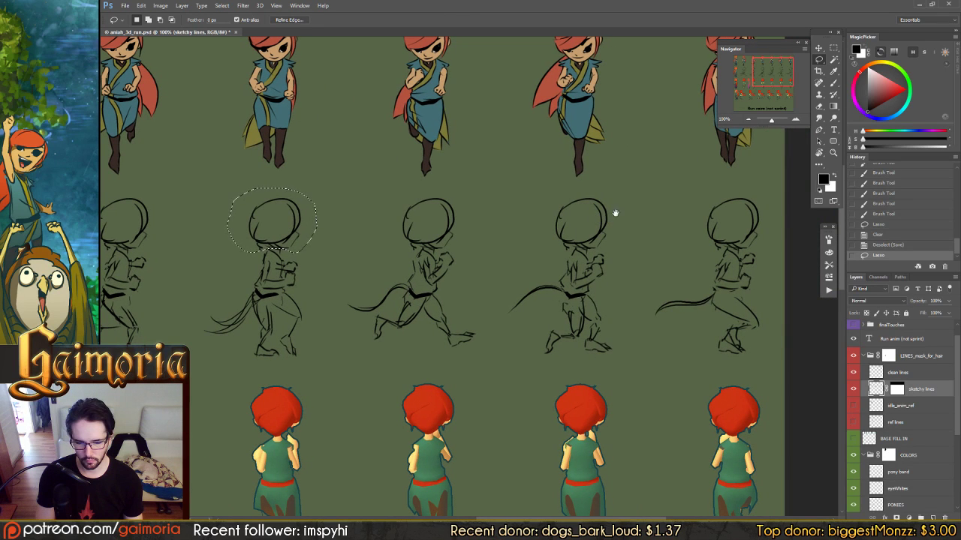
left_click_drag(544, 205, 654, 197)
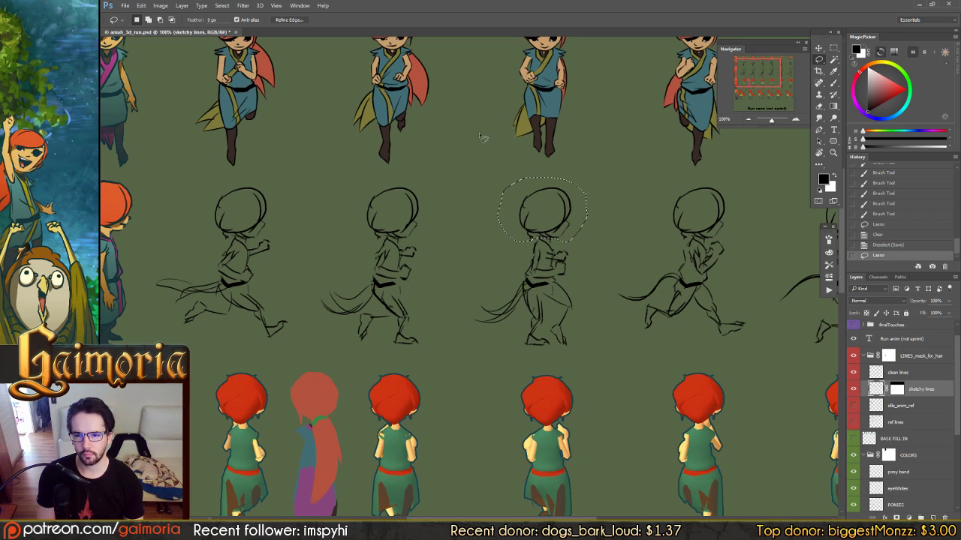
mouse_move(552, 174)
left_mouse_down()
mouse_move(627, 166)
mouse_move(615, 163)
left_mouse_up()
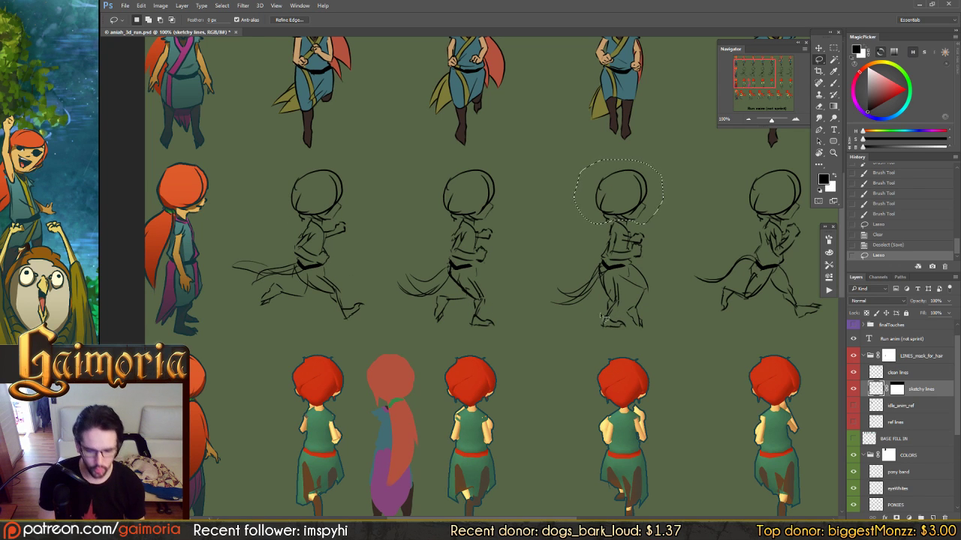
left_click_drag(694, 250, 517, 252)
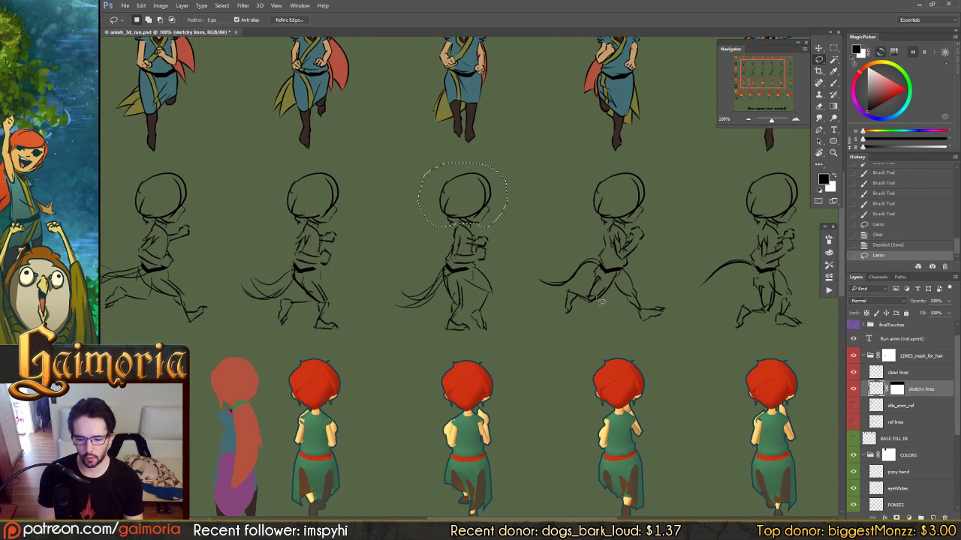
mouse_move(600, 302)
left_mouse_down()
mouse_move(578, 269)
mouse_move(693, 285)
mouse_move(596, 276)
mouse_move(661, 259)
left_mouse_up()
mouse_move(699, 142)
left_mouse_down()
mouse_move(643, 145)
mouse_move(619, 196)
mouse_move(688, 199)
mouse_move(701, 165)
left_mouse_up()
key("v")
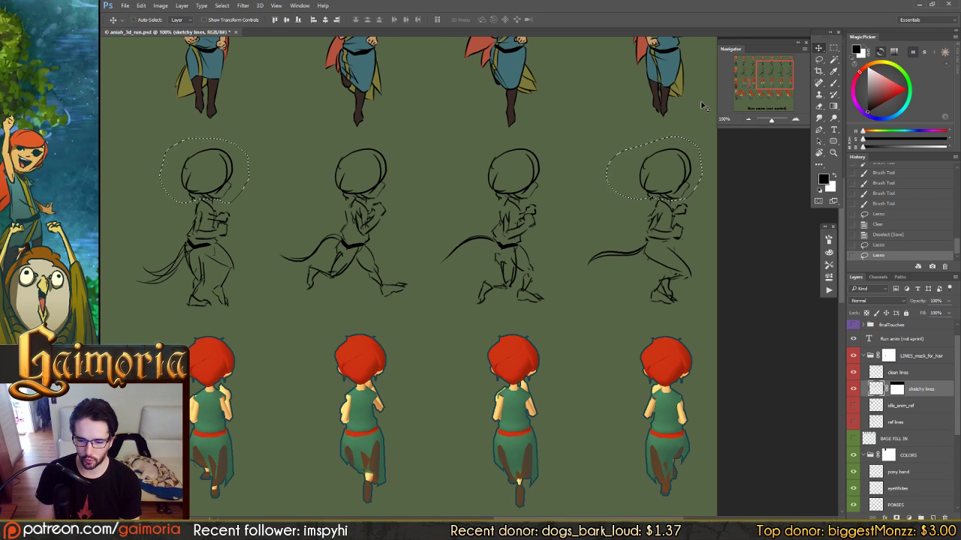
key("Up")
key("Up")
key("Up")
key("Up")
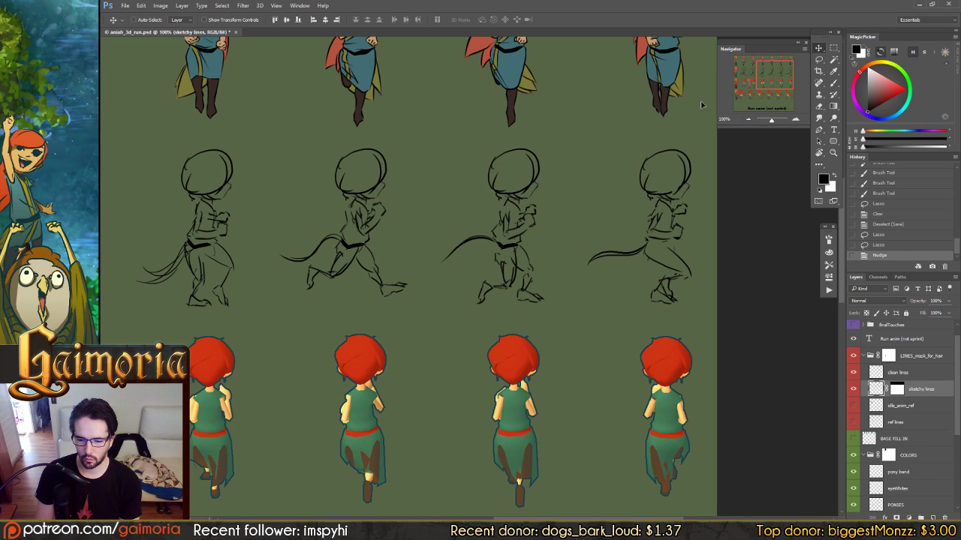
key("Up")
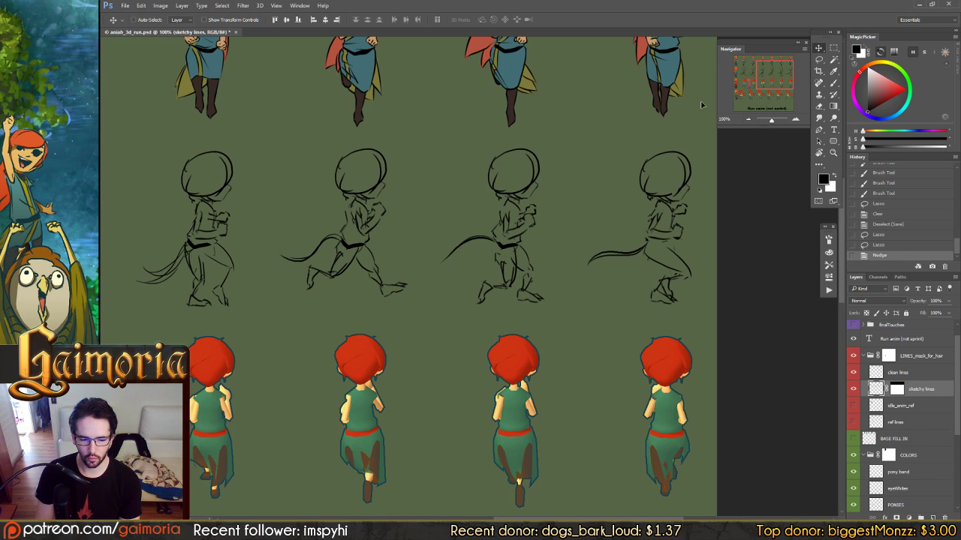
Lasso the sketched heads of the second and fifth side-view run frames, nudge them up slightly, deselect, and save the document
key("ctrl+d")
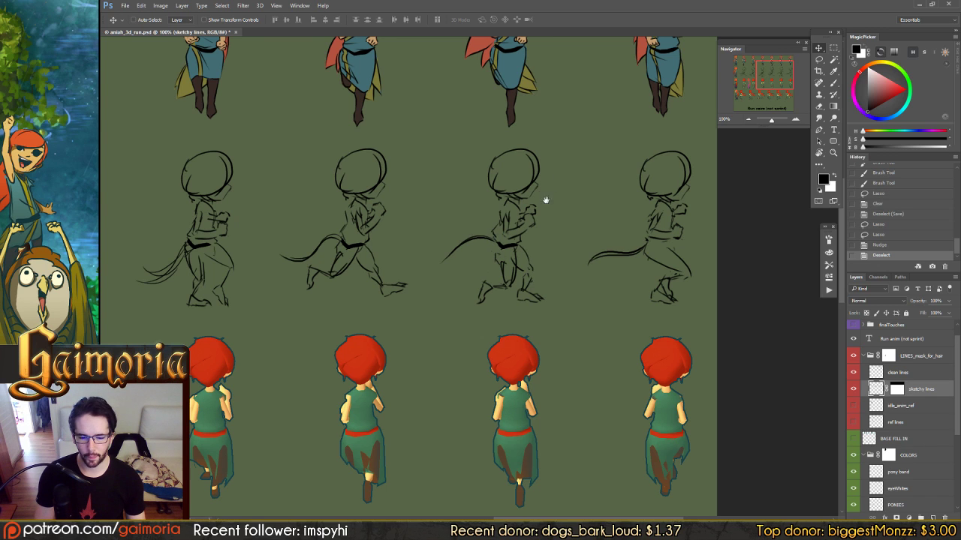
left_click_drag(546, 200, 595, 202)
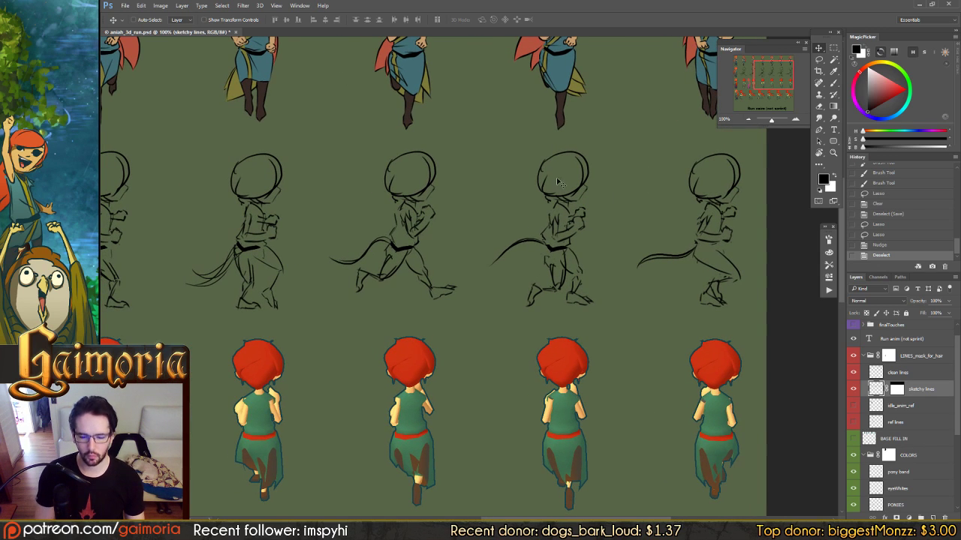
key("l")
mouse_move(608, 161)
left_mouse_down()
mouse_move(556, 154)
mouse_move(527, 201)
mouse_move(570, 209)
mouse_move(589, 208)
mouse_move(618, 173)
mouse_move(545, 163)
left_mouse_up()
mouse_move(390, 135)
left_mouse_down()
mouse_move(293, 154)
mouse_move(325, 187)
mouse_move(388, 137)
left_mouse_up()
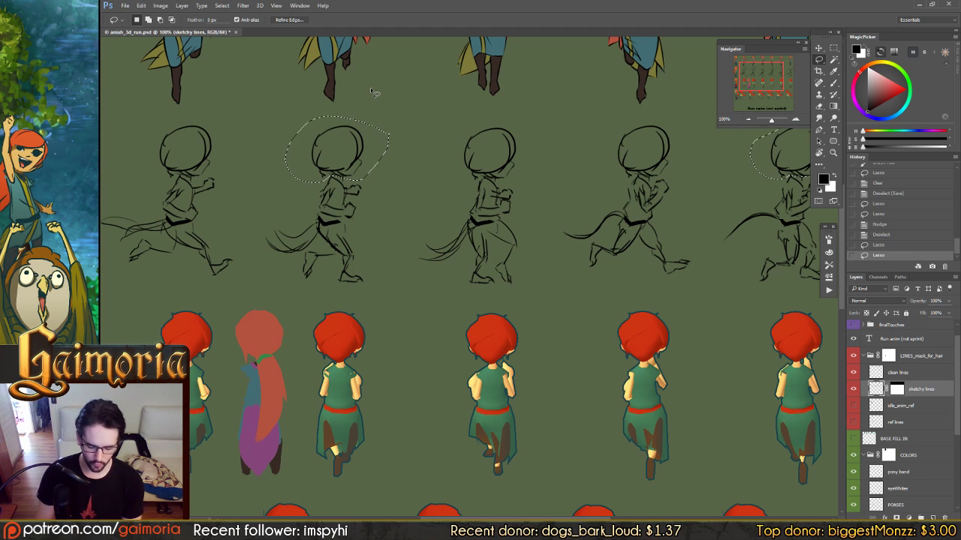
key("v")
key("Up")
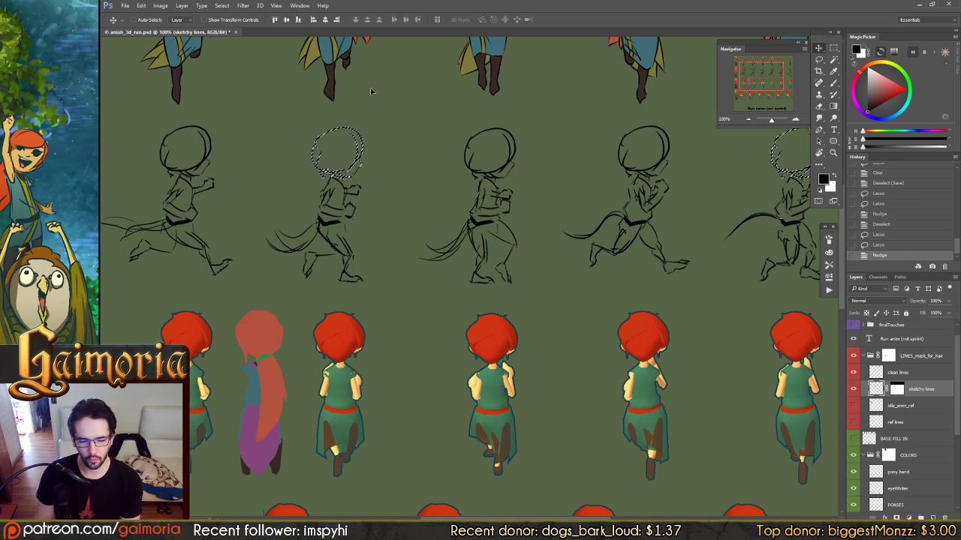
key("ctrl+d")
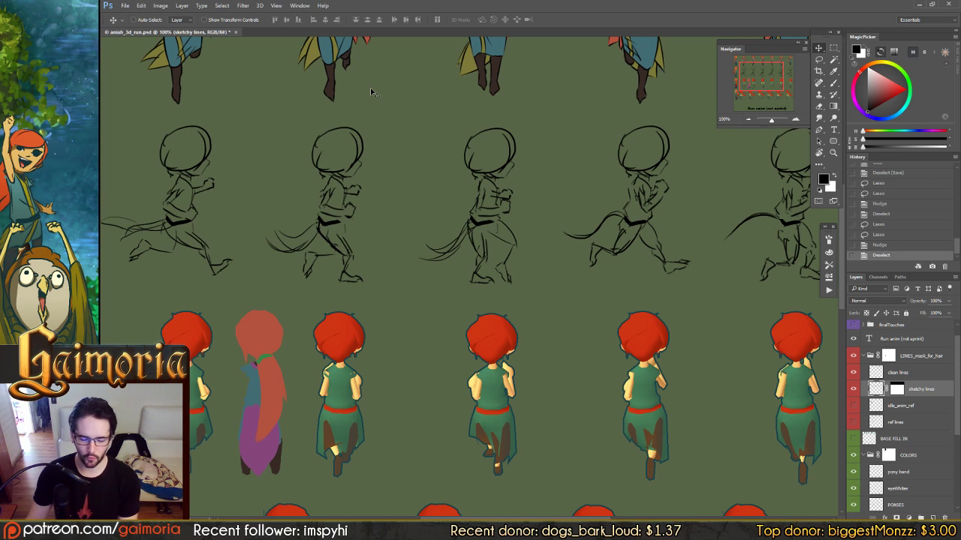
left_click_drag(553, 175, 453, 174)
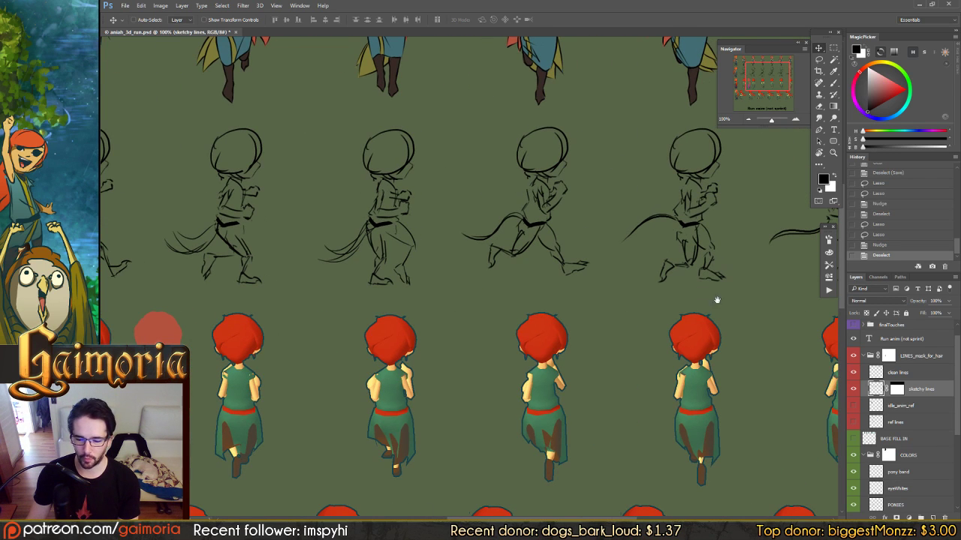
key("ctrl+s")
Hide the green background layer, Layer 3, so the sprite sheet has a transparent background
scroll(854, 496, "down", 5)
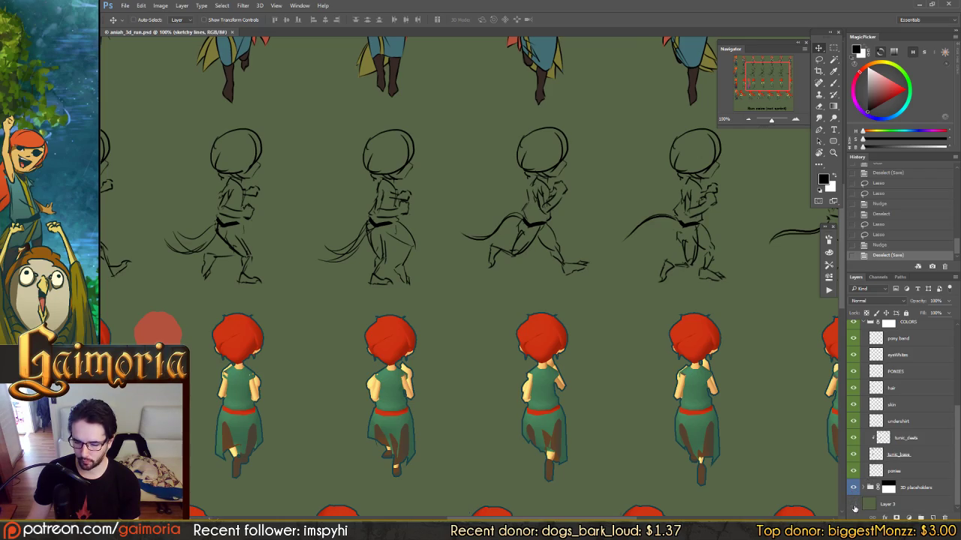
left_click(853, 505)
scroll(808, 392, "left", 3)
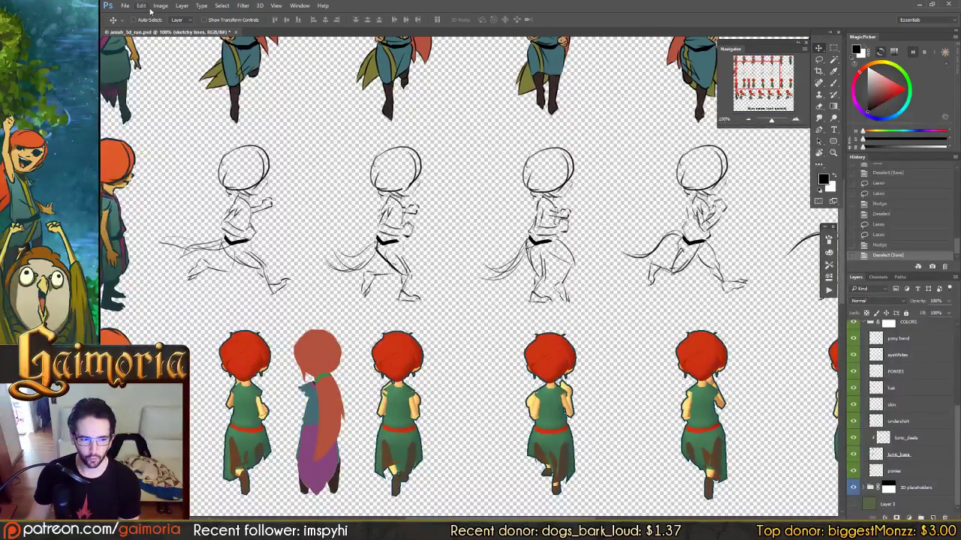
left_click(160, 6)
key("Escape")
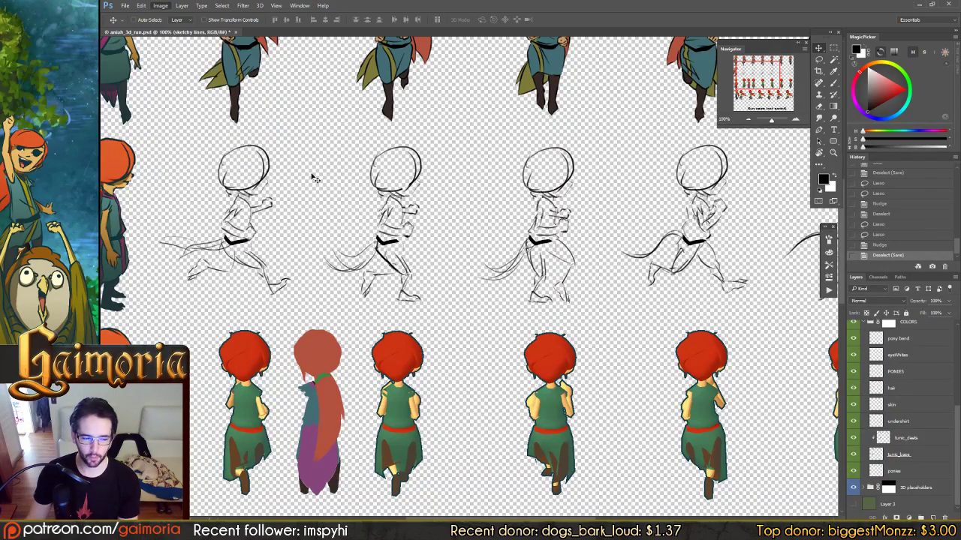
Examine the first columns of the sprite sheet and the spacing between the canvas edge and the figures
scroll(314, 178, "left", 3)
scroll(247, 150, "up", 1)
scroll(251, 198, "down", 6)
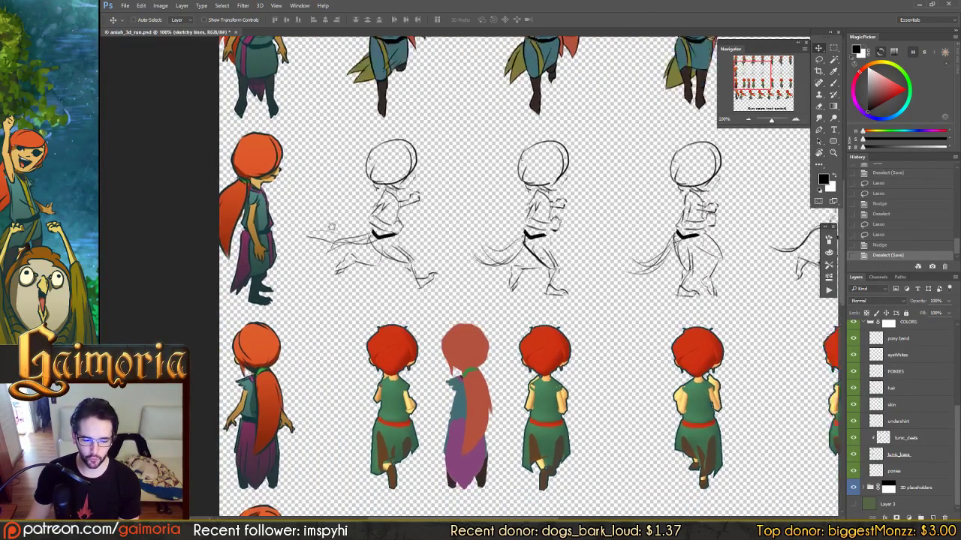
scroll(404, 184, "left", 1)
scroll(404, 184, "up", 5)
scroll(403, 184, "right", 1)
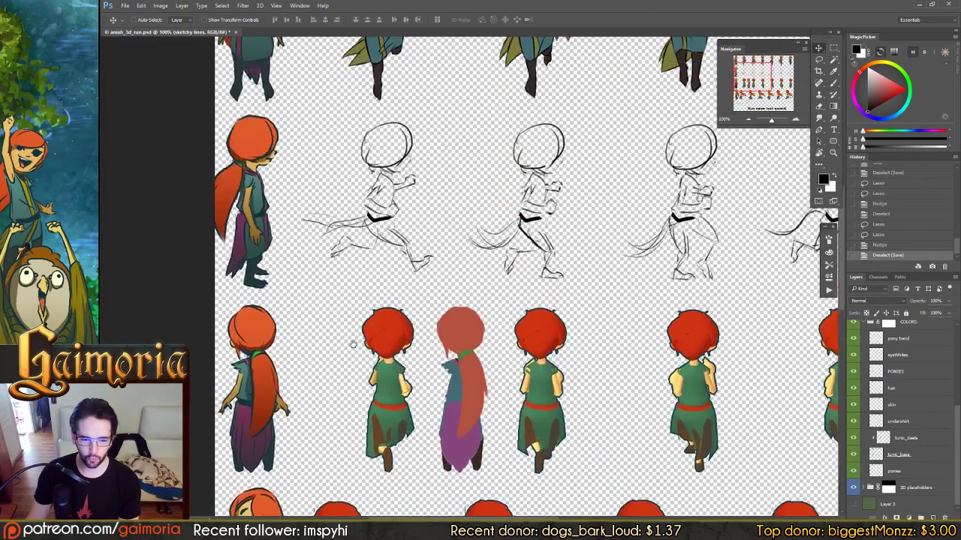
scroll(284, 111, "up", 1)
scroll(285, 111, "right", 1)
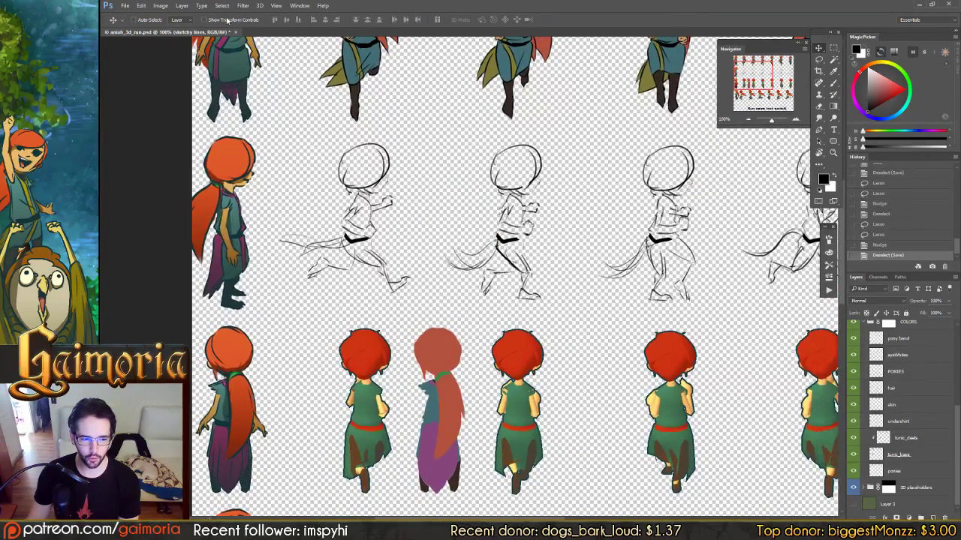
scroll(394, 43, "up", 1)
scroll(394, 44, "left", 1)
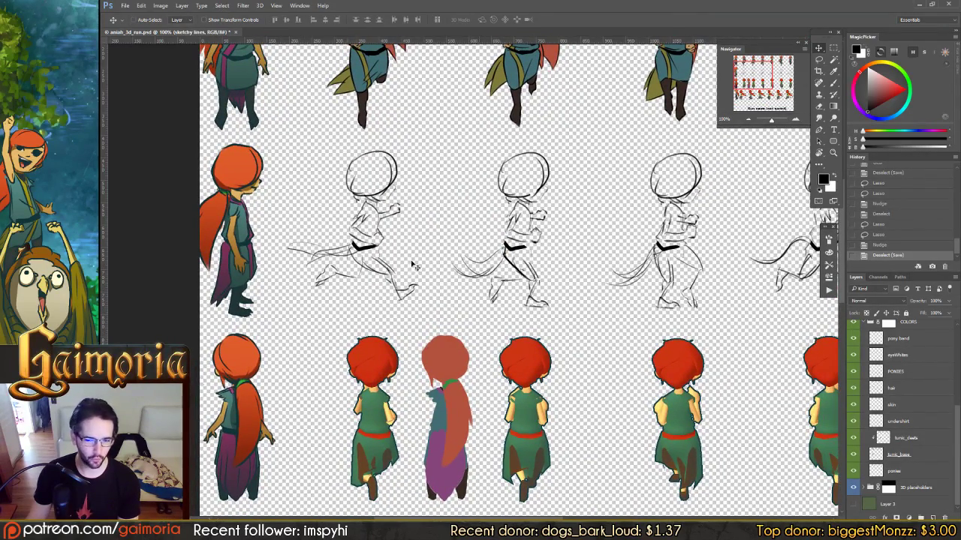
scroll(469, 278, "down", 1)
scroll(469, 278, "right", 1)
Reduce the canvas width to 2048 pixels, anchored at the middle right so the excess is cropped from the left side
left_click(159, 6)
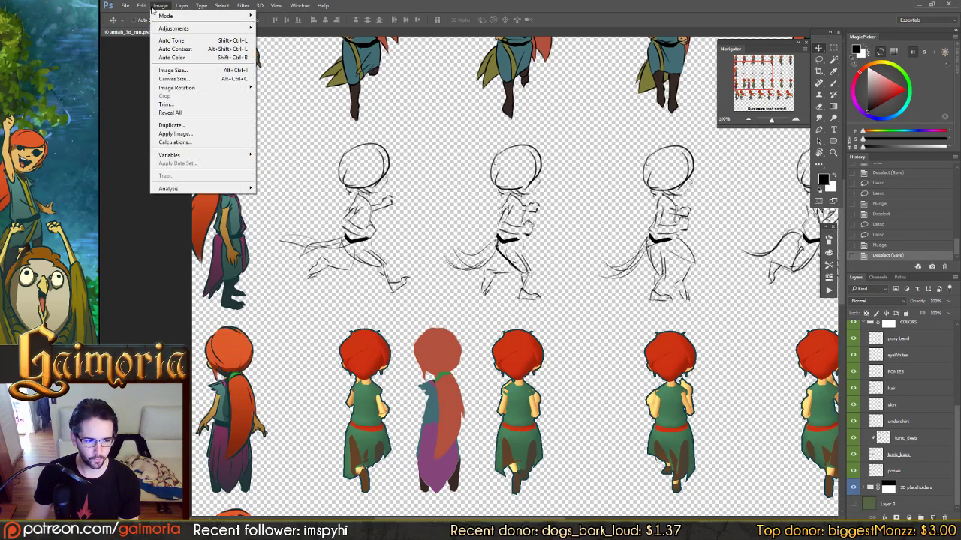
left_click(196, 78)
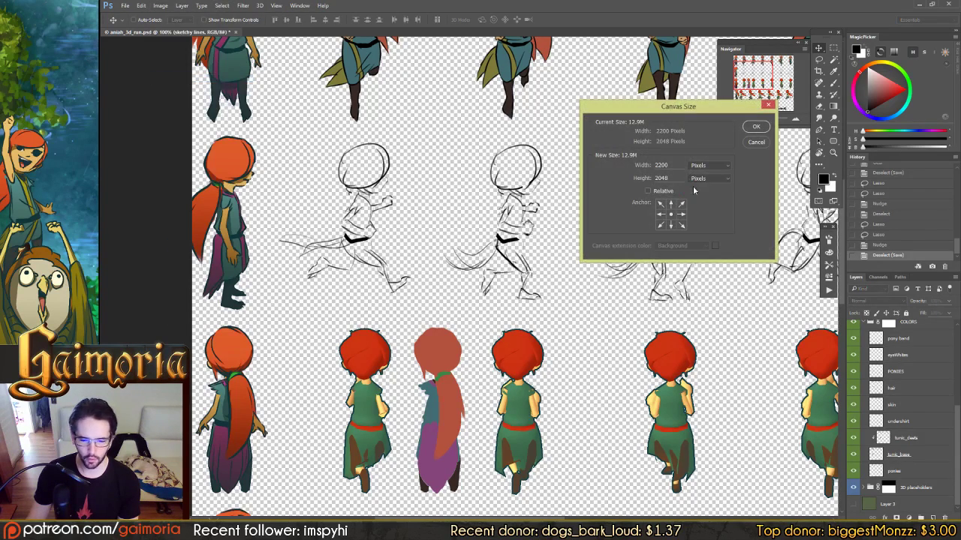
left_click(709, 169)
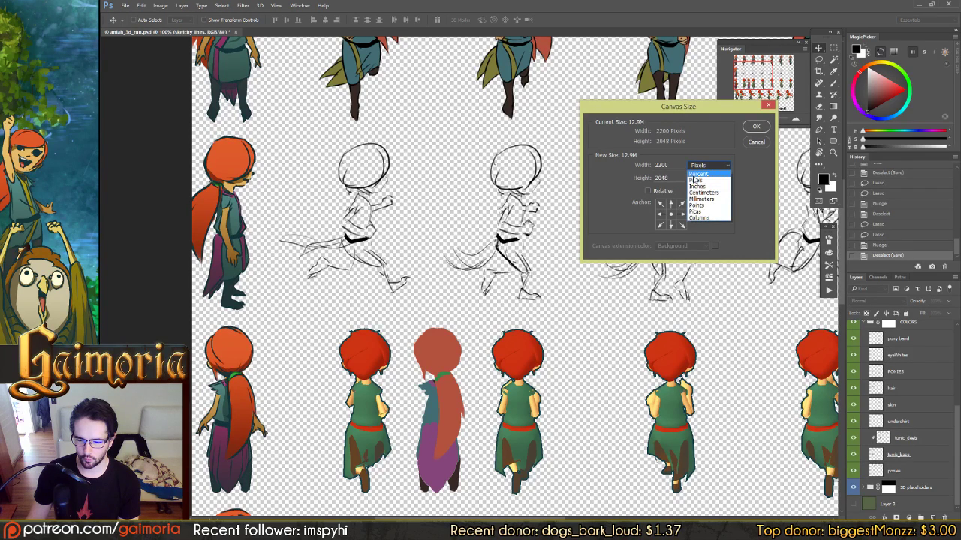
left_click(695, 181)
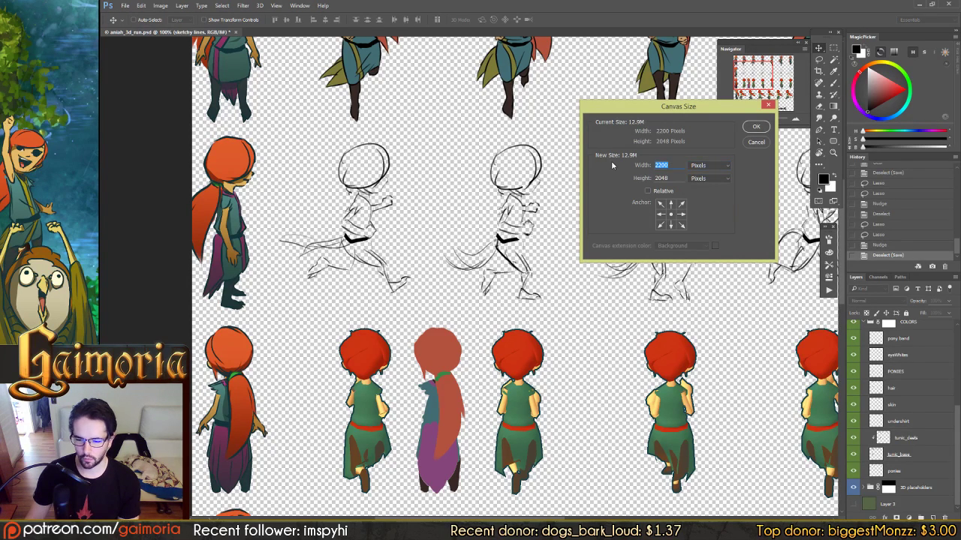
type("2048")
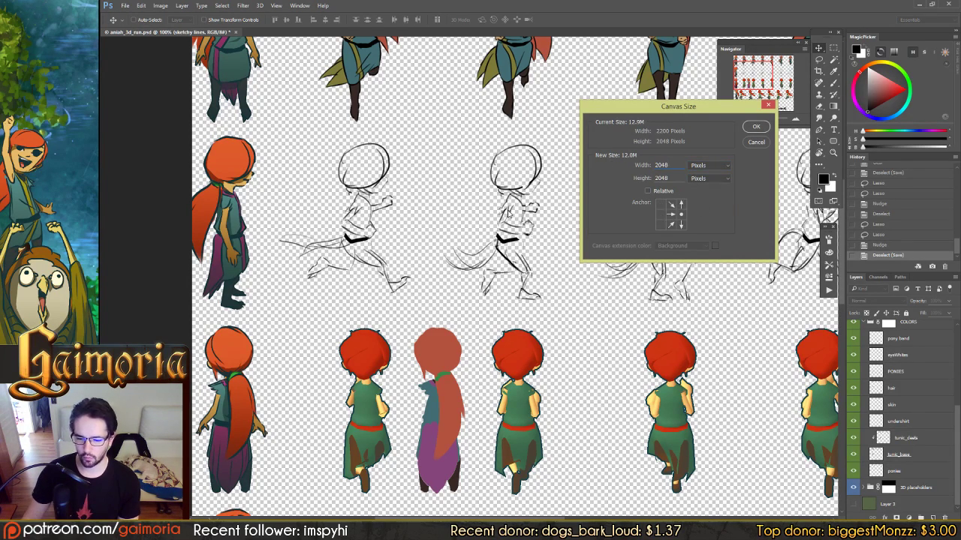
key("Return")
Save a PNG copy of the sheet over aniah_3d_run.png in the movement folder, accepting the PNG options
key("ctrl+alt+s")
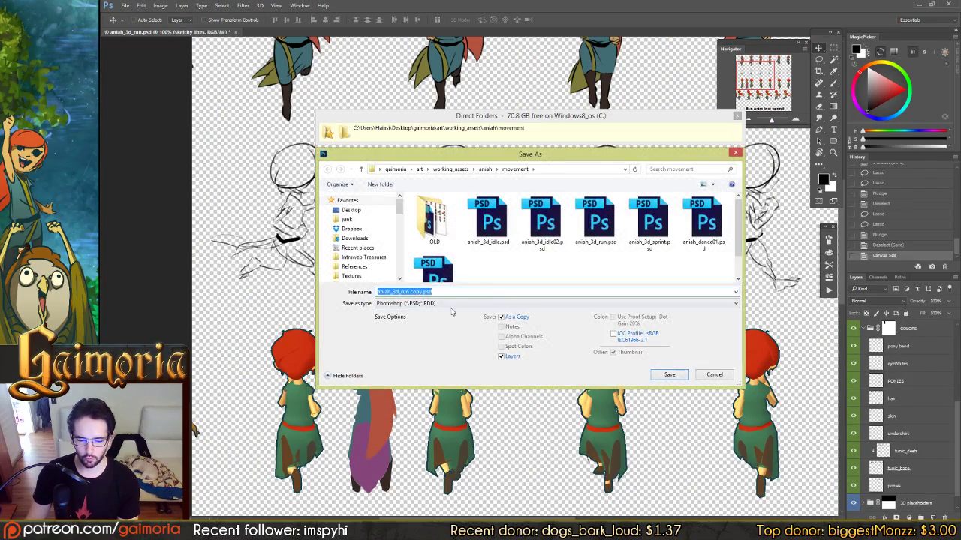
left_click(448, 303)
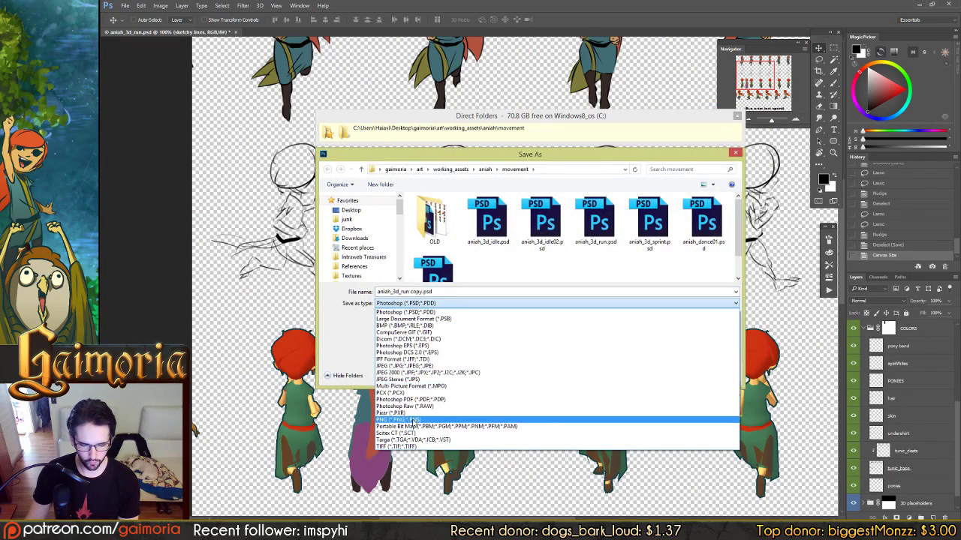
left_click(480, 426)
double_click(545, 224)
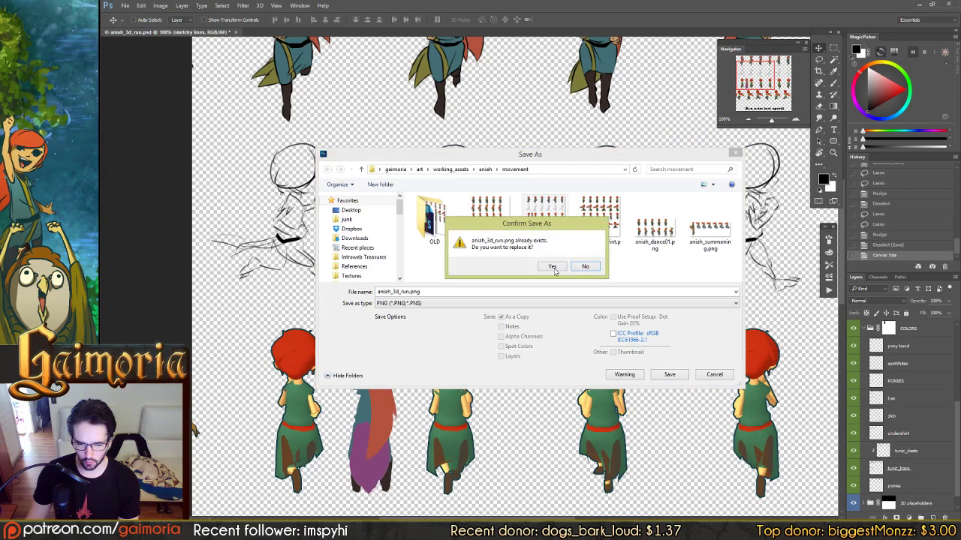
left_click(557, 268)
left_click(539, 133)
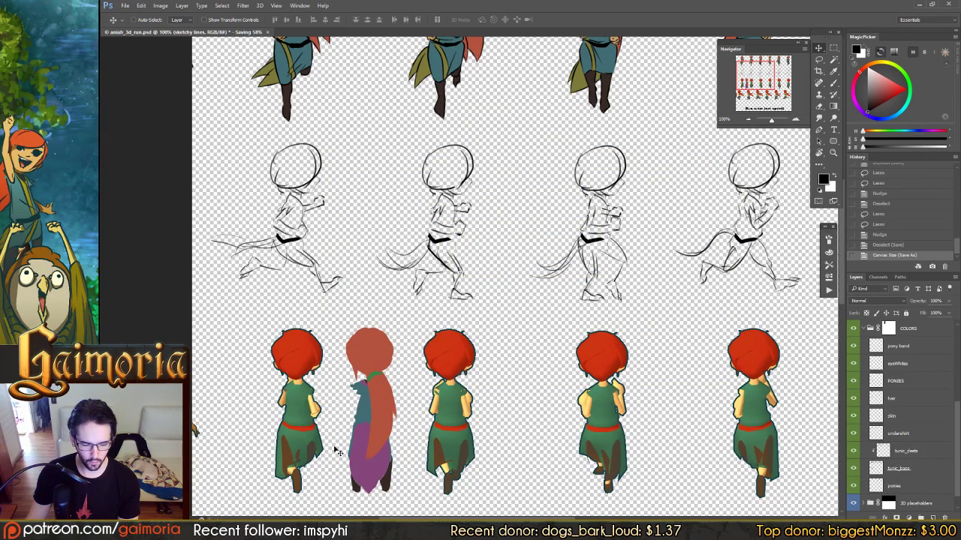
Switch to File Explorer and copy aniah_3d_run.png from the movement folder into the Unity project's Aniah sprites folder, replacing the existing file
left_click(230, 529)
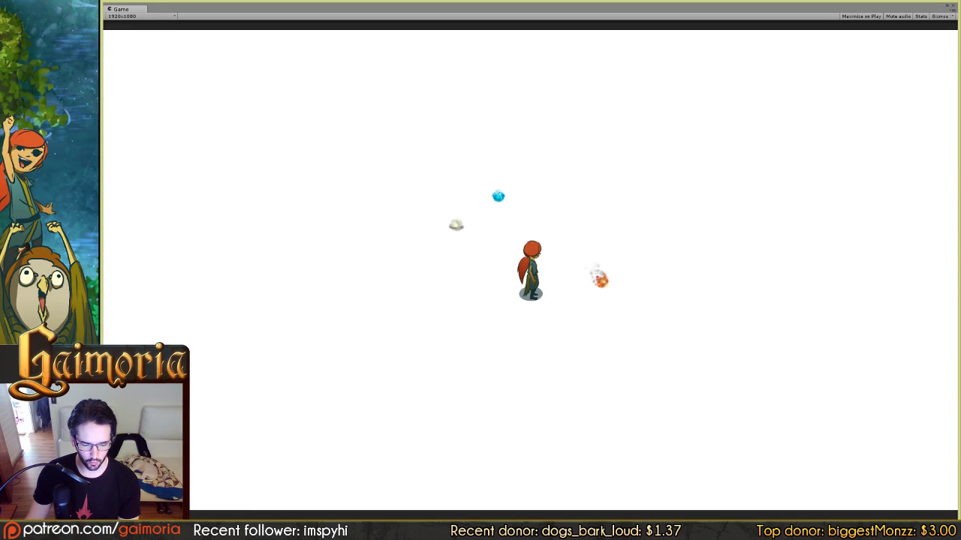
left_click(231, 504)
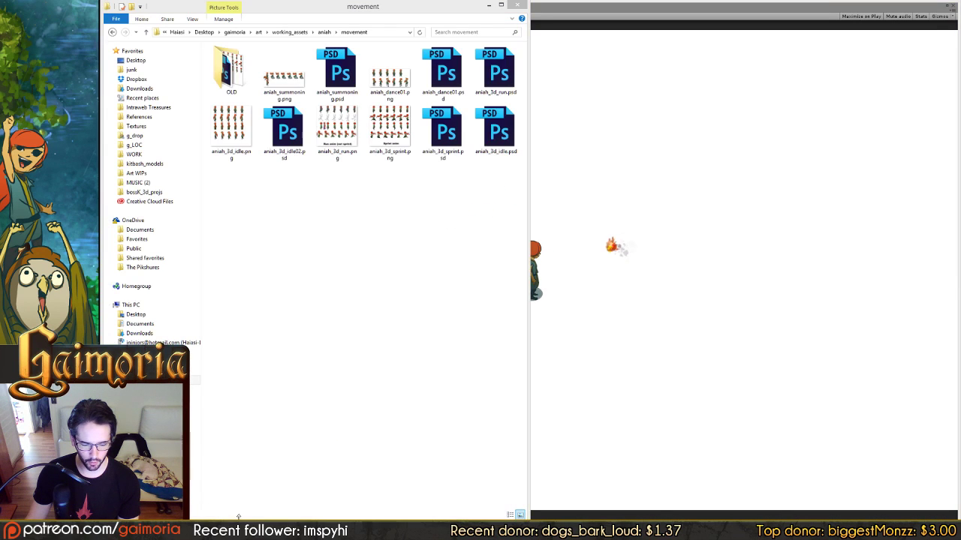
left_click(308, 500)
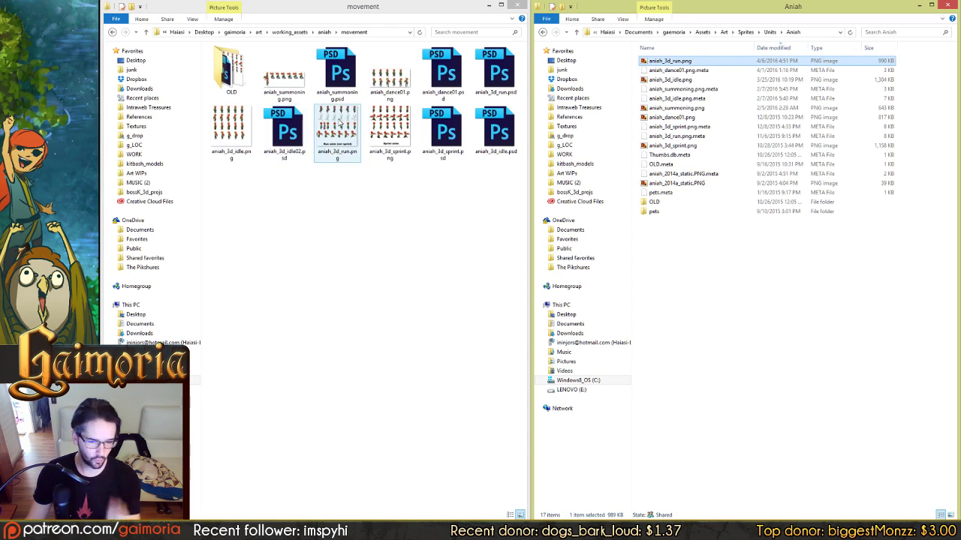
left_click_drag(343, 133, 739, 284)
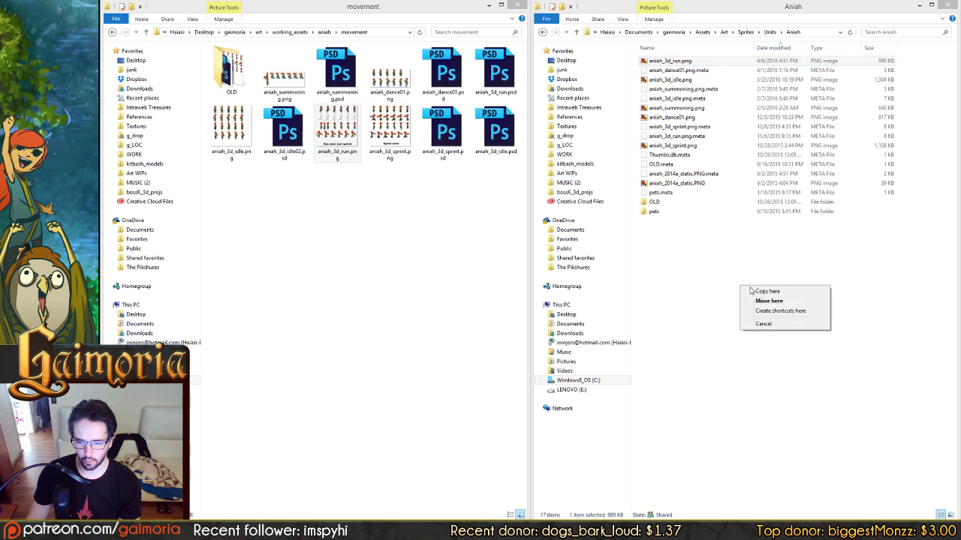
left_click(780, 292)
left_click(531, 200)
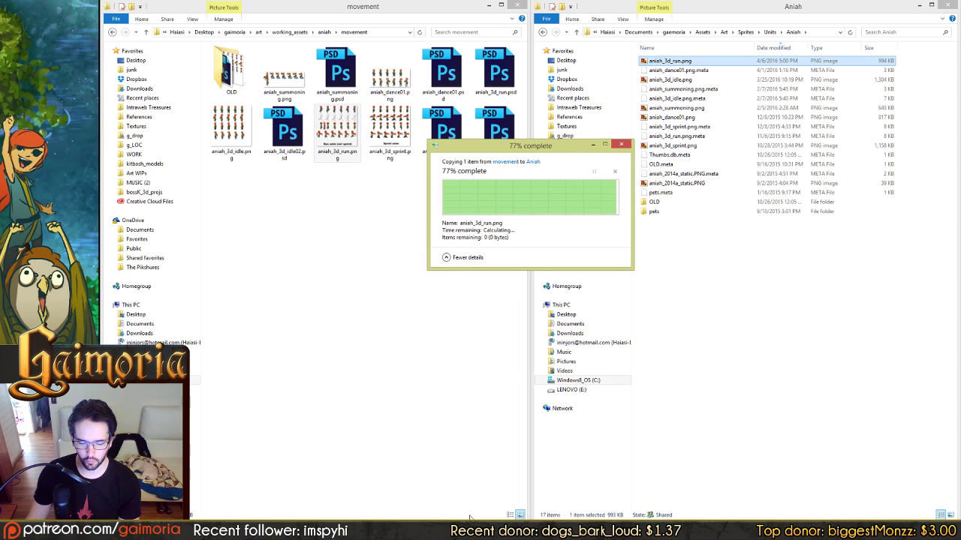
Switch to Unity, shrink and move the Game window aside to view the character scene, and maximize the Game window again
key("alt+Tab")
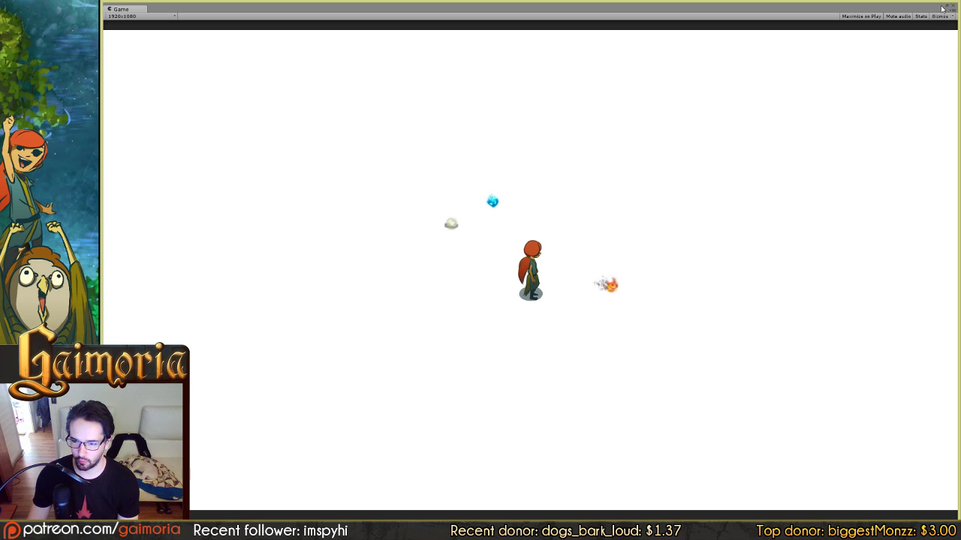
left_click(942, 8)
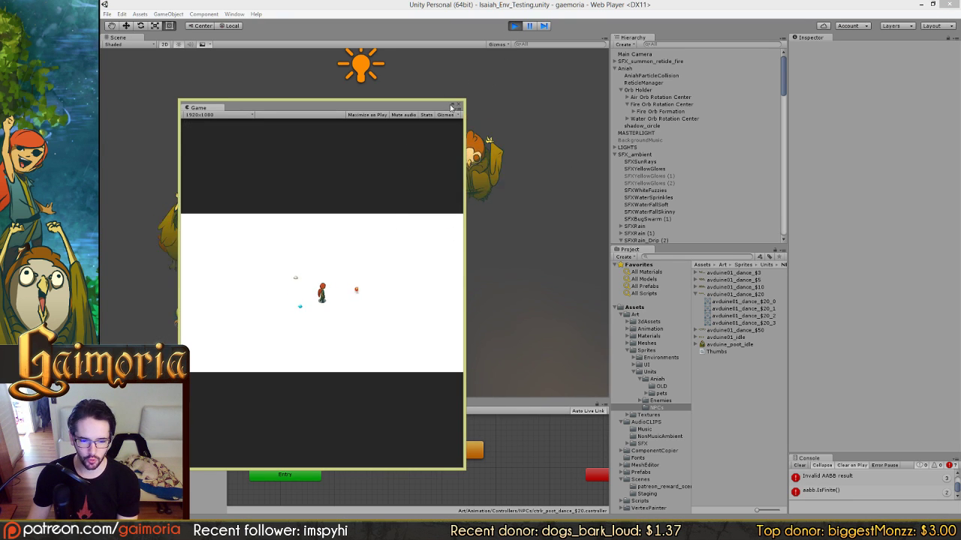
left_click_drag(451, 108, 437, 384)
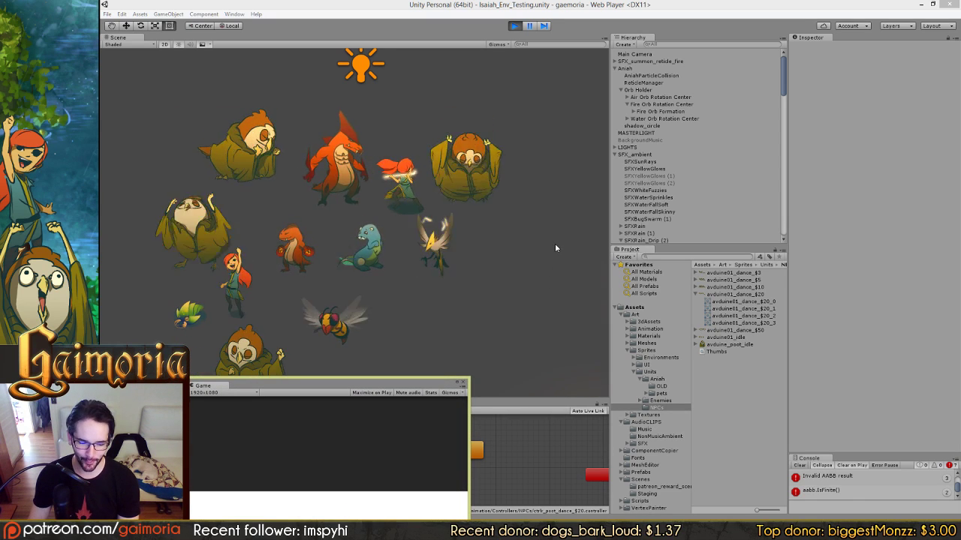
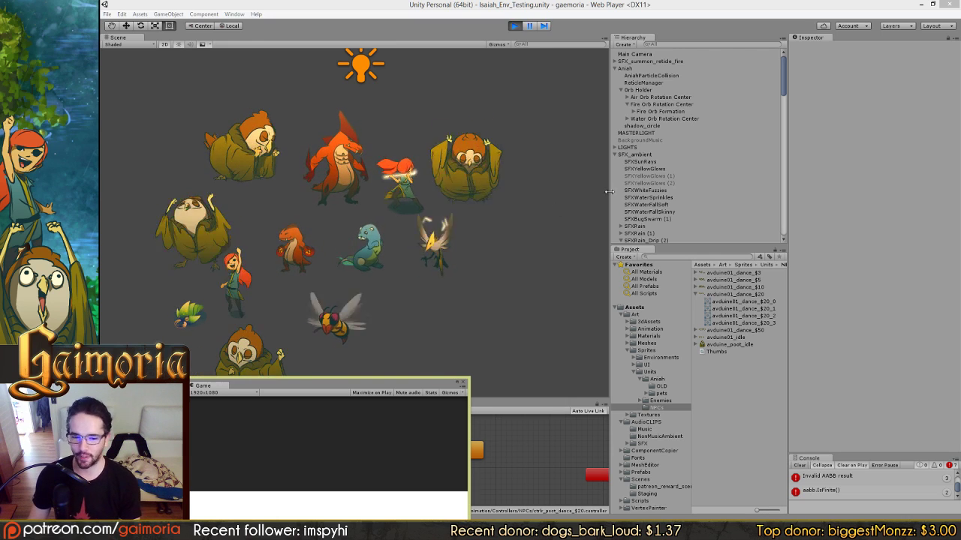
left_click_drag(425, 379, 430, 201)
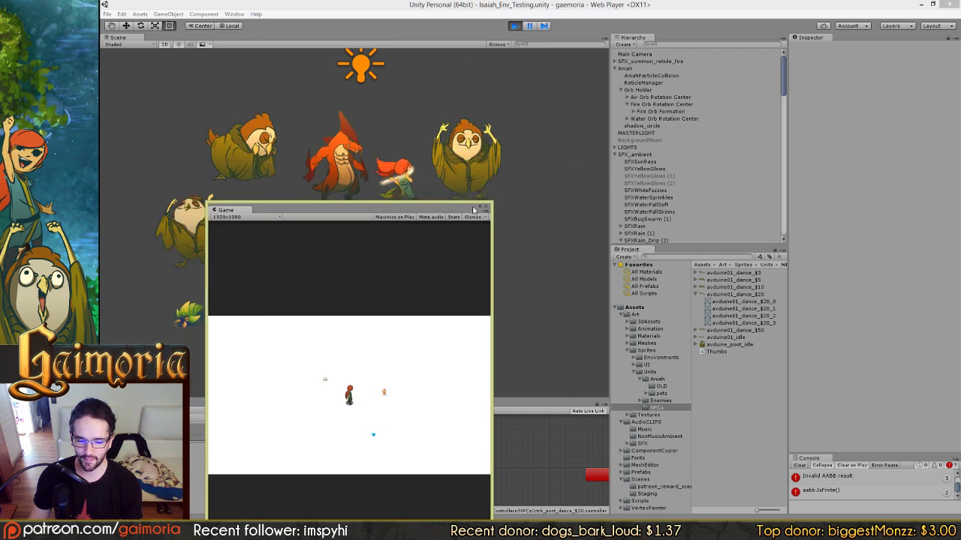
double_click(479, 206)
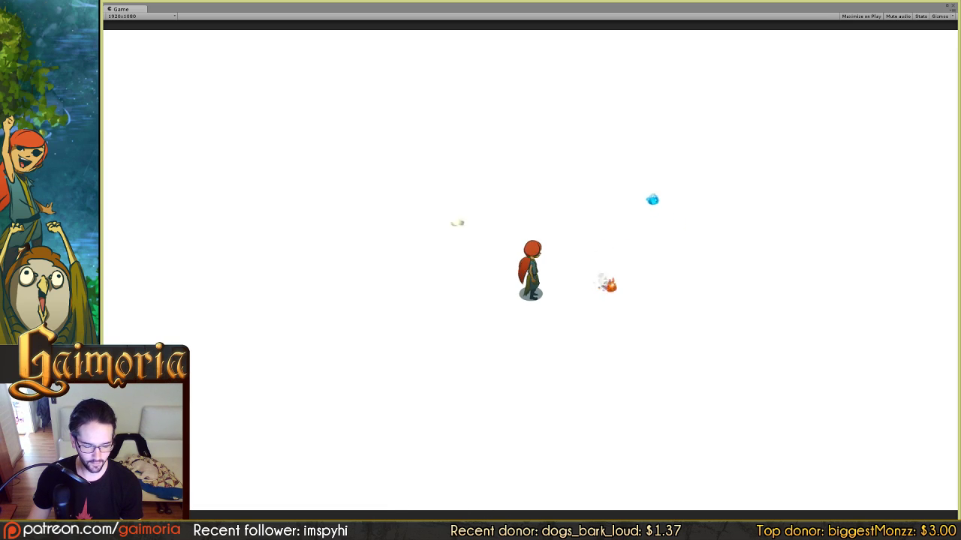
Switch to Photoshop and revert aniah_3d_run.psd to the history state before the canvas size change
key("alt+Tab")
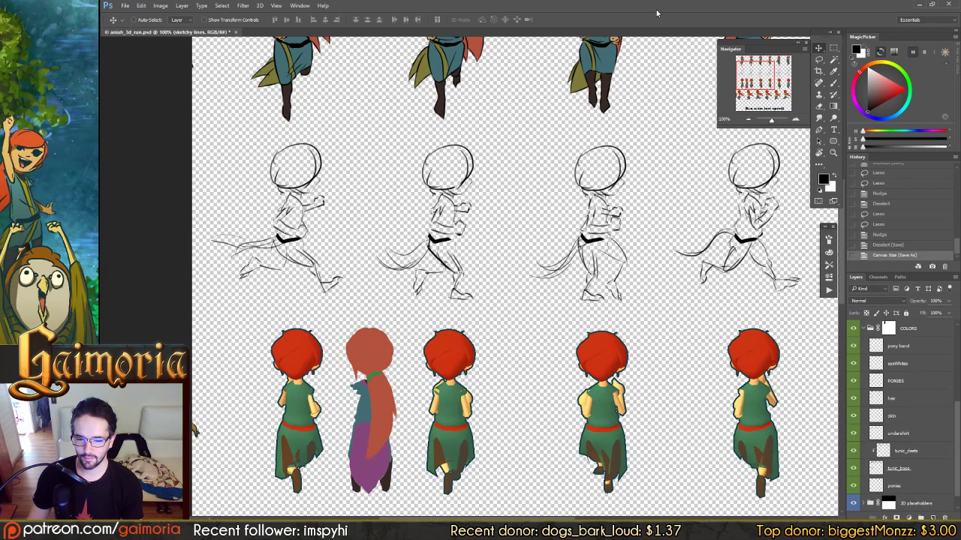
scroll(626, 192, "right", 3)
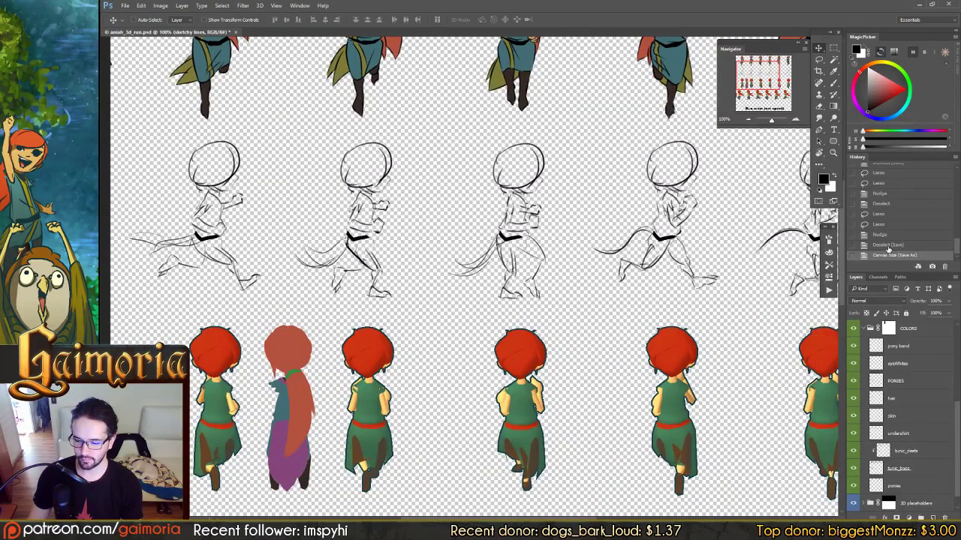
left_click(888, 246)
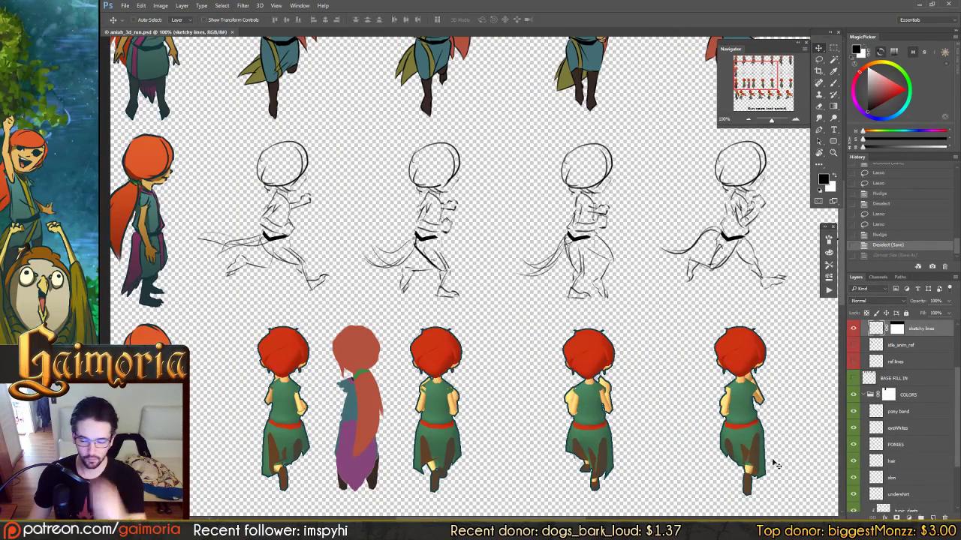
Show the green background Layer 3 behind the sheet, keeping the 3D placeholders group visible
scroll(862, 455, "down", 3)
left_click(853, 488)
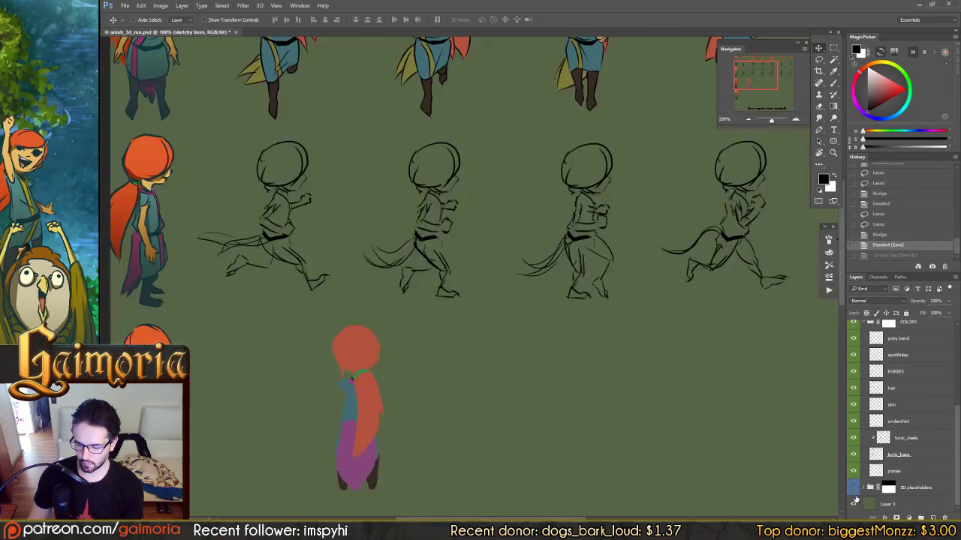
left_click(913, 489)
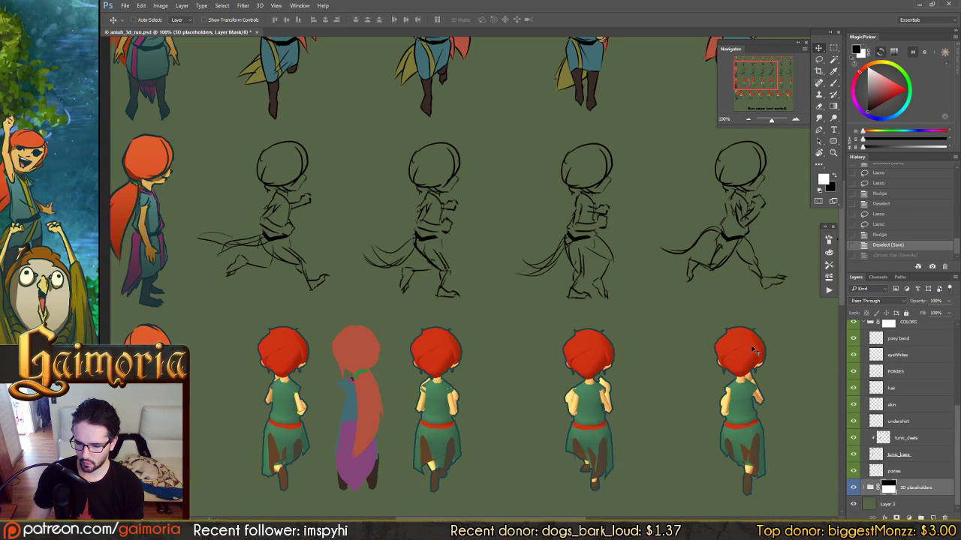
left_click_drag(429, 318, 547, 337)
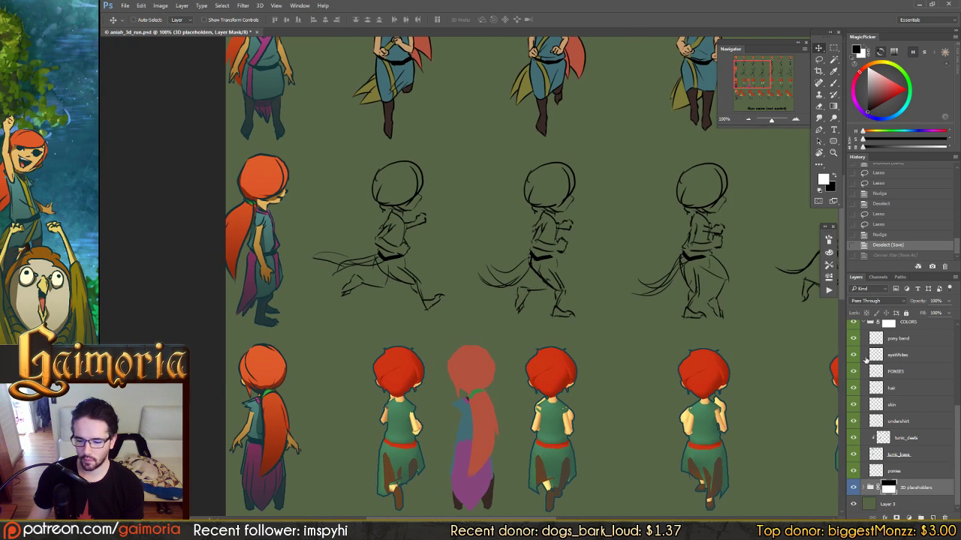
Activate the sketchy lines layer and lasso the arms of the first side-view running sketch
scroll(916, 383, "up", 3)
scroll(912, 385, "up", 2)
left_click(877, 406)
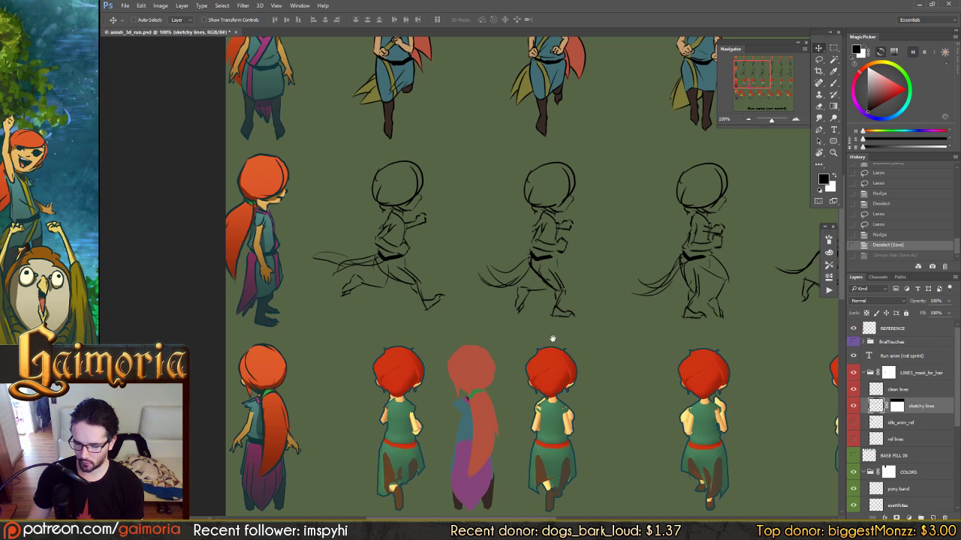
left_click_drag(553, 338, 369, 338)
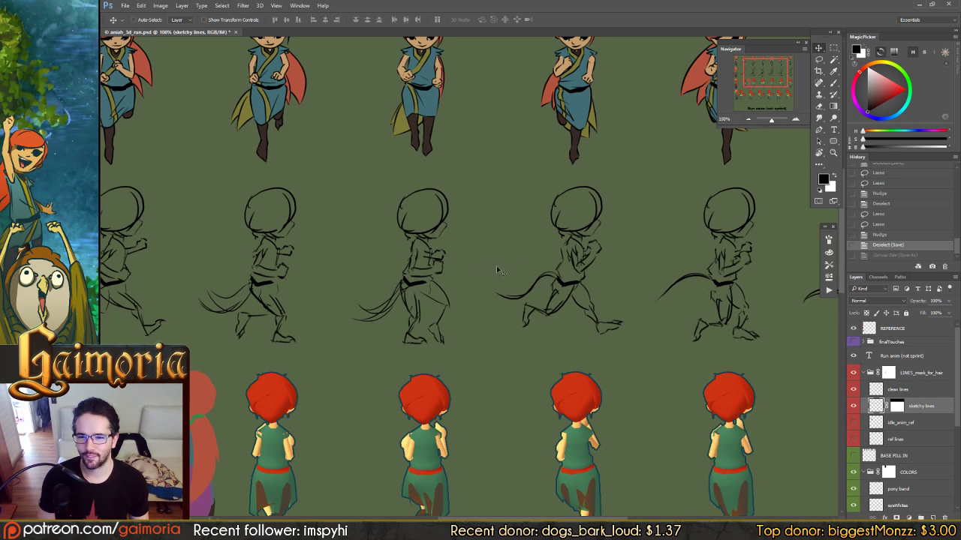
mouse_move(519, 251)
left_mouse_down()
mouse_move(481, 259)
mouse_move(526, 253)
left_mouse_up()
key("l")
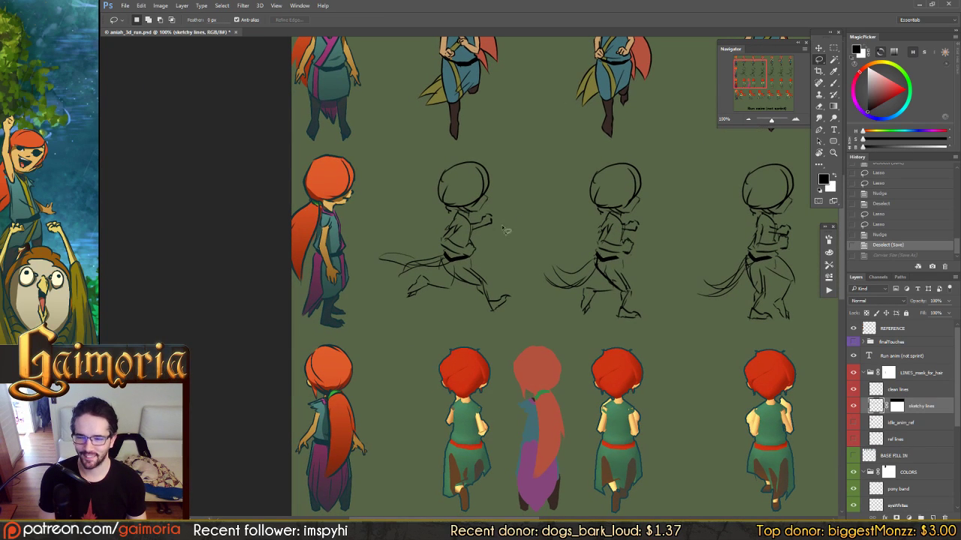
left_click_drag(483, 249, 480, 259)
left_click(479, 260)
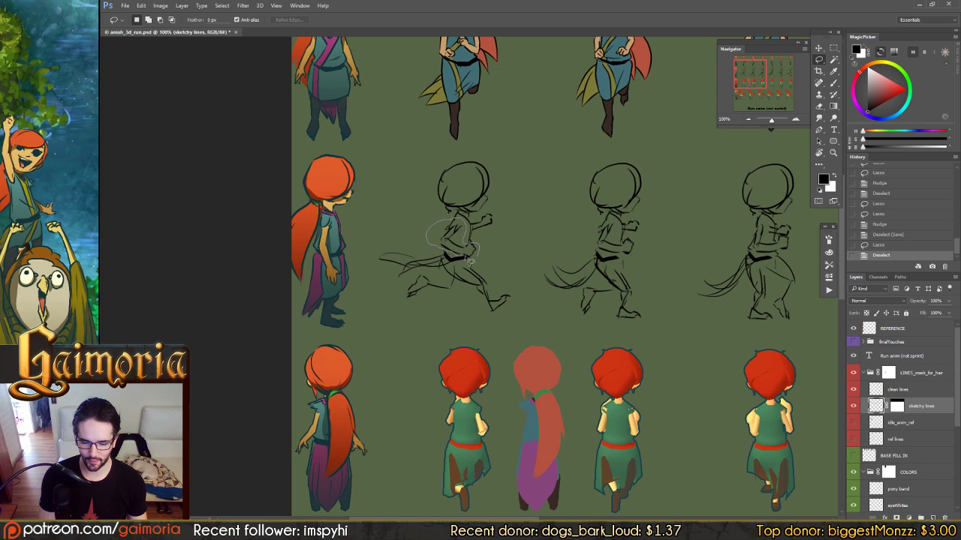
mouse_move(467, 258)
left_mouse_down()
mouse_move(479, 253)
mouse_move(454, 255)
mouse_move(460, 264)
mouse_move(454, 255)
left_mouse_up()
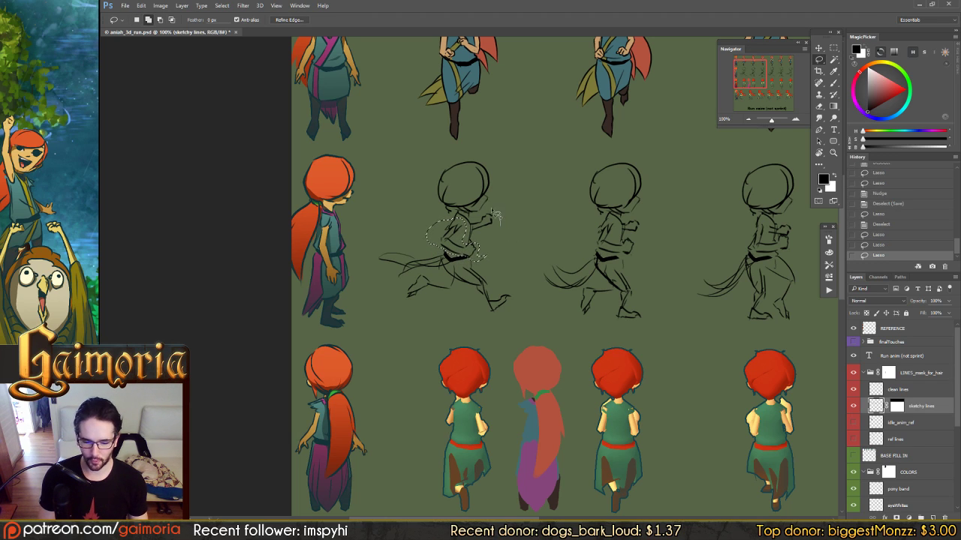
left_click_drag(495, 215, 480, 227)
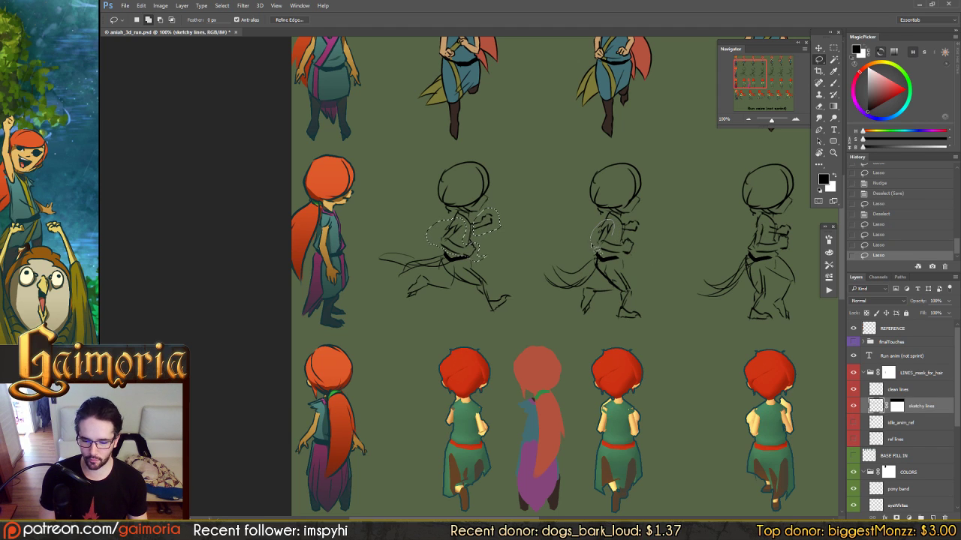
Add the arms of the second and third side-view running sketches to the lasso selection
mouse_move(645, 249)
left_mouse_down()
mouse_move(636, 242)
mouse_move(629, 251)
mouse_move(630, 241)
left_mouse_up()
mouse_move(650, 219)
left_mouse_down()
mouse_move(634, 225)
mouse_move(640, 238)
left_mouse_up()
scroll(671, 221, "right", 8)
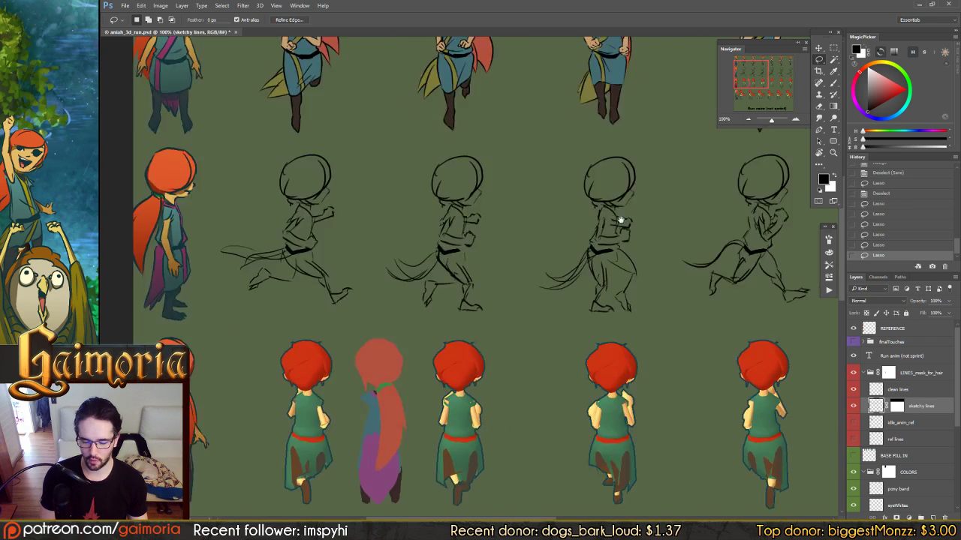
mouse_move(482, 224)
left_mouse_down()
mouse_move(473, 220)
mouse_move(515, 240)
left_mouse_up()
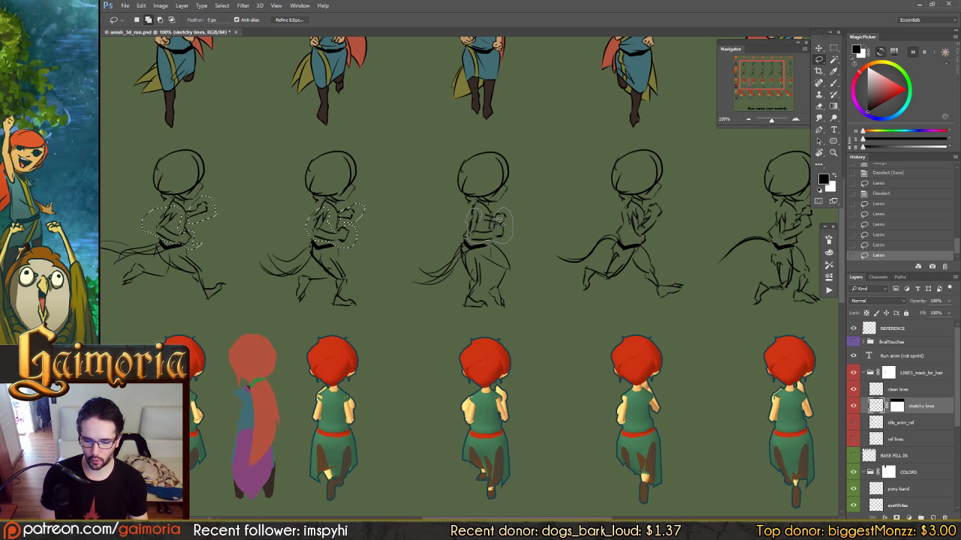
left_click_drag(484, 222, 485, 224)
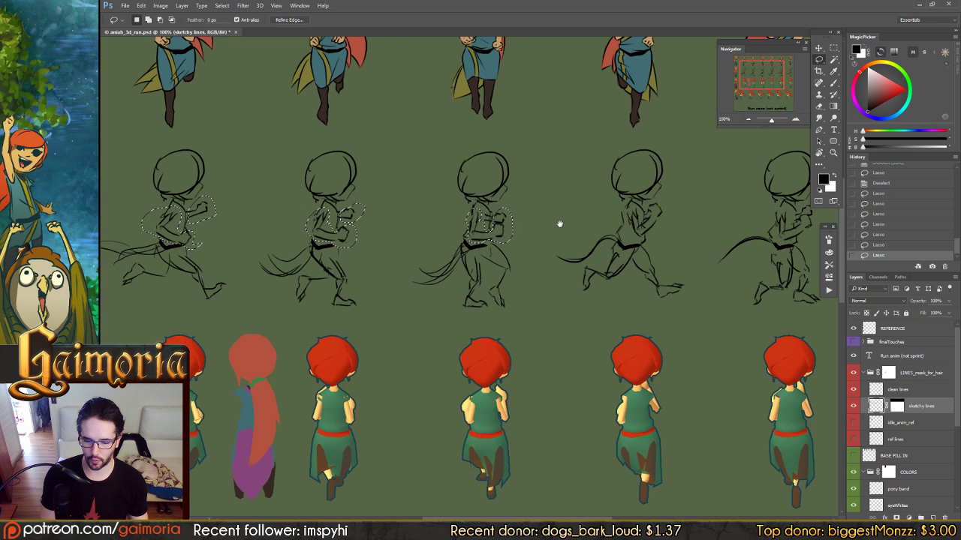
Extend the lasso selection to the arms of the fourth, fifth and sixth side-view running sketches
scroll(557, 221, "right", 3)
mouse_move(556, 240)
left_mouse_down()
mouse_move(557, 203)
mouse_move(543, 225)
mouse_move(527, 211)
mouse_move(534, 243)
mouse_move(544, 242)
mouse_move(557, 236)
mouse_move(477, 230)
left_mouse_up()
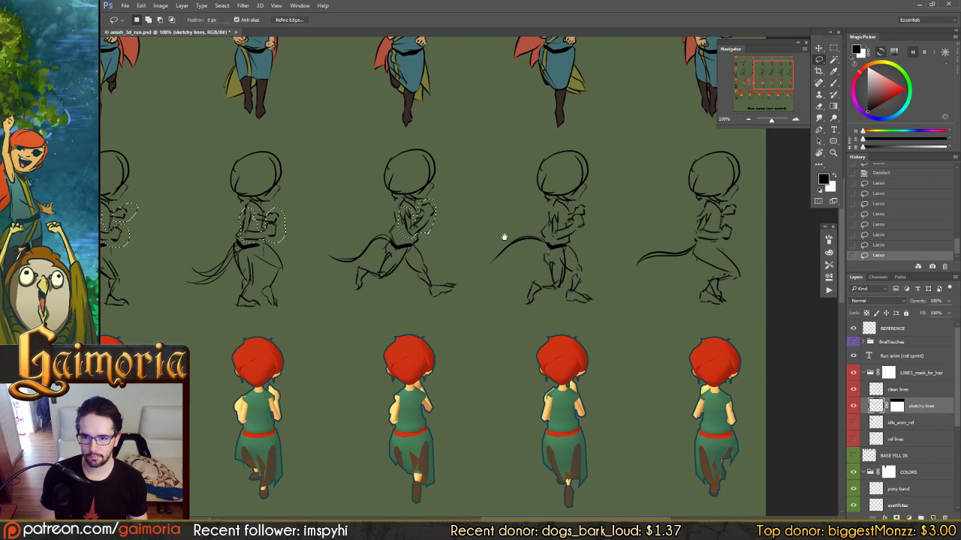
mouse_move(579, 214)
left_mouse_down()
mouse_move(538, 225)
mouse_move(555, 216)
mouse_move(536, 216)
mouse_move(533, 237)
mouse_move(512, 219)
mouse_move(514, 244)
mouse_move(536, 234)
left_mouse_up()
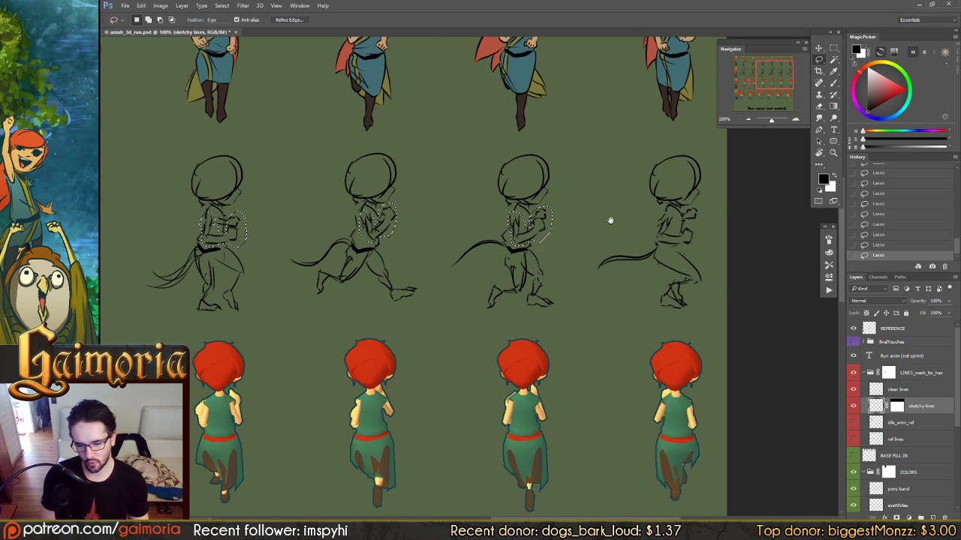
left_click_drag(611, 218, 545, 216)
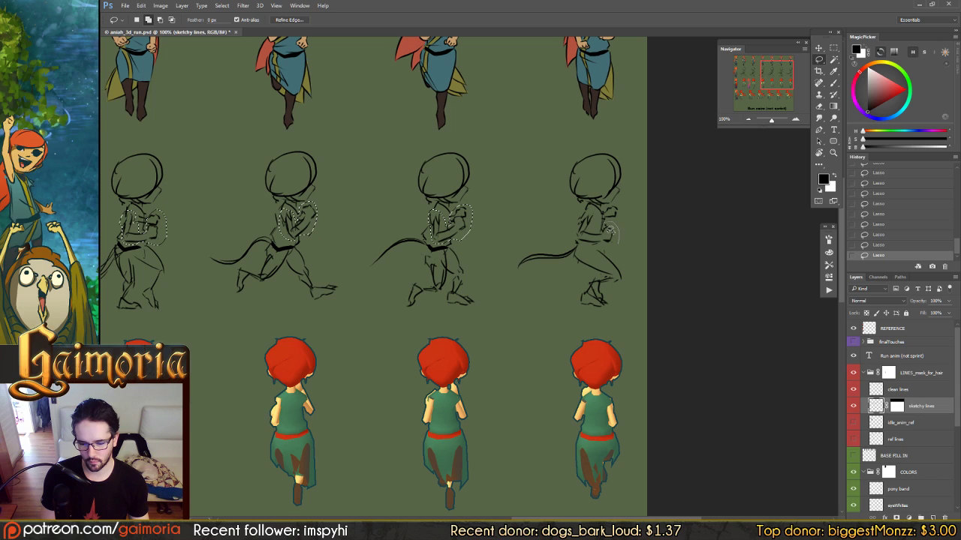
mouse_move(605, 238)
left_mouse_down()
mouse_move(593, 212)
mouse_move(567, 225)
mouse_move(578, 250)
mouse_move(606, 256)
mouse_move(624, 225)
mouse_move(620, 212)
left_mouse_up()
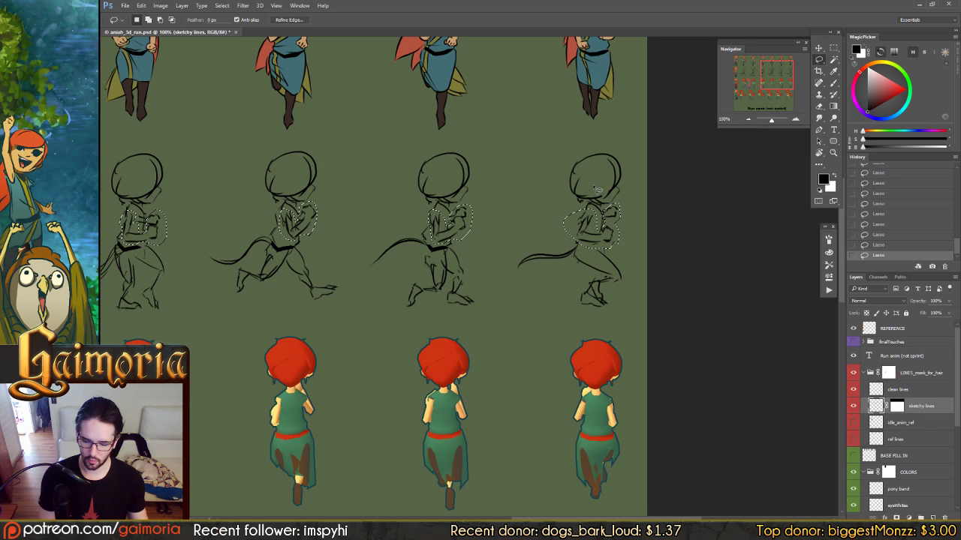
Cut the selected arms from the sketchy lines layer, paste them in place on a new layer, and save the document
left_click_drag(475, 122, 592, 237)
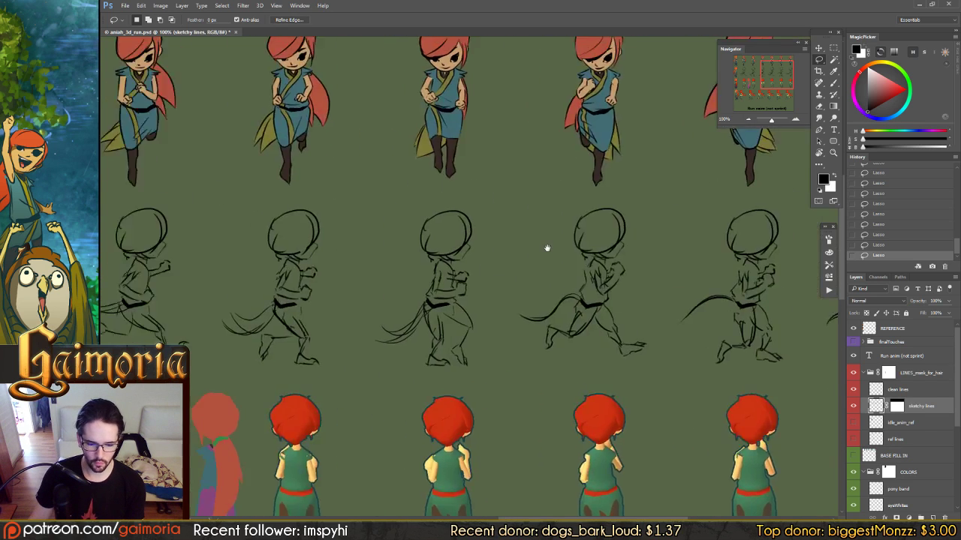
left_click_drag(529, 257, 628, 208)
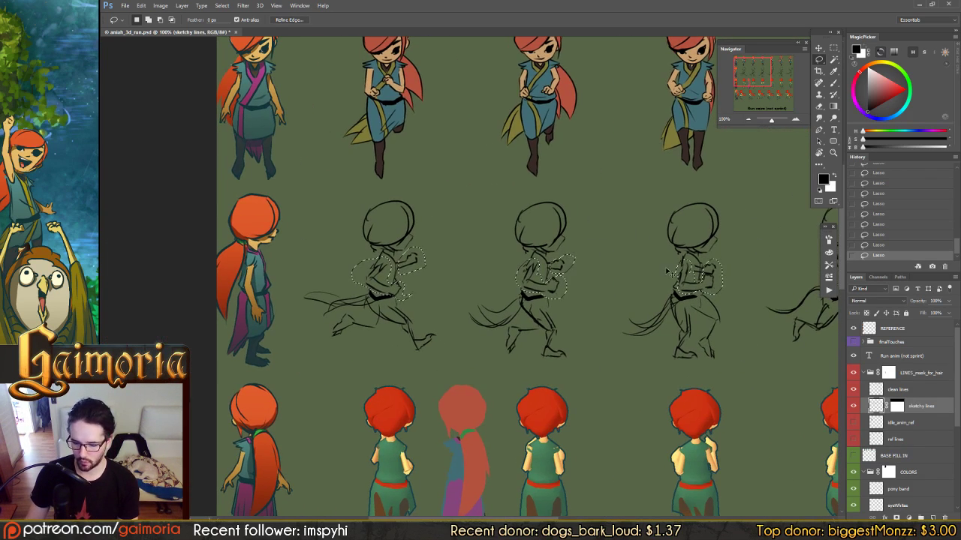
key("ctrl+x")
key("ctrl+shift+v")
key("ctrl+s")
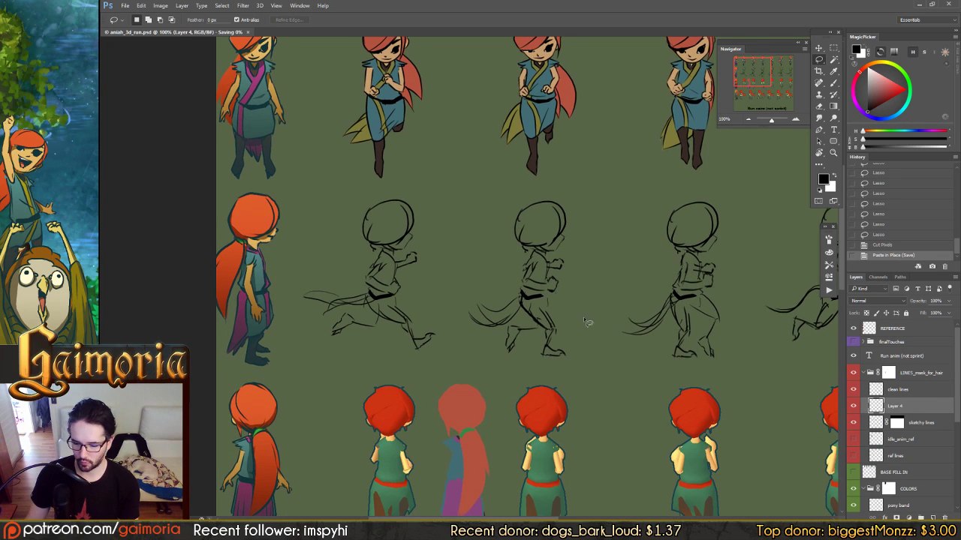
Move the pasted arms layer below the sketchy lines layer and lower its opacity to about 10%
left_click_drag(584, 321, 523, 315)
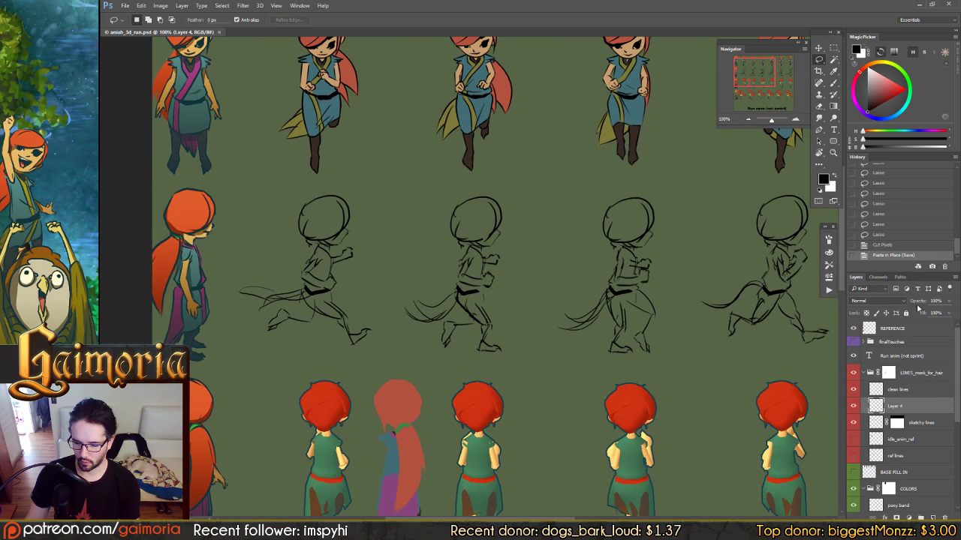
left_click_drag(883, 410, 876, 437)
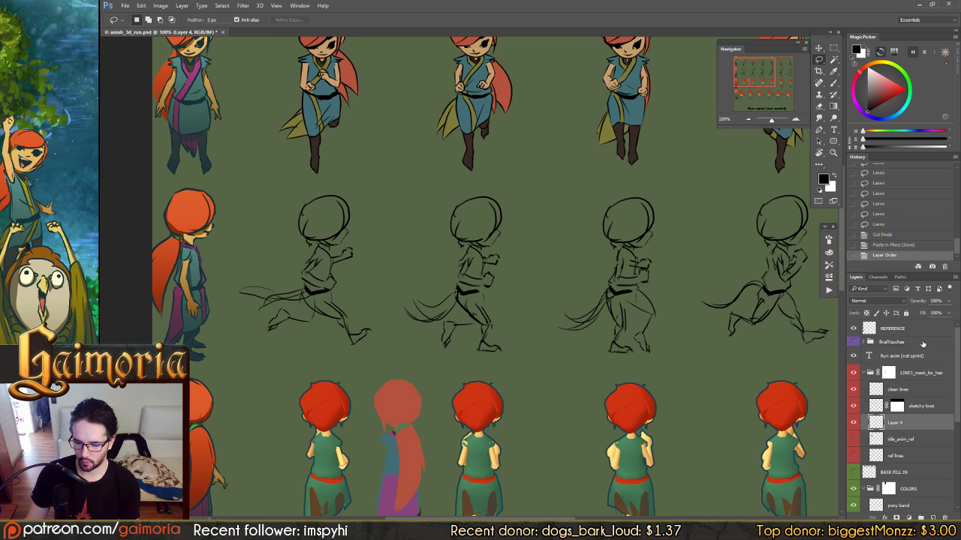
left_click_drag(919, 304, 738, 305)
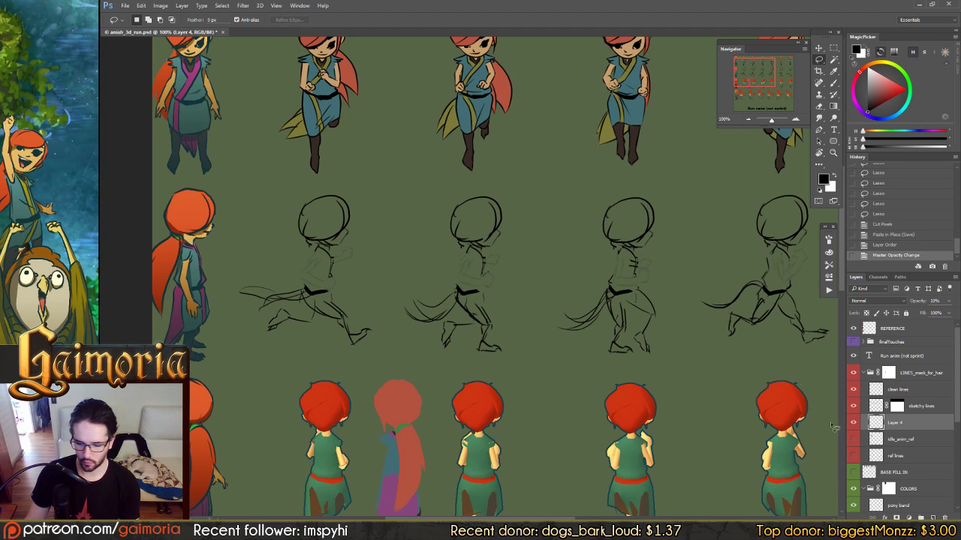
Create a new layer named "arm anim" directly above the sketchy lines layer
left_click(871, 406)
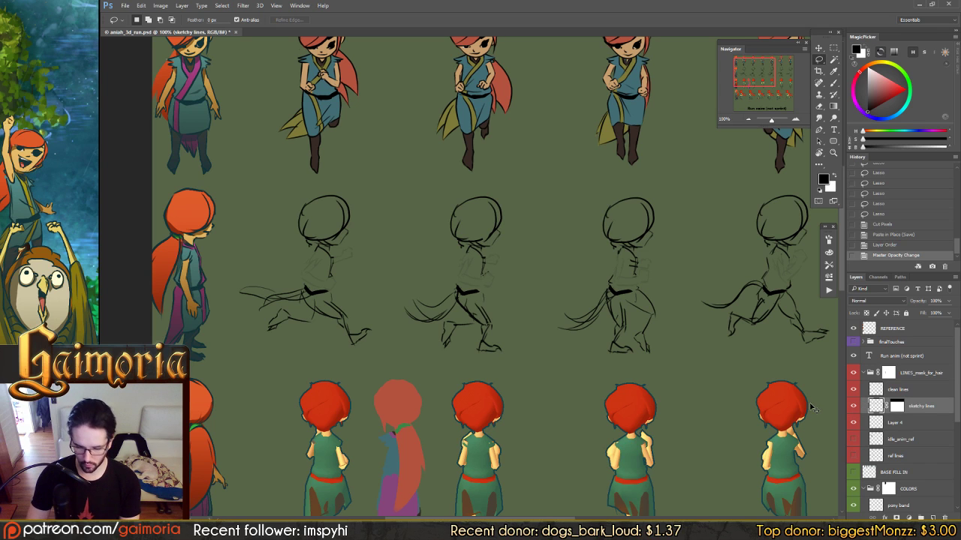
key("ctrl+shift+n")
type("arm anim")
key("Return")
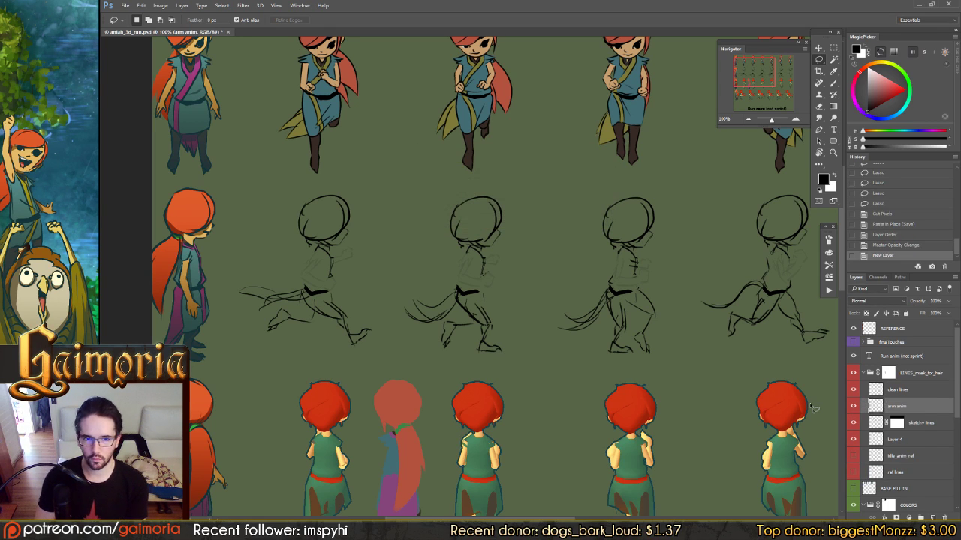
Brush the upper-arm line on the first side-view running sketch, undoing and redrawing unsatisfactory strokes
key("b")
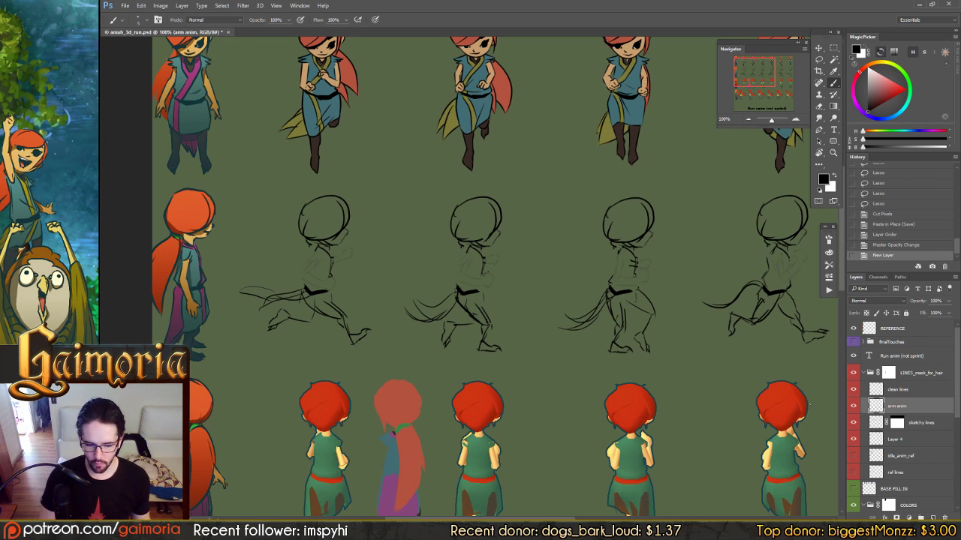
left_click_drag(523, 266, 600, 259)
left_click_drag(485, 236, 255, 225)
left_click_drag(713, 262, 626, 248)
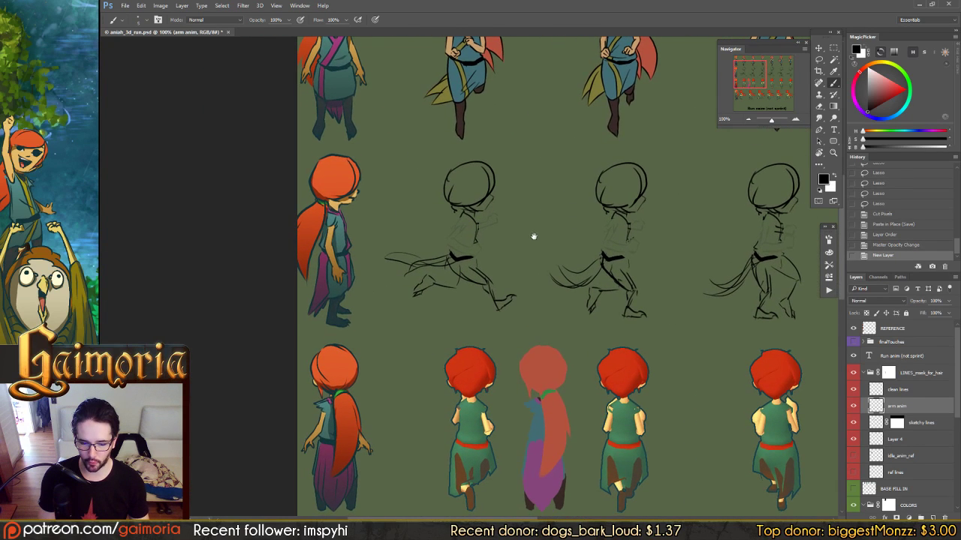
left_click_drag(534, 240, 577, 232)
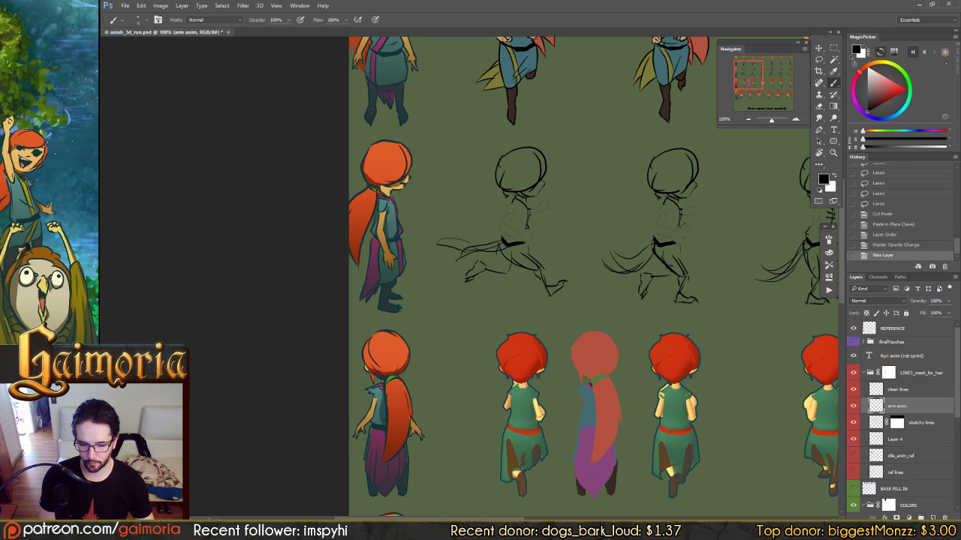
left_click_drag(501, 216, 499, 232)
key("ctrl+z")
key("ctrl+z")
key("ctrl+z")
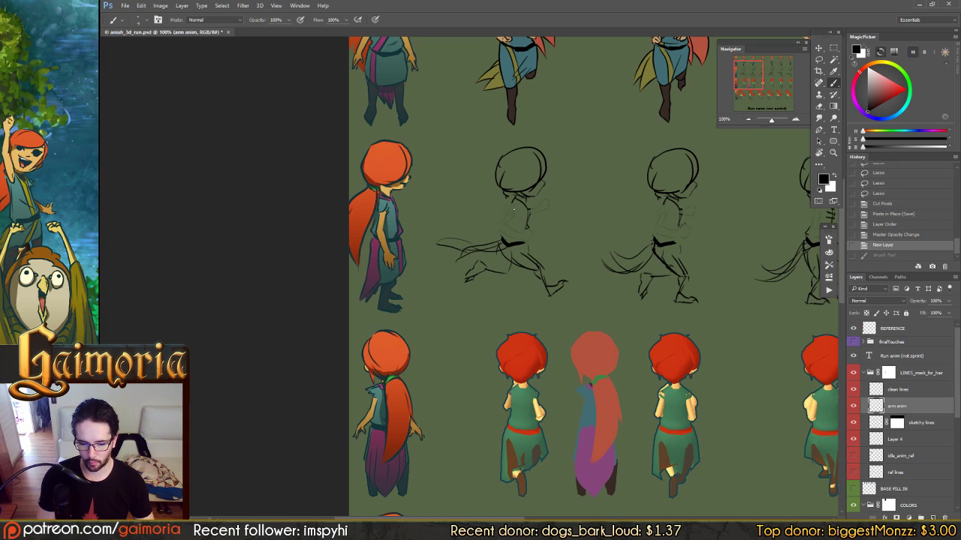
left_click_drag(513, 213, 492, 226)
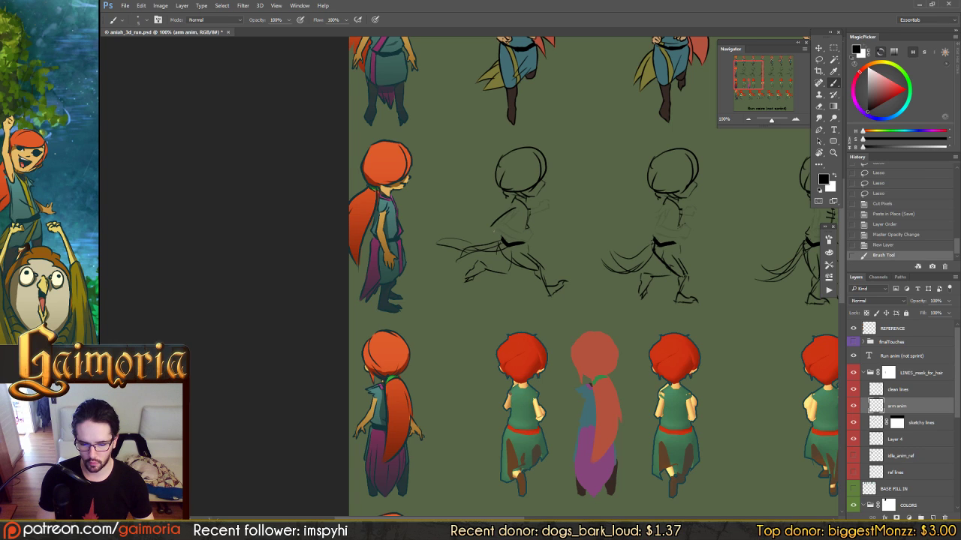
key("ctrl+z")
key("ctrl+z")
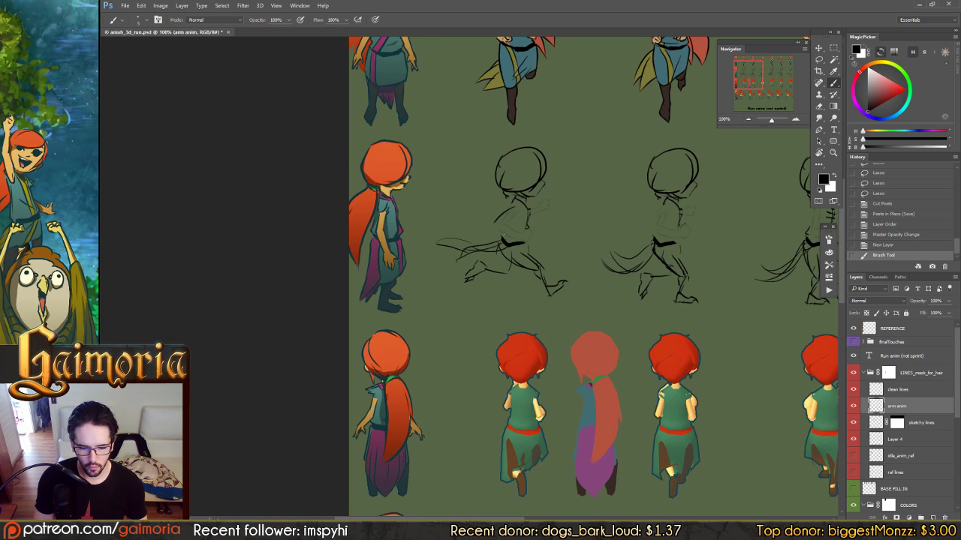
Clean up the upper-arm line with the eraser and brush the bent back arm on the first side-view running sketch
key("e")
left_click_drag(488, 217, 525, 225)
key("b")
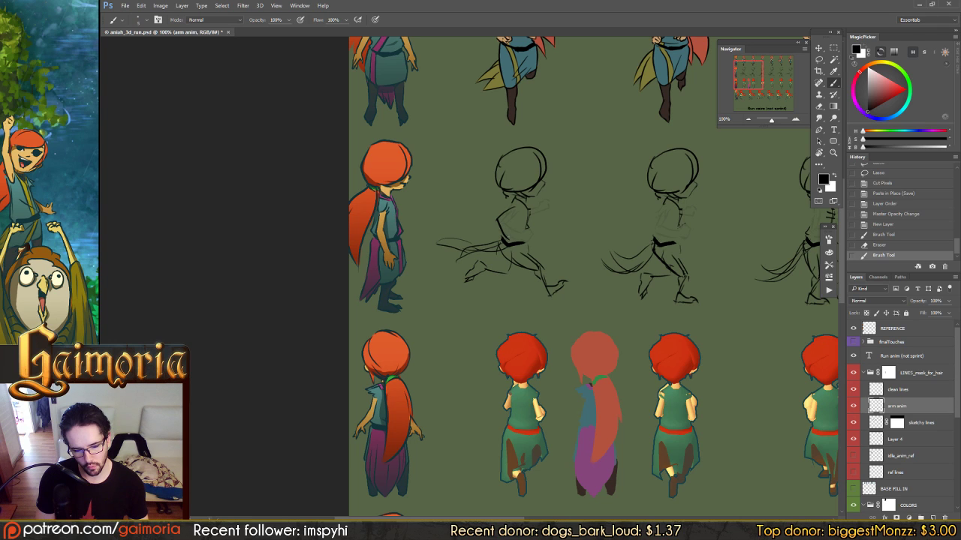
left_click_drag(505, 234, 517, 242)
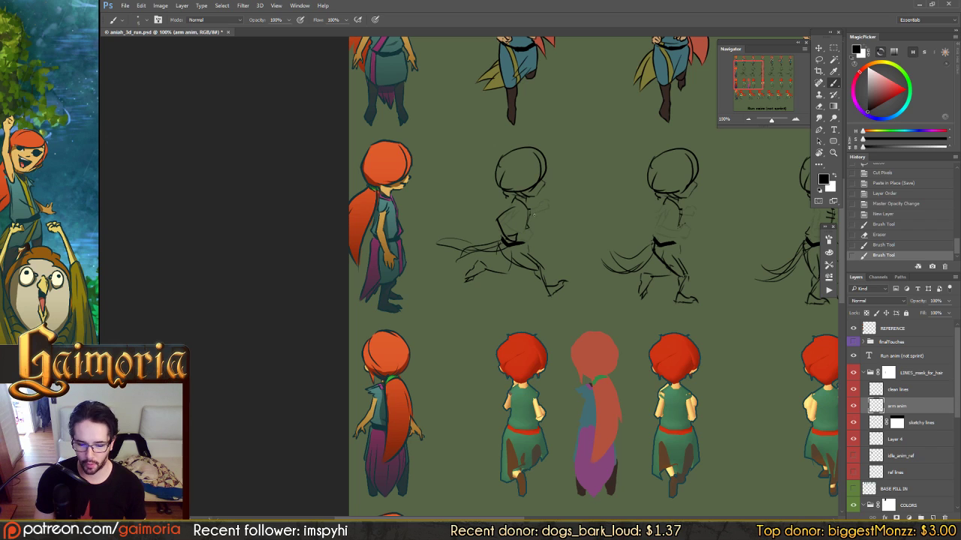
Brush the raised front forearm and fist on the first running sketch, redrawing unsatisfactory strokes and erasing stray marks
left_click(530, 213)
key("ctrl+z")
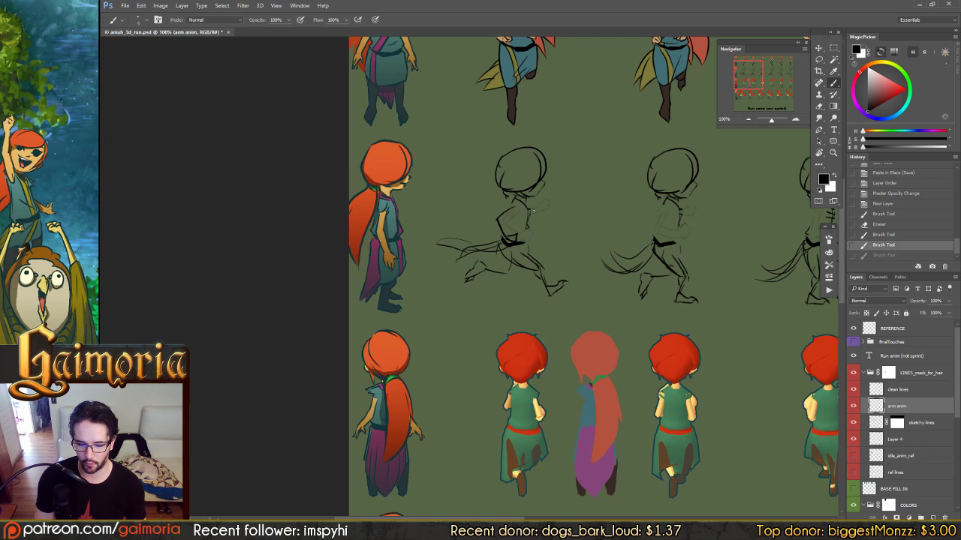
left_click_drag(528, 215, 560, 201)
key("ctrl+z")
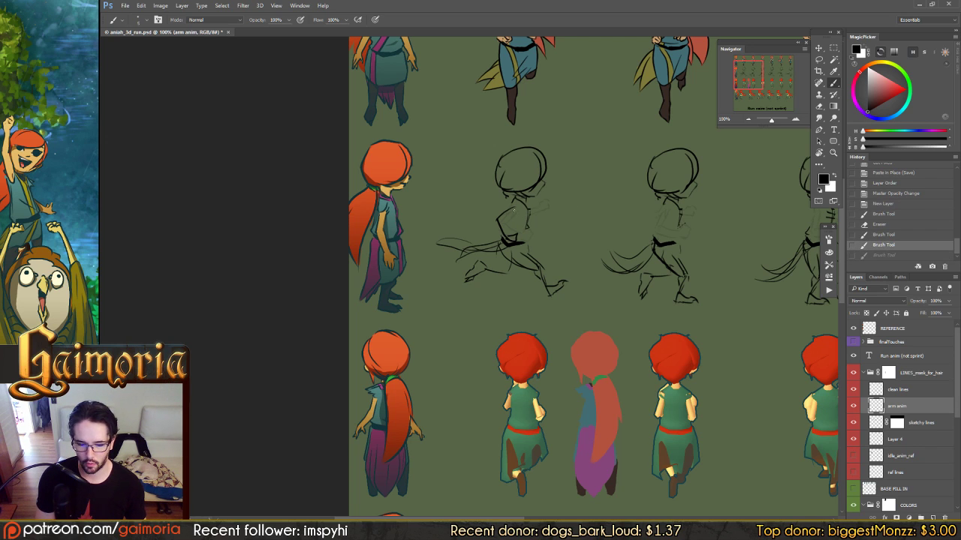
mouse_move(517, 213)
left_mouse_down()
mouse_move(543, 223)
mouse_move(551, 201)
left_mouse_up()
left_click_drag(546, 199, 529, 225)
key("e")
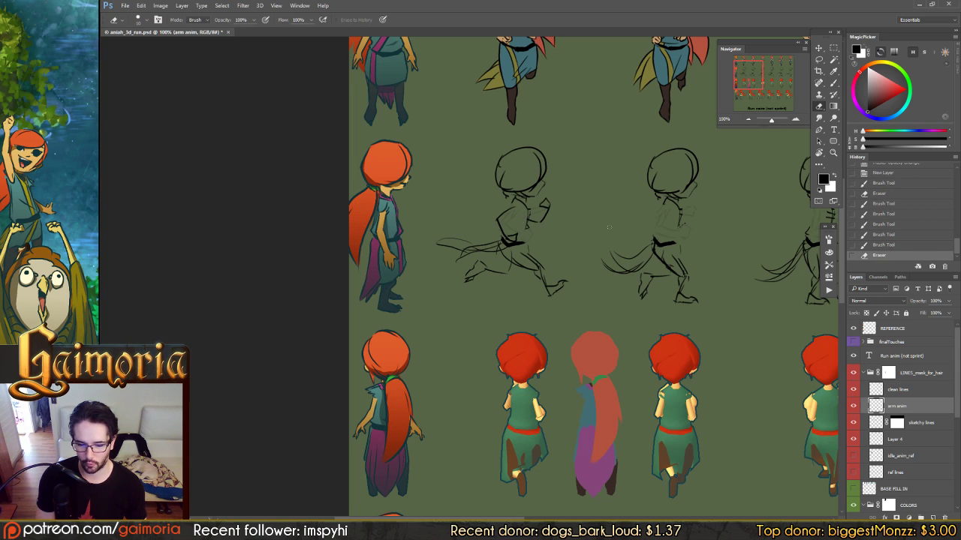
Erase the leftover arm marks on the third running sketch in the sketchy lines layer and reselect the arm anim layer
left_click_drag(624, 226, 538, 213)
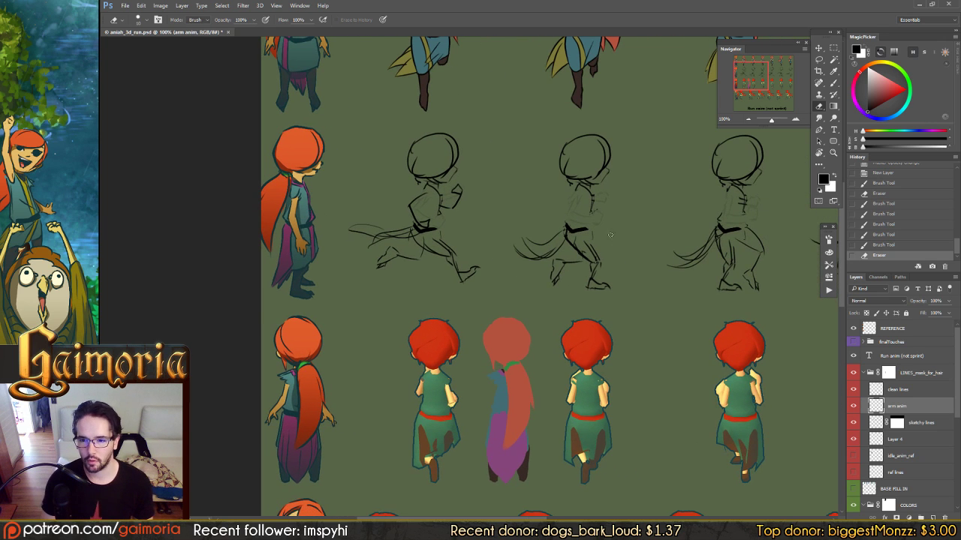
key("b")
mouse_move(638, 223)
left_mouse_down()
mouse_move(600, 212)
mouse_move(519, 217)
mouse_move(490, 201)
mouse_move(601, 192)
mouse_move(554, 192)
mouse_move(565, 191)
left_mouse_up()
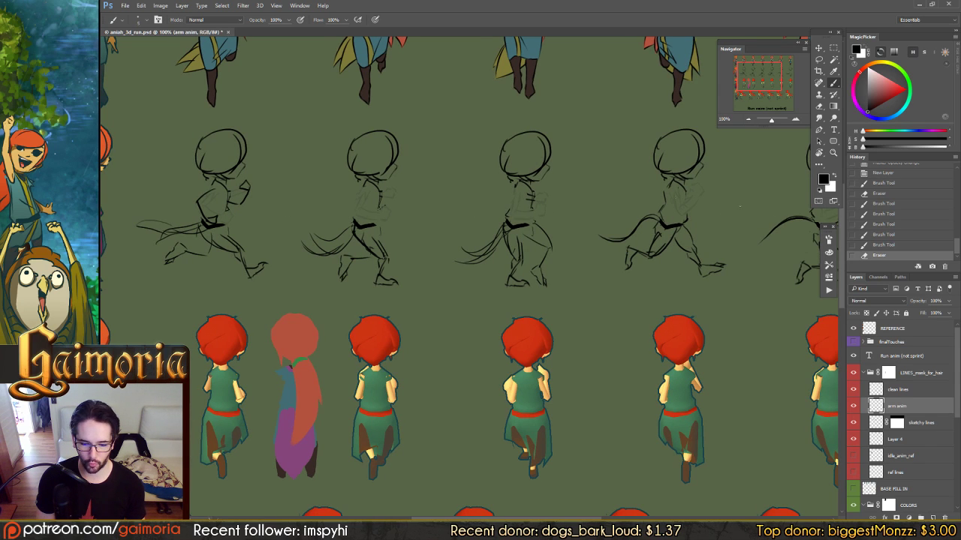
left_click(922, 423)
key("e")
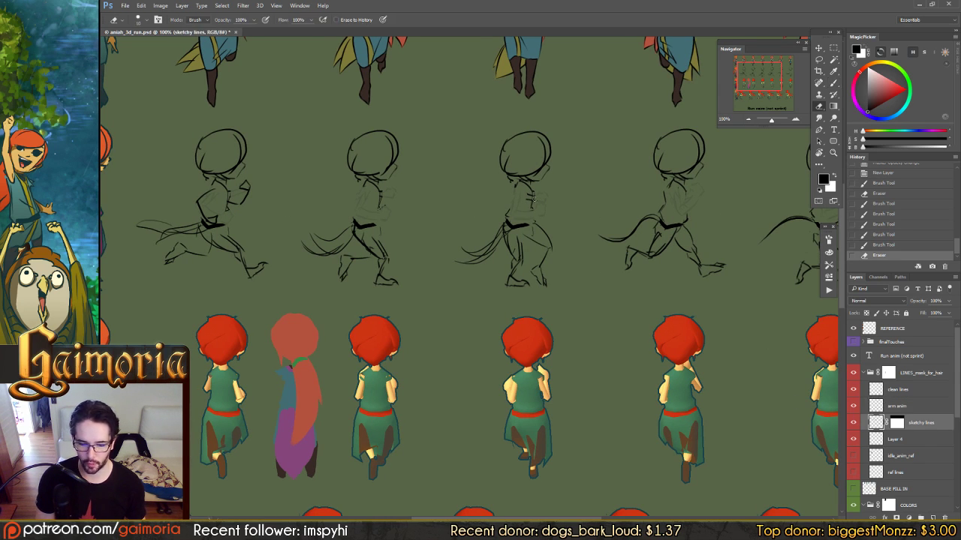
mouse_move(530, 197)
left_mouse_down()
mouse_move(498, 194)
mouse_move(508, 199)
left_mouse_up()
left_click(538, 200)
key("alt+bracketright")
Brush the front arm with its raised fist on the fourth running sketch, undoing and redrawing the first strokes
key("b")
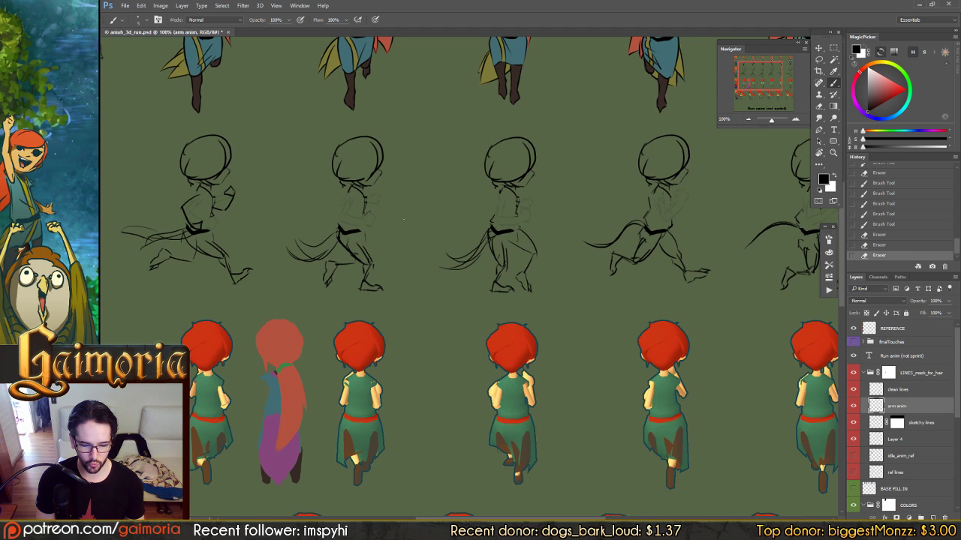
left_click_drag(548, 215, 593, 216)
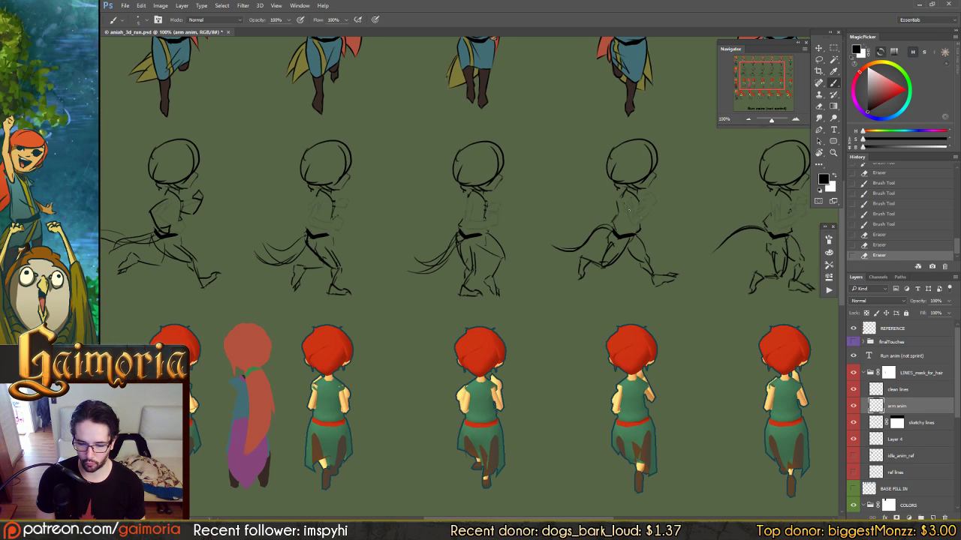
left_click_drag(629, 211, 638, 215)
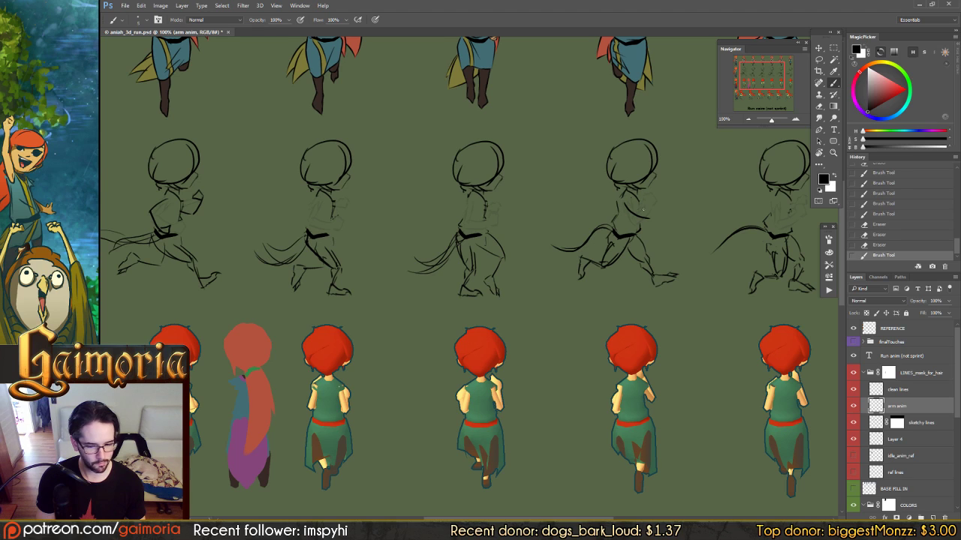
key("ctrl+z")
key("ctrl+z")
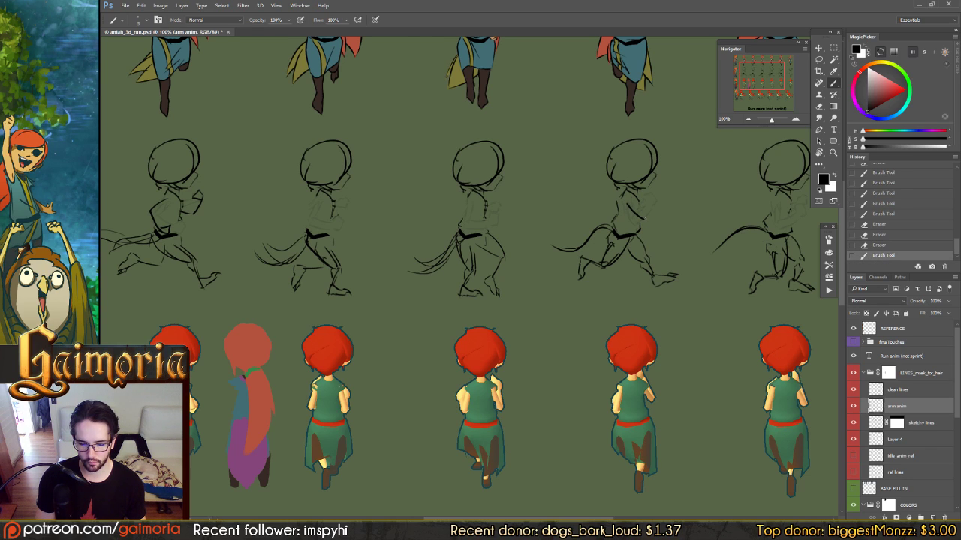
mouse_move(629, 211)
left_mouse_down()
mouse_move(659, 194)
mouse_move(646, 218)
left_mouse_up()
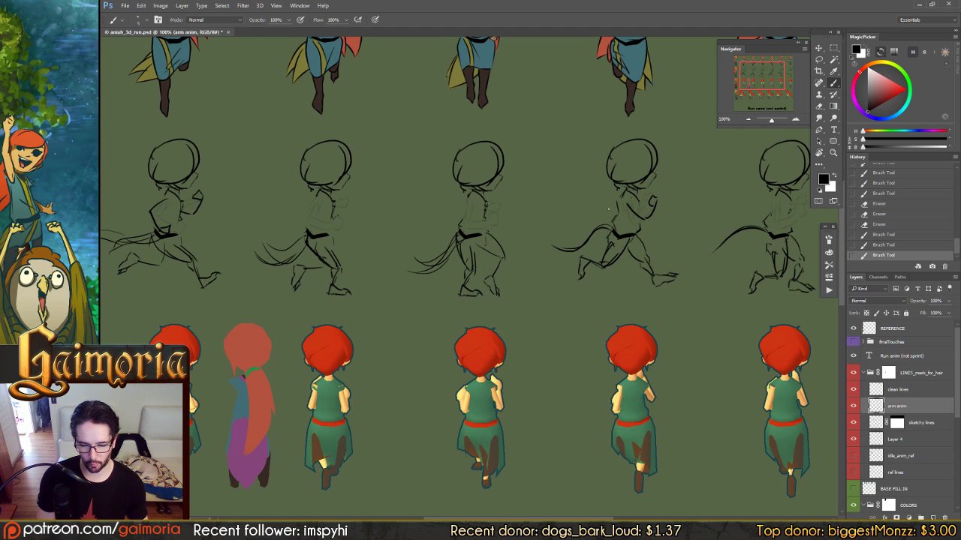
Brush the short back-arm line behind the fourth running sketch's torso, undoing and redrawing it until it fits
left_click_drag(608, 209, 602, 217)
key("ctrl+z")
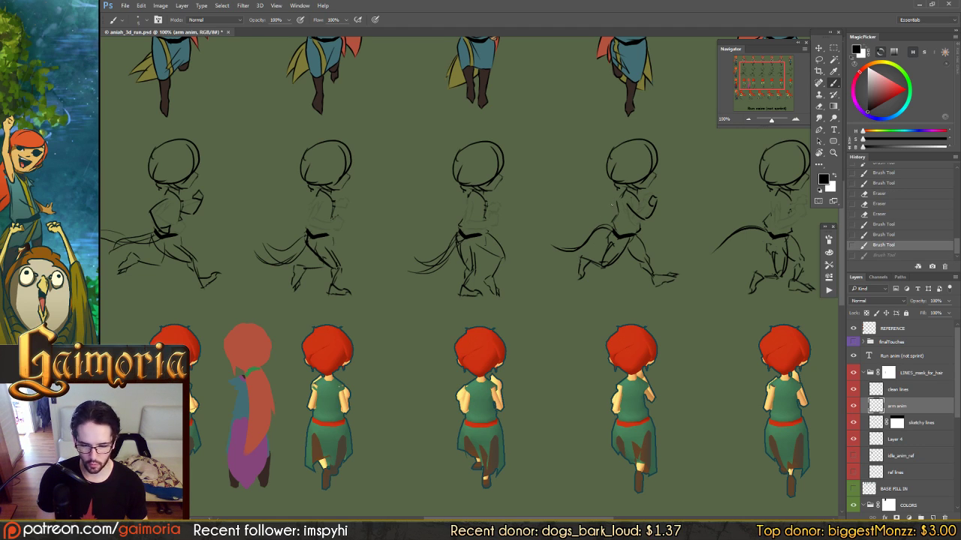
key("ctrl+z")
key("ctrl+z")
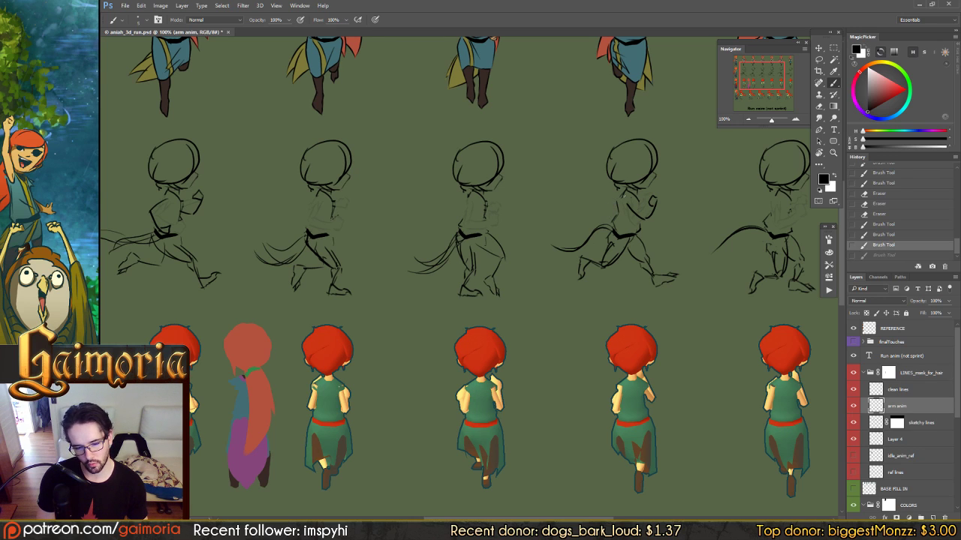
left_click_drag(610, 206, 614, 218)
key("ctrl+z")
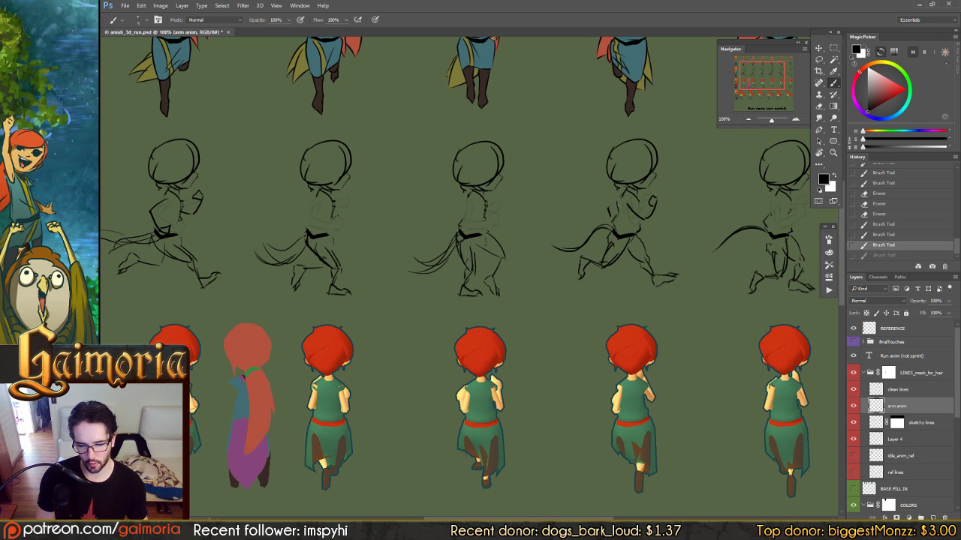
key("ctrl+z")
key("ctrl+z")
key("ctrl+z")
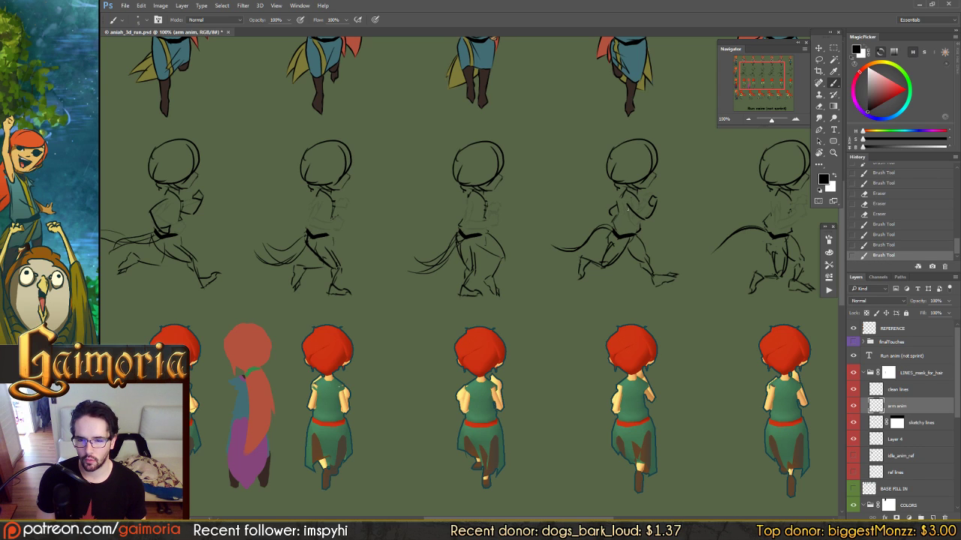
key("ctrl+z")
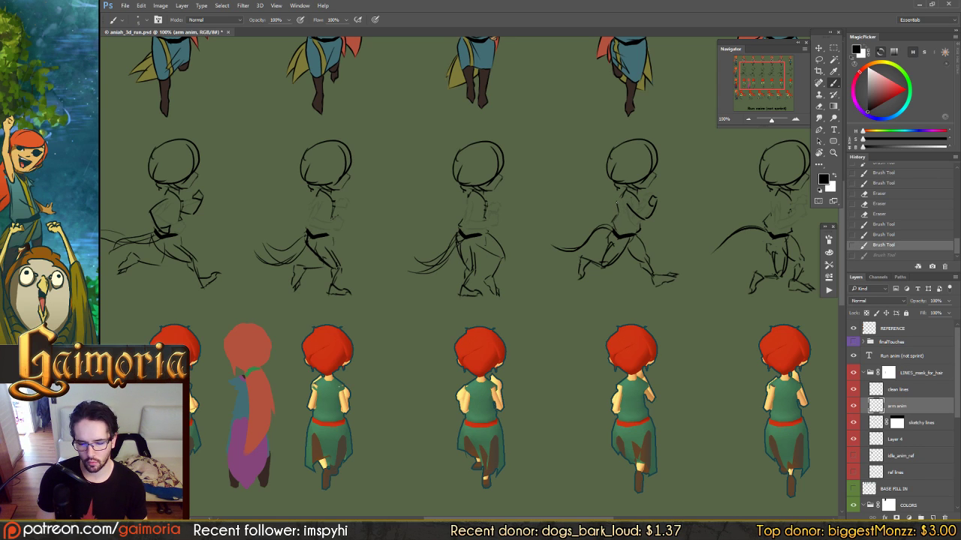
key("ctrl+z")
key("ctrl+z")
key("ctrl+z")
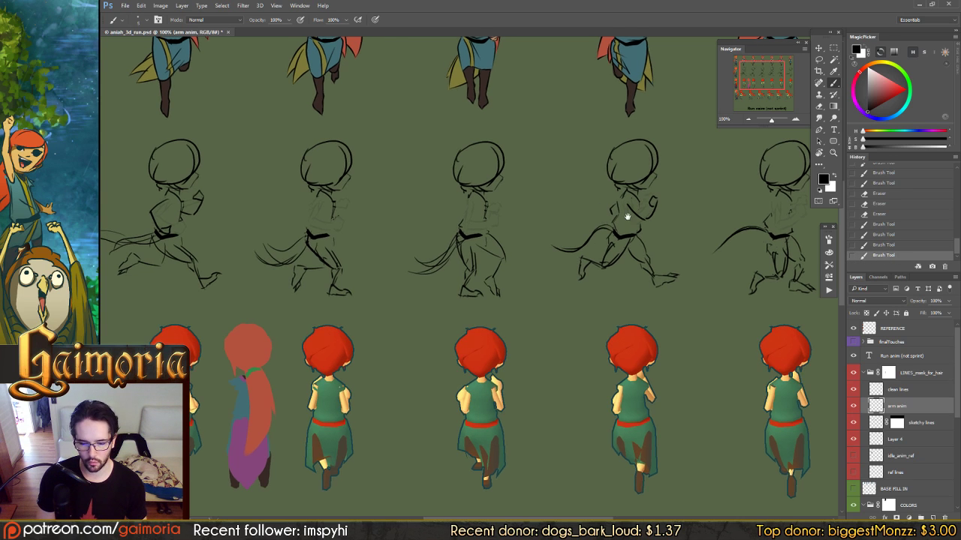
Lasso the first running sketch's new arms, duplicate them onto the second running sketch and deselect
left_click_drag(595, 222, 631, 223)
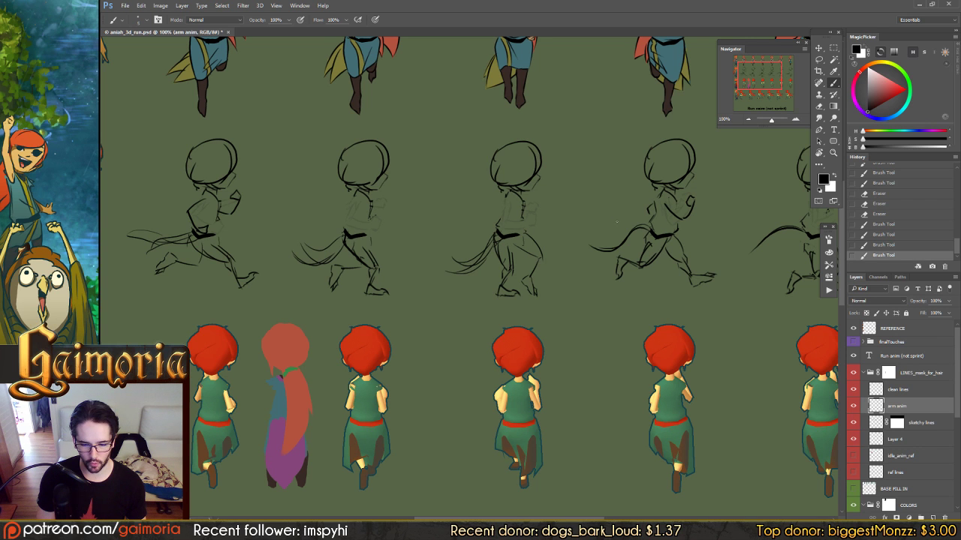
mouse_move(633, 216)
left_mouse_down()
mouse_move(592, 208)
mouse_move(693, 219)
mouse_move(628, 208)
mouse_move(652, 203)
left_mouse_up()
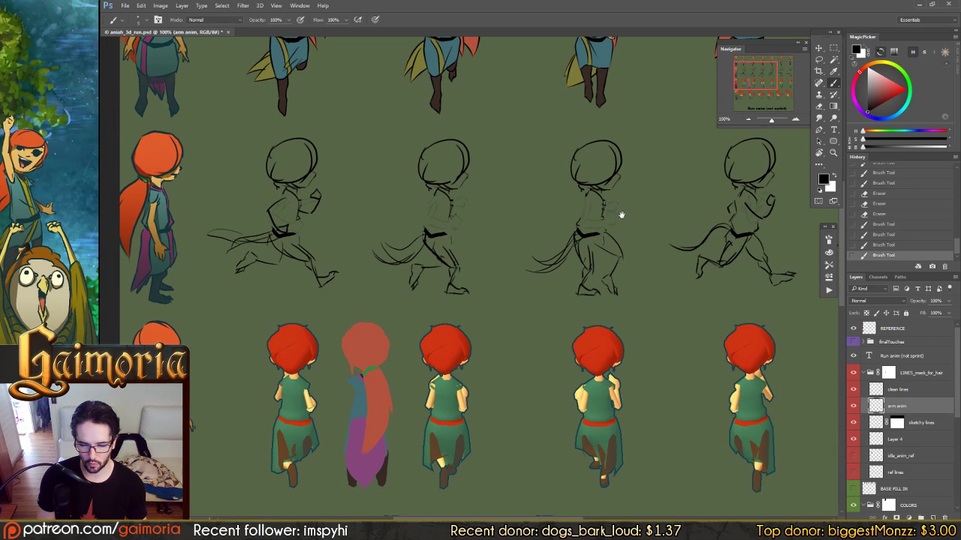
left_click_drag(621, 215, 696, 210)
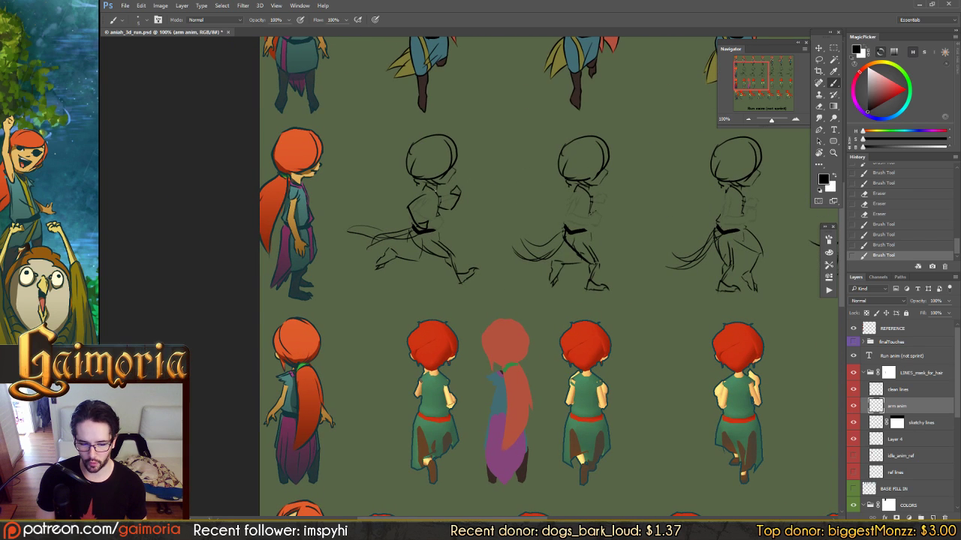
key("l")
mouse_move(478, 202)
left_mouse_down()
mouse_move(376, 225)
mouse_move(484, 225)
mouse_move(510, 215)
mouse_move(608, 241)
mouse_move(569, 239)
mouse_move(582, 239)
left_mouse_up()
key("v")
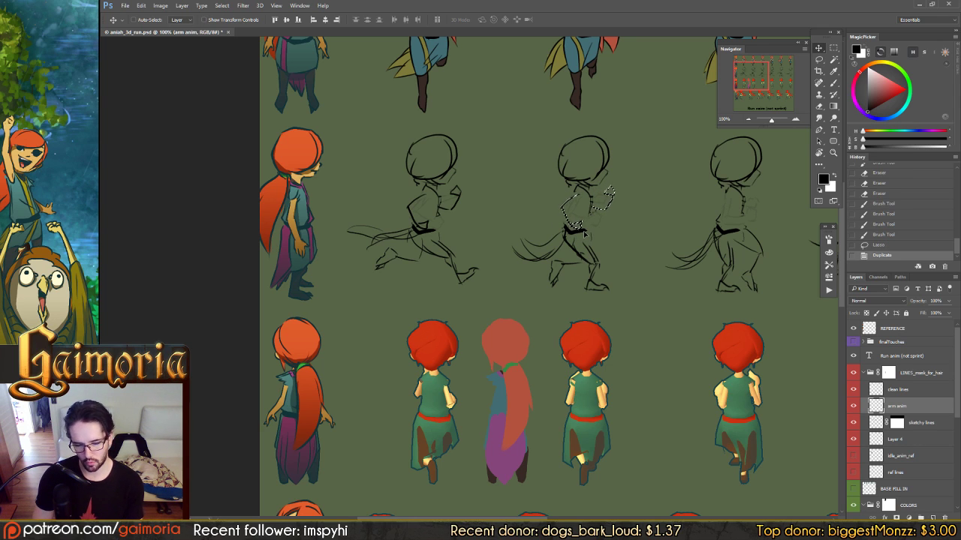
key("ctrl+d")
Lasso the duplicated arms on the second running sketch, nudge them slightly left, deselect and save the document
key("l")
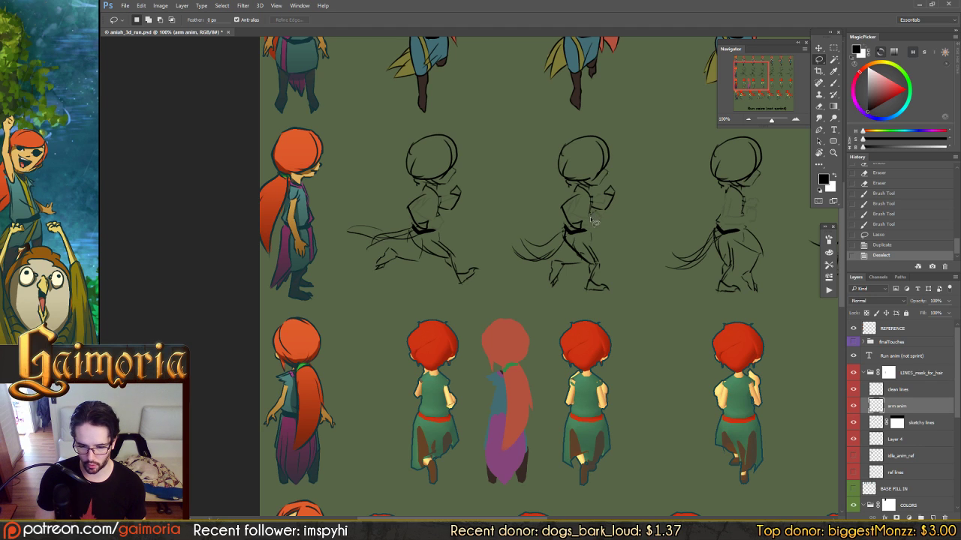
mouse_move(609, 194)
left_mouse_down()
mouse_move(562, 218)
mouse_move(610, 191)
left_mouse_up()
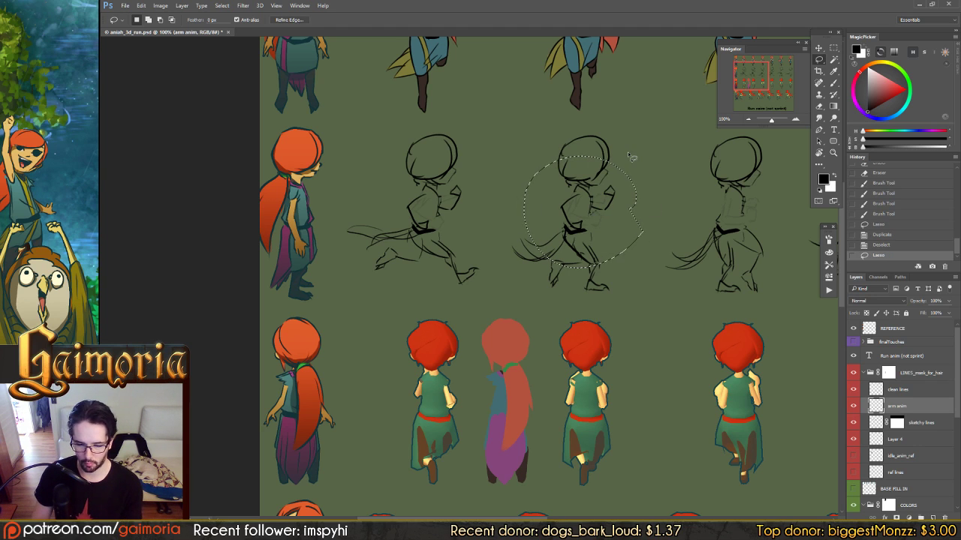
key("v")
key("Left")
key("ctrl+d")
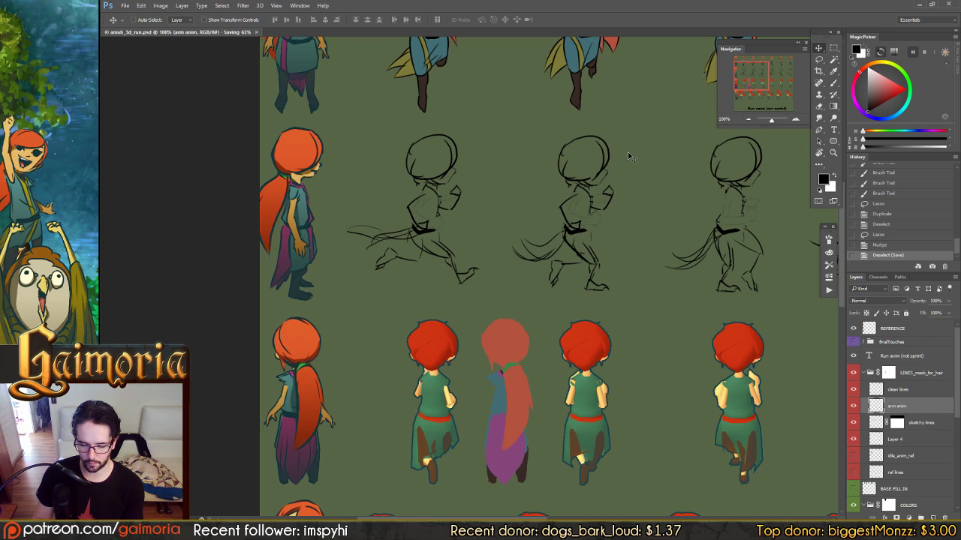
Lasso the second running sketch's back arm and rotate it counterclockwise with Free Transform
key("l")
mouse_move(591, 201)
left_mouse_down()
mouse_move(571, 193)
mouse_move(550, 218)
mouse_move(581, 245)
left_mouse_up()
left_click_drag(582, 207, 577, 196)
key("ctrl+t")
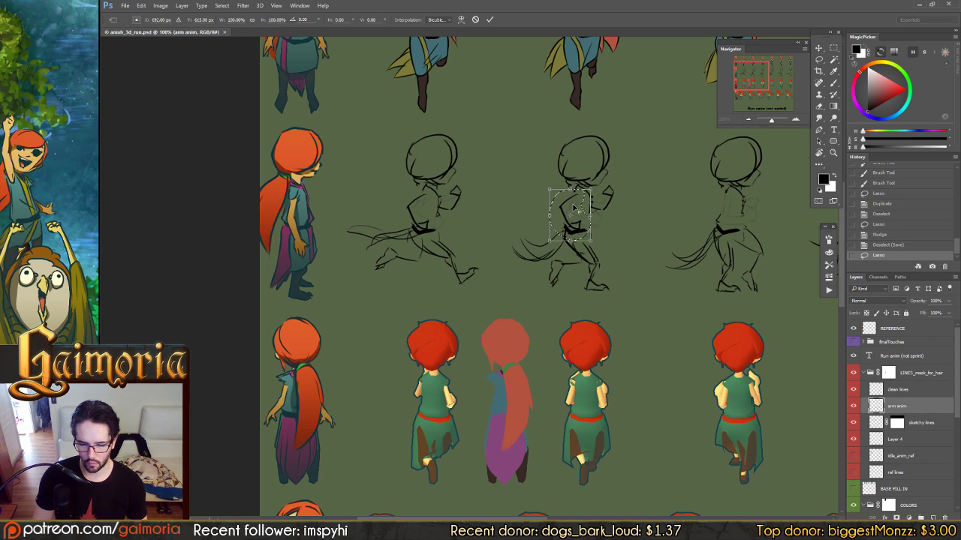
left_click_drag(511, 160, 496, 187)
key("Return")
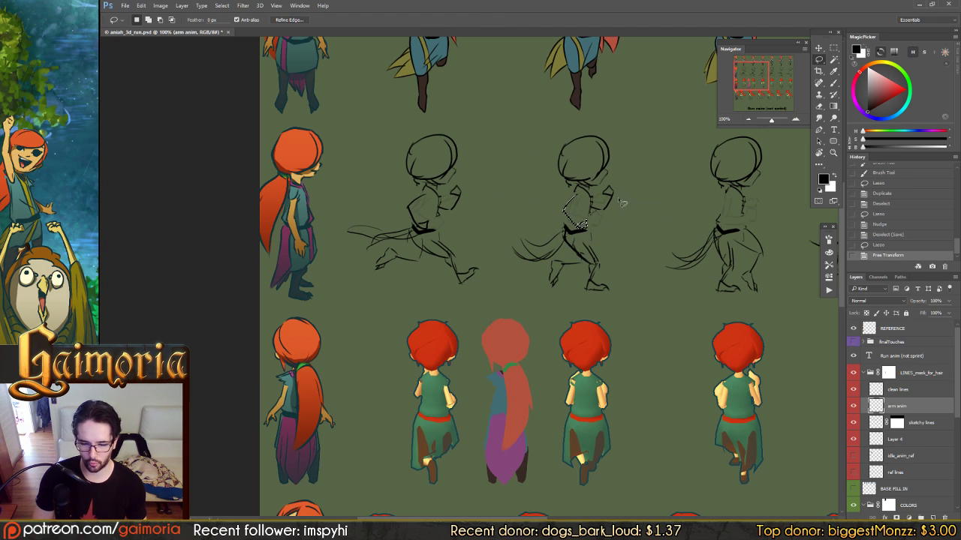
Lasso the second running sketch's front forearm, rotate it slightly clockwise with Free Transform and deselect
mouse_move(625, 203)
left_mouse_down()
mouse_move(605, 189)
mouse_move(590, 217)
mouse_move(623, 202)
mouse_move(589, 196)
mouse_move(591, 187)
mouse_move(583, 198)
left_mouse_up()
key("ctrl+t")
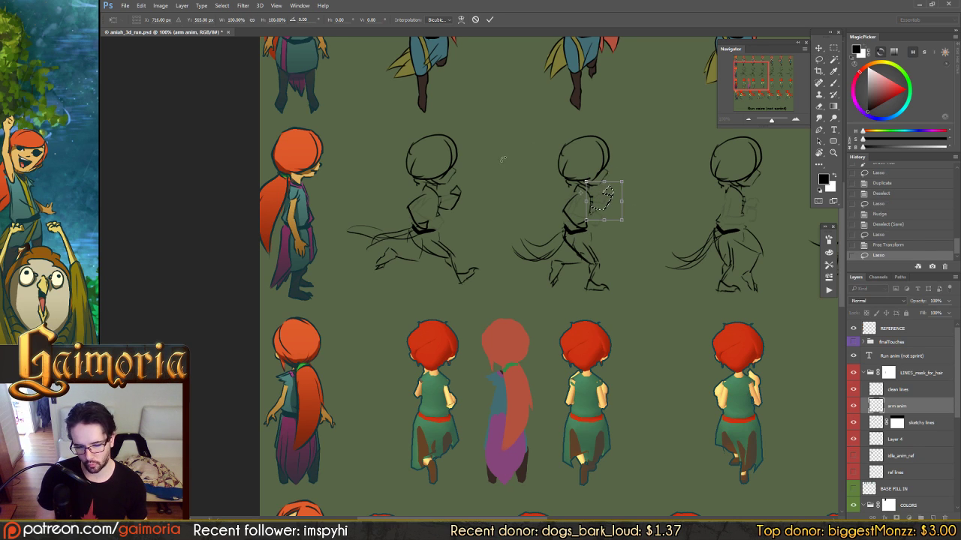
left_click_drag(501, 160, 513, 152)
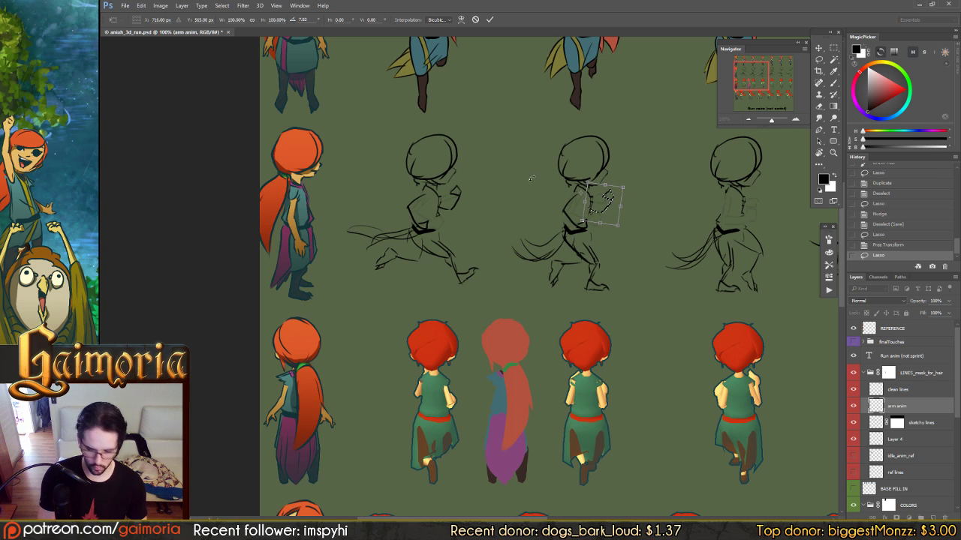
key("ctrl+z")
left_click_drag(585, 194, 583, 199)
left_click_drag(515, 161, 529, 154)
key("Return")
key("ctrl+d")
key("b")
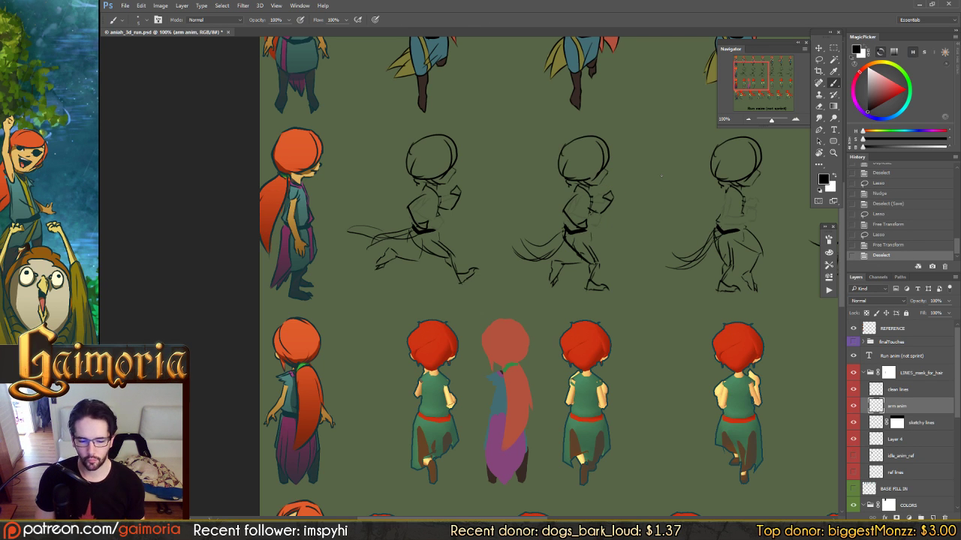
Lasso the fourth running sketch's new arms and duplicate them onto the third running sketch
left_click_drag(677, 251, 585, 233)
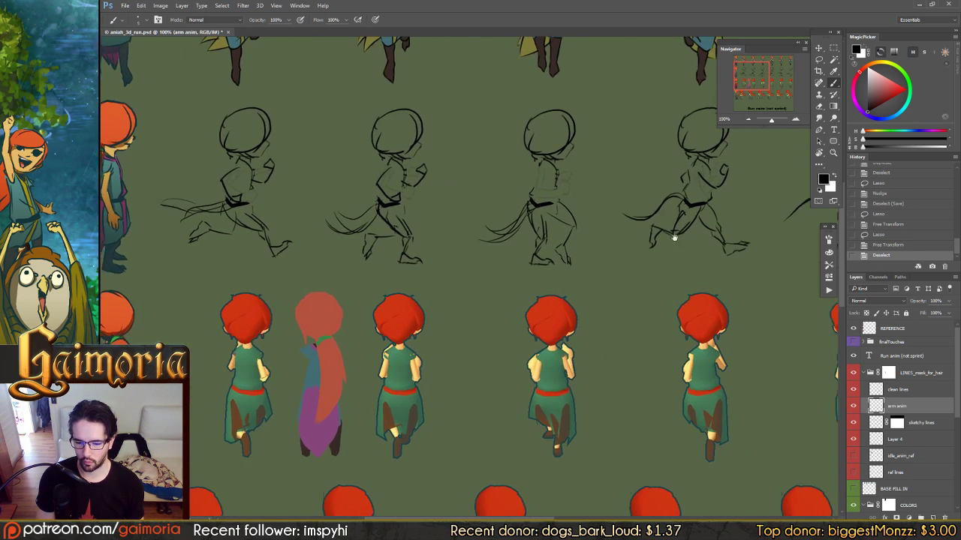
left_click_drag(674, 237, 622, 257)
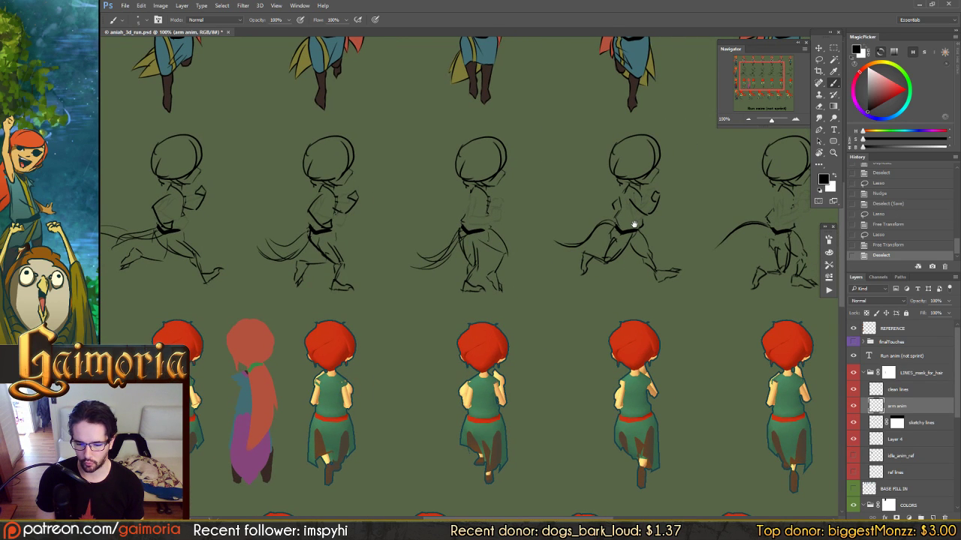
key("l")
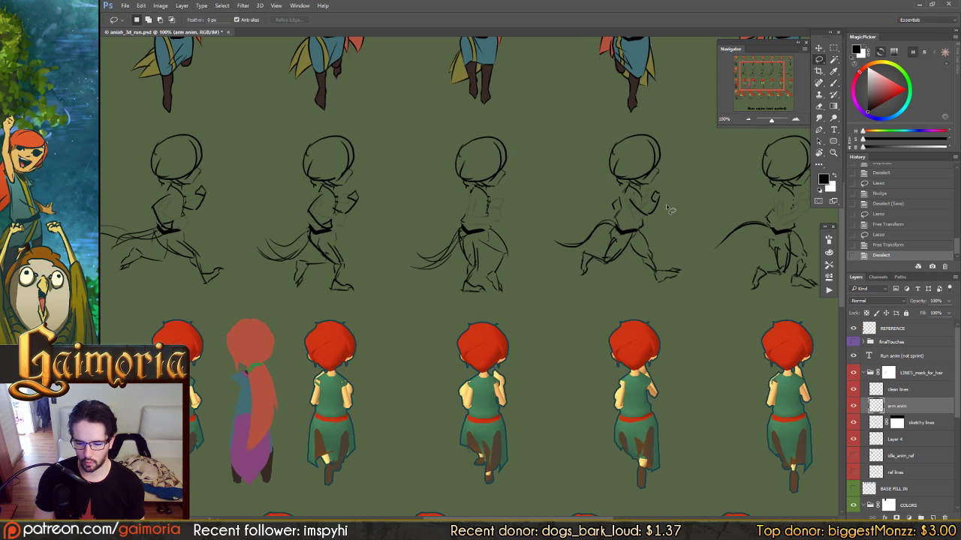
mouse_move(646, 206)
left_mouse_down()
mouse_move(631, 204)
mouse_move(632, 226)
mouse_move(667, 212)
mouse_move(663, 197)
mouse_move(552, 204)
mouse_move(503, 195)
mouse_move(502, 213)
left_mouse_up()
key("v")
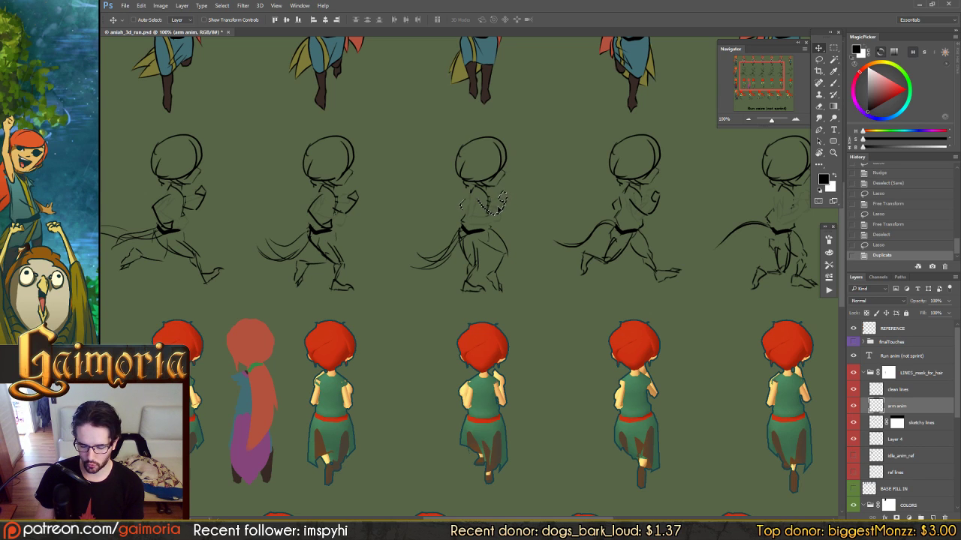
Lasso the third running sketch's front arm and rotate it about 15 degrees clockwise with Free Transform
key("ctrl+d")
key("l")
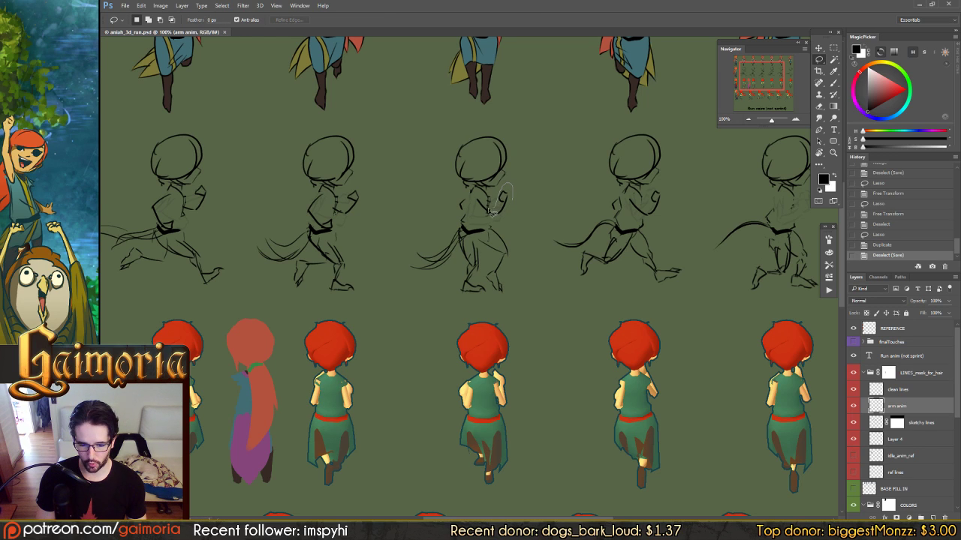
mouse_move(508, 200)
left_mouse_down()
mouse_move(489, 203)
mouse_move(495, 224)
left_mouse_up()
key("ctrl+t")
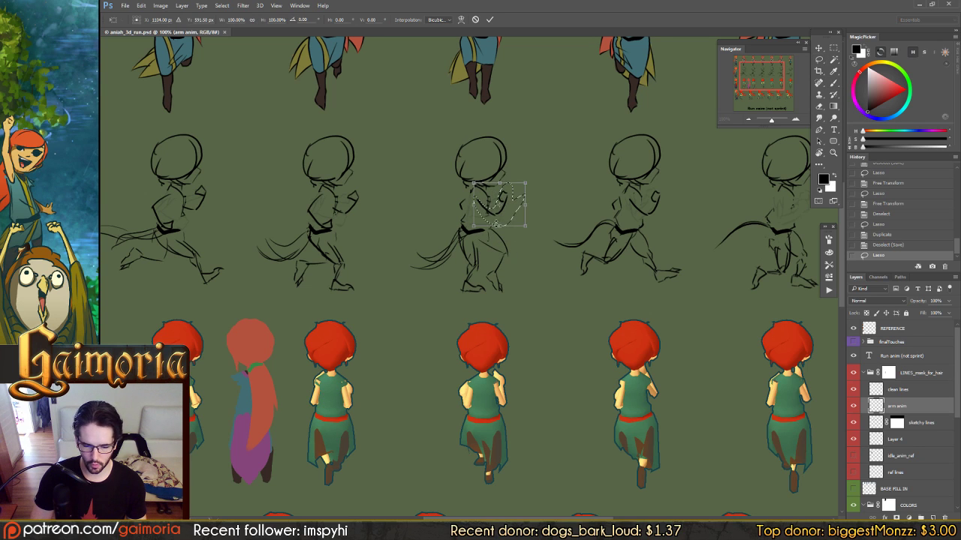
left_click_drag(472, 183, 445, 166)
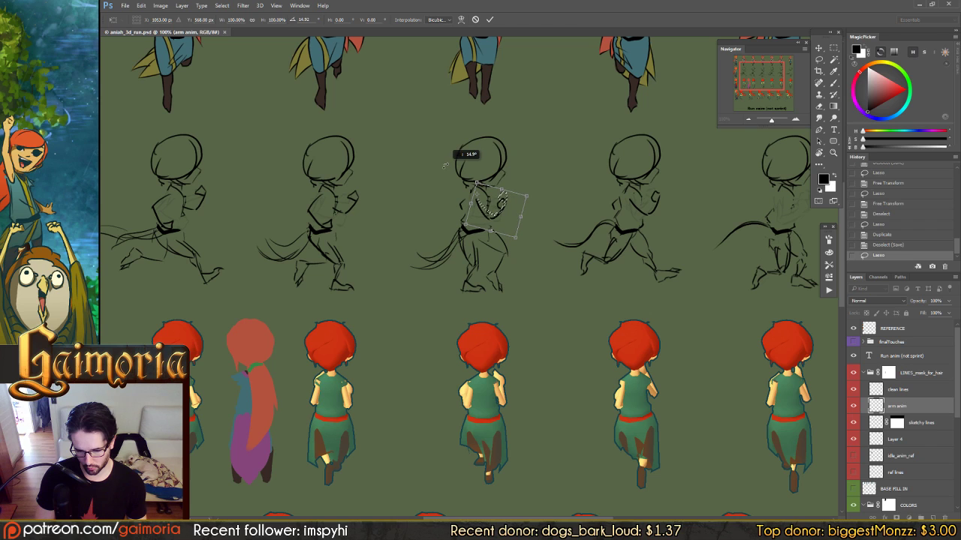
key("Return")
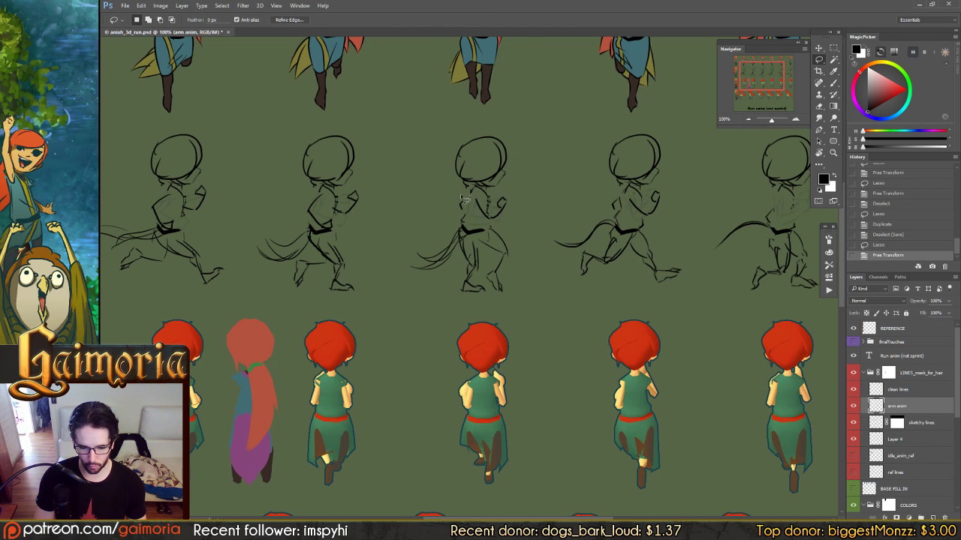
Lasso the third running sketch's back arm, rotate it about 14 degrees counterclockwise with Free Transform, then deselect and save the document
mouse_move(463, 199)
left_mouse_down()
mouse_move(456, 223)
mouse_move(473, 211)
left_mouse_up()
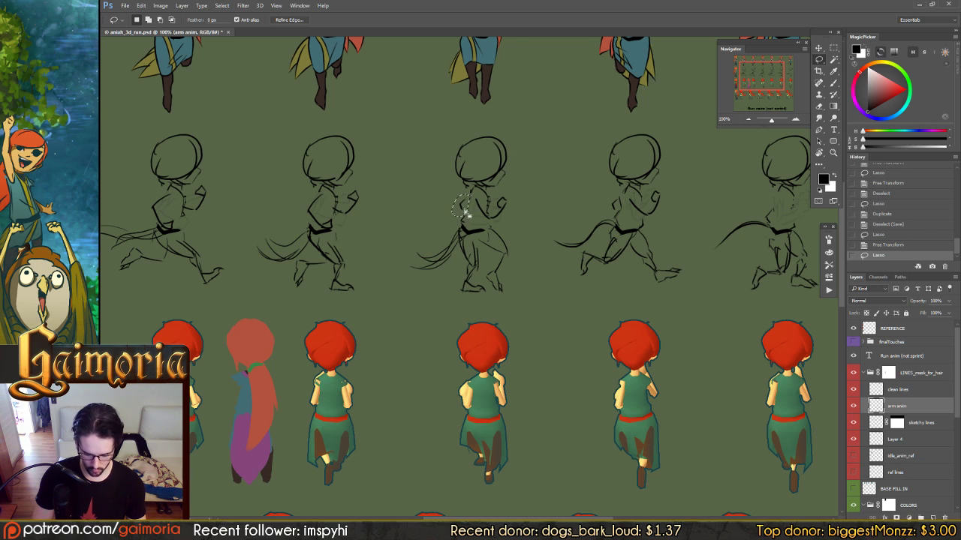
key("ctrl+t")
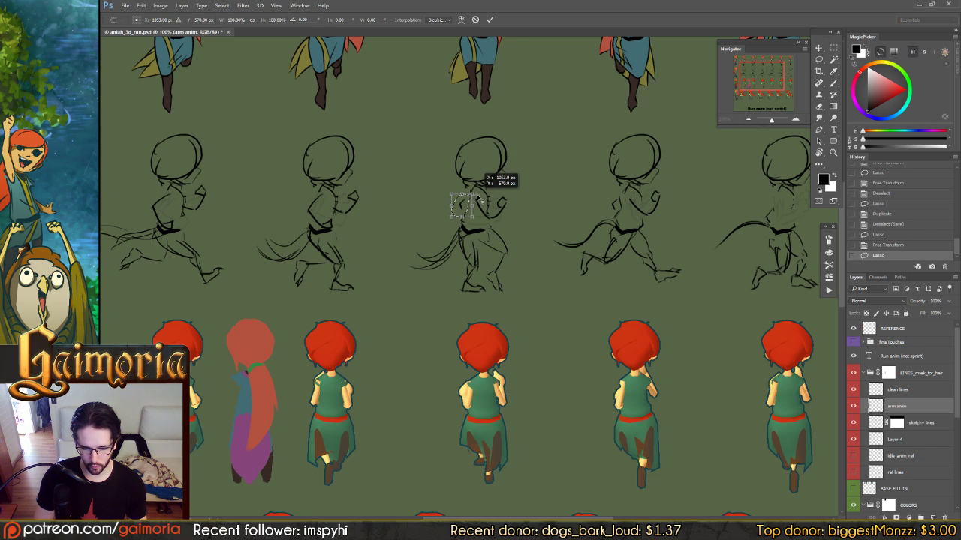
mouse_move(472, 188)
left_mouse_down()
mouse_move(411, 163)
mouse_move(410, 175)
left_mouse_up()
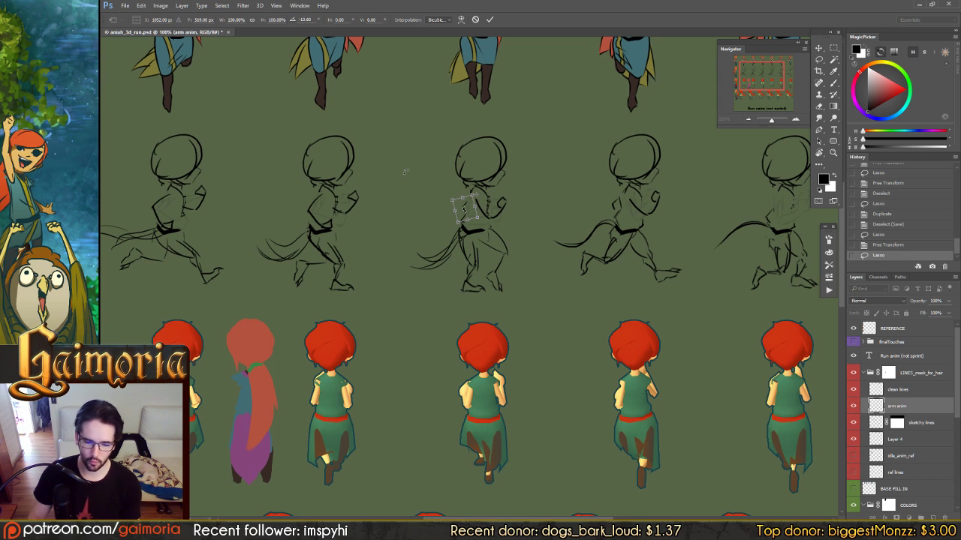
key("Return")
key("ctrl+d")
key("b")
key("ctrl+s")
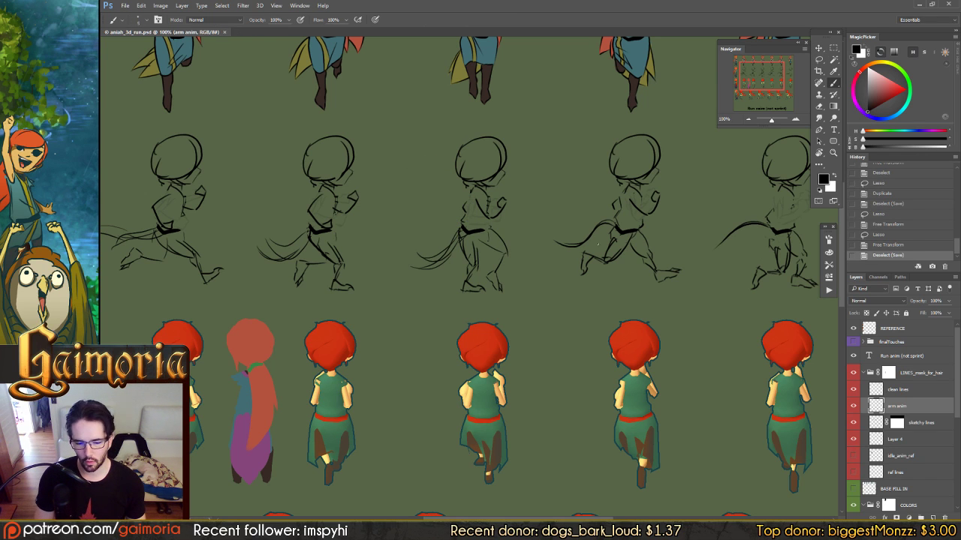
Lasso the third running sketch's arms, duplicate them onto the fifth running sketch, then deselect and save the document
left_click_drag(634, 217, 586, 221)
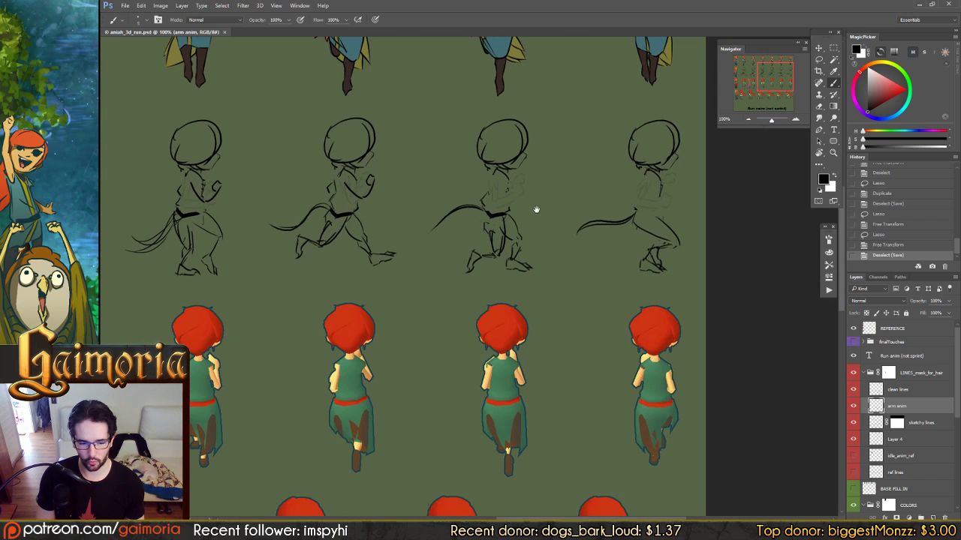
left_click_drag(525, 208, 609, 214)
key("l")
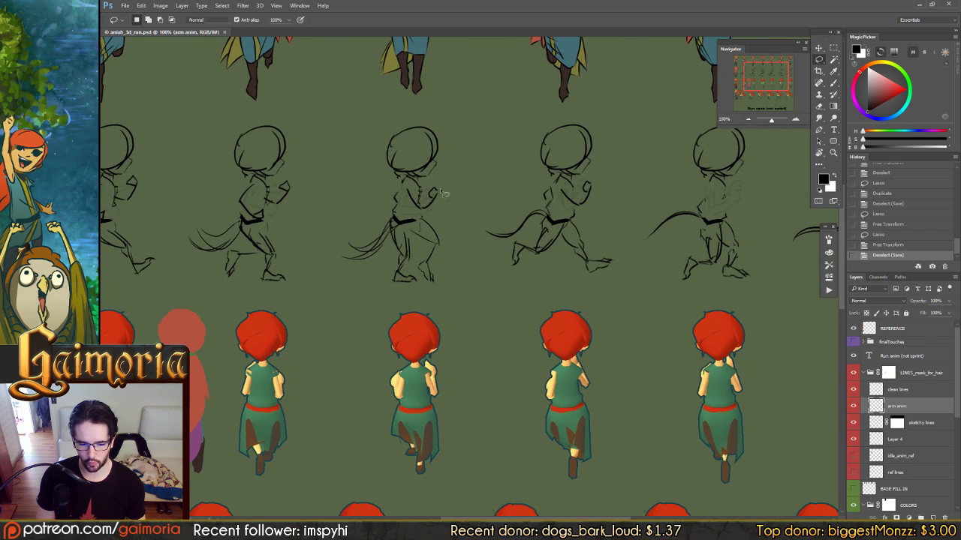
mouse_move(446, 193)
left_mouse_down()
mouse_move(383, 178)
mouse_move(717, 234)
mouse_move(568, 226)
left_mouse_up()
key("v")
left_click_drag(372, 204, 473, 218)
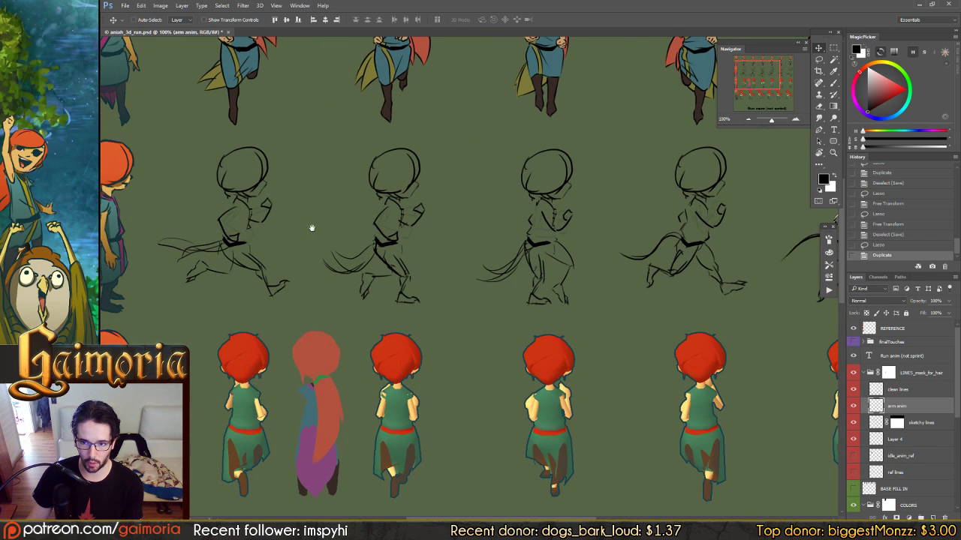
left_click_drag(334, 220, 331, 219)
left_click_drag(284, 216, 497, 217)
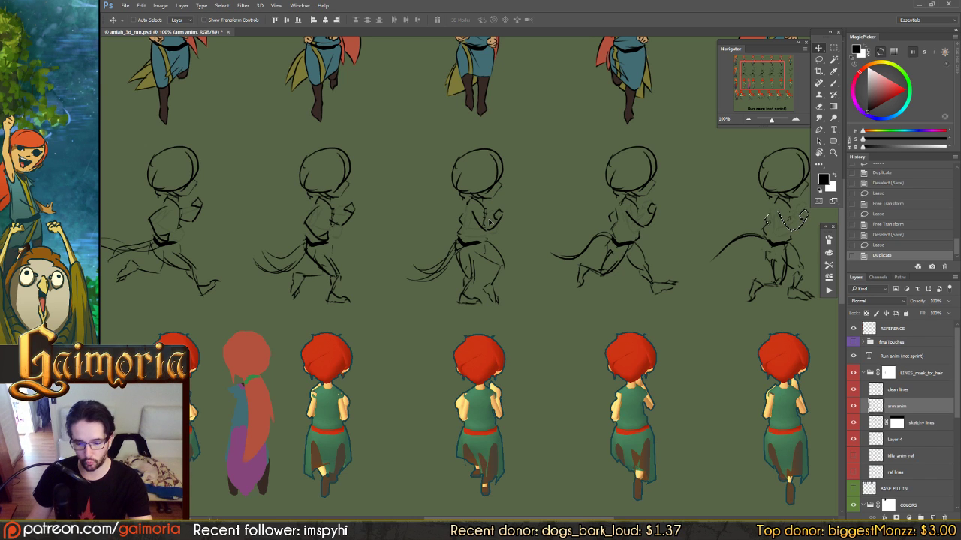
left_click_drag(578, 239, 389, 239)
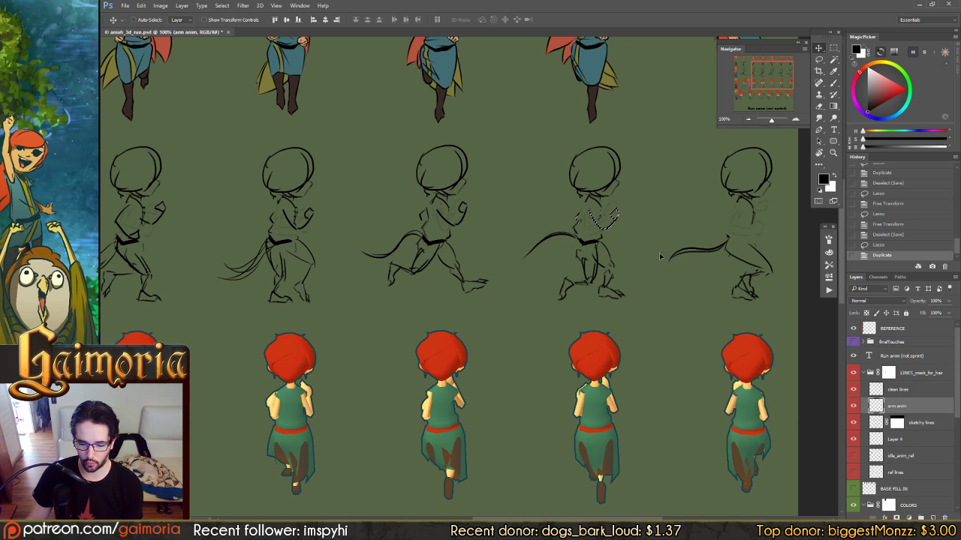
left_click_drag(563, 257, 573, 266)
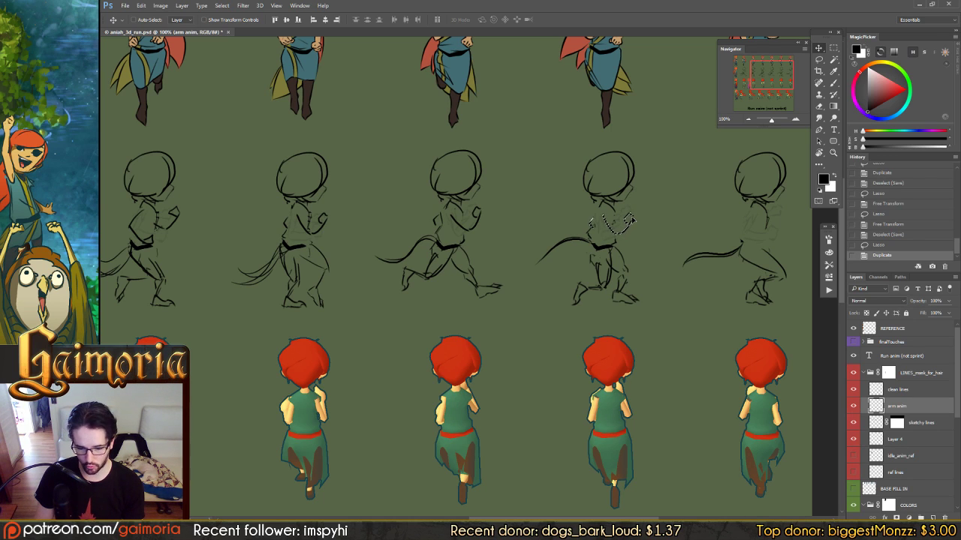
key("ctrl+d")
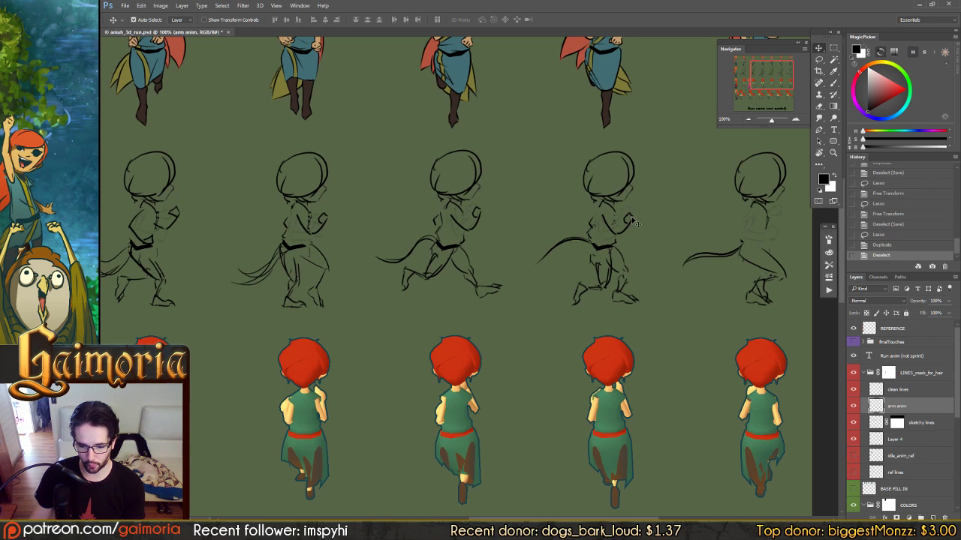
key("ctrl+s")
Lasso the second running sketch's arms, duplicate them onto the sixth running sketch, then deselect and save the document
key("l")
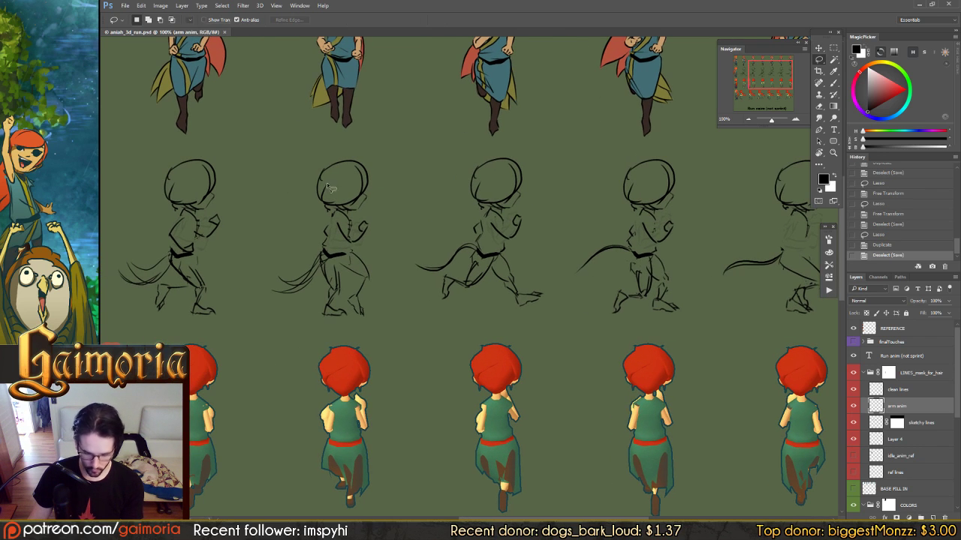
left_click_drag(167, 217, 253, 268)
key("v")
scroll(248, 229, "right", 1)
left_click_drag(160, 242, 770, 268)
key("ctrl+d")
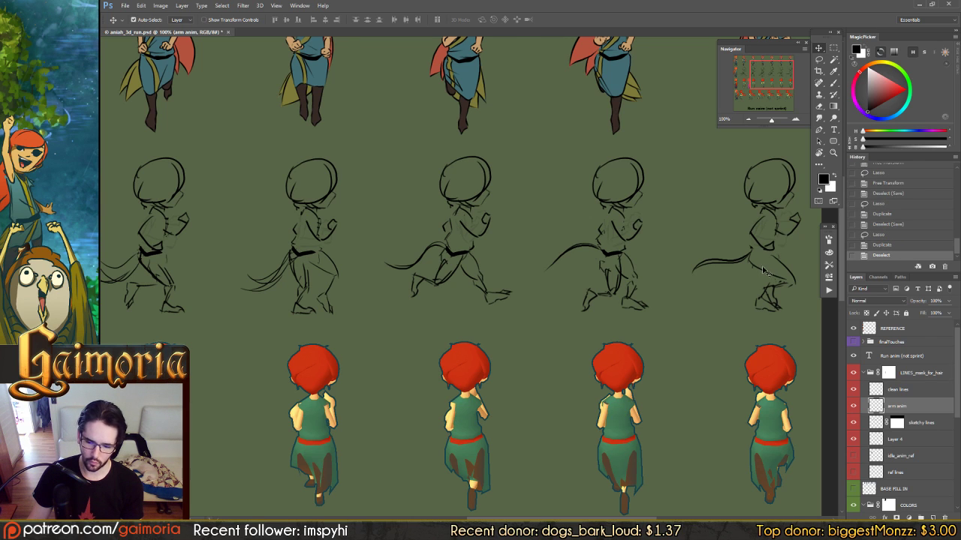
key("ctrl+s")
Hide Layer 4 and the green background layer, Layer 3, to leave the sprite sheet on transparency
left_click_drag(703, 246, 722, 248)
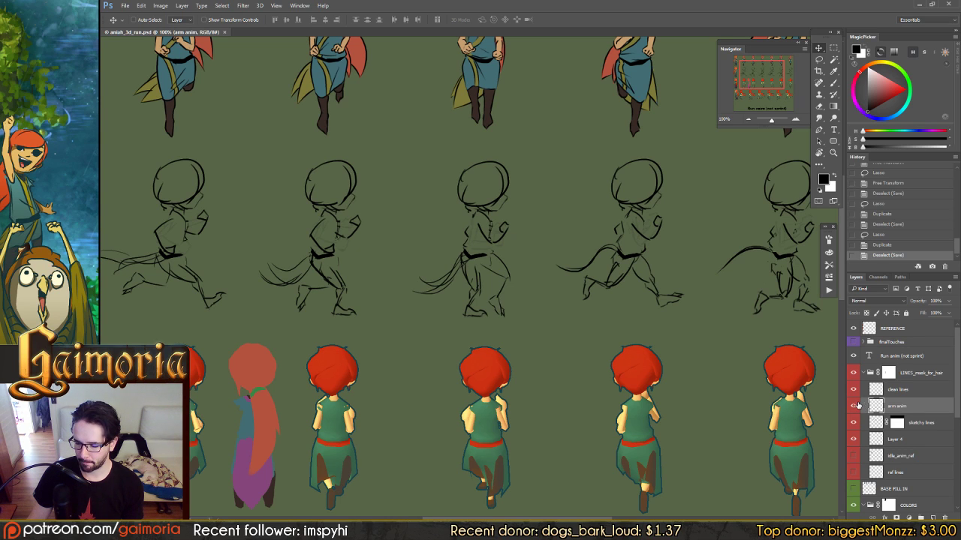
scroll(862, 454, "down", 3)
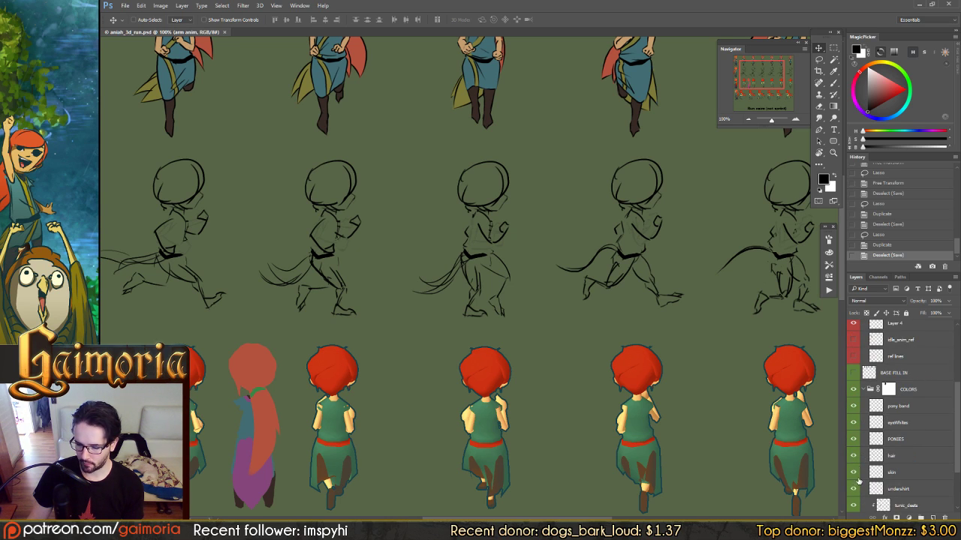
scroll(858, 480, "up", 2)
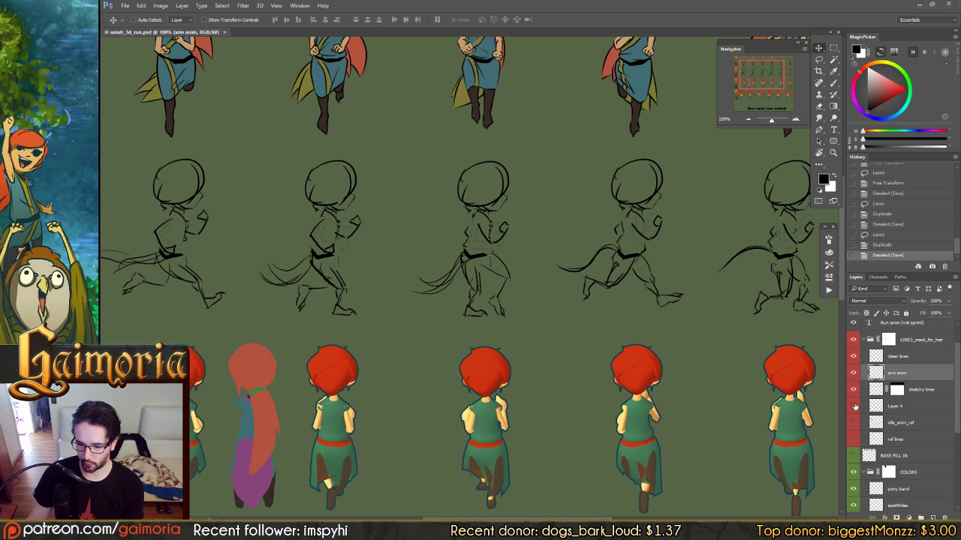
left_click(855, 406)
left_click_drag(547, 375, 656, 383)
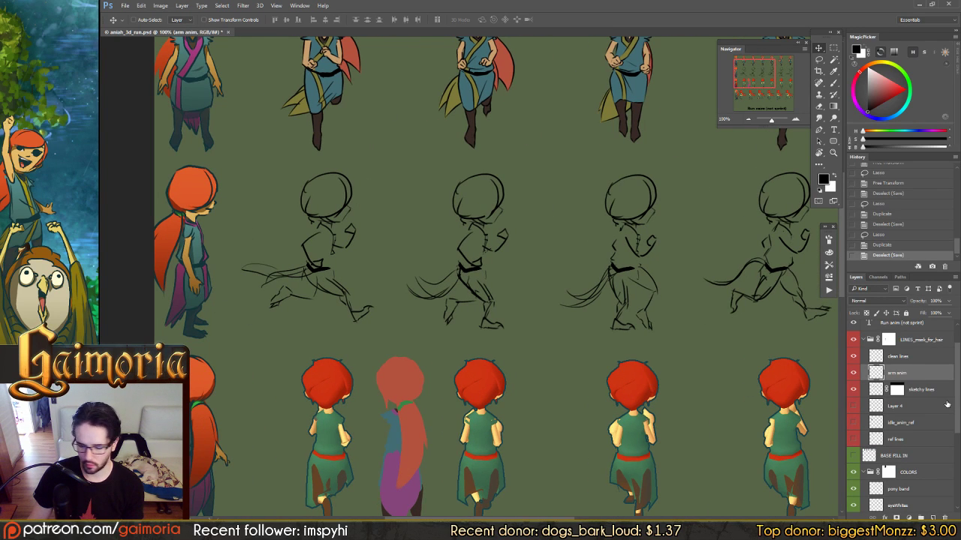
scroll(947, 405, "down", 5)
left_click(854, 504)
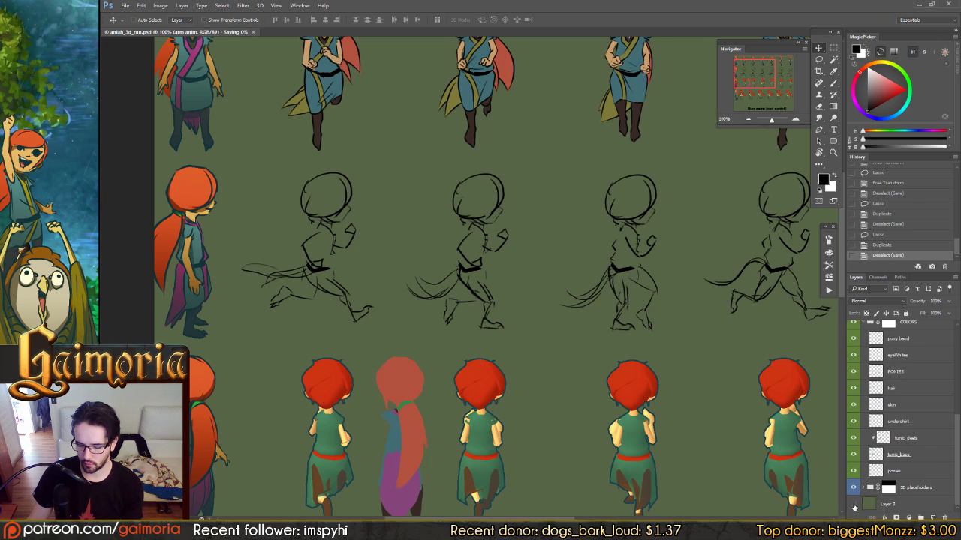
Reduce the canvas width to 2048 pixels, anchored at the middle of the right edge
left_click(159, 6)
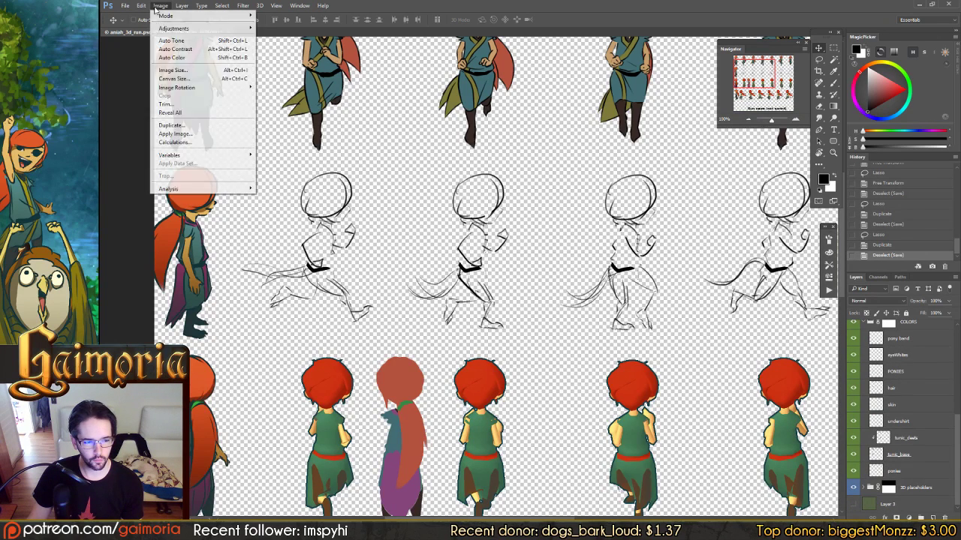
left_click(180, 79)
left_click(681, 212)
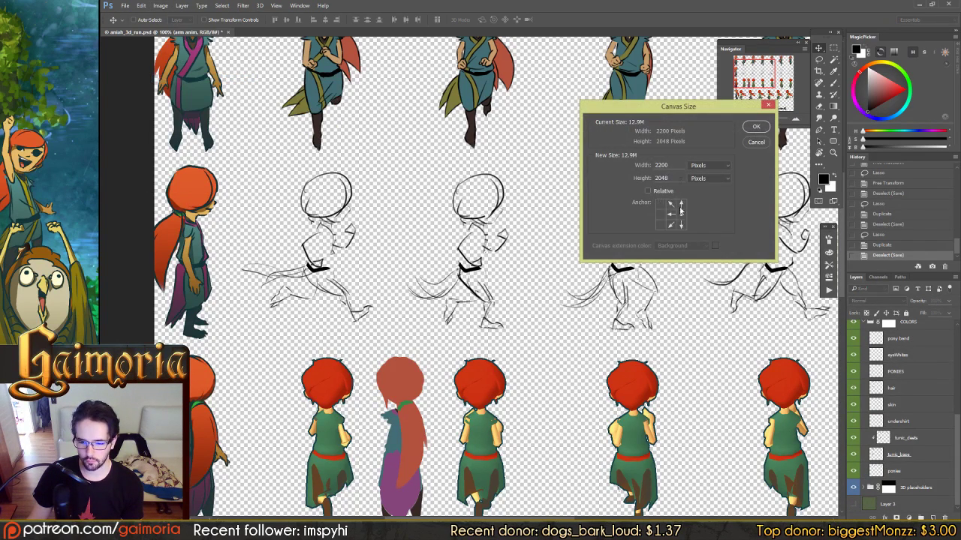
type("2048")
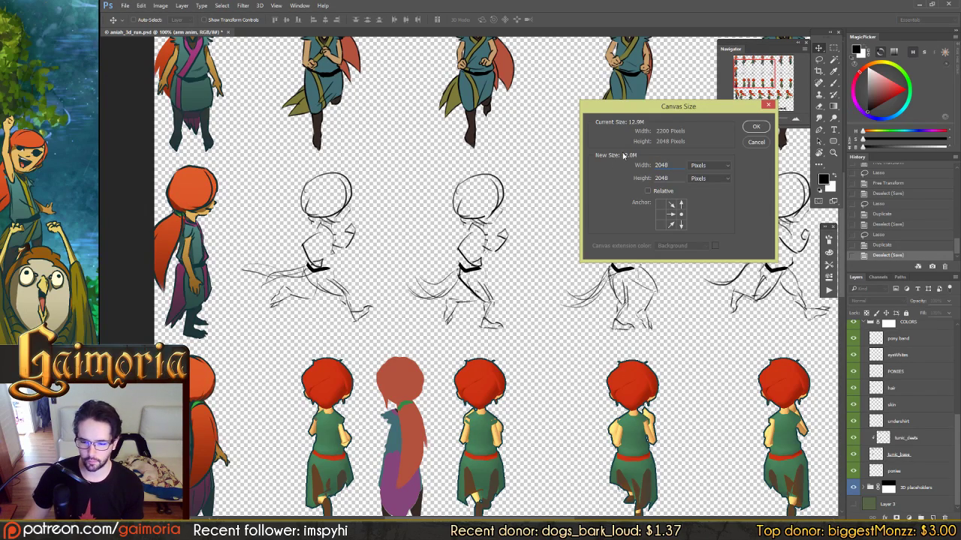
left_click(756, 126)
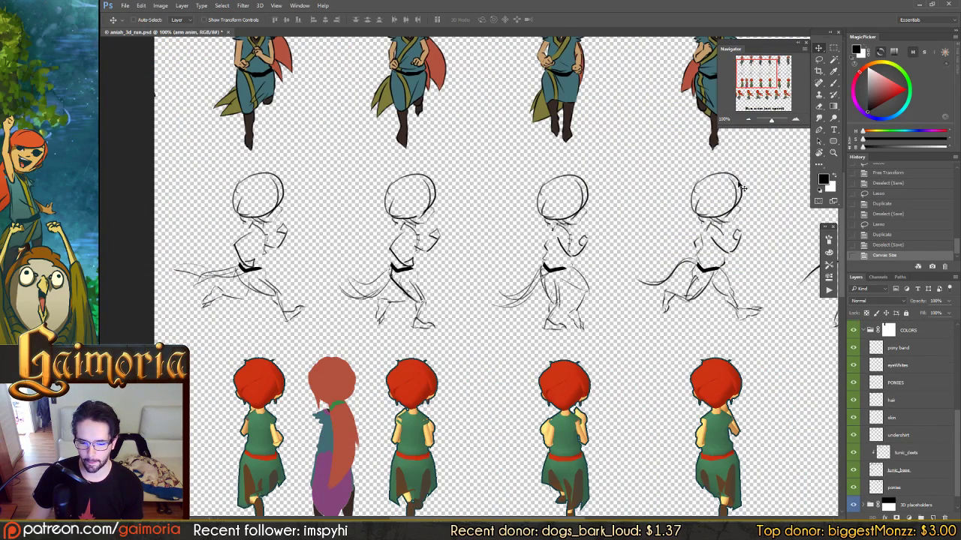
Save a PNG copy over aniah_3d_run.png in the movement folder, using Smallest / Slow compression and no interlacing
key("ctrl+shift+s")
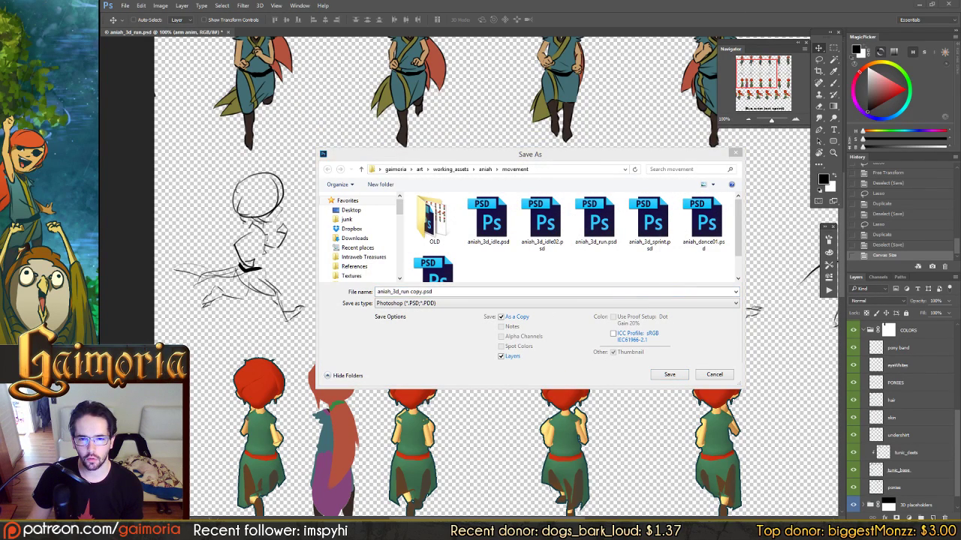
left_click(518, 345)
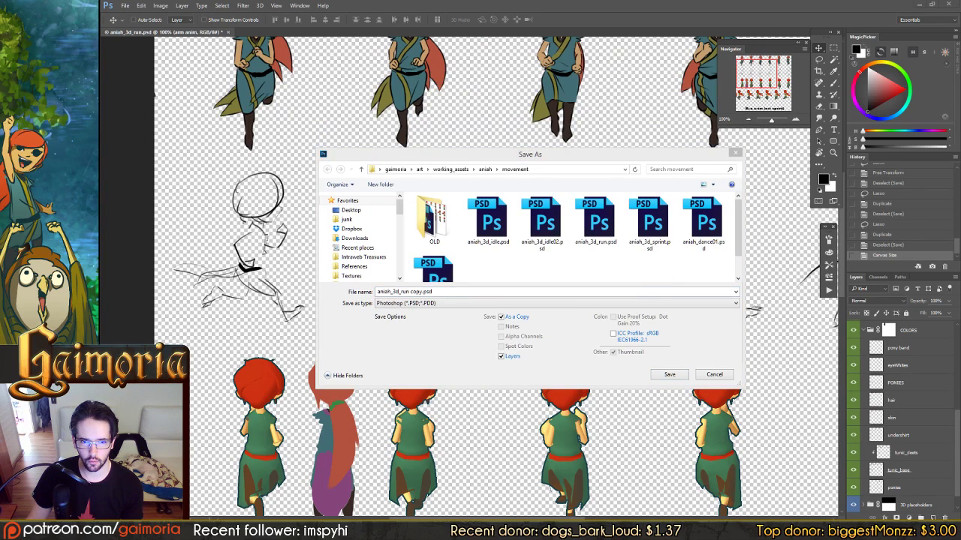
left_click(729, 283)
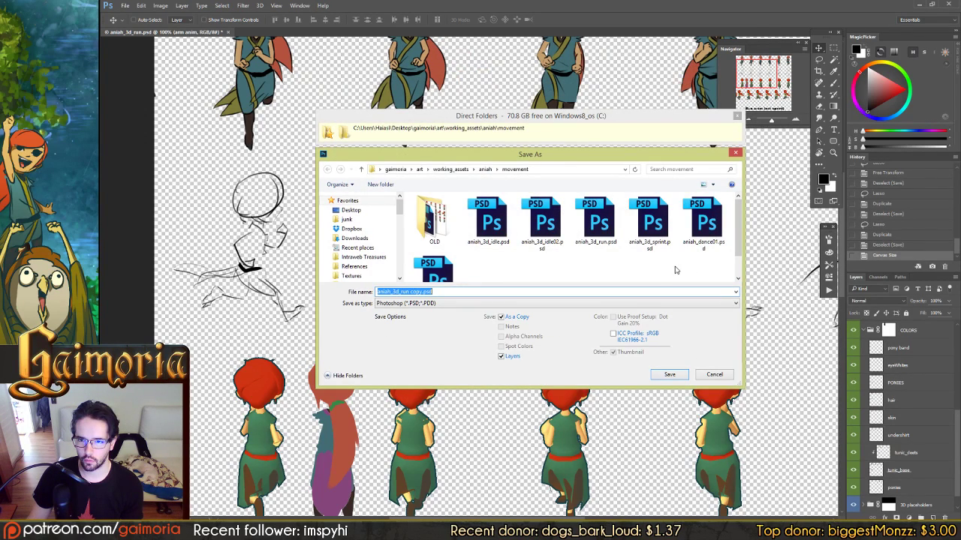
left_click_drag(739, 382, 749, 427)
left_click(439, 343)
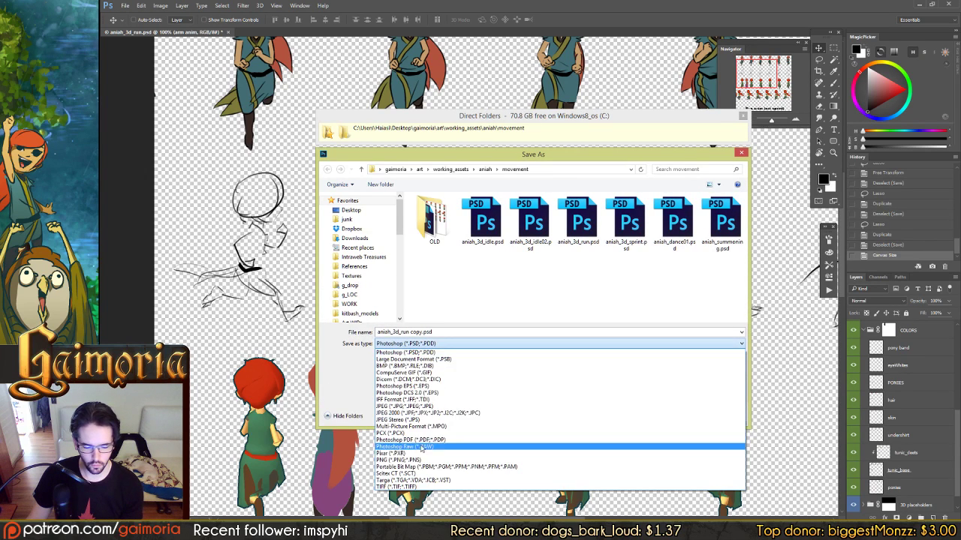
left_click(437, 463)
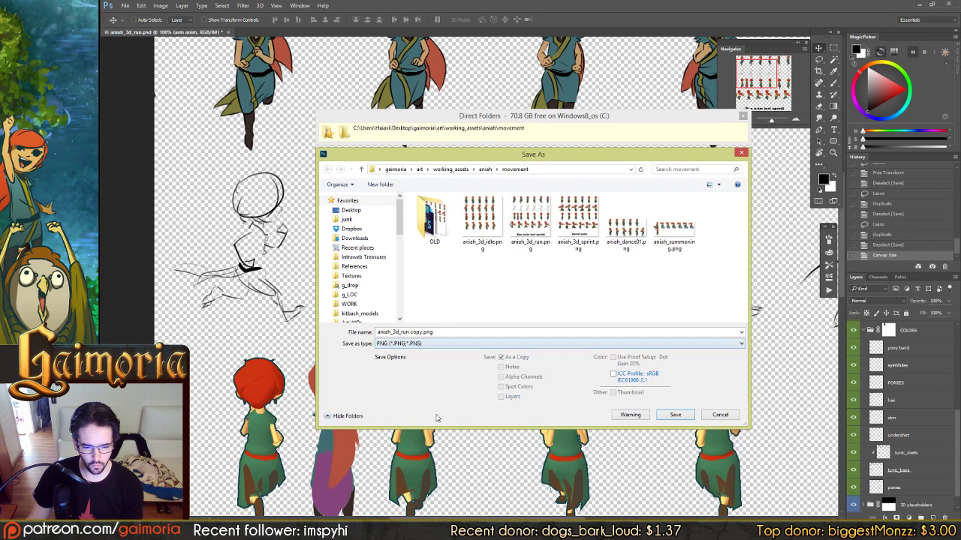
double_click(531, 219)
left_click(553, 268)
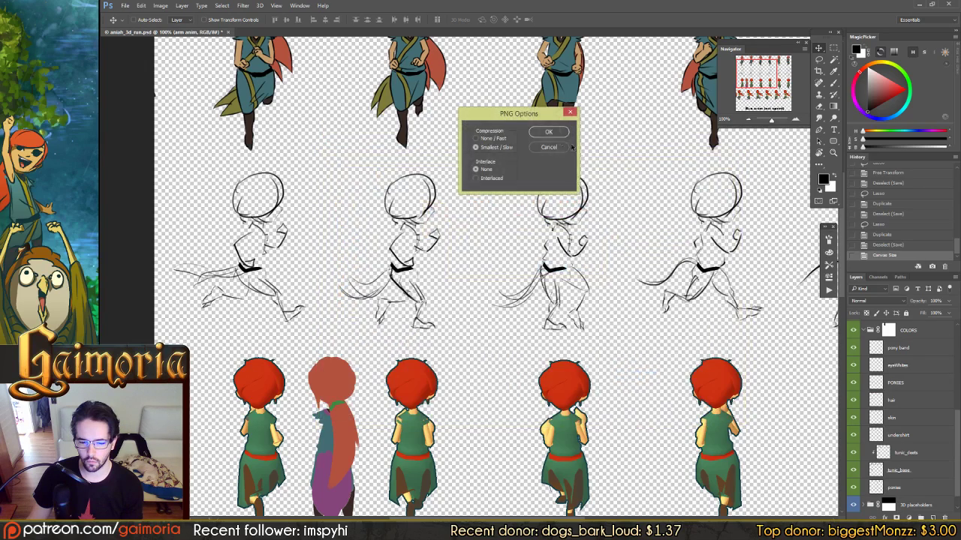
left_click(549, 132)
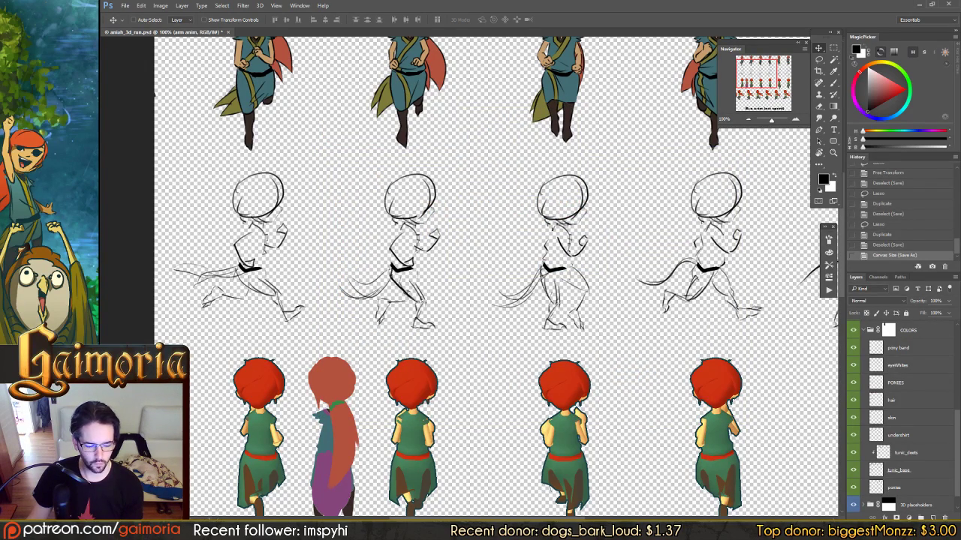
Switch to File Explorer and copy aniah_3d_run.png from the movement folder into the game's Aniah sprites folder, replacing the existing file
left_click(248, 480)
left_click(333, 490)
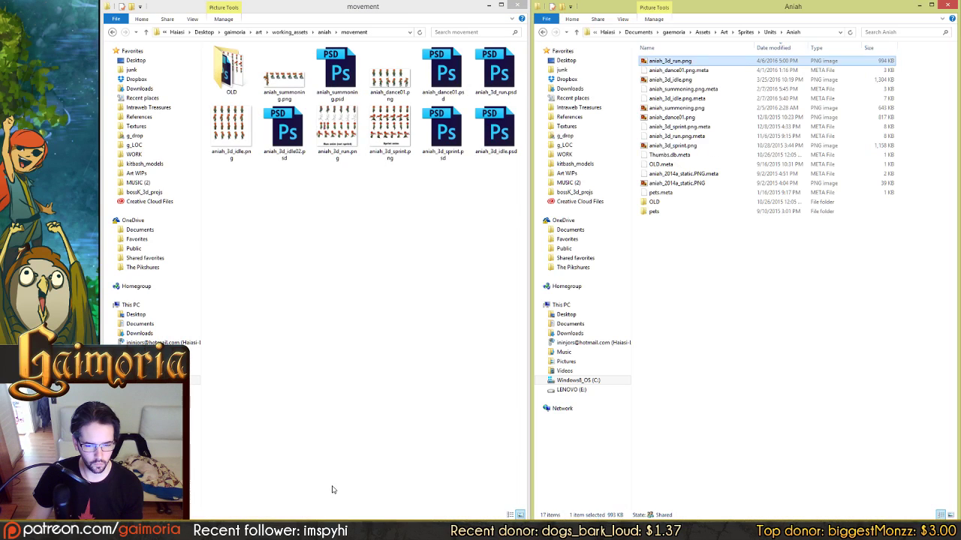
left_click_drag(337, 132, 769, 299)
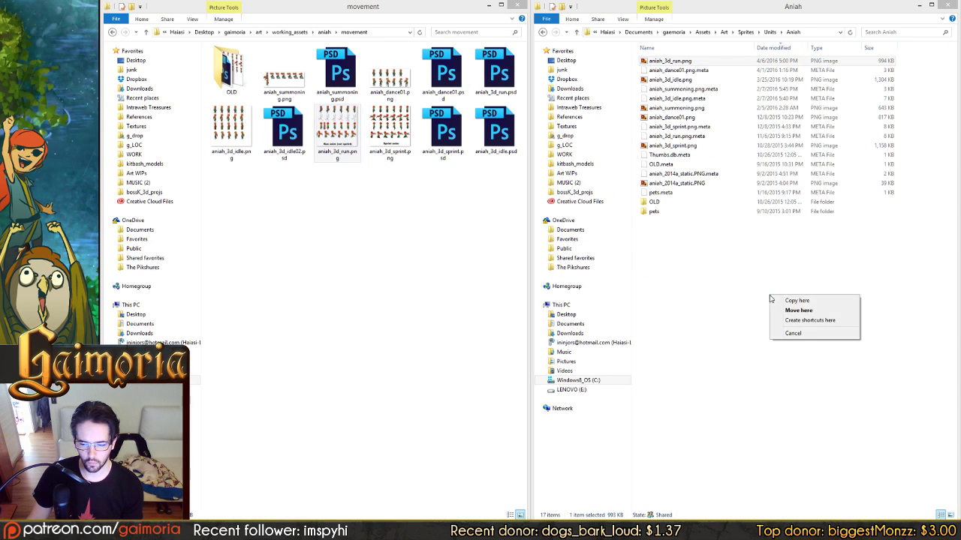
left_click(786, 301)
key("Return")
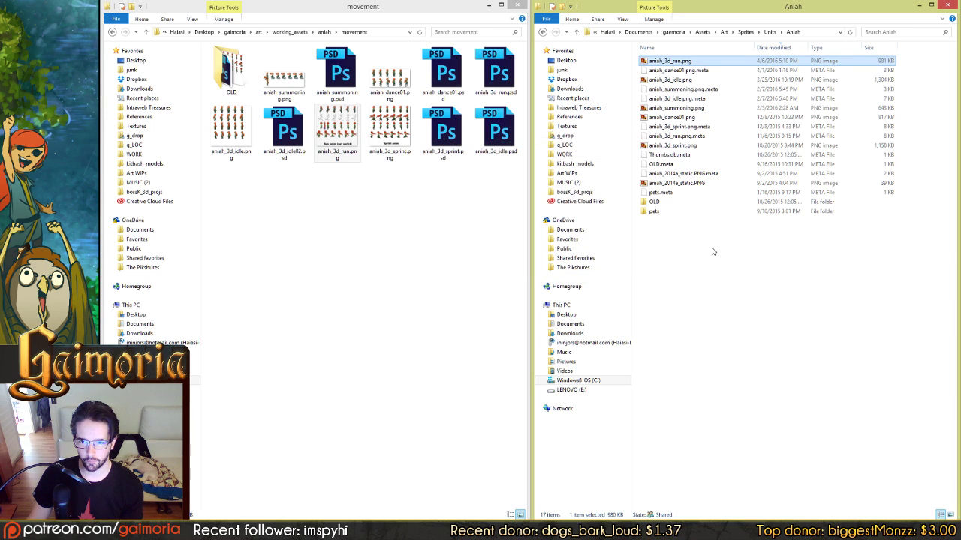
left_click(400, 287)
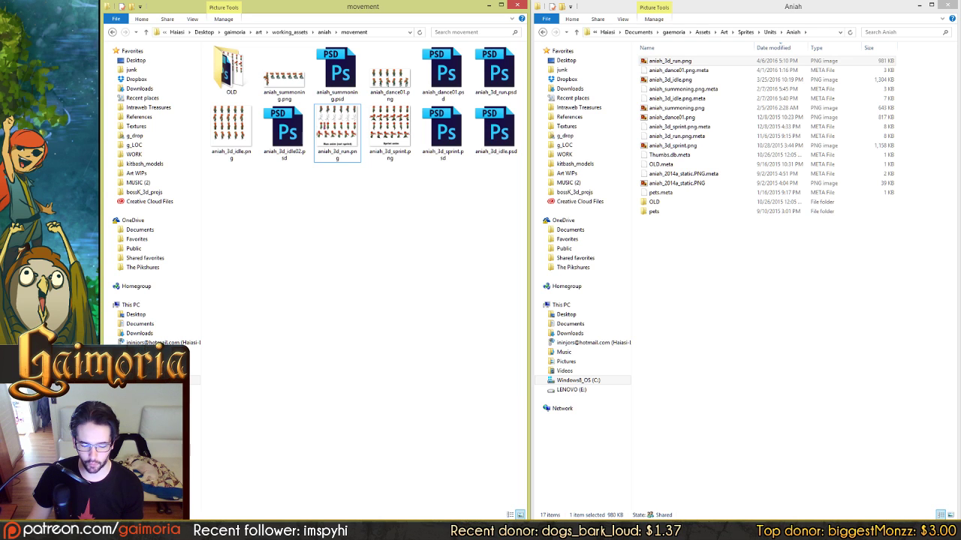
Minimize the movement and Aniah folder windows to return to Photoshop
mouse_move(436, 531)
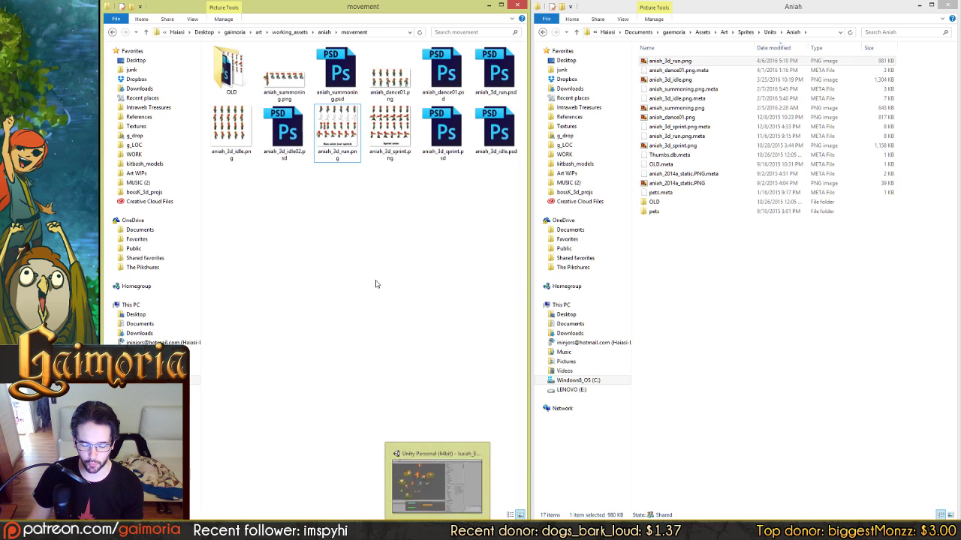
left_click(817, 310)
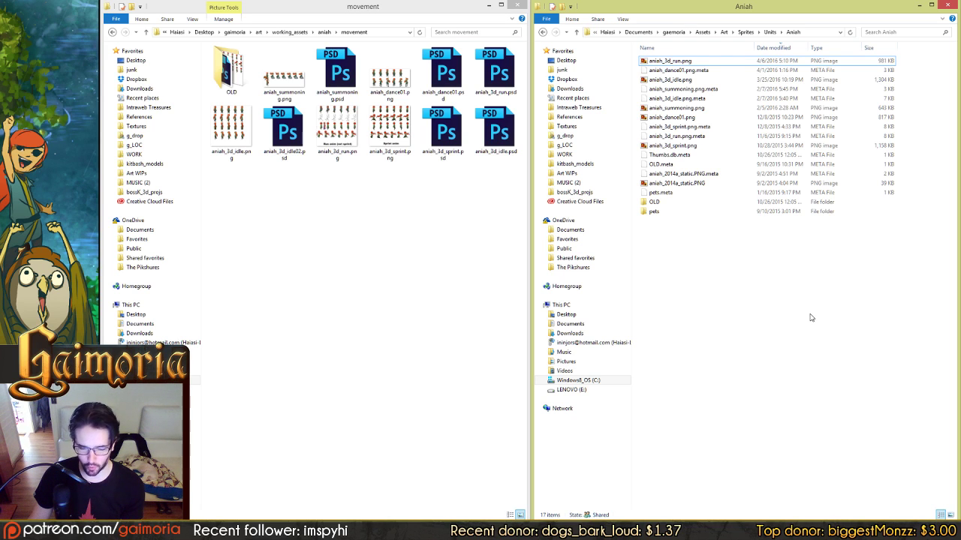
left_click(446, 311)
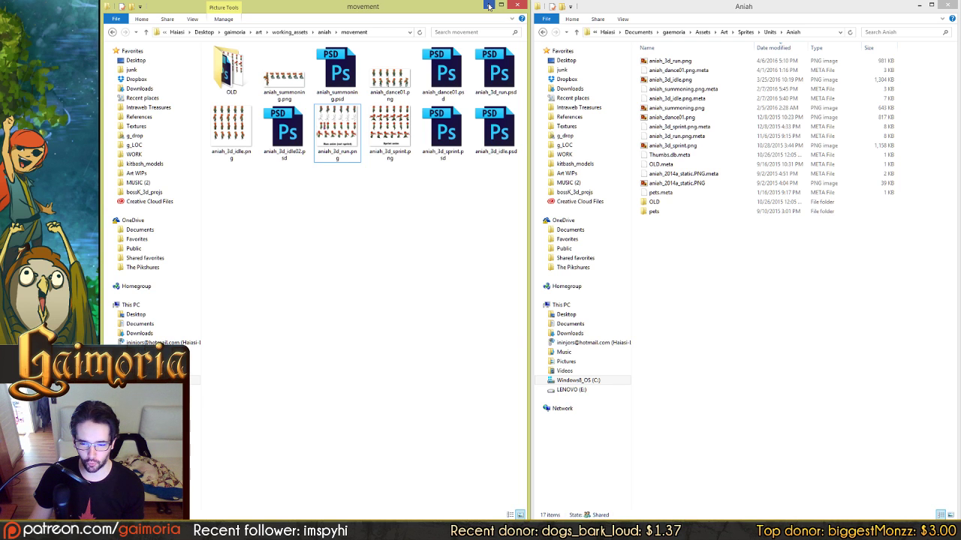
left_click(489, 6)
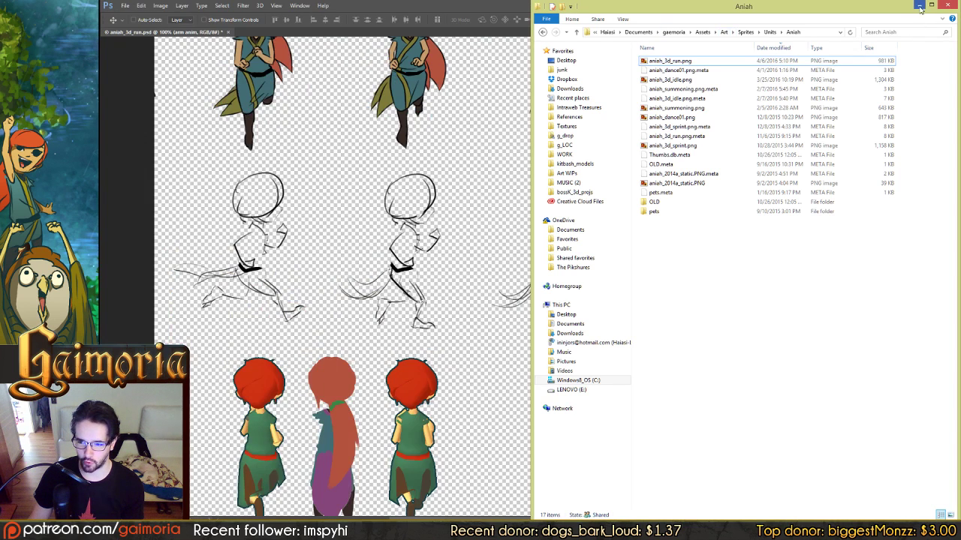
left_click(920, 6)
Undo the canvas size reduction in aniah_3d_run.psd and save the document
mouse_move(609, 264)
left_mouse_down()
mouse_move(613, 253)
mouse_move(578, 240)
mouse_move(282, 243)
left_mouse_up()
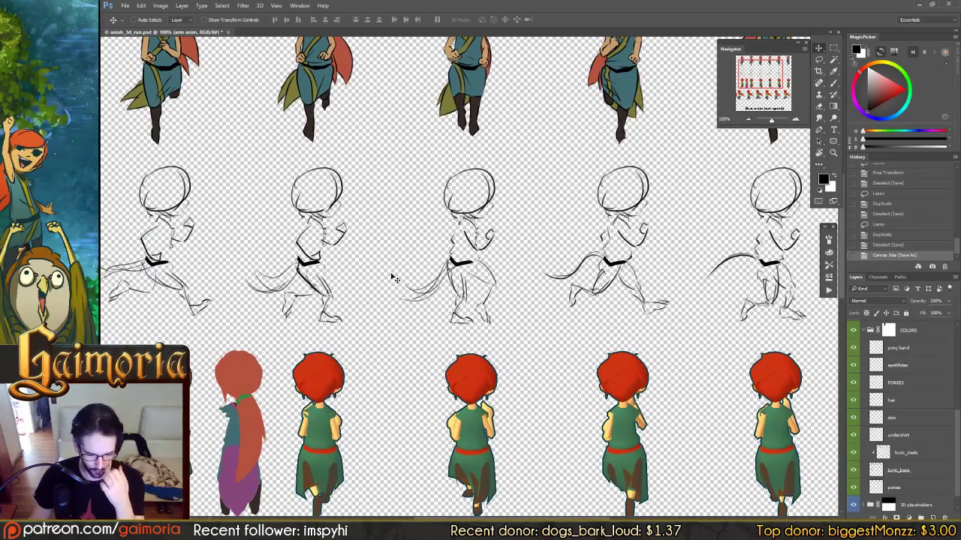
mouse_move(437, 532)
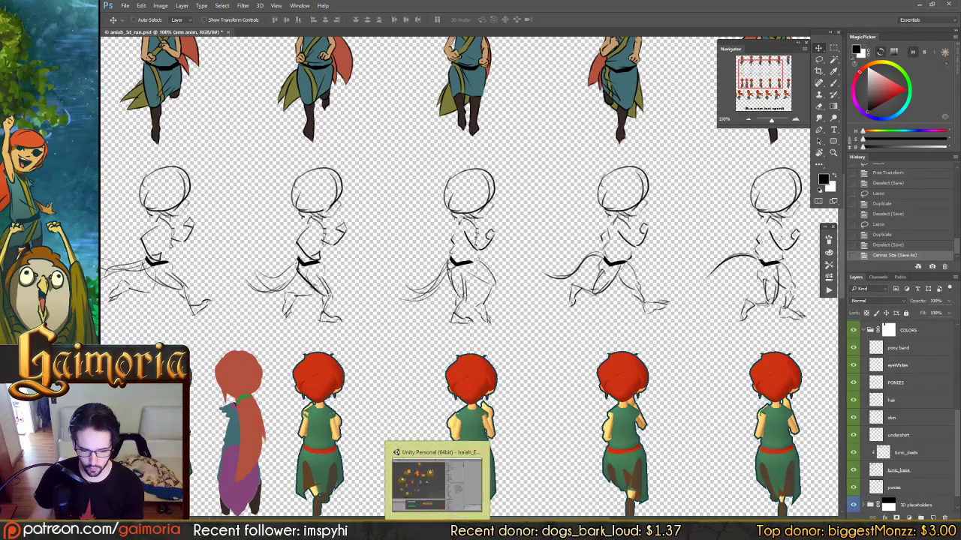
key("ctrl+z")
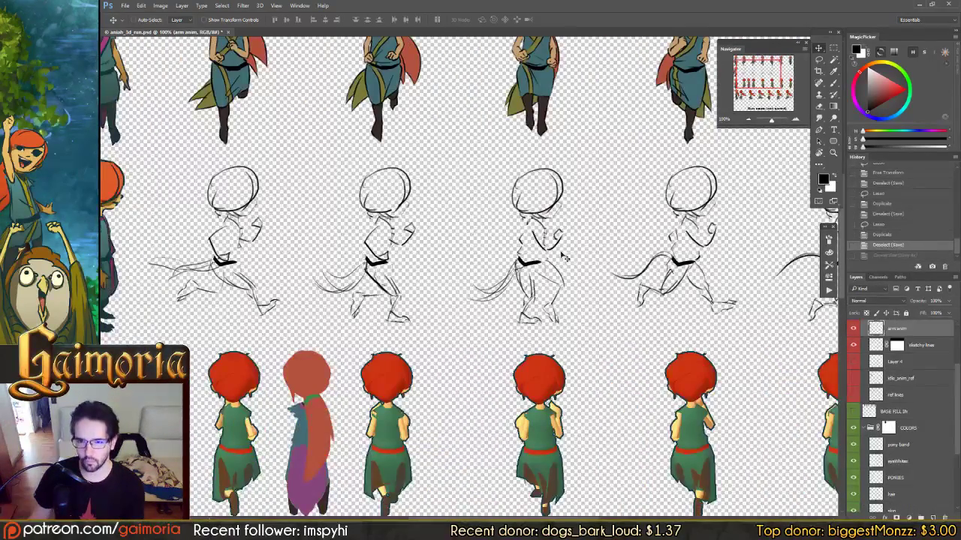
key("ctrl+s")
left_click_drag(591, 279, 602, 279)
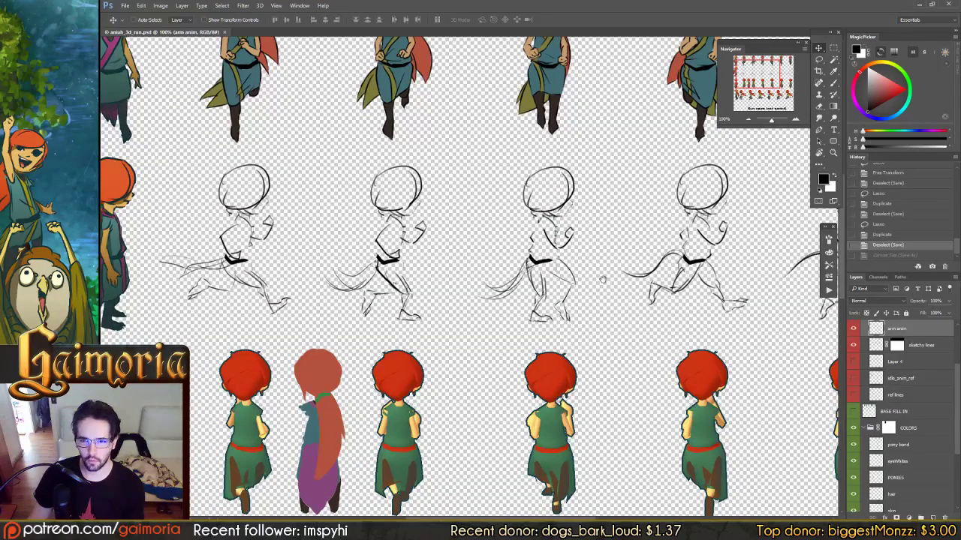
Switch to Unity, examine the character's animation in the Game view, and return to Photoshop
key("alt+Tab")
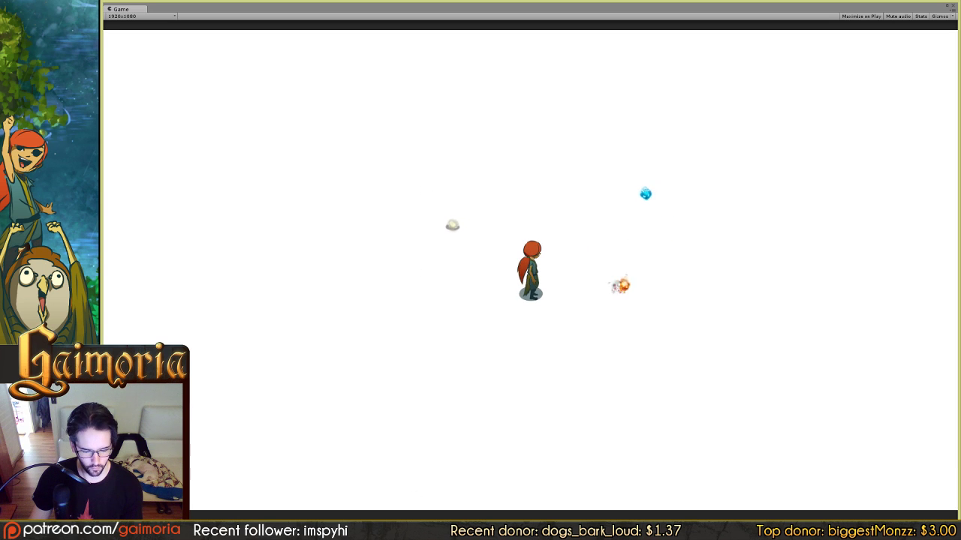
mouse_move(437, 529)
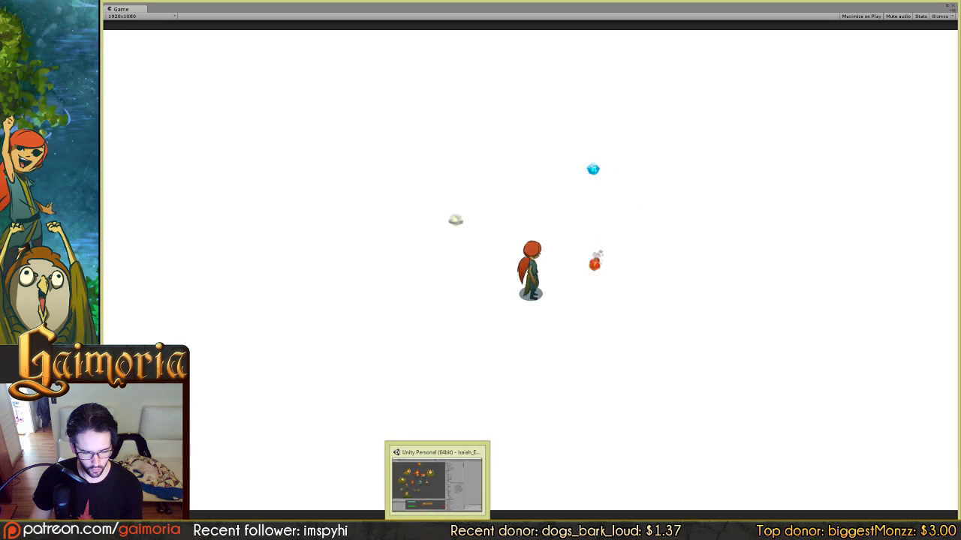
left_click(284, 465)
Show the green background layer, Layer 3, behind the sprite sheet again
left_click_drag(572, 291, 444, 297)
scroll(876, 470, "down", 3)
left_click(854, 505)
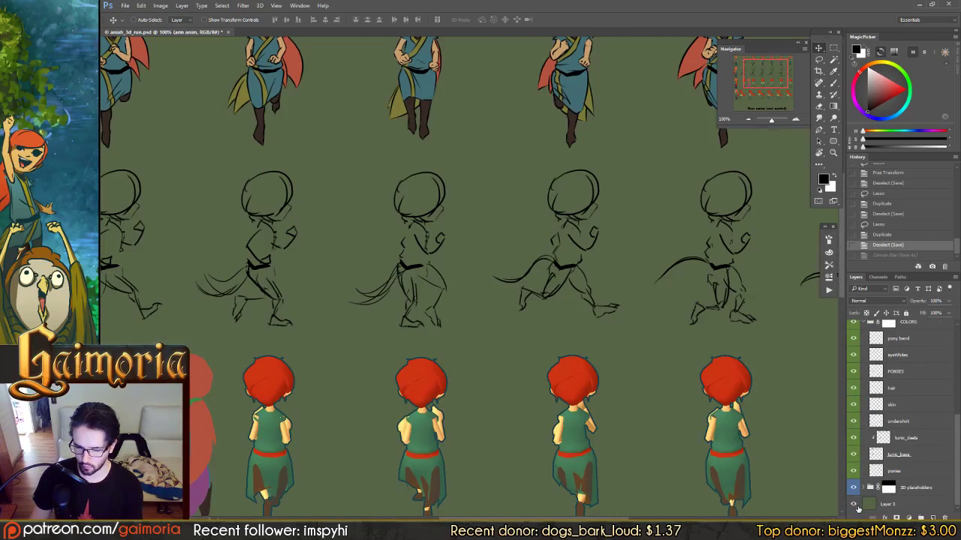
left_click_drag(460, 380, 624, 393)
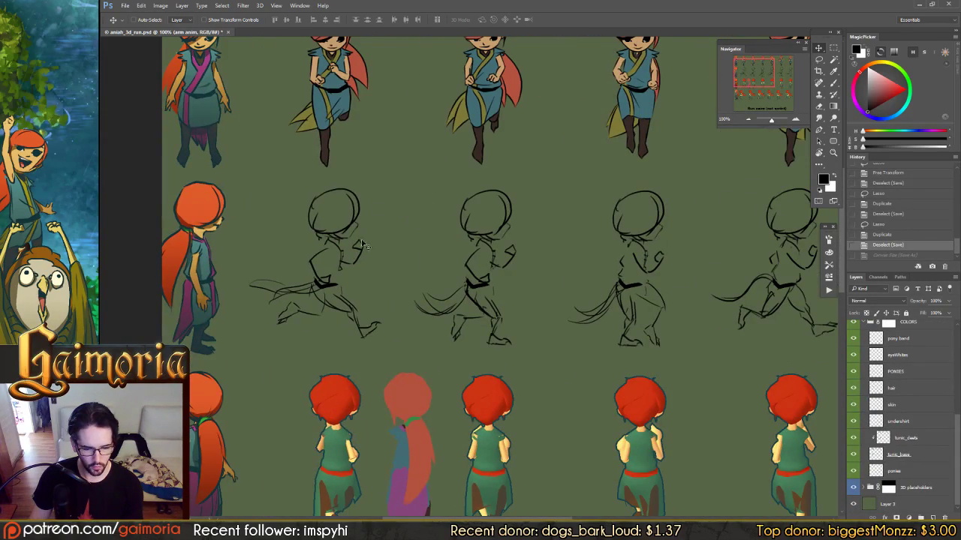
left_click_drag(253, 259, 205, 258)
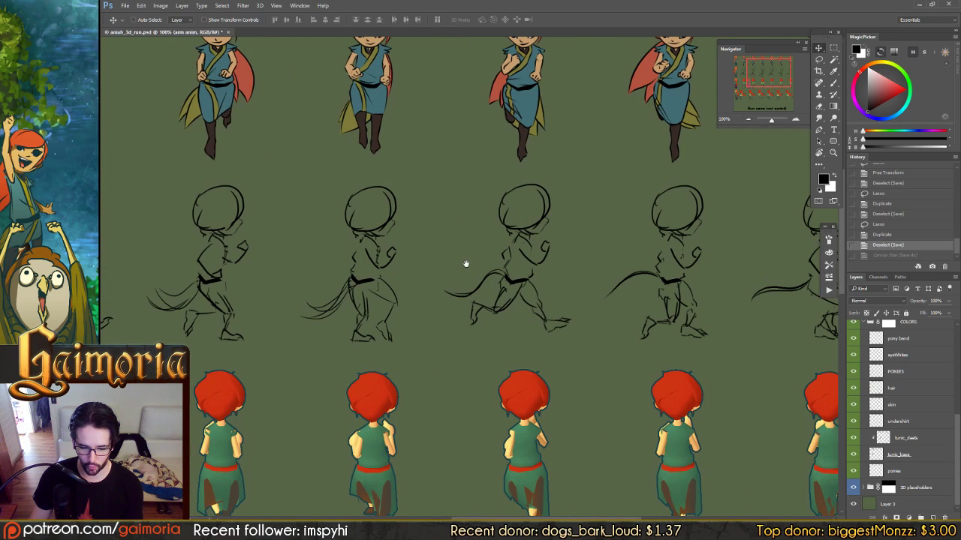
On the arm anim layer, lasso the forward forearms of the second, first and sixth running sketches into one combined selection
scroll(916, 471, "up", 5)
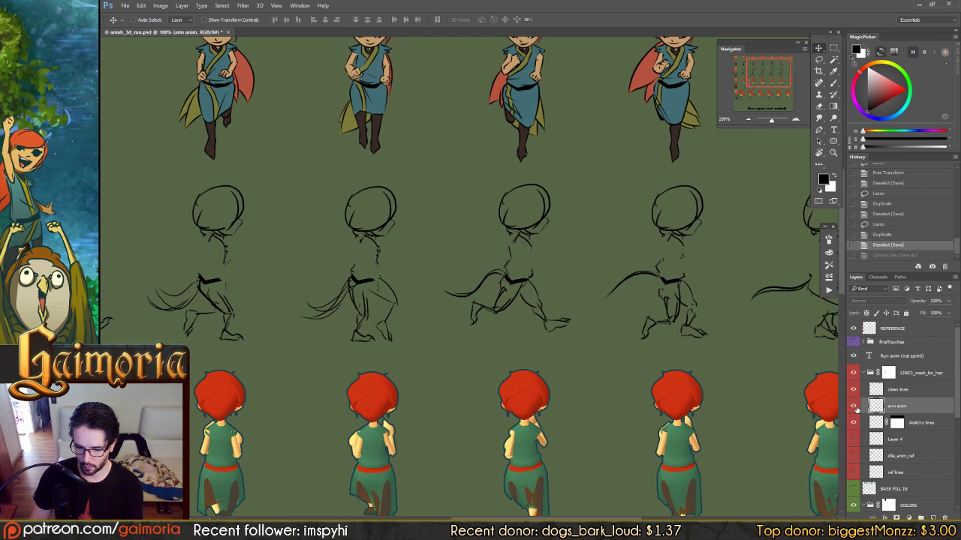
left_click_drag(491, 382, 516, 384)
key("l")
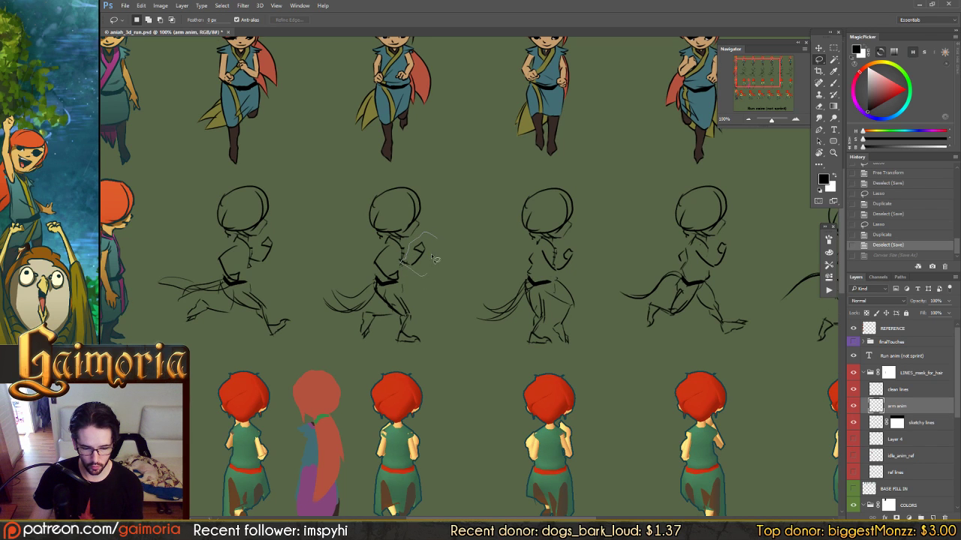
mouse_move(433, 259)
left_mouse_down()
mouse_move(415, 255)
mouse_move(456, 268)
left_mouse_up()
left_click_drag(275, 264, 343, 265)
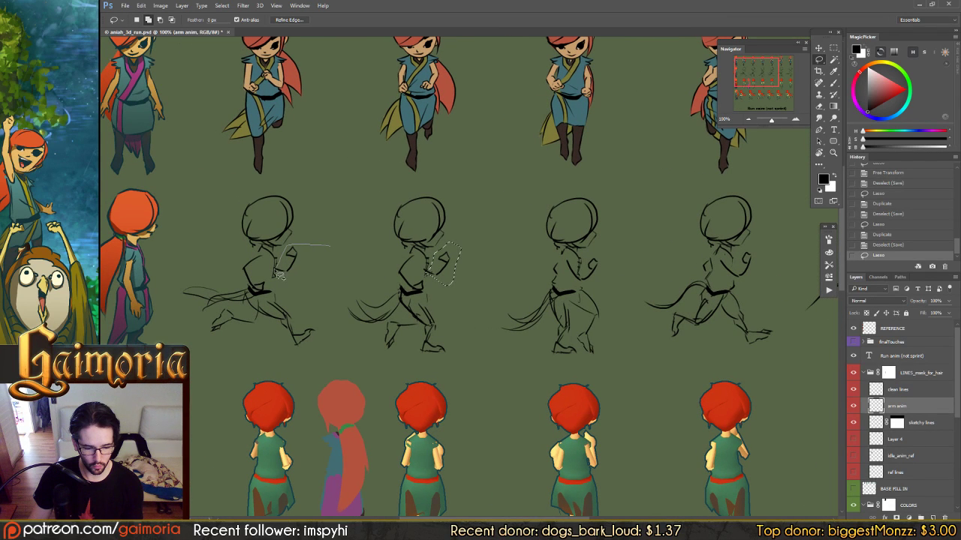
left_click_drag(314, 283, 318, 263)
mouse_move(457, 262)
left_mouse_down()
mouse_move(314, 262)
mouse_move(499, 285)
mouse_move(365, 284)
left_mouse_up()
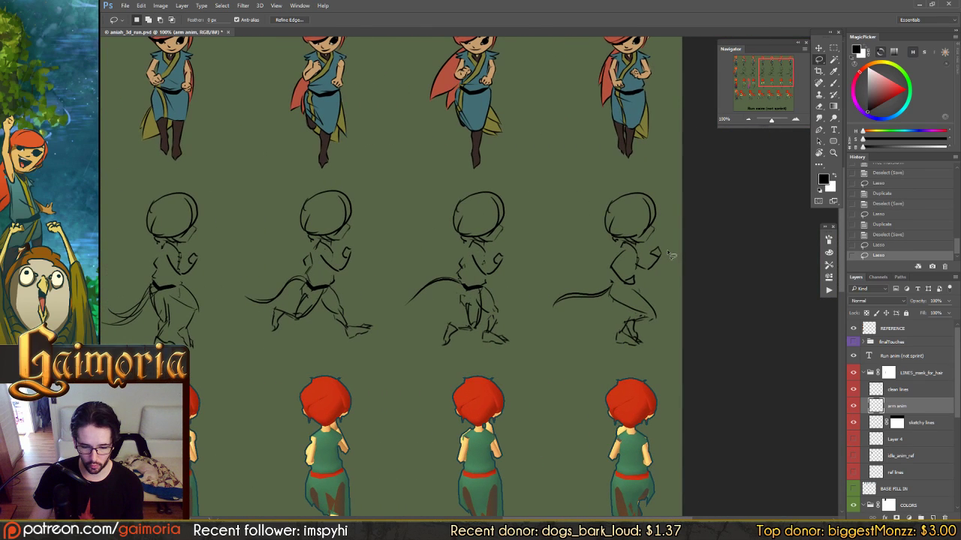
key("shift")
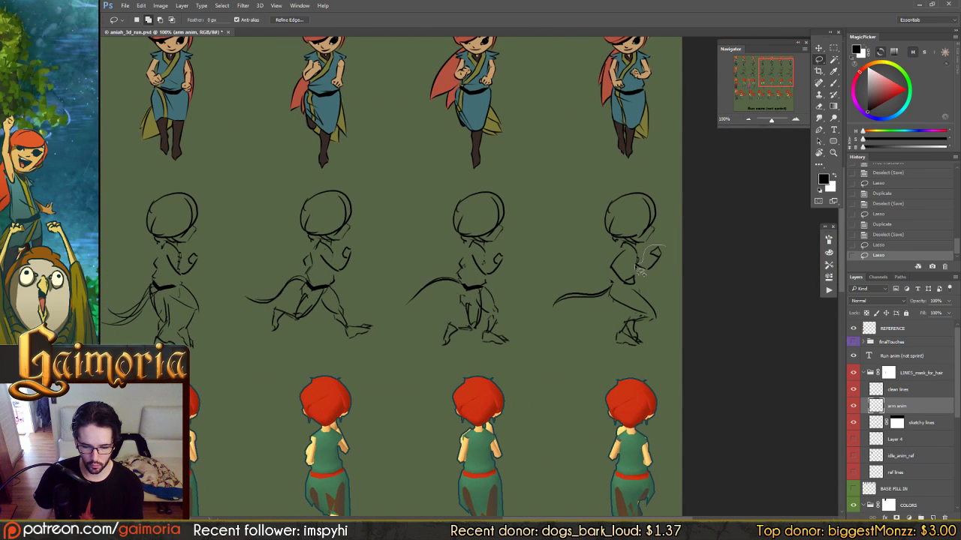
mouse_move(651, 266)
left_mouse_down()
mouse_move(644, 275)
mouse_move(660, 278)
left_mouse_up()
Cut the selected forearms, paste them in place on a new layer, and nudge them left closer to the bodies
key("ctrl+x")
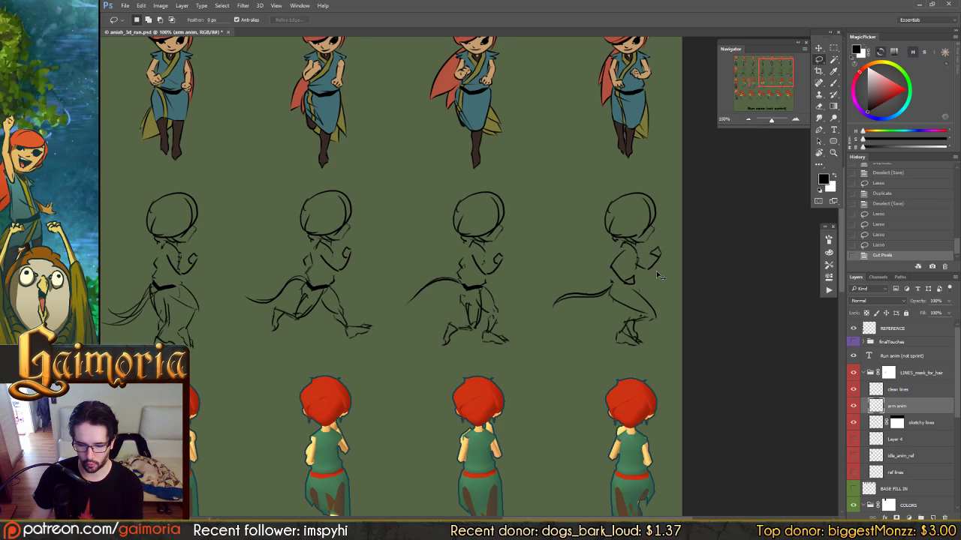
key("ctrl+shift+v")
key("v")
scroll(643, 295, "left", 3)
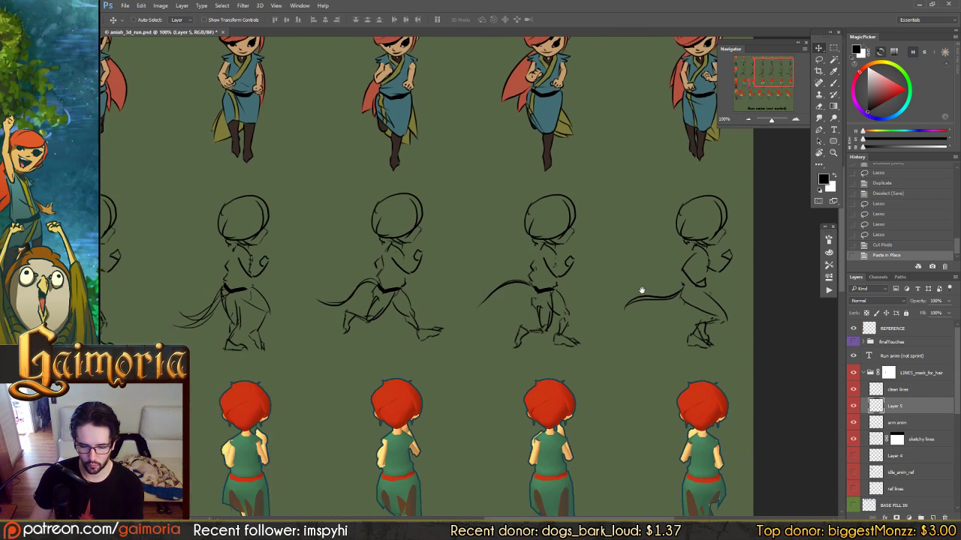
key("Left")
key("Left")
key("Left")
key("Left")
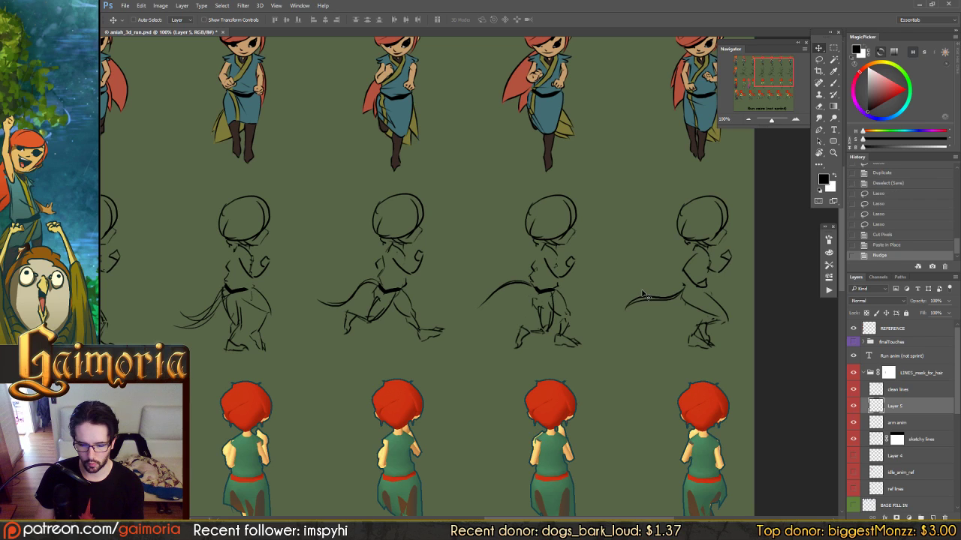
key("Left")
key("Left")
key("Left")
key("Left")
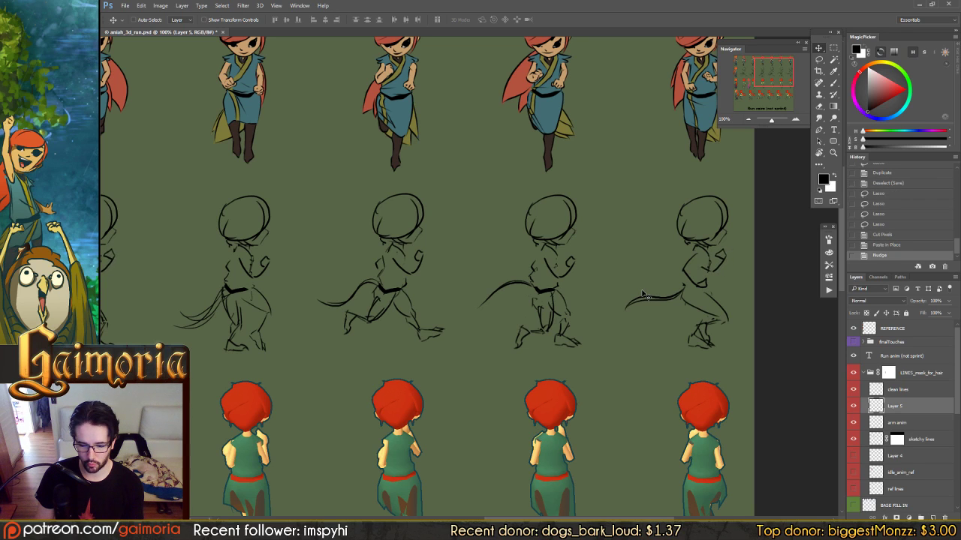
key("Left")
key("Left")
key("Left")
key("Left")
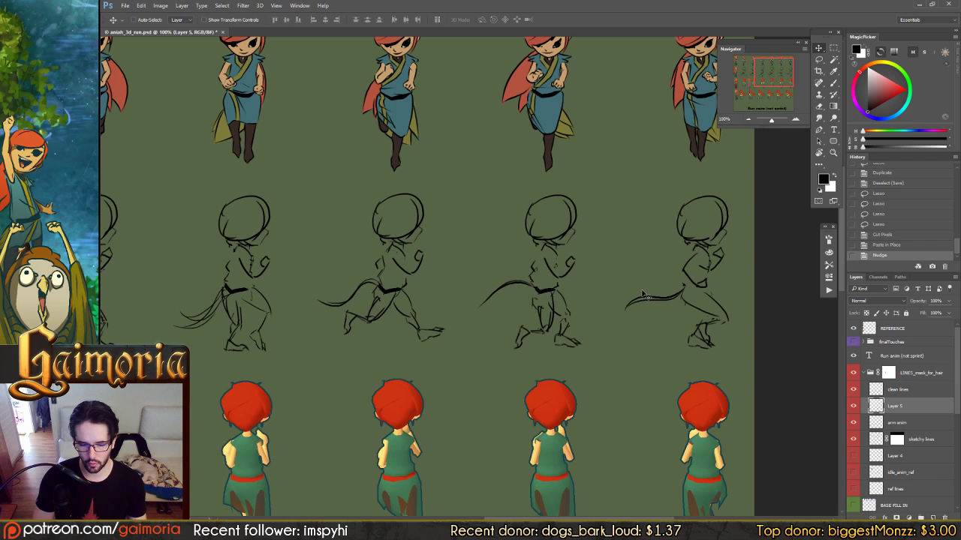
Rename the new forearm layer to backArm and add a layer mask to it
key("b")
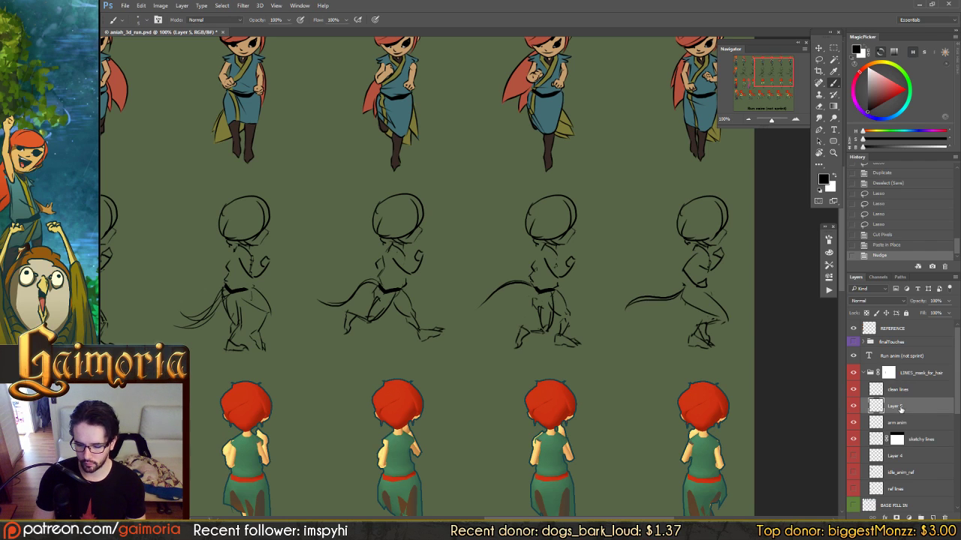
double_click(899, 407)
type("backArm")
key("Return")
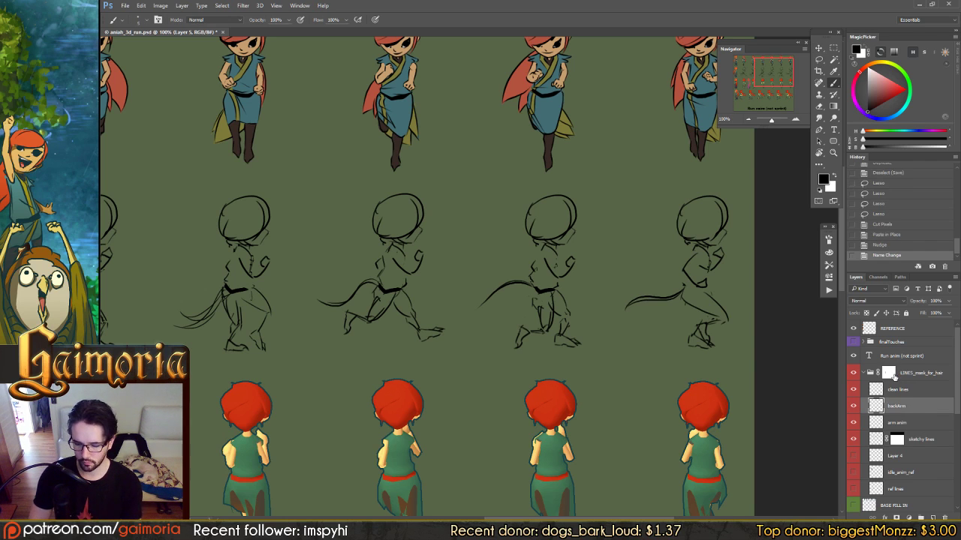
left_click(896, 517)
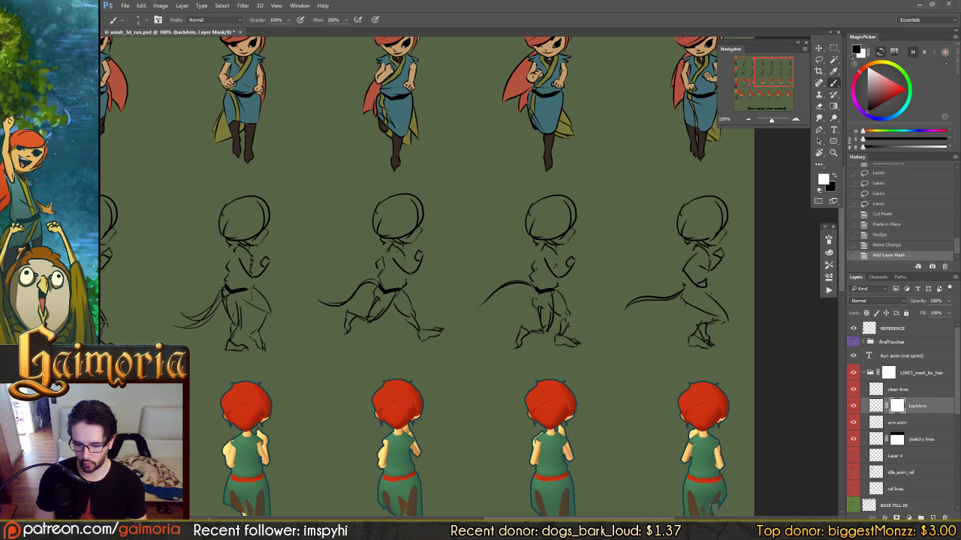
Paint black on the backArm mask to hide forearm lines overlapping the bodies in the sixth and first running sketches, then save
left_click(699, 268)
key("x")
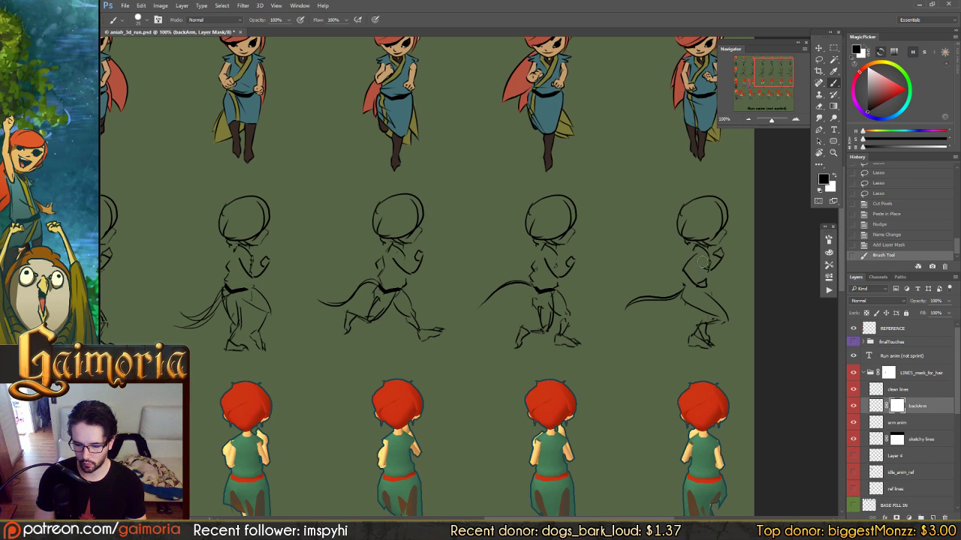
left_click(679, 282)
left_click_drag(421, 285, 594, 237)
left_click(366, 235)
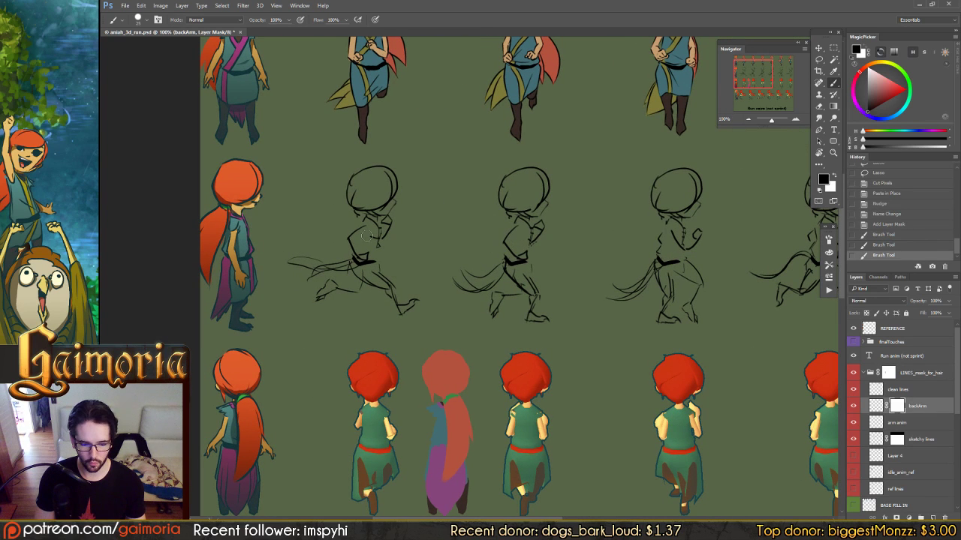
left_click(376, 235)
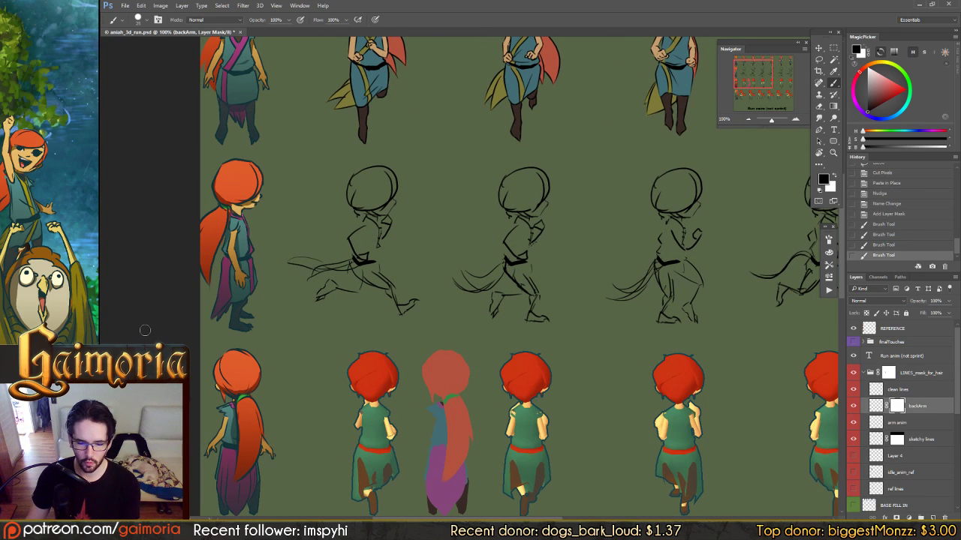
key("v")
key("ctrl+s")
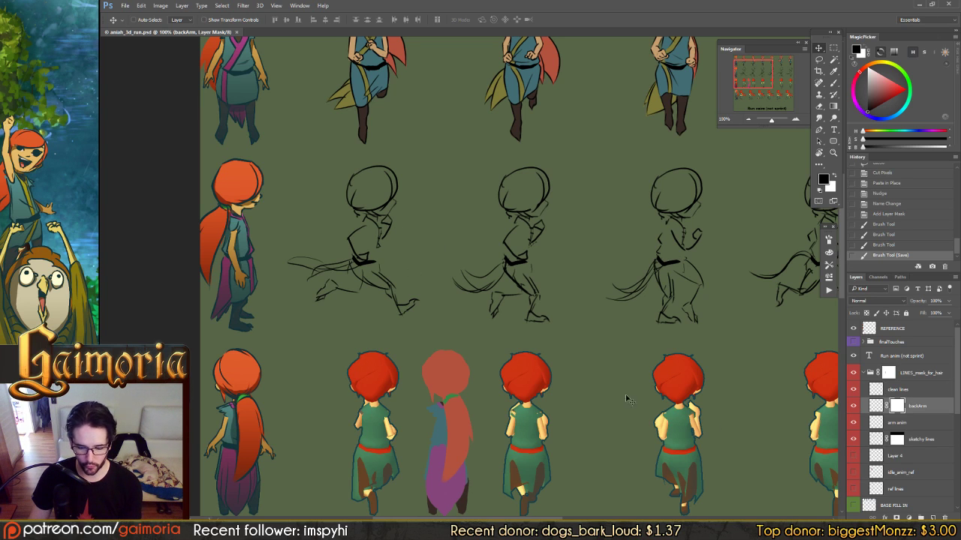
Hide the green background layer and reduce the canvas width to 2048 pixels, trimming the excess from the left side
scroll(851, 473, "down", 5)
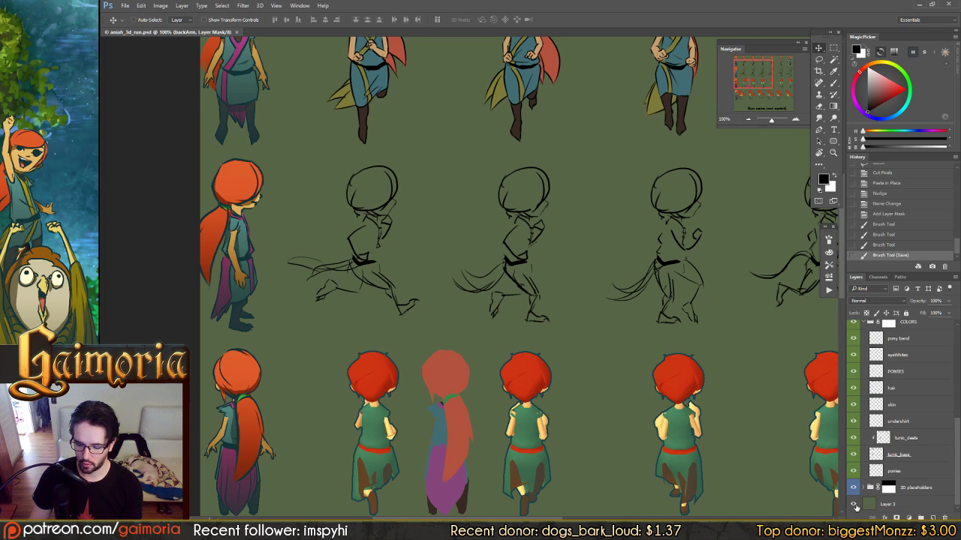
left_click(854, 506)
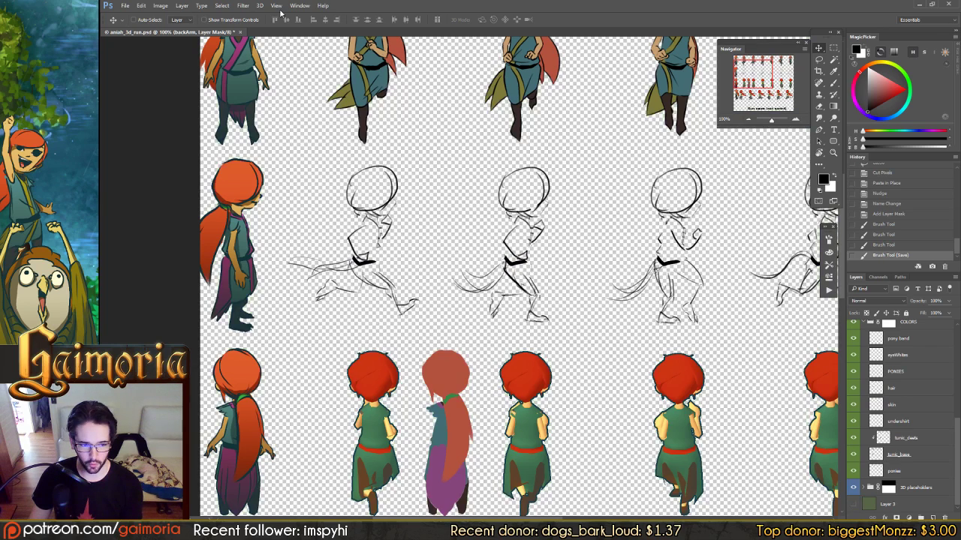
left_click(259, 6)
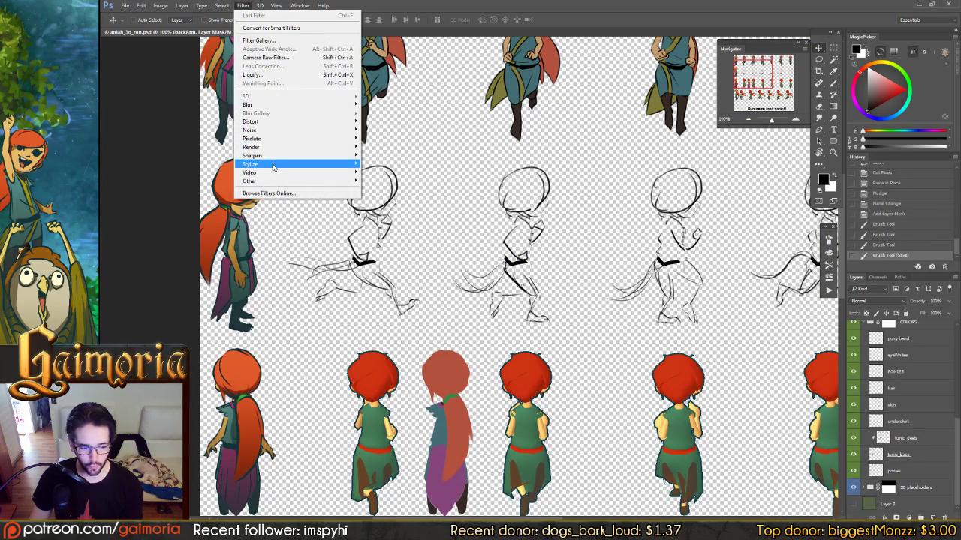
mouse_move(287, 167)
mouse_move(317, 158)
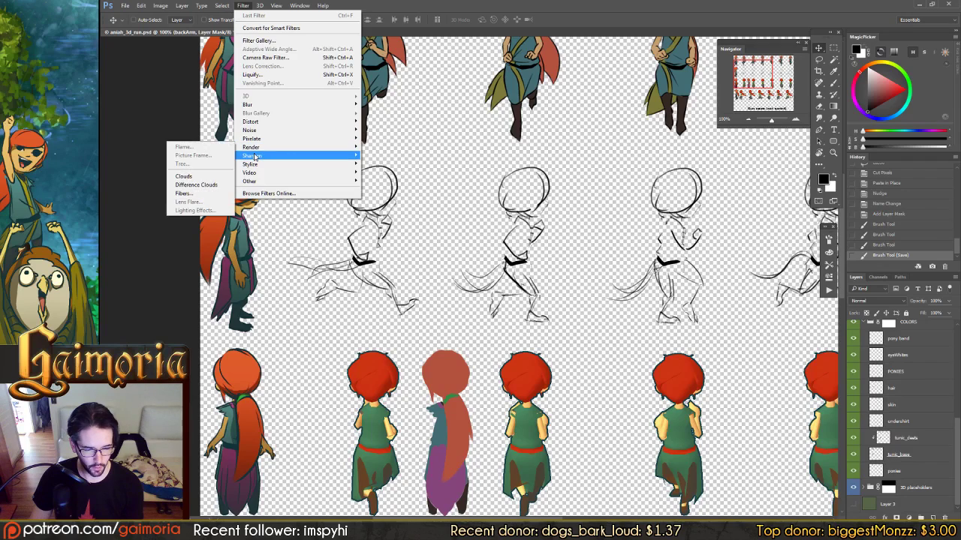
mouse_move(161, 6)
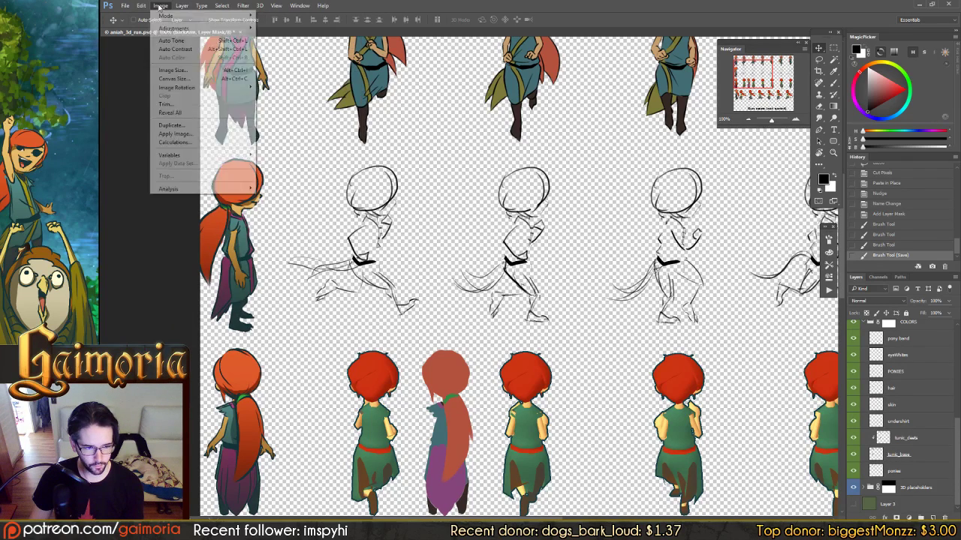
left_click(178, 79)
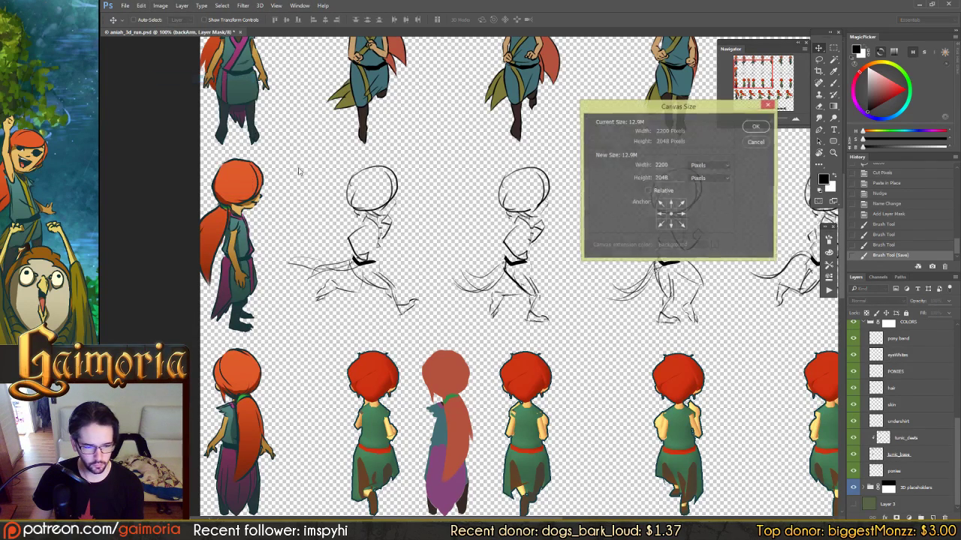
double_click(661, 164)
type("1920")
key("Return")
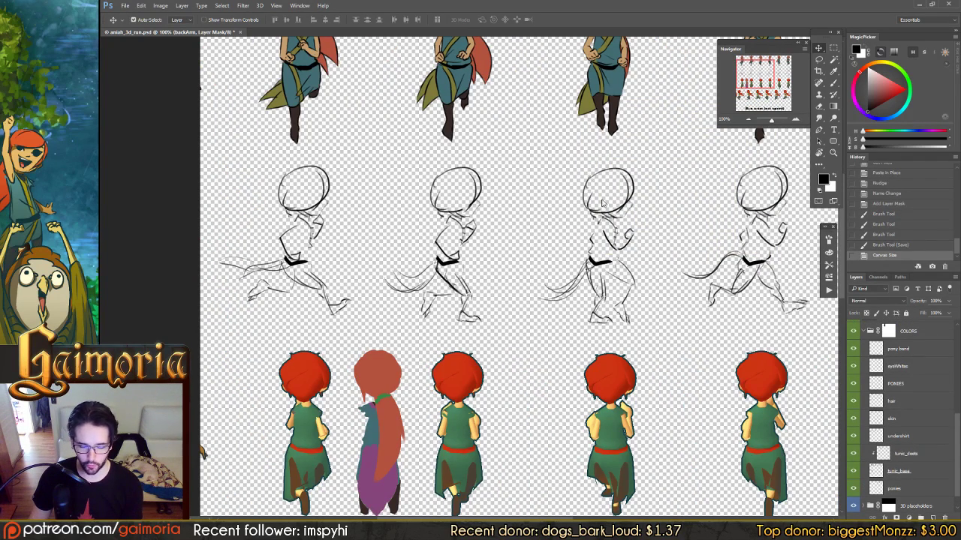
Save a PNG copy of the sprite sheet over aniah_3d_run.png in the movement folder, accepting the PNG options
key("ctrl+shift+s")
left_click(435, 303)
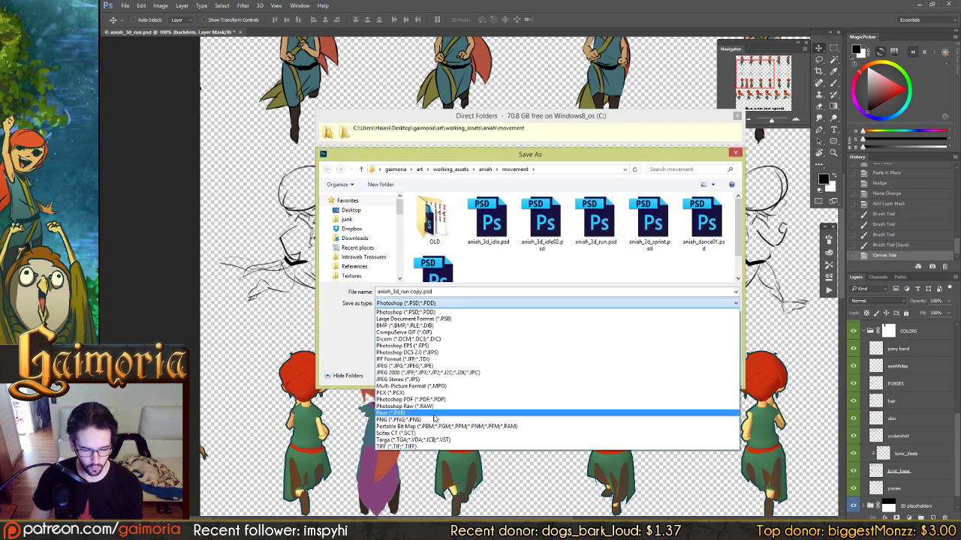
left_click(435, 419)
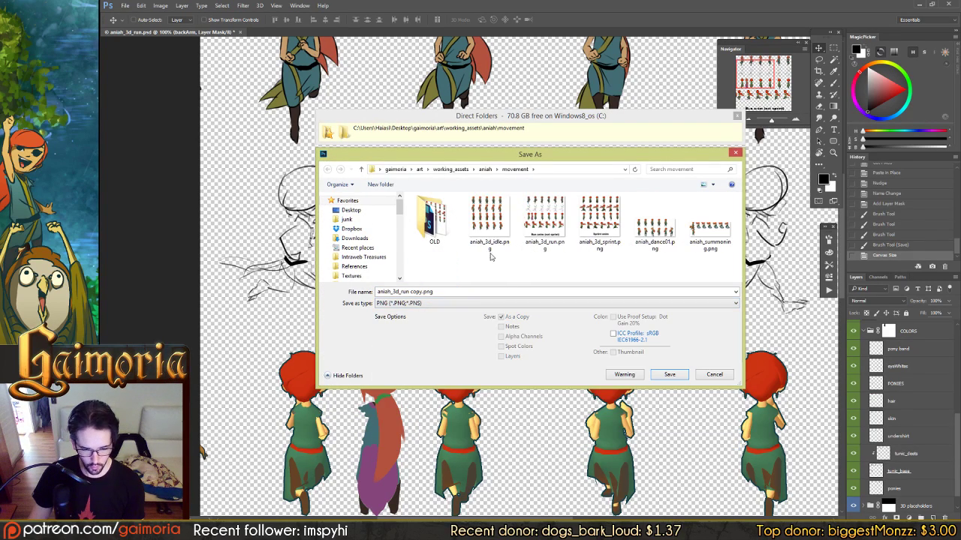
double_click(547, 218)
left_click(552, 268)
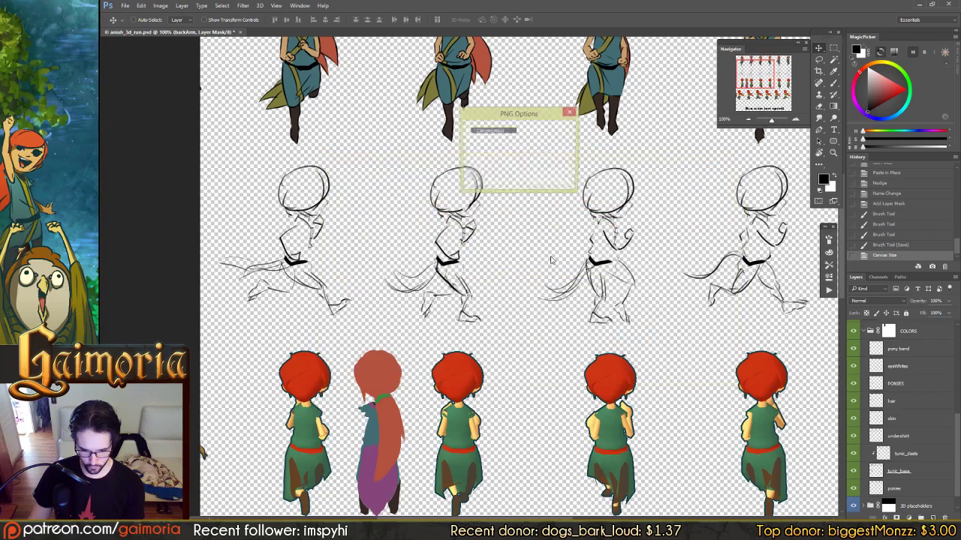
left_click(548, 137)
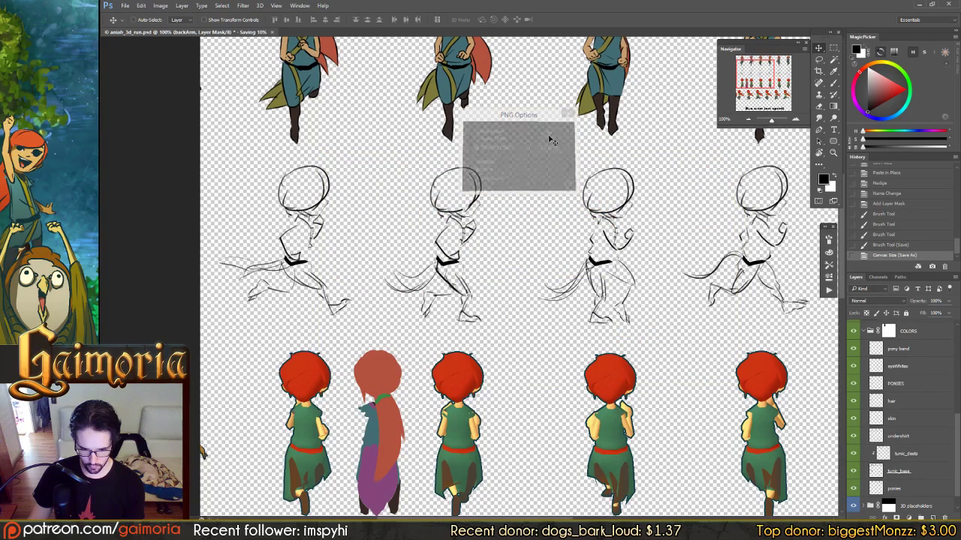
Copy aniah_3d_run.png from the movement folder into the game's Sprites/Units/Aniah folder in File Explorer, replacing the existing file
left_click(235, 530)
left_click(224, 482)
left_click(236, 529)
left_click(293, 481)
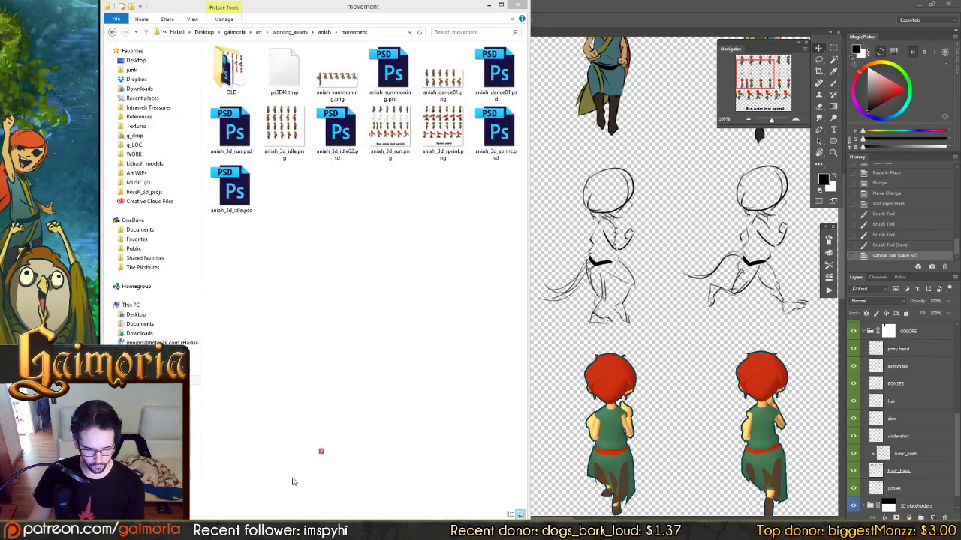
right_click(390, 127)
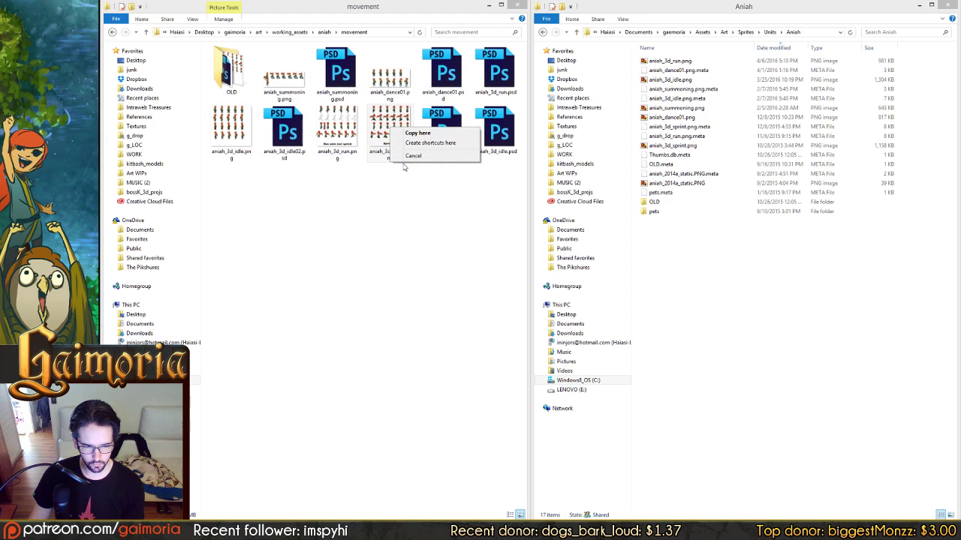
left_click(406, 157)
right_click(337, 128)
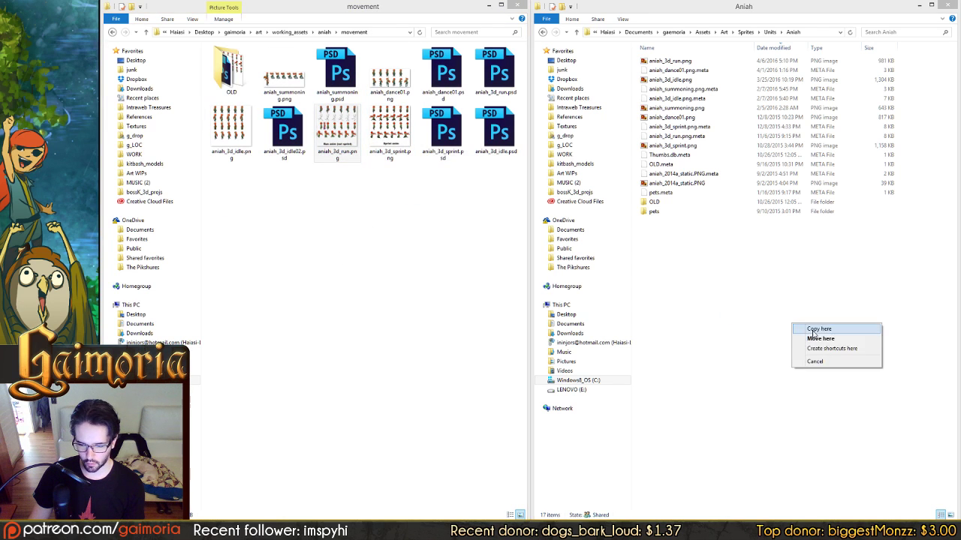
left_click(797, 328)
key("Return")
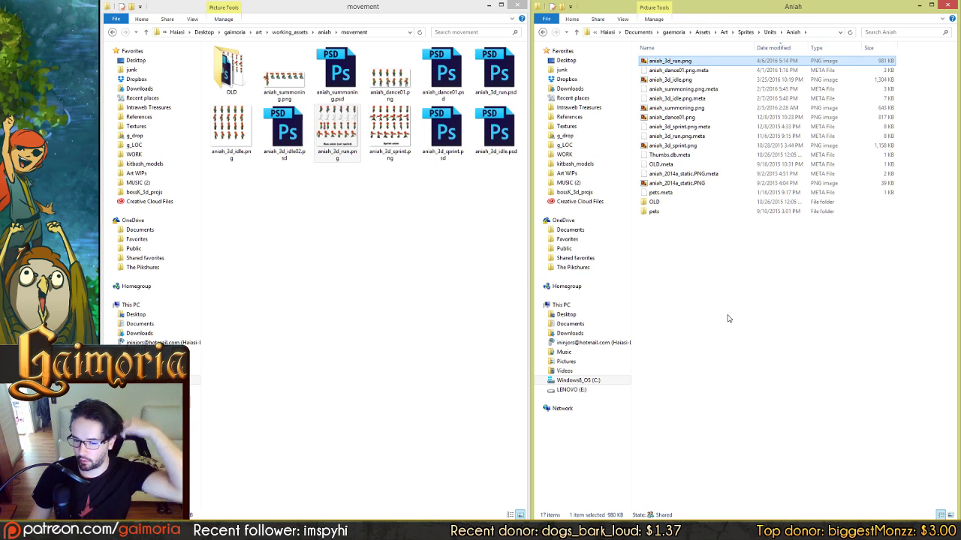
left_click(460, 305)
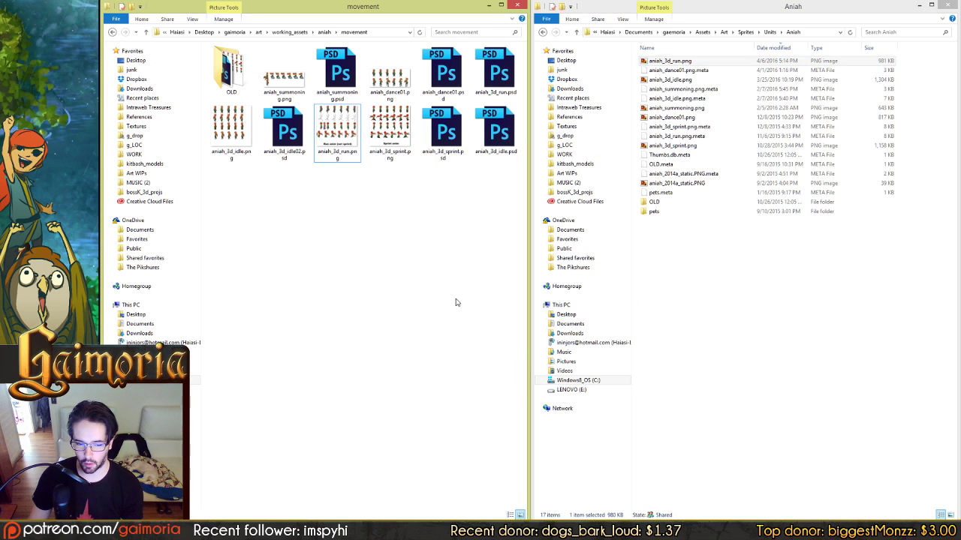
left_click(754, 300)
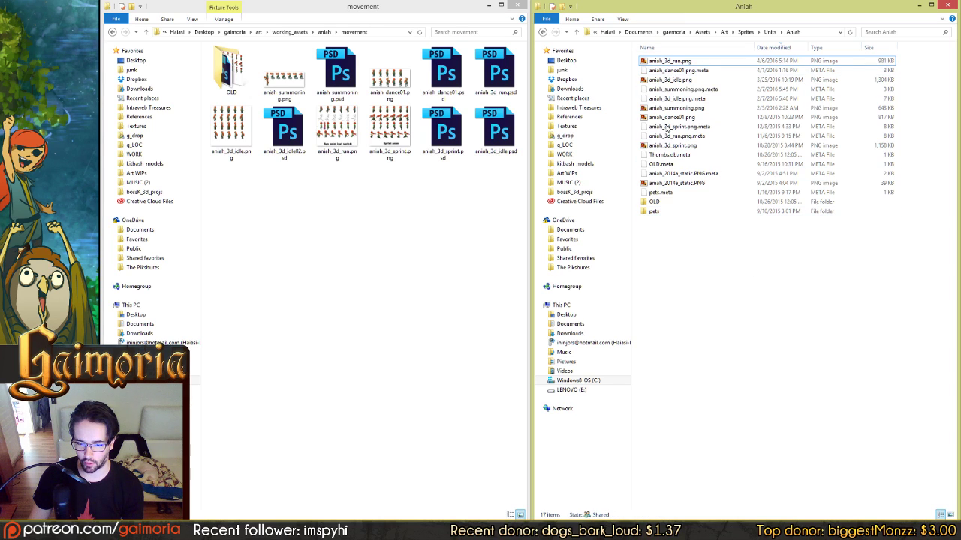
key("p")
left_click(460, 174)
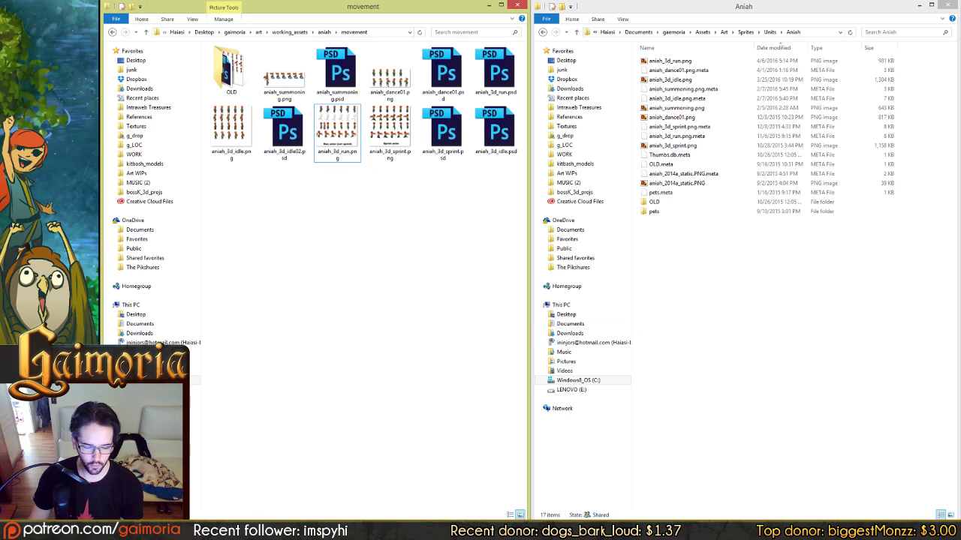
Switch to Unity, check the run animation in the maximized Game view, restore the view, stop play mode and reposition the Game window
left_click(442, 515)
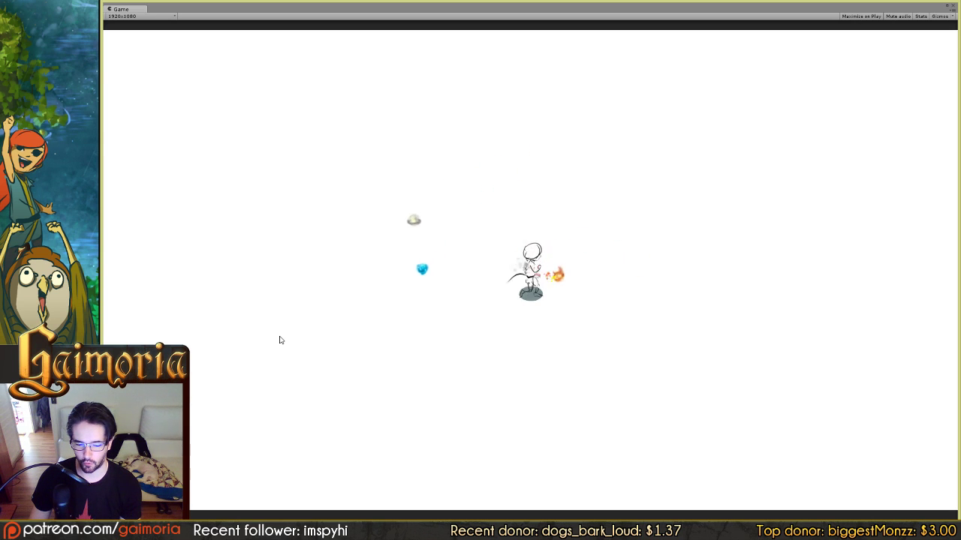
left_click(951, 7)
left_click(513, 26)
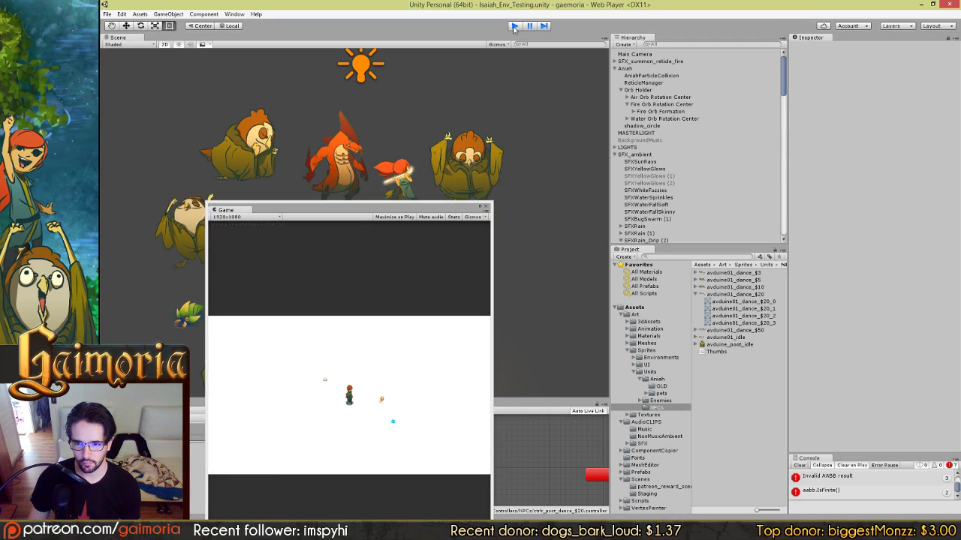
left_click_drag(423, 212, 425, 88)
mouse_move(443, 534)
mouse_move(499, 534)
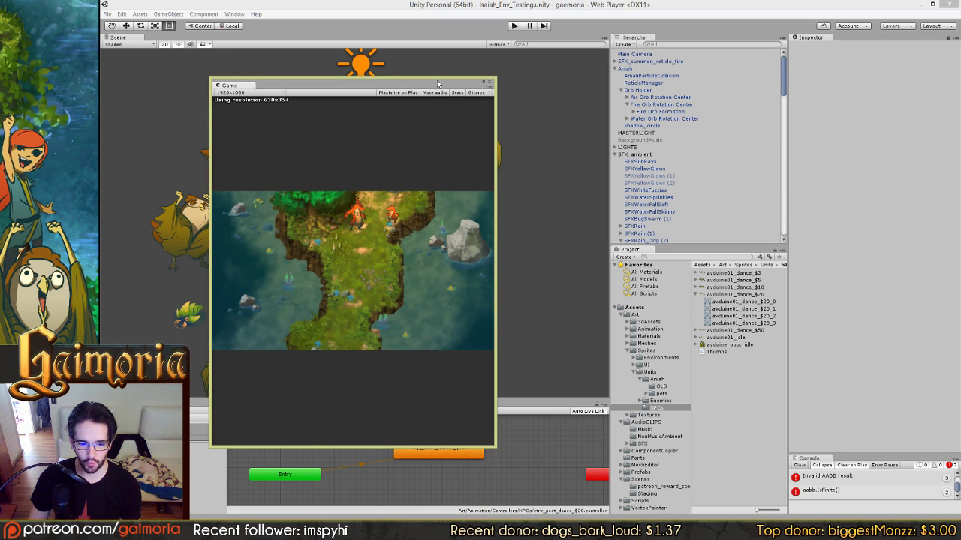
left_click_drag(437, 86, 432, 79)
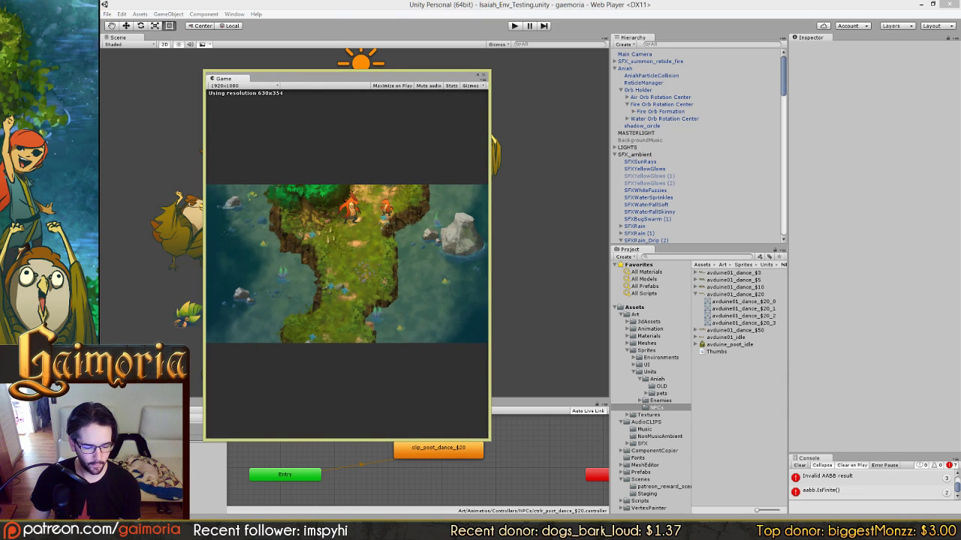
Switch back to Photoshop, revert the canvas size change through the history, and save aniah_3d_run.psd
key("alt+Tab")
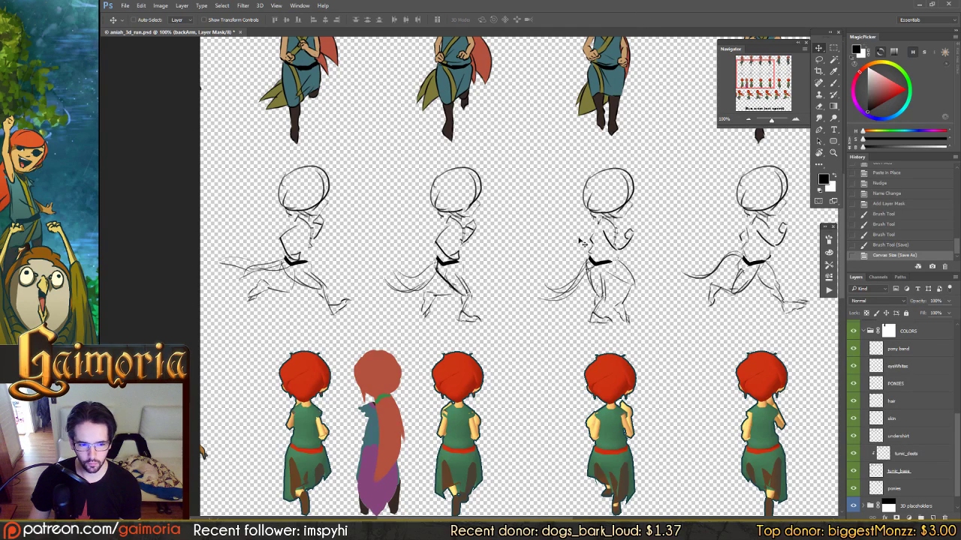
left_click(890, 245)
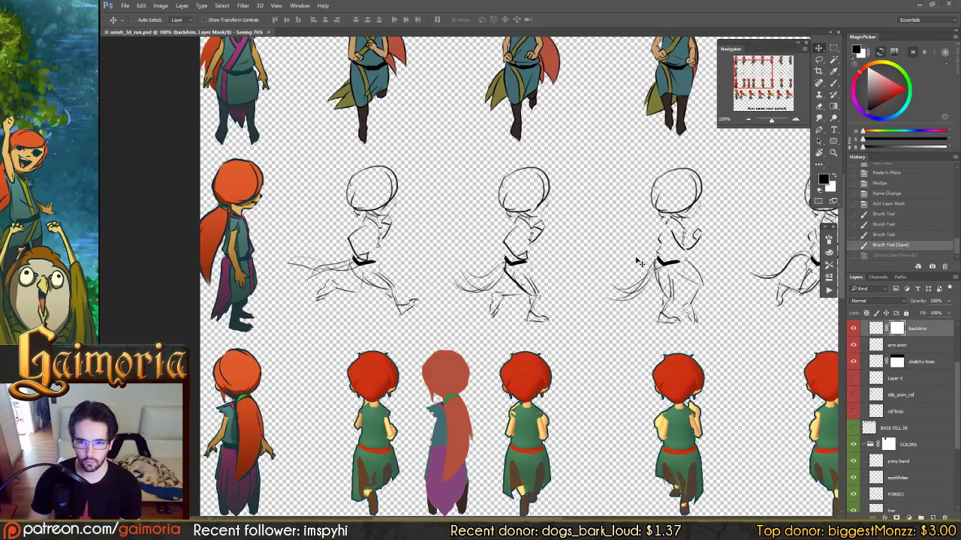
key("ctrl+minus")
key("ctrl+minus")
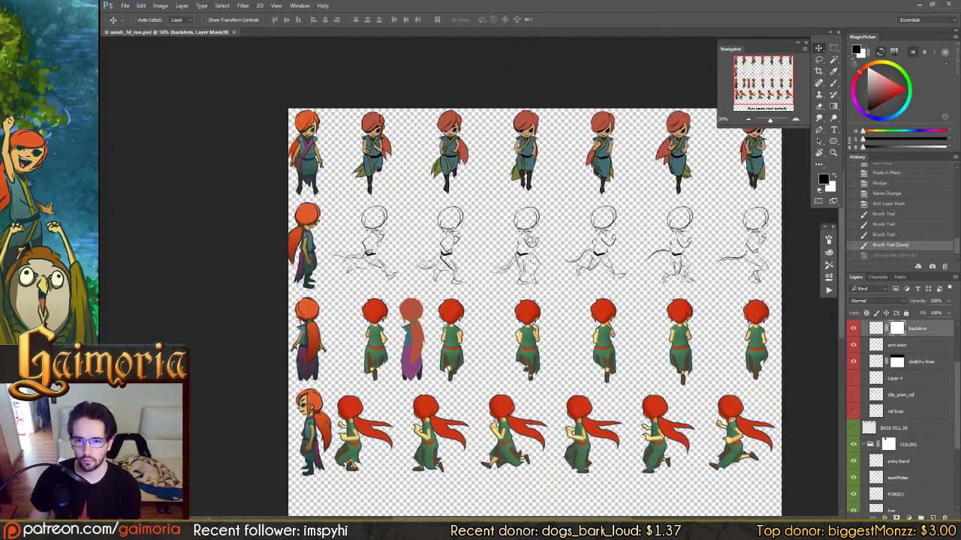
left_click_drag(582, 269, 504, 208)
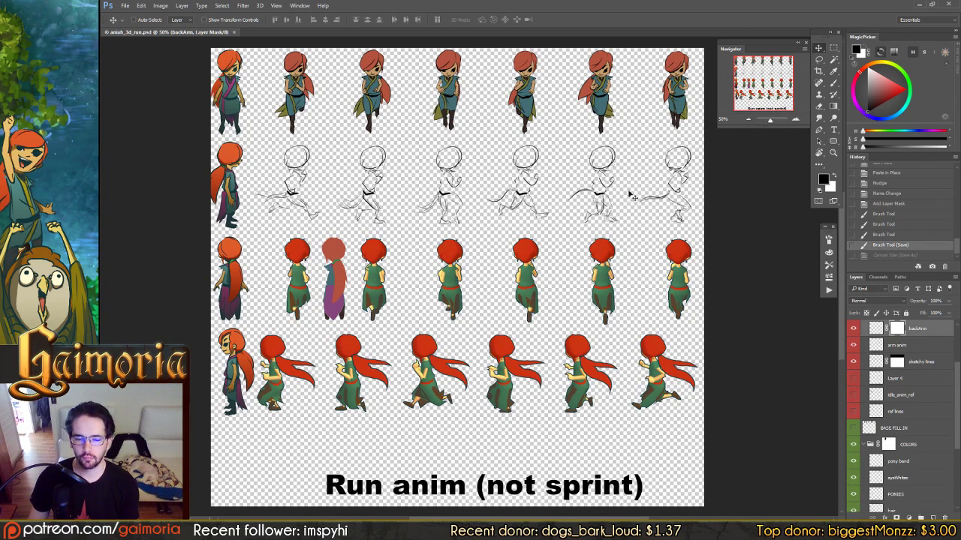
mouse_move(585, 228)
left_mouse_down()
mouse_move(566, 231)
mouse_move(583, 240)
mouse_move(589, 214)
left_mouse_up()
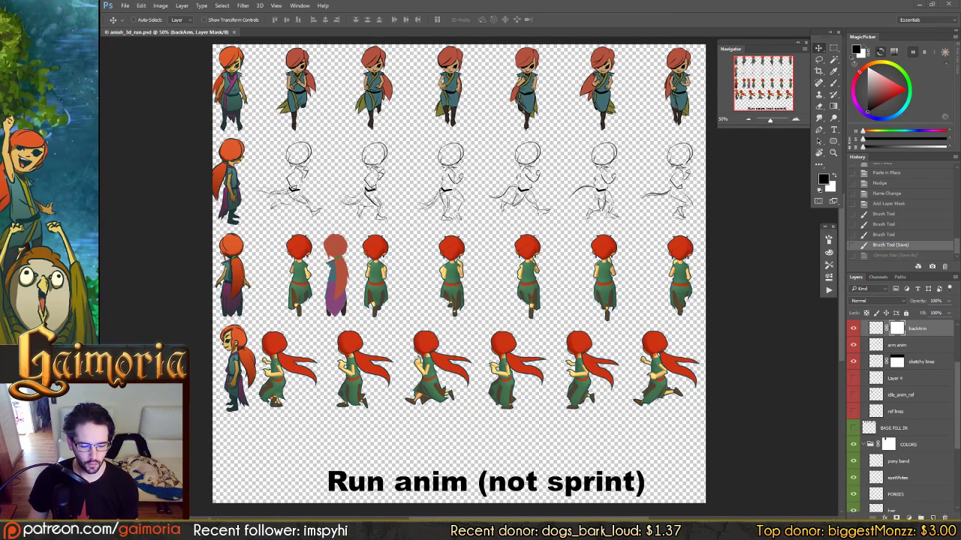
Switch to the Gaimoria Patreon page in Chrome and expand the "Why EYUH Games is on Patreon" section
mouse_move(499, 532)
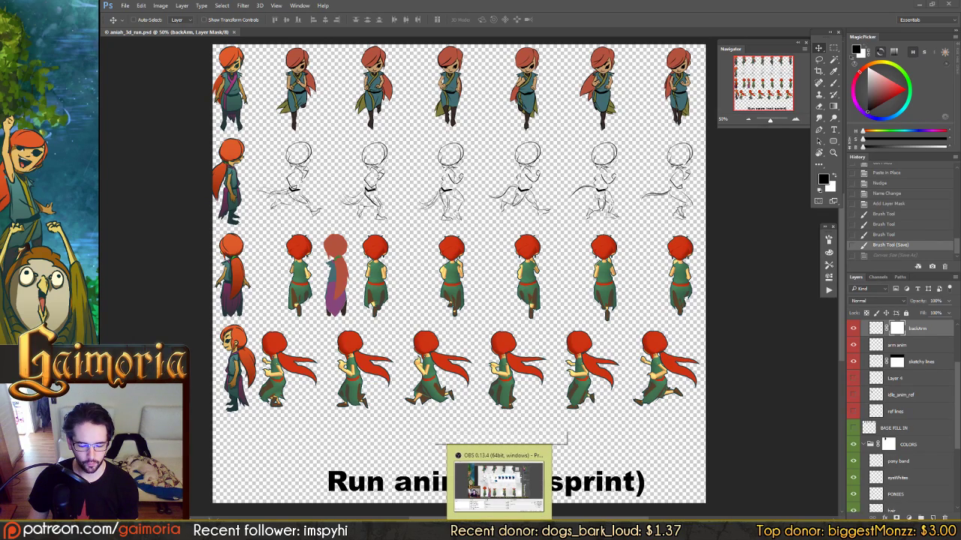
mouse_move(537, 469)
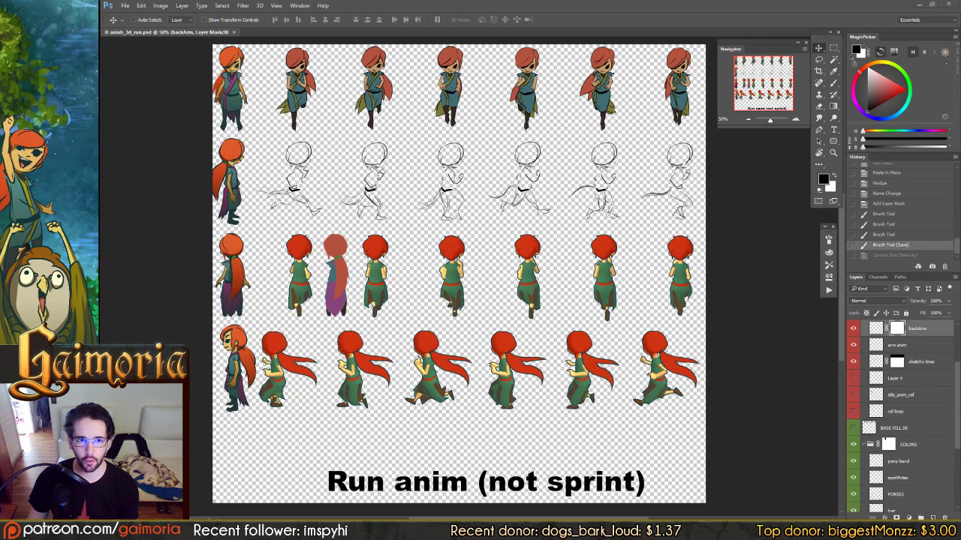
key("alt+Tab")
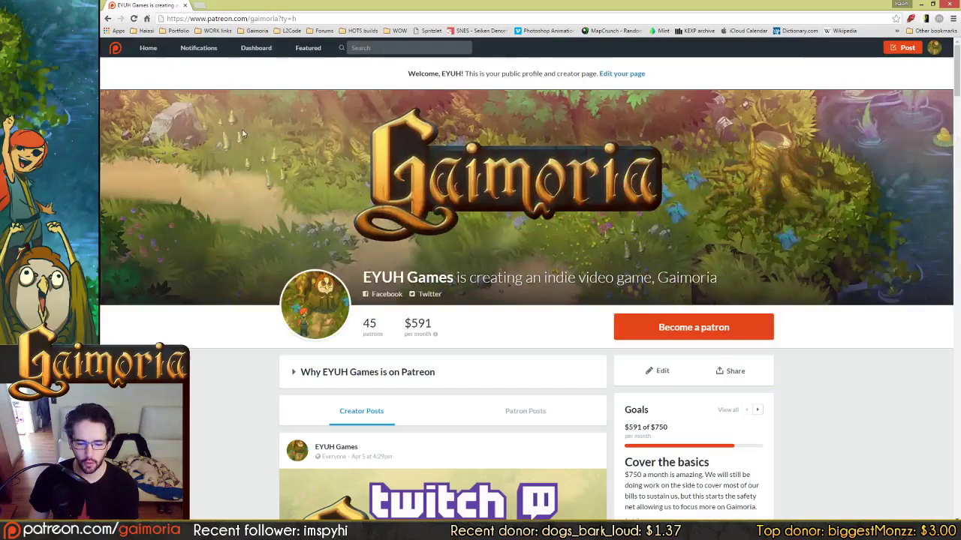
scroll(225, 393, "down", 2)
scroll(225, 393, "down", 1)
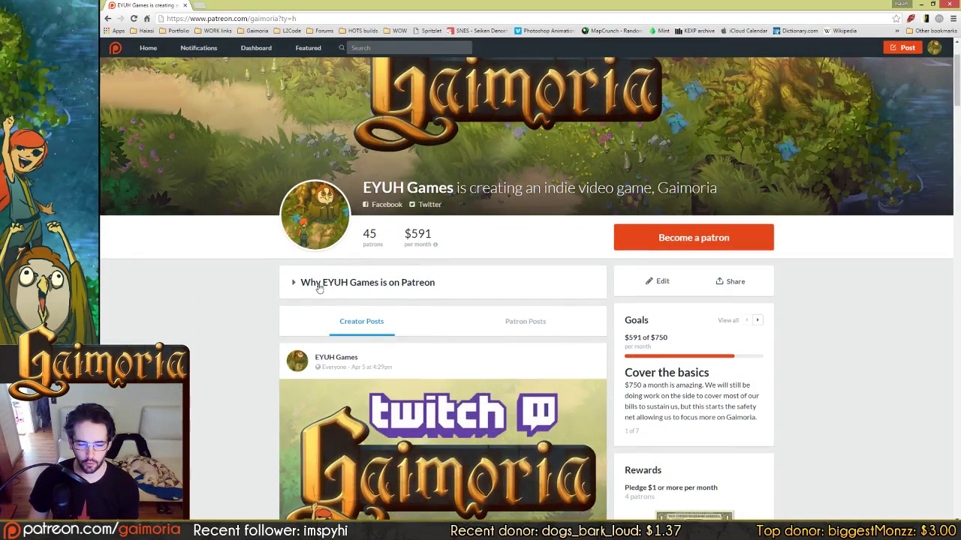
left_click(323, 282)
scroll(149, 328, "up", 3)
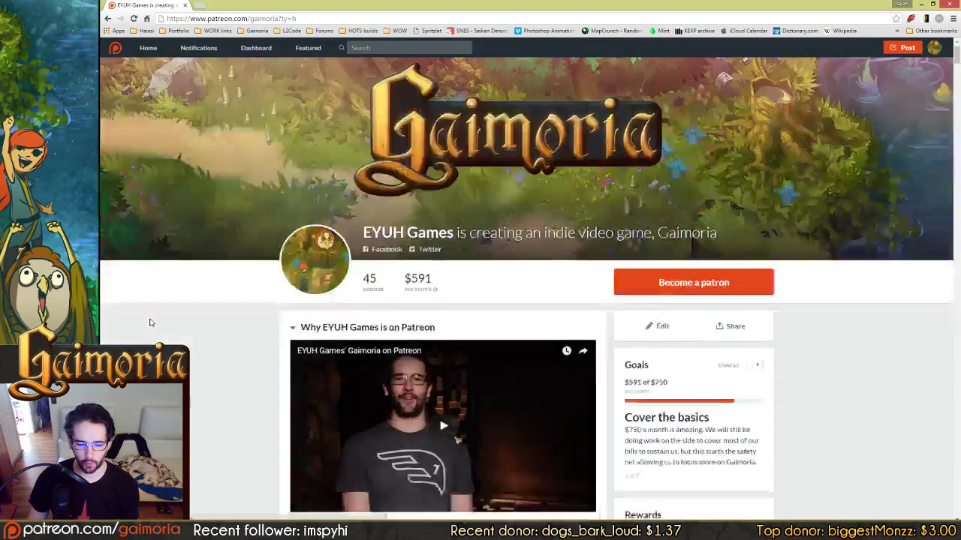
Look through the expanded campaign description, its artwork and the reward tiers, and return to the page header
scroll(150, 324, "down", 4)
scroll(150, 323, "down", 10)
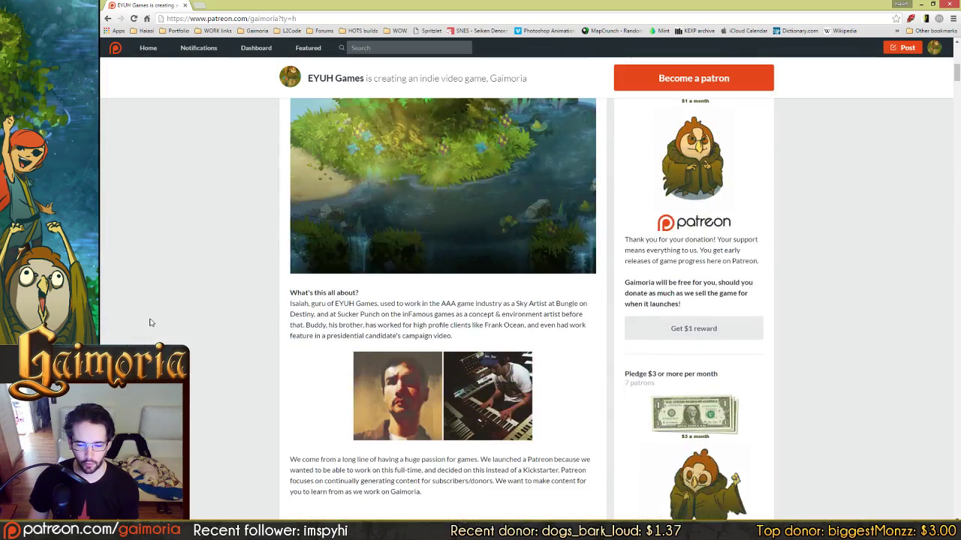
scroll(150, 323, "down", 15)
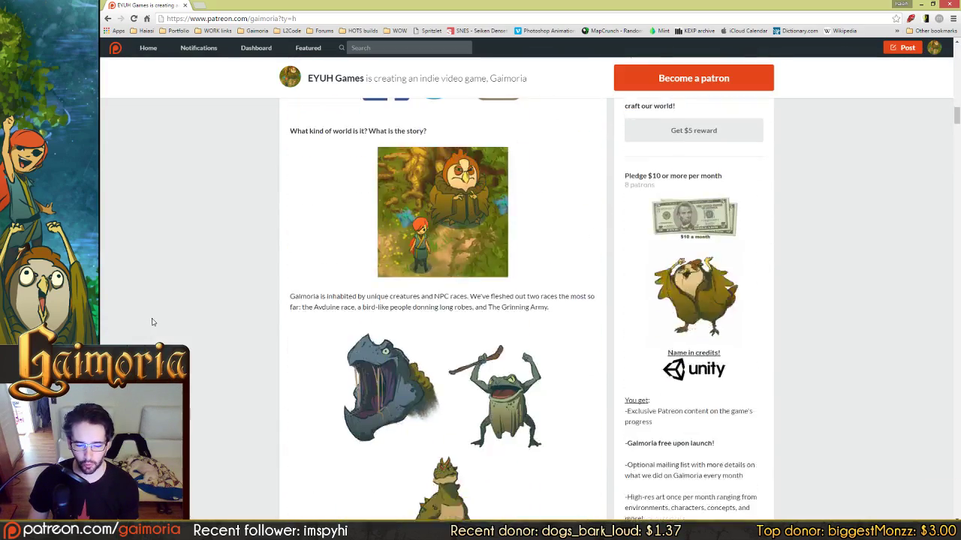
scroll(152, 322, "down", 15)
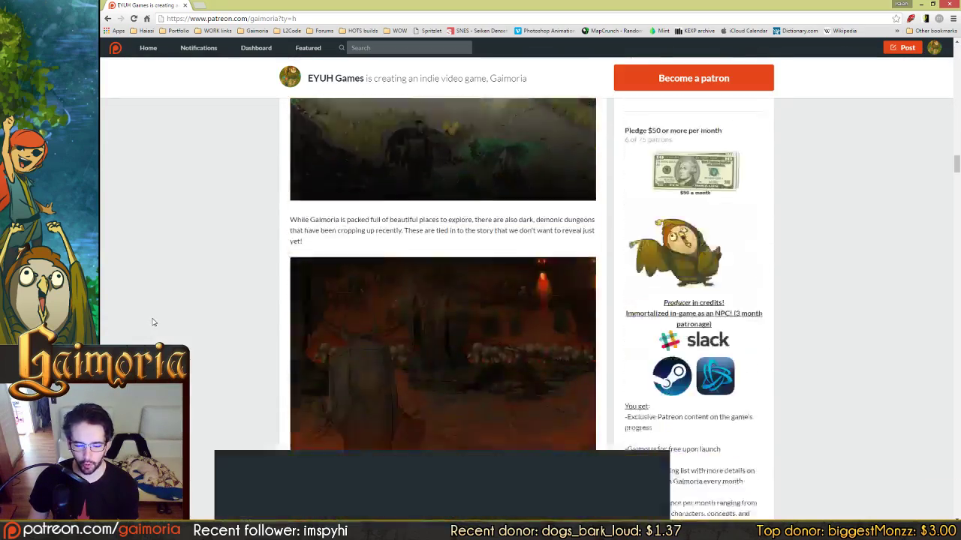
scroll(152, 322, "down", 15)
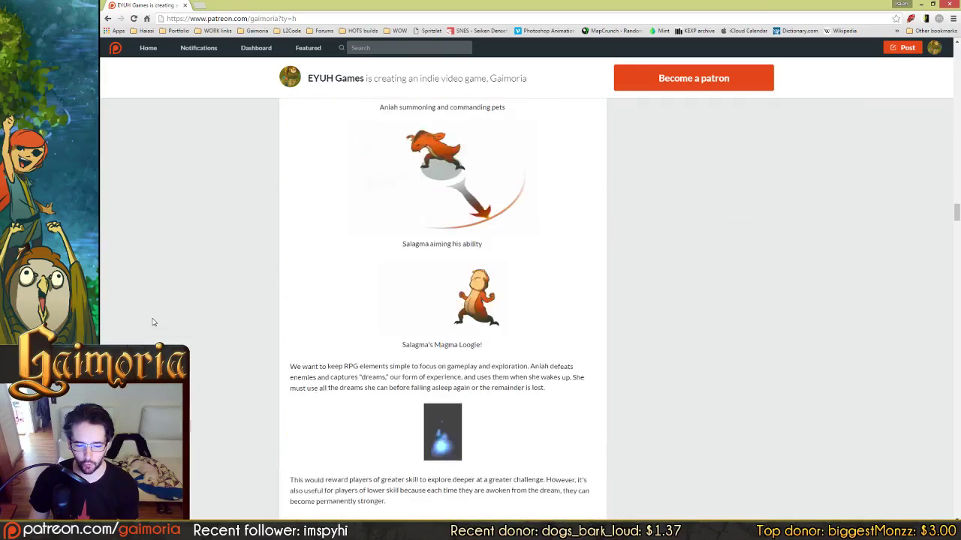
scroll(185, 275, "down", 3)
scroll(186, 275, "up", 20)
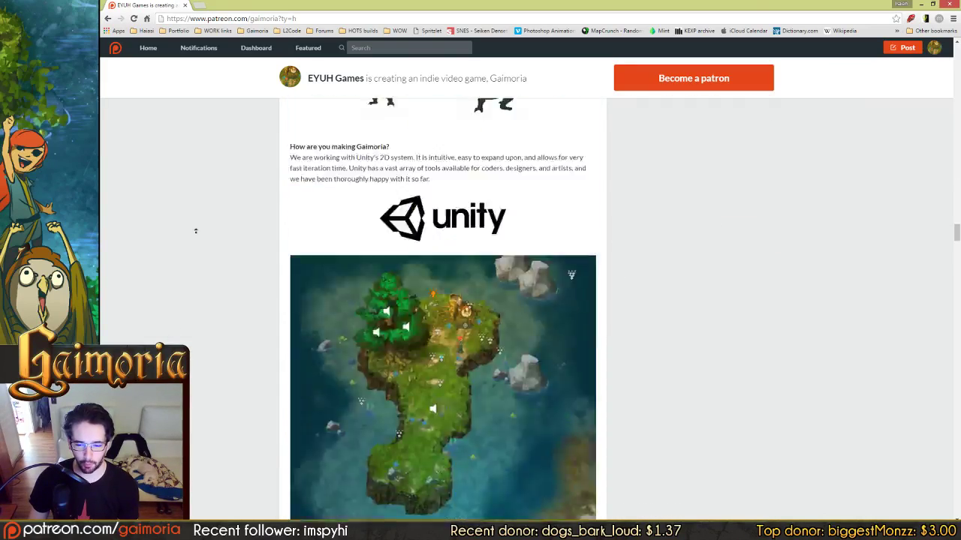
scroll(185, 275, "up", 20)
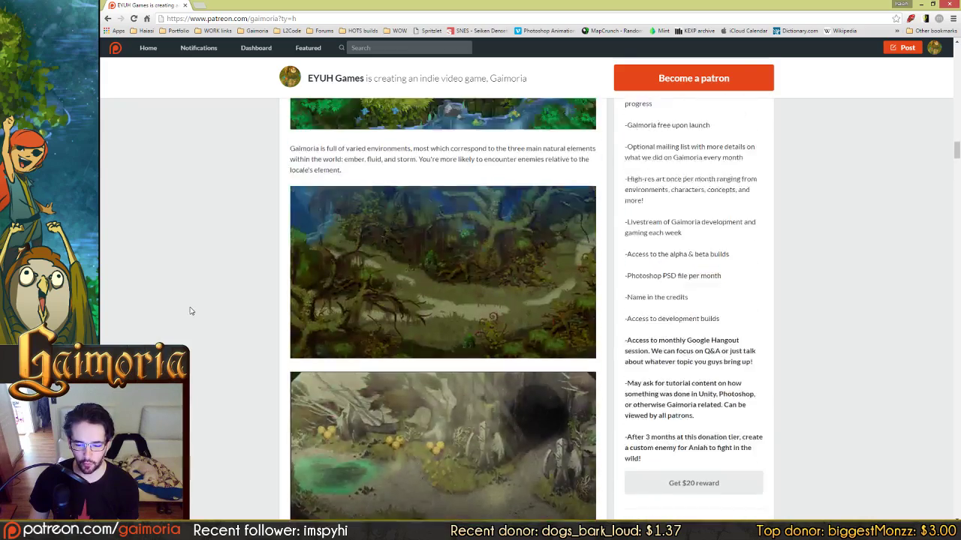
scroll(189, 322, "up", 20)
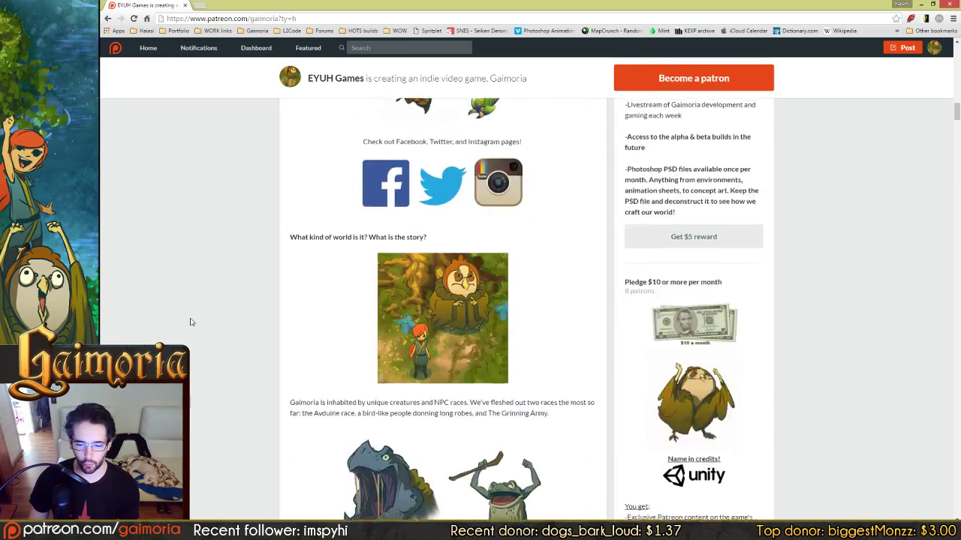
scroll(190, 322, "up", 6)
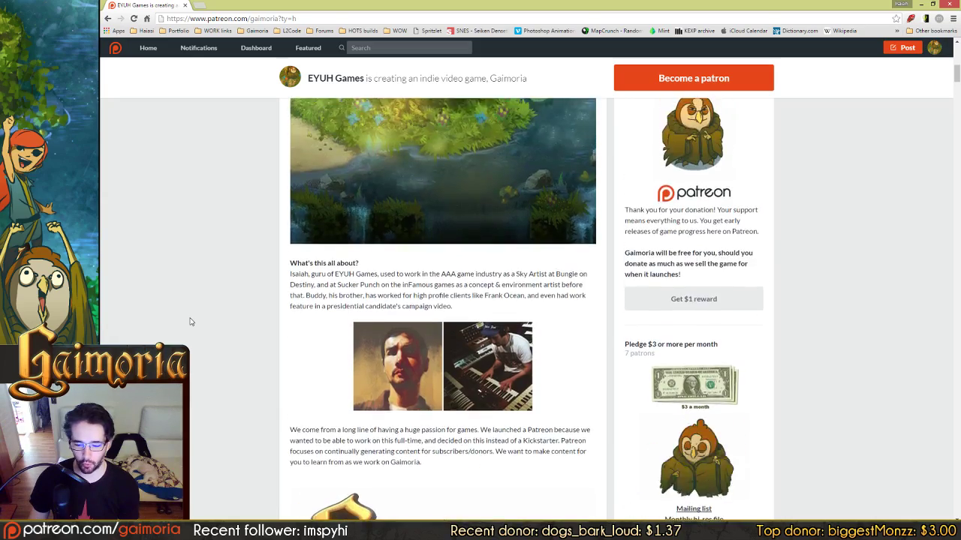
scroll(190, 321, "down", 3)
scroll(190, 321, "down", 5)
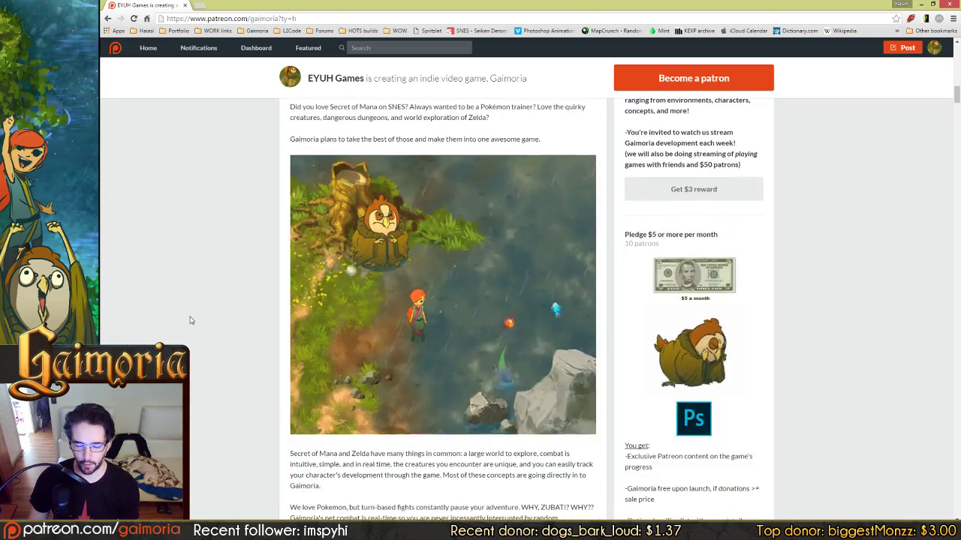
scroll(192, 322, "up", 9)
scroll(192, 323, "up", 7)
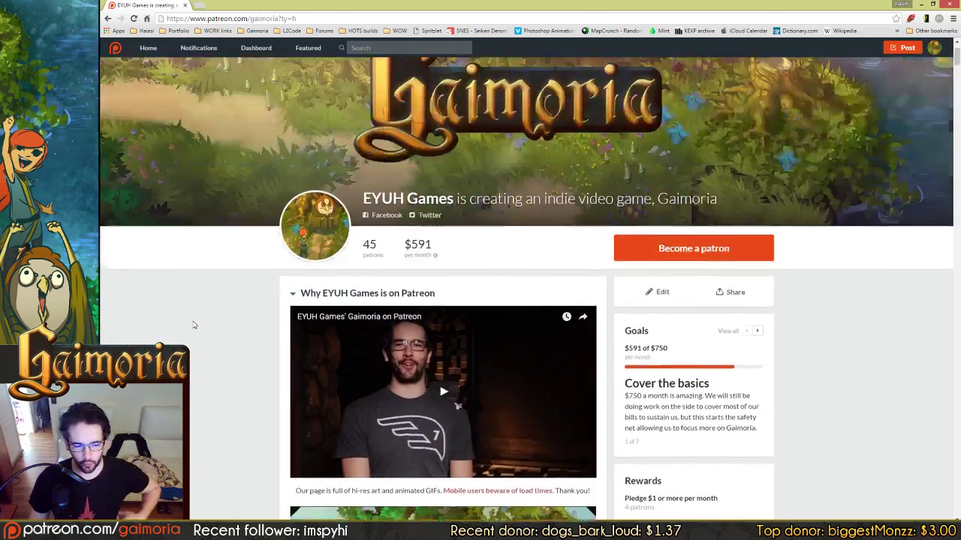
Highlight the monthly pledge amount beside the patron count in the page header, and clear the selection
scroll(190, 348, "down", 2)
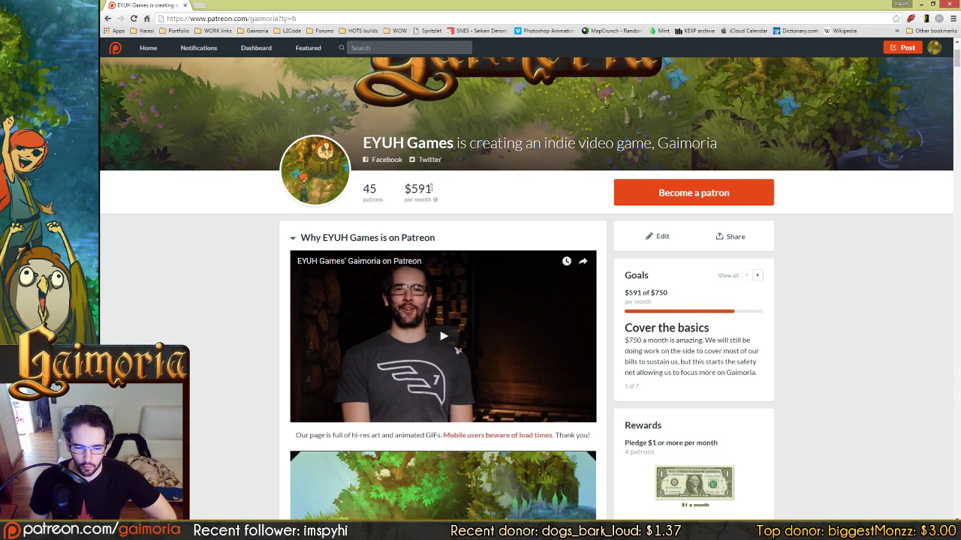
double_click(431, 188)
left_click(430, 188)
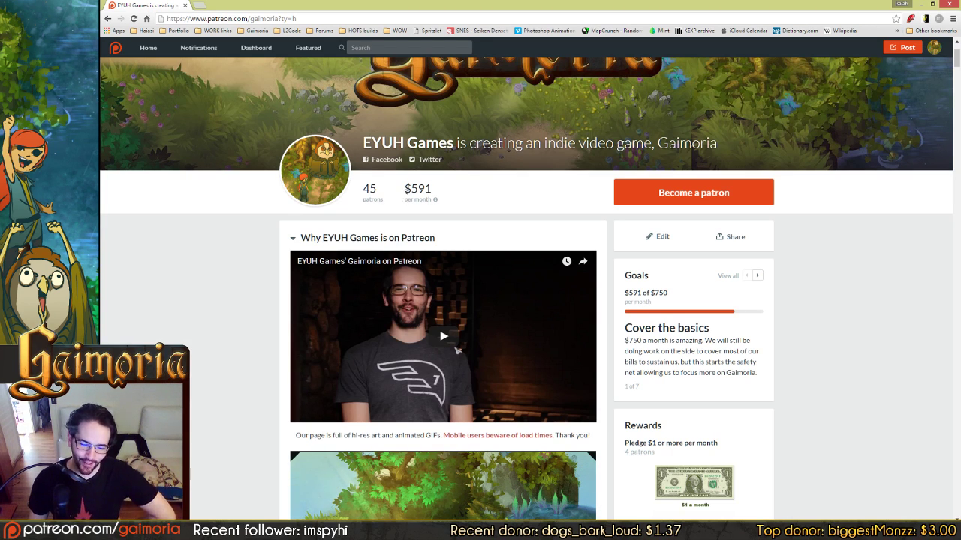
double_click(425, 188)
left_click(425, 188)
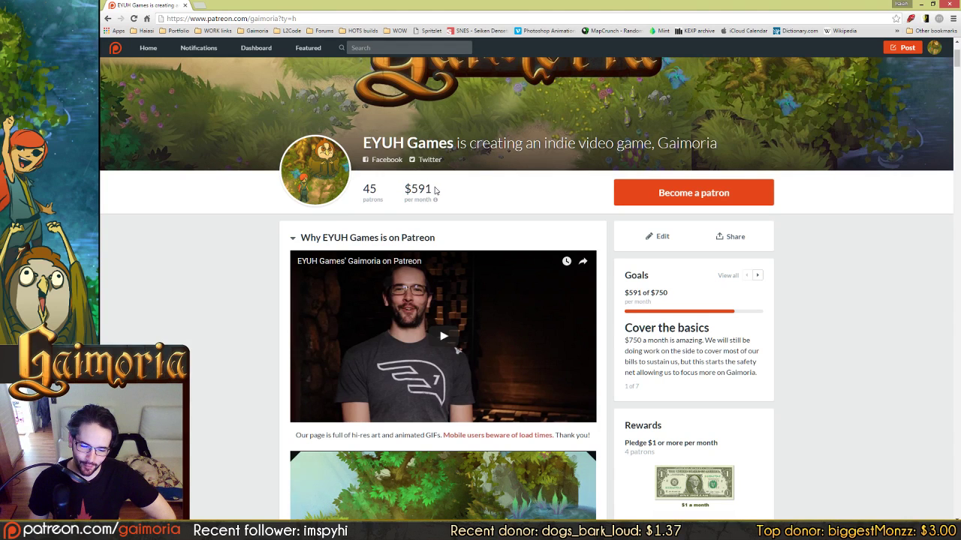
left_click_drag(432, 189, 397, 192)
left_click(409, 189)
left_click(438, 189)
left_click(396, 194)
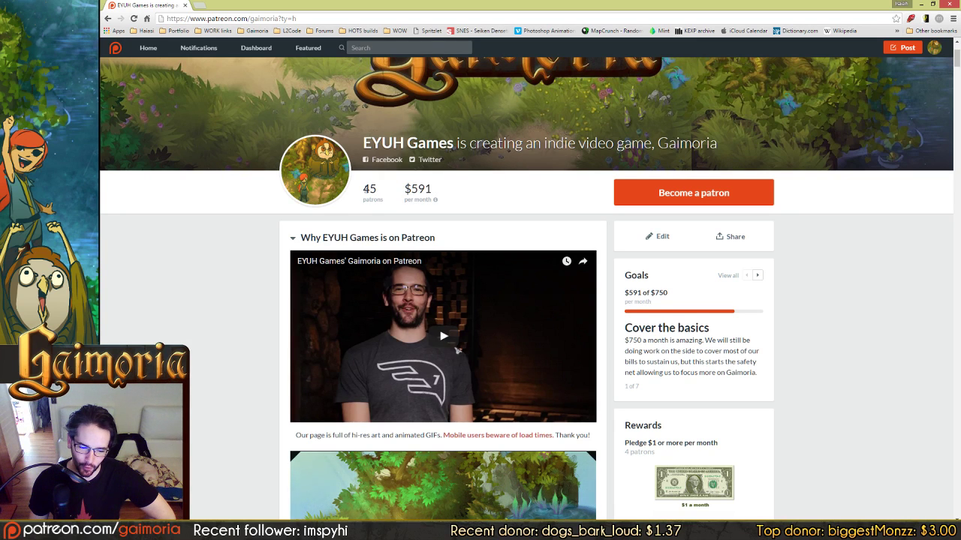